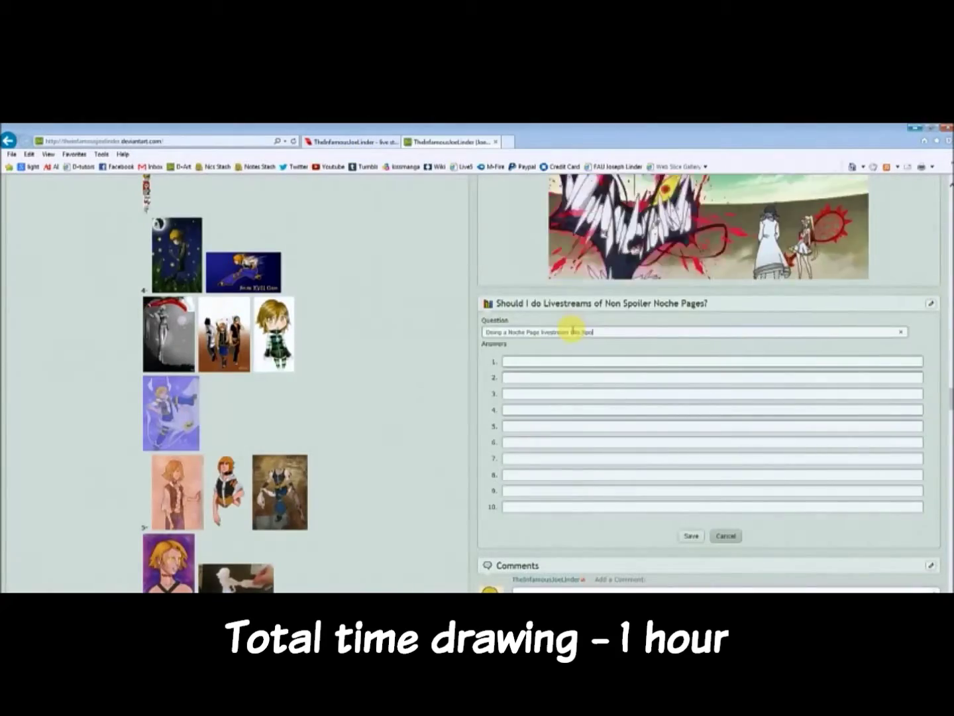
Step: Enter "Yes" as the first answer of the livestream poll
click(520, 362)
text(Yes)
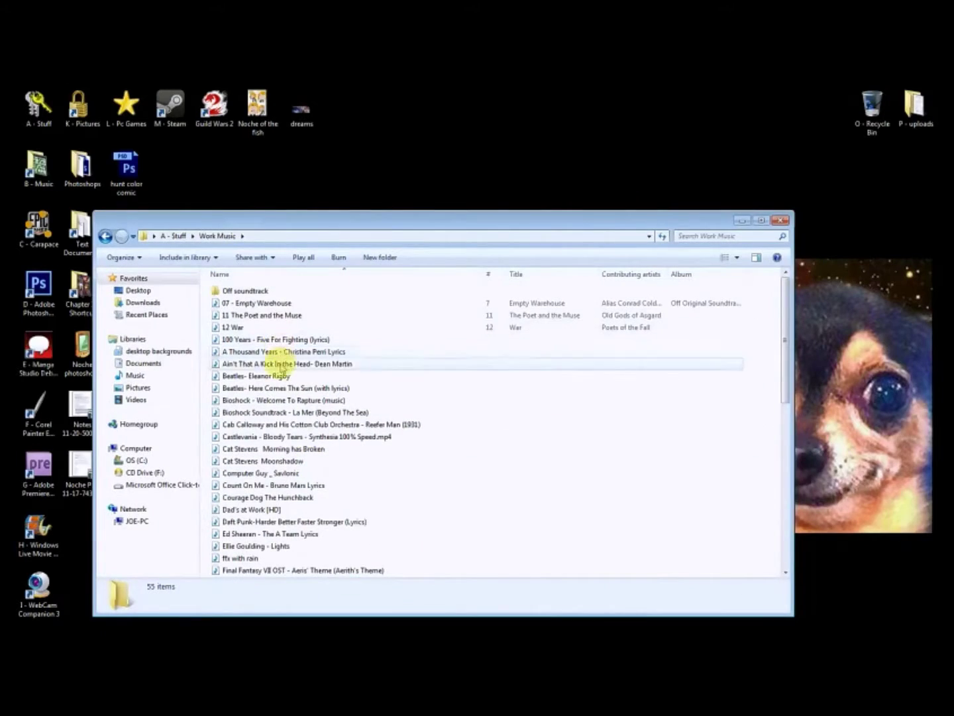
click(362, 461)
scroll(362, 460, down, 9)
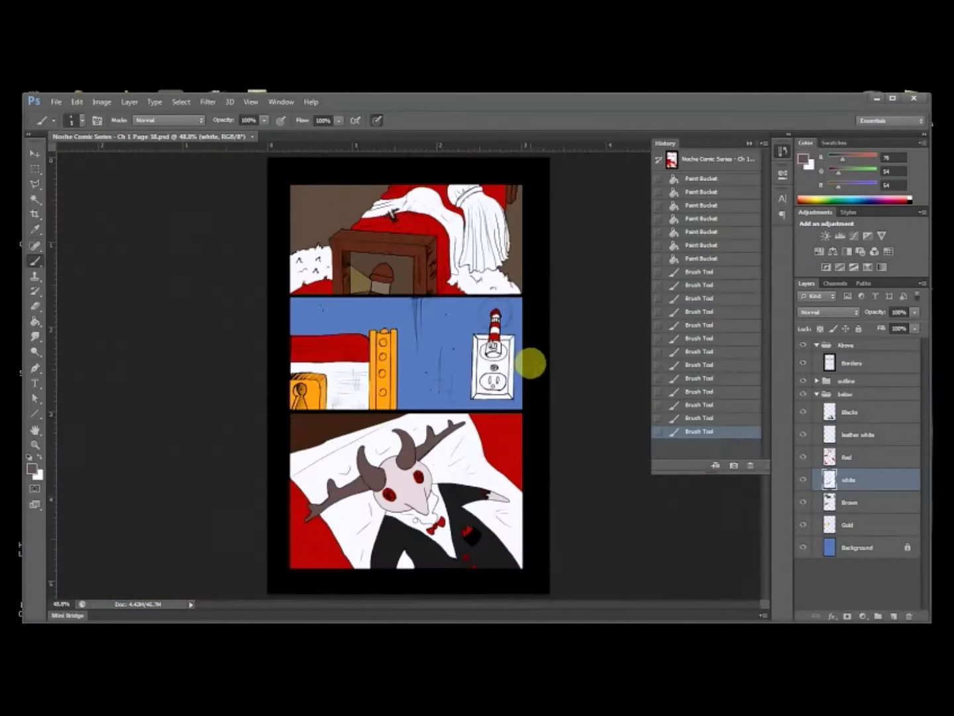
Step: Blend the shadow patch beside the mask's button eye with the Smudge tool and erase its excess along the edge
key(ctrl+plus)
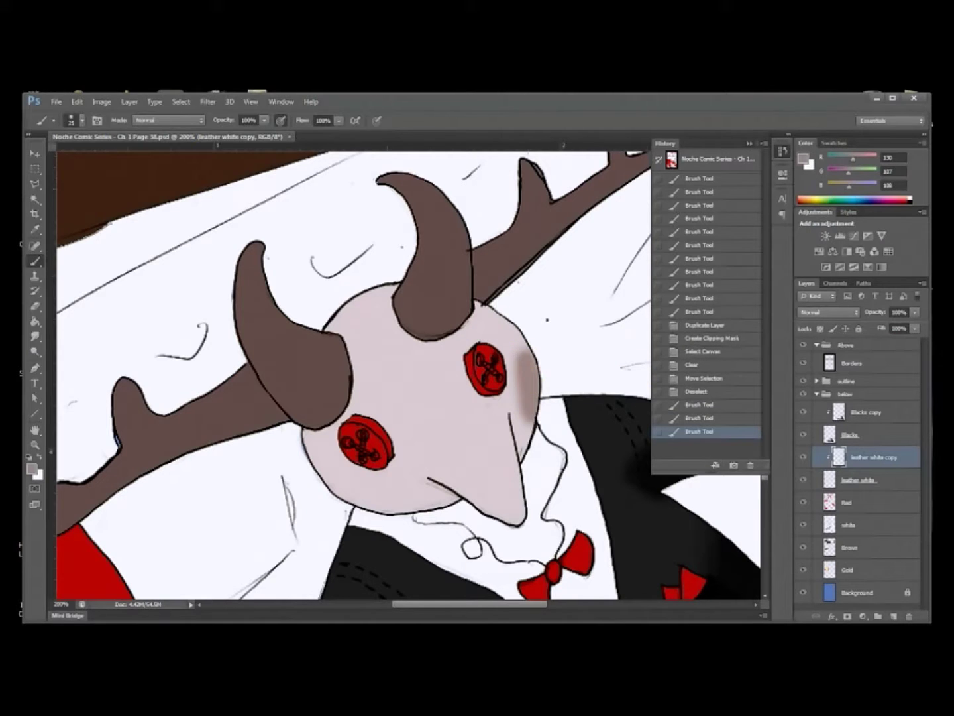
click(39, 338)
click(82, 120)
click(407, 122)
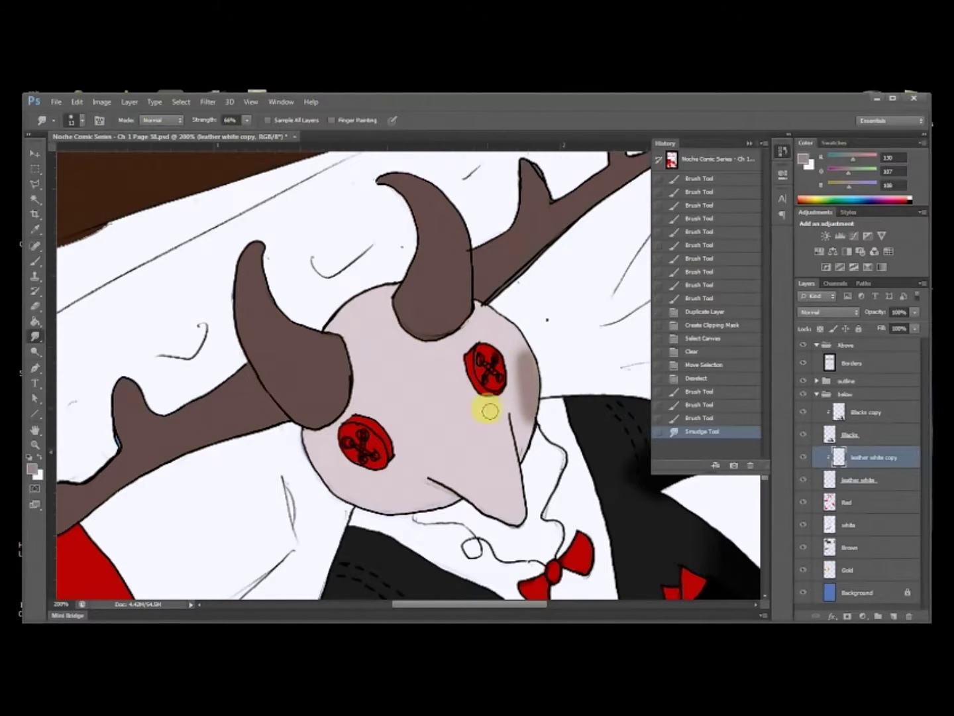
key(e)
drag(548, 391, 530, 431)
Step: Brush soft shading onto the mask around the button eyes, horns and beak on the leather white copy layer
key(b)
mouse_move(494, 319)
mouse_down()
mouse_move(505, 477)
mouse_move(507, 425)
mouse_up()
drag(445, 493, 330, 463)
drag(398, 441, 374, 477)
drag(355, 344, 357, 397)
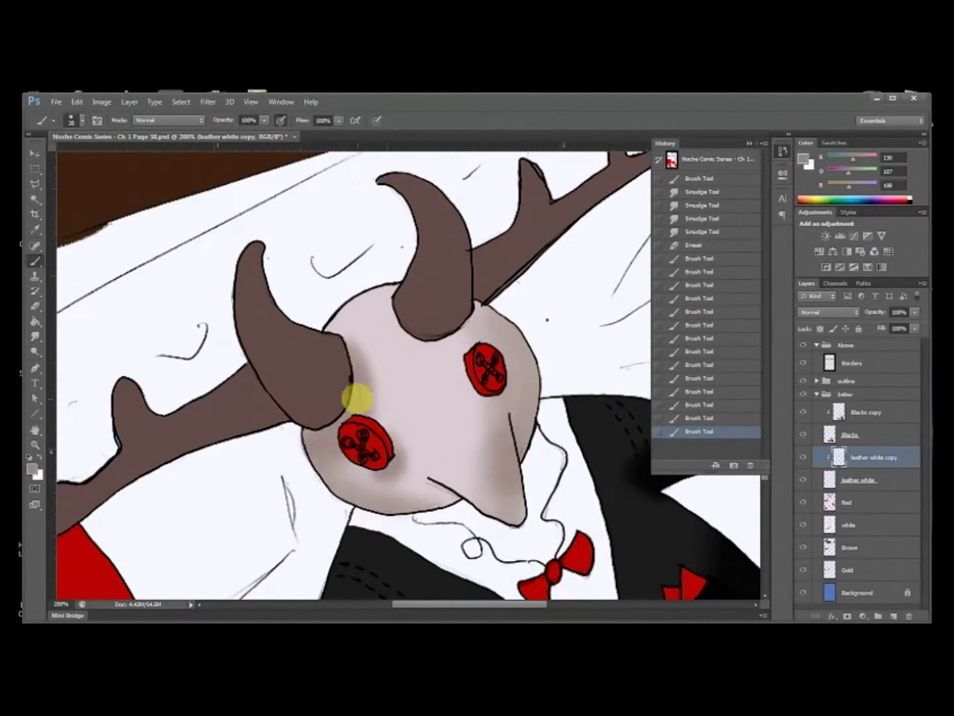
drag(570, 430, 674, 375)
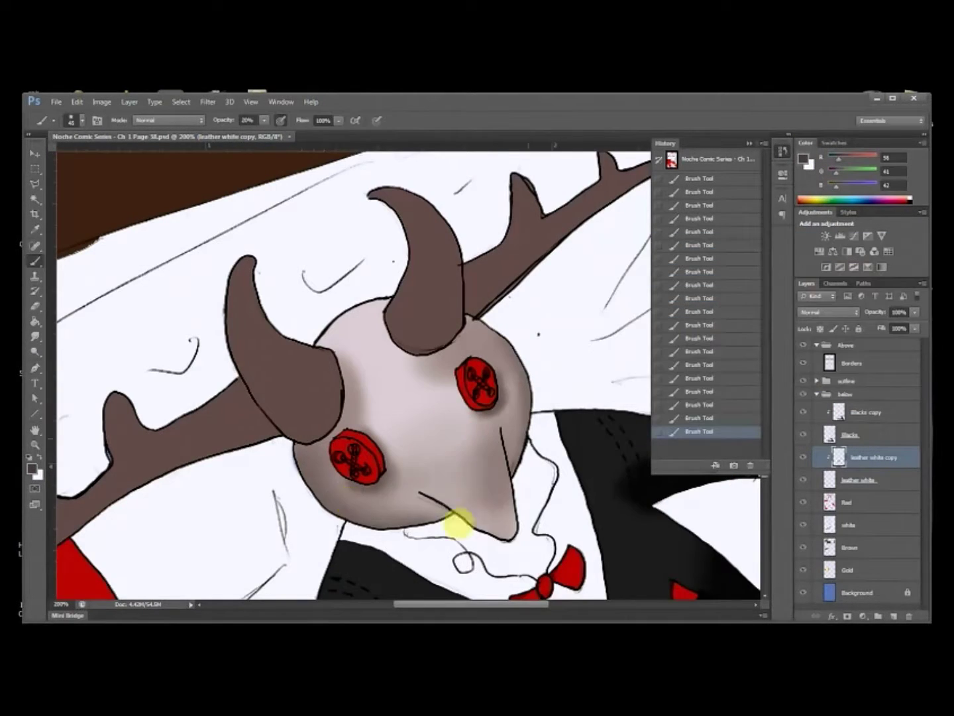
drag(454, 519, 574, 487)
key(ctrl+0)
key(ctrl+plus)
key(ctrl+plus)
key(ctrl+plus)
key(ctrl+plus)
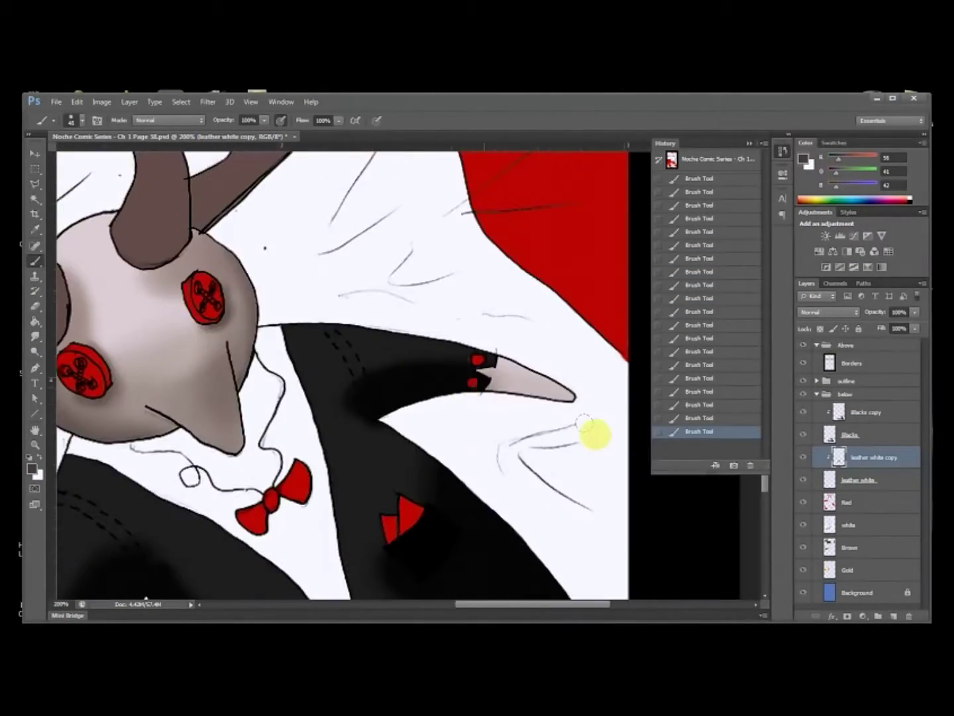
Step: Create a duplicate of the Red layer, clipped to it and cleared of all its contents
drag(863, 502, 893, 616)
key(ctrl+alt+g)
key(ctrl+minus)
key(ctrl+minus)
key(ctrl+minus)
key(ctrl+a)
key(Delete)
key(ctrl+d)
Step: Brush dark red #4a0000 shading onto the folds of the red blanket in the first comic panel
key(ctrl+plus)
key(ctrl+plus)
scroll(411, 375, up, 4)
click(32, 470)
click(757, 375)
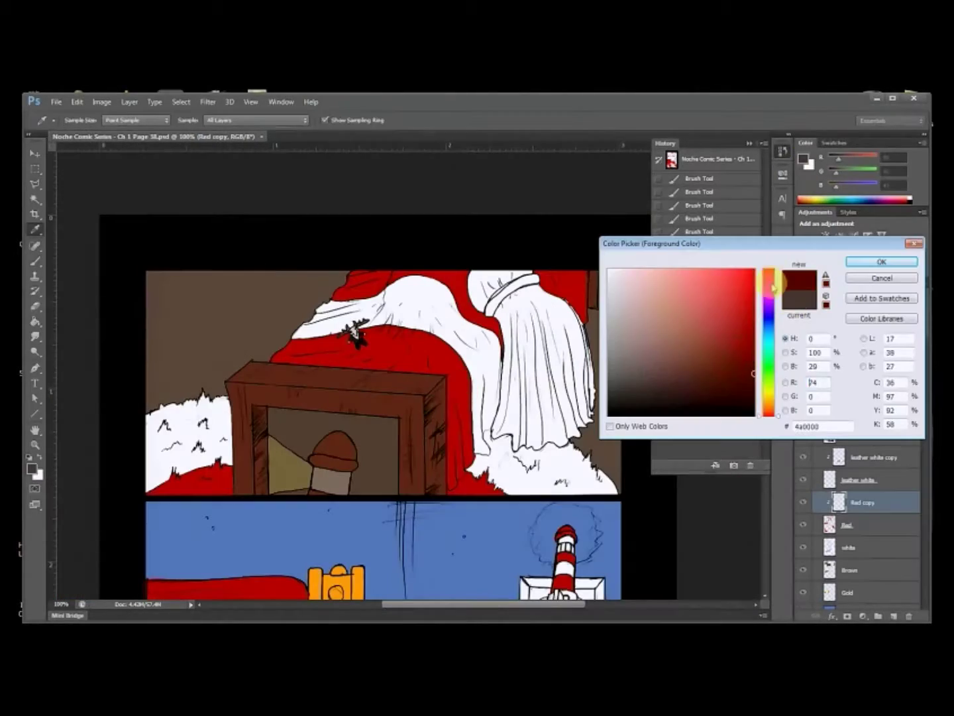
click(882, 261)
key(bracketright)
key(bracketright)
key(bracketright)
key(bracketright)
drag(424, 342, 464, 484)
drag(305, 360, 396, 336)
Step: Deepen the shadows of the red fabric with a larger brush in a darker red (R 44, G 0, B 3)
click(32, 469)
click(756, 364)
click(874, 261)
key(bracketright)
key(bracketright)
key(bracketright)
key(bracketright)
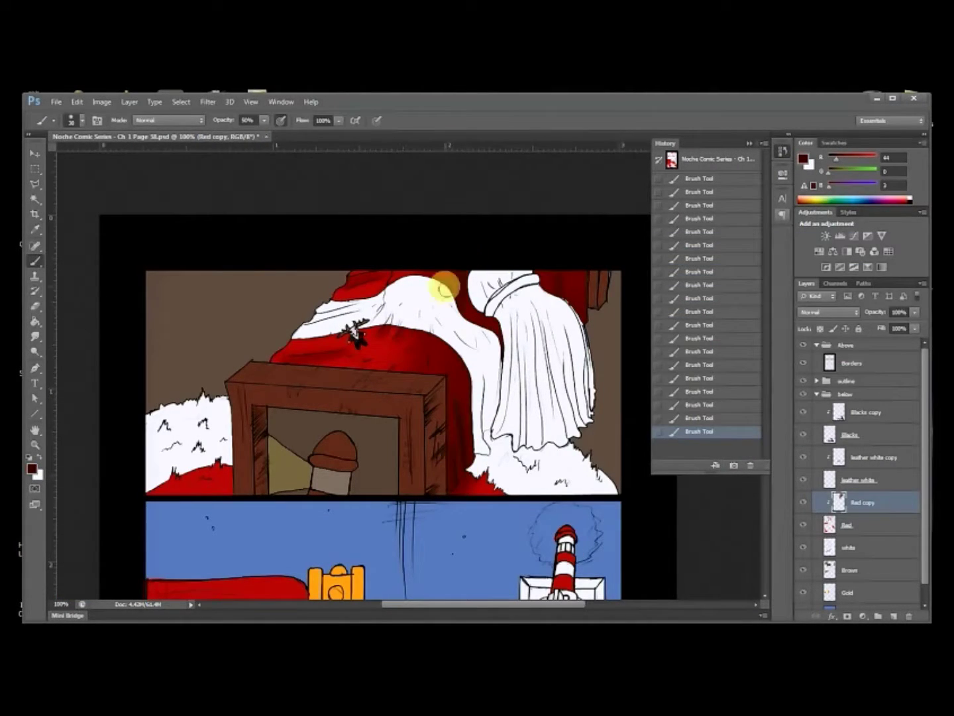
drag(453, 373, 496, 176)
drag(340, 374, 522, 265)
drag(522, 279, 509, 318)
drag(381, 297, 425, 311)
drag(483, 444, 342, 205)
Step: Shade the figure's red bow tie, buttons and pocket square with a smaller dark red brush
key(ctrl+plus)
mouse_move(518, 411)
mouse_down()
mouse_move(415, 418)
mouse_move(430, 401)
mouse_up()
key(bracketleft)
key(bracketleft)
key(bracketleft)
key(bracketleft)
drag(482, 252, 491, 271)
drag(569, 457, 481, 373)
drag(491, 368, 456, 413)
drag(640, 558, 547, 497)
click(547, 498)
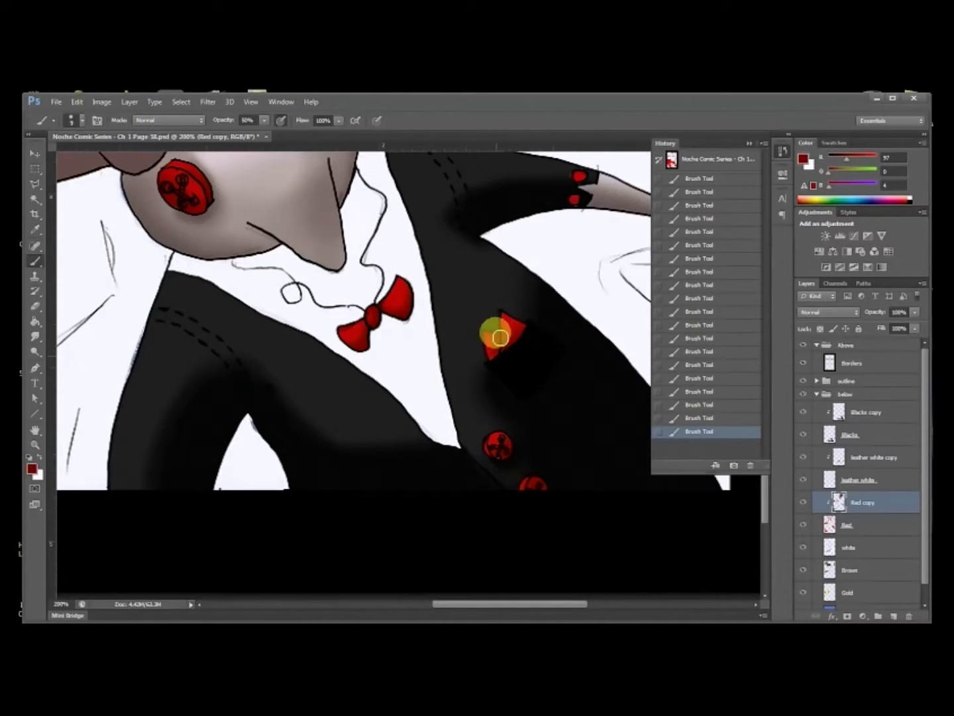
drag(641, 173, 534, 338)
Step: Brush dark red fold shadows onto the red cloth around the white sheet in the last comic panel and save the file
key(ctrl+minus)
drag(285, 172, 428, 367)
key(ctrl+s)
scroll(414, 322, down, 5)
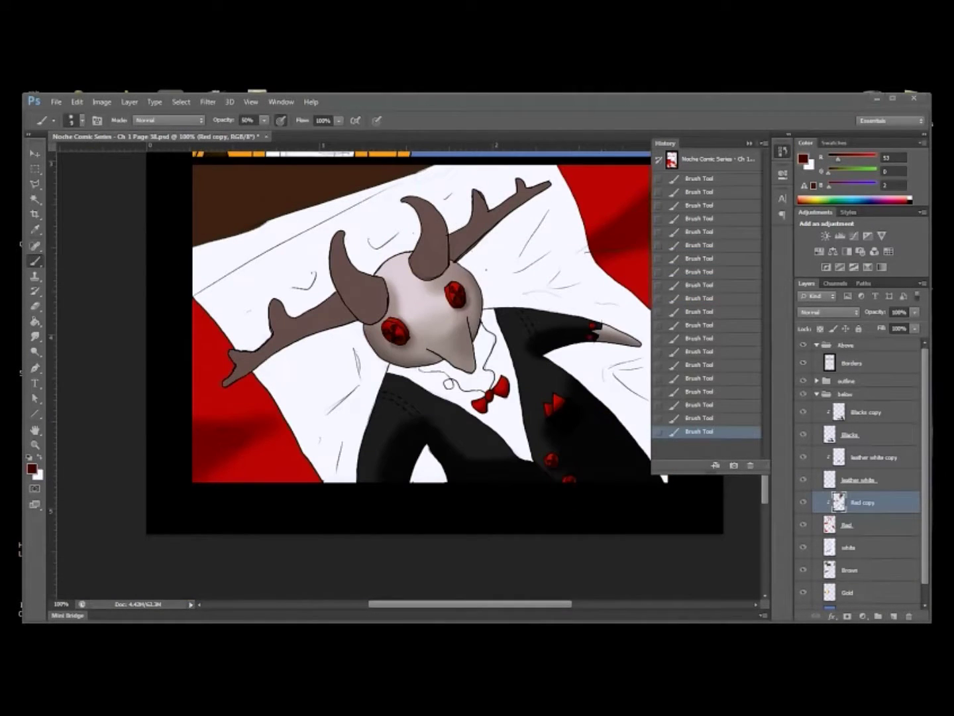
drag(325, 379, 391, 435)
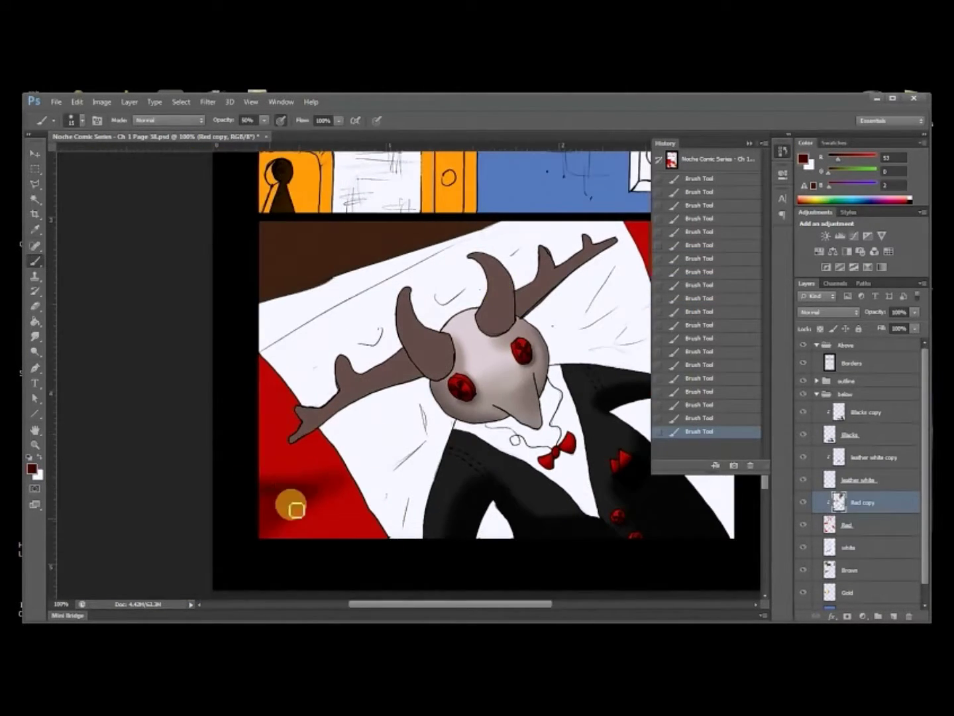
drag(309, 501, 176, 547)
key(bracketright)
key(bracketright)
key(ctrl+s)
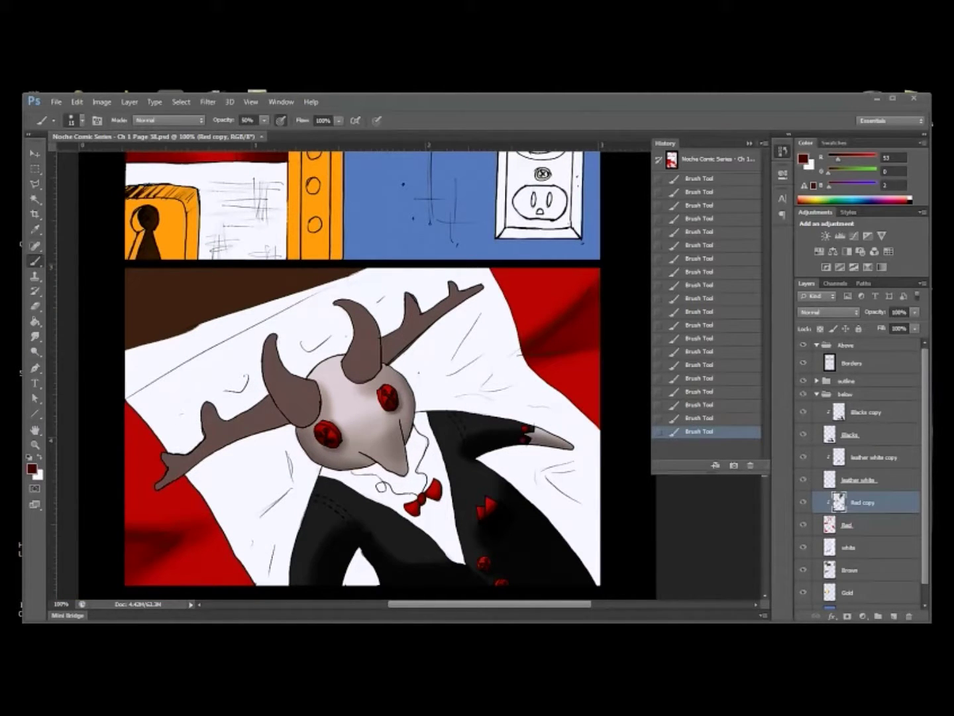
drag(426, 389, 572, 236)
Step: Duplicate the white layer as a clipped copy and select the whole canvas to clear it
click(822, 456)
drag(858, 547, 893, 616)
key(ctrl+alt+g)
key(ctrl+a)
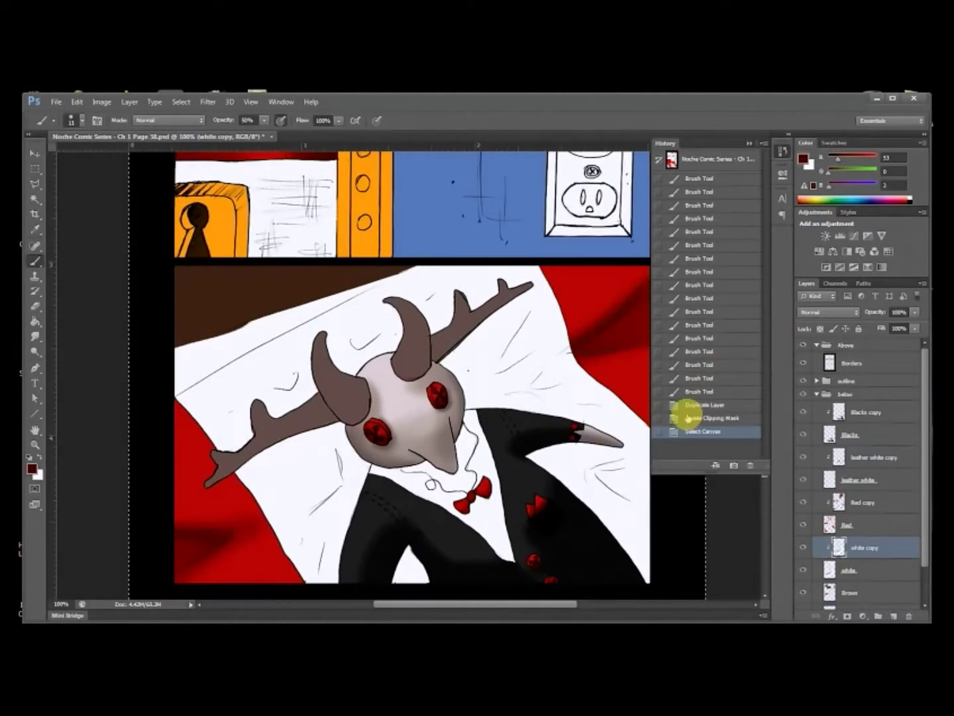
Step: Brush grey (R 77, G 77, B 77) shadows onto the white sheet around the lying figure in the last panel
click(32, 468)
click(608, 356)
click(608, 372)
click(880, 261)
drag(565, 225, 521, 292)
drag(578, 291, 551, 311)
mouse_move(657, 391)
mouse_down()
mouse_move(607, 405)
mouse_move(543, 400)
mouse_up()
drag(550, 372, 490, 388)
drag(364, 468, 365, 504)
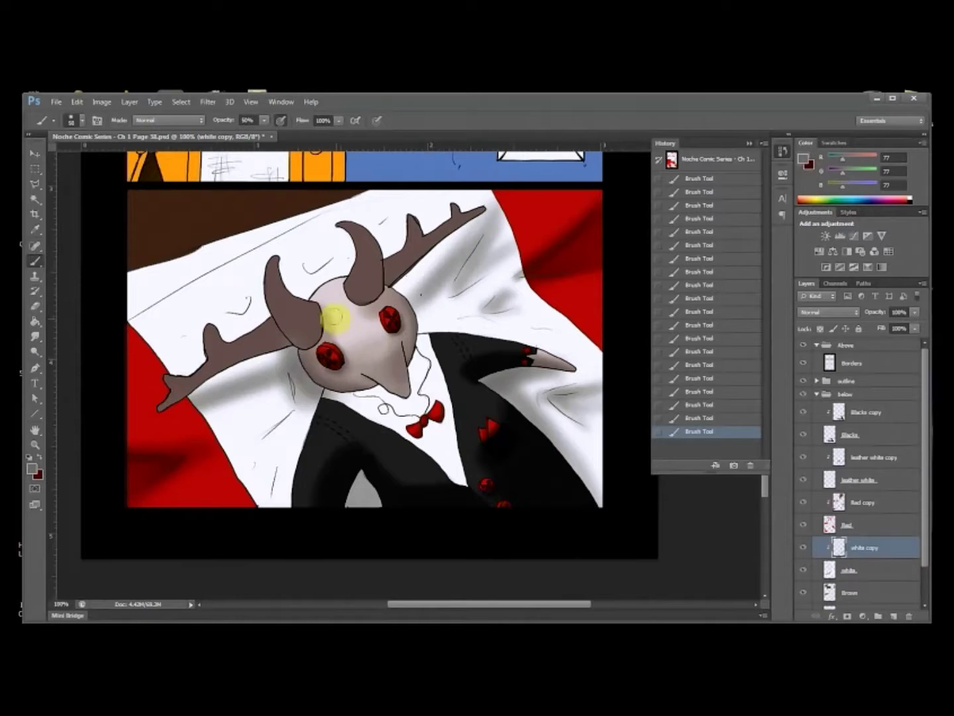
Step: Revert the last brush stroke and add grey shading to the pillow wrinkles, the shirt and the sheet around the horns
click(714, 417)
drag(433, 331, 518, 388)
drag(312, 365, 332, 362)
drag(388, 325, 415, 317)
mouse_move(493, 356)
mouse_down()
mouse_move(541, 271)
mouse_move(531, 289)
mouse_up()
drag(543, 332, 547, 388)
mouse_move(510, 390)
mouse_down()
mouse_move(466, 399)
mouse_move(326, 459)
mouse_up()
Step: Set the foreground to dark brown (R 47, G 23, B 26) and select the horns and antlers with the Magic Wand
click(32, 468)
click(663, 391)
click(881, 261)
key(ctrl+plus)
click(405, 344)
click(865, 569)
click(865, 546)
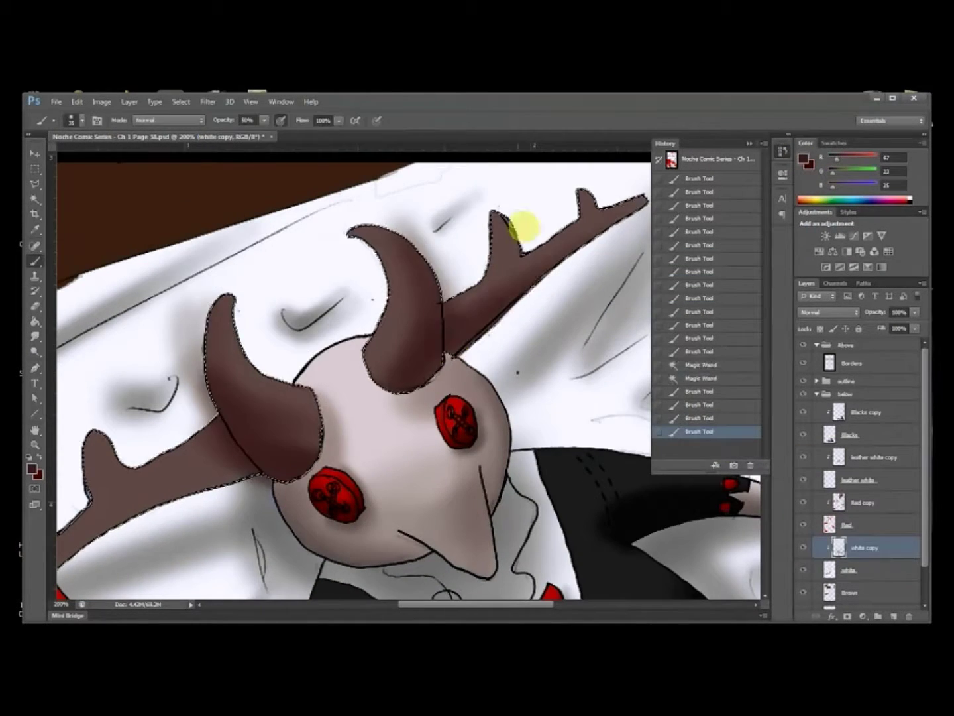
Step: Brush dark brown shading onto the selected horns and antlers on the white copy layer and deselect them
drag(524, 227, 590, 209)
drag(266, 463, 438, 371)
key([)
drag(278, 404, 191, 452)
key(ctrl+minus)
key(ctrl+minus)
key(ctrl+minus)
key(m)
key(ctrl+d)
scroll(866, 547, down, 2)
right_click(869, 554)
click(905, 145)
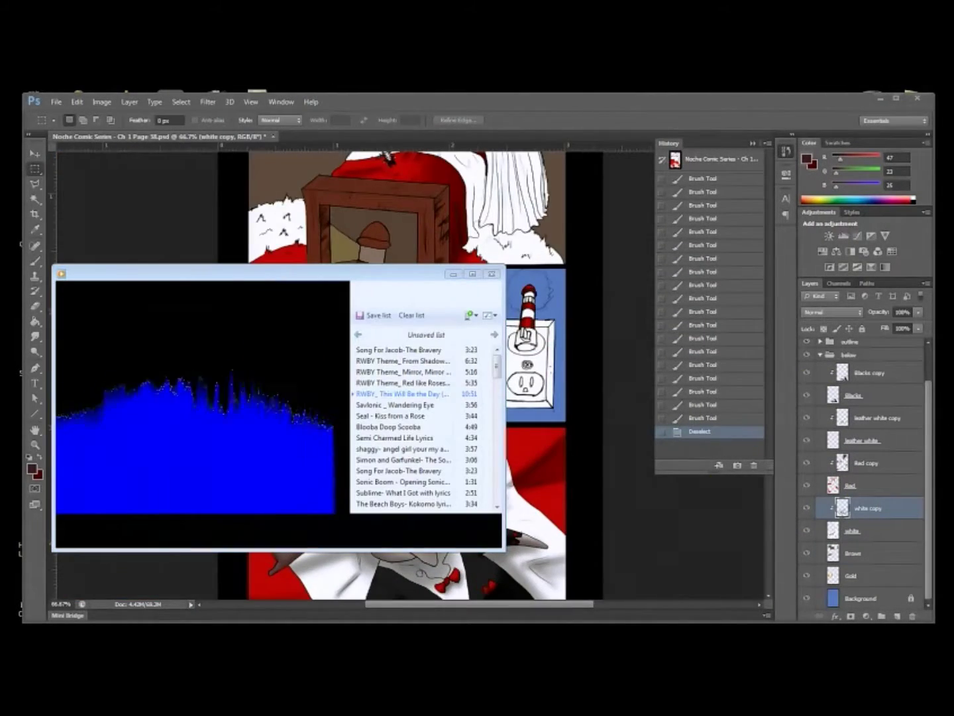
Step: Pick a medium grey, shade the white sheet beside the gold bedpost and step back through the last strokes
click(32, 468)
click(605, 364)
click(881, 260)
drag(358, 464, 340, 543)
key(ctrl+alt+z)
key(ctrl+alt+z)
key(ctrl+alt+z)
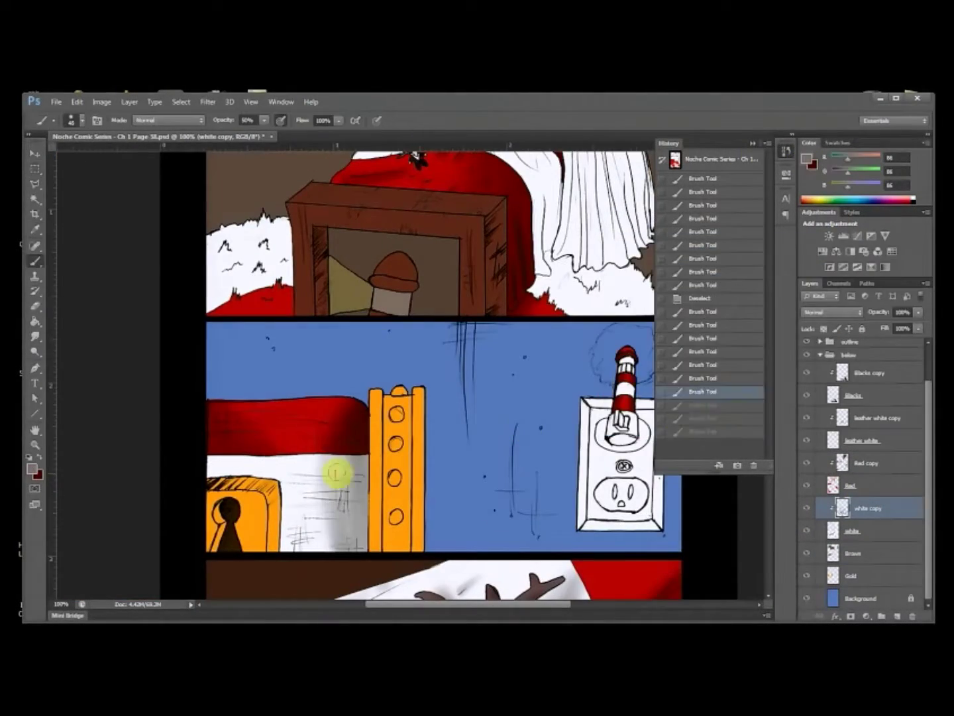
Step: Add a new layer above the white copy layer with Multiply blending and 53% opacity
drag(464, 478, 436, 171)
click(865, 530)
click(897, 617)
drag(865, 530, 865, 501)
click(832, 312)
click(822, 358)
drag(918, 311, 890, 328)
Step: Brush grey shading onto the white sheet and the wall outlet on the white copy layer
click(867, 530)
drag(434, 207, 504, 463)
key([)
click(568, 327)
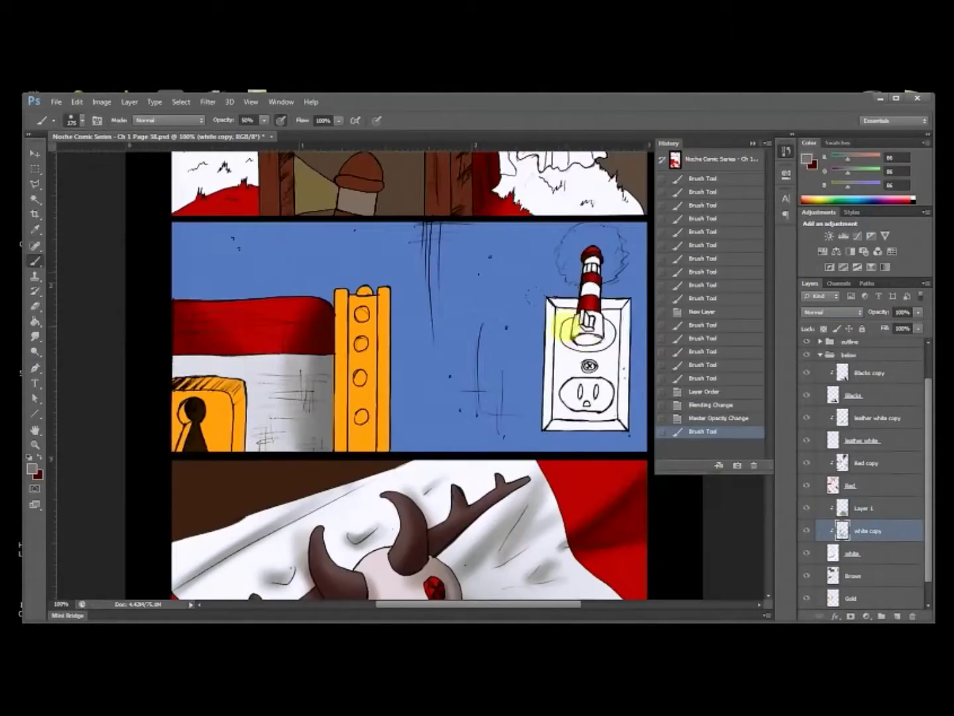
mouse_move(556, 341)
mouse_down()
mouse_move(590, 265)
mouse_move(605, 466)
mouse_up()
Step: Darken the wall outlet and lighthouse night-light with a larger brush on the Multiply layer and save the file
click(865, 507)
key(bracketright)
key(bracketright)
key(bracketright)
key(bracketright)
drag(617, 391, 560, 397)
drag(590, 344, 530, 245)
drag(219, 391, 259, 390)
key(ctrl+s)
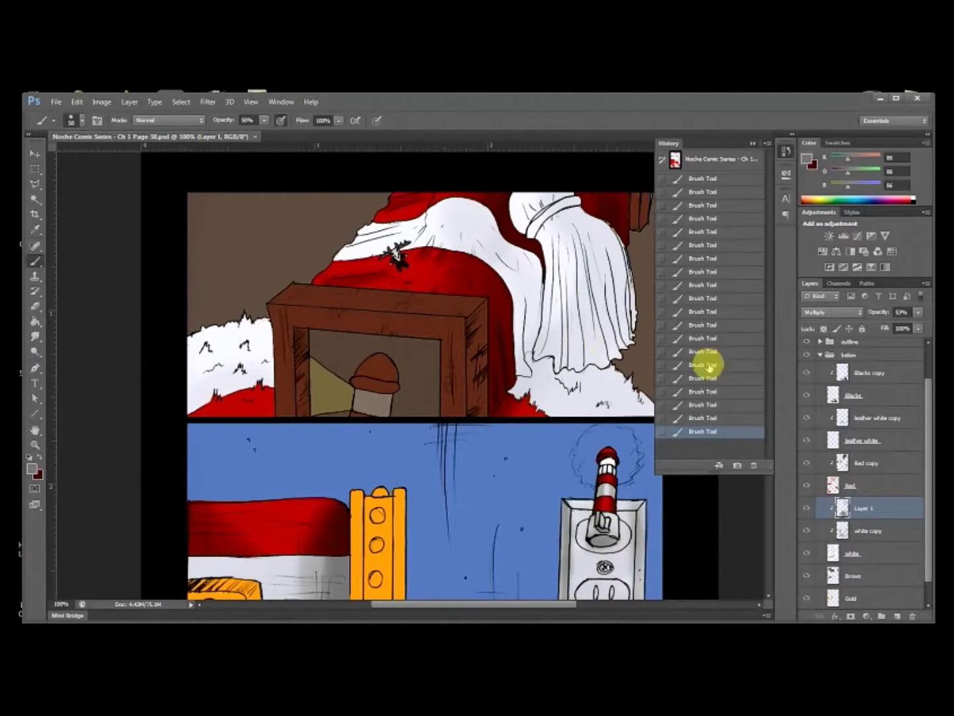
Step: Shade the white curtain's folds in the first panel with a full-opacity dark grey brush (R 48, G 48, B 48)
drag(526, 337, 500, 266)
key(0)
click(31, 468)
click(608, 389)
click(881, 261)
key(ctrl+plus)
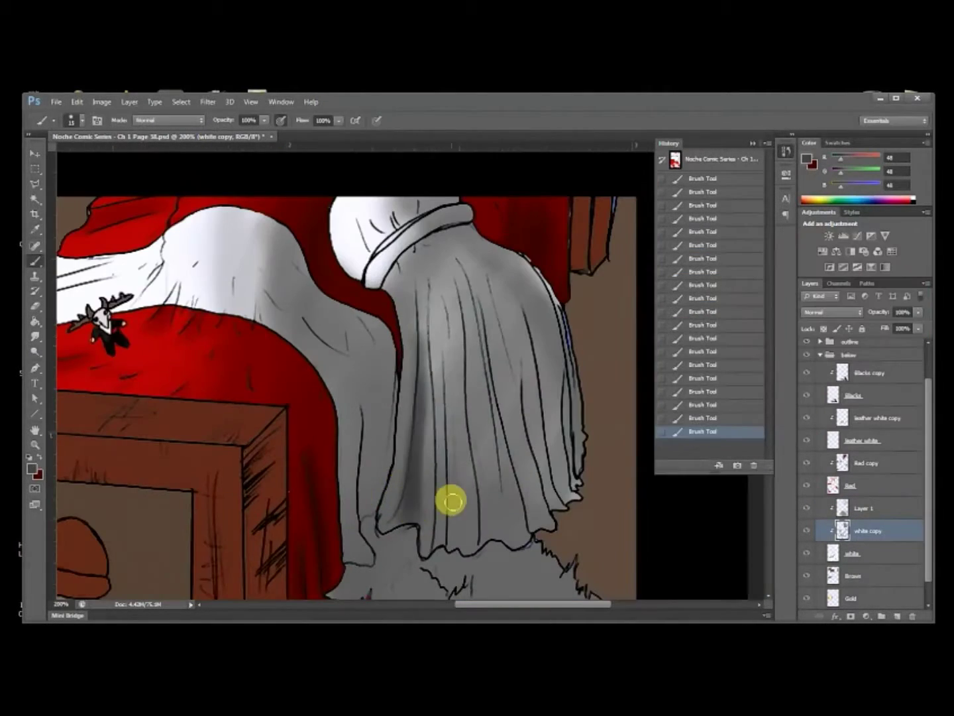
drag(451, 500, 464, 345)
Step: Darken the curtain's outer folds and, with a larger brush, the area beneath its gathered band
key(alt+Tab)
key(alt+Tab)
drag(550, 344, 566, 488)
key(bracketright)
key(bracketright)
drag(464, 232, 398, 278)
scroll(450, 470, down, 4)
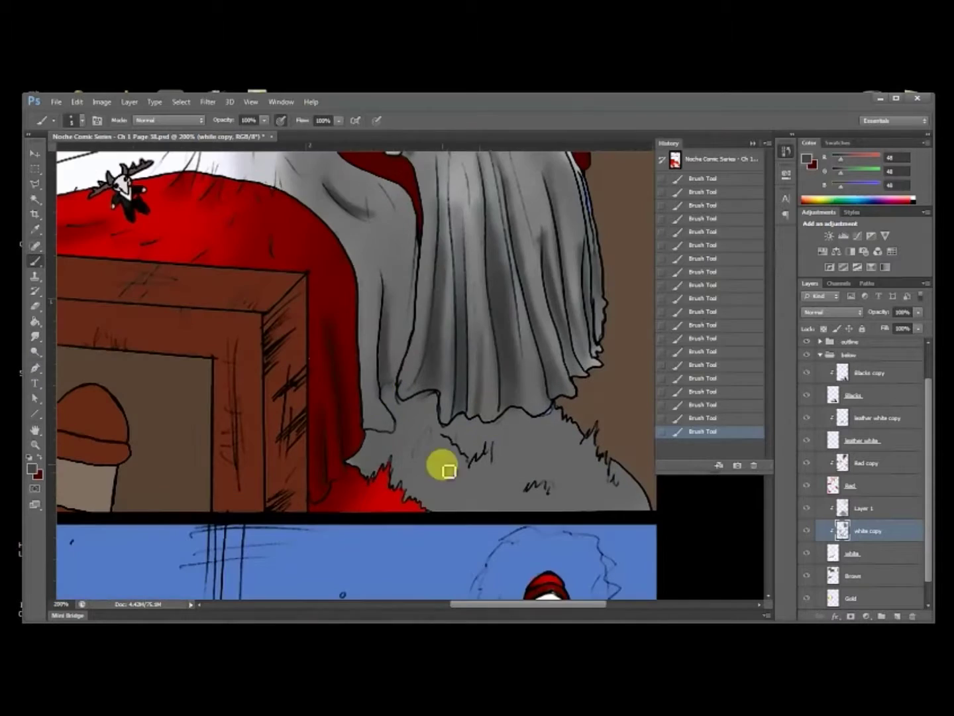
Step: Brush grey fur strokes (R 134, G 134, B 134) onto the fur beneath the curtain and beside the wooden frame in the first panel
drag(550, 443, 540, 504)
drag(99, 464, 729, 411)
click(32, 469)
click(612, 341)
click(881, 261)
key(bracketleft)
drag(388, 338, 361, 417)
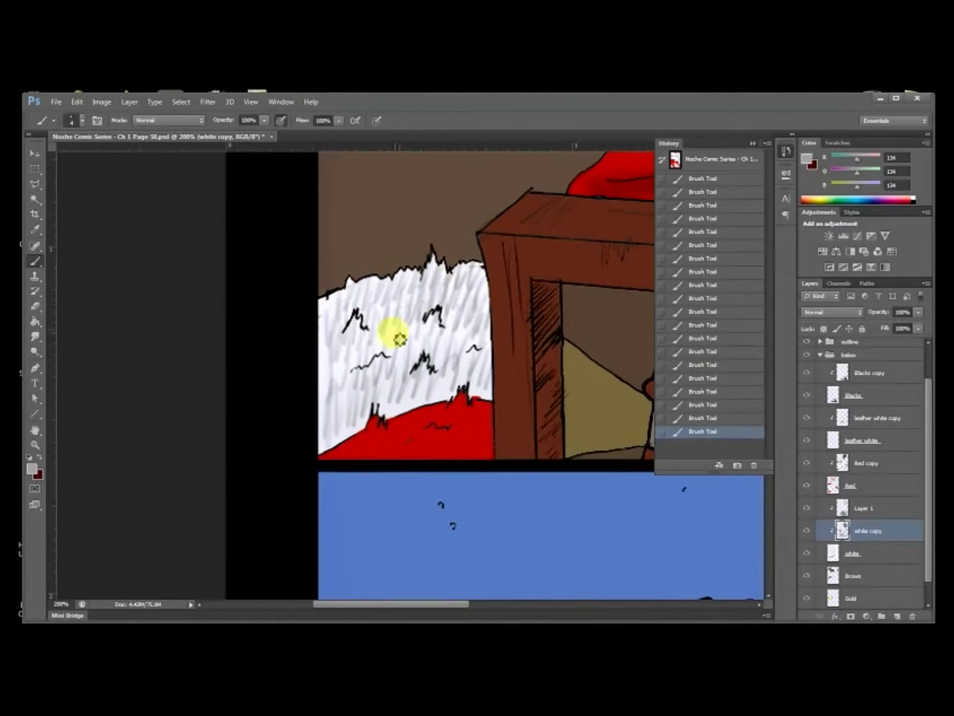
Step: Rework the fur's grey strokes with the eraser and brush, and sample a shading colour for the Red copy layer
key(ctrl+minus)
key(e)
drag(256, 311, 232, 350)
key(b)
drag(222, 341, 202, 404)
click(866, 462)
key(i)
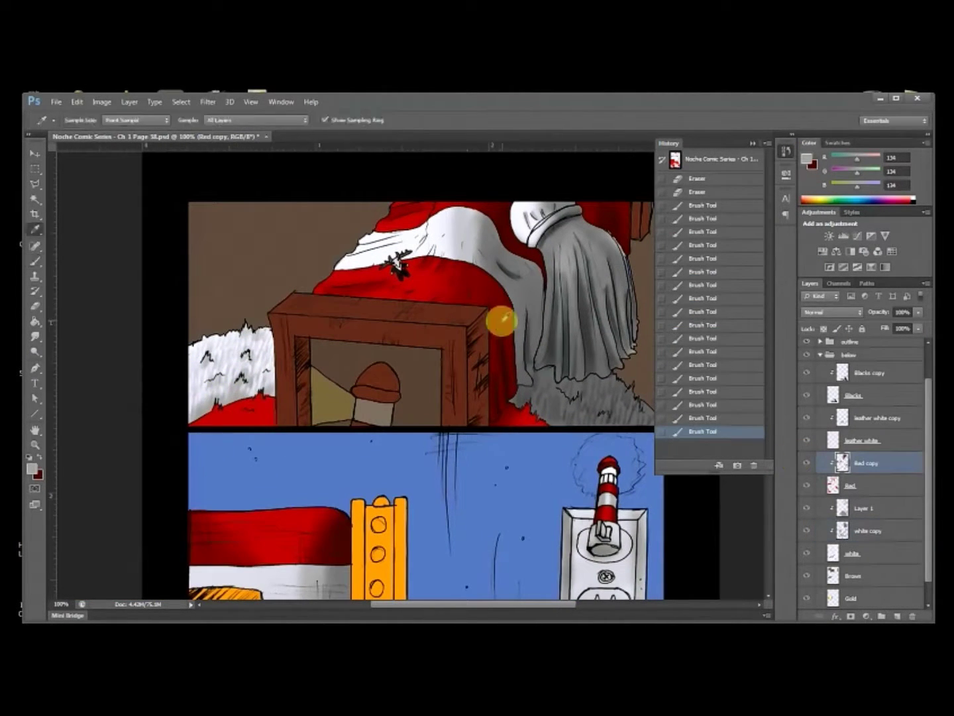
Step: Refine the shading on the white copy layer with a smaller brush at 50% opacity and lower Layer 1's opacity
click(872, 531)
key(bracketleft)
key(bracketleft)
key(bracketleft)
key(bracketleft)
key(bracketleft)
key(5)
scroll(397, 278, up, 1)
drag(563, 392, 497, 319)
key(ctrl+0)
click(863, 507)
drag(919, 312, 924, 330)
Step: Duplicate the Brown layer, clip the copy to the original and clear its contents
drag(897, 576, 898, 616)
key(ctrl+alt+g)
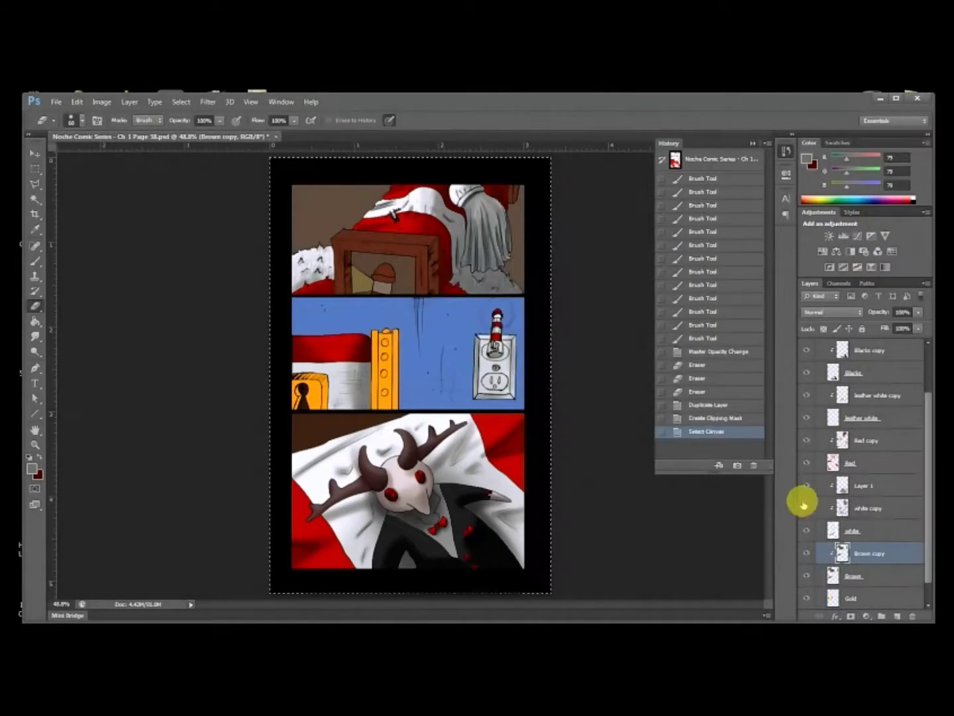
key(ctrl+a)
key(Delete)
key(ctrl+d)
Step: Shade the wooden frame's inner edge and outer side face in dark brown (R 35, G 12, B 6) on the Brown copy layer
scroll(398, 216, up, 3)
drag(218, 388, 353, 394)
click(808, 158)
click(730, 396)
click(881, 260)
drag(192, 374, 192, 537)
mouse_move(551, 321)
mouse_down()
mouse_move(529, 463)
mouse_move(534, 541)
mouse_up()
Step: Clear the brown shading spilling over the wooden frame's front face using rectangular and polygonal selections
key(m)
click(175, 368)
click(473, 392)
click(523, 348)
key(Delete)
key(ctrl+d)
key(m)
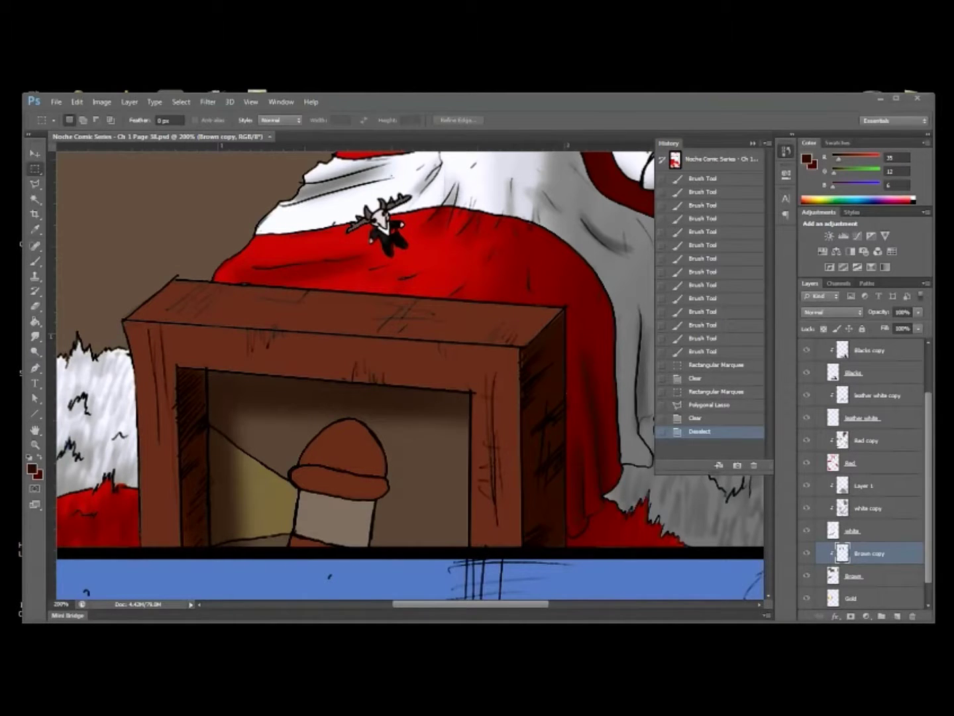
Step: Brush shadows inside the wooden frame around the lighthouse picture, using a dark tone sampled from the artwork
key(b)
drag(424, 419, 398, 388)
drag(358, 397, 325, 405)
alt+click(202, 426)
drag(202, 426, 205, 491)
drag(332, 400, 371, 388)
key(ctrl+minus)
key(ctrl+minus)
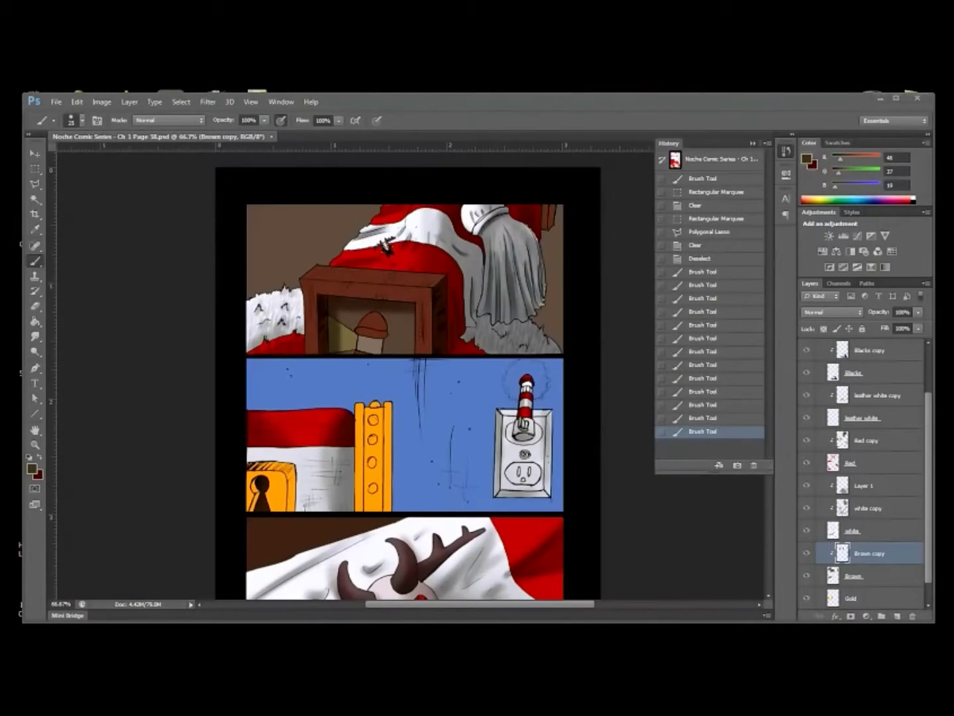
Step: Duplicate the Gold layer, clear the copy's contents and clip it to the original
right_click(862, 598)
click(892, 179)
click(894, 266)
key(ctrl+a)
key(Delete)
right_click(859, 575)
click(892, 271)
key(ctrl+d)
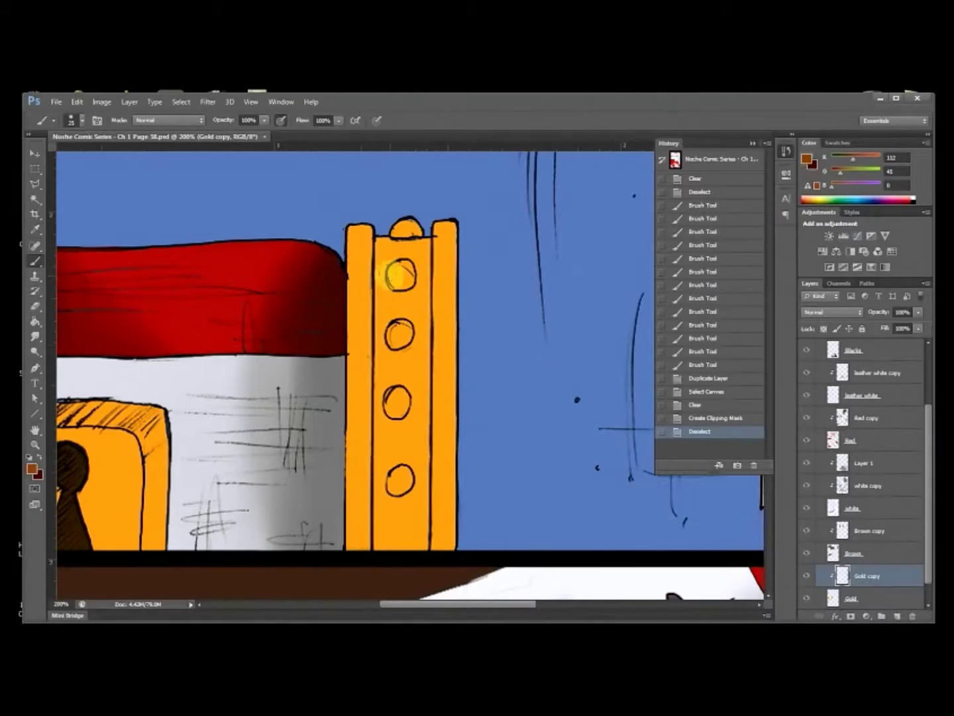
Step: Shade the golden post's round studs and, with a larger brush, its vertical edges in orange-brown on the Gold copy layer
drag(391, 409, 398, 420)
drag(391, 472, 398, 494)
key(bracketright)
key(bracketright)
key(bracketright)
key(bracketright)
drag(427, 241, 426, 546)
drag(353, 232, 354, 544)
Step: Shade the golden lock plate and darken its keyhole with a smaller dark brown brush (R 58, G 23, B 0)
drag(358, 431, 624, 386)
drag(306, 415, 314, 439)
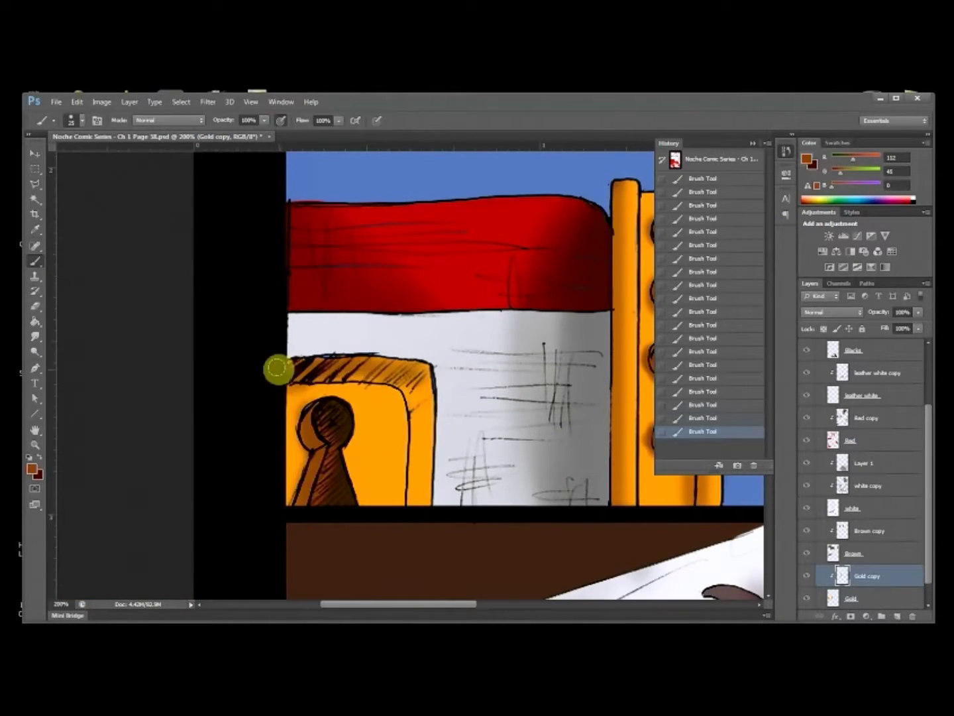
click(31, 468)
click(749, 369)
click(888, 259)
key(bracketleft)
key(bracketleft)
key(bracketleft)
key(bracketleft)
drag(304, 497, 316, 415)
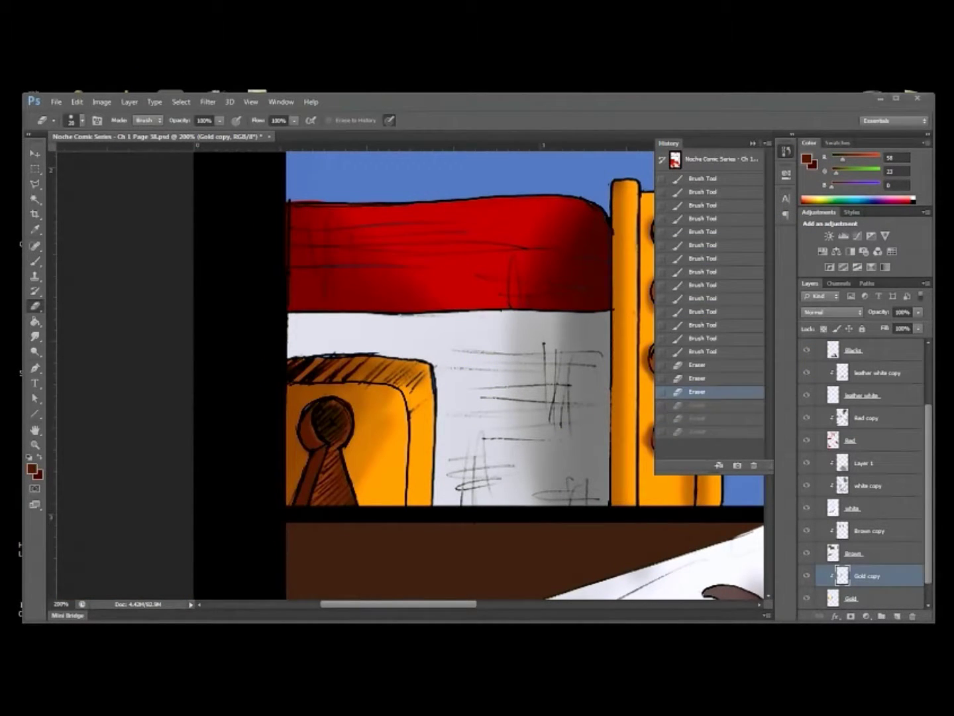
drag(346, 496, 382, 371)
Step: Smudge the shading on the Gold copy layer and save the file
key(ctrl+minus)
key(ctrl+minus)
key(r)
click(458, 316)
key(ctrl+s)
drag(534, 381, 539, 401)
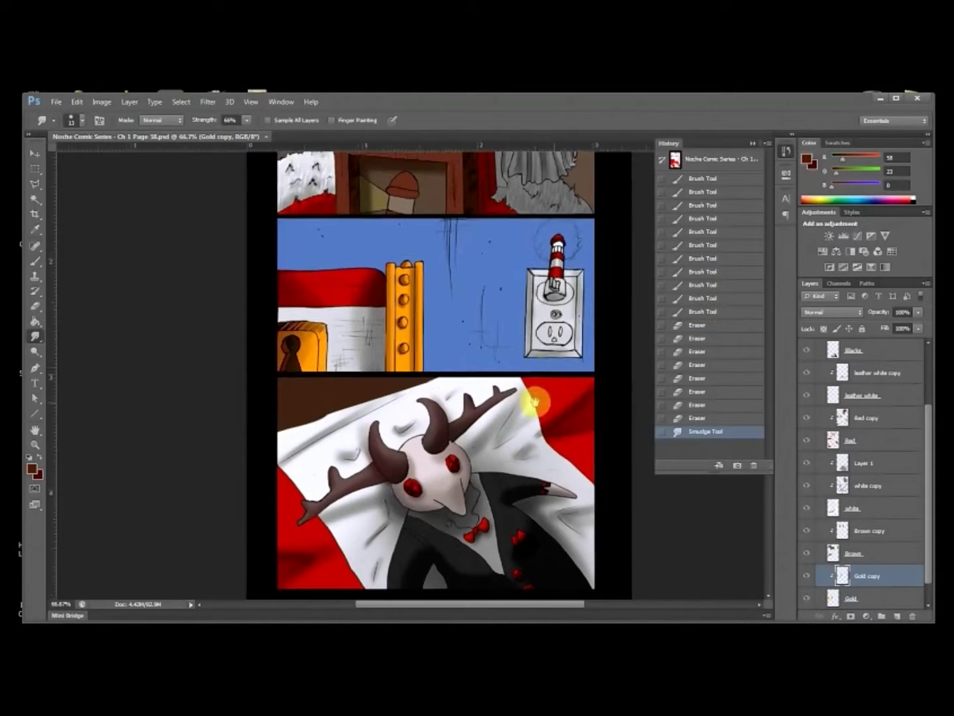
Step: Refine the shading around the golden post's studs with the brush and a 30% eraser, and add a new layer in the Above group
key(ctrl+plus)
key(ctrl+plus)
key(b)
drag(414, 193, 421, 365)
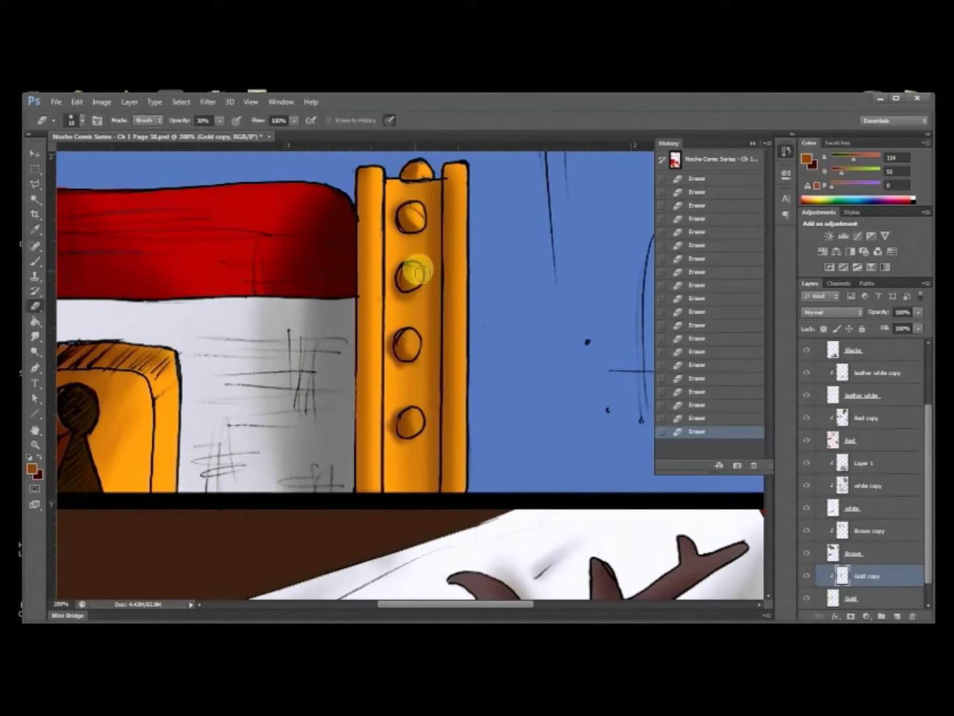
key(ctrl+0)
click(823, 395)
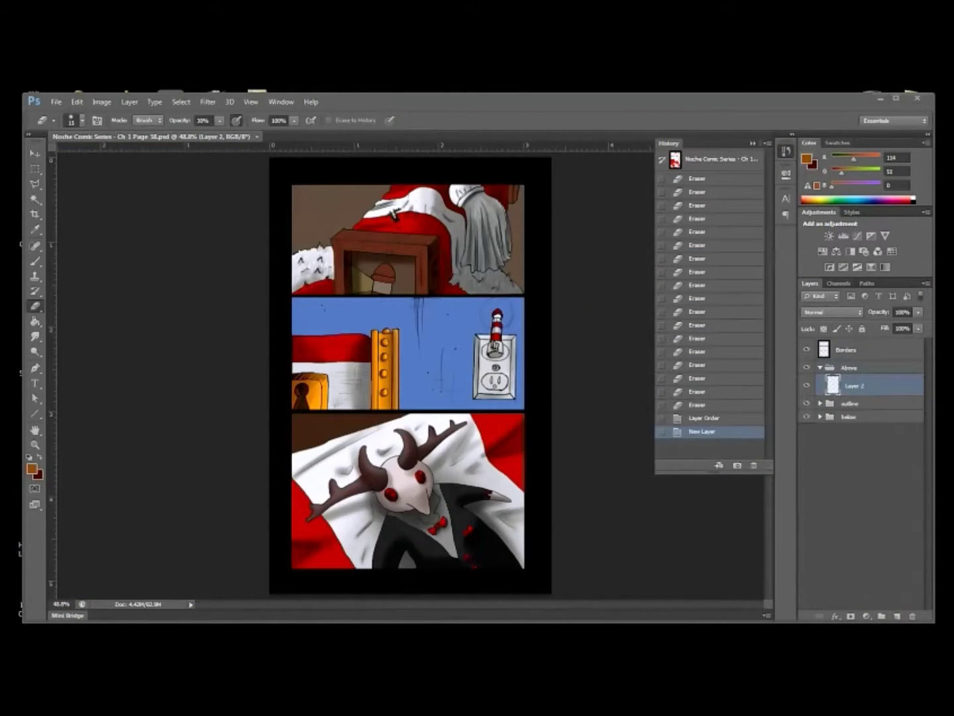
Step: Brush soft dark brown shadows onto the first panel's wall on the Brown copy layer and save the file
click(821, 416)
scroll(868, 508, down, 5)
click(869, 509)
key(ctrl+plus)
key(ctrl+plus)
key(ctrl+plus)
scroll(427, 402, up, 5)
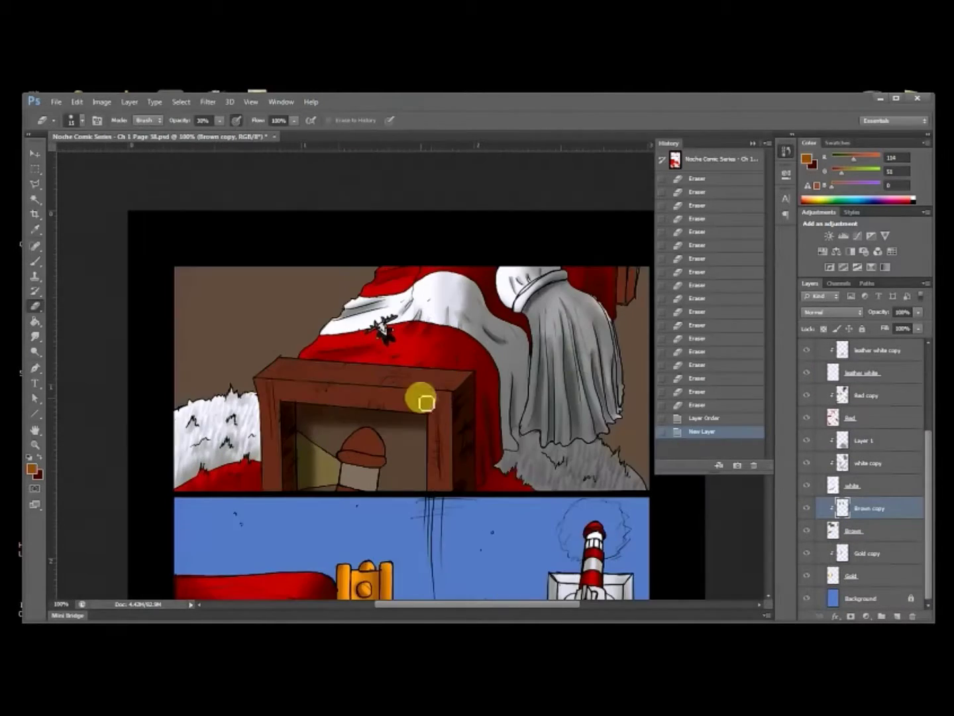
key(m)
key(ctrl+d)
key(ctrl+s)
drag(556, 481, 548, 426)
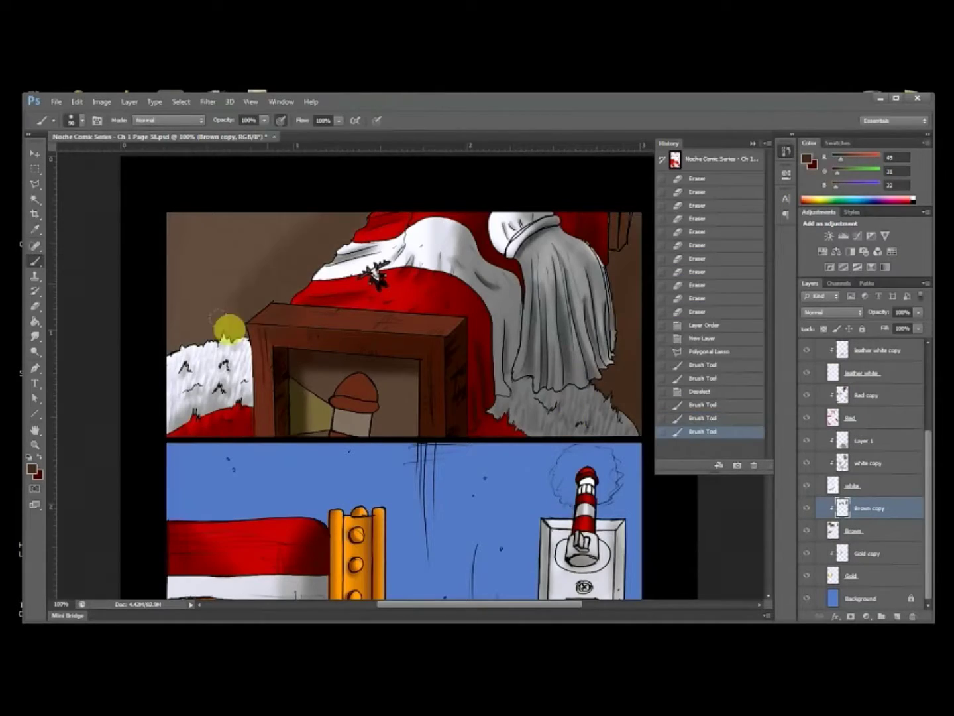
key(ctrl+0)
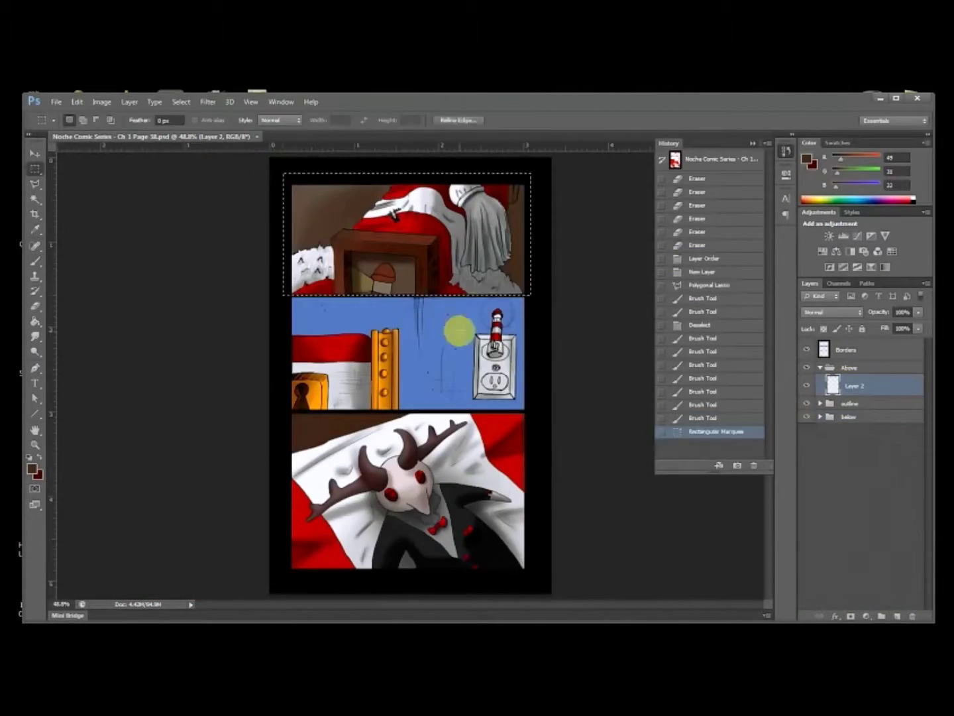
Step: Paint an orange rim light (R 255, G 78, B 0) along the bedding, wooden frame and fur on the new layer in the Above group
key(ctrl+d)
key(ctrl+plus)
key(ctrl+plus)
key(ctrl+plus)
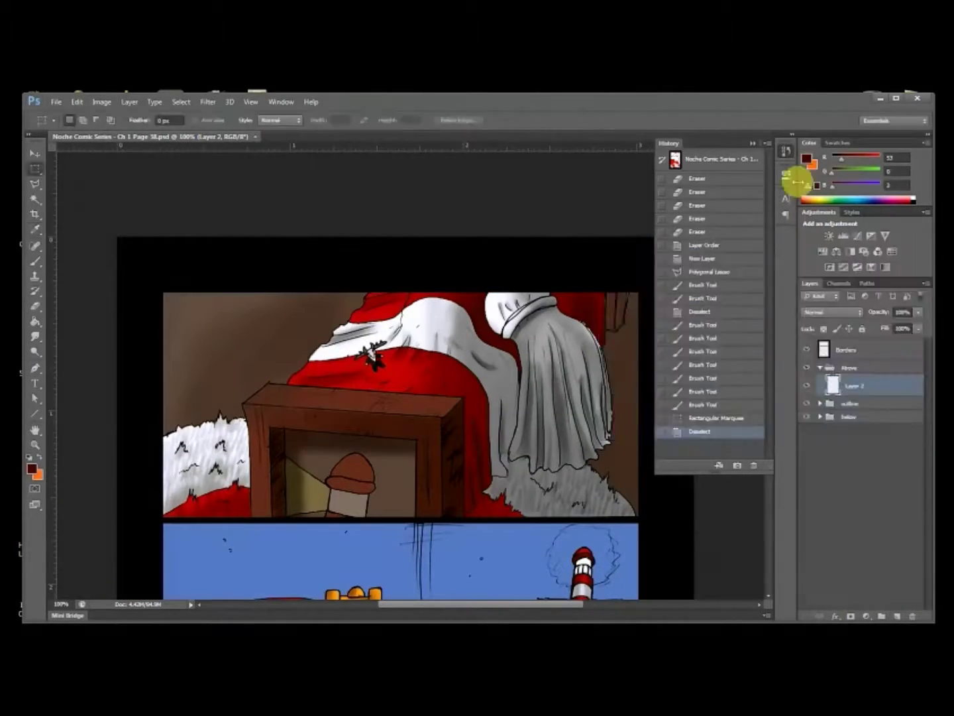
click(807, 159)
key(b)
key(x)
key(ctrl+plus)
click(478, 375)
key(ctrl+z)
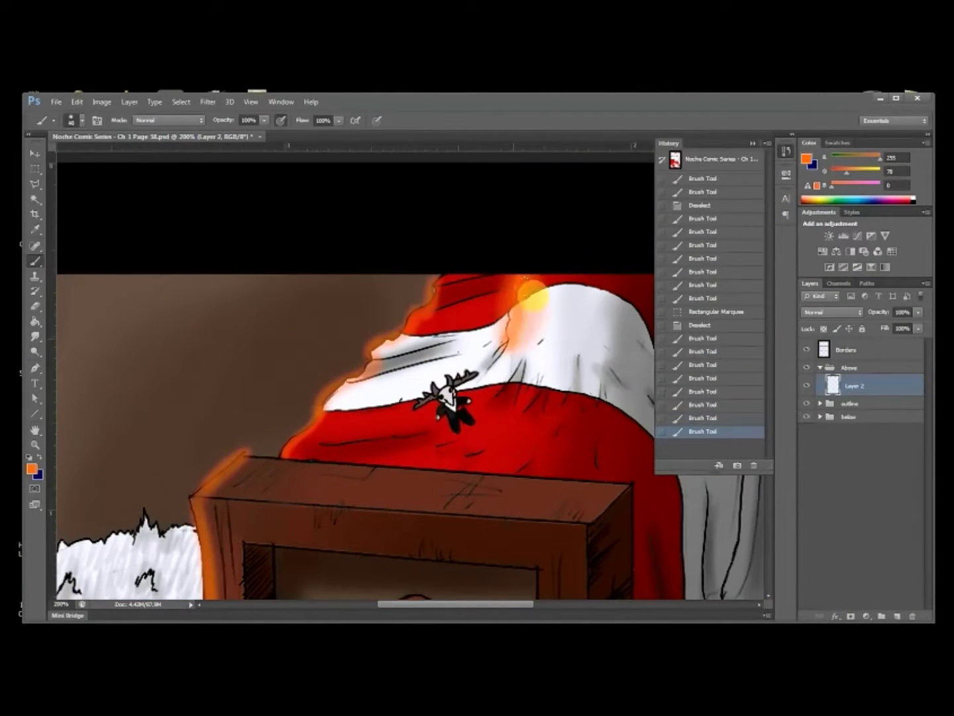
scroll(500, 411, down, 6)
drag(286, 349, 428, 322)
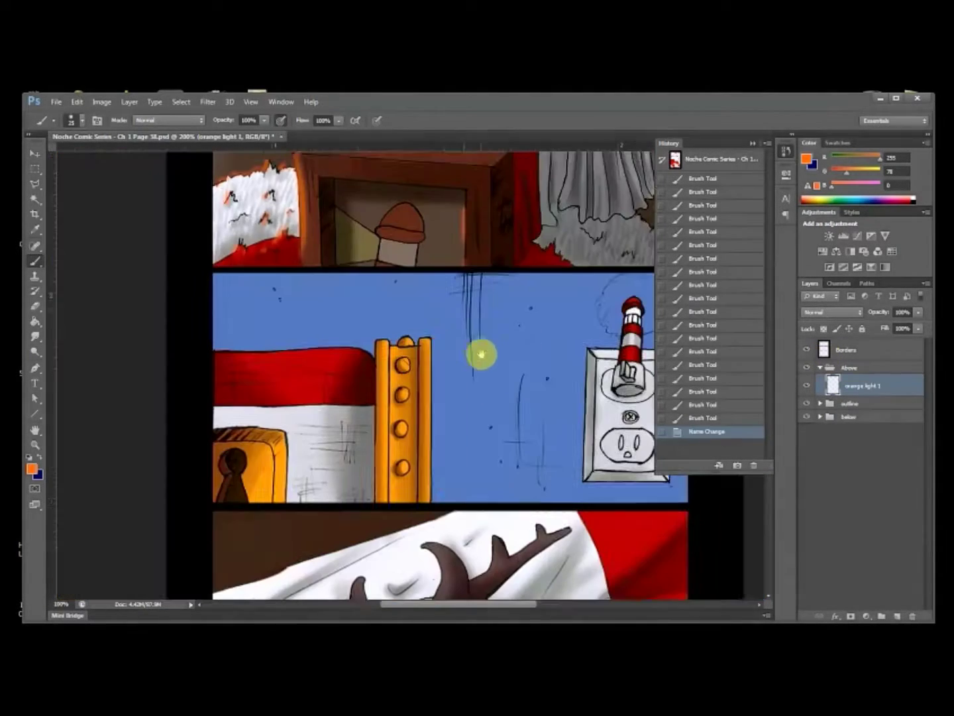
Step: Extend the orange light to the golden post and the horned figure, and lower the orange light 1 layer's opacity
drag(480, 354, 384, 355)
drag(627, 408, 504, 427)
drag(397, 530, 487, 340)
drag(249, 463, 265, 473)
key(ctrl+z)
drag(309, 199, 319, 592)
click(918, 313)
drag(919, 328, 885, 330)
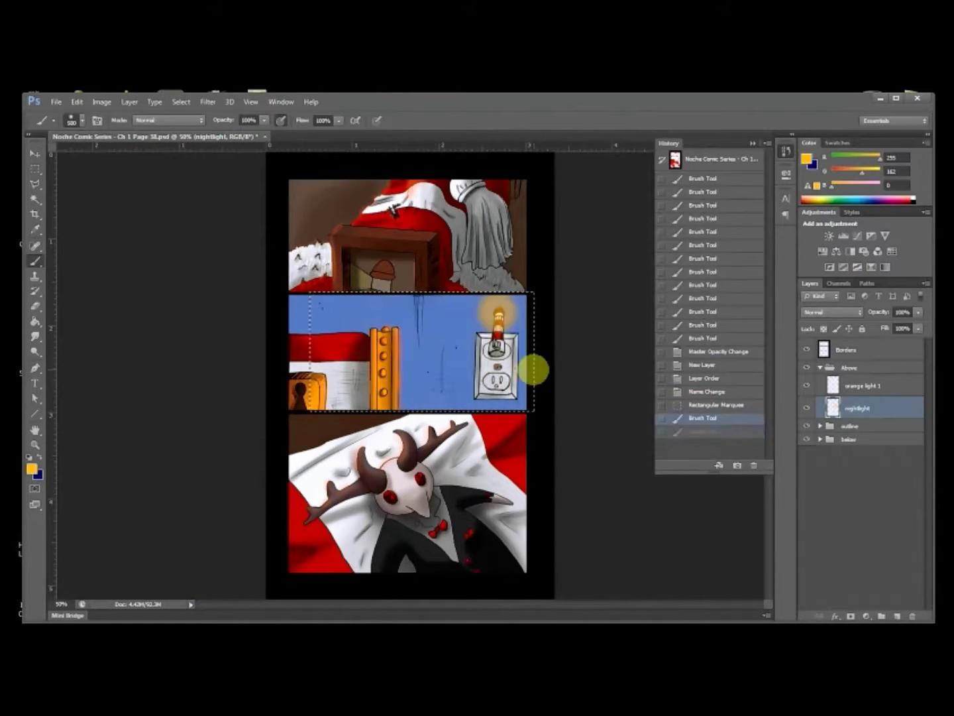
Step: Paint a large golden glow (R 255, G 162, B 0) around the lighthouse on the nightlight layer
drag(464, 332, 597, 409)
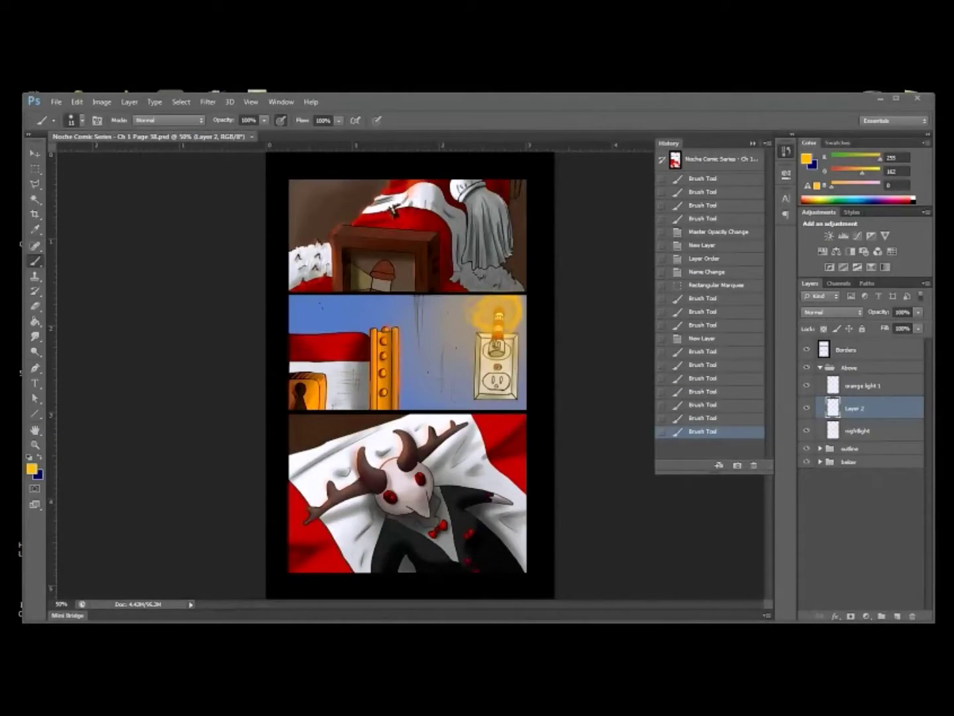
key(ctrl+1)
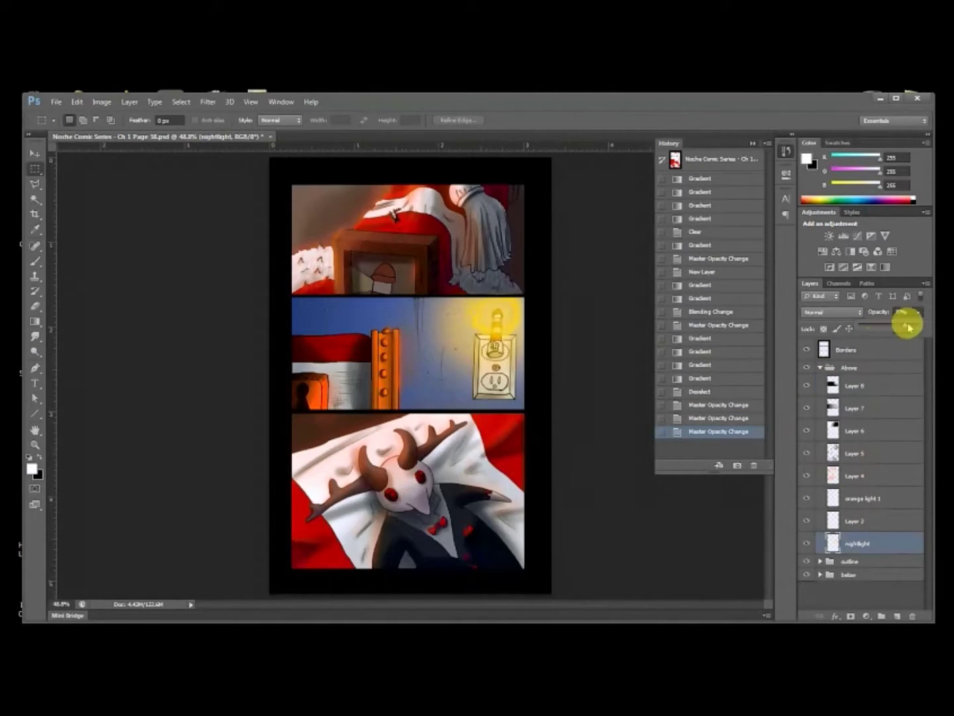
Step: Draw gradients across the selected third panel on a new layer and lower that layer's opacity
click(881, 521)
key(ctrl+plus)
click(898, 617)
drag(574, 523, 221, 296)
key(g)
drag(299, 344, 504, 478)
drag(319, 331, 464, 478)
drag(918, 325, 867, 328)
key(ctrl+d)
Step: Erase parts of the dark gradients on Layer 8 and, over the lock plate, on Layer 7 with the eraser at 60% opacity
key(m)
drag(604, 337, 577, 497)
click(855, 408)
key(e)
drag(345, 397, 241, 424)
key(m)
click(703, 403)
key(e)
click(856, 431)
click(261, 332)
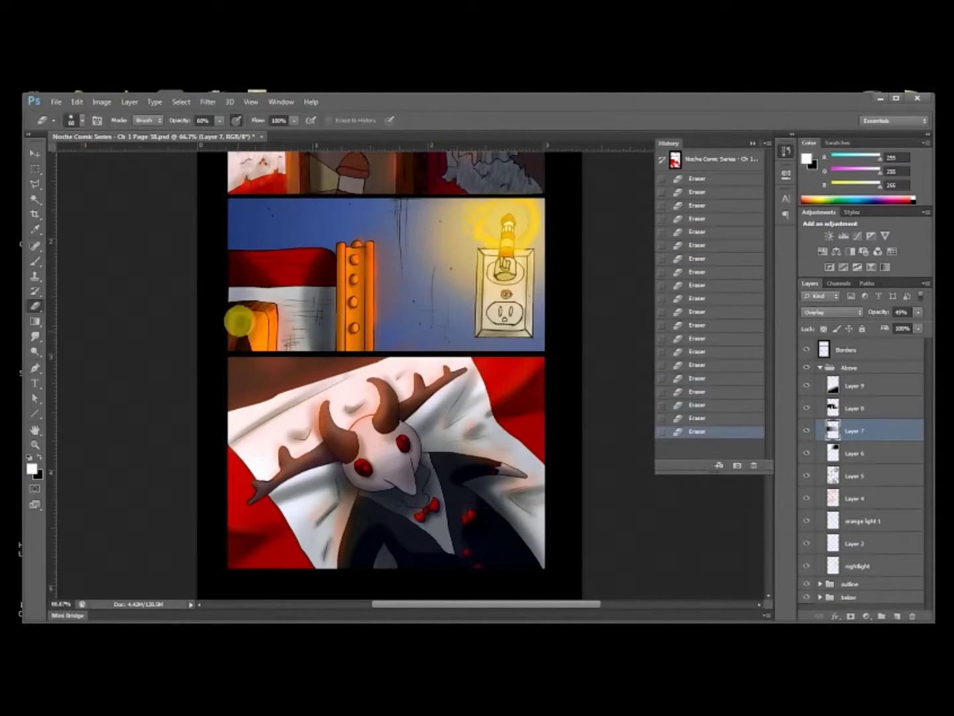
Step: Add a new layer above Layer 9, fill it with white, change its blending mode and lower its opacity
click(872, 498)
key(ctrl+0)
click(855, 384)
click(898, 616)
key(g)
key(shift+g)
click(361, 283)
click(831, 313)
click(822, 464)
drag(918, 311, 880, 330)
Step: Cut the white overlay into separate layers using rectangular marquee selections over the panels, and check the page's image size settings
key(m)
drag(282, 176, 534, 295)
click(102, 101)
click(176, 187)
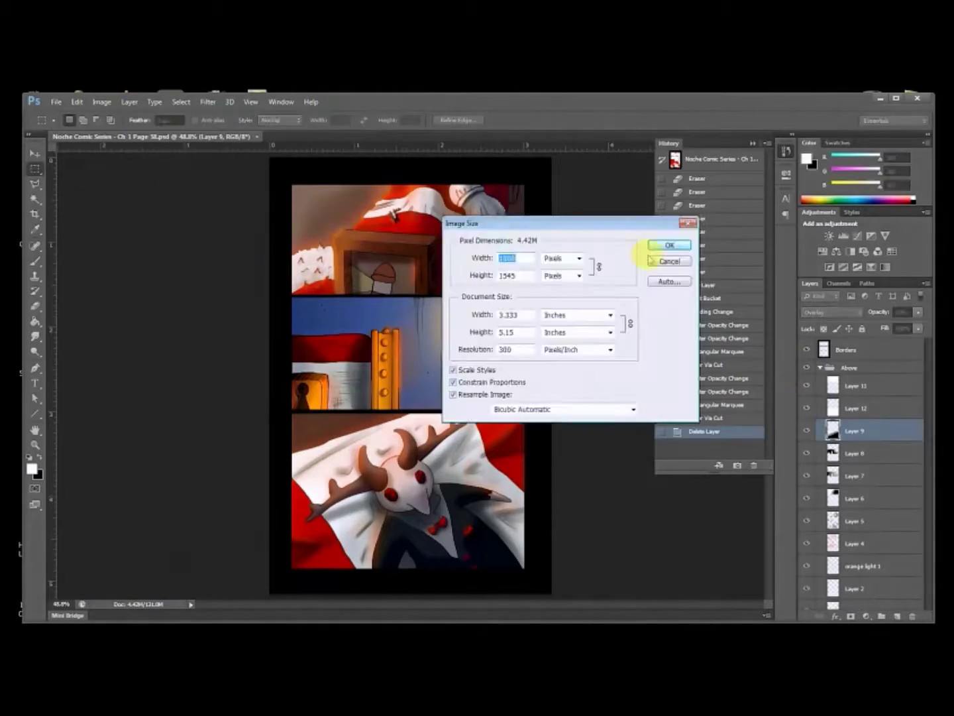
click(669, 262)
Step: Collapse the Above layer group and crop a thin strip off the page's top edge
click(820, 367)
key(c)
drag(411, 158, 411, 164)
key(Return)
Step: Convert the page to CMYK as one merged layer, duplicate it to another document, undo the conversion and bring the merged copy back
click(101, 102)
right_click(849, 348)
click(881, 519)
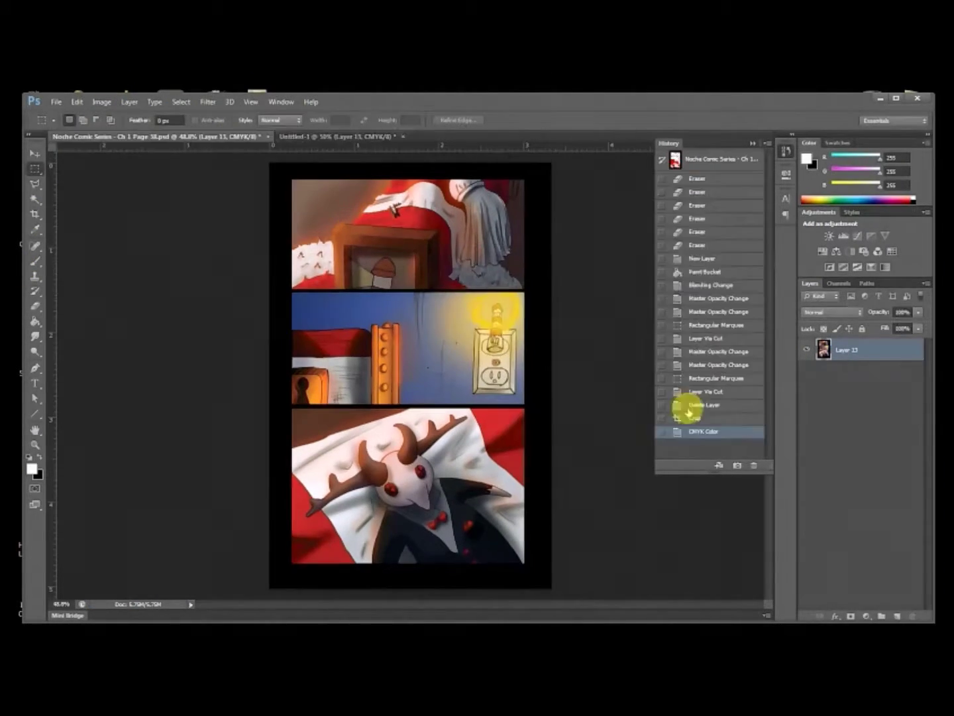
key(ctrl+z)
key(alt+Tab)
Step: Draw a white ellipse speech bubble on a new layer in the upper-left corner of the third panel
click(897, 616)
click(34, 412)
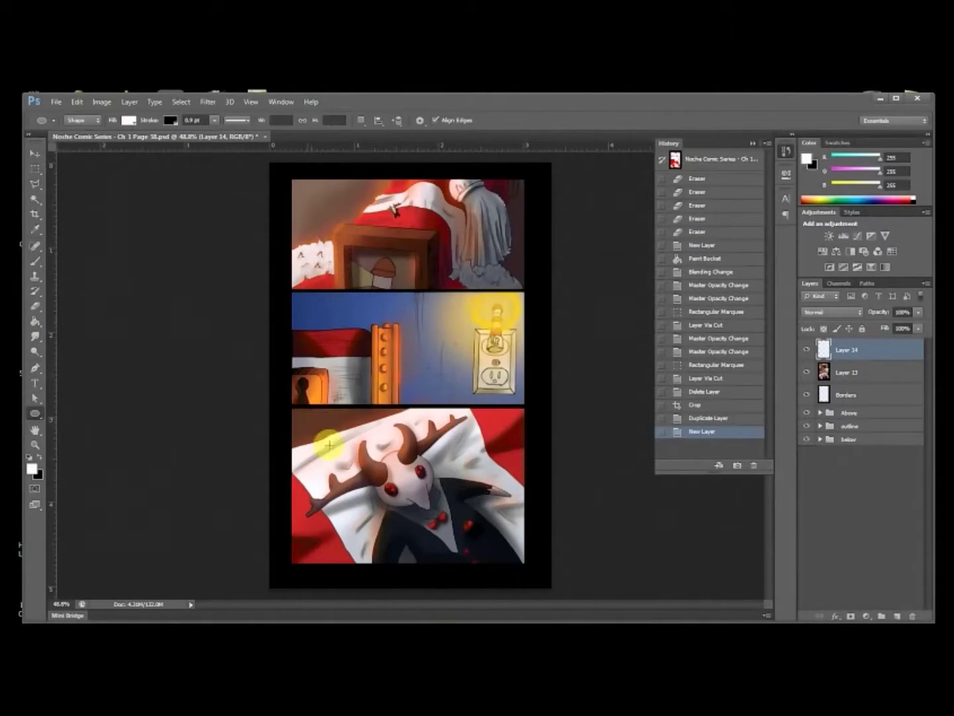
drag(293, 412, 355, 453)
key(ctrl+t)
key(Return)
Step: Add the text "Kill me" inside the speech bubble
key(t)
click(331, 434)
text(Kill me)
key(ctrl+a)
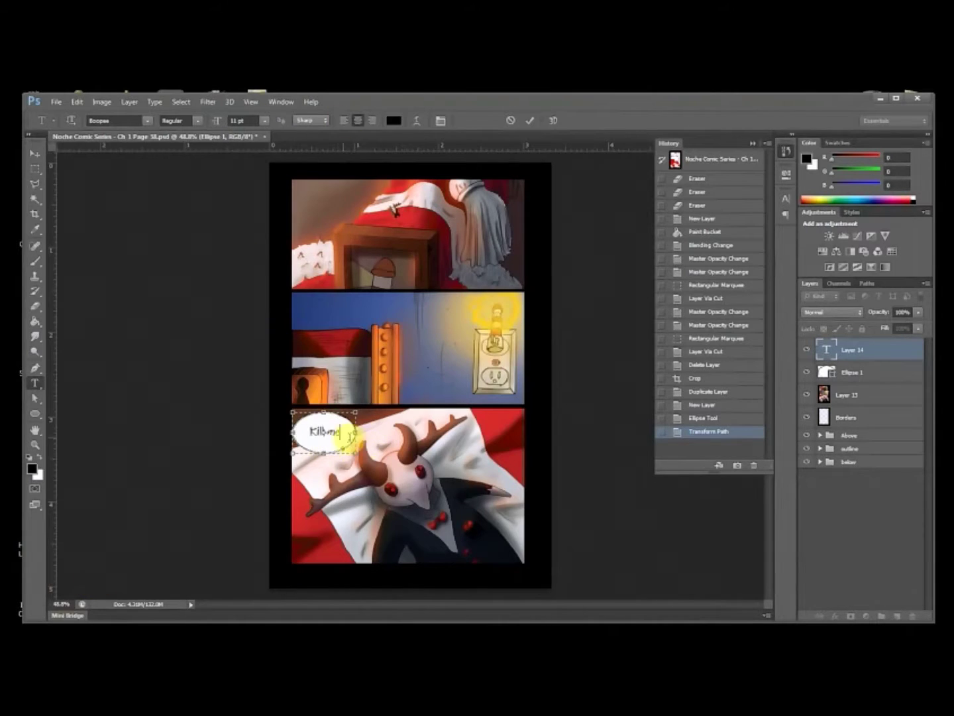
key(ctrl+Return)
Step: Reposition the "Kill me" text and adjust the ellipse with Free Transform so they fit together
key(ctrl+1)
key(ctrl+t)
drag(192, 295, 213, 310)
click(852, 372)
key(ctrl+t)
key(Return)
key(ctrl+z)
mouse_move(251, 367)
mouse_down()
mouse_move(277, 390)
mouse_move(254, 372)
mouse_up()
Step: Touch up the fill of the speech bubble area with the Paint Bucket
key(ctrl+plus)
key(ctrl+plus)
key(g)
click(329, 311)
drag(305, 306, 345, 306)
key(ctrl+minus)
key(ctrl+minus)
key(ctrl+minus)
key(ctrl+minus)
Step: Select the text and bubble layers together and save the page under the name "kill me"
shift+click(853, 349)
key(ctrl+shift+s)
text(kill me)
key(Return)
Step: Crop away the upper part of the page and save the cropped version as a separate file
click(34, 213)
drag(418, 159, 418, 287)
key(ctrl+shift+s)
click(462, 591)
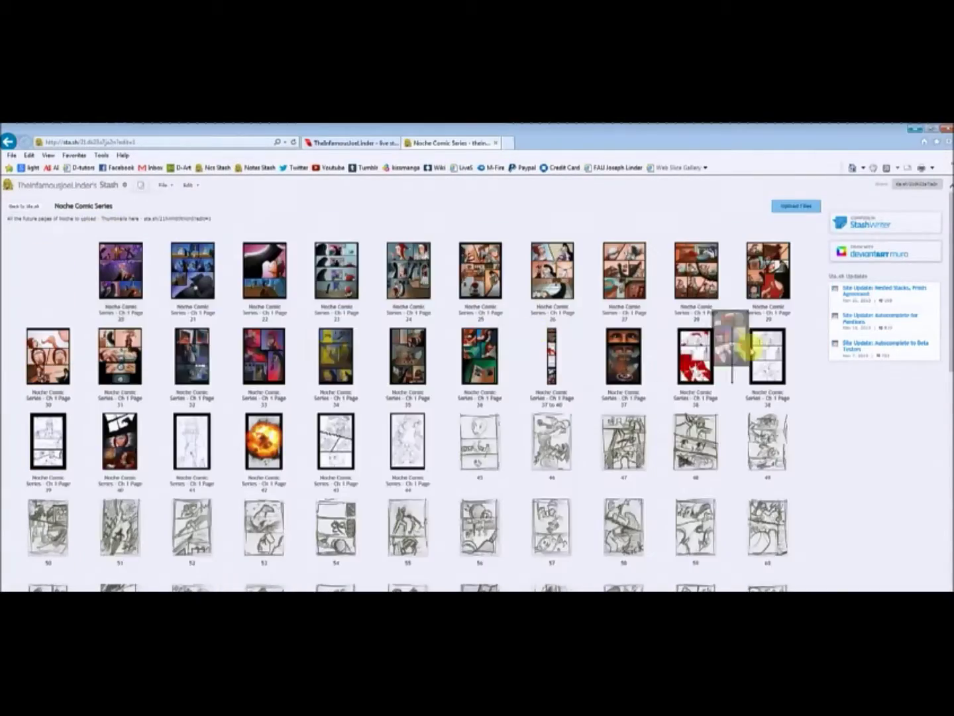
click(319, 309)
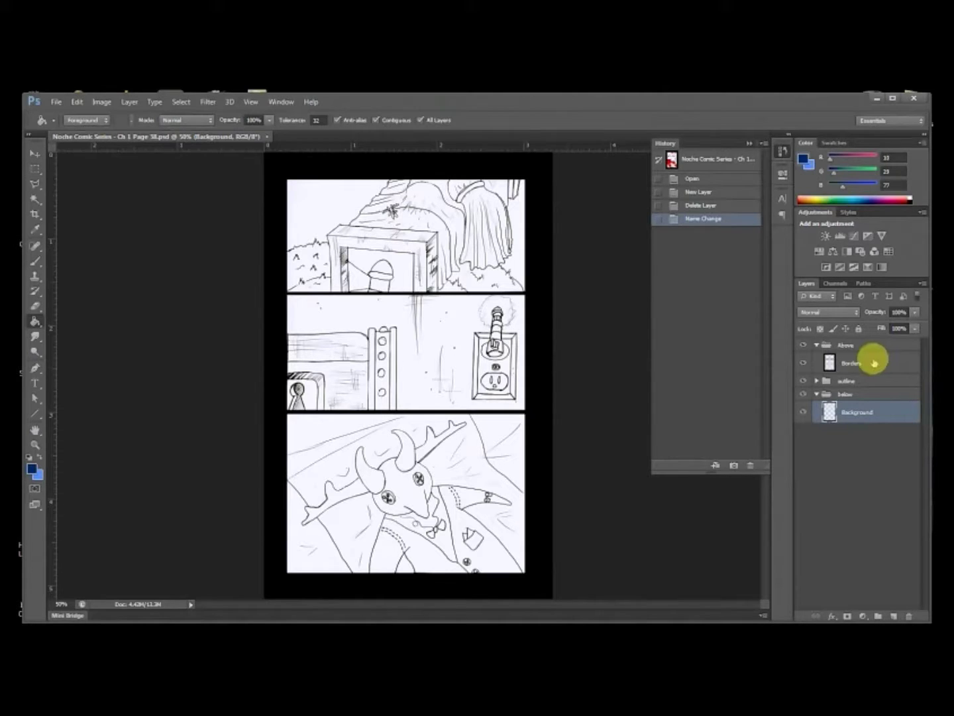
Step: Set the foreground colour to a muted blue (R 65, G 90, B 153) for the Paint Bucket
key(ctrl+plus)
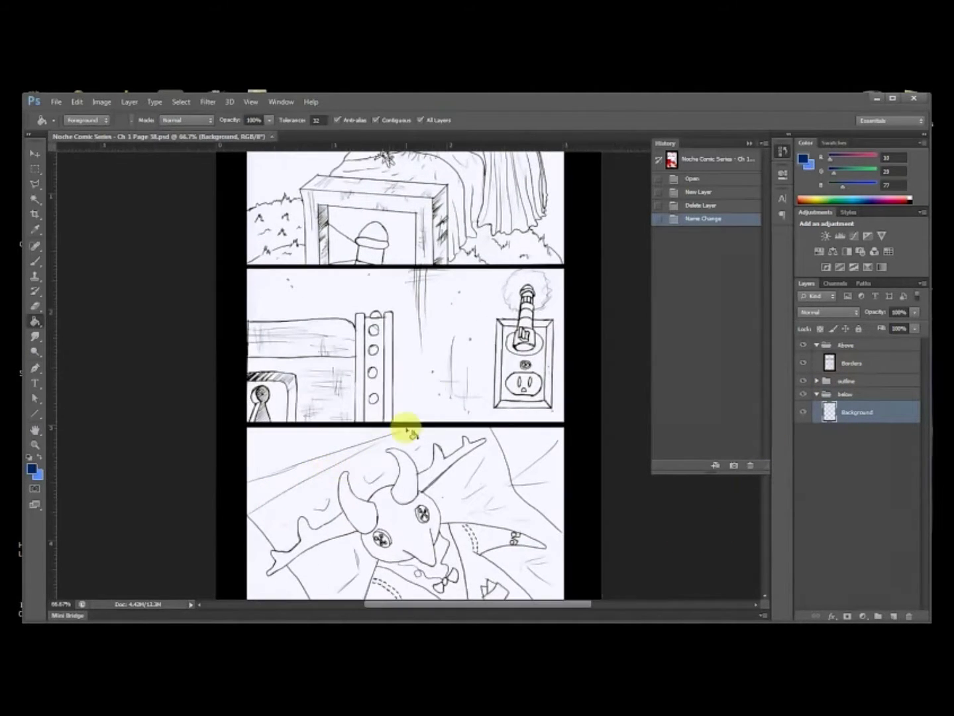
drag(436, 365, 438, 437)
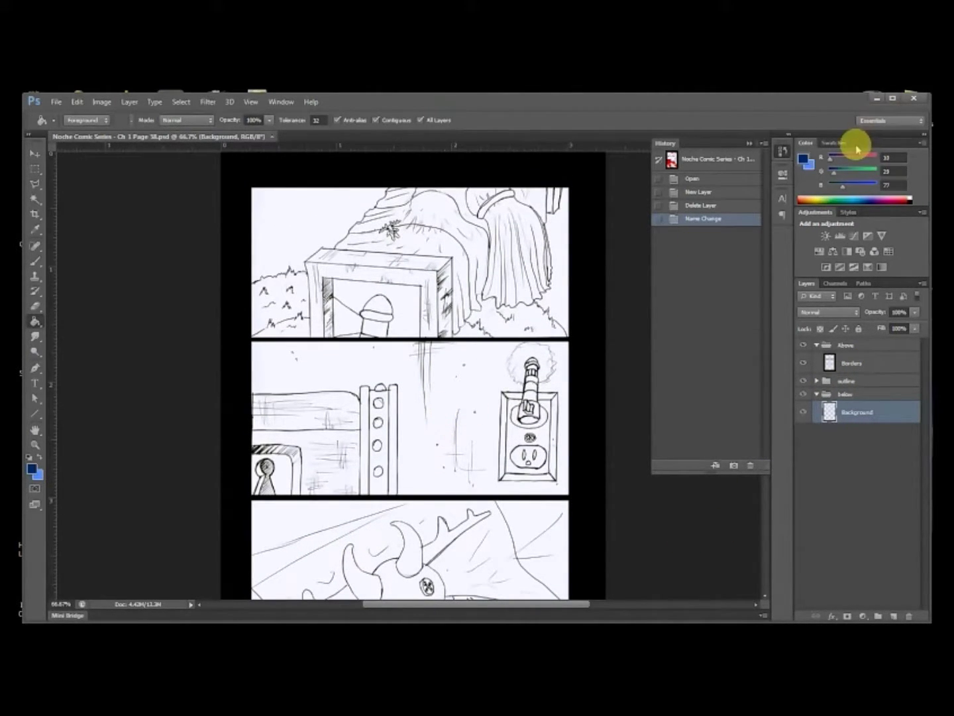
click(806, 157)
click(690, 326)
drag(689, 326, 693, 328)
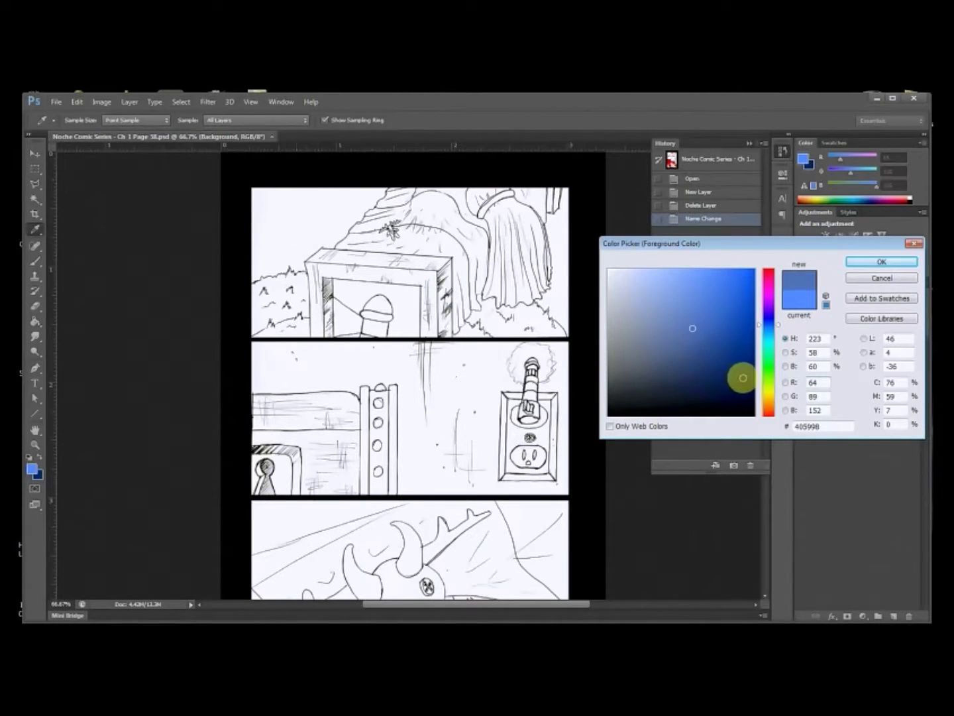
drag(689, 343, 691, 326)
click(869, 262)
key(g)
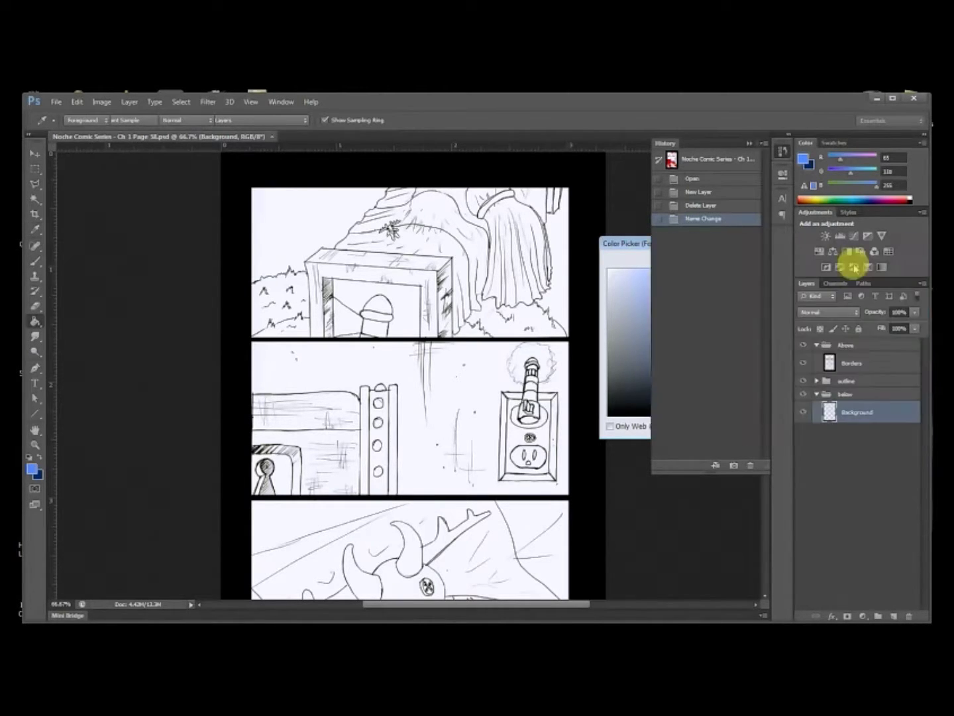
Step: Fill the entire Background layer with the muted blue using the Paint Bucket with All Layers sampling turned off
click(321, 229)
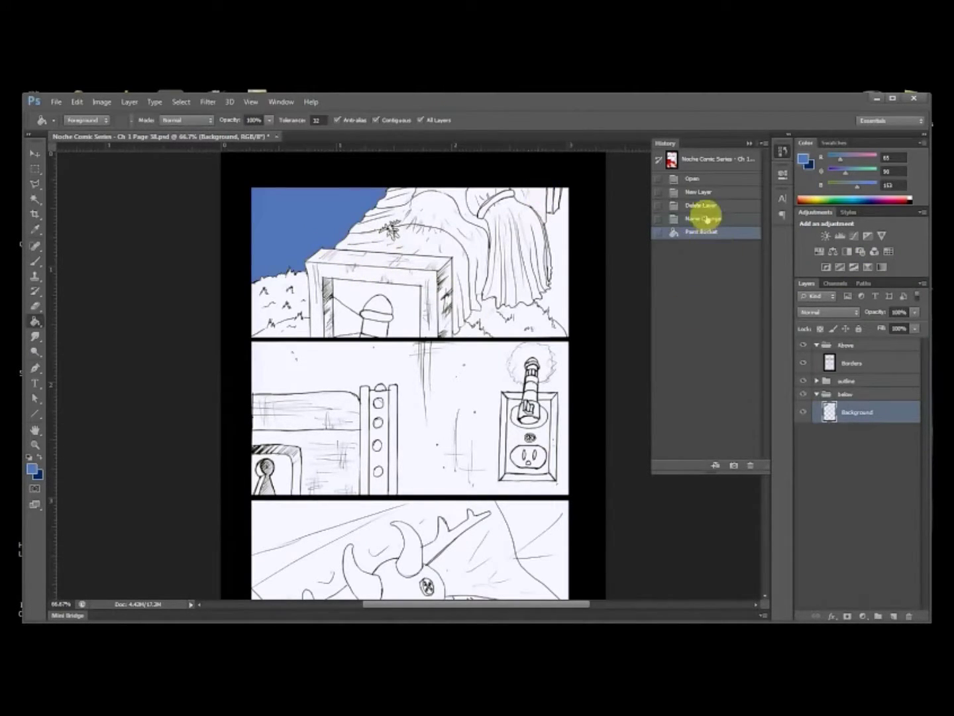
click(701, 218)
click(397, 120)
click(404, 121)
click(429, 123)
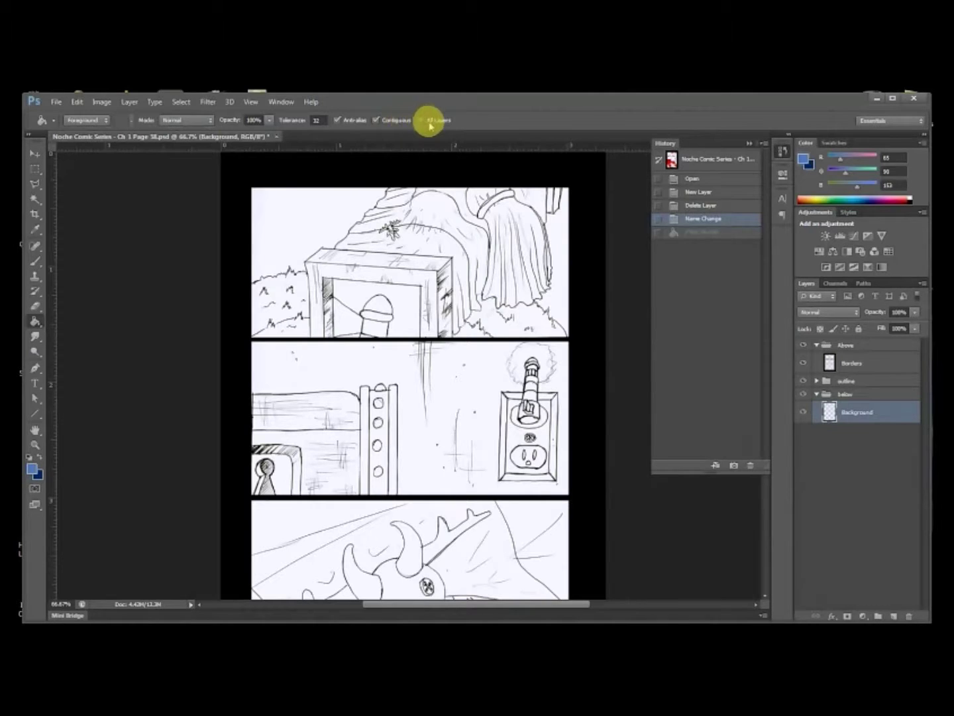
click(361, 214)
scroll(365, 225, down, 2)
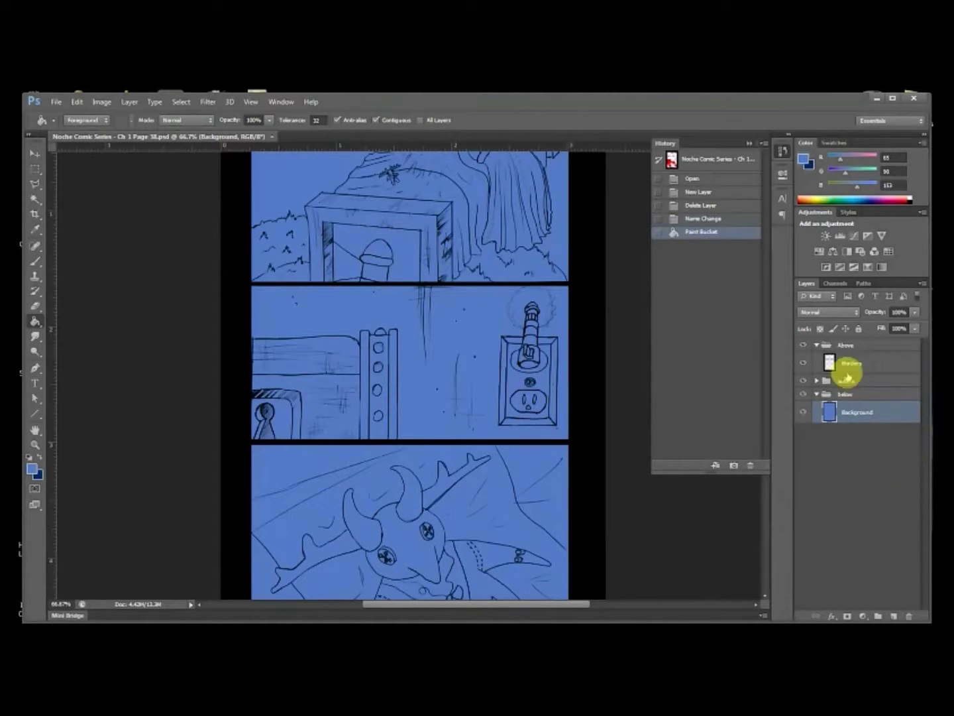
Step: Lock the Background layer and add a new layer named Red above it
click(859, 328)
click(895, 617)
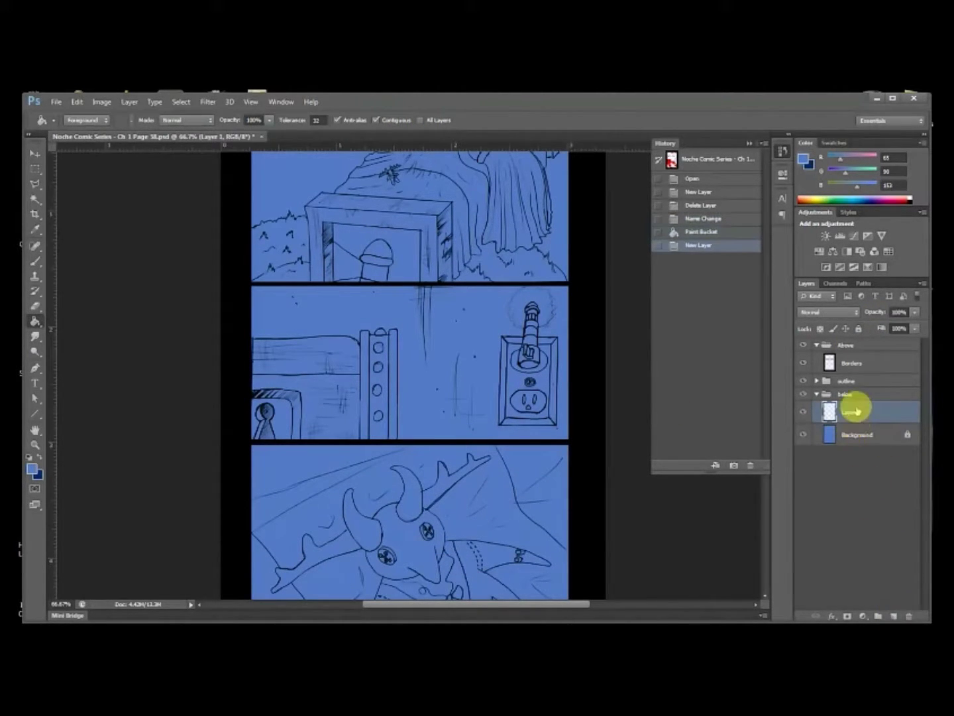
key(Return)
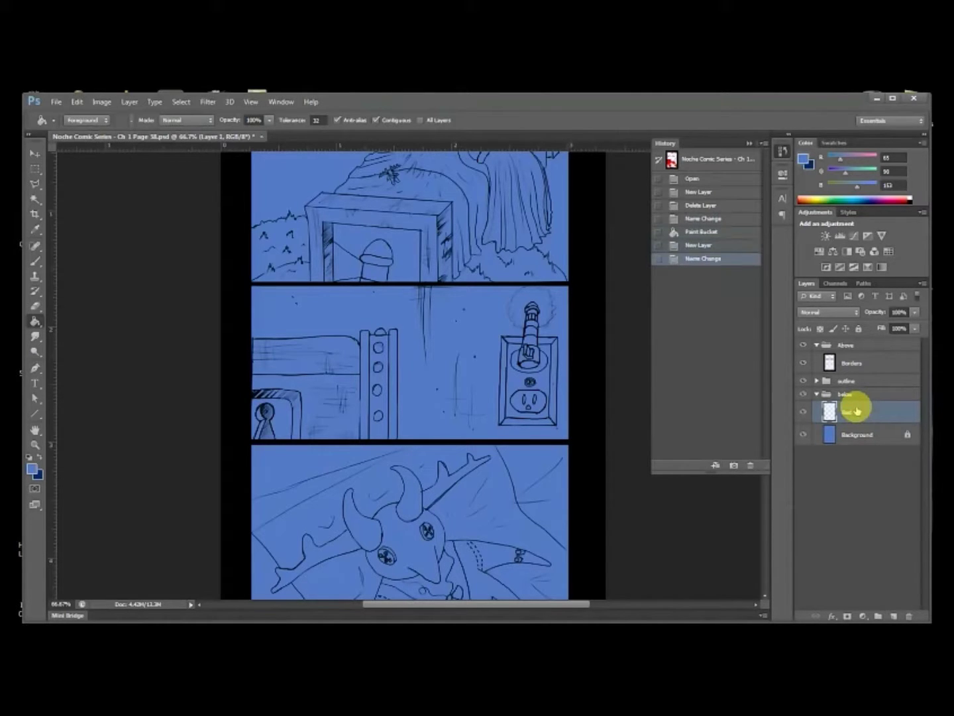
Step: Set the foreground colour to a strong red (R 176, G 0, B 0) for the Paint Bucket
click(912, 196)
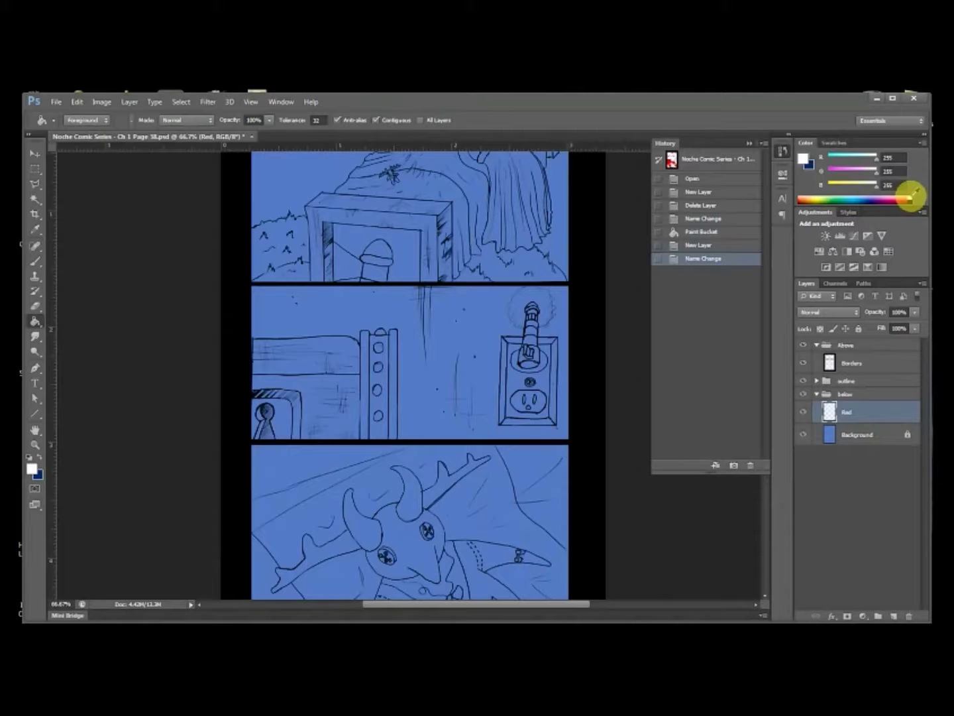
click(804, 159)
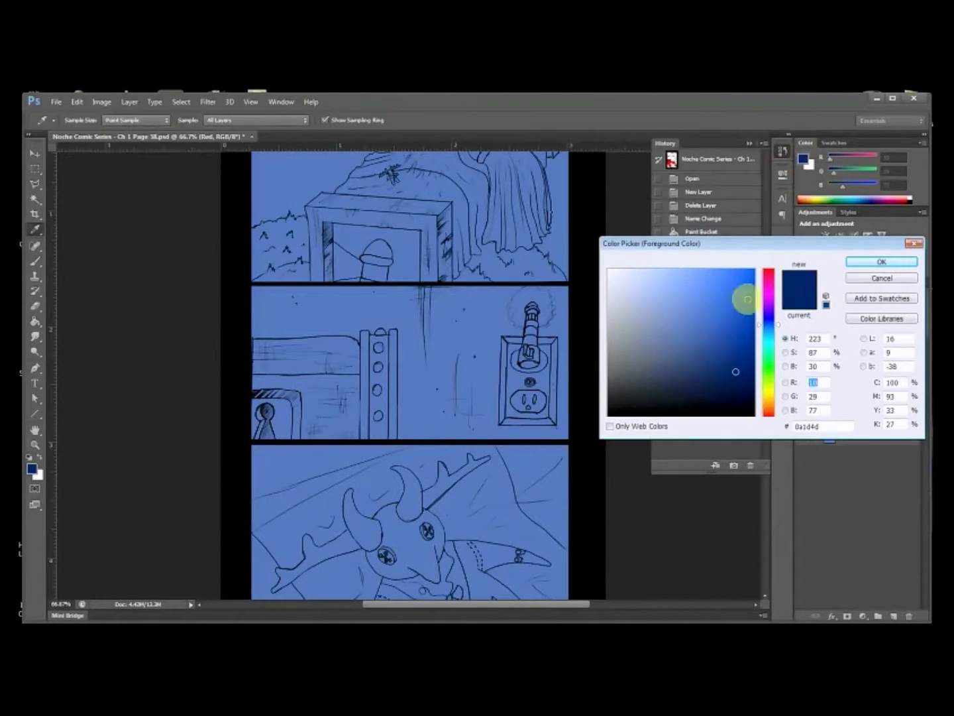
drag(776, 407, 774, 416)
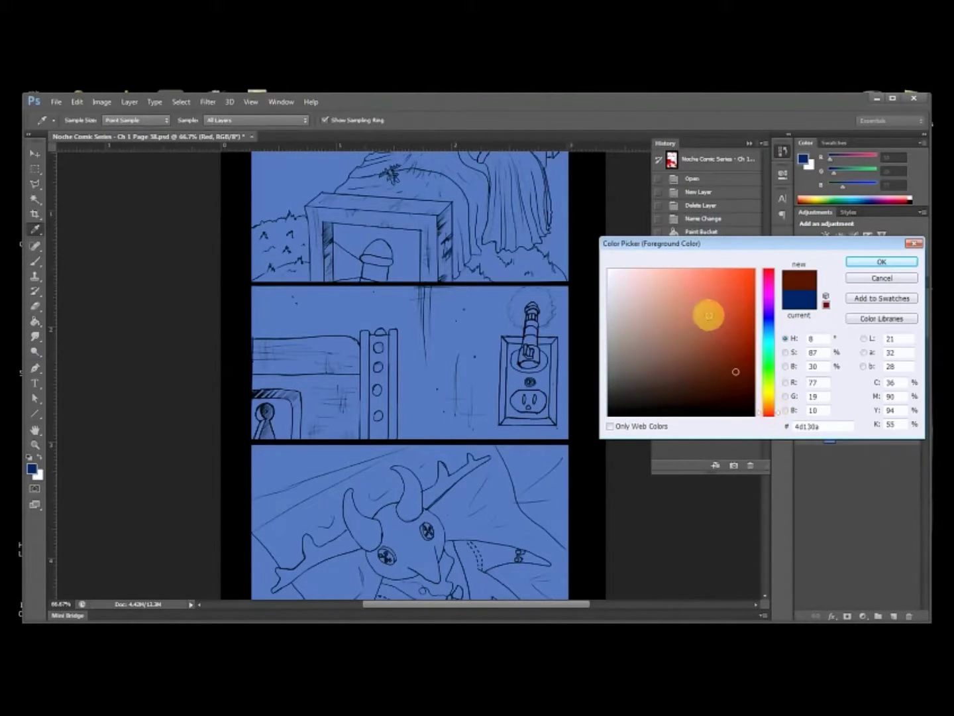
click(740, 305)
drag(764, 398, 780, 432)
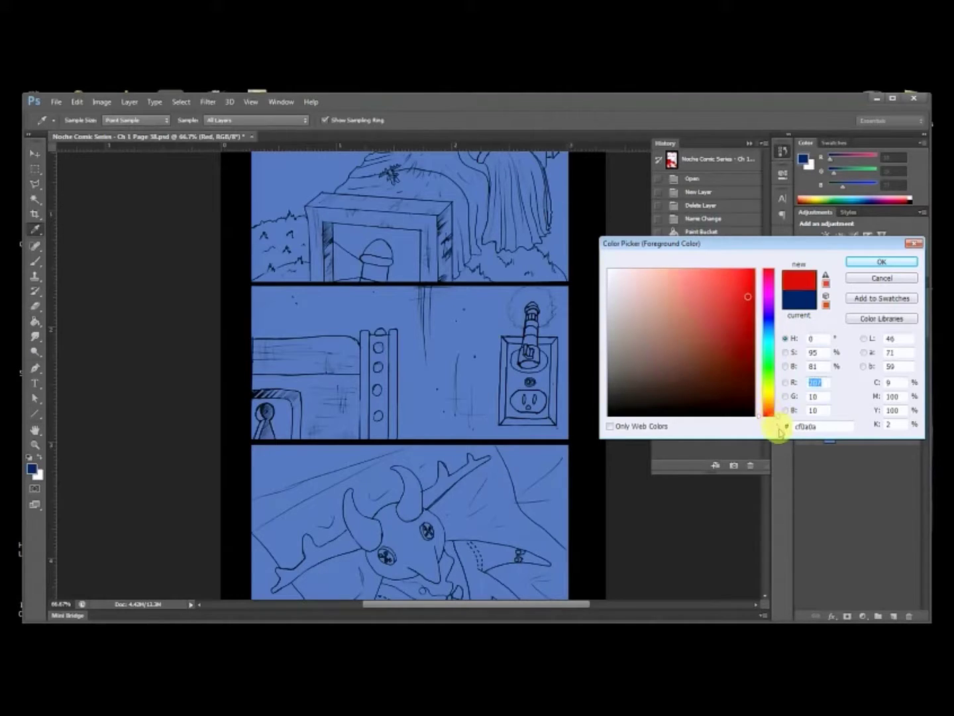
click(862, 263)
key(g)
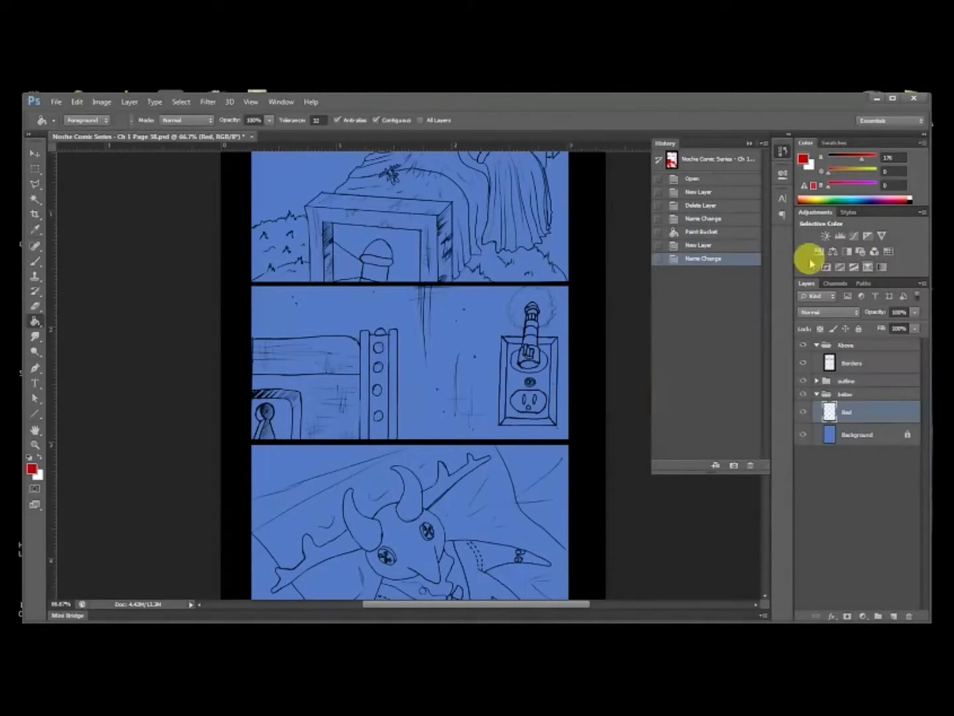
Step: Try a Paint Bucket fill on the Red layer with All Layers sampling off, and revert it
scroll(549, 287, up, 5)
click(446, 315)
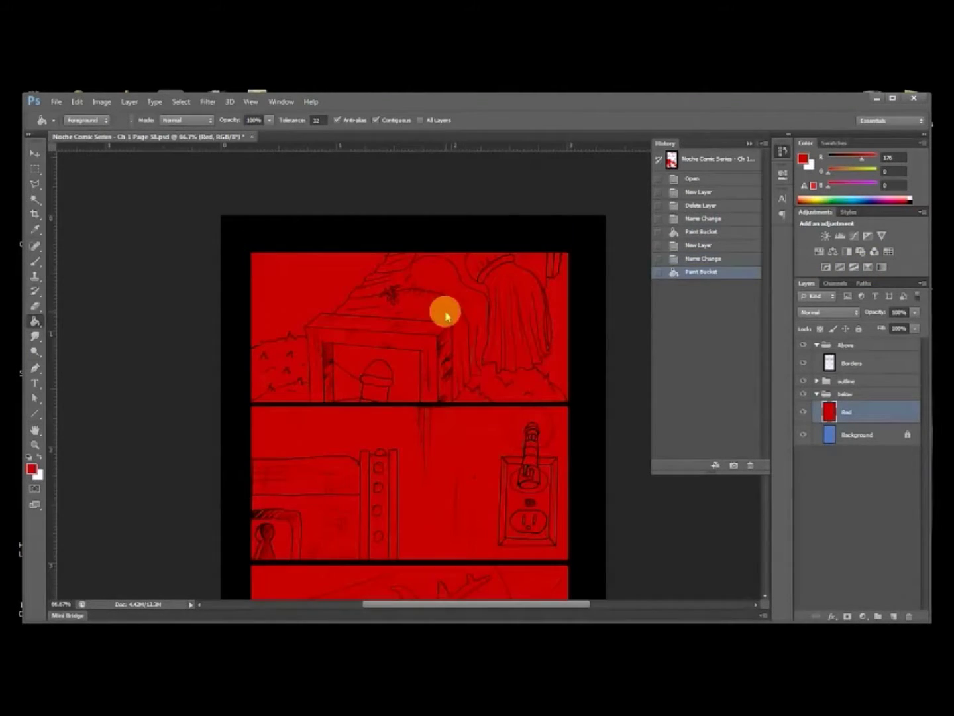
click(708, 259)
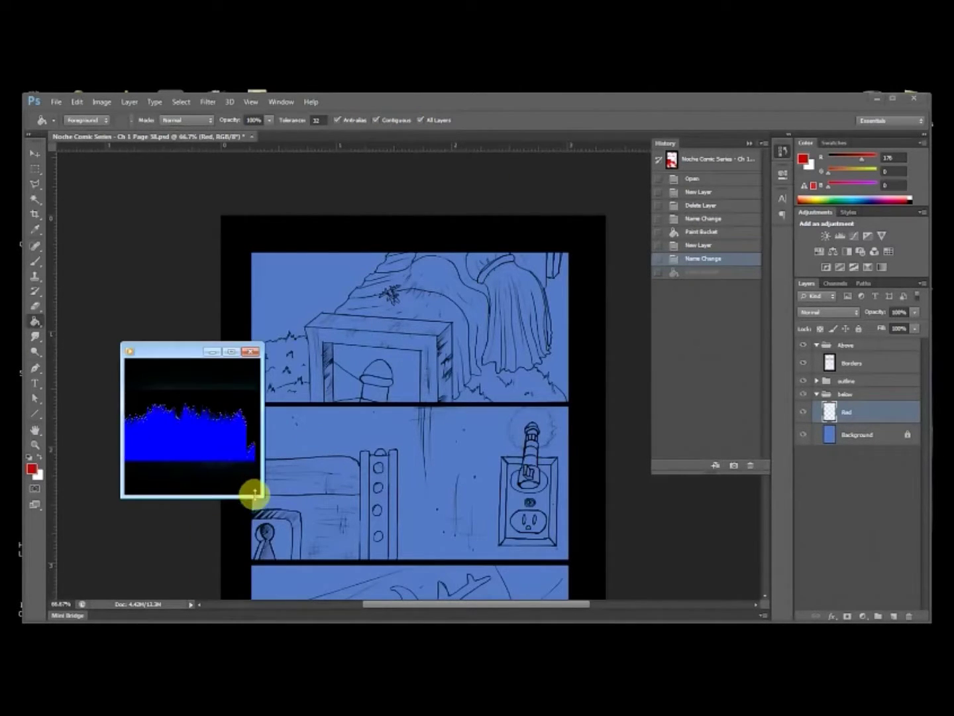
drag(254, 494, 312, 541)
drag(209, 351, 166, 315)
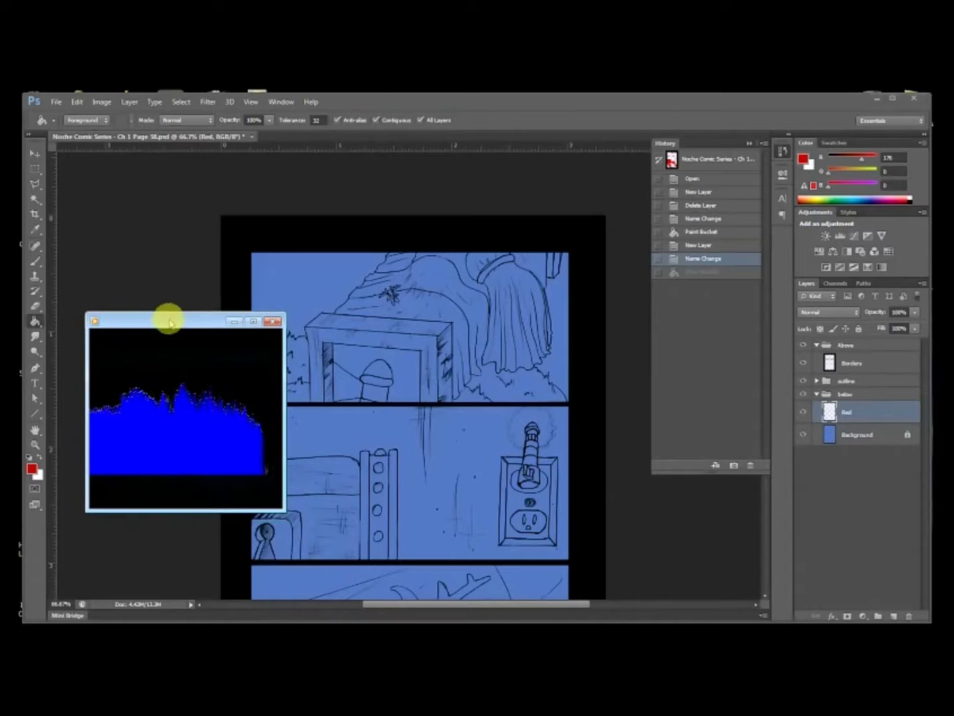
click(231, 318)
Step: Fill the blanket sections in the first panel with red on the Red layer, sampling all layers
click(439, 307)
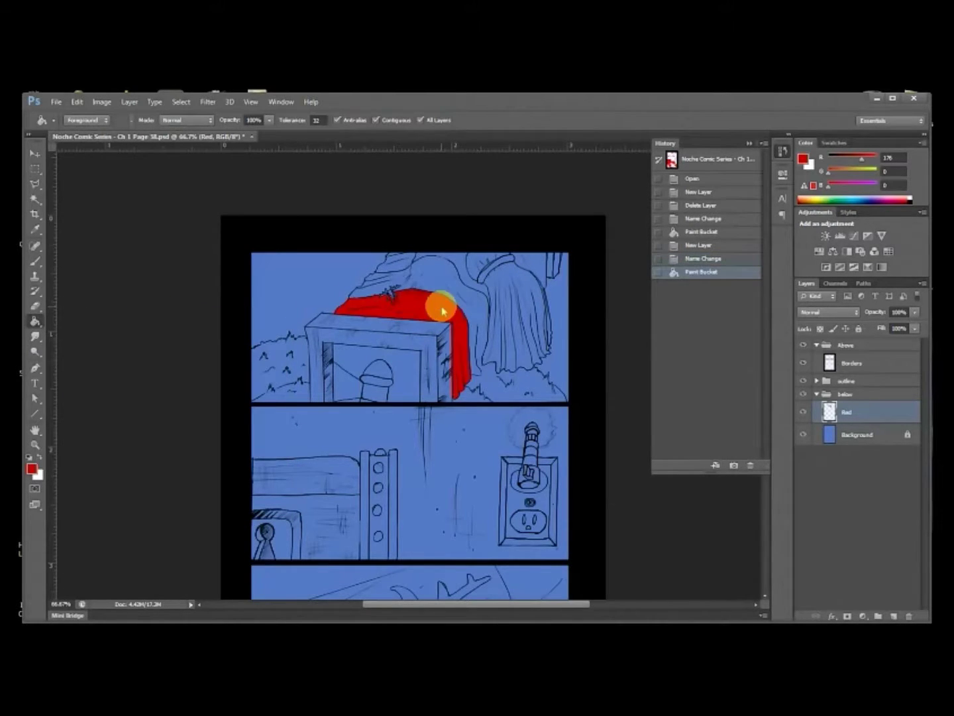
click(402, 262)
click(459, 264)
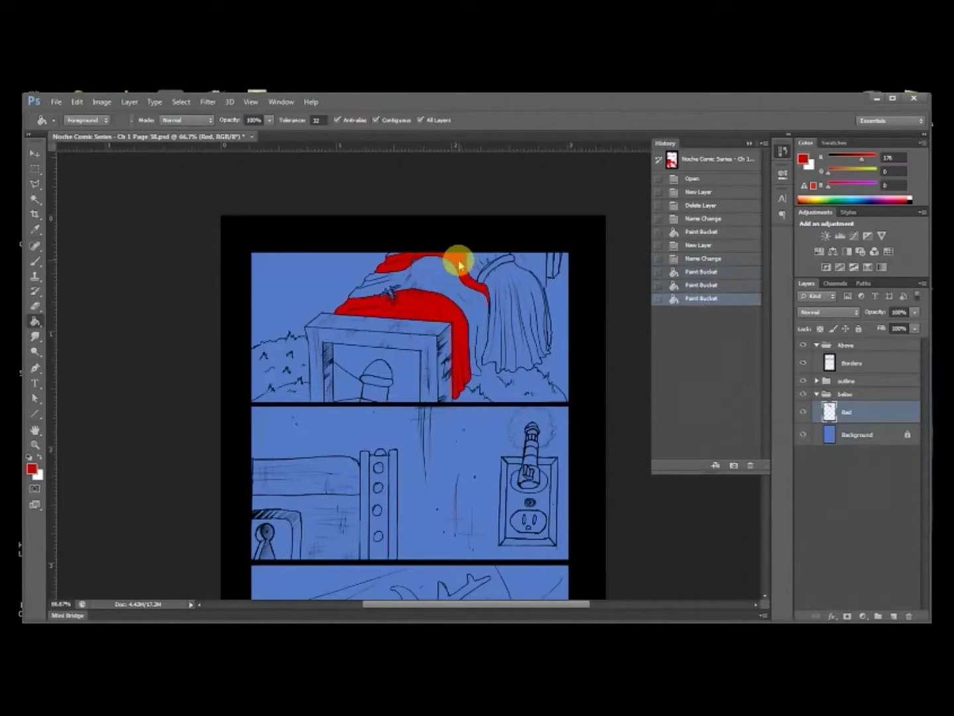
key(ctrl+plus)
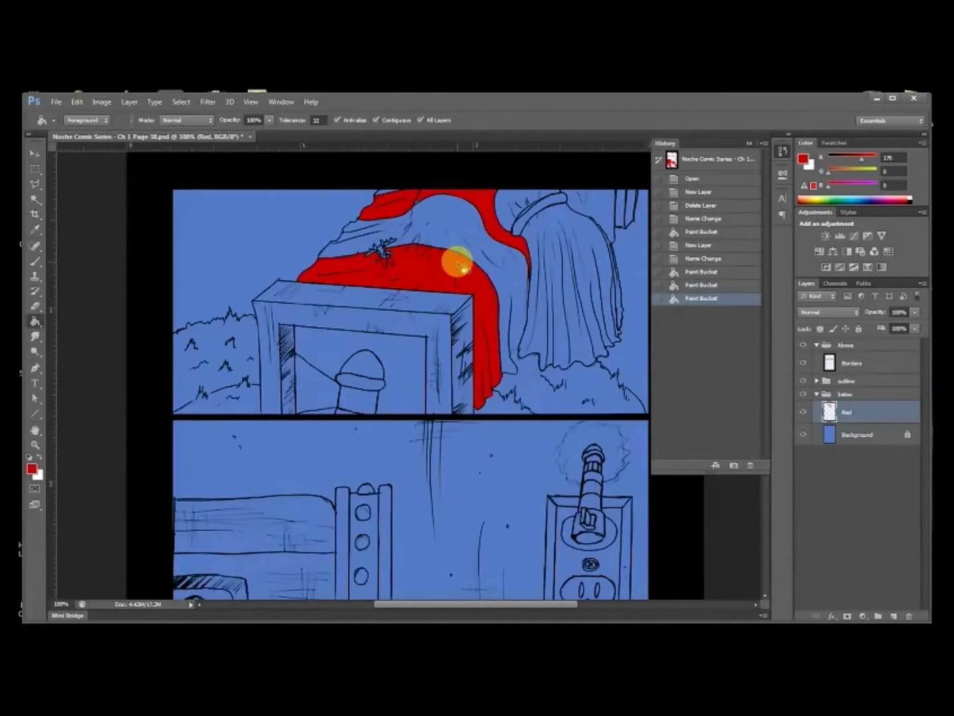
drag(463, 266, 494, 371)
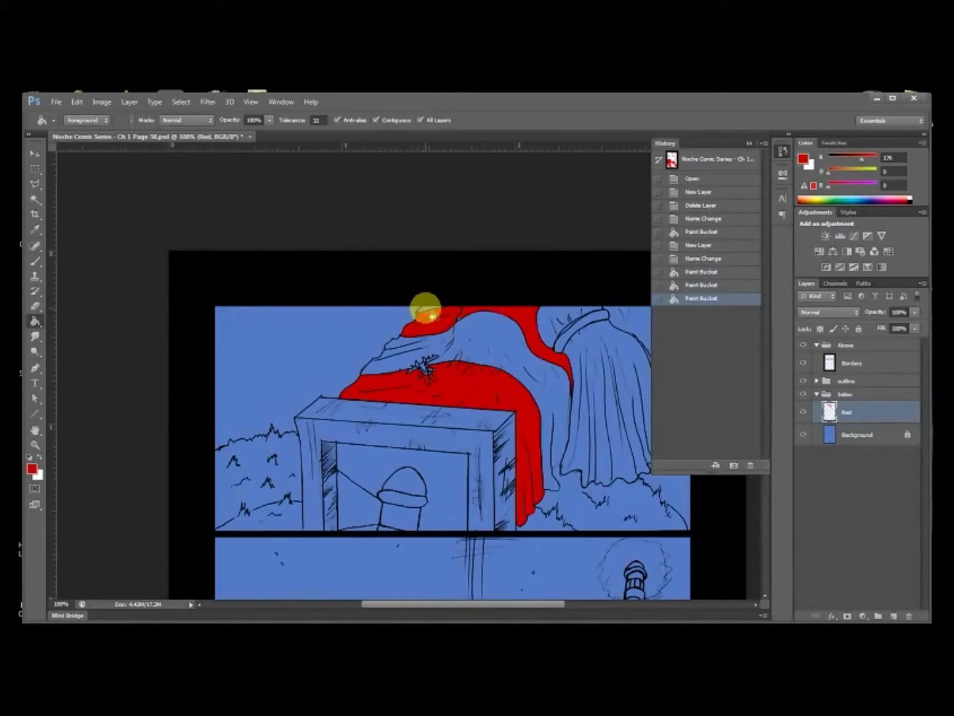
click(427, 313)
Step: Fill the bed's upper cover band and its small gaps in the second panel with red, checking the Page 35 reference image
scroll(463, 351, down, 5)
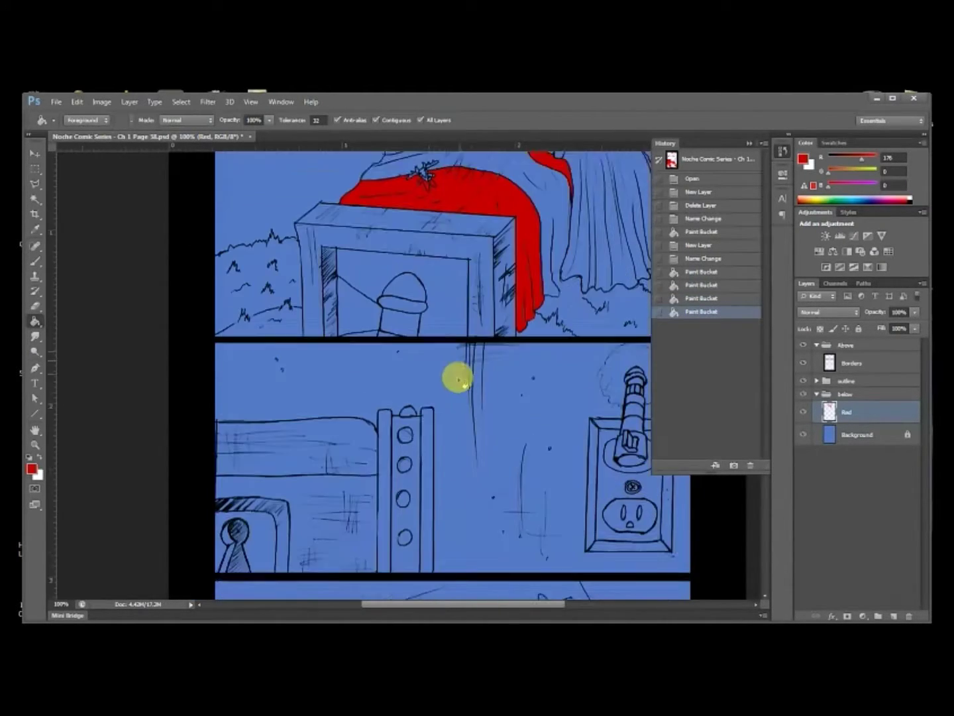
scroll(438, 388, down, 3)
scroll(371, 379, up, 1)
click(295, 349)
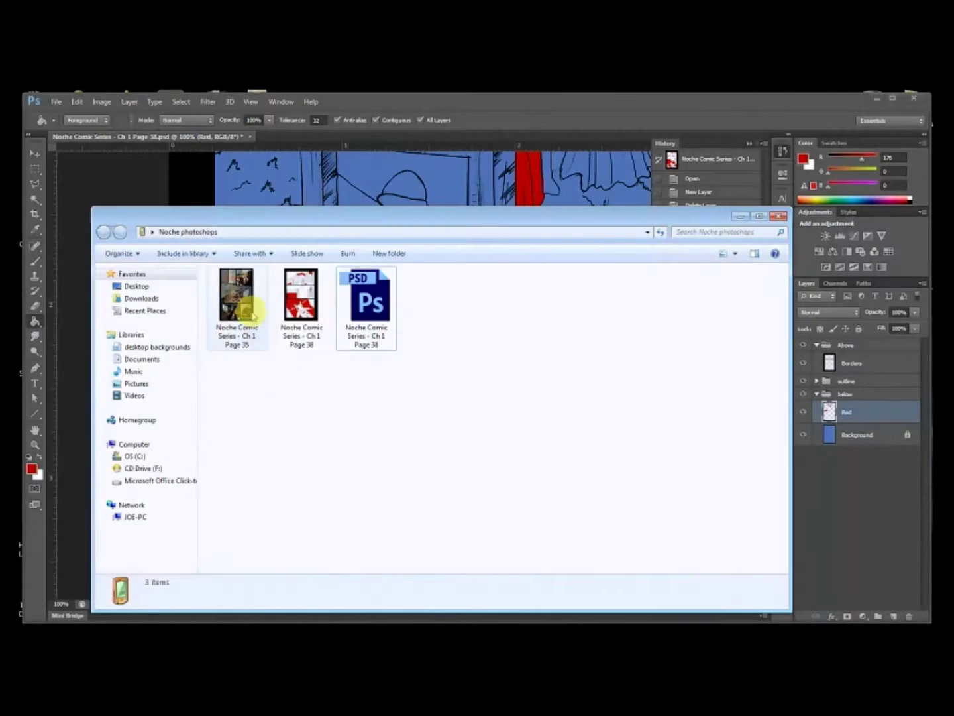
double_click(235, 298)
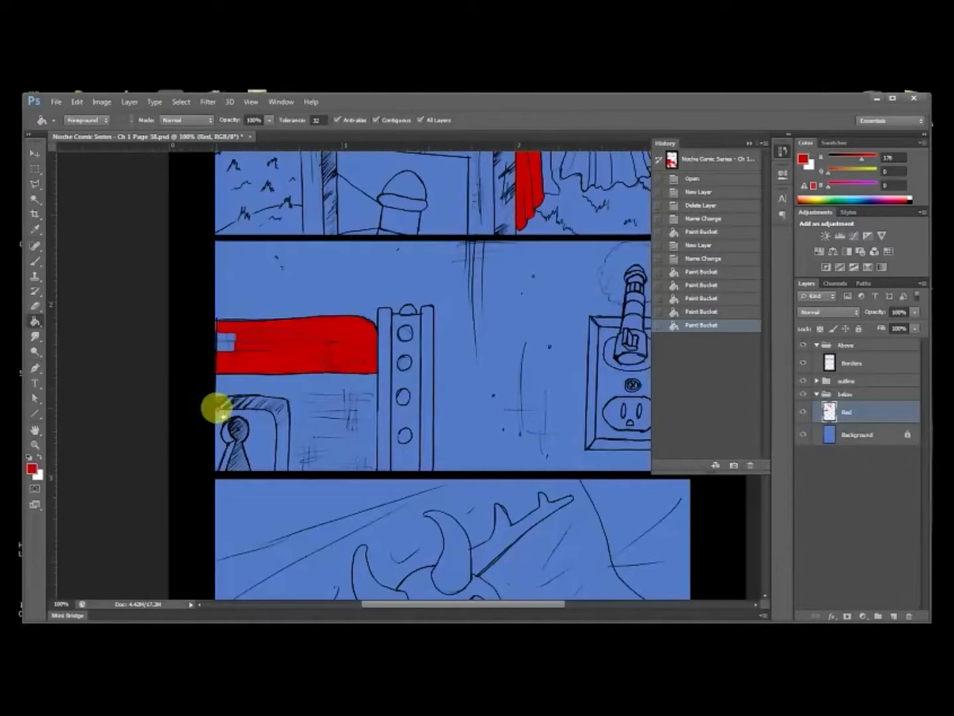
click(229, 338)
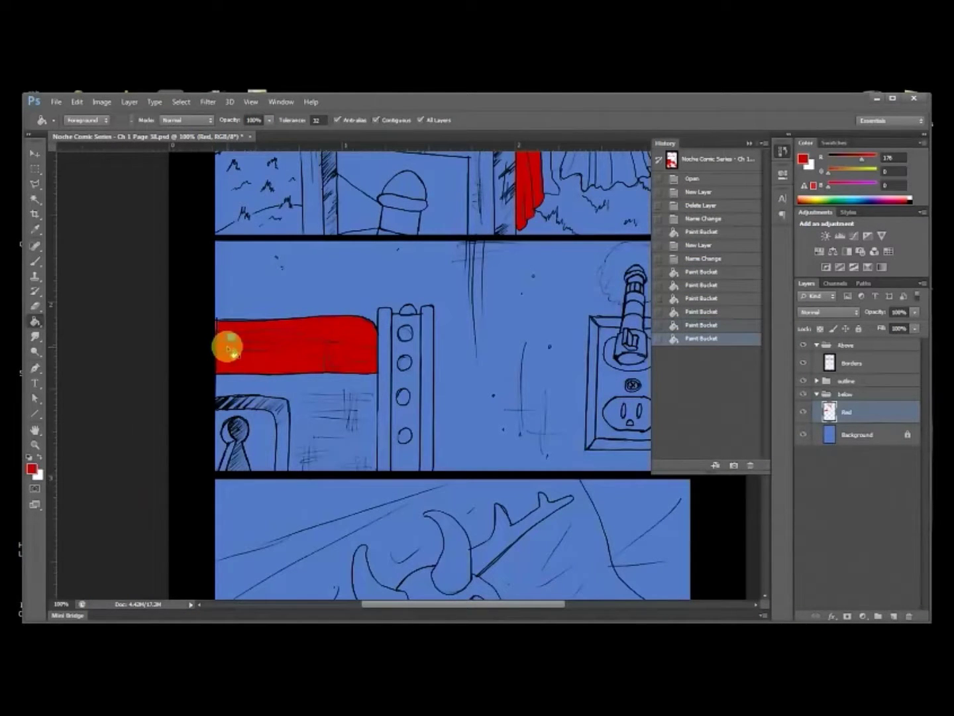
click(227, 340)
Step: Fill the doll's lower button eye and the handkerchief in its coat pocket in the third panel with red
scroll(325, 417, down, 2)
scroll(348, 440, down, 5)
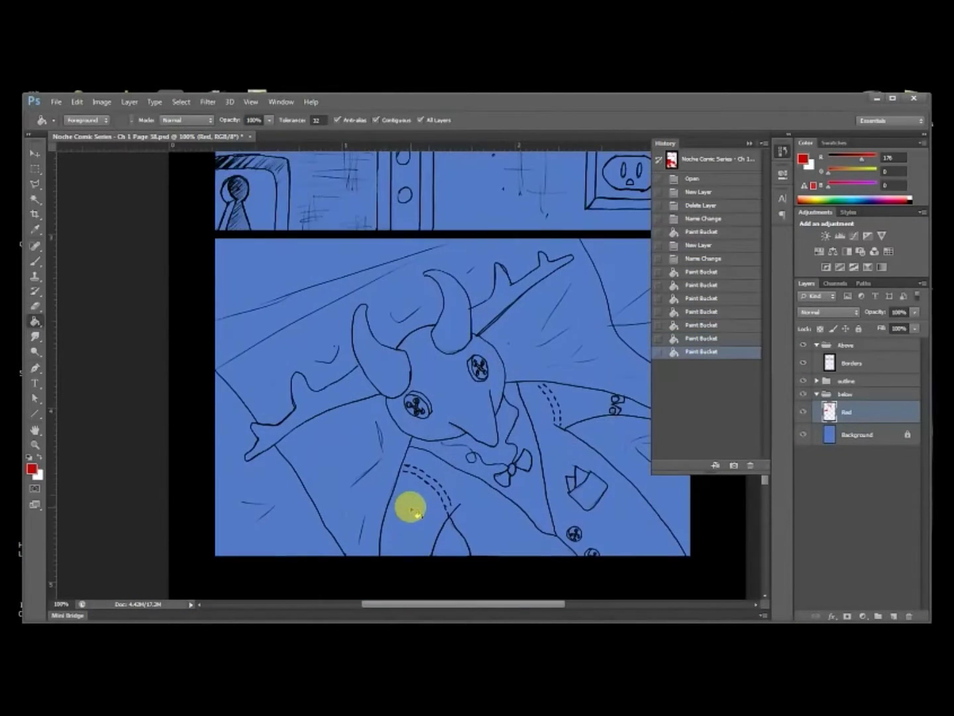
scroll(410, 464, up, 1)
click(422, 428)
click(417, 421)
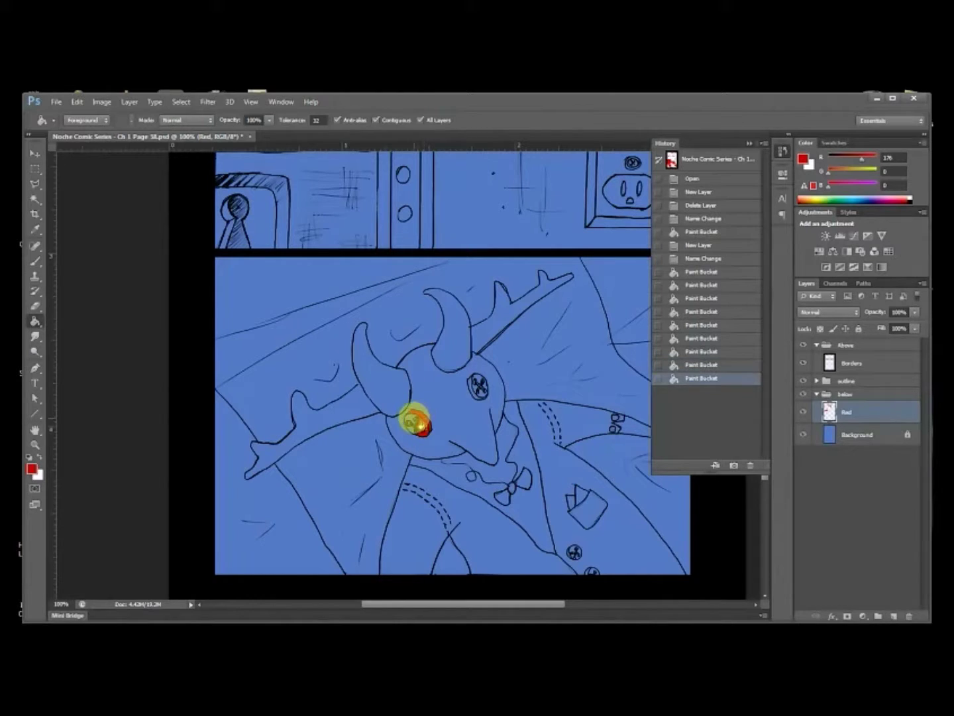
click(413, 426)
click(574, 496)
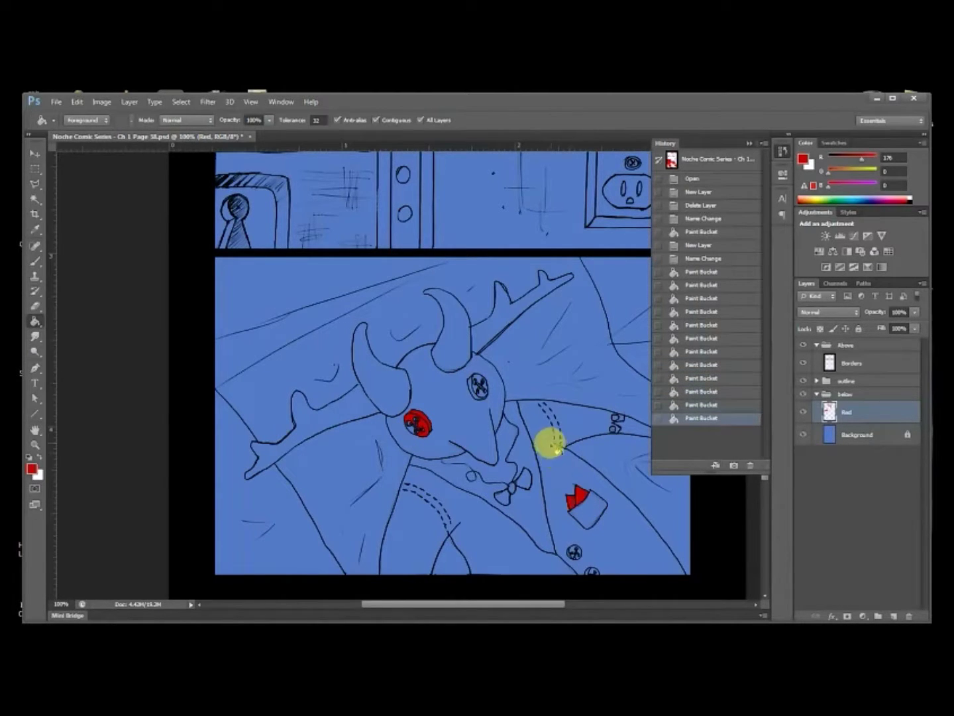
Step: Fill the doll's coat buttons and lower sleeve button with red, reverting the fill that spills into the line art
click(576, 554)
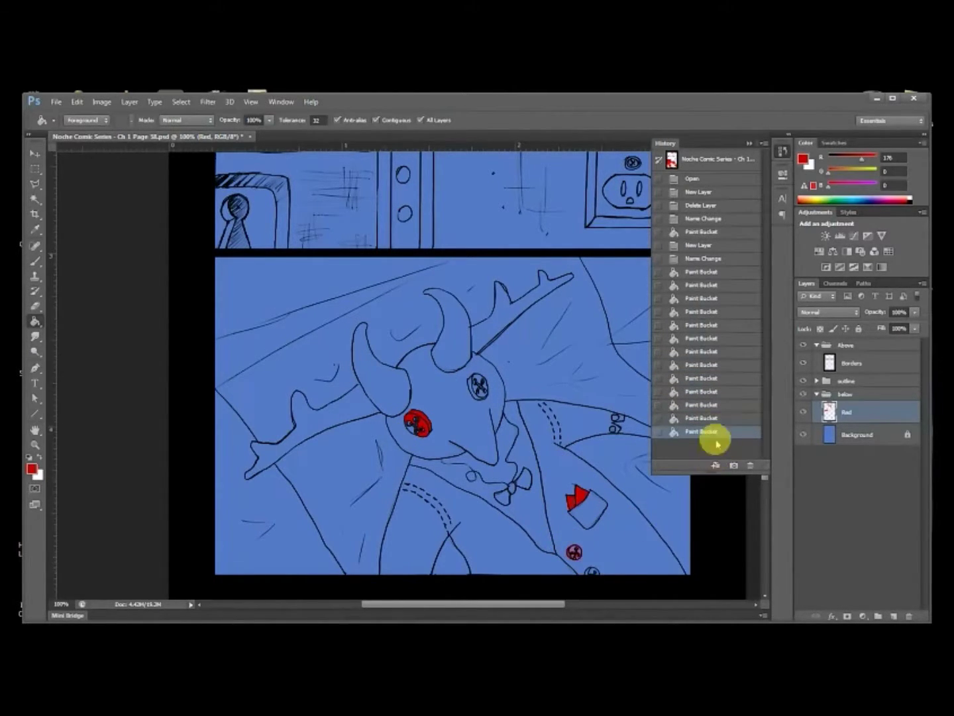
click(709, 421)
click(574, 553)
click(574, 551)
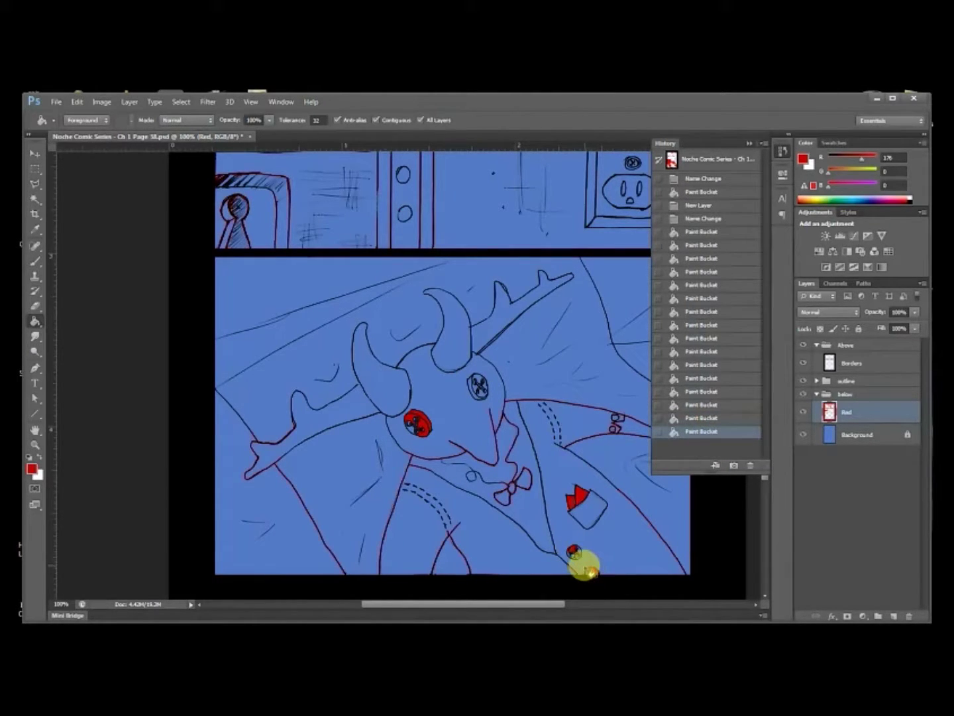
key(ctrl+z)
click(590, 573)
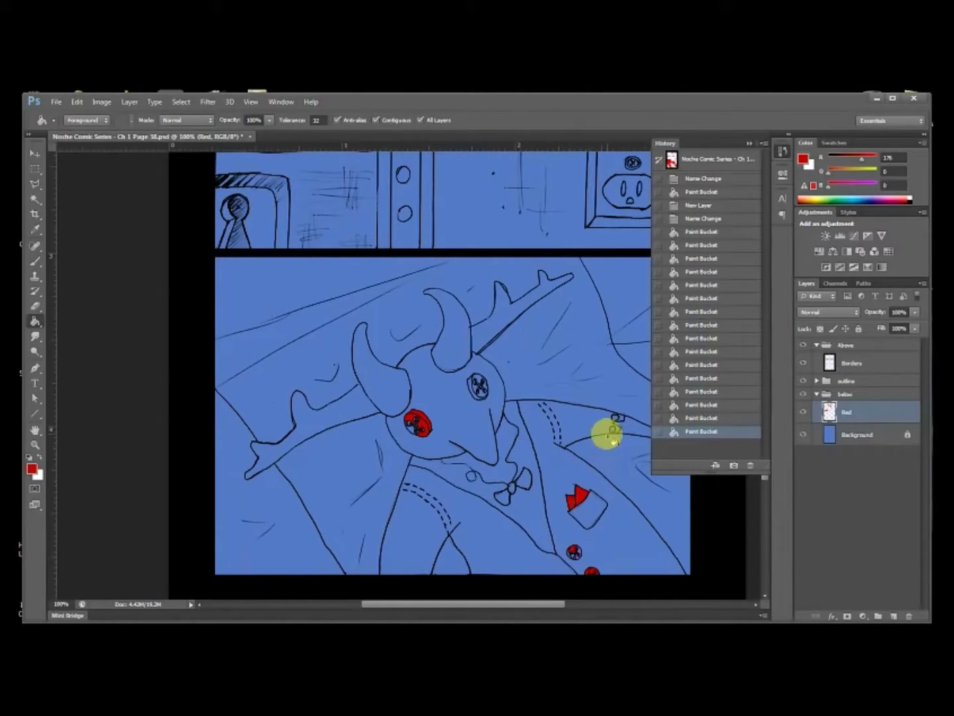
click(613, 430)
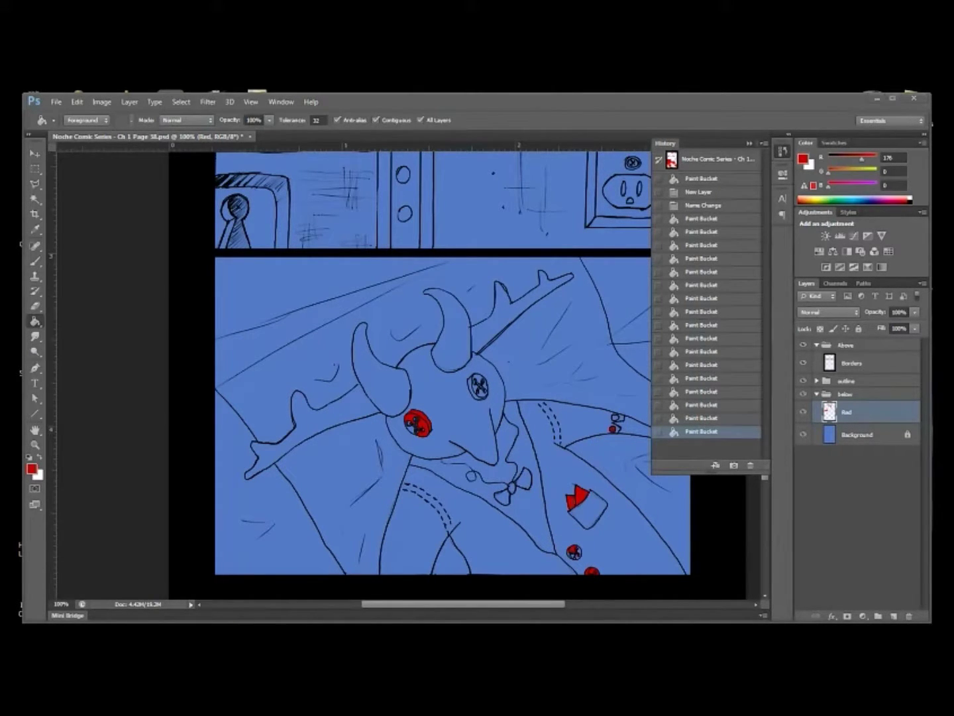
Step: Switch to the browser to check the livestream page and its chat, and return to Photoshop
key(alt+Tab)
key(alt+Tab)
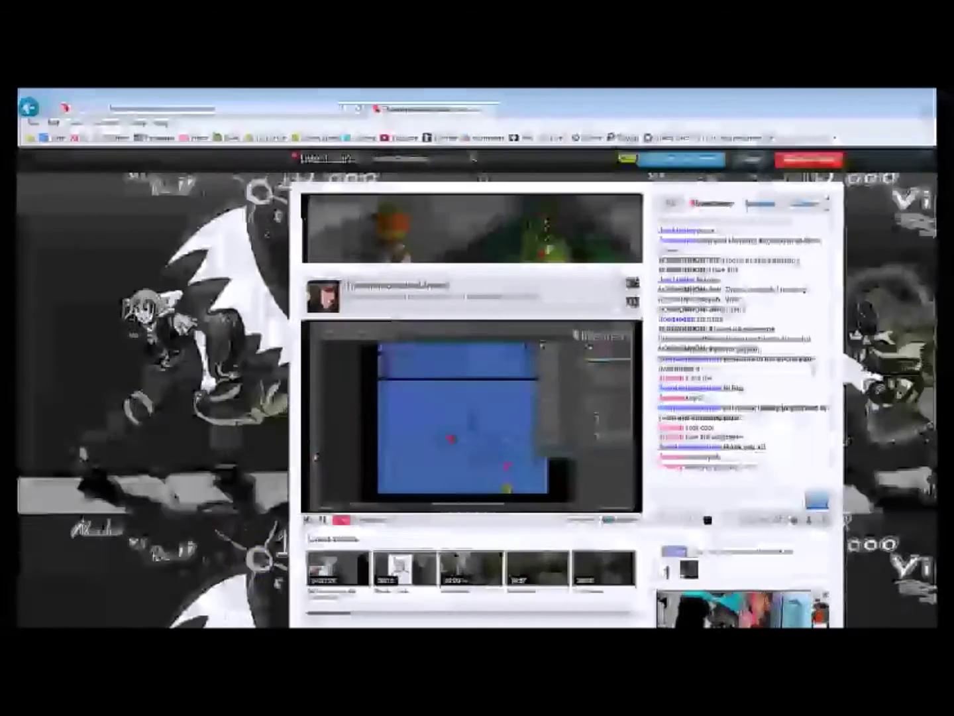
mouse_move(307, 519)
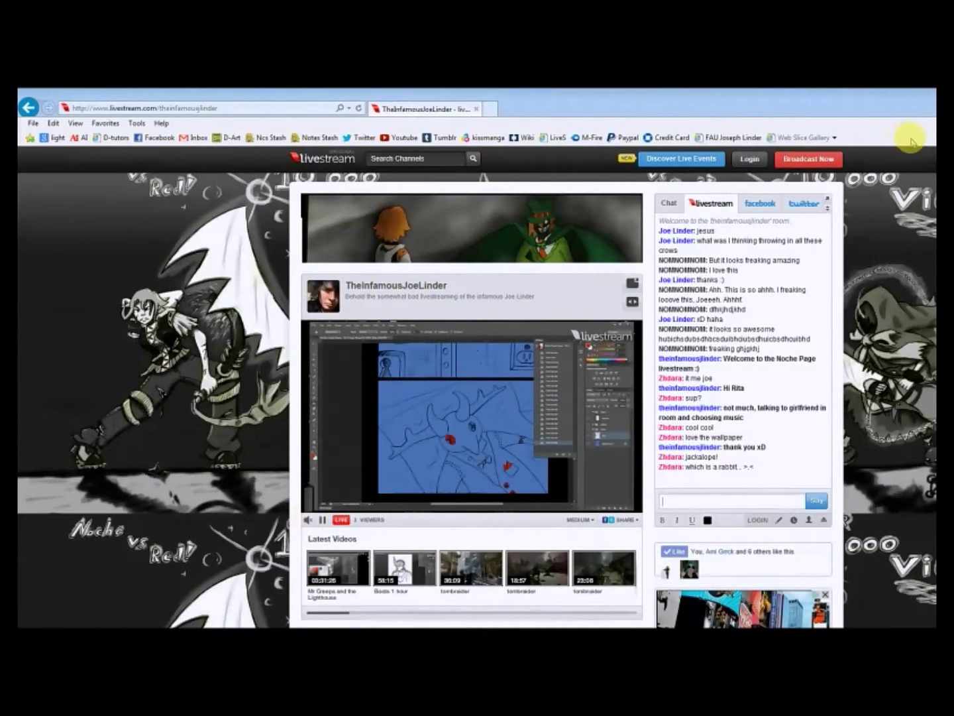
key(alt+Tab)
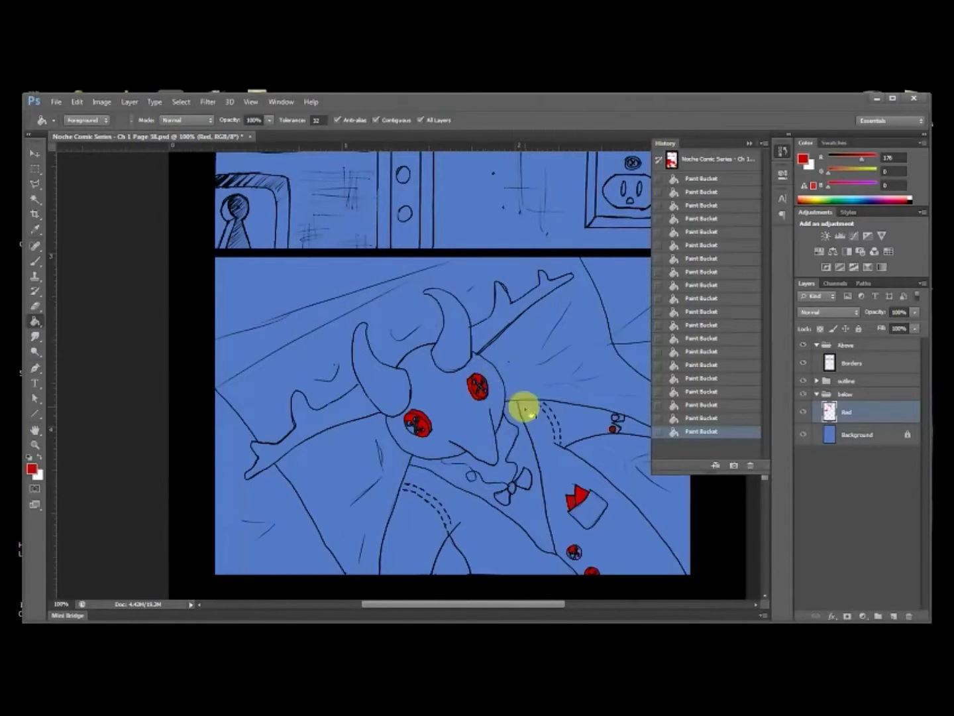
Step: Fill the doll's bow tie and the cap and stripes of the second panel's lighthouse night light with red
scroll(502, 396, up, 1)
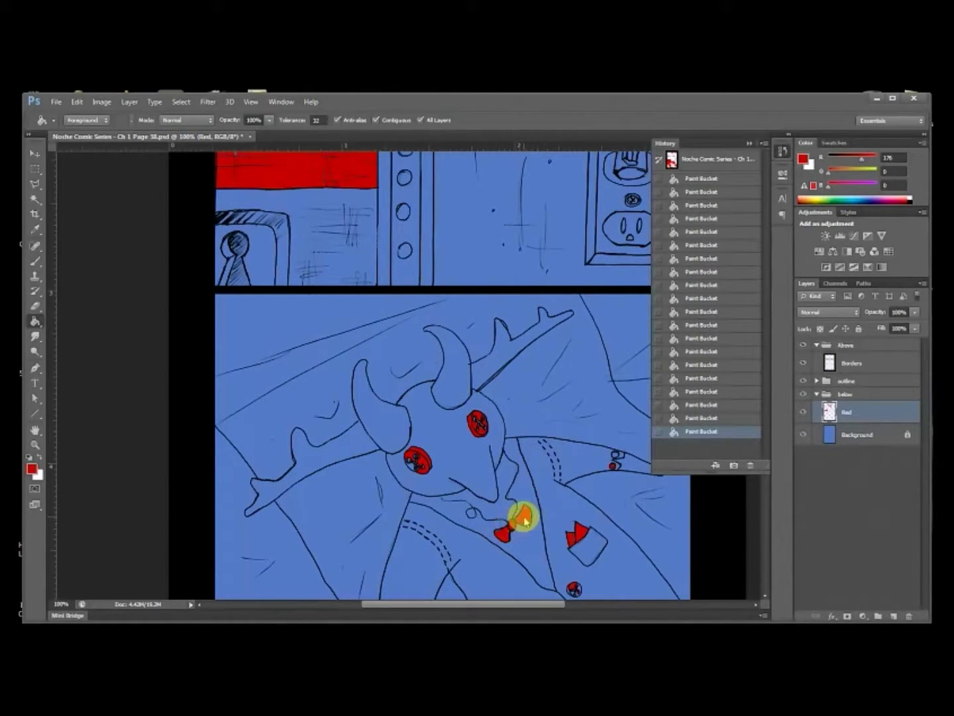
scroll(528, 524, up, 8)
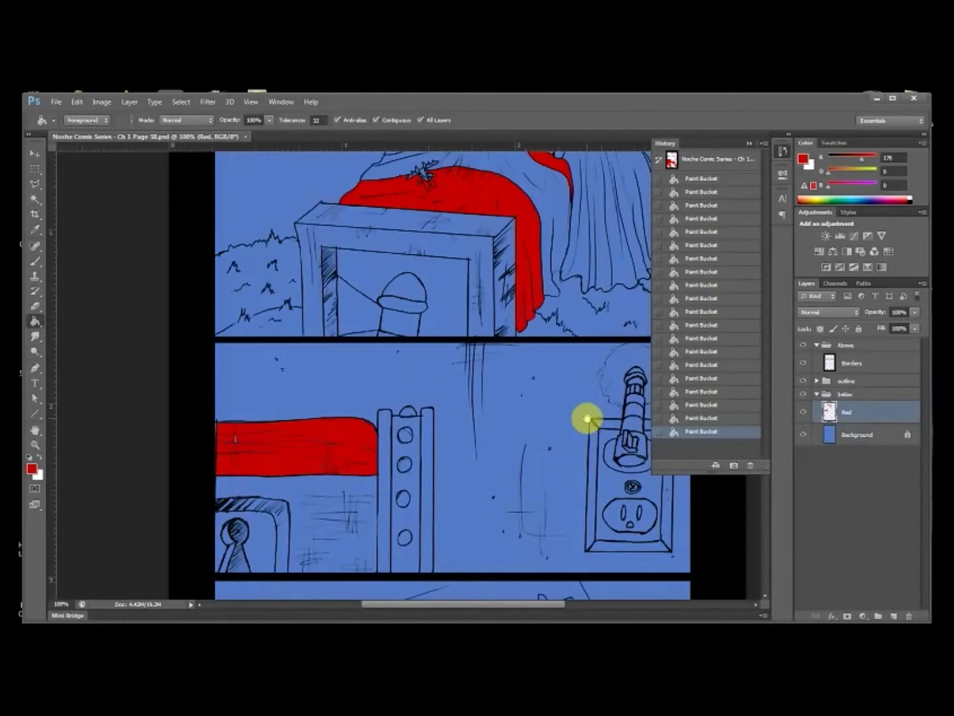
scroll(586, 420, right, 2)
click(550, 436)
click(556, 406)
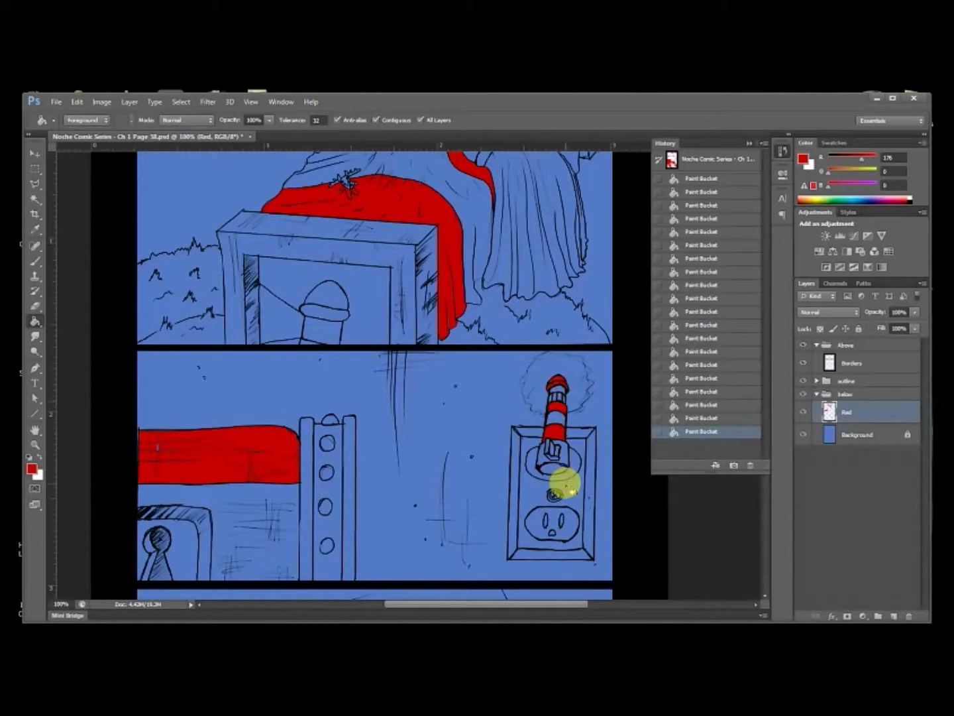
Step: Fill the cap and stripe of the lighthouse inside the first panel's bed frame with red
scroll(490, 443, up, 3)
scroll(431, 424, down, 2)
scroll(383, 397, down, 1)
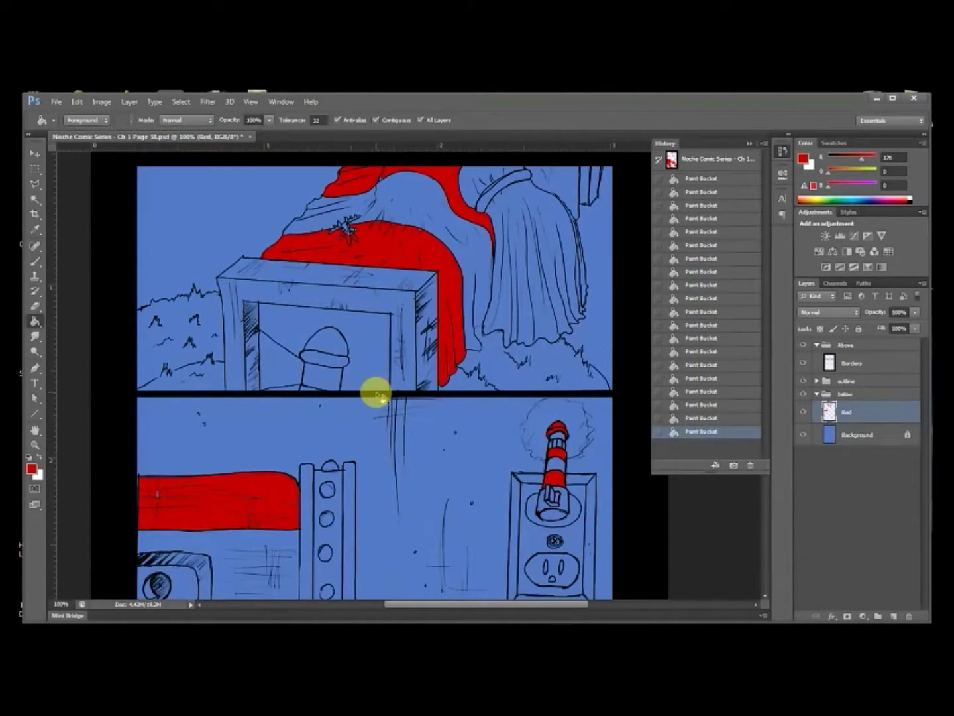
click(325, 350)
click(307, 400)
Step: Set the foreground colour to dark brown (about R 78, G 31, B 19) and refill the first panel's lighthouse cap and stripe
click(803, 158)
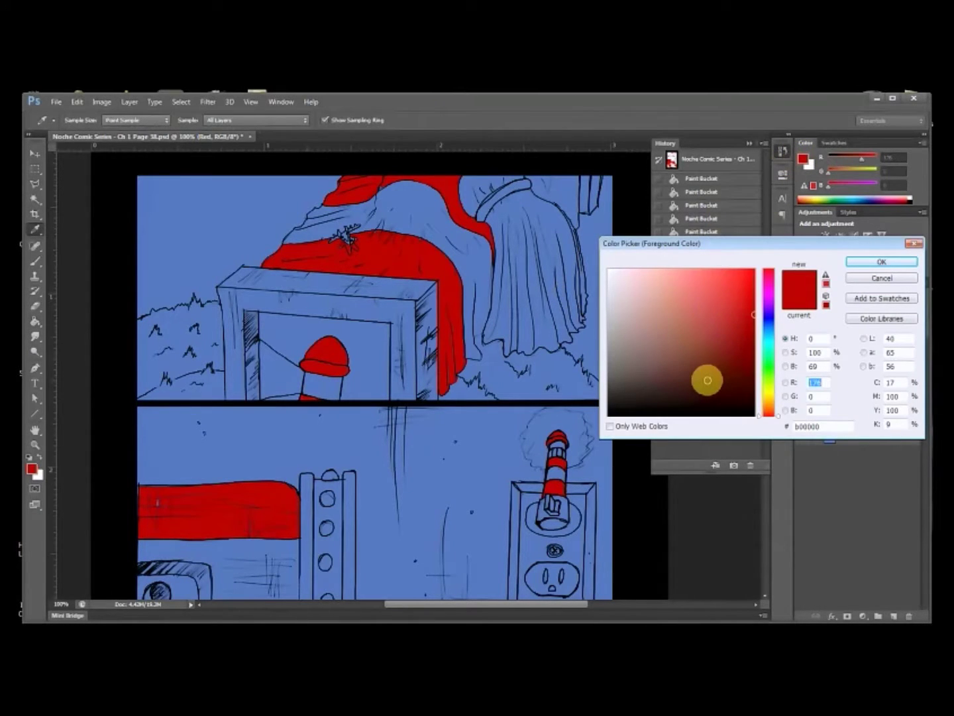
drag(708, 380, 719, 372)
click(778, 413)
drag(779, 415, 783, 415)
click(855, 263)
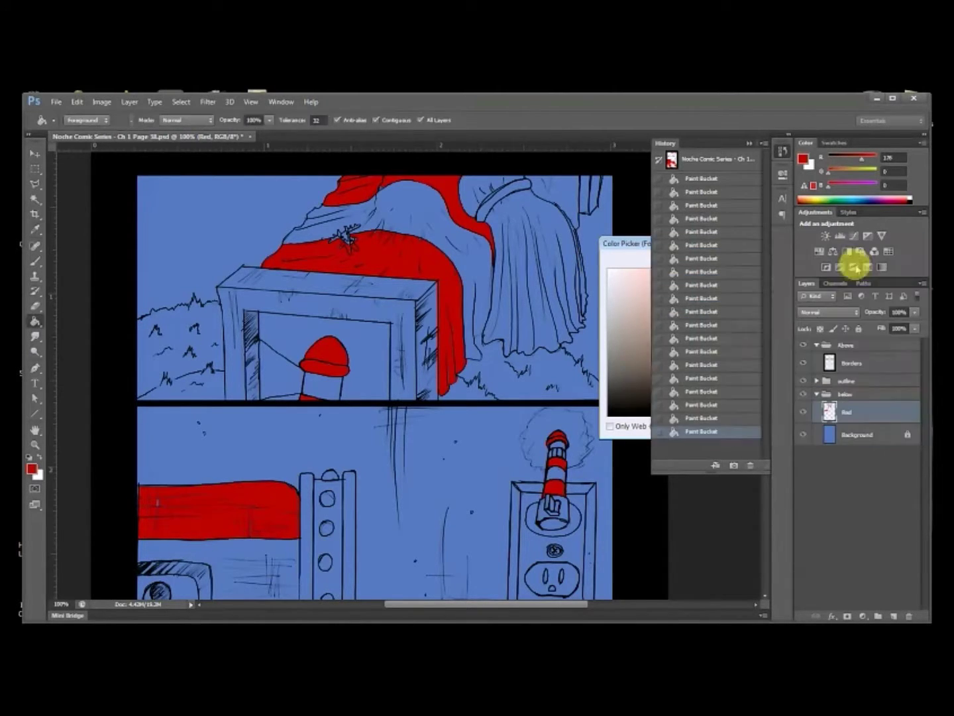
click(332, 365)
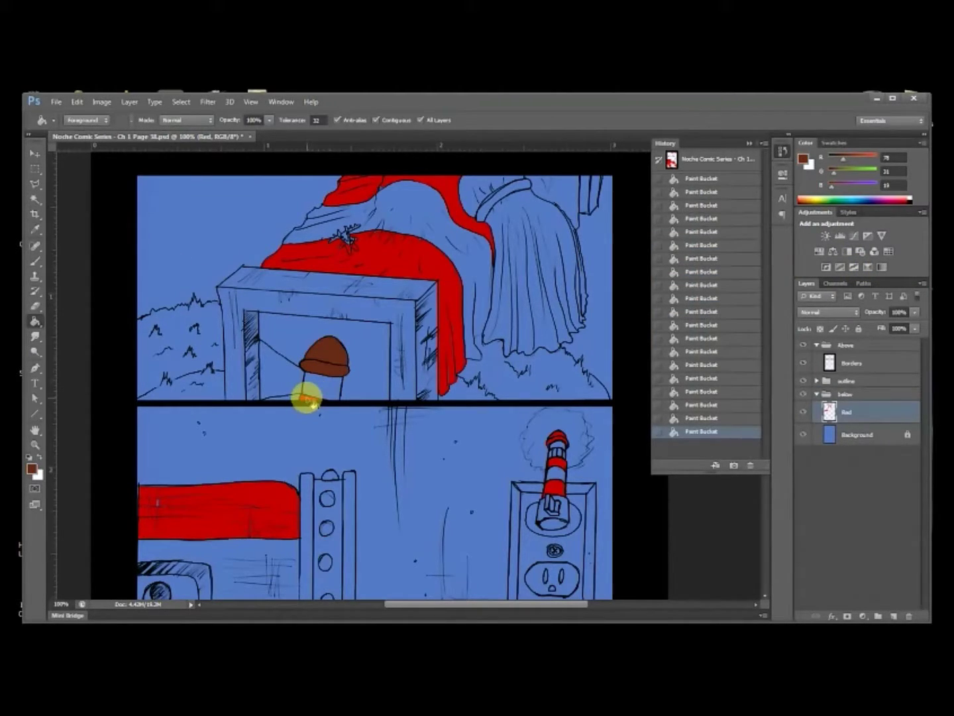
click(310, 402)
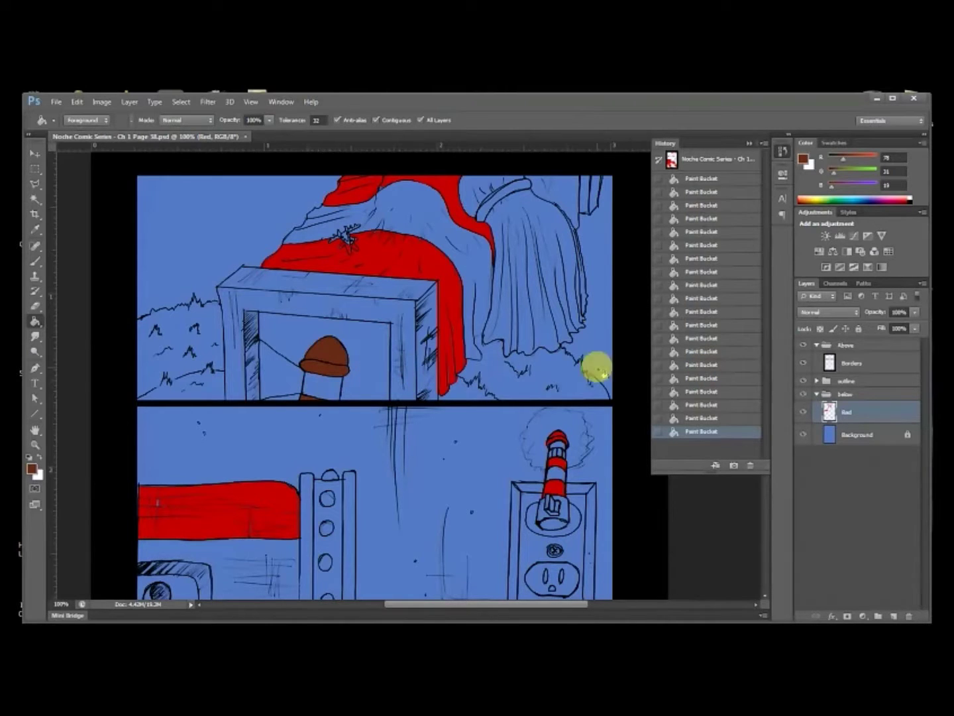
Step: Sample the blanket's red and brush over the unfilled gaps in the first panel's lower blanket section and the small doll on it
alt+click(456, 289)
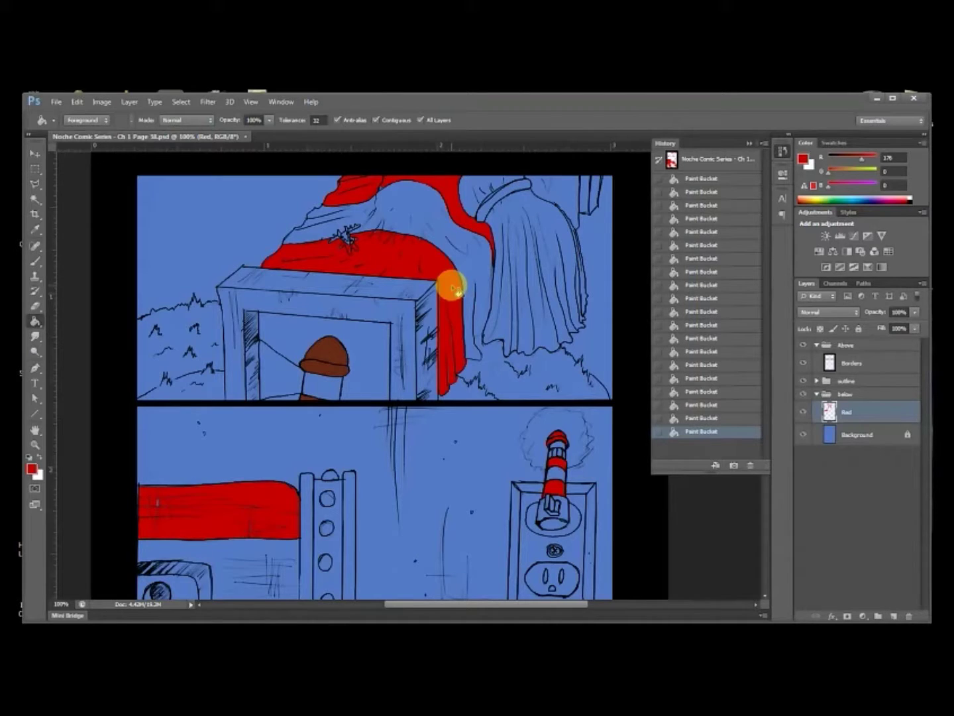
key(b)
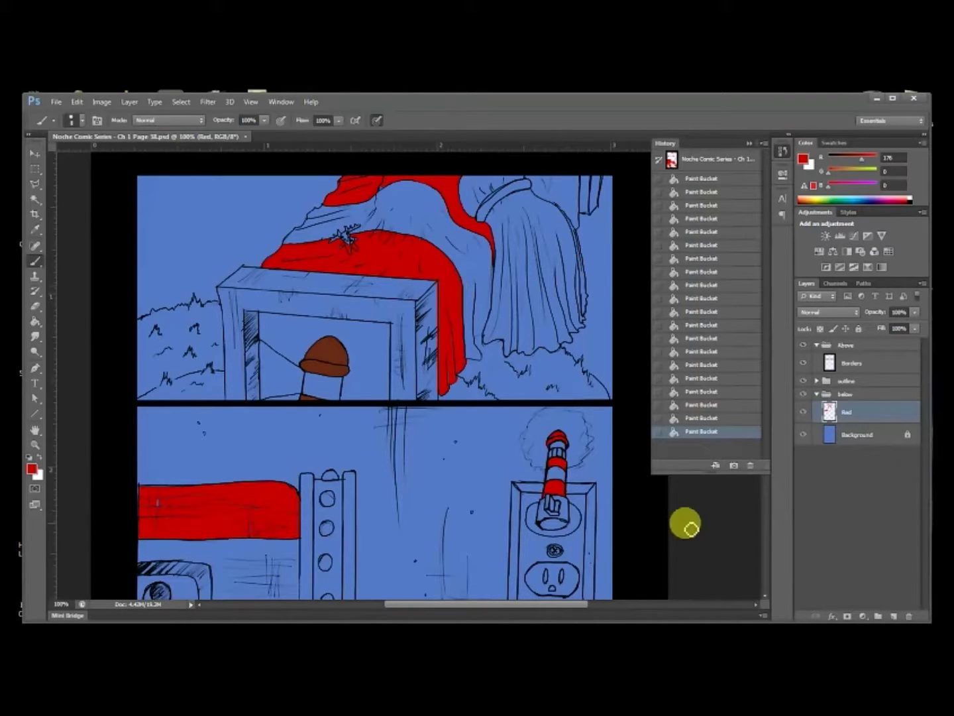
key(ctrl+plus)
scroll(630, 381, up, 3)
drag(456, 516, 442, 540)
drag(414, 388, 479, 387)
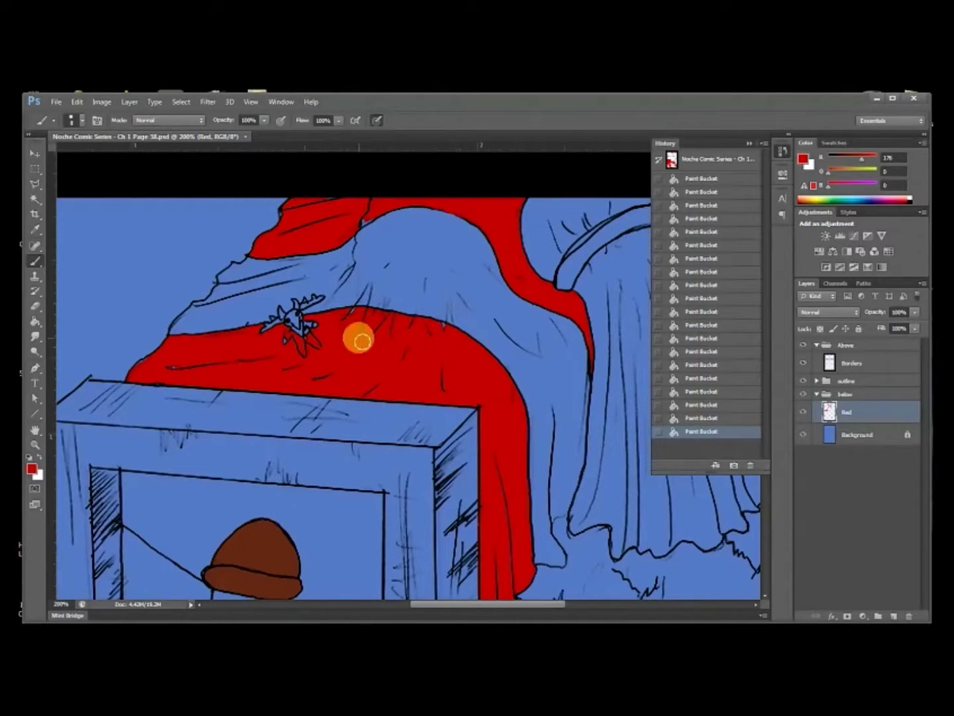
mouse_move(305, 354)
mouse_down()
mouse_move(328, 327)
mouse_move(280, 350)
mouse_move(296, 336)
mouse_move(191, 366)
mouse_move(145, 360)
mouse_up()
click(381, 331)
mouse_move(383, 332)
mouse_down()
mouse_move(399, 311)
mouse_move(364, 314)
mouse_up()
drag(432, 325, 443, 328)
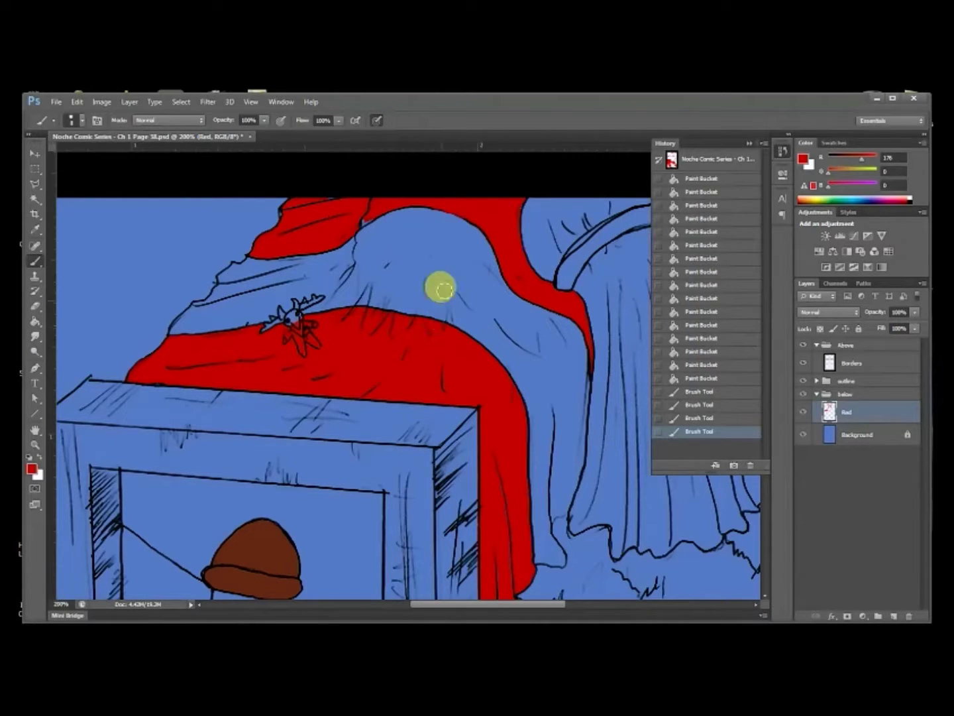
Step: Brush red over the remaining gaps along the upper blanket section in the first panel
drag(411, 251, 396, 304)
click(355, 270)
mouse_move(360, 271)
mouse_down()
mouse_move(320, 250)
mouse_move(355, 245)
mouse_up()
drag(267, 270, 273, 261)
Step: Brush red over the gaps in the cap of the second panel's lighthouse night light
mouse_move(523, 445)
mouse_down()
mouse_move(322, 409)
mouse_move(454, 256)
mouse_up()
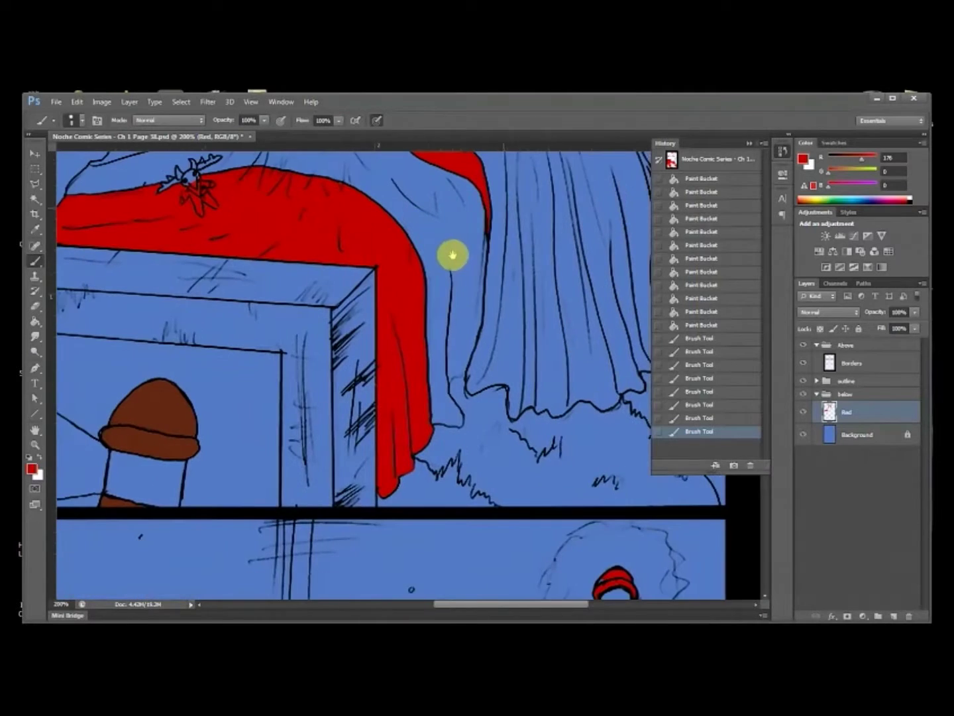
drag(200, 413, 409, 303)
mouse_move(643, 593)
mouse_down()
mouse_move(467, 364)
mouse_move(259, 379)
mouse_up()
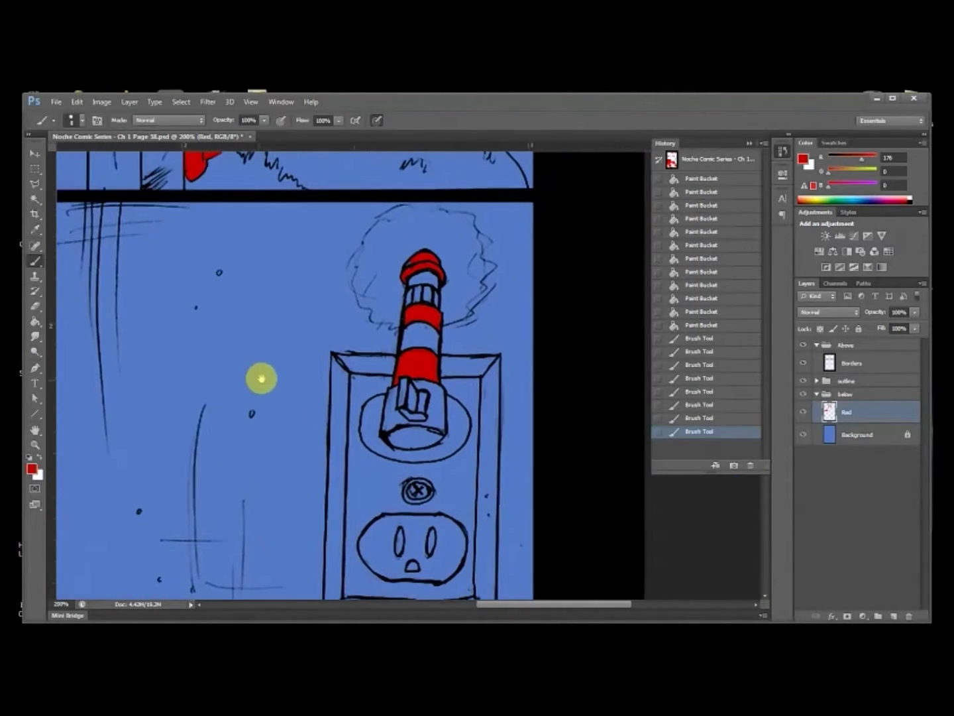
drag(437, 271, 416, 266)
Step: Brush red into the gaps of the second panel's bed cover with a larger brush, reverting the stroke that crosses the bedpost
drag(271, 371, 547, 283)
drag(116, 348, 480, 315)
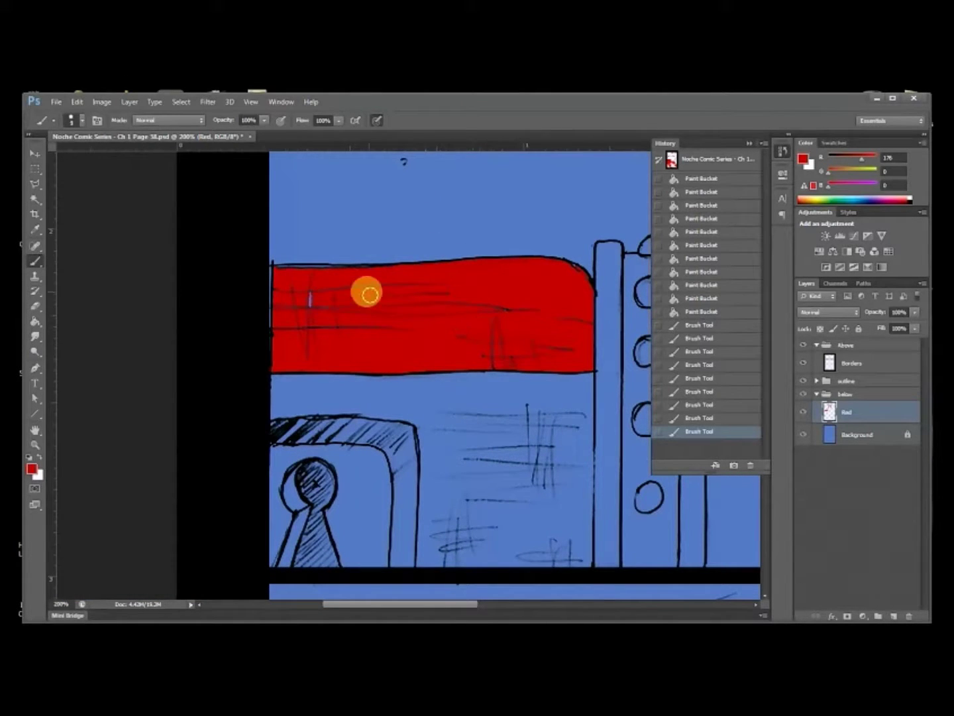
mouse_move(309, 303)
mouse_down()
mouse_move(256, 291)
mouse_move(280, 271)
mouse_up()
mouse_move(281, 271)
mouse_down()
mouse_move(356, 273)
mouse_move(279, 275)
mouse_move(317, 278)
mouse_up()
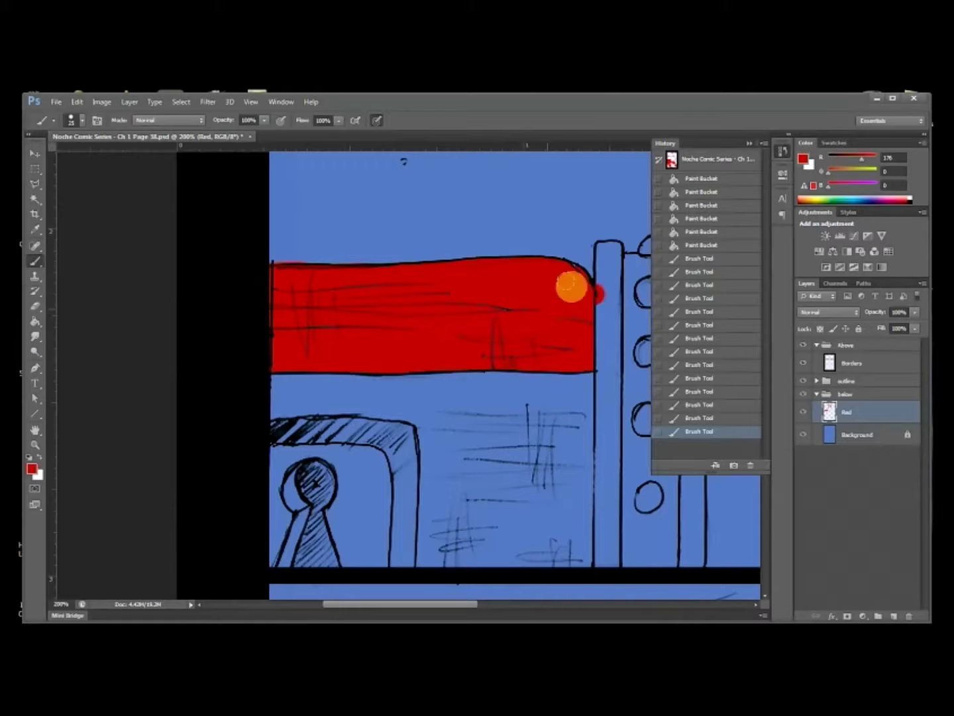
click(702, 405)
click(537, 302)
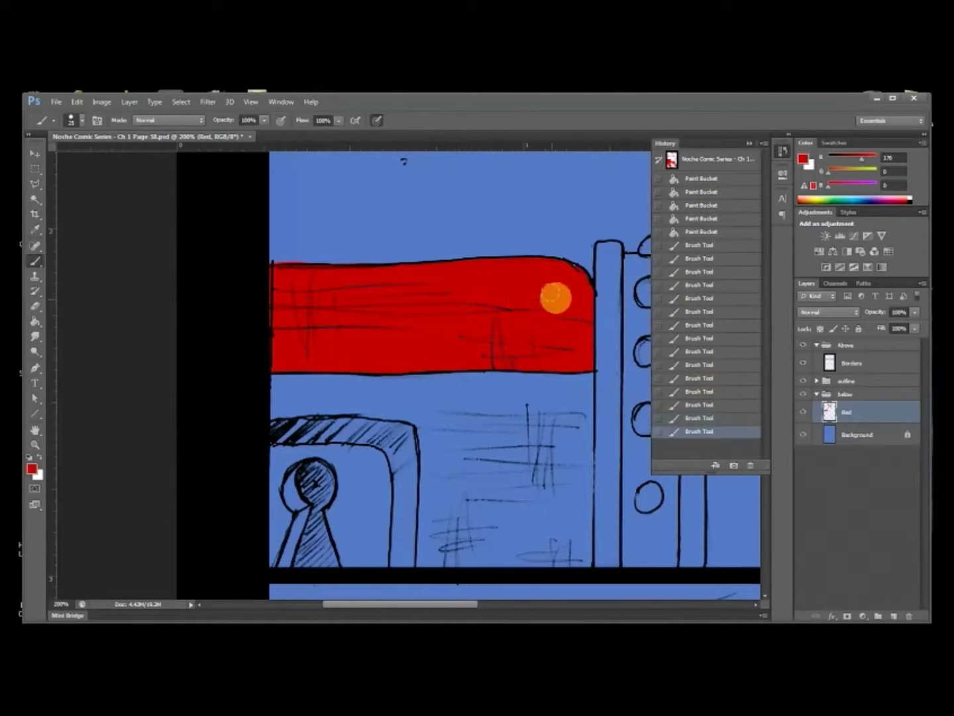
click(561, 269)
Step: Brush red into the unfilled gaps around the thread of the doll's two button eyes, using a smaller brush
drag(543, 385, 481, 362)
drag(594, 337, 360, 329)
key(ctrl+minus)
drag(464, 470, 445, 307)
key(ctrl+plus)
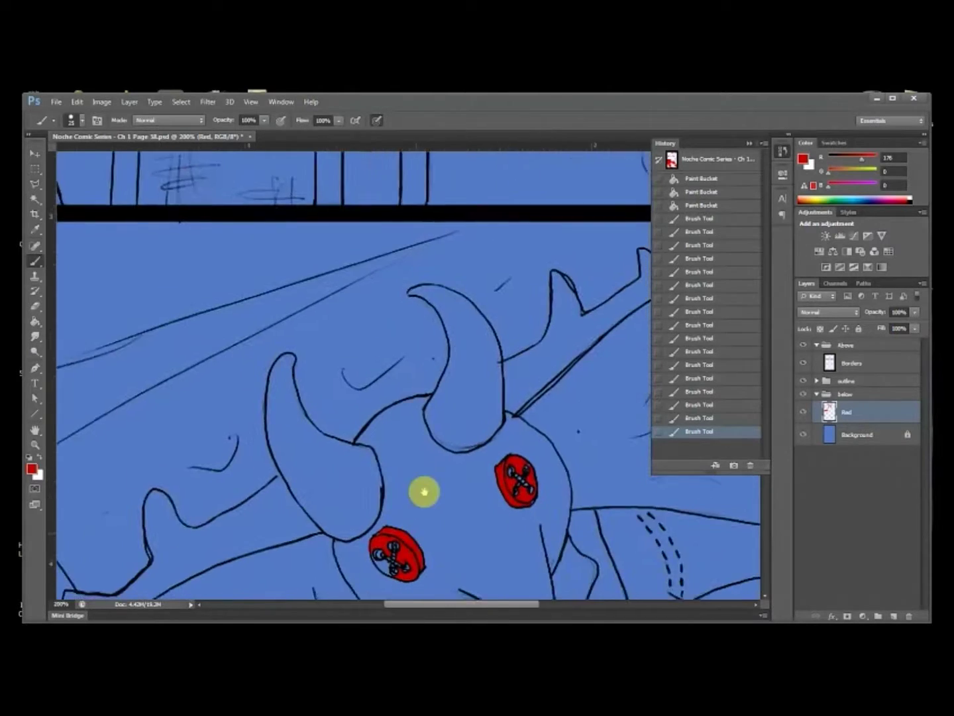
drag(418, 524, 462, 342)
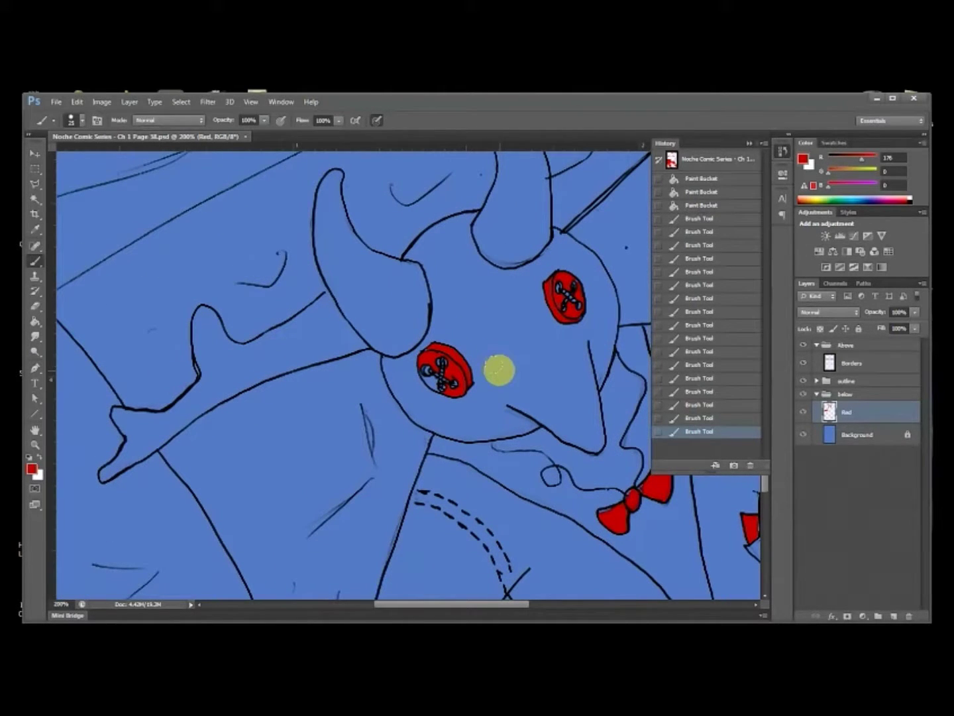
key(bracketleft)
key(bracketleft)
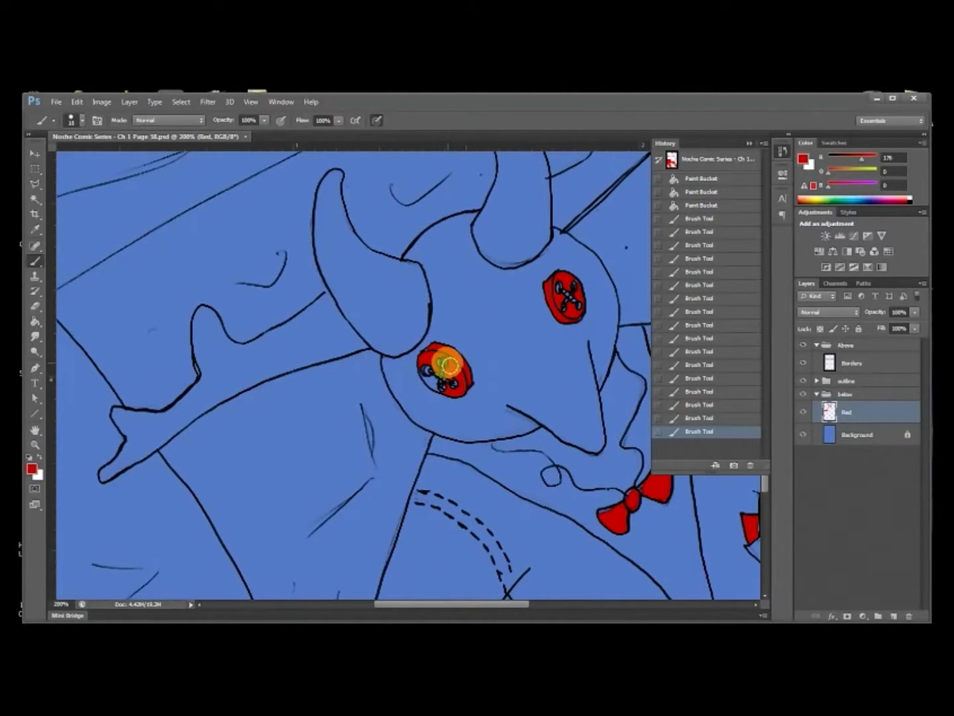
mouse_move(438, 361)
mouse_down()
mouse_move(437, 378)
mouse_move(450, 390)
mouse_up()
drag(565, 284, 583, 312)
Step: Brush red over the gaps in the doll's coat buttons and colour its upper sleeve button
drag(611, 446, 424, 384)
mouse_move(445, 433)
mouse_down()
mouse_move(423, 454)
mouse_move(446, 441)
mouse_up()
mouse_move(562, 457)
mouse_down()
mouse_move(578, 451)
mouse_move(560, 472)
mouse_move(415, 368)
mouse_up()
mouse_move(439, 447)
mouse_down()
mouse_move(427, 455)
mouse_move(442, 460)
mouse_up()
click(469, 503)
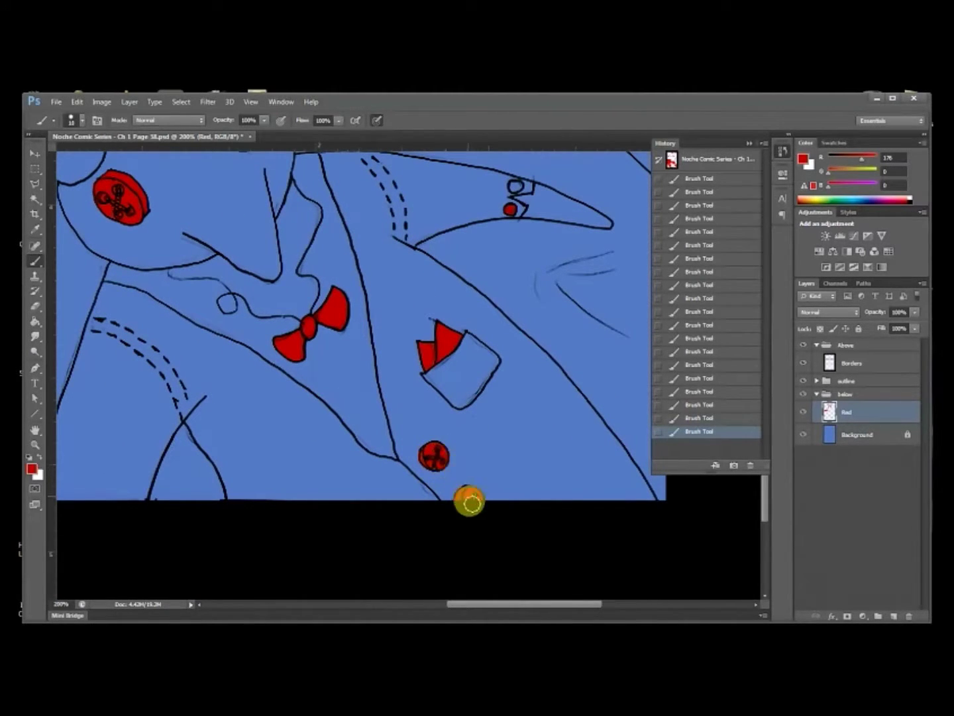
drag(539, 218, 500, 337)
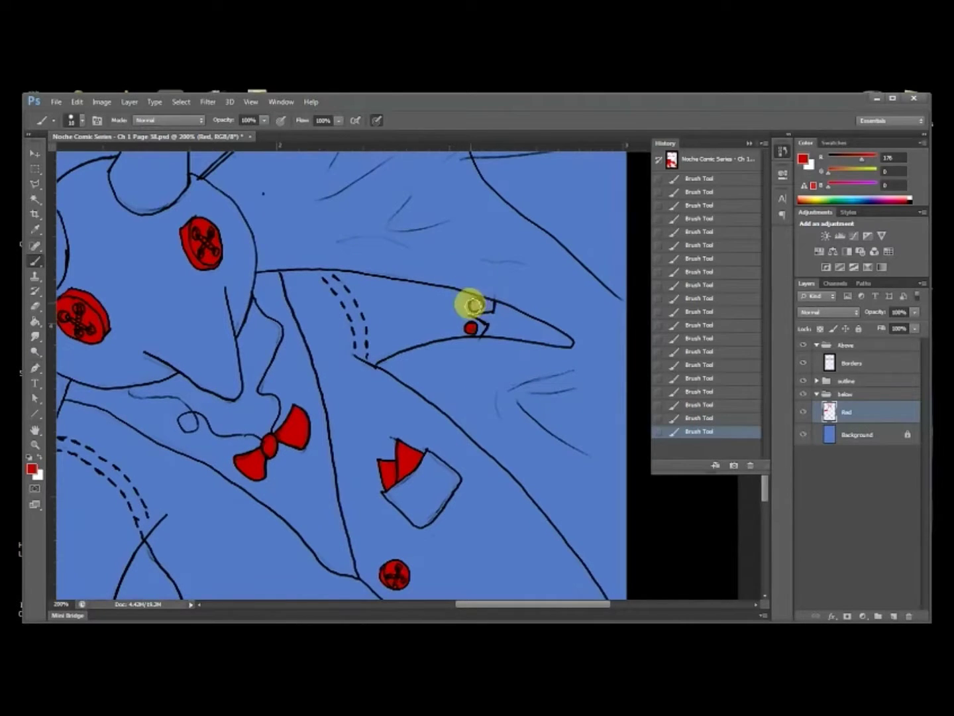
click(479, 304)
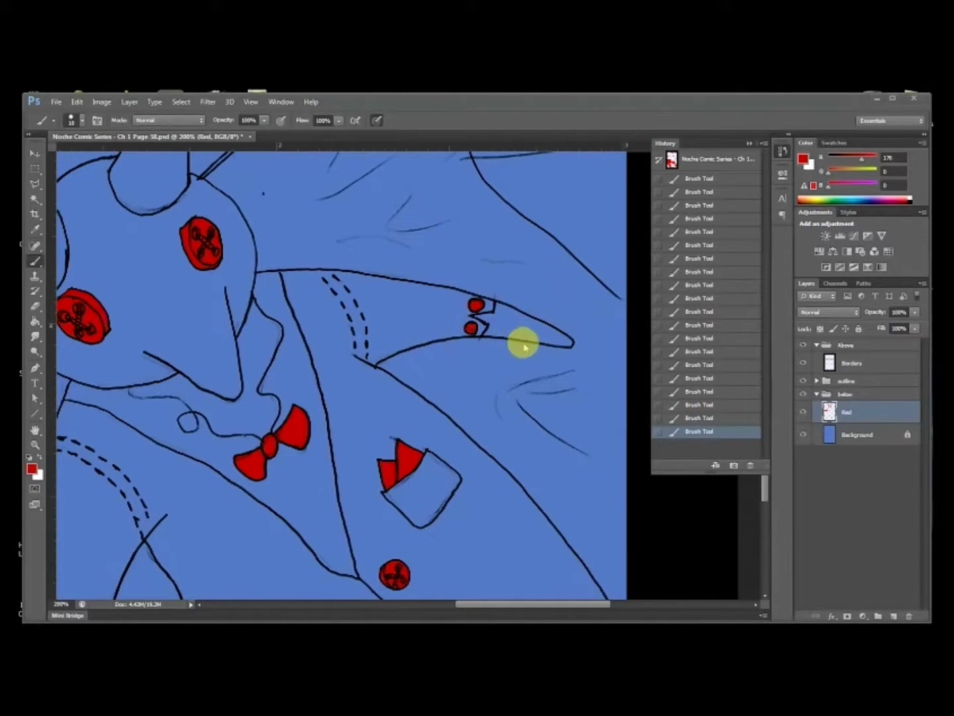
drag(421, 421, 559, 353)
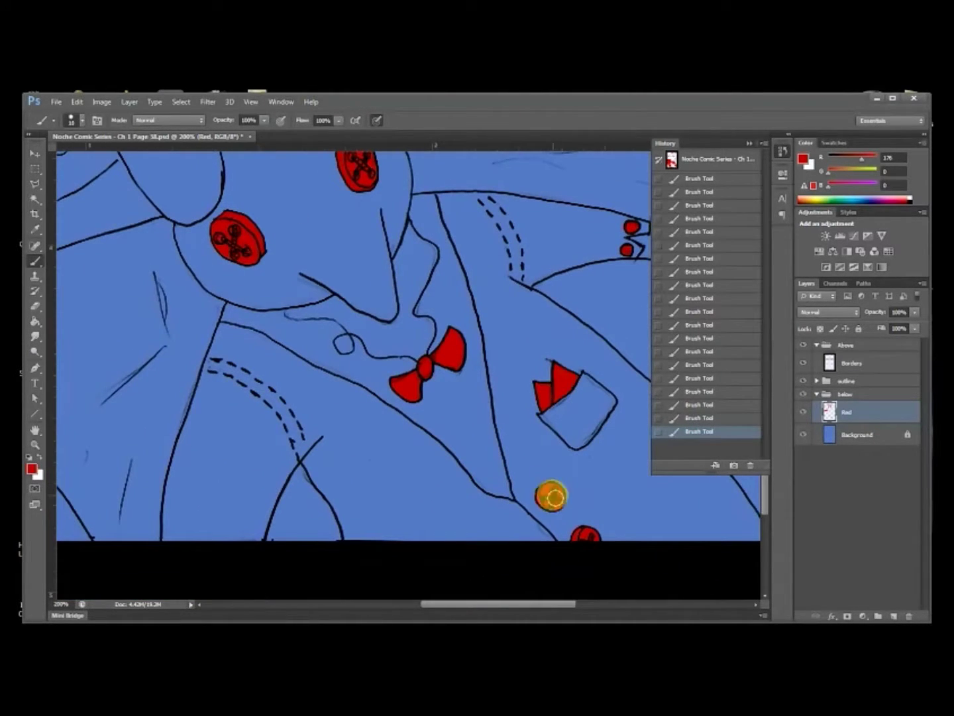
mouse_move(532, 305)
mouse_down()
mouse_move(533, 444)
mouse_move(559, 415)
mouse_up()
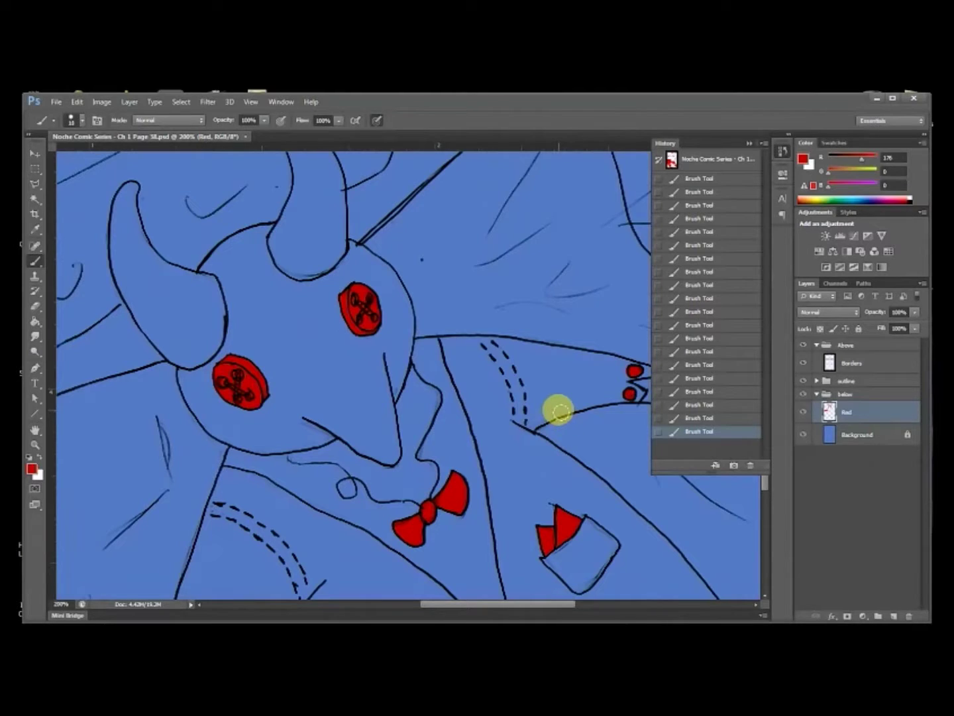
Step: Add a new layer directly above the Background layer and name it "white"
key(ctrl+0)
click(865, 435)
click(893, 617)
double_click(852, 434)
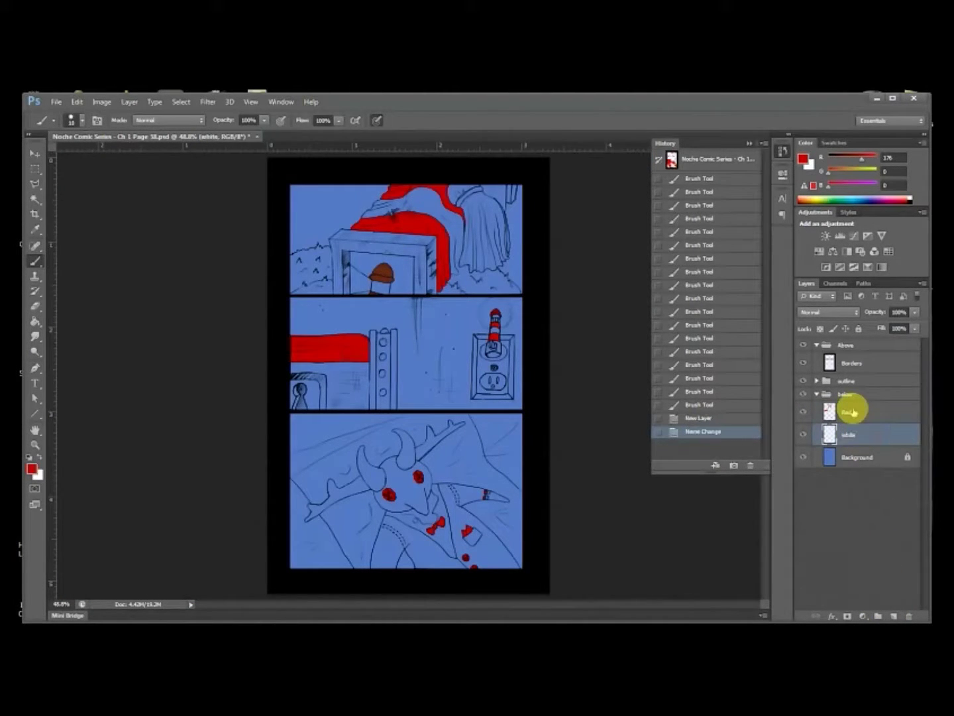
Step: Fill the first panel's uncoloured blanket band and the shaggy rug on both sides of the bed with white
key(ctrl+plus)
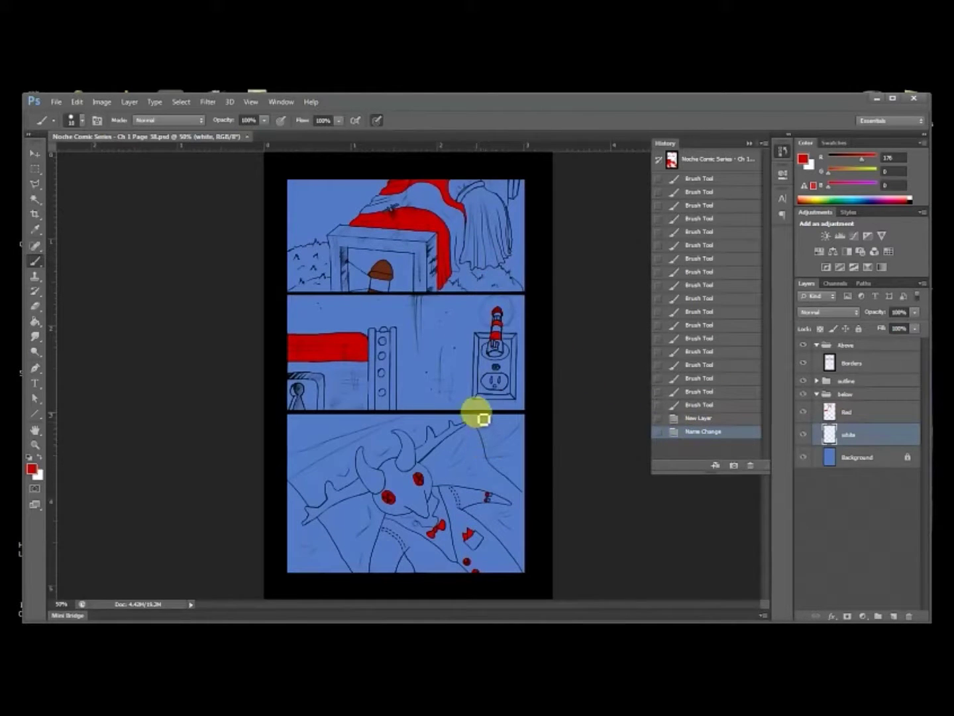
key(x)
key(ctrl+plus)
drag(463, 252, 395, 536)
key(ctrl+plus)
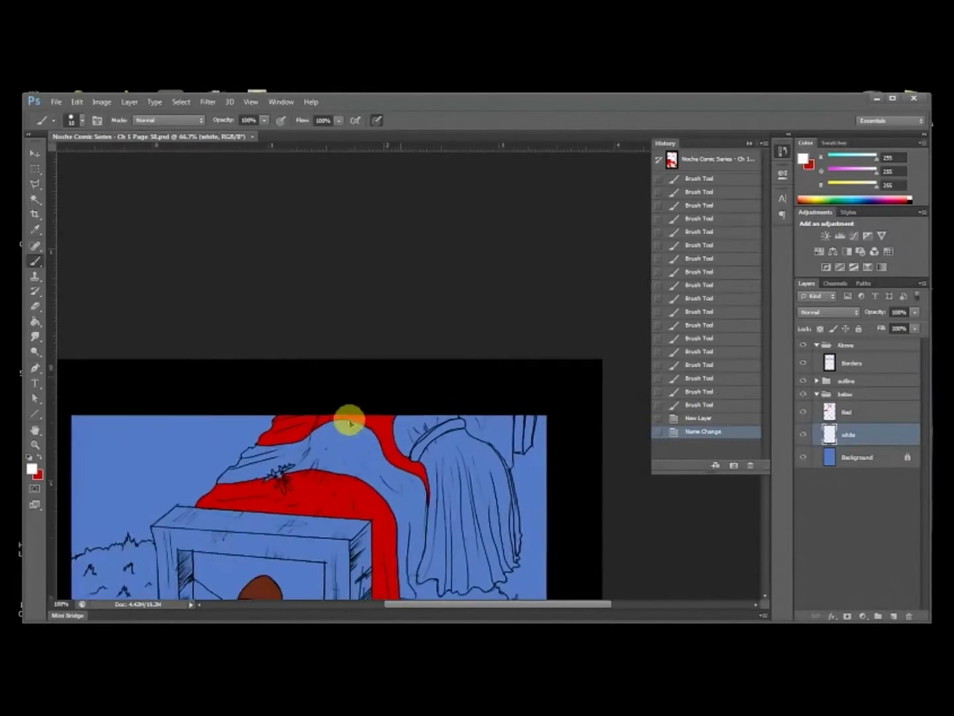
drag(358, 452, 466, 344)
key(g)
click(371, 373)
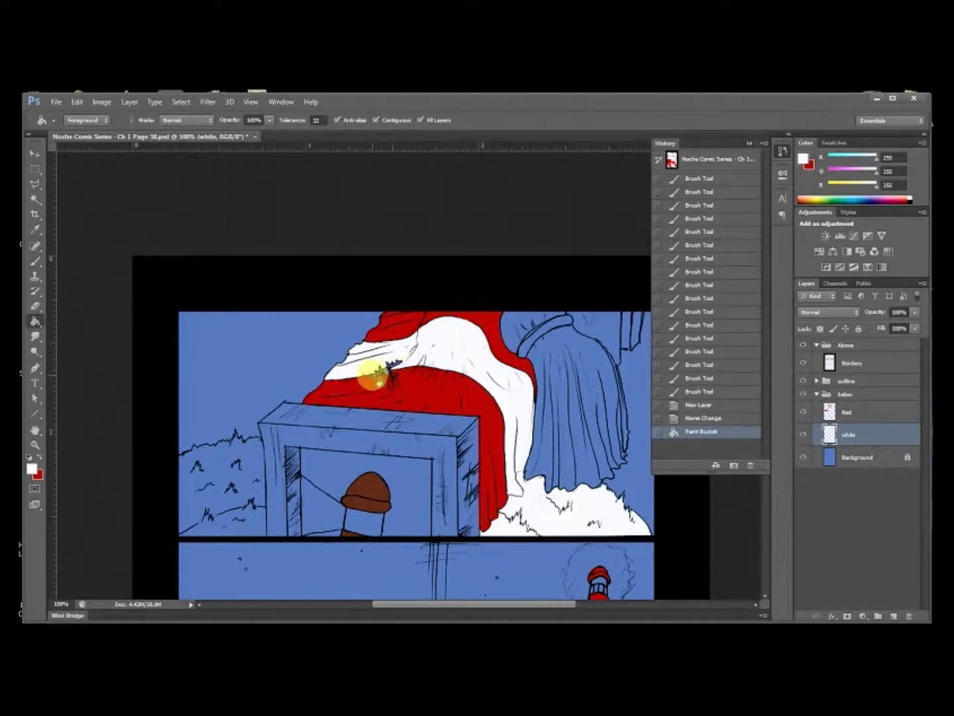
click(706, 419)
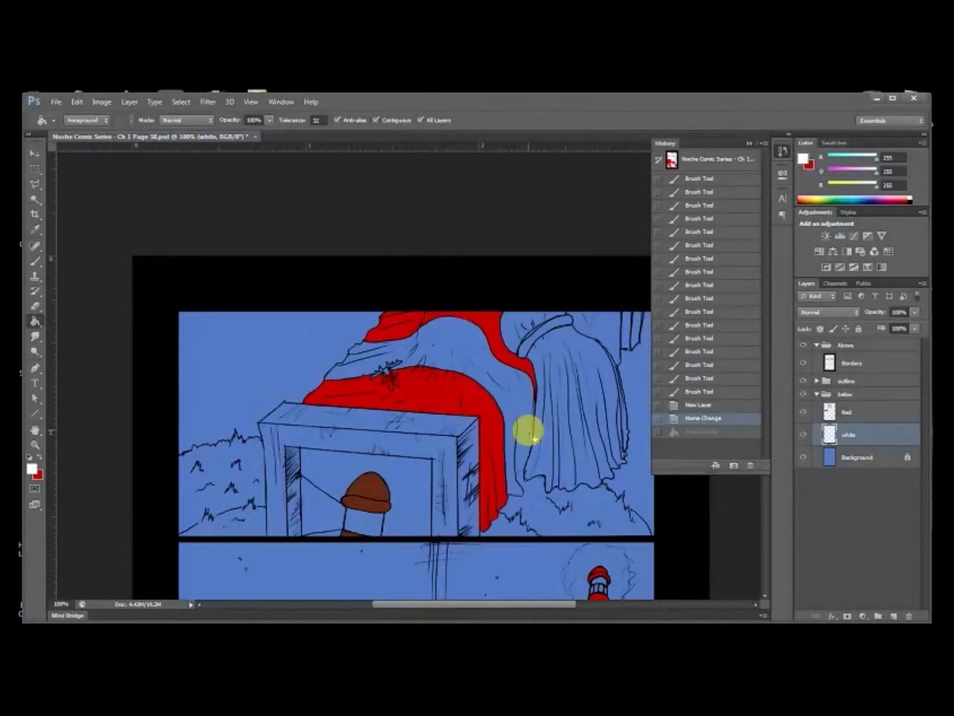
click(515, 419)
click(218, 484)
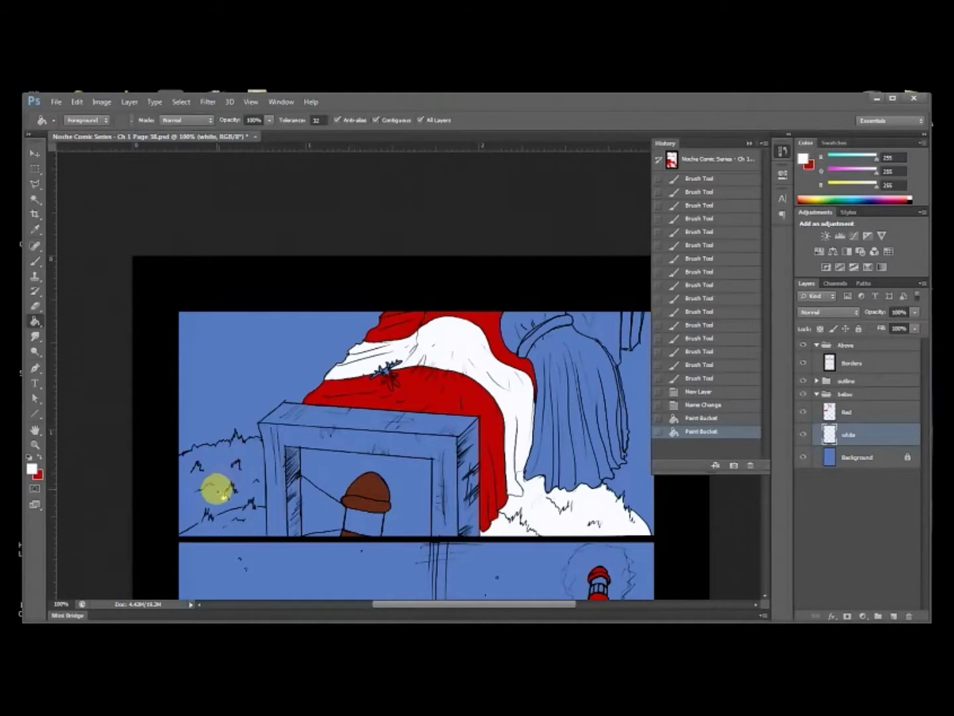
Step: Fill all folds of the first panel's gathered drape and the area between it and the panel's upper right post with white
drag(564, 439, 558, 464)
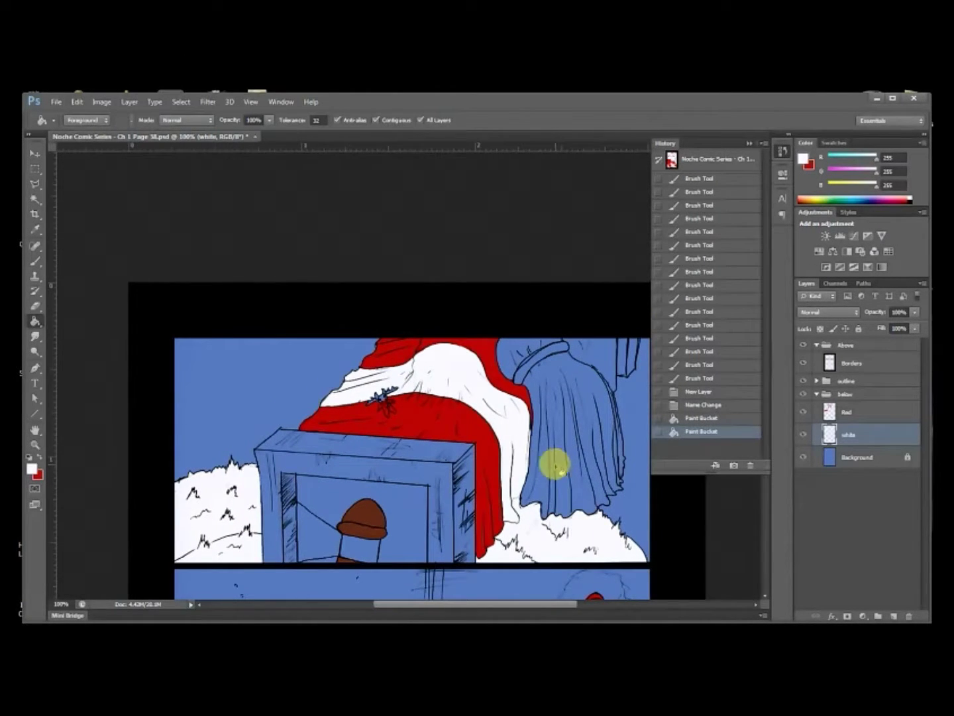
key(ctrl+plus)
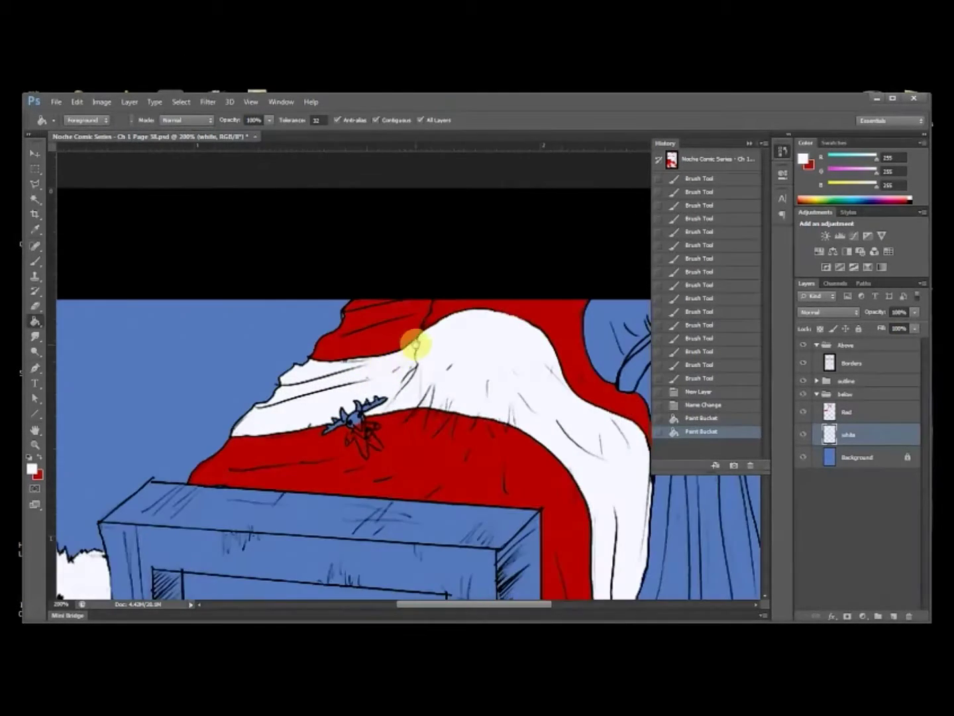
drag(440, 339, 242, 397)
click(415, 383)
click(445, 401)
click(474, 415)
click(521, 463)
drag(550, 511, 422, 364)
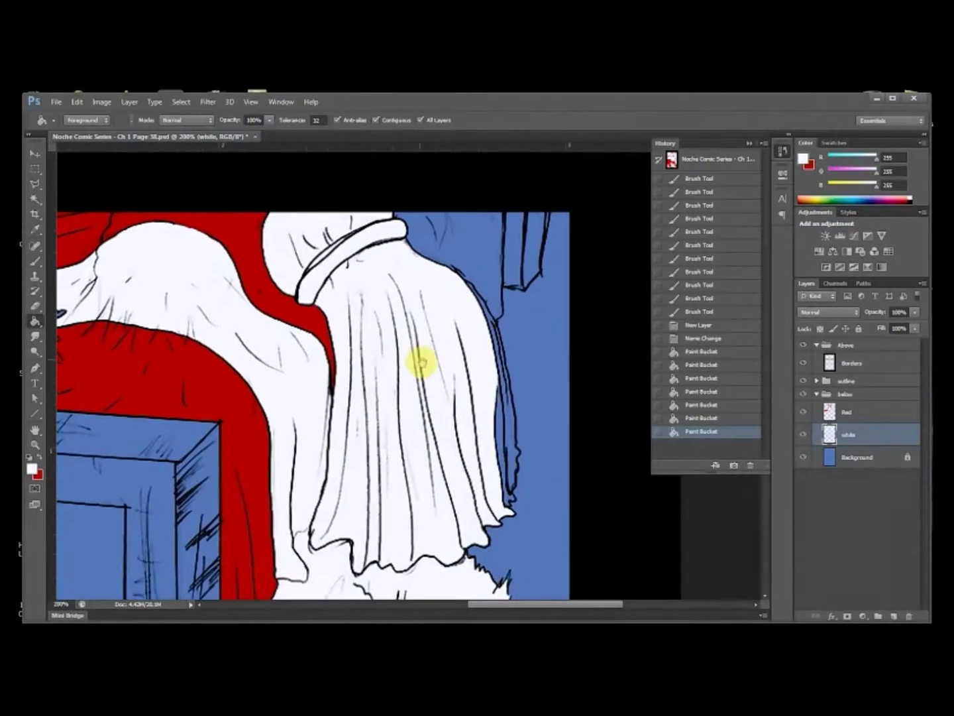
click(504, 437)
click(502, 411)
drag(523, 315, 536, 448)
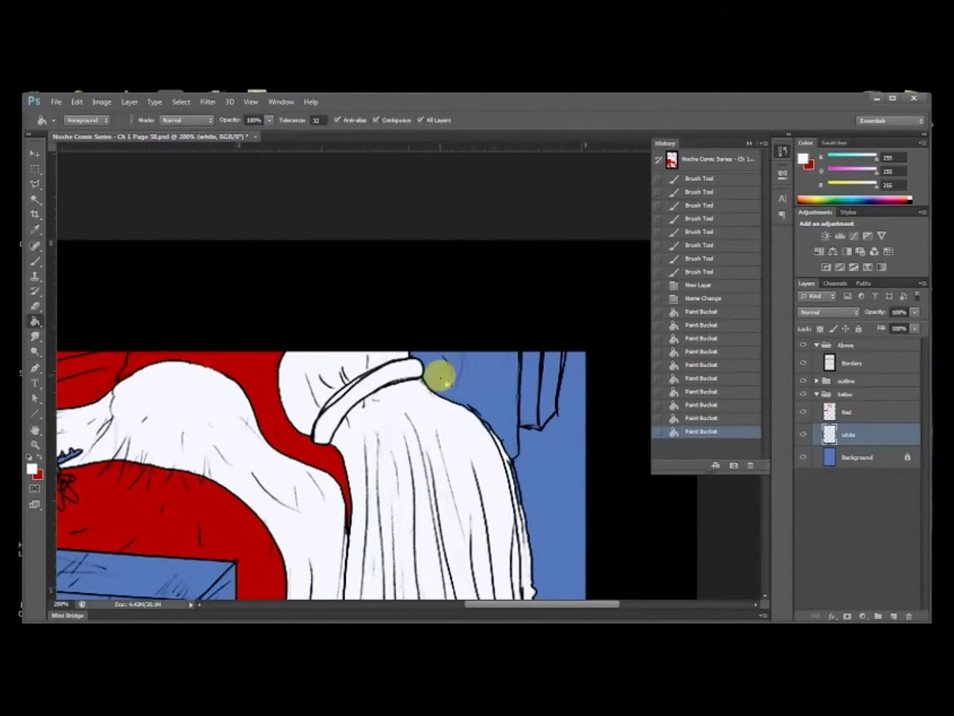
click(438, 381)
Step: On the Red layer, brush a jagged red boundary beside the drape and fill the area between it and the post with red
click(859, 411)
key(b)
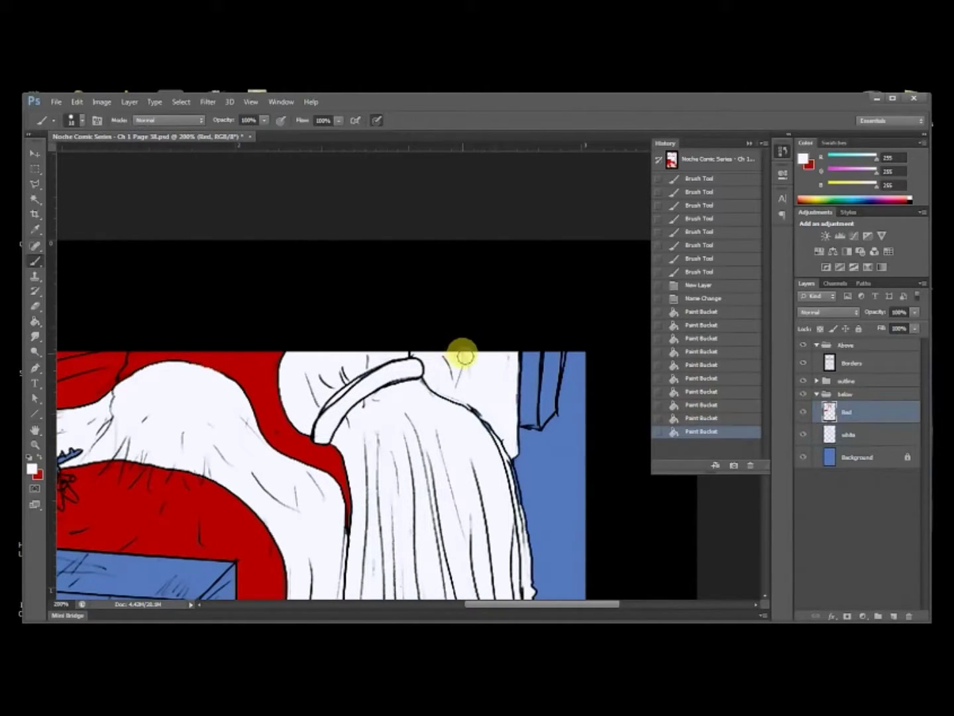
key(x)
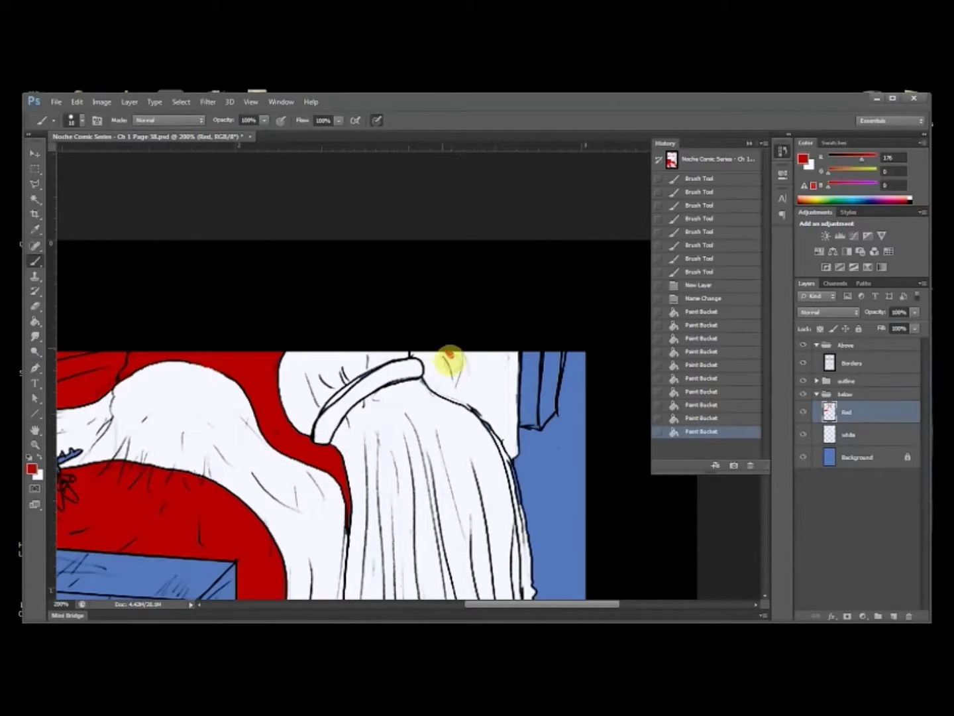
mouse_move(455, 384)
mouse_down()
mouse_move(462, 351)
mouse_move(471, 406)
mouse_up()
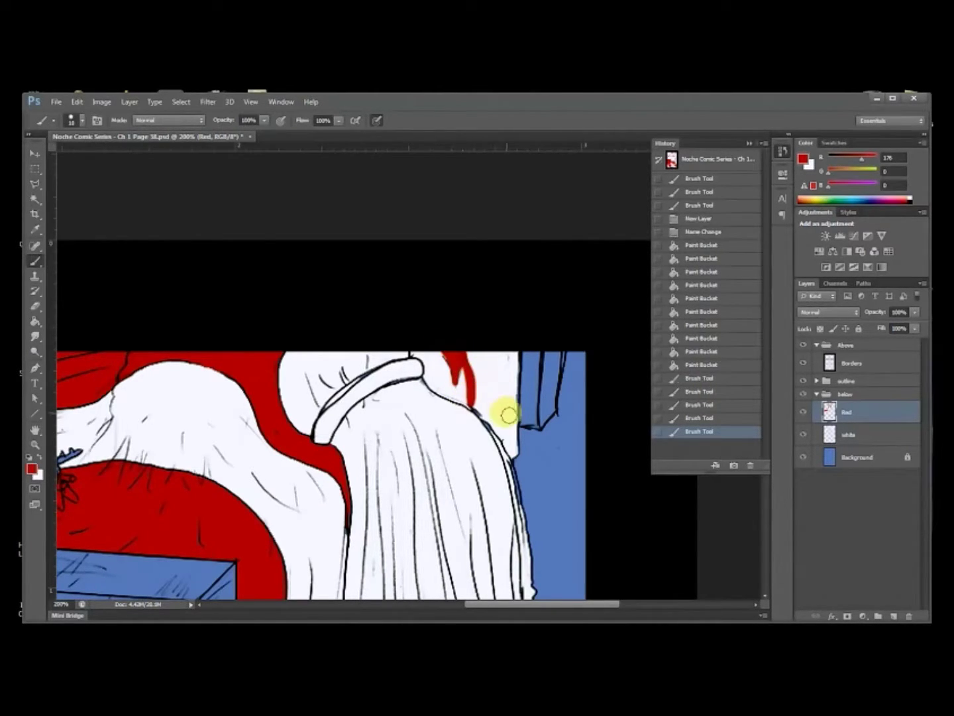
key(g)
click(494, 394)
click(505, 384)
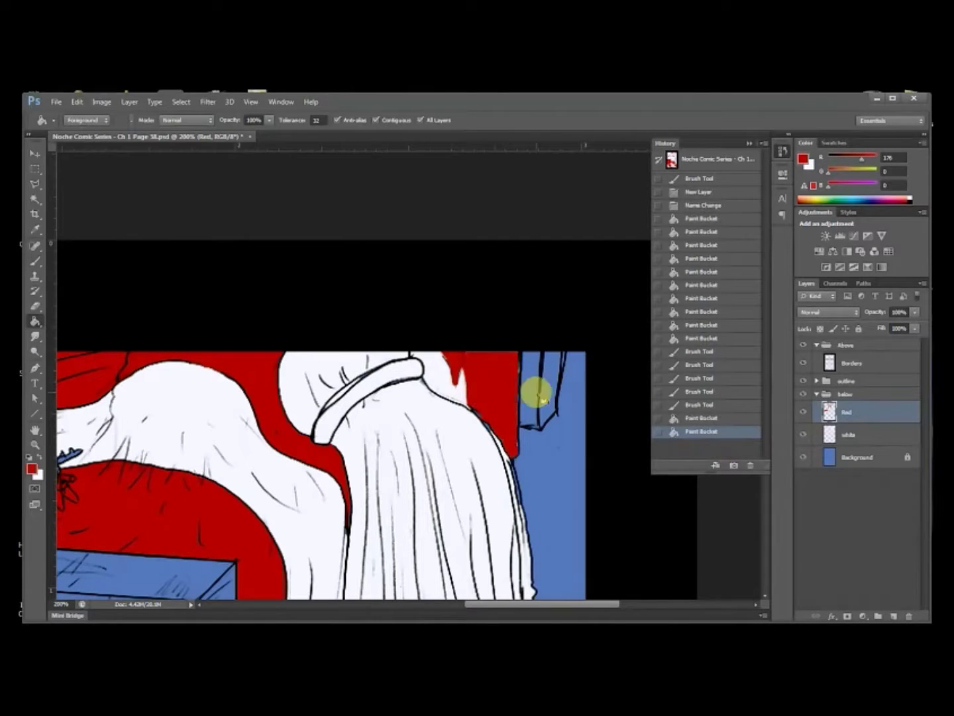
Step: Touch up the patch between drape and post, brushing white on the white layer and red along its edge on the Red layer
key(b)
click(856, 429)
key(x)
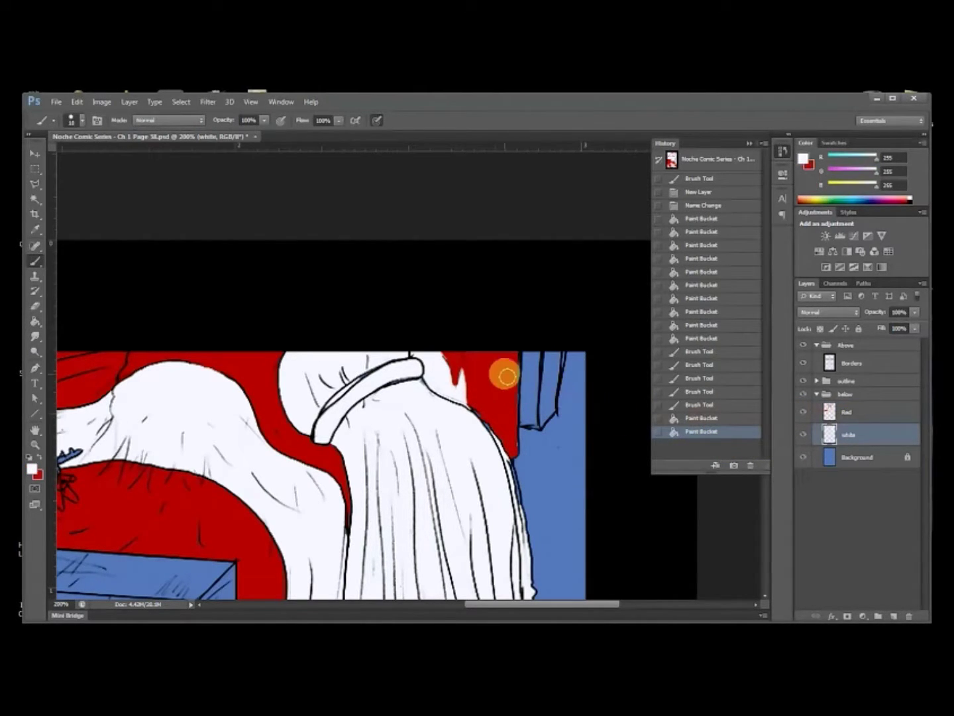
mouse_move(477, 411)
mouse_down()
mouse_move(492, 432)
mouse_move(511, 405)
mouse_up()
drag(512, 439, 515, 427)
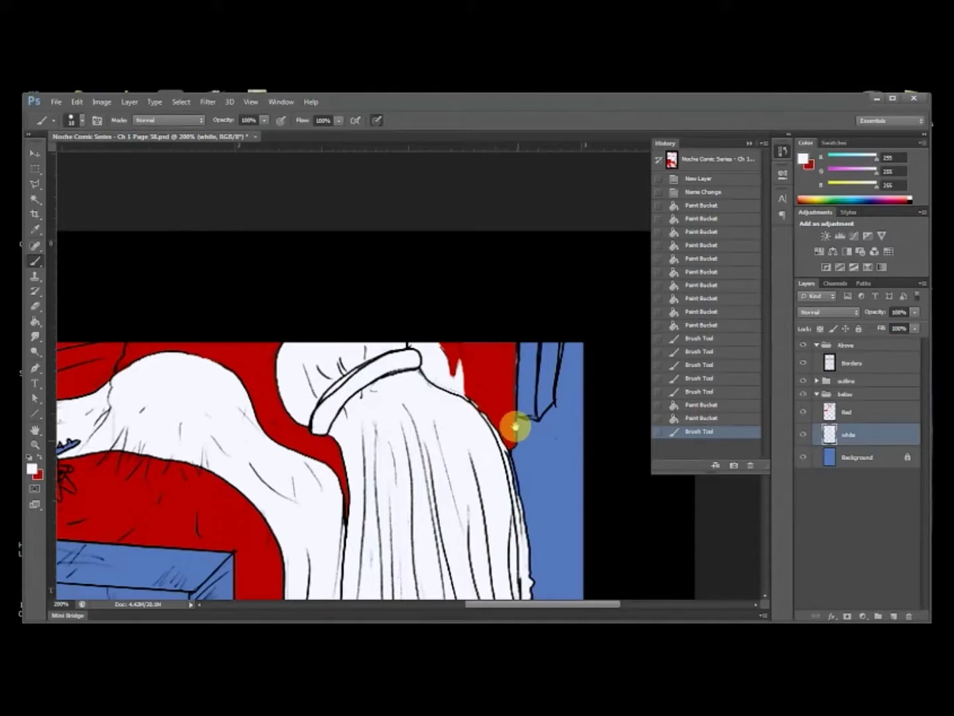
click(882, 416)
key(x)
click(516, 404)
drag(514, 396, 514, 436)
drag(515, 434, 512, 409)
Step: Close the gaps in the rug's front tuft outline beside the bed corner with red and fill the area below it red
drag(457, 473, 525, 246)
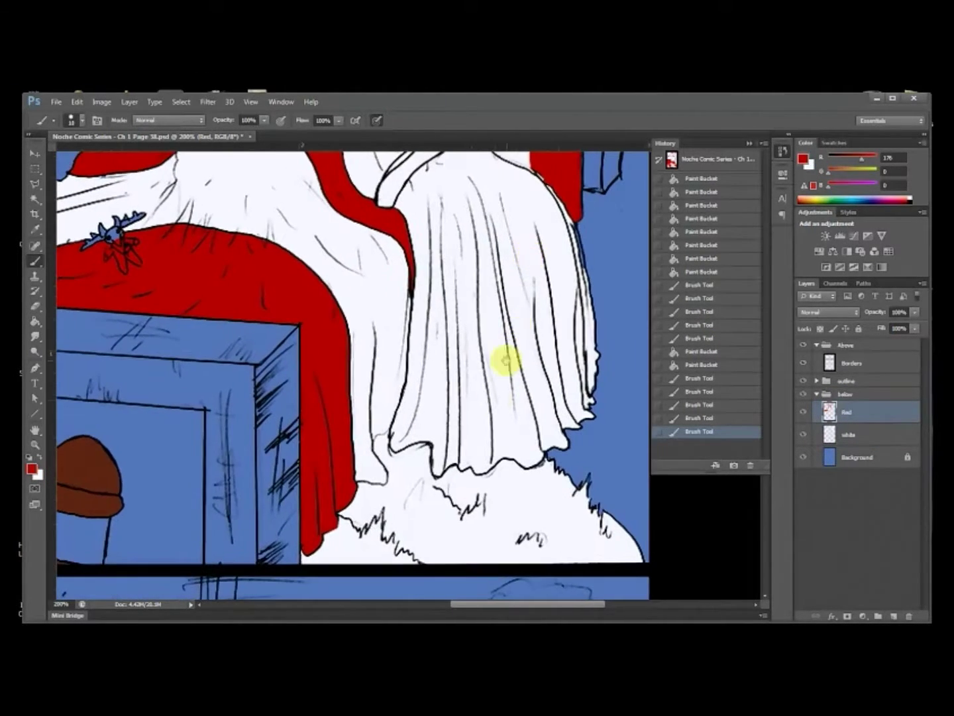
drag(500, 393, 530, 361)
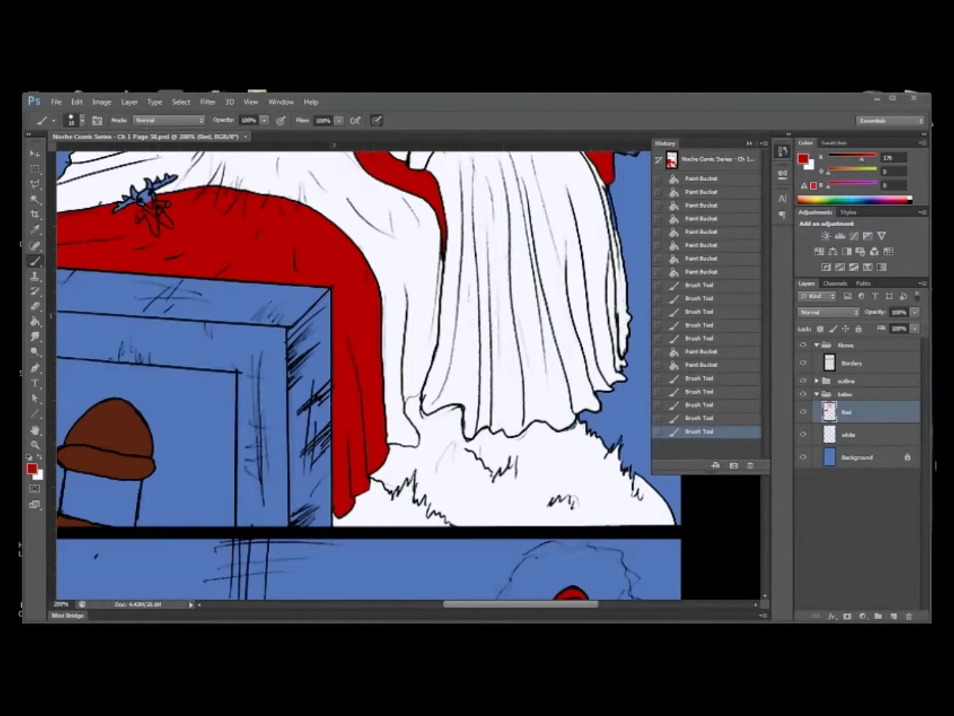
scroll(454, 395, down, 2)
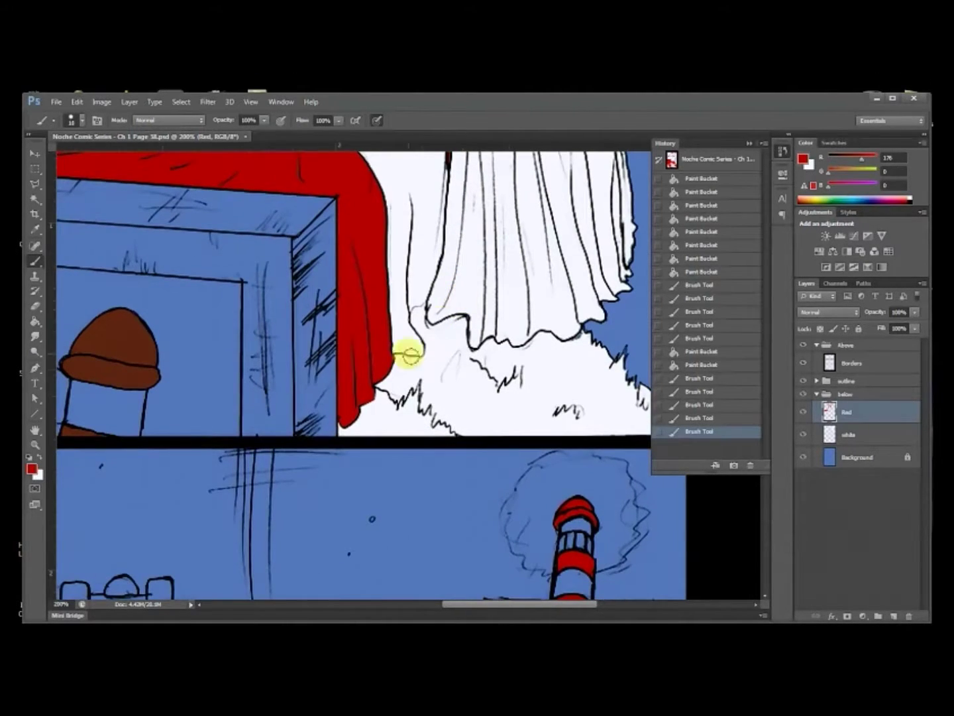
mouse_move(355, 395)
mouse_down()
mouse_move(354, 433)
mouse_move(344, 421)
mouse_move(343, 434)
mouse_move(365, 427)
mouse_up()
drag(431, 419, 436, 434)
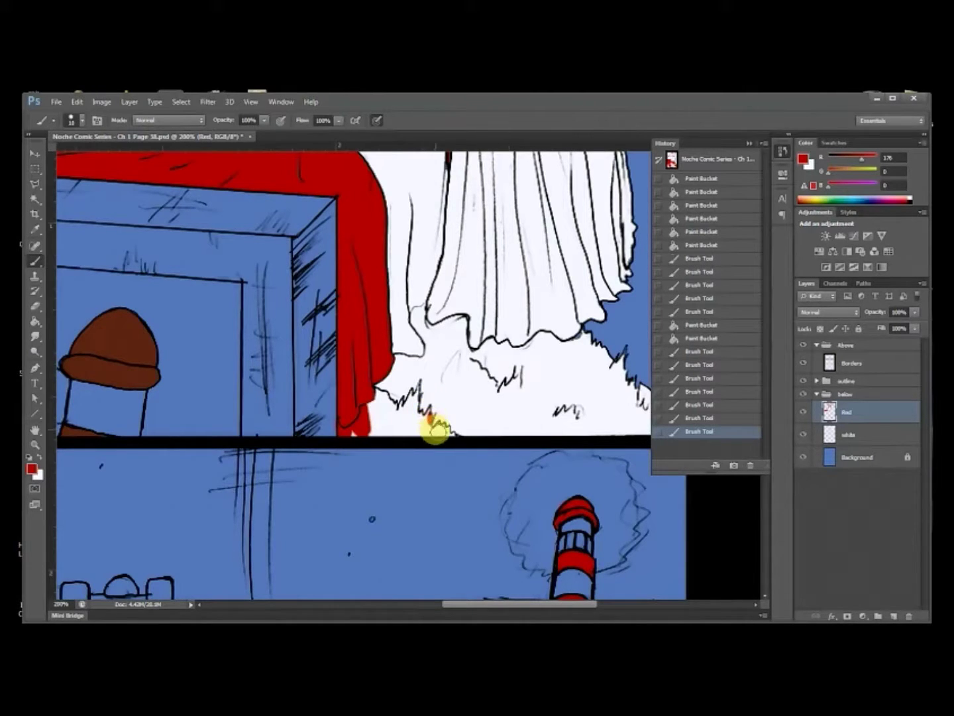
key(g)
click(414, 426)
click(393, 422)
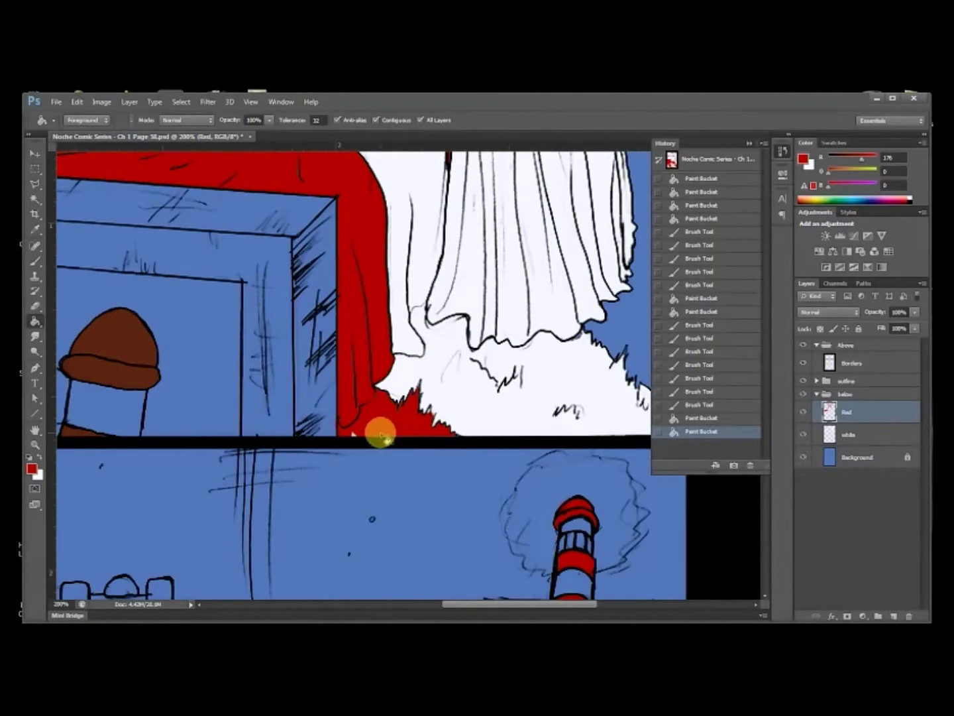
key(b)
drag(402, 413, 421, 419)
Step: Brush red over the line gaps of the rug left of the bed and fill its lower mound with red
drag(219, 383, 496, 411)
mouse_move(310, 417)
mouse_down()
mouse_move(478, 408)
mouse_move(548, 441)
mouse_up()
mouse_move(300, 448)
mouse_down()
mouse_move(291, 452)
mouse_move(328, 435)
mouse_up()
click(319, 439)
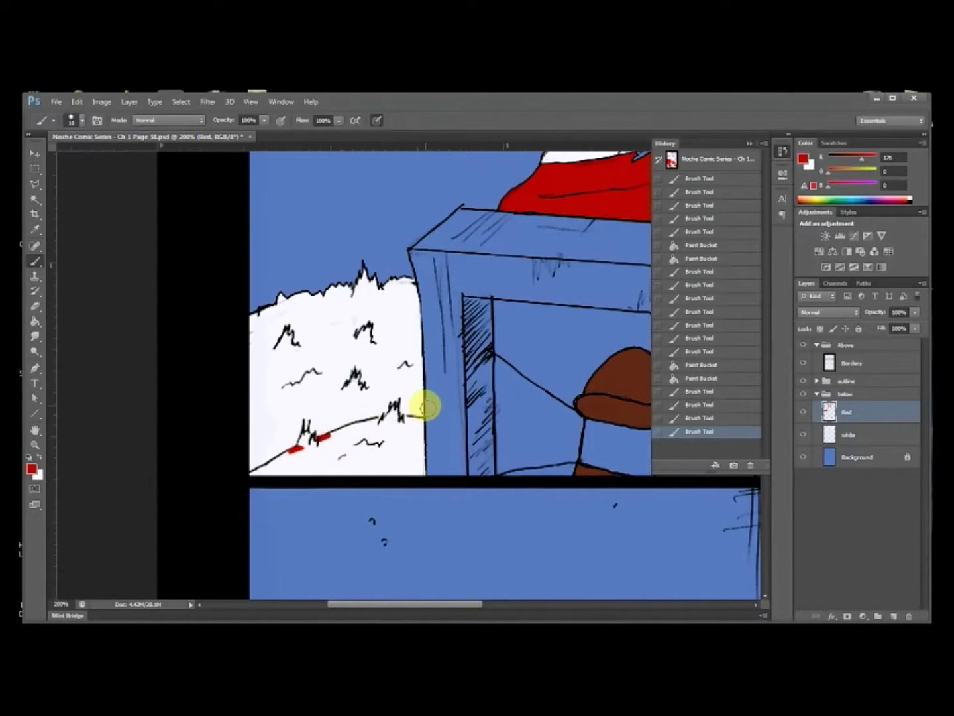
drag(409, 417, 407, 440)
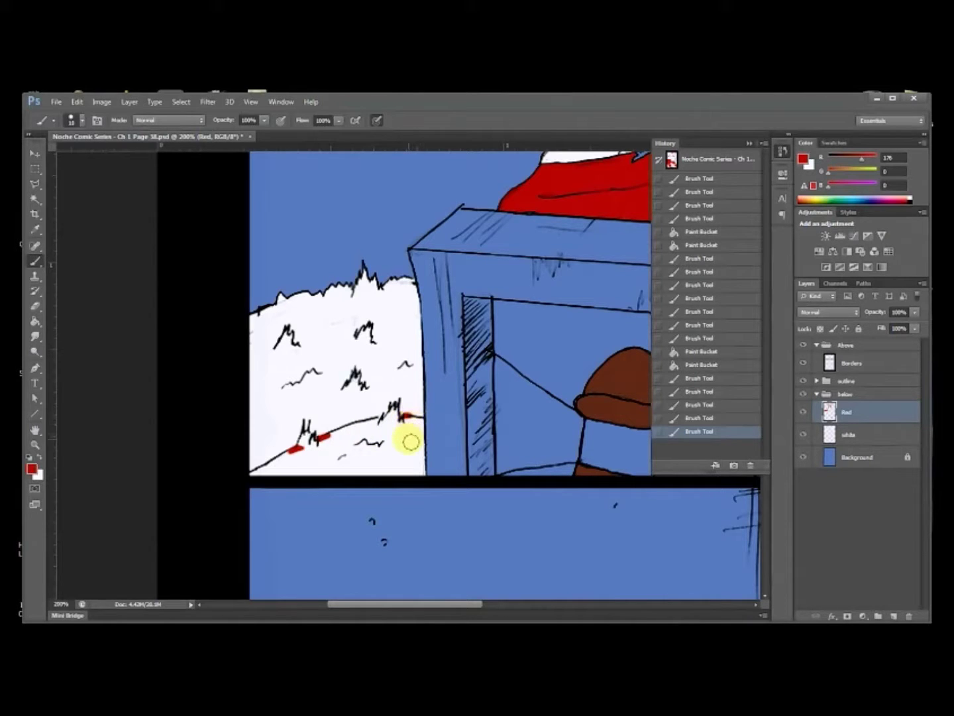
key(g)
click(391, 438)
click(407, 437)
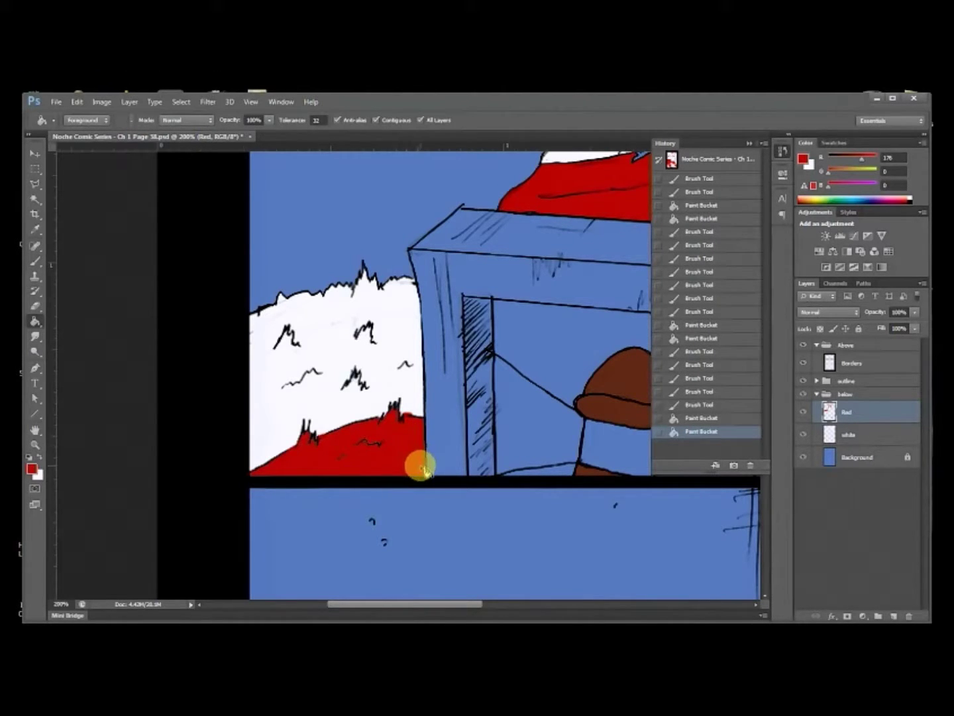
key(b)
click(422, 466)
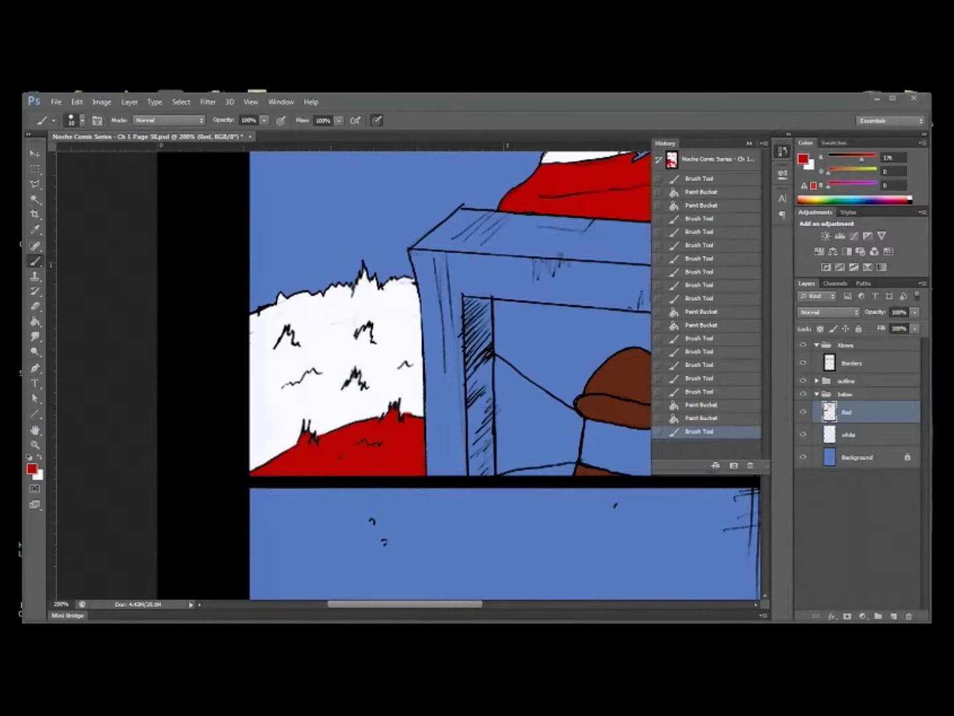
Step: On the white layer, fill the second panel's lower bed cover band white, brush over its leftover gaps, and save the file
drag(424, 460, 295, 370)
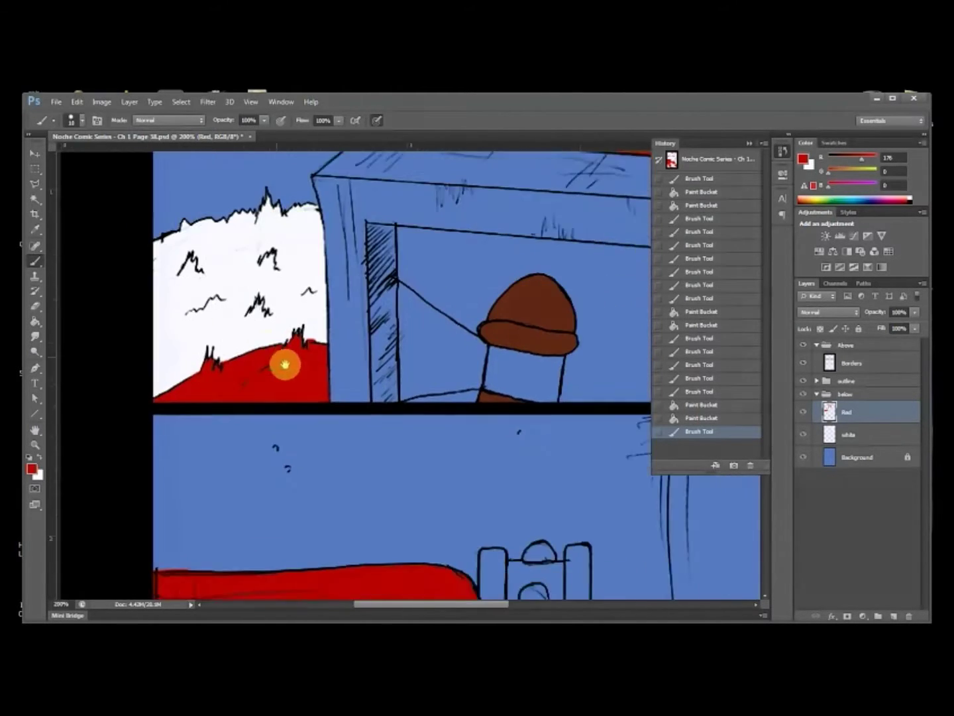
drag(386, 531, 451, 291)
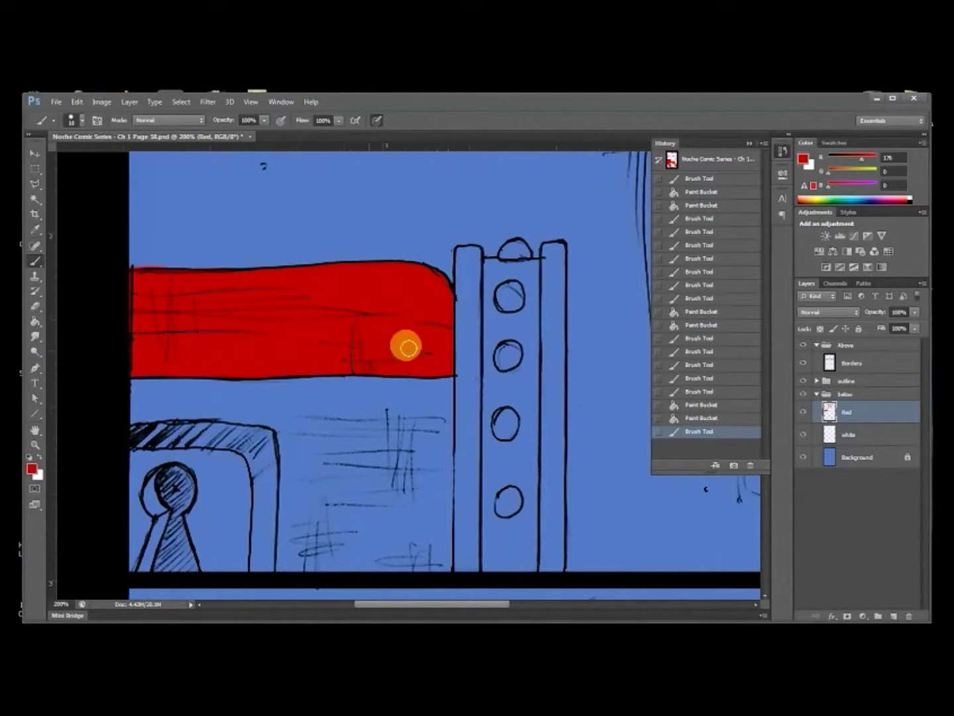
click(852, 434)
key(x)
key(g)
click(314, 392)
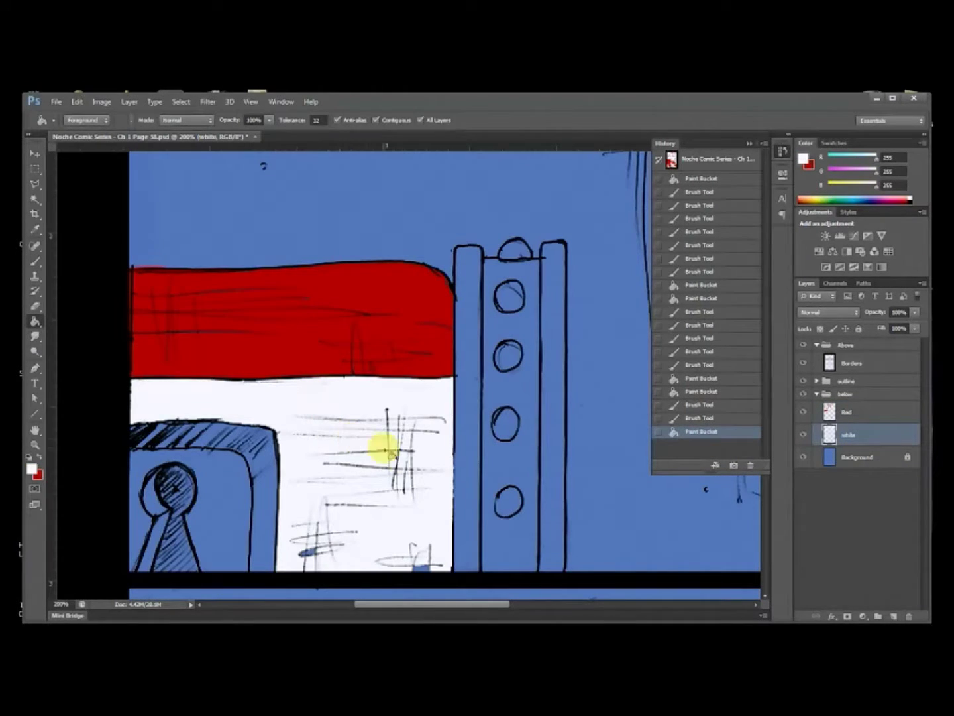
key(b)
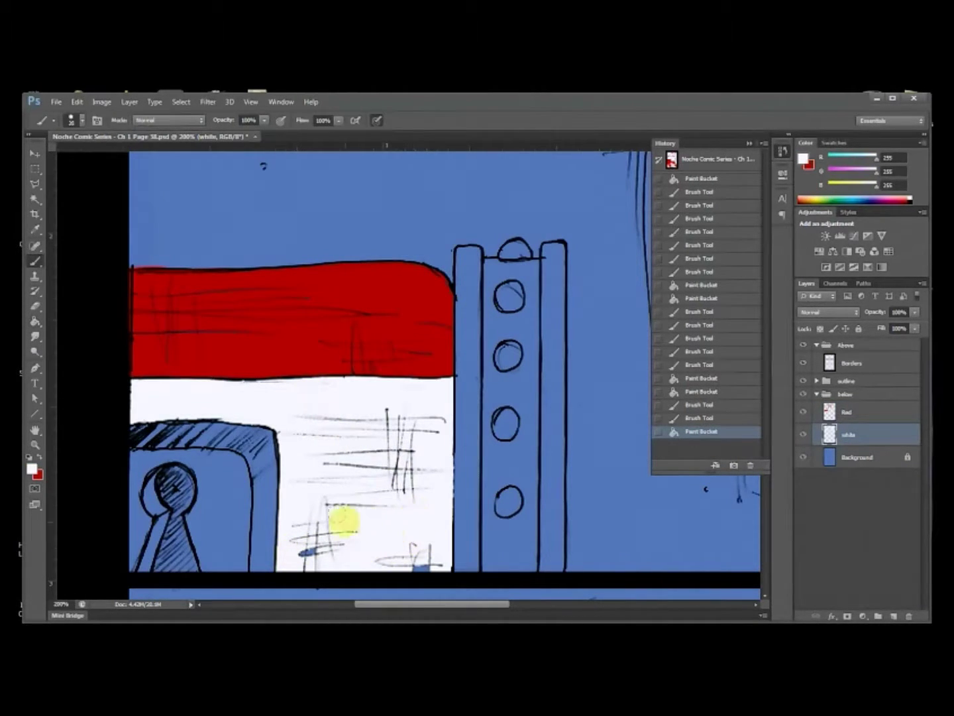
mouse_move(305, 551)
mouse_down()
mouse_move(324, 532)
mouse_move(349, 552)
mouse_move(407, 546)
mouse_move(426, 556)
mouse_up()
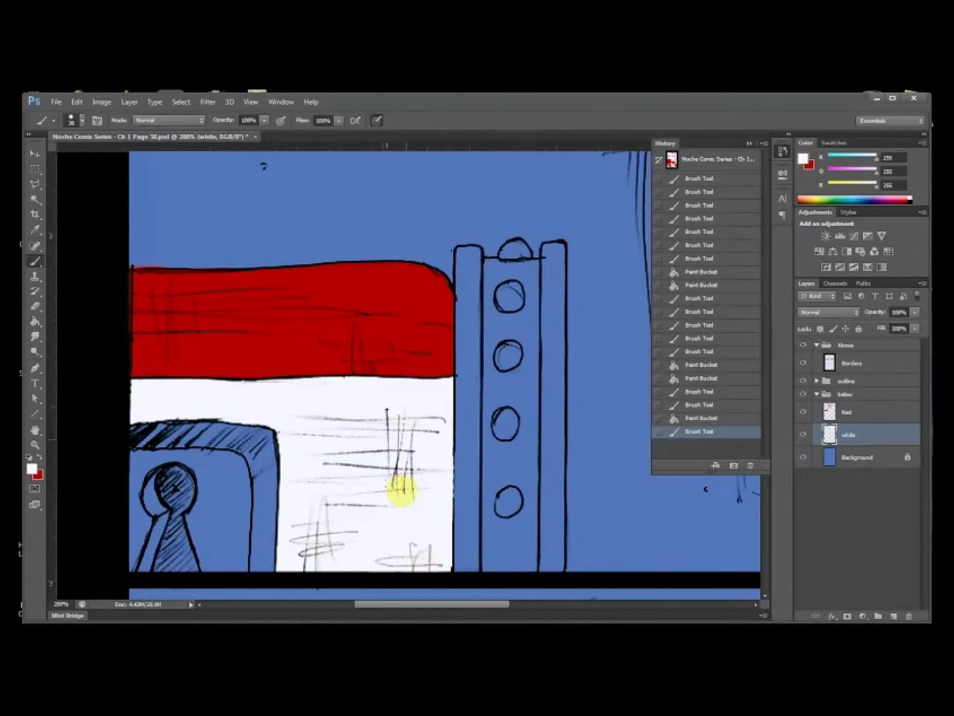
click(339, 477)
key(ctrl+s)
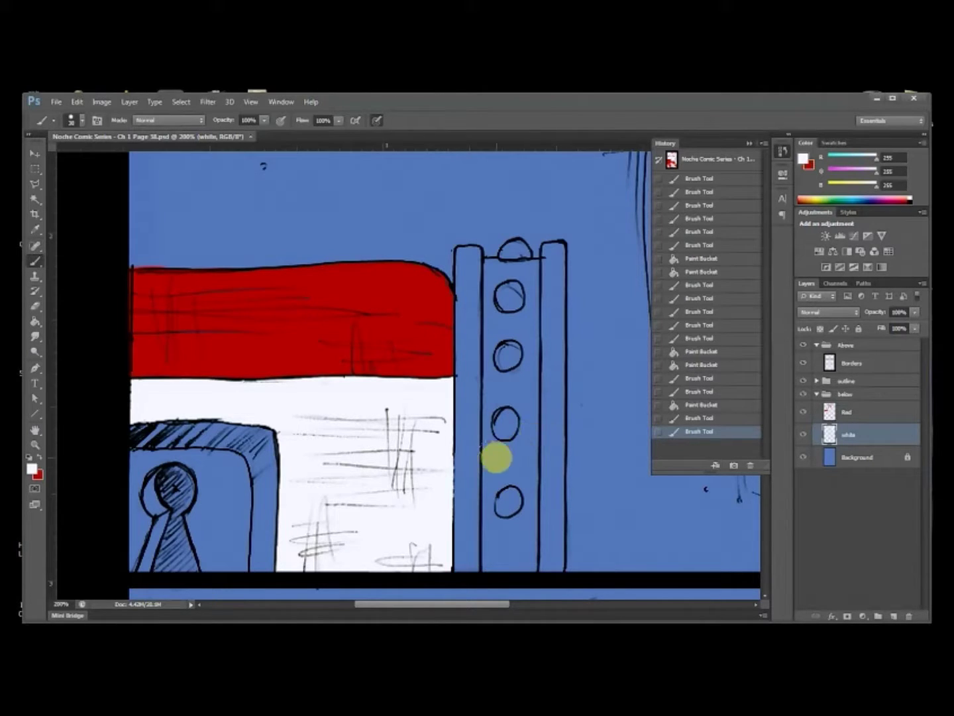
Step: Brush white into the uncoloured bands and the railing section of the second panel's lighthouse night light
drag(494, 455, 294, 470)
mouse_move(506, 432)
mouse_down()
mouse_move(468, 485)
mouse_move(565, 506)
mouse_up()
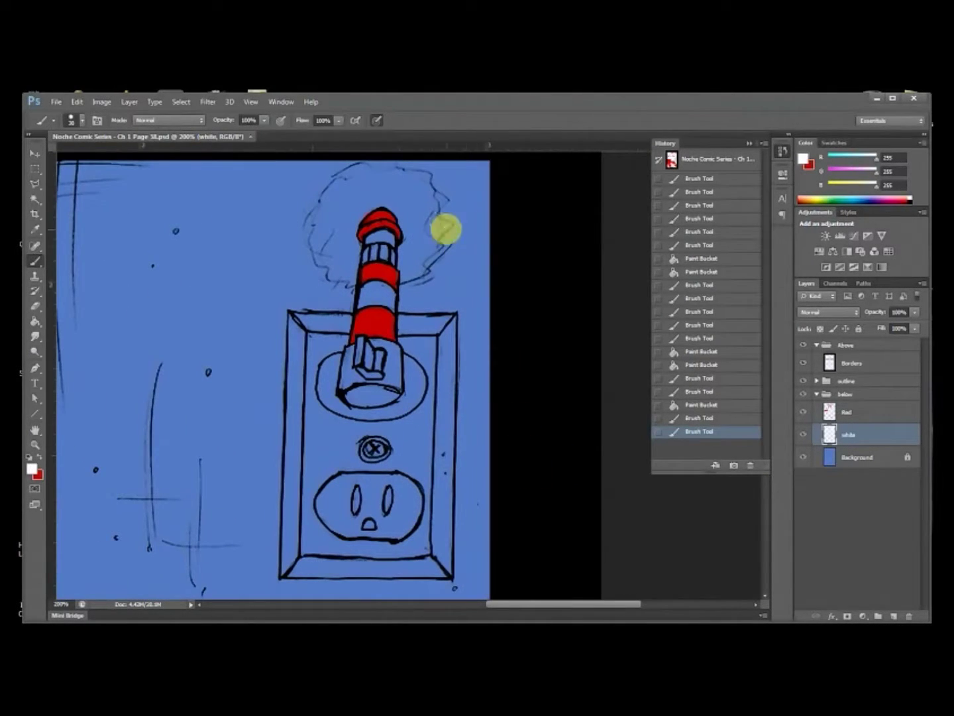
mouse_move(380, 286)
mouse_down()
mouse_move(369, 302)
mouse_move(383, 304)
mouse_up()
drag(382, 251, 373, 236)
click(373, 235)
drag(357, 468, 367, 463)
Step: Fill the second panel's wall outlet plate, its bevelled edges and the socket faces with white
key(g)
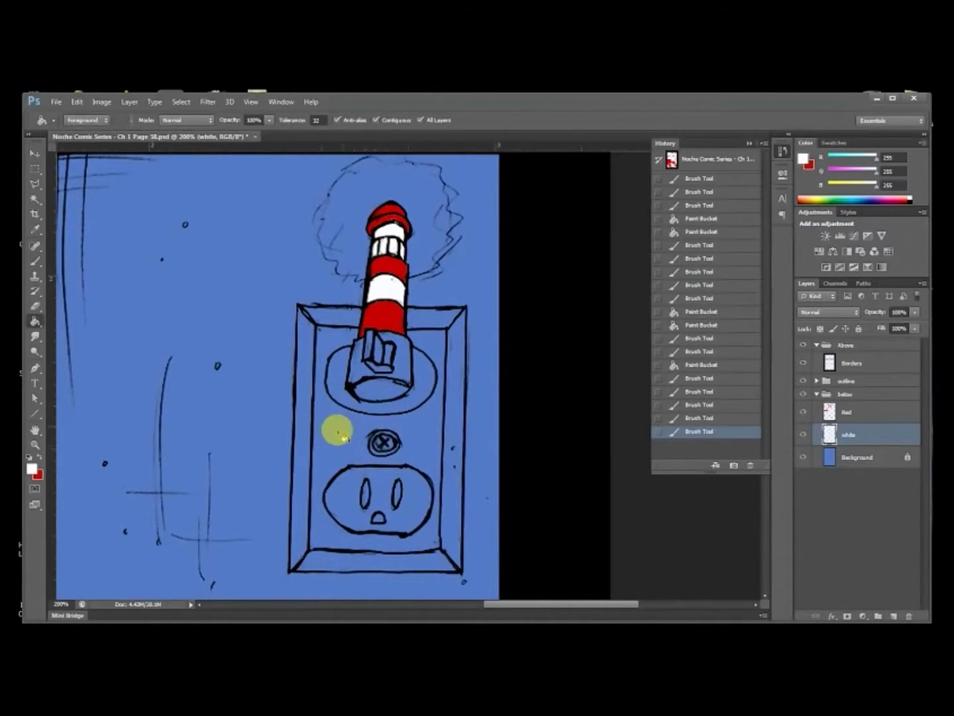
click(341, 433)
click(337, 371)
click(299, 345)
click(342, 314)
click(440, 319)
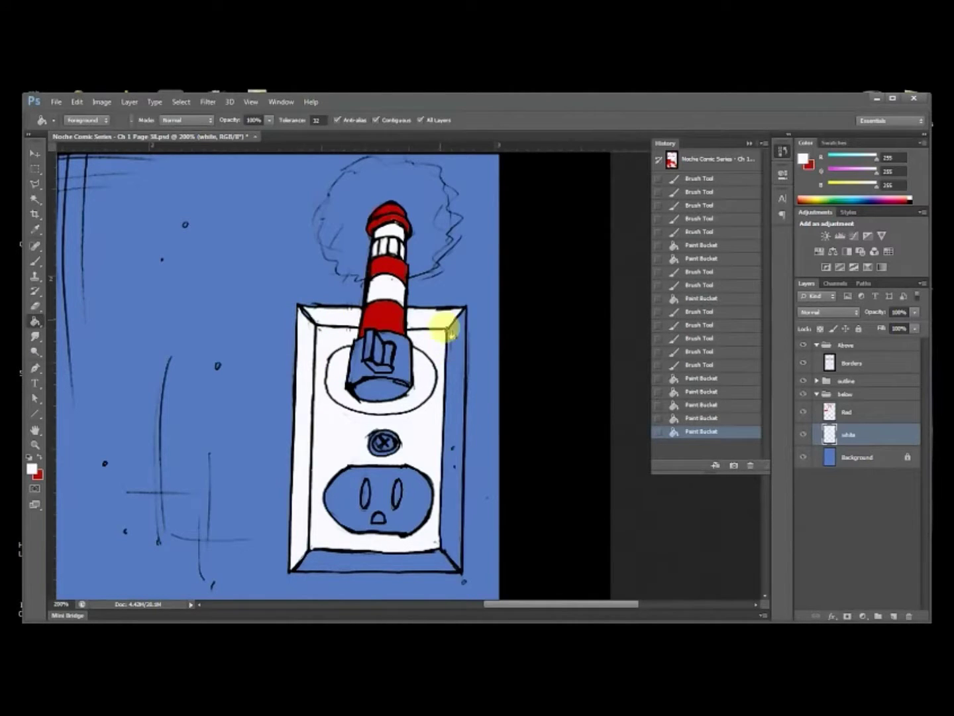
click(376, 554)
click(388, 492)
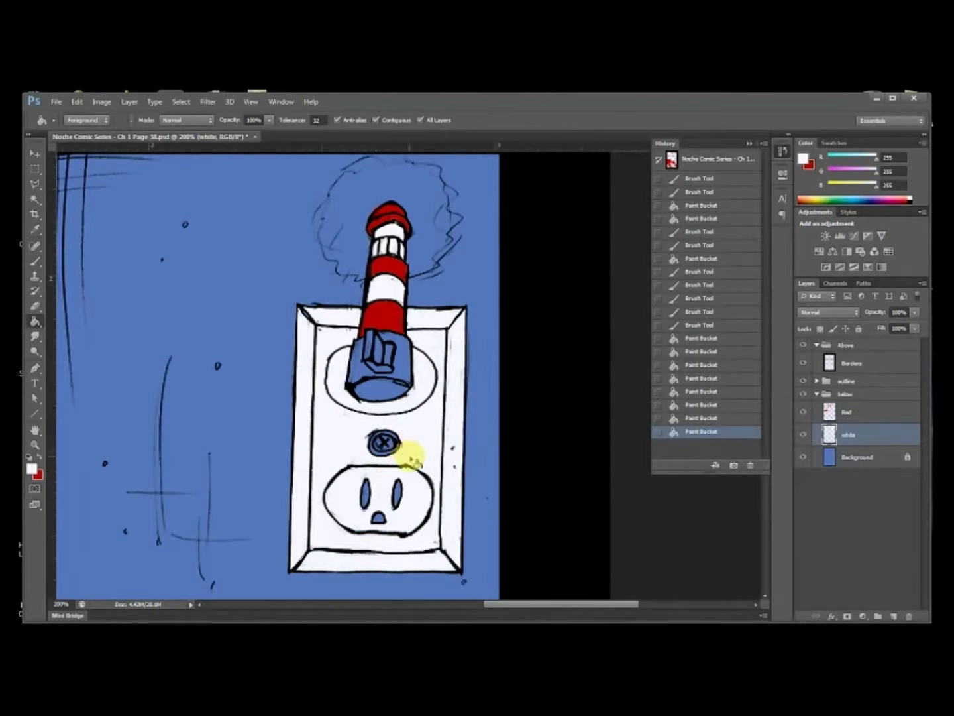
Step: Brush white over the screw and socket slots of the second panel's wall outlet
key(b)
mouse_move(396, 446)
mouse_down()
mouse_move(384, 444)
mouse_move(391, 514)
mouse_move(688, 340)
mouse_move(748, 282)
mouse_up()
click(431, 443)
key(ctrl+minus)
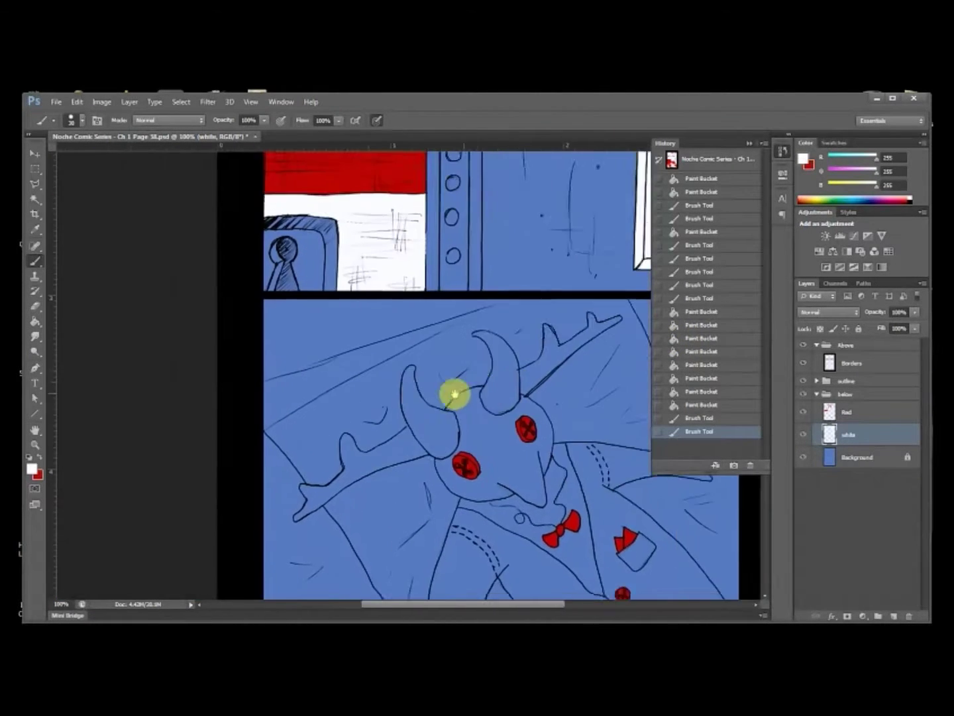
Step: Fill the sheet area beneath the third panel's lower antler with white and undo the extra white fill over the upper bedding and wall
drag(486, 393, 405, 378)
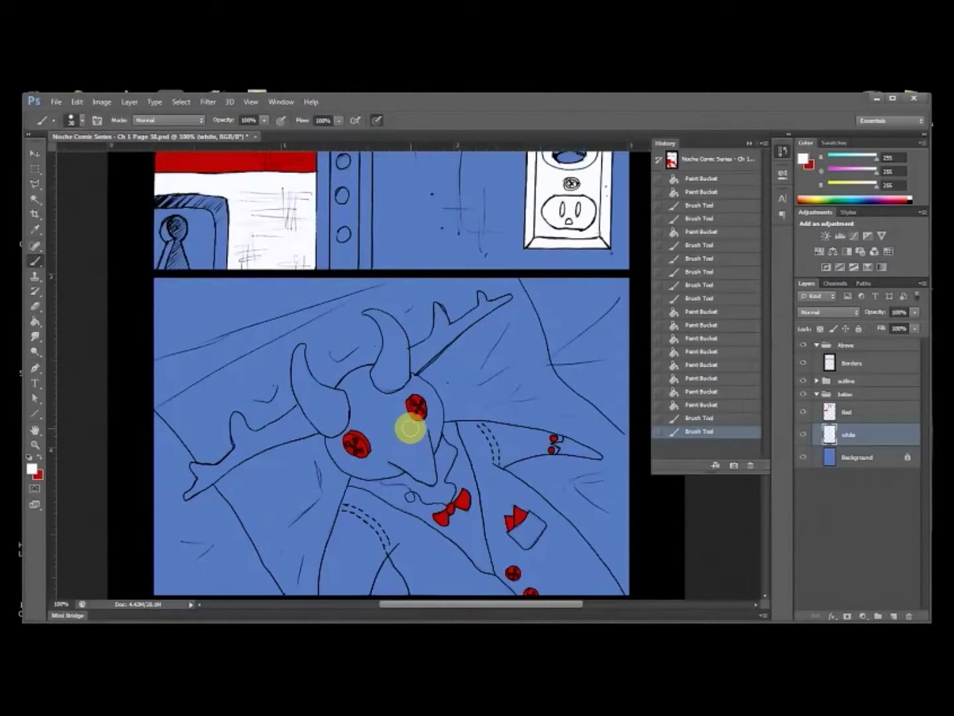
click(317, 456)
click(475, 379)
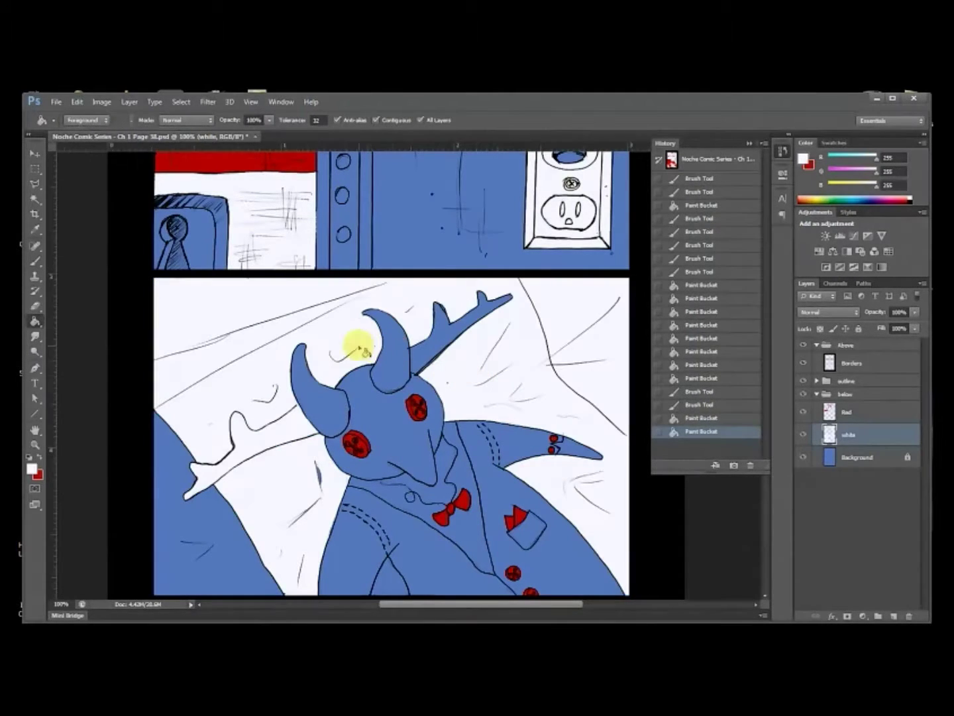
key(ctrl+z)
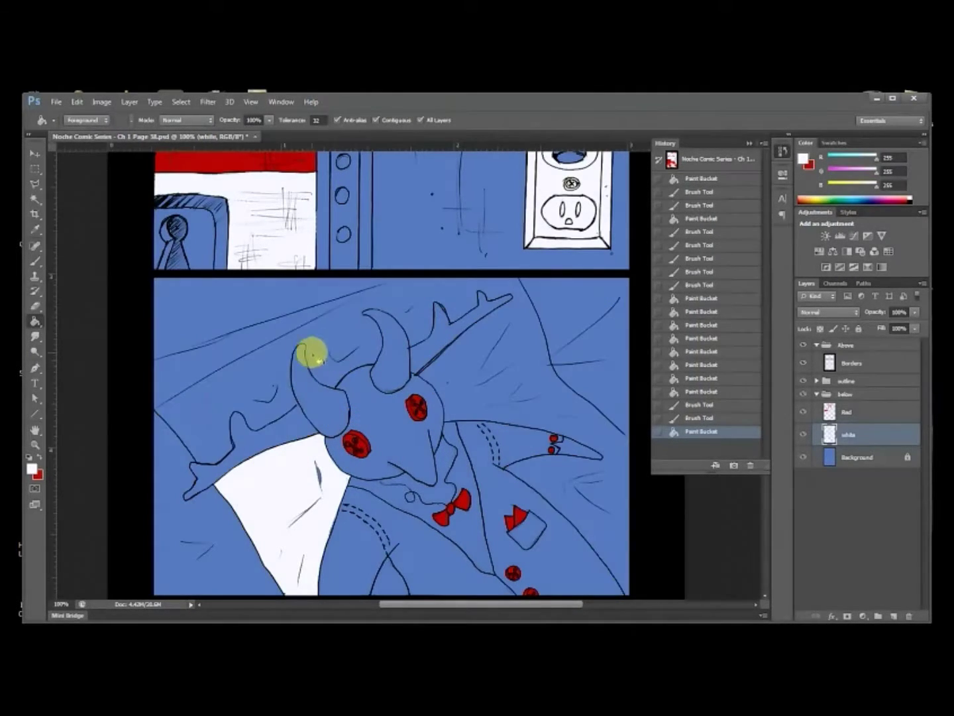
Step: Brush white across the line gap at the pillow's upper edge in the third panel and fill the remaining bedding sections with white
scroll(359, 342, up, 2)
key(b)
drag(369, 325, 401, 310)
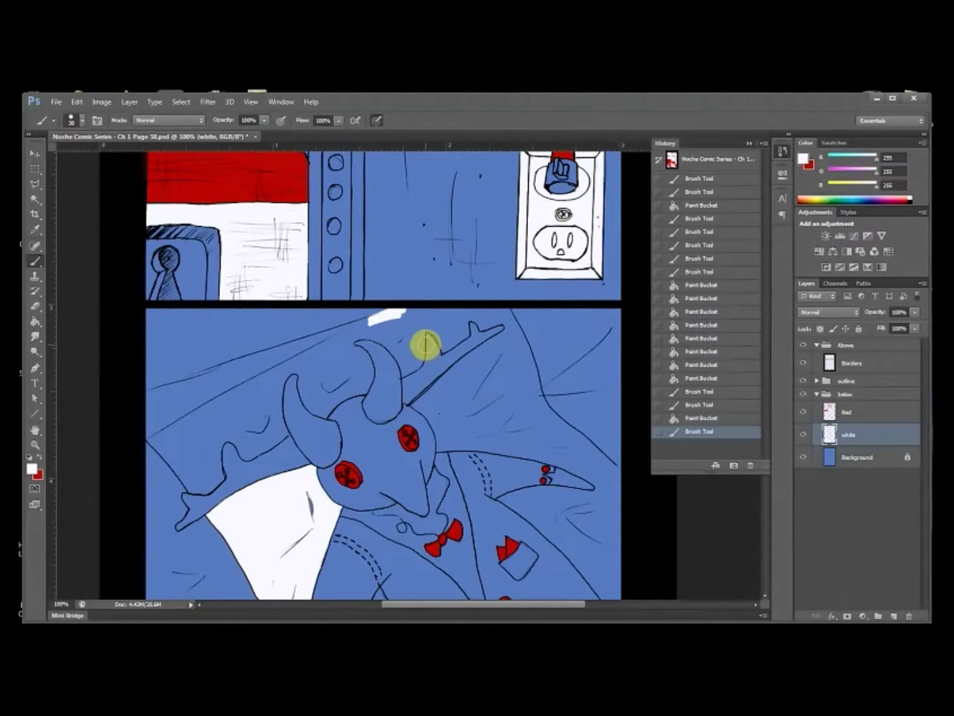
key(g)
click(421, 321)
drag(518, 407, 454, 398)
drag(373, 444, 451, 415)
Step: Brush white over the leftover spot on the third panel's sheet and erase the white spill beside the figure's lower button eye
key(b)
mouse_move(310, 446)
mouse_down()
mouse_move(313, 492)
mouse_move(295, 513)
mouse_move(301, 450)
mouse_up()
key(e)
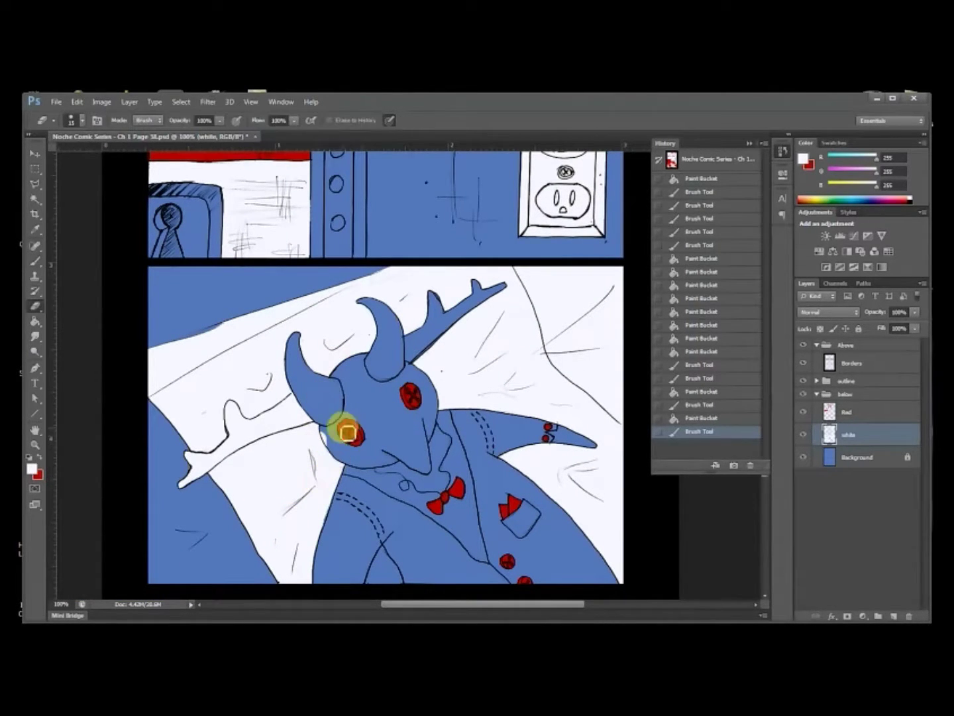
click(329, 436)
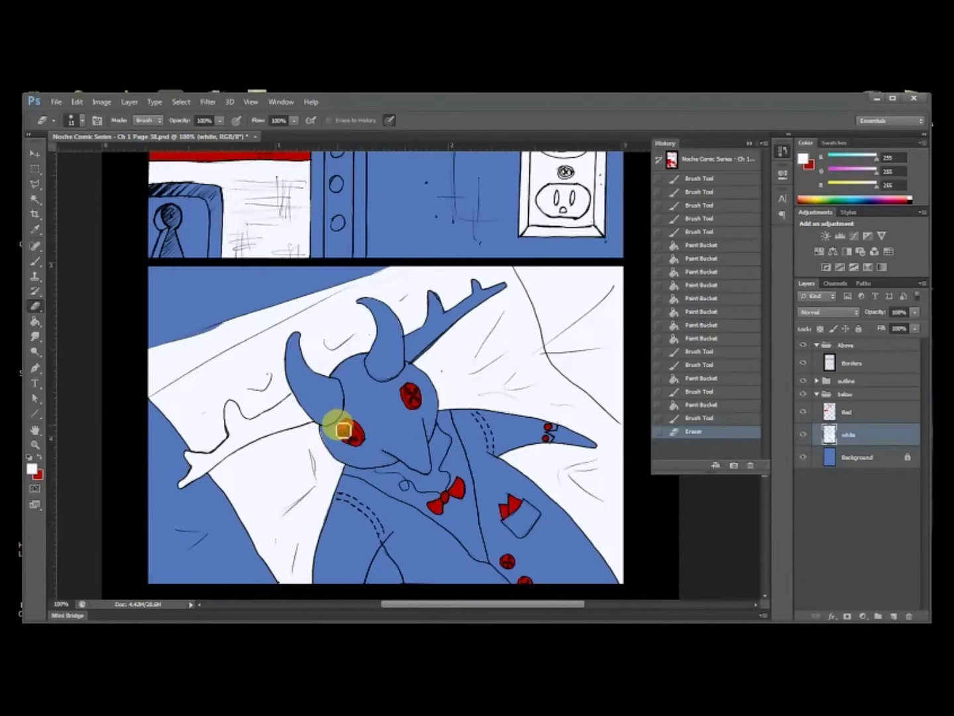
Step: On the Red layer, brush red over the blanket's line gap at the third panel's border and fill both blanket corners with red
scroll(570, 352, right, 2)
click(855, 413)
key(b)
key(x)
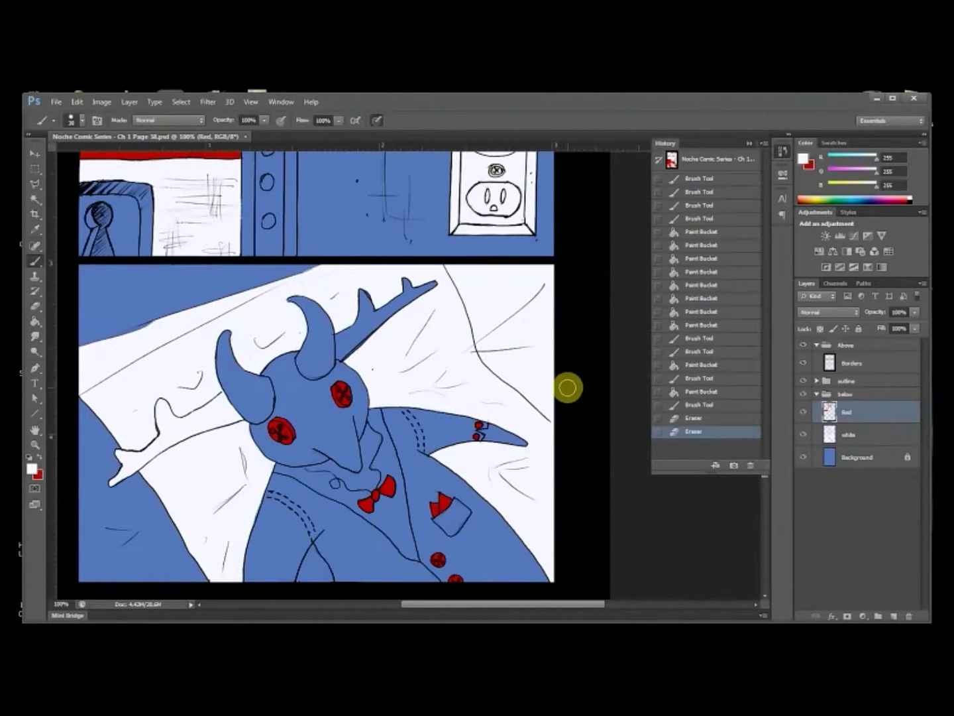
drag(545, 416, 552, 422)
key(g)
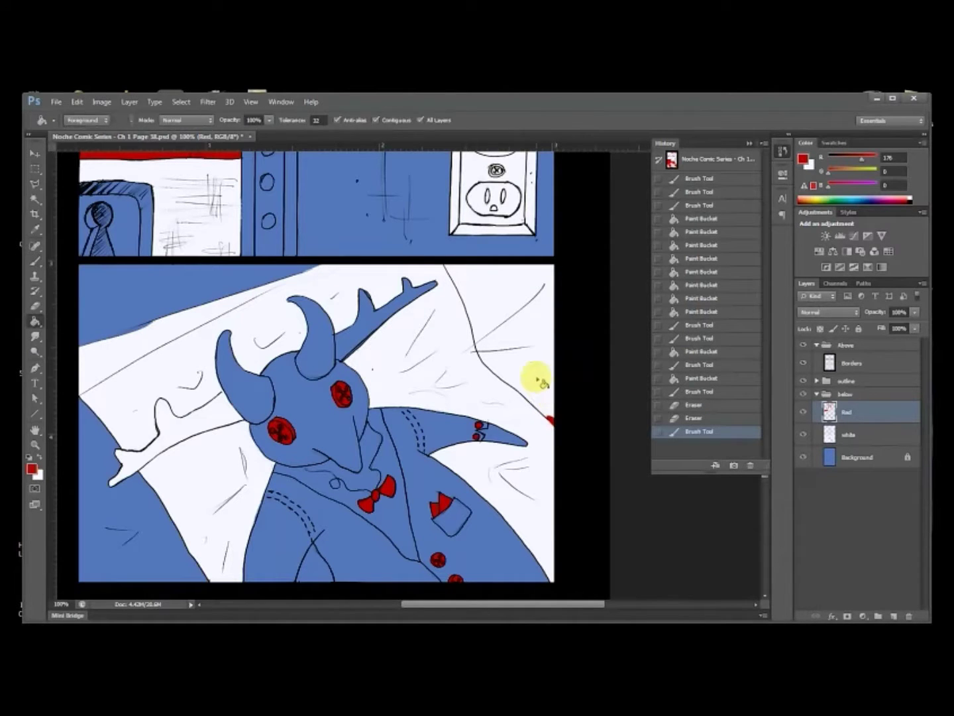
click(523, 338)
click(526, 375)
mouse_move(223, 453)
mouse_down()
mouse_move(499, 383)
mouse_move(322, 449)
mouse_up()
click(368, 438)
mouse_move(533, 384)
mouse_down()
mouse_move(490, 420)
mouse_move(558, 344)
mouse_up()
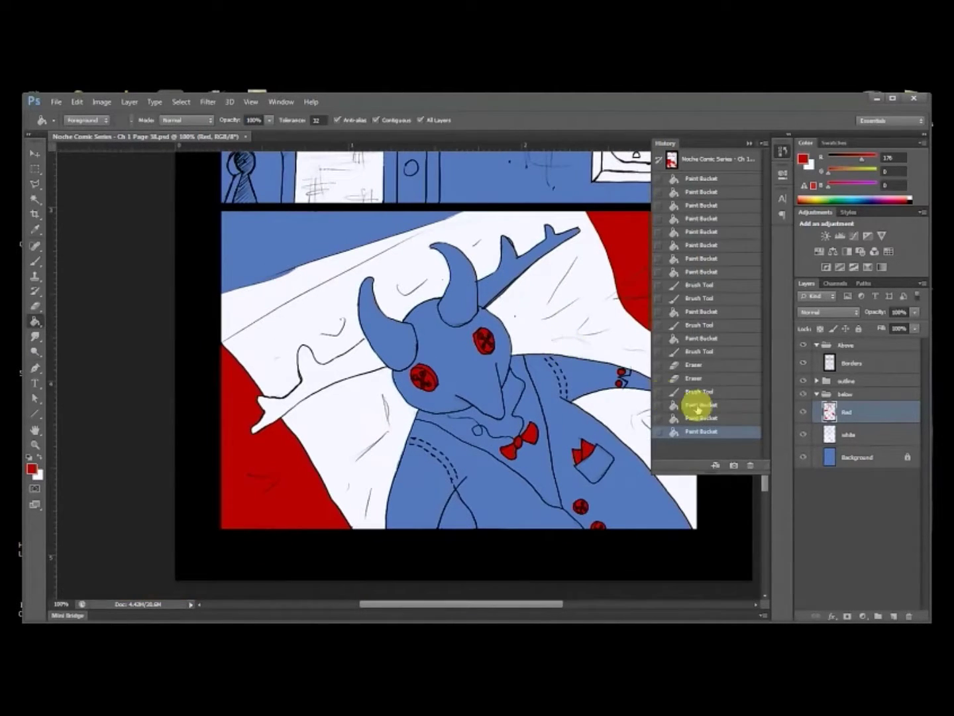
Step: On the white layer, fill the gap between the figure's lower arm and torso in the third panel with white
key(x)
click(848, 435)
click(458, 510)
drag(581, 373, 464, 451)
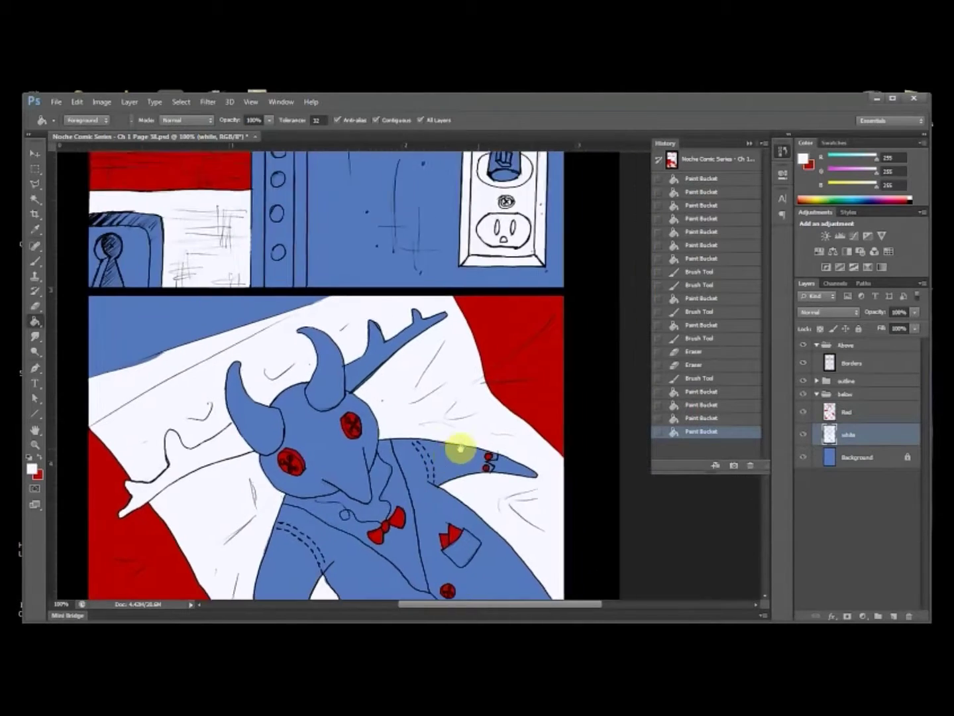
Step: On the Red layer, fill and brush the leftover slivers beside the gathered white drape in the first panel with red
key(ctrl+minus)
key(ctrl+minus)
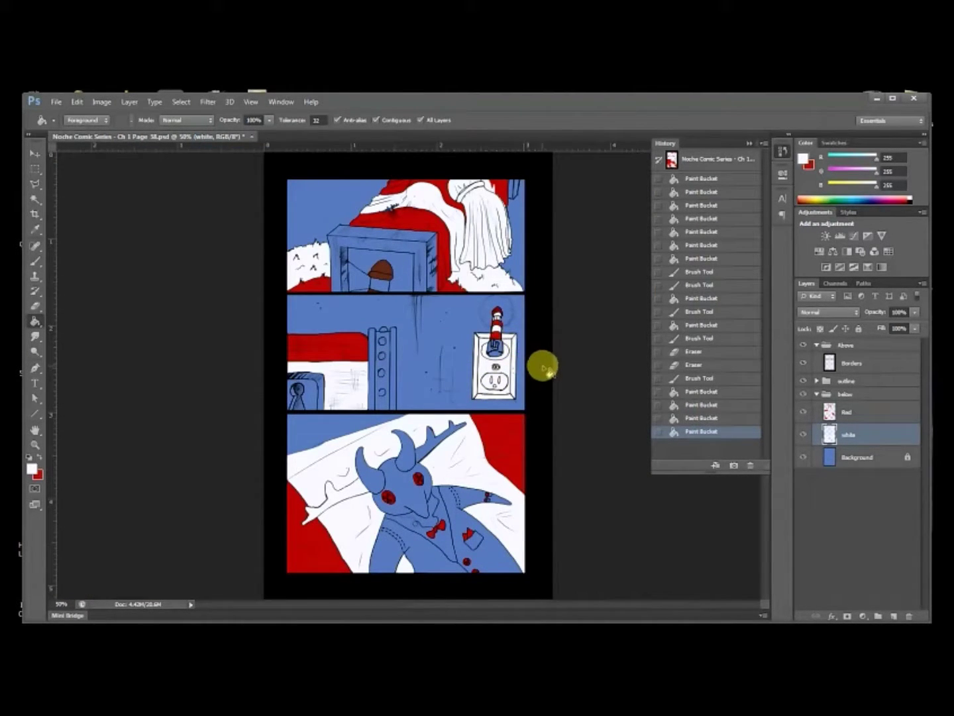
scroll(542, 368, up, 4)
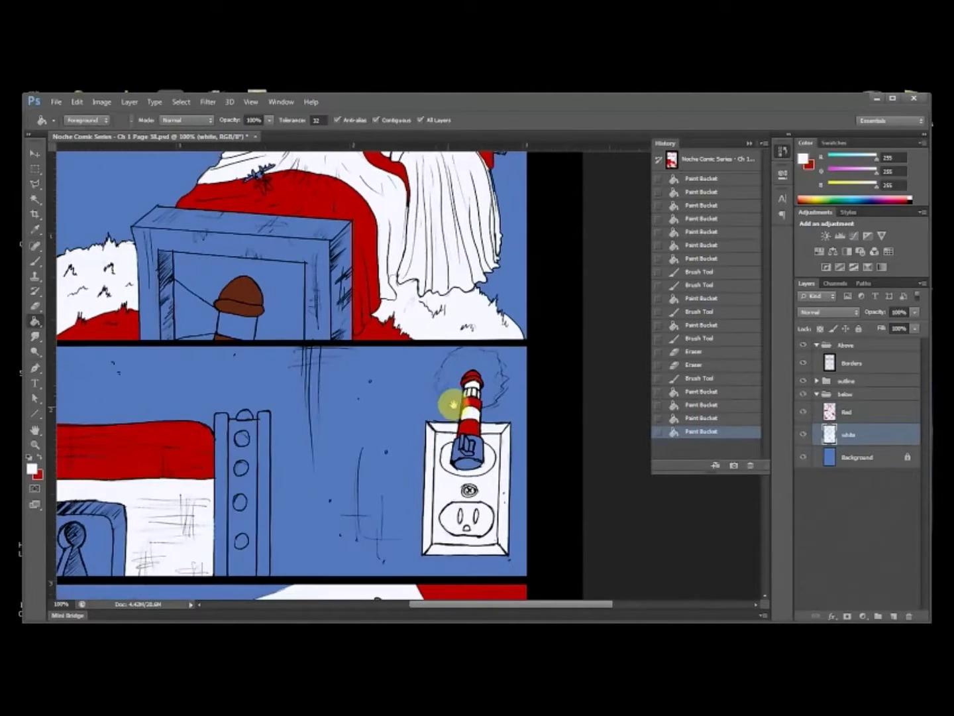
drag(551, 332, 474, 458)
click(848, 412)
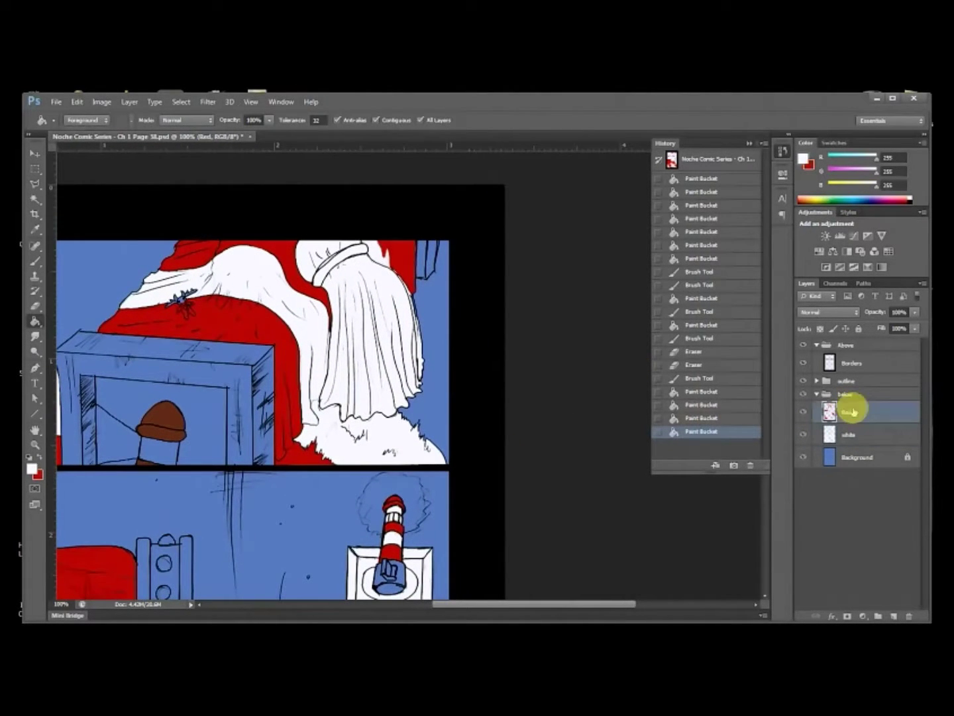
key(x)
click(383, 254)
click(378, 250)
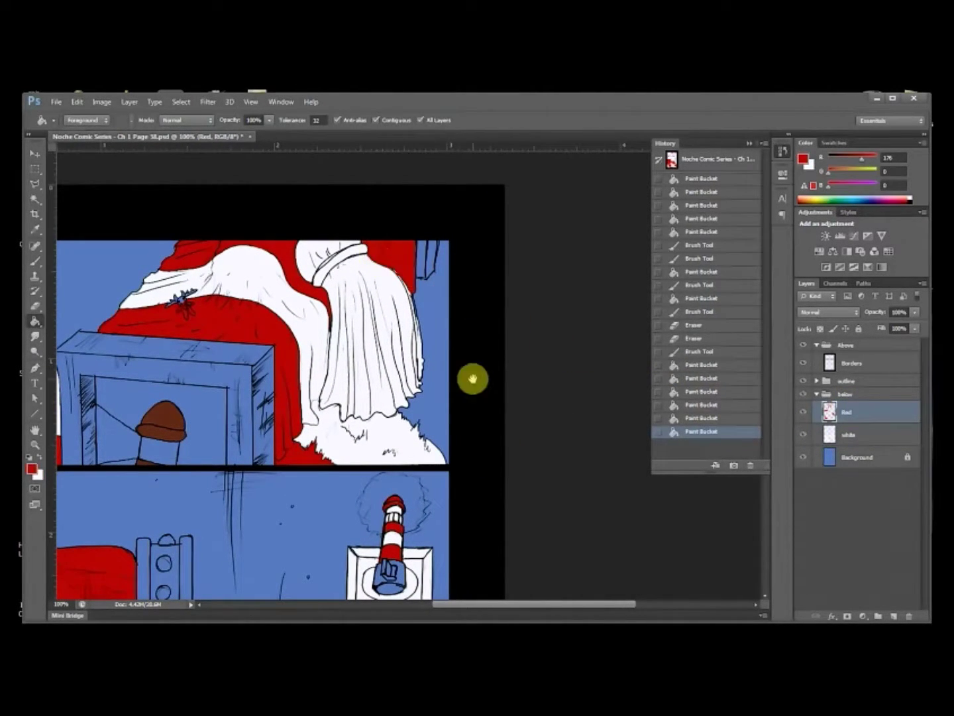
drag(429, 411, 486, 358)
key(b)
mouse_move(435, 193)
mouse_down()
mouse_move(457, 367)
mouse_move(486, 283)
mouse_up()
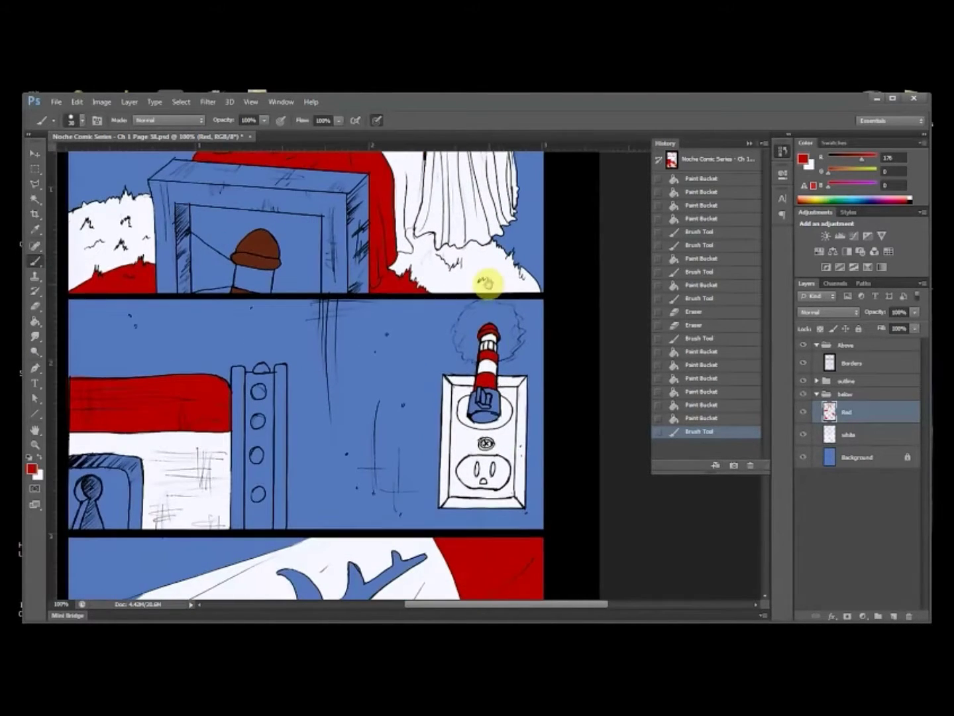
Step: On the white layer, brush white over the base of the second panel's lighthouse night light and save the file
click(849, 434)
key(x)
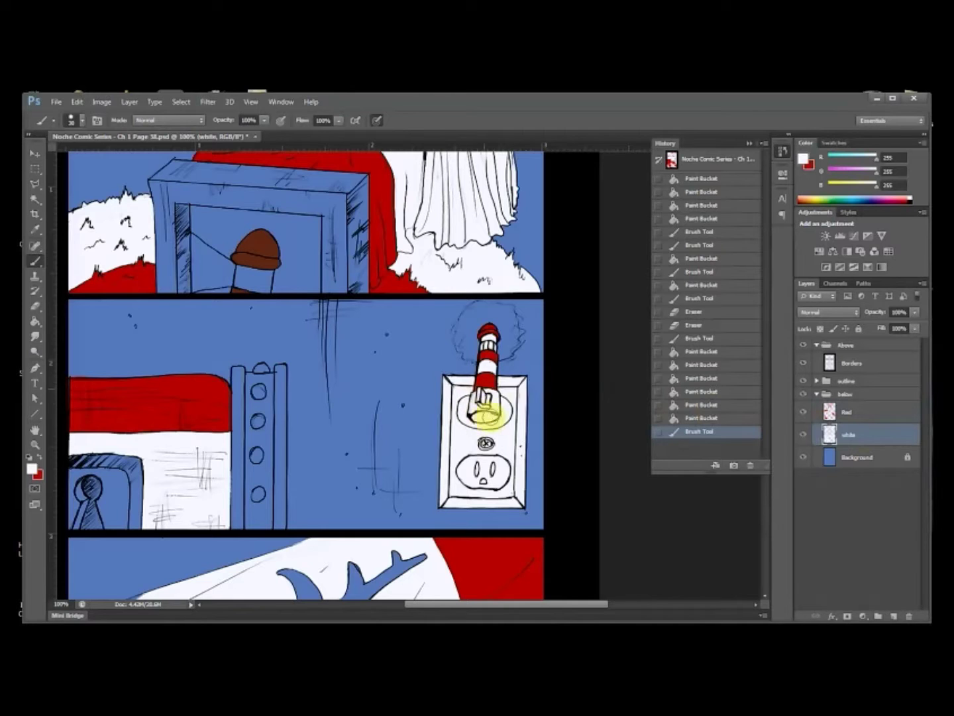
drag(515, 383, 519, 402)
mouse_move(439, 443)
mouse_down()
mouse_move(544, 367)
mouse_move(599, 346)
mouse_up()
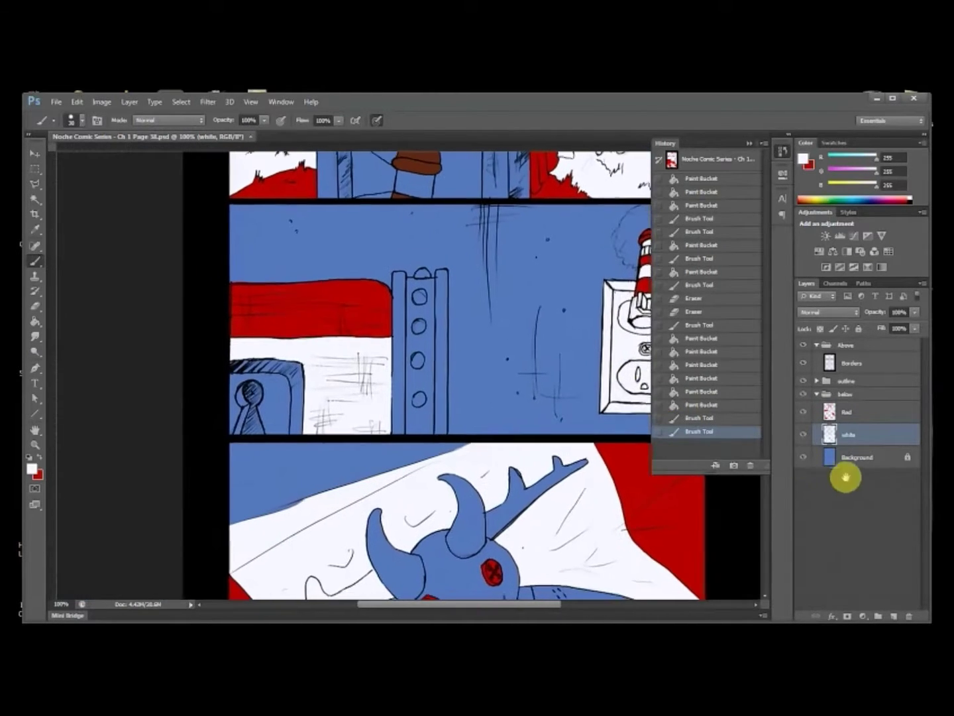
Step: Add a new layer named Gold directly above the Background layer and save the file
click(854, 459)
click(893, 617)
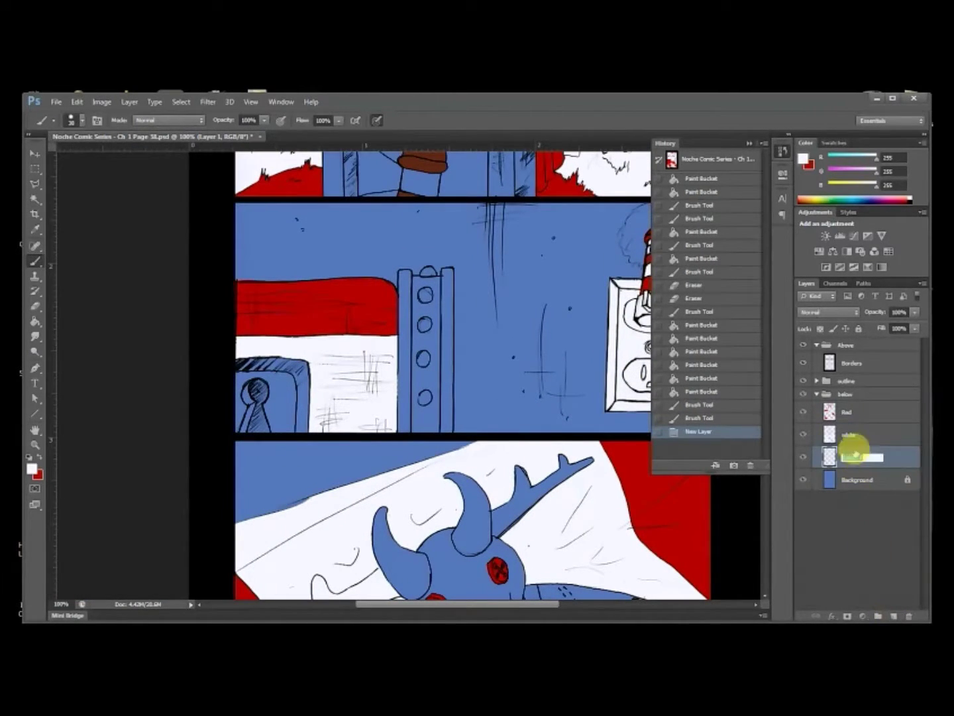
text(Gold)
key(Return)
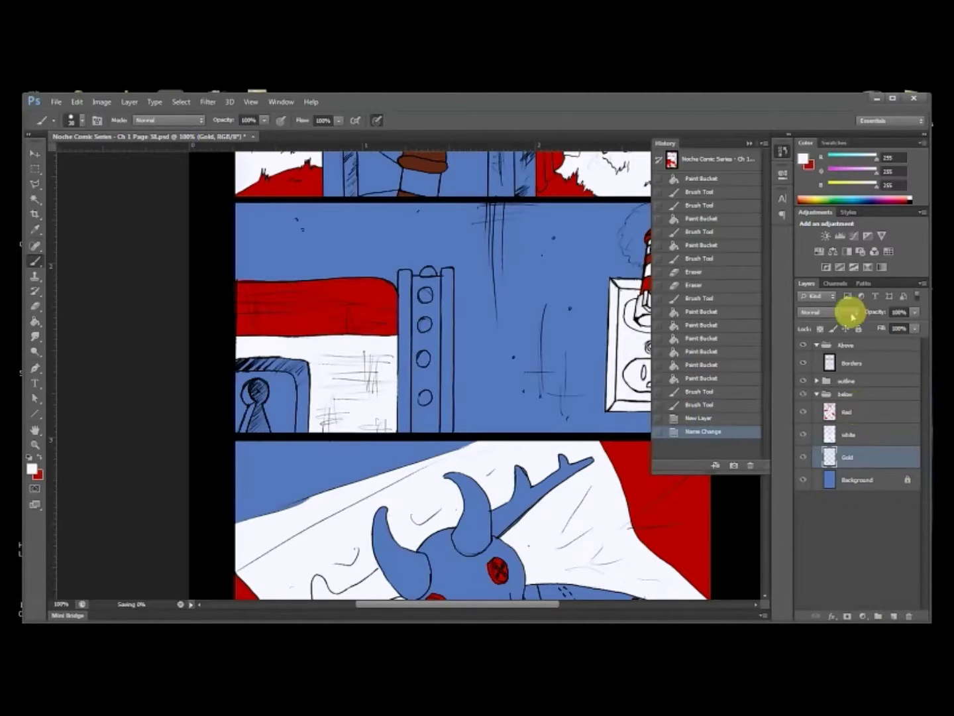
Step: Set the foreground colour to a golden orange with RGB values 255, 132, 0
key(x)
click(803, 159)
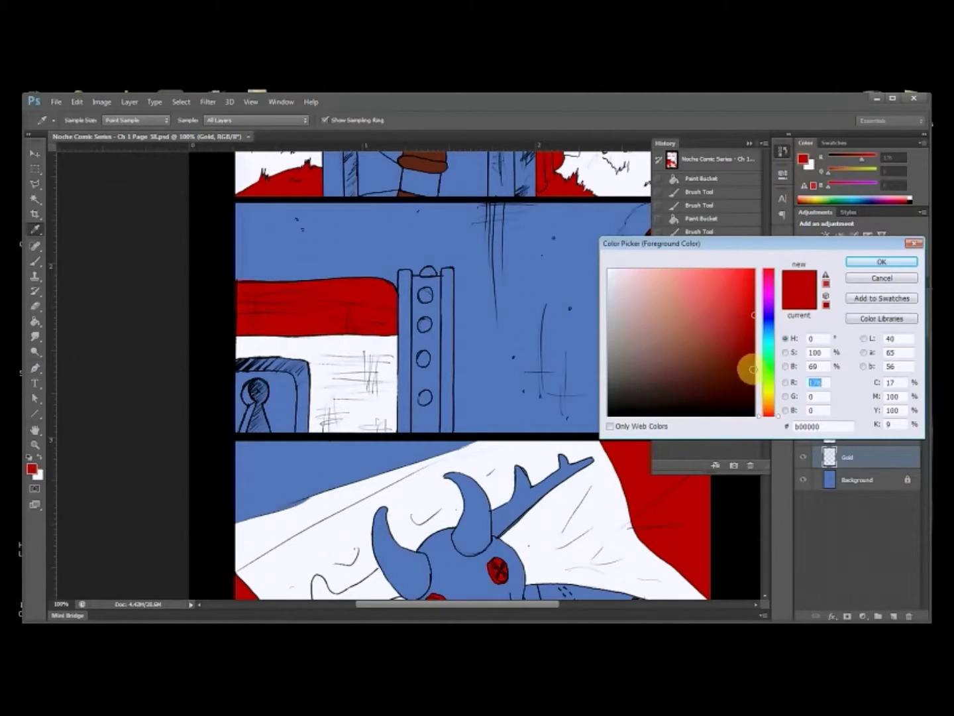
drag(771, 404, 769, 400)
drag(720, 315, 755, 269)
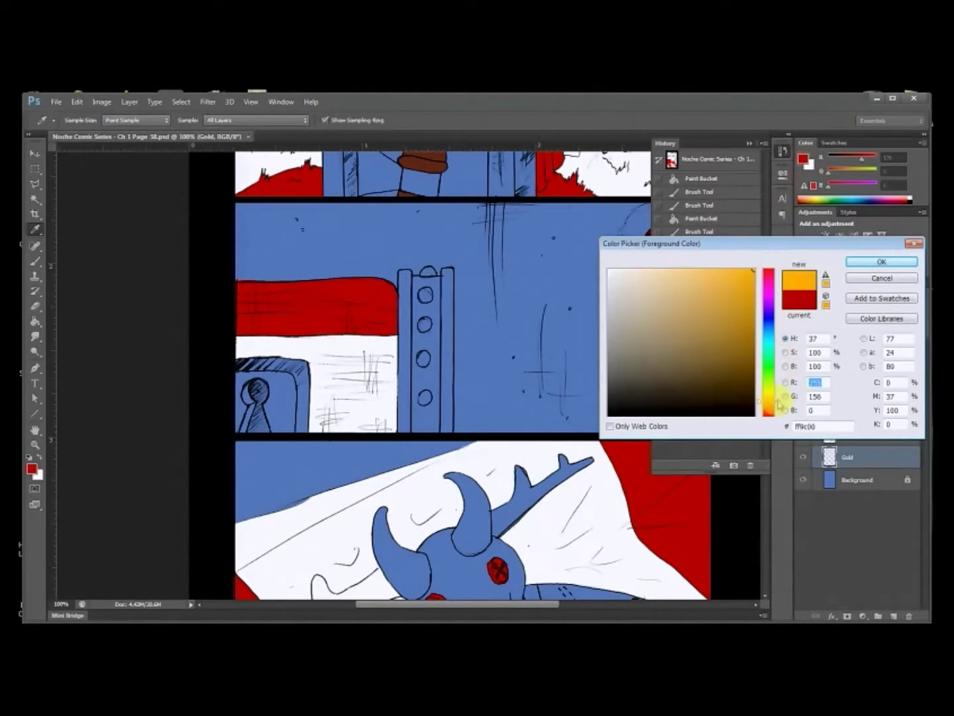
click(873, 259)
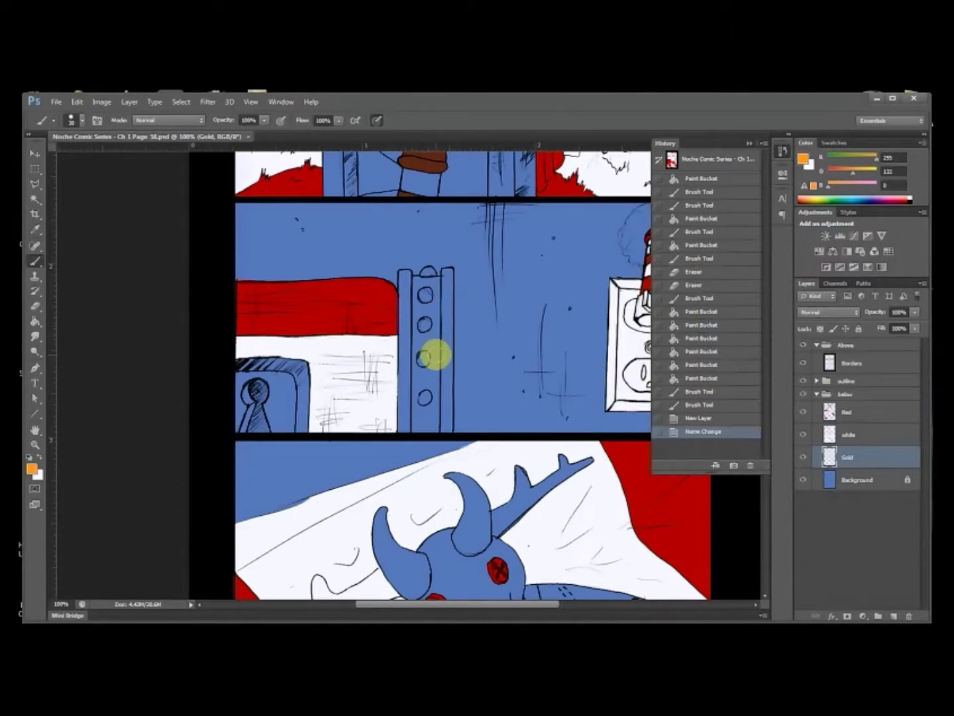
Step: Fill the second panel's bedpost, including its side rails, round studs and top knob, with gold and brush over the leftover gaps
key(g)
click(404, 335)
click(445, 345)
click(271, 629)
click(271, 629)
click(425, 397)
click(426, 359)
click(425, 325)
click(425, 294)
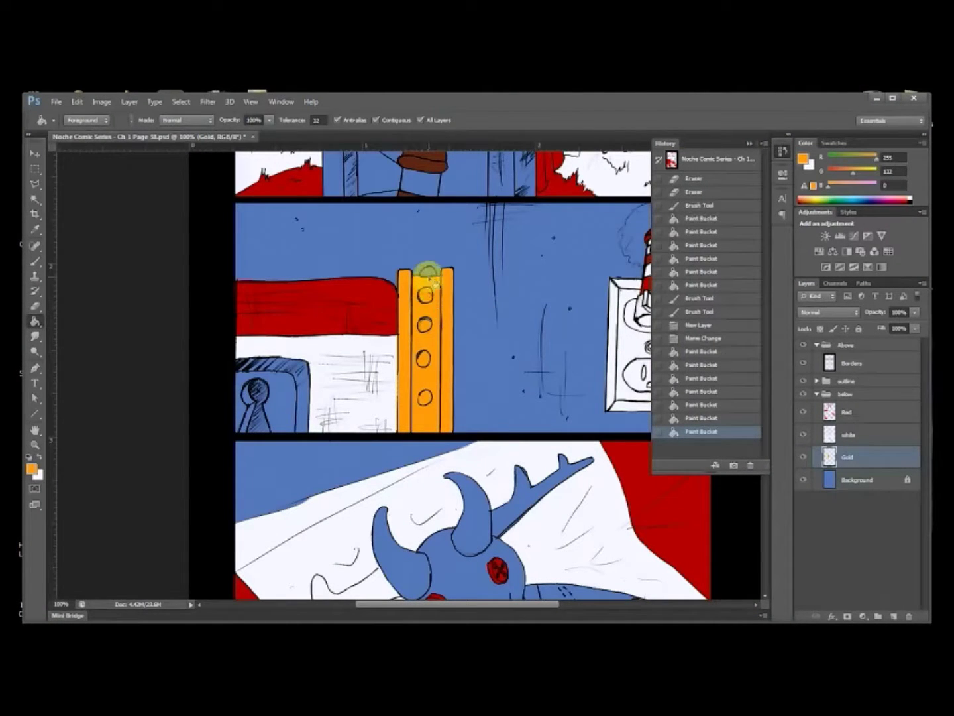
click(427, 271)
key(b)
click(420, 364)
Step: Fill the keyhole plate and its bevelled rim in the second panel with gold and brush over the uncoloured hatching
key(g)
click(296, 402)
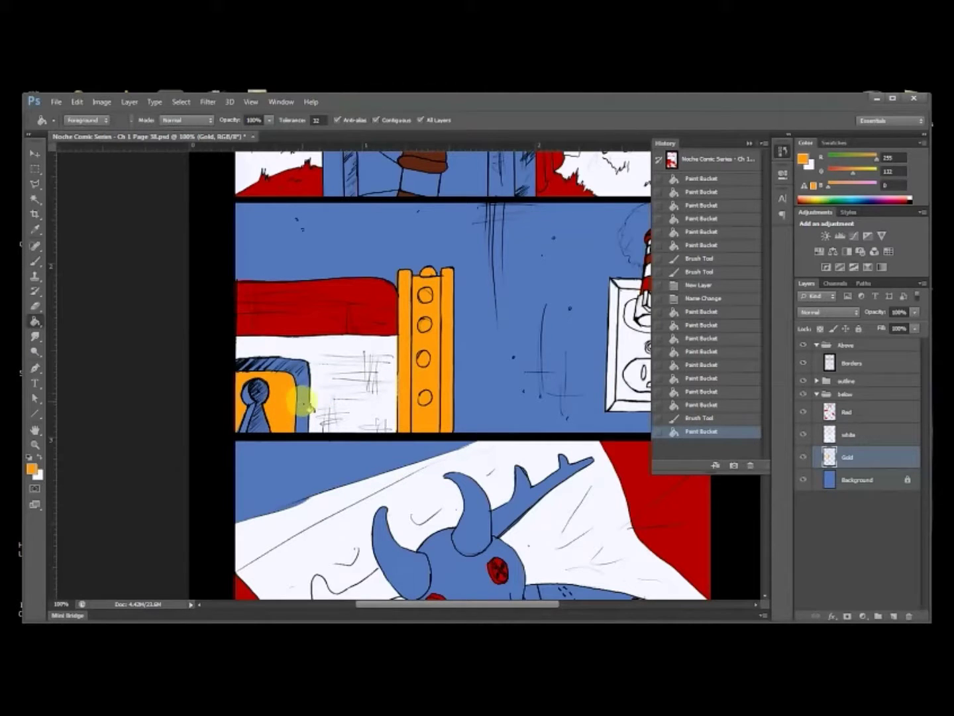
click(285, 368)
key(b)
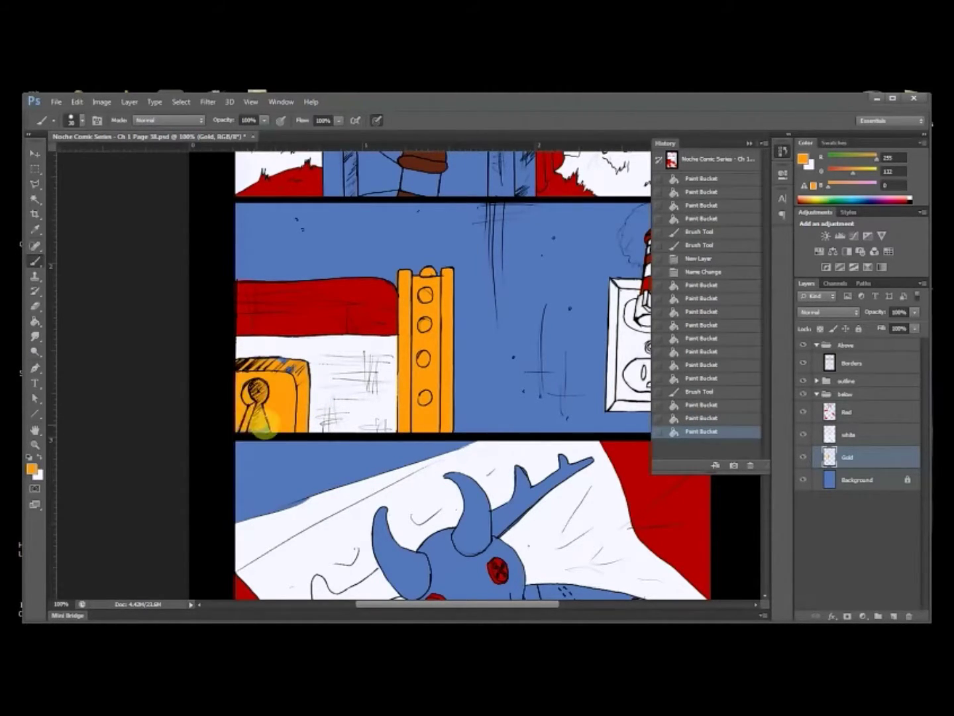
click(289, 372)
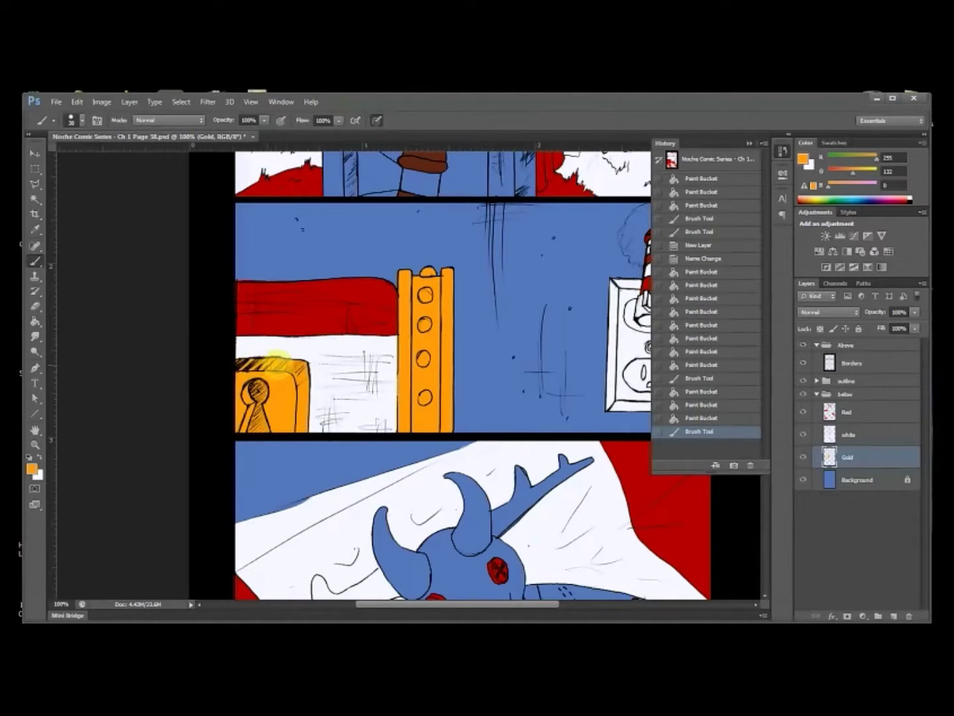
Step: Save the file and add a new layer named Brown above the Gold layer
drag(483, 391, 438, 250)
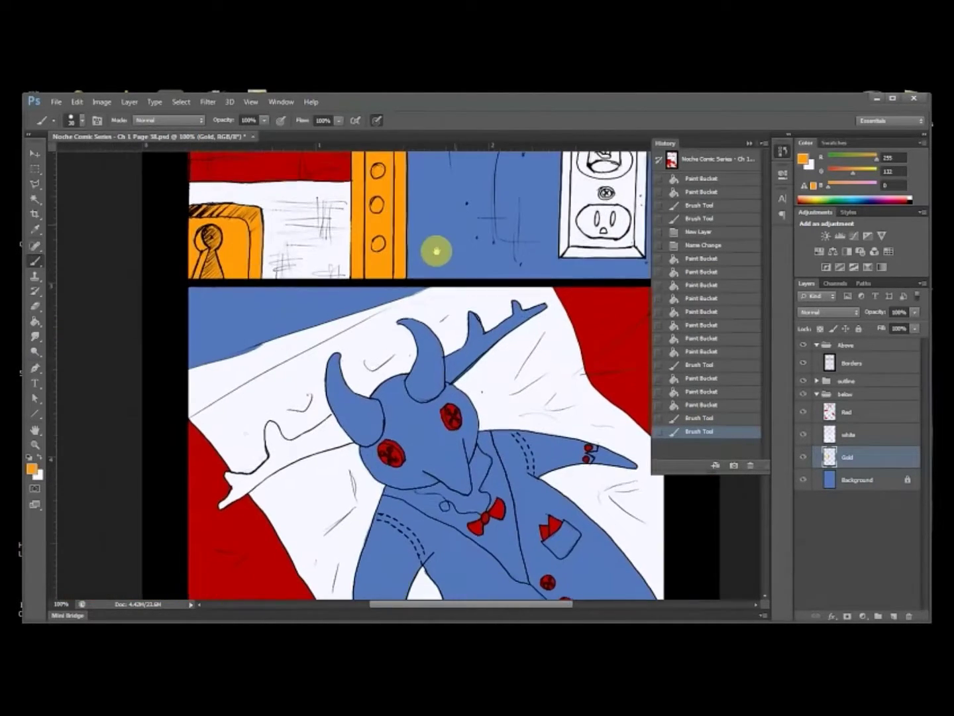
drag(491, 343, 535, 457)
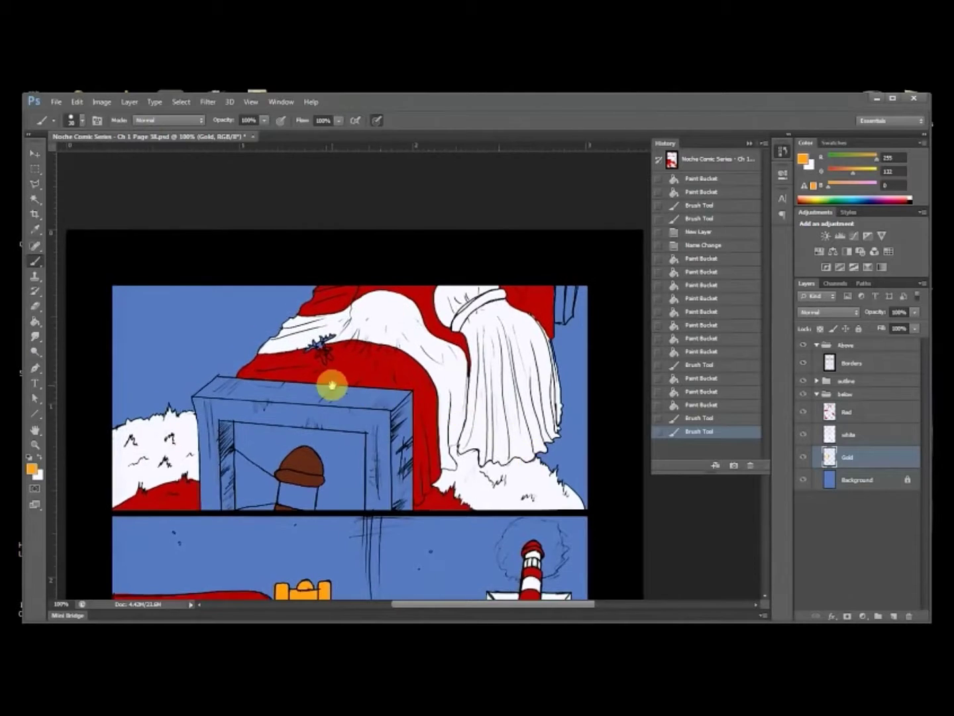
drag(332, 386, 358, 324)
scroll(375, 457, down, 5)
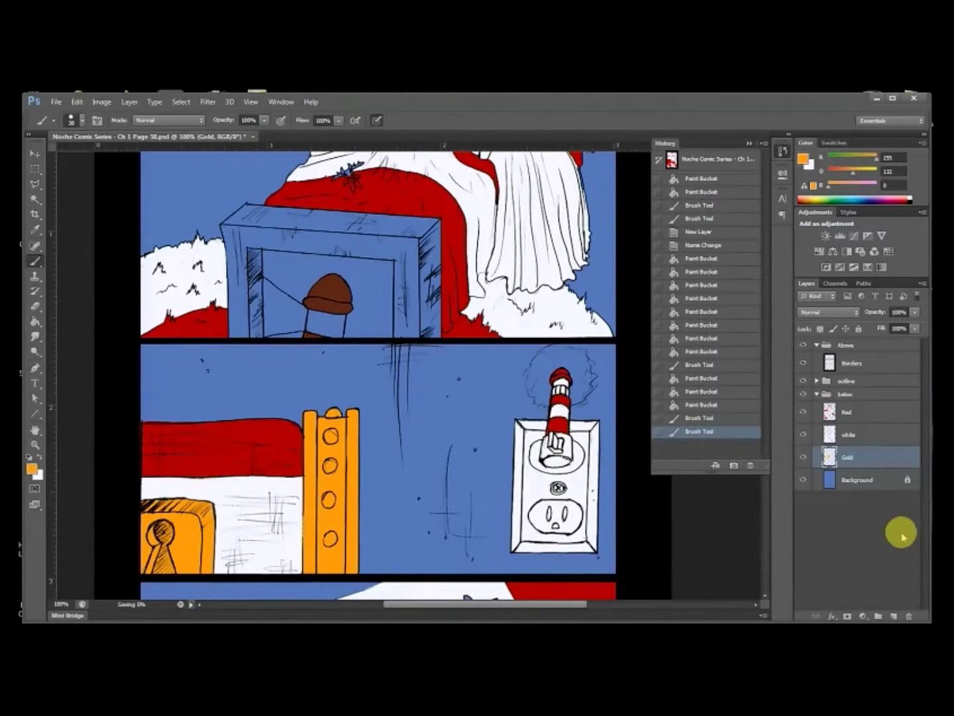
click(889, 617)
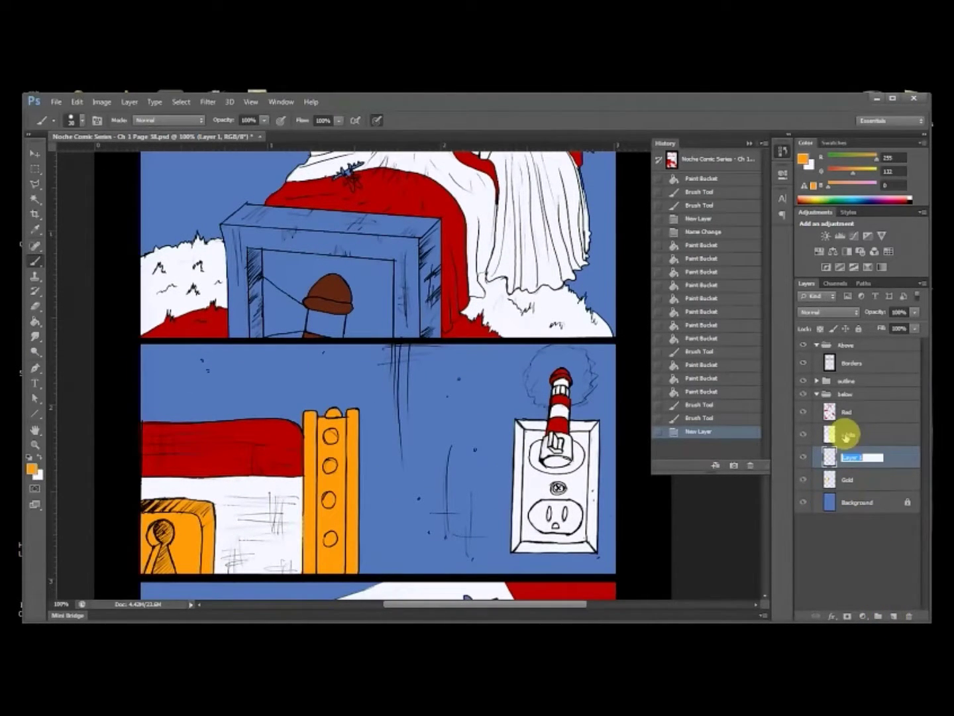
text(Brown)
key(Return)
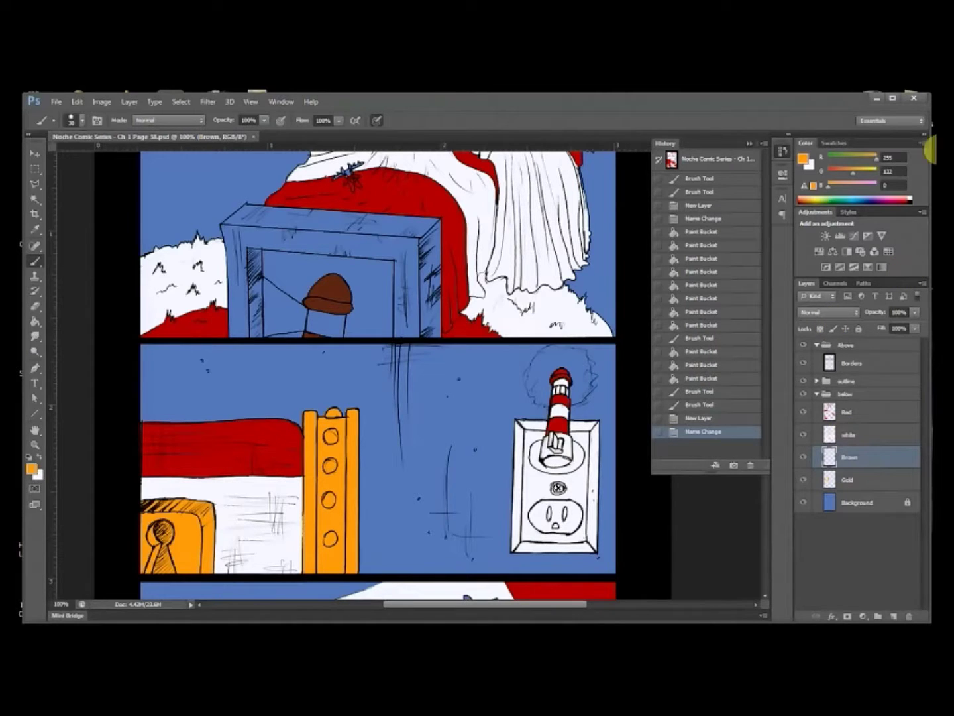
Step: Set the foreground colour to dark brown 46220c
click(804, 158)
click(713, 385)
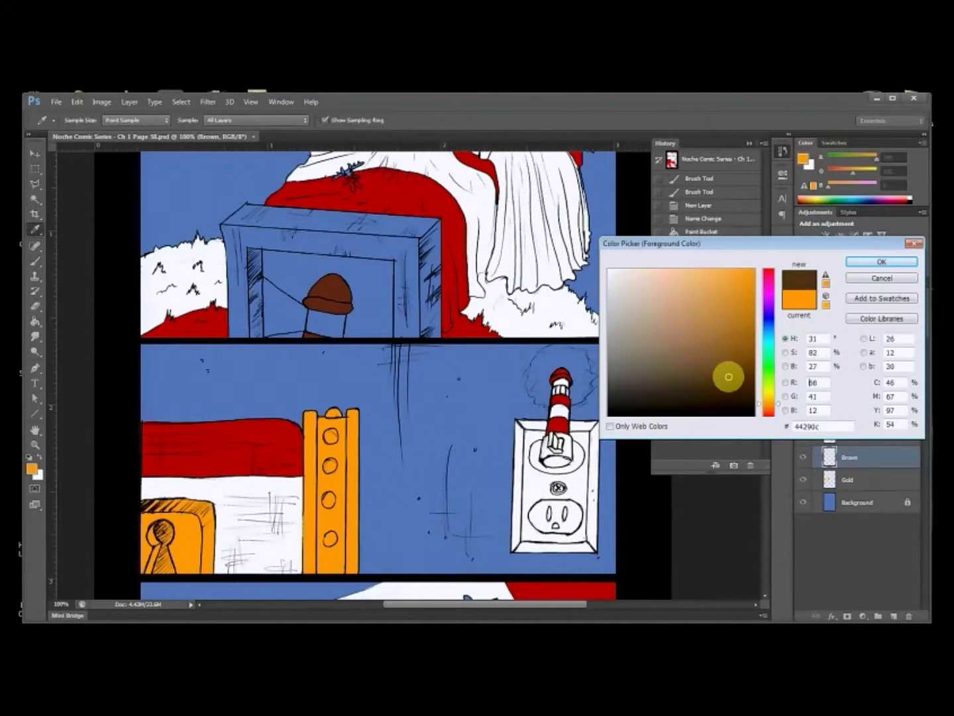
click(769, 404)
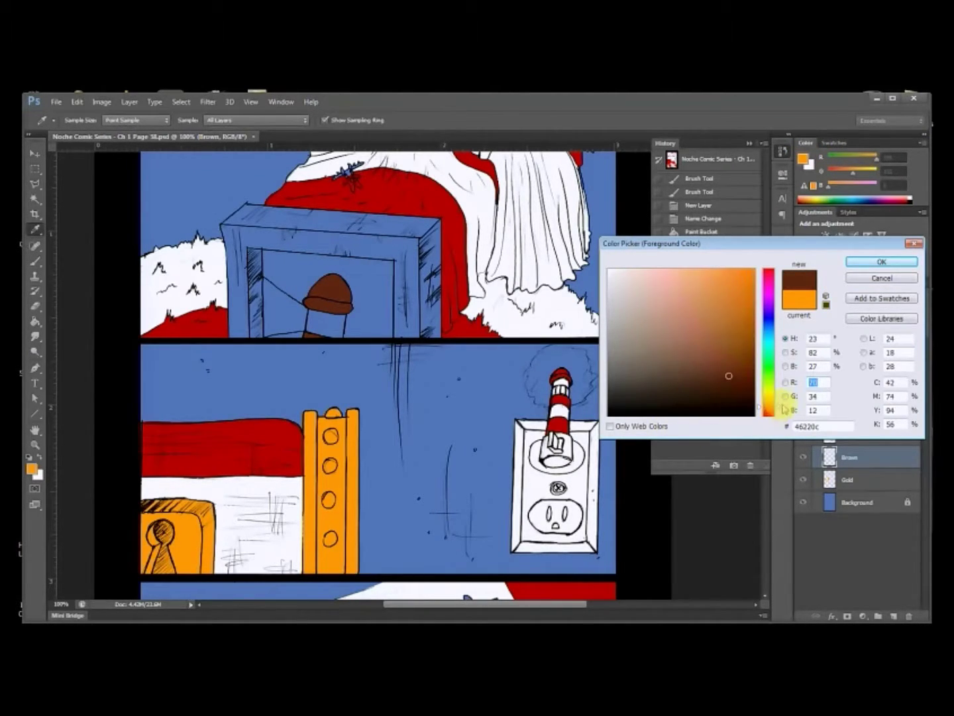
click(881, 261)
Step: Fill the first panel's background areas on both sides of the bed with brown on the Brown layer
key(g)
click(587, 272)
drag(281, 205, 319, 324)
click(309, 299)
drag(385, 327, 320, 184)
drag(497, 576, 469, 366)
scroll(468, 365, up, 10)
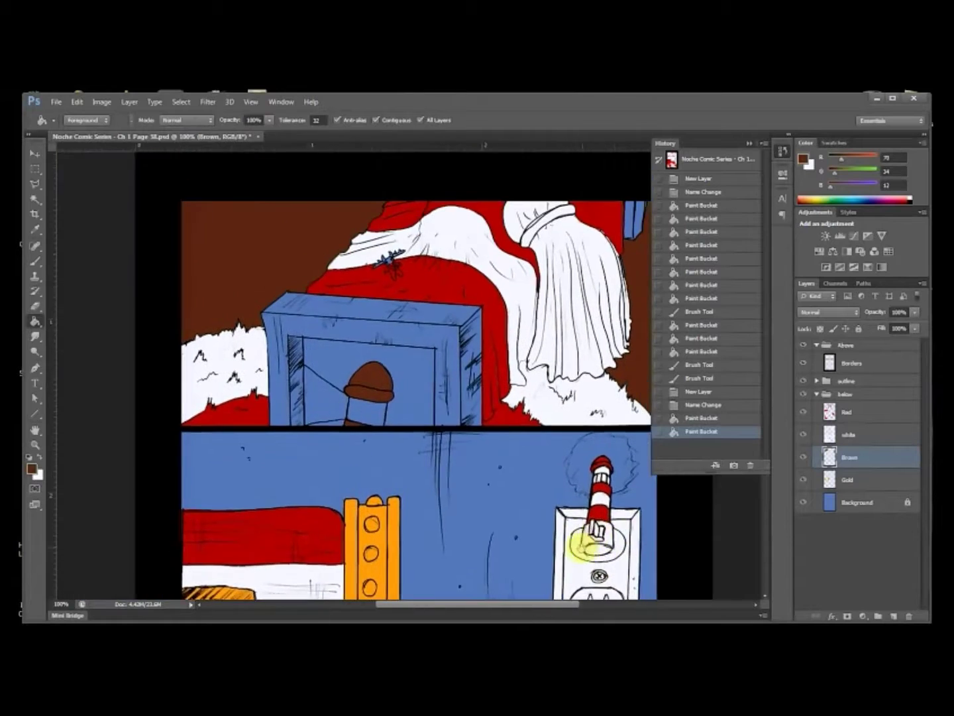
Step: Refill the first panel's background areas on both sides of the bed with the darker brown 331d13
drag(509, 466, 499, 469)
click(805, 161)
click(882, 261)
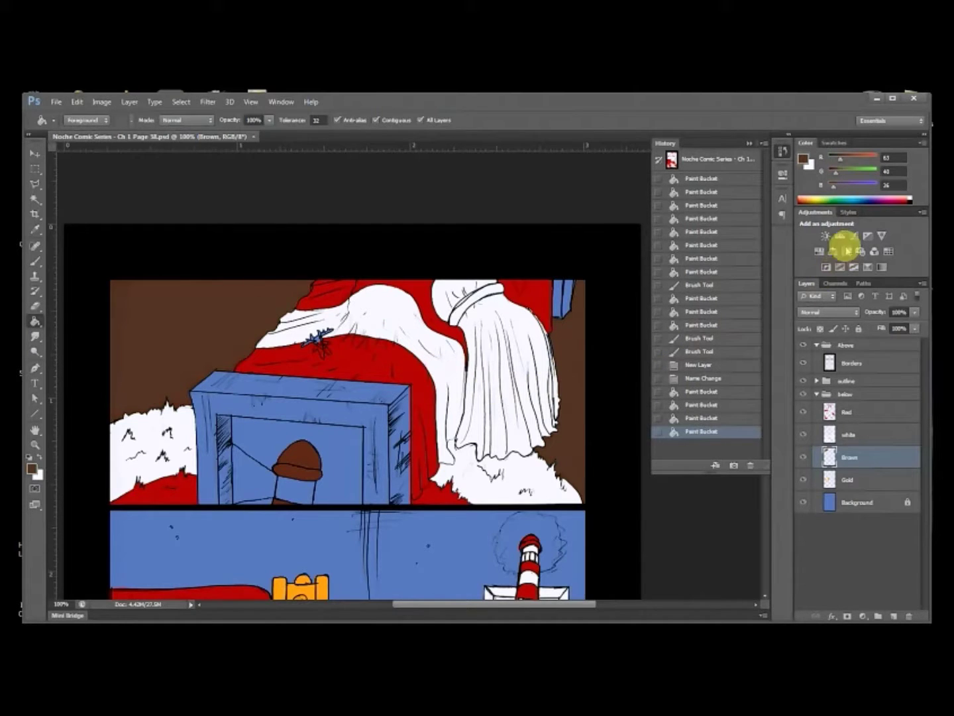
click(804, 159)
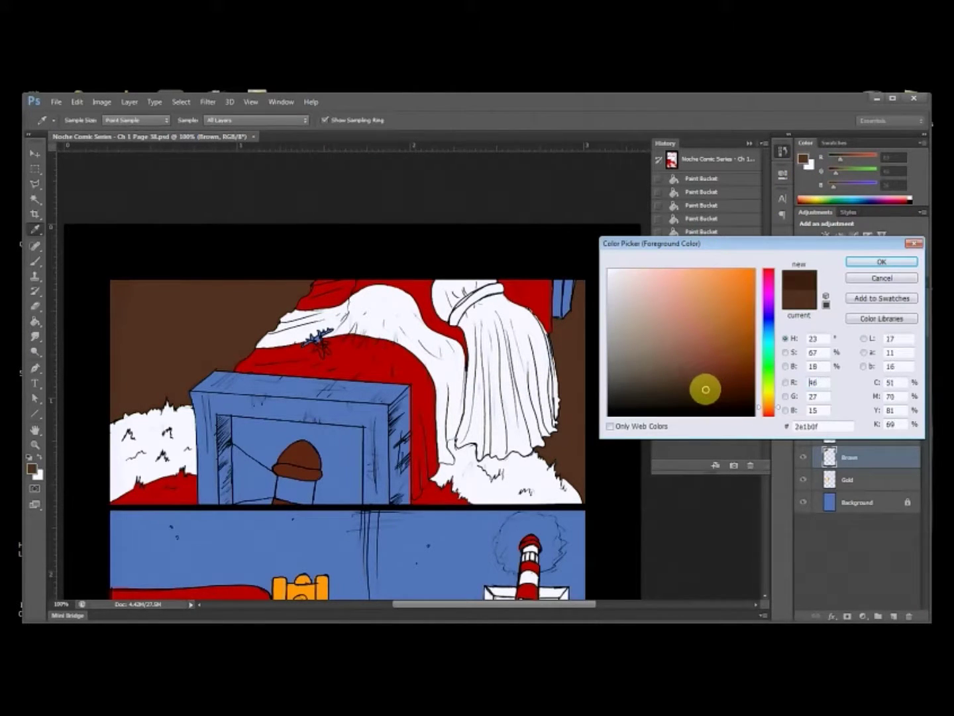
drag(774, 408, 781, 410)
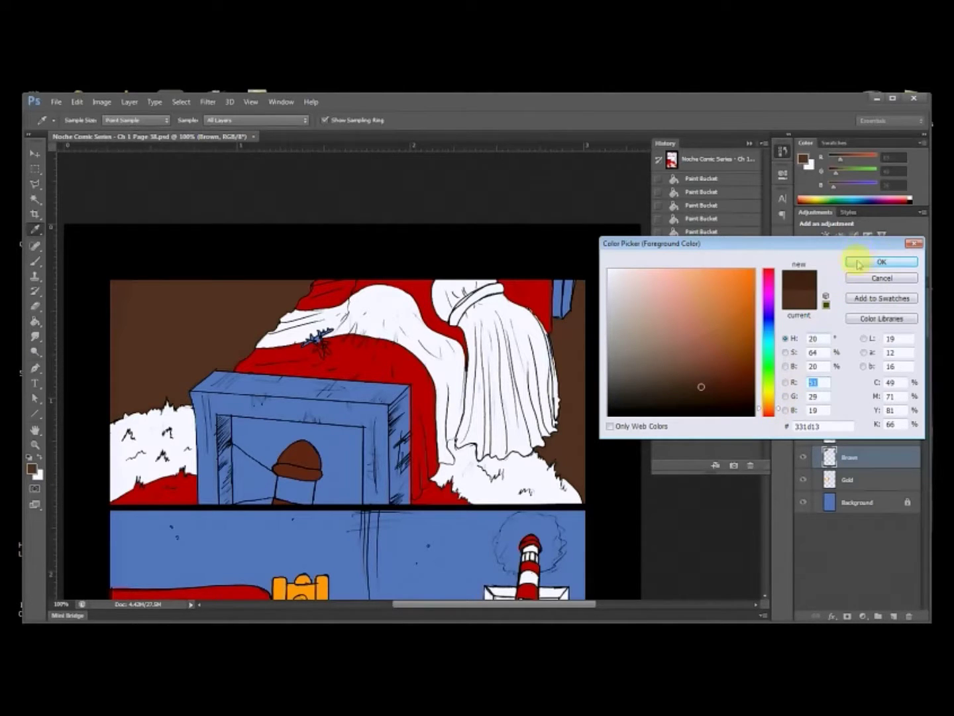
click(873, 262)
key(g)
click(550, 324)
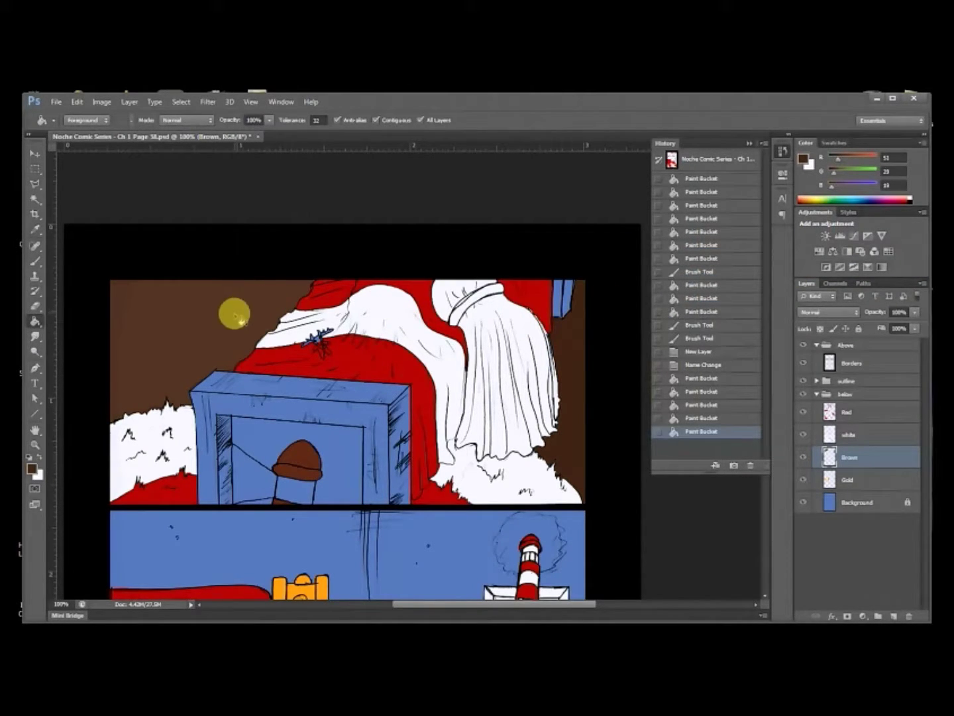
click(232, 316)
Step: Adjust the foreground brown to RGB 51, 33, 24 and refill the first panel's background areas
click(803, 160)
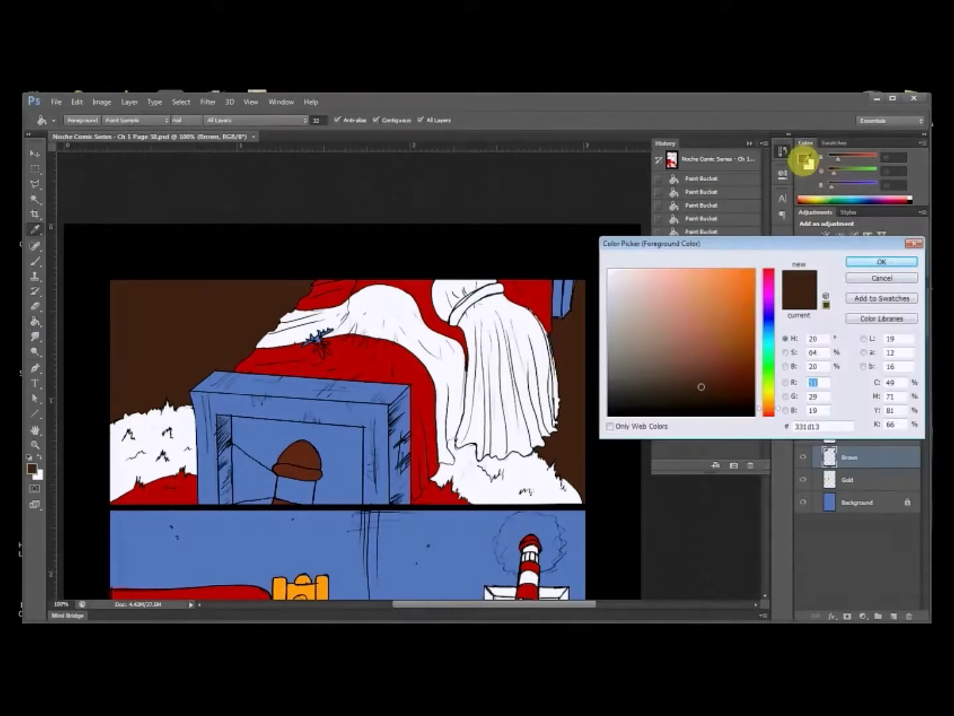
click(866, 265)
key(g)
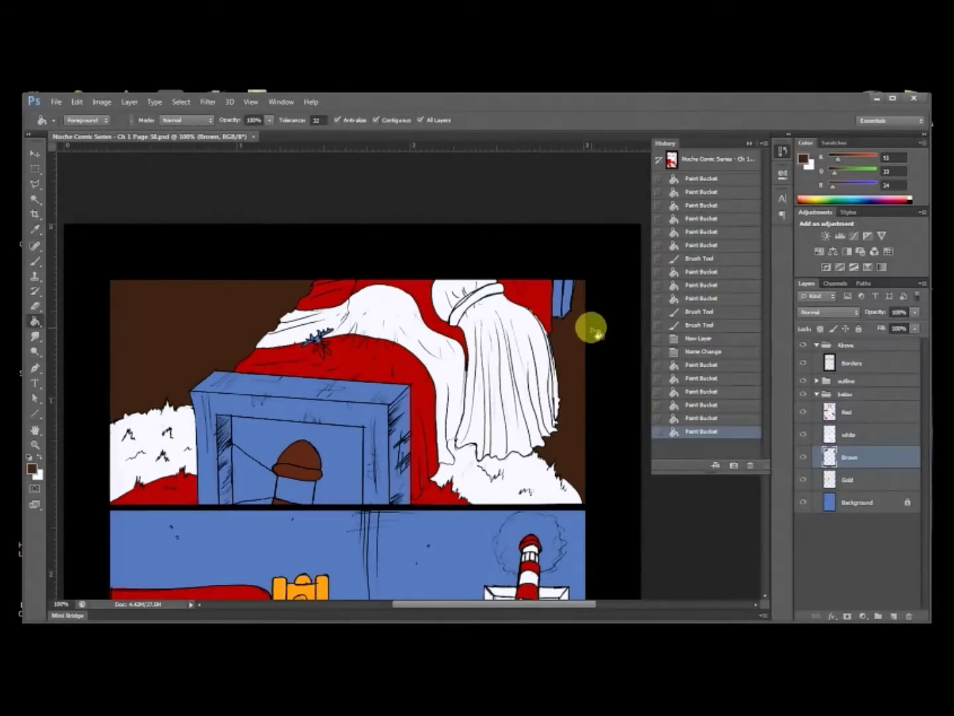
click(574, 335)
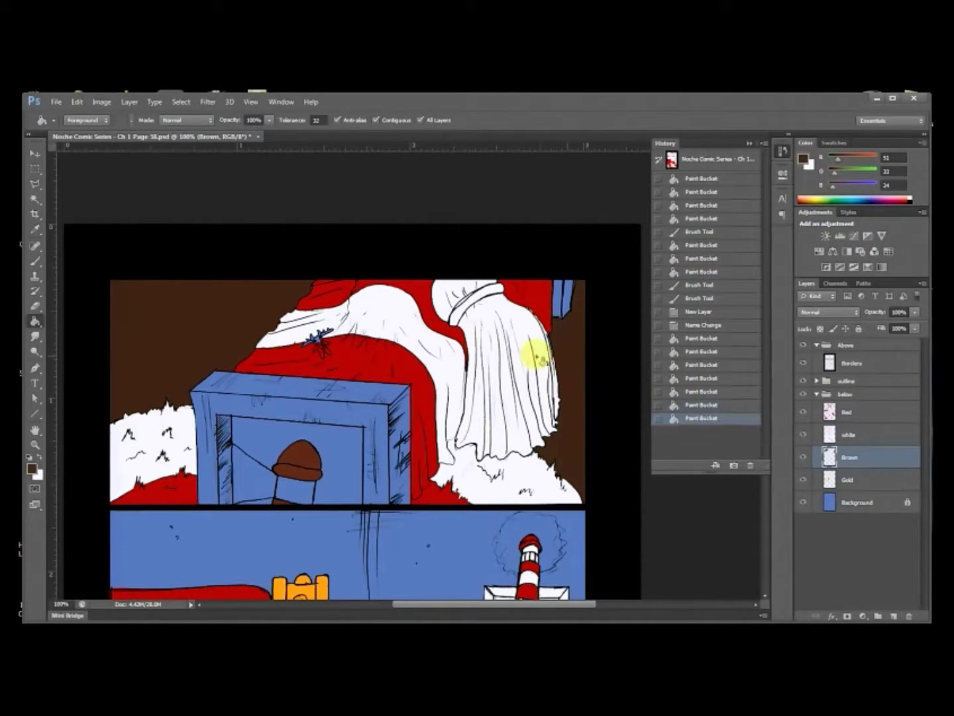
Step: Fill the wooden frame at the foot of the bed and the small post beside the bedding with a reddish brown
drag(604, 350, 595, 362)
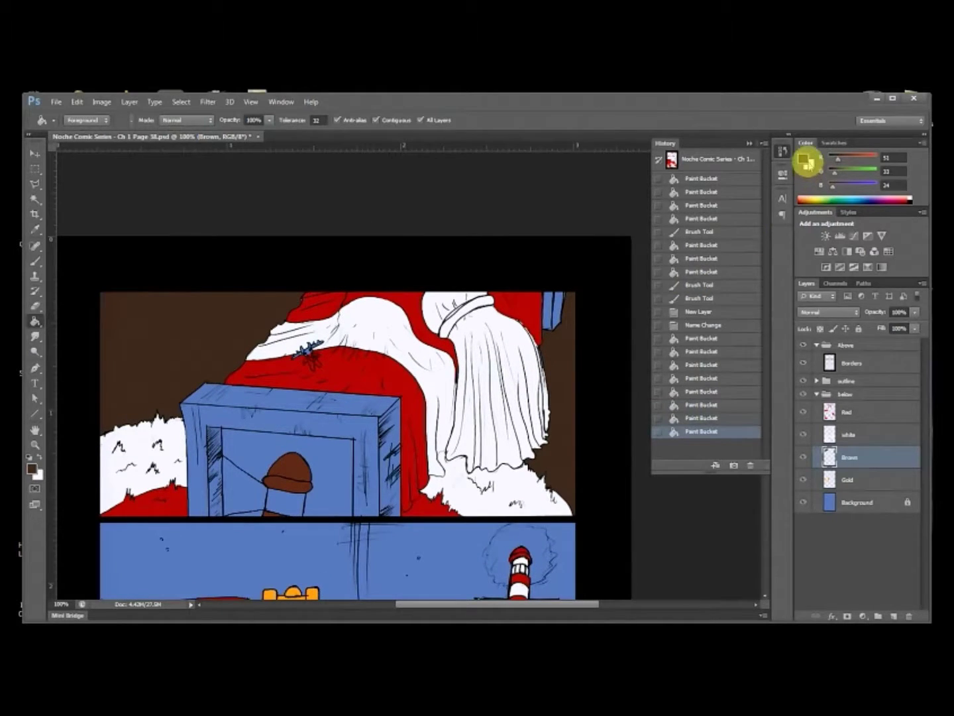
click(805, 161)
drag(729, 382, 717, 373)
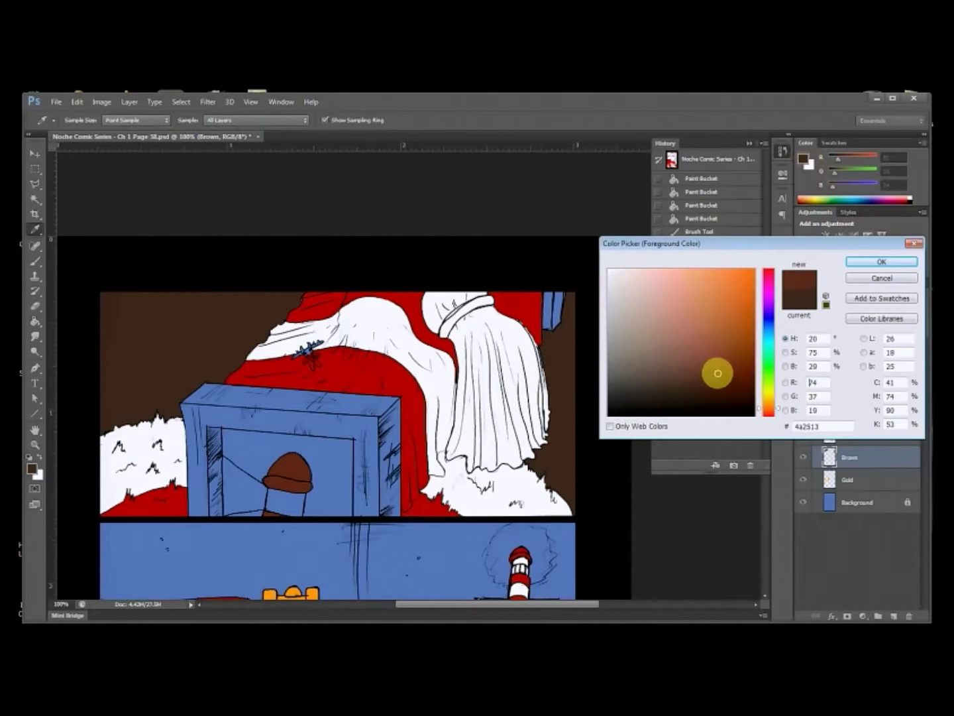
click(880, 263)
click(550, 307)
click(362, 427)
click(388, 411)
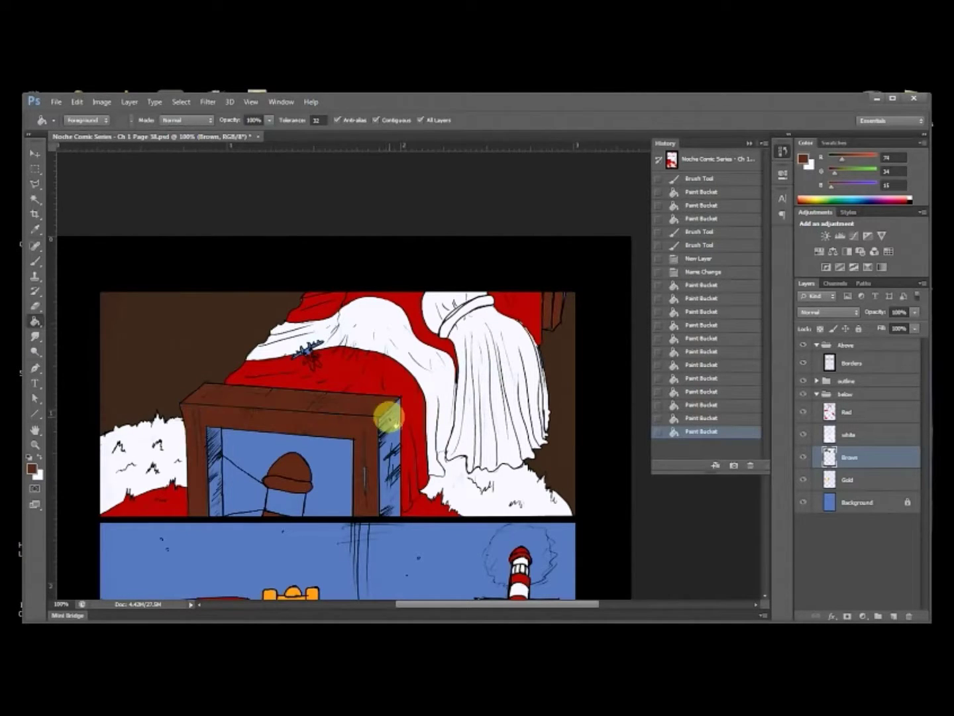
click(390, 427)
Step: Brush the reddish brown over the uncoloured hatching on the wooden frame's outer and inner sides
drag(404, 421, 438, 410)
key(b)
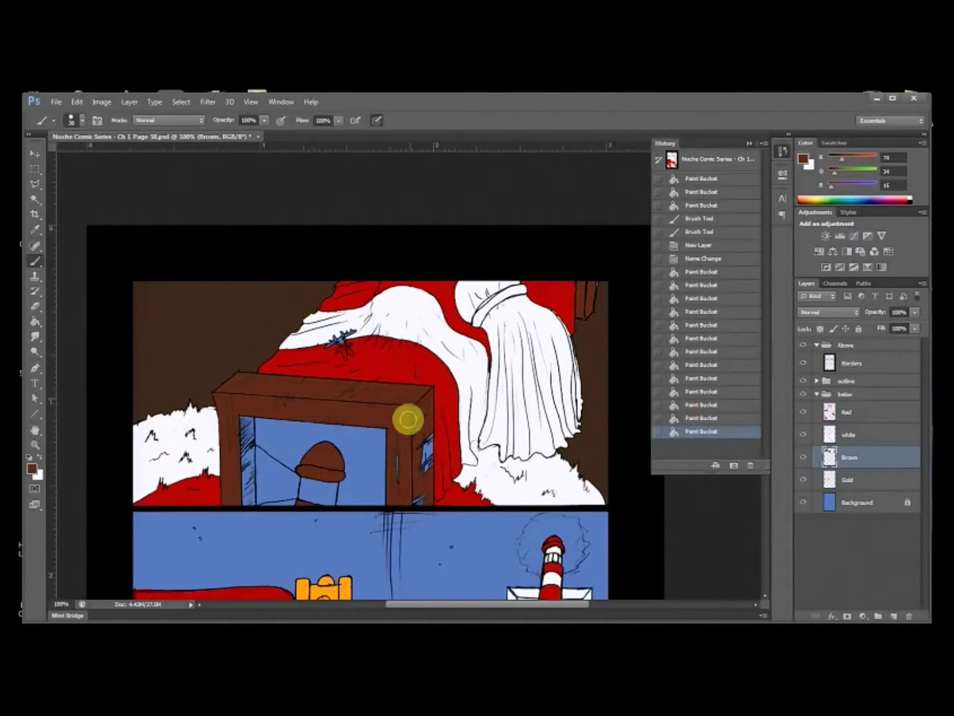
mouse_move(422, 485)
mouse_down()
mouse_move(423, 422)
mouse_move(425, 479)
mouse_move(427, 444)
mouse_up()
mouse_move(427, 445)
mouse_down()
mouse_move(415, 509)
mouse_move(394, 414)
mouse_move(392, 449)
mouse_up()
drag(229, 385, 249, 476)
drag(247, 406, 248, 489)
drag(384, 510, 421, 458)
Step: Erase the brown overspill along the first panel's lower edge and inside the frame's opening
key(e)
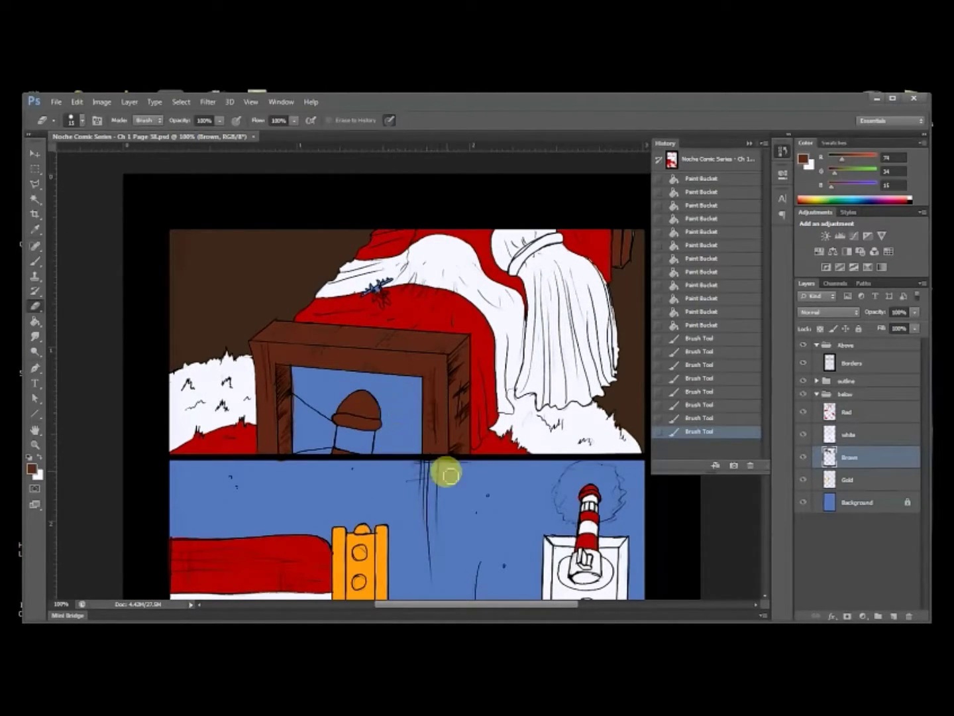
drag(453, 465, 278, 464)
click(388, 416)
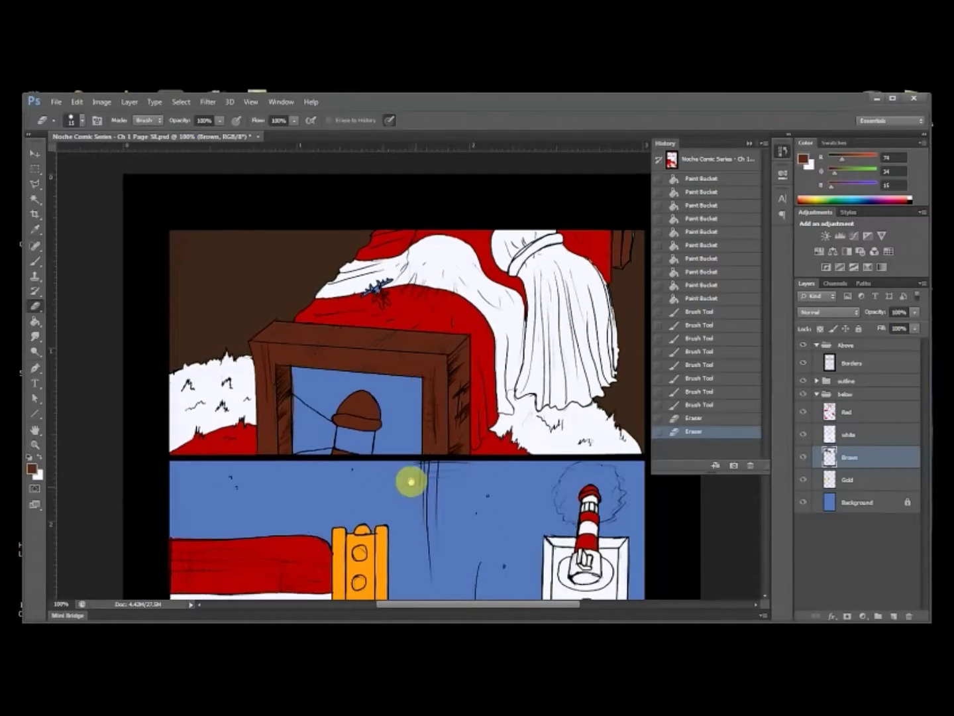
drag(411, 482, 406, 476)
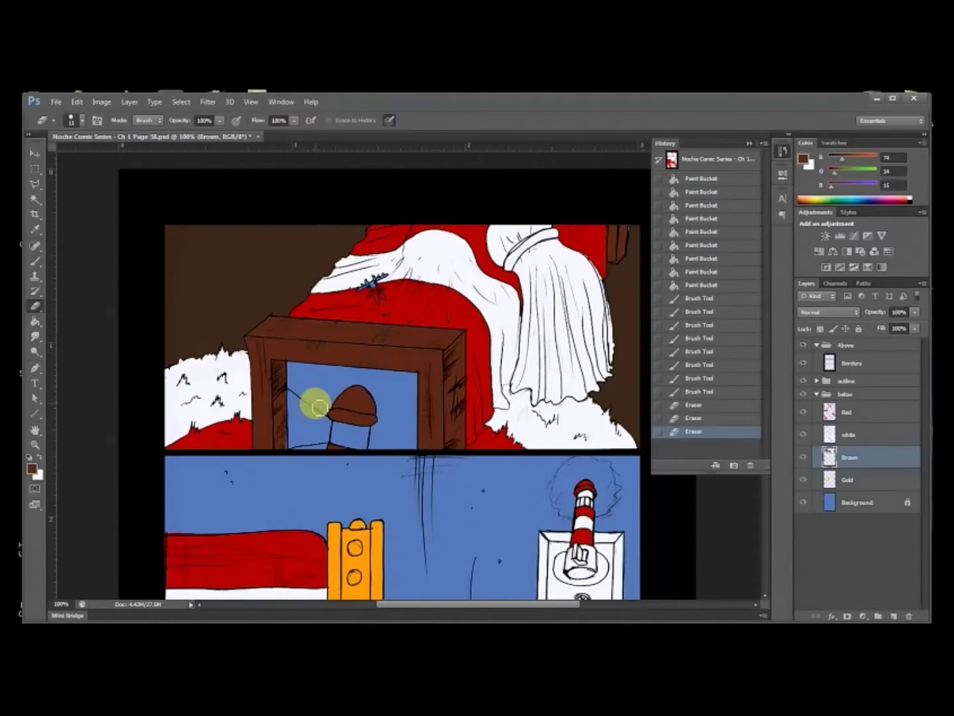
Step: Touch up the frame's inner left edge with the brown brush and save the file
key(b)
drag(284, 392, 286, 439)
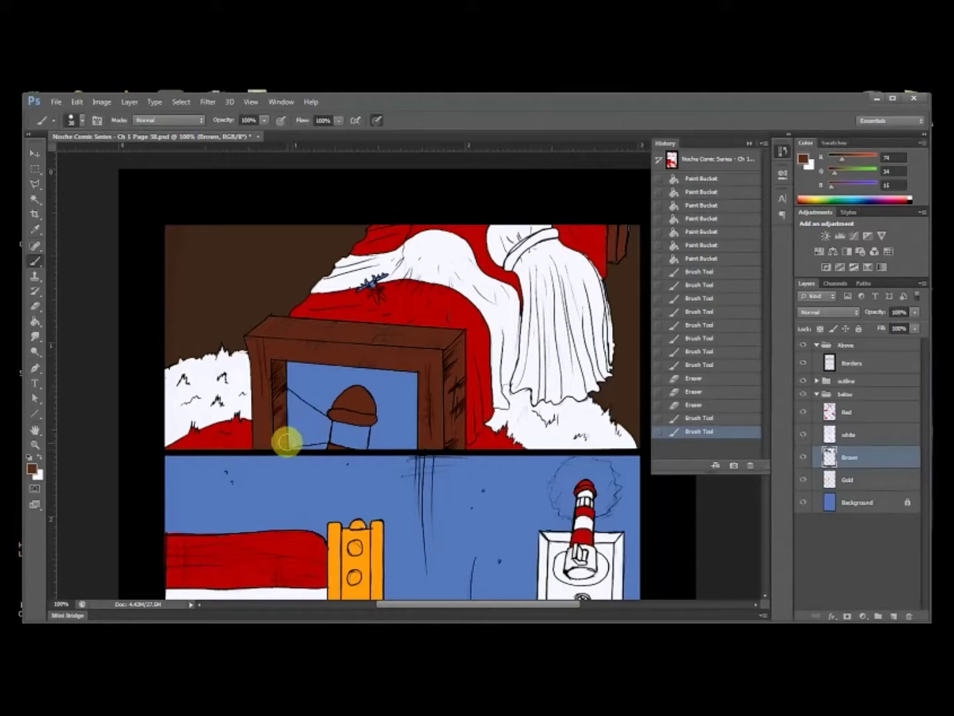
key(ctrl+s)
Step: Sample the first panel's background brown, lighten it to 573d30 and refill both background areas
drag(433, 485, 358, 515)
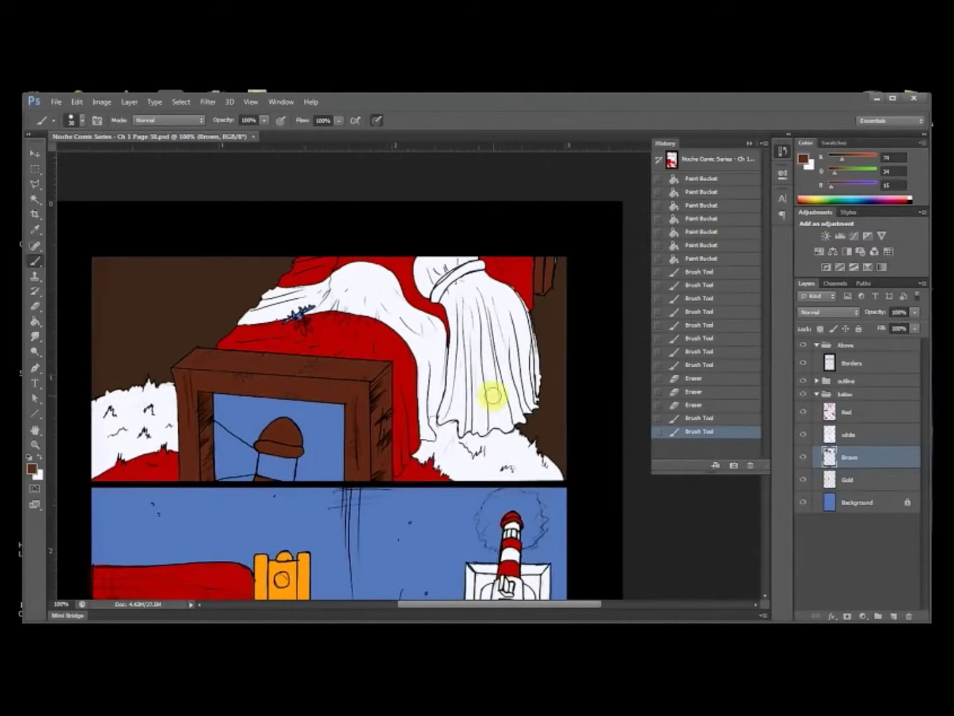
alt+click(558, 361)
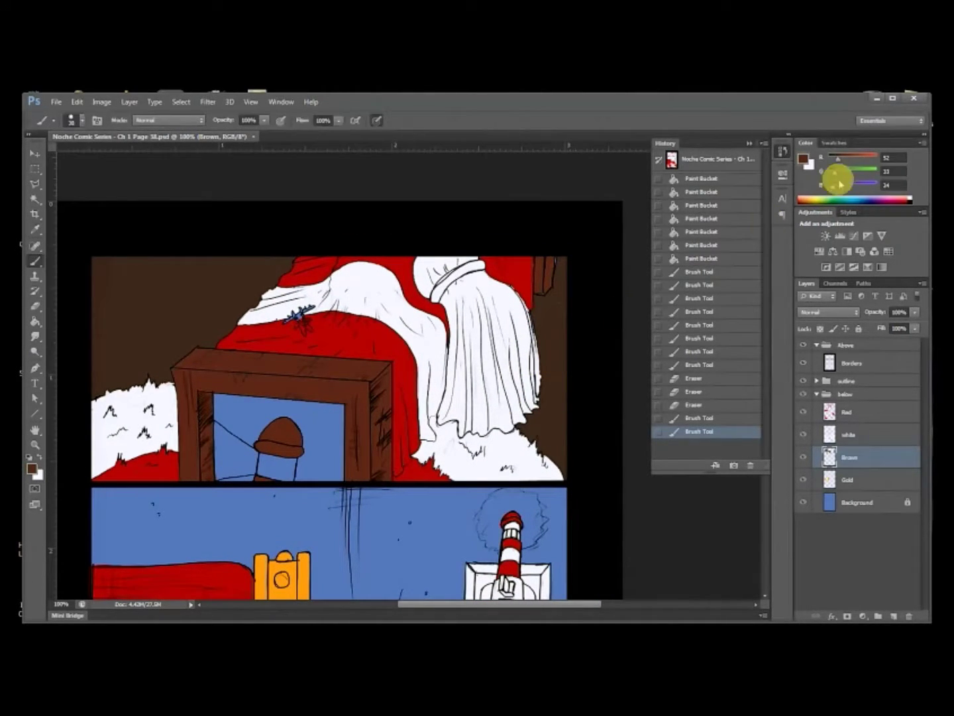
click(804, 159)
click(649, 378)
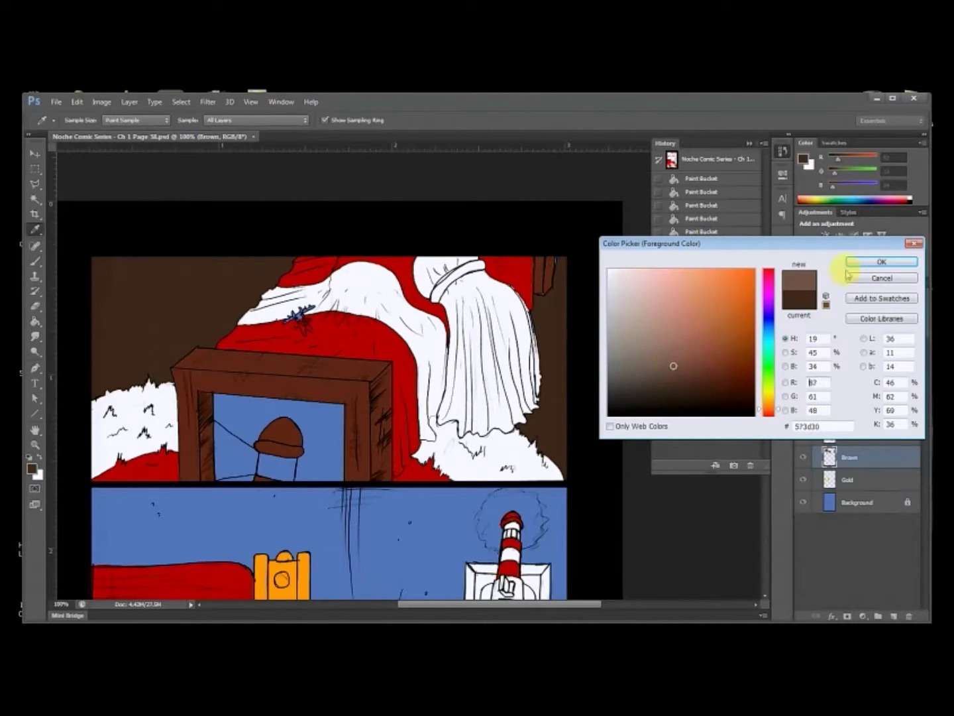
click(862, 262)
key(g)
click(550, 342)
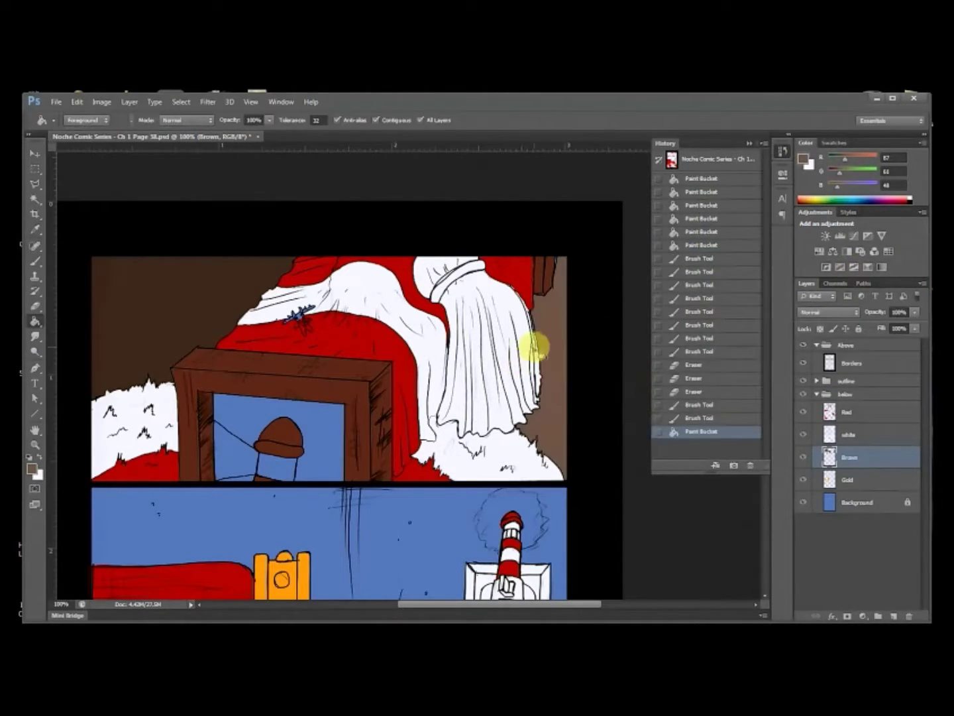
click(198, 310)
Step: Set the foreground colour to 3c2c24 and refill the first panel's background areas on both sides of the bed
click(804, 160)
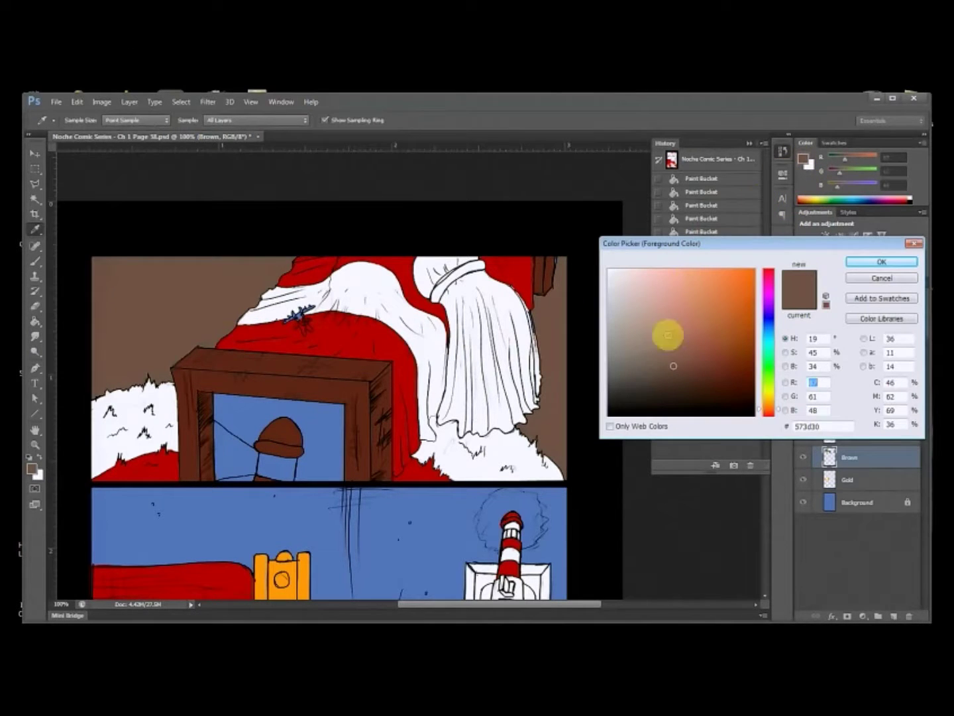
drag(659, 382, 665, 381)
click(875, 263)
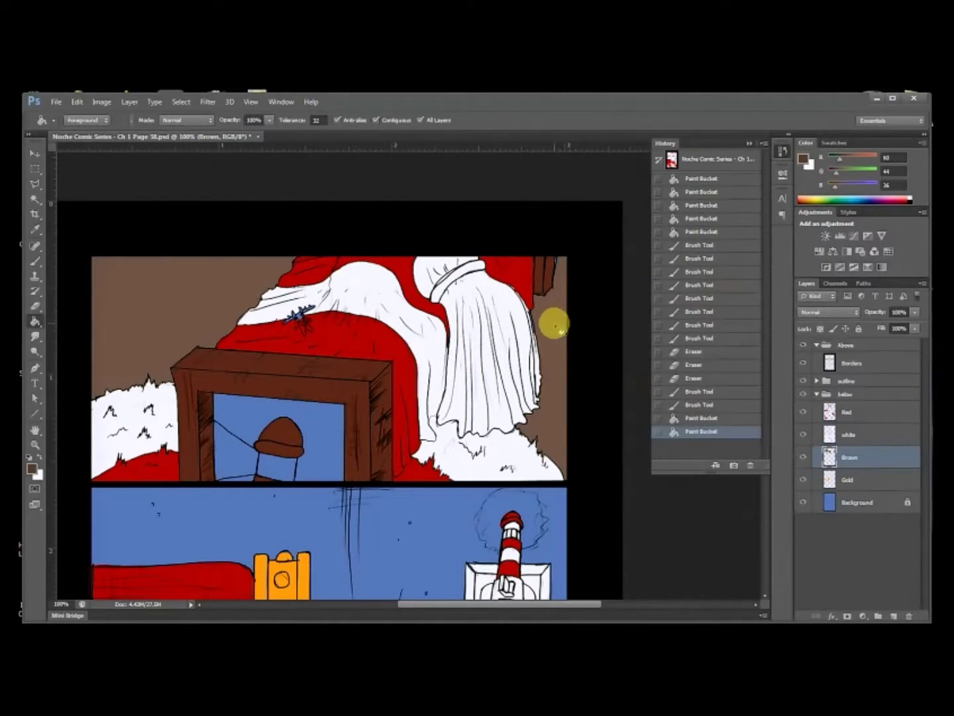
click(554, 324)
click(209, 313)
Step: Set the foreground colour to RGB 70, 53, 45 and refill both background areas of the first panel
click(805, 163)
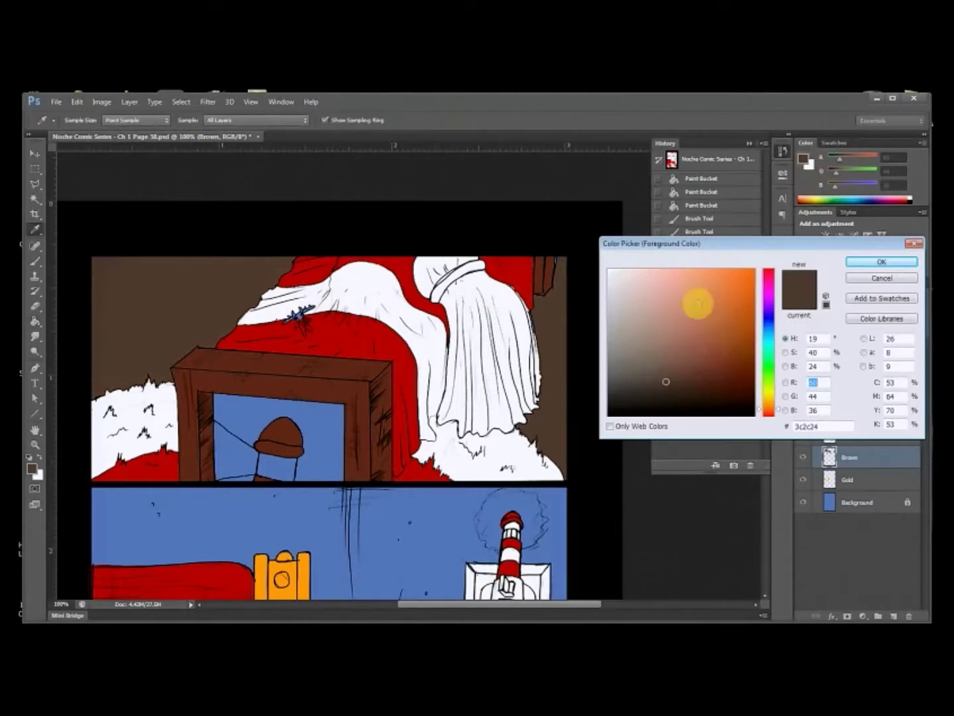
click(851, 259)
click(497, 325)
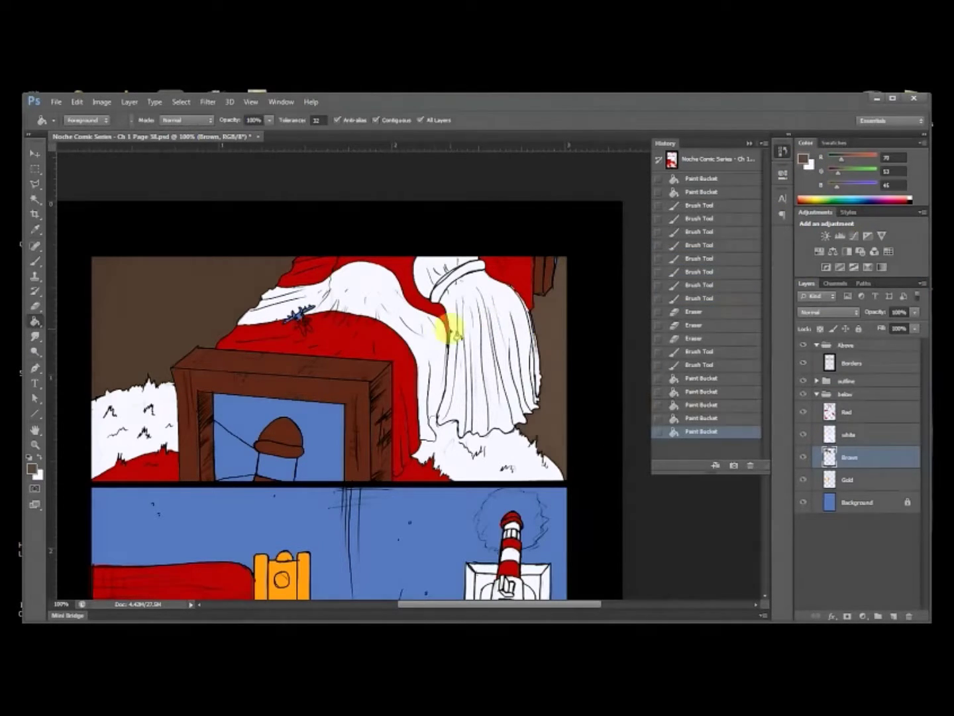
click(195, 306)
Step: Fill the third panel's upper-left background corner with the first panel's greyish brown
mouse_move(367, 379)
mouse_down()
mouse_move(424, 294)
mouse_move(351, 388)
mouse_move(450, 454)
mouse_up()
scroll(449, 453, down, 5)
scroll(400, 305, up, 3)
scroll(372, 345, right, 3)
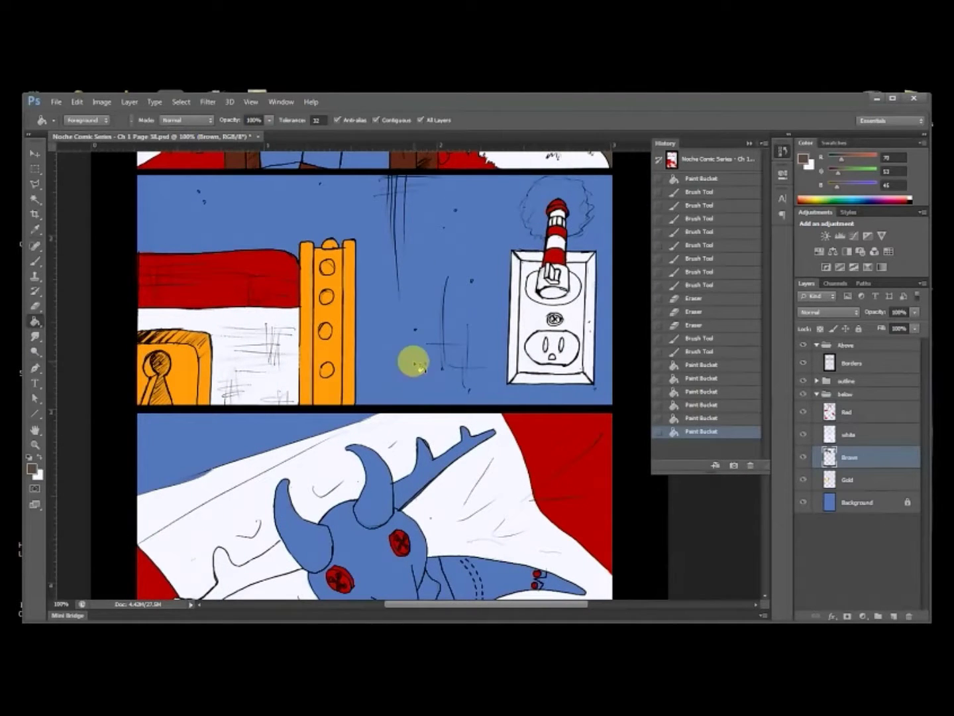
click(187, 431)
Step: Darken the foreground colour to 352219 and refill the third panel's background corner
mouse_move(272, 443)
mouse_down()
mouse_move(347, 398)
mouse_move(313, 463)
mouse_up()
click(837, 170)
click(803, 159)
click(684, 382)
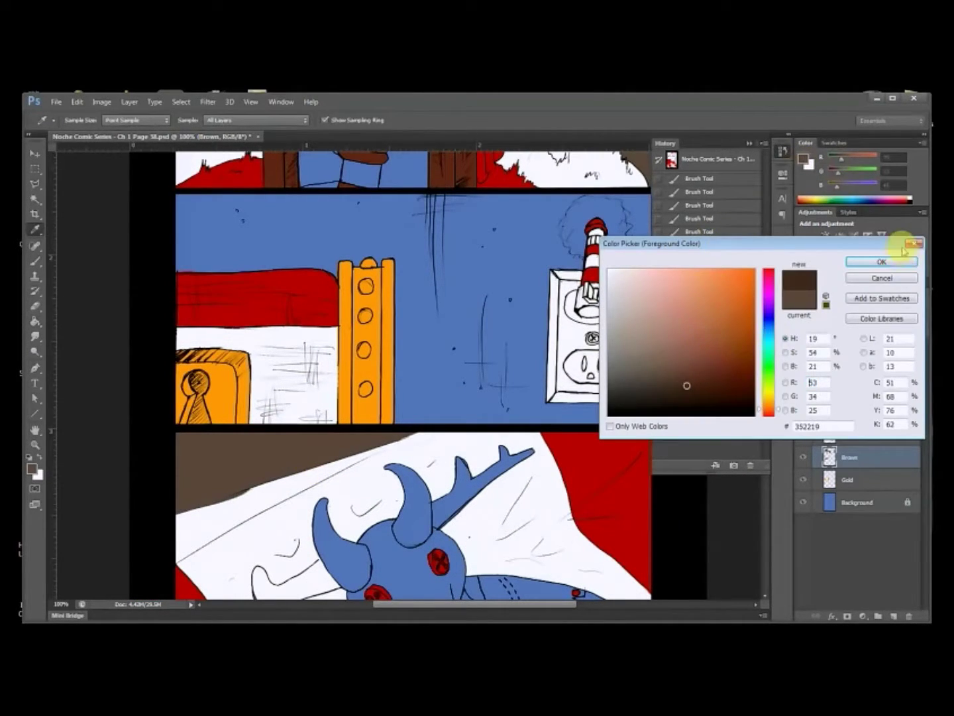
click(892, 261)
click(286, 450)
Step: Set the foreground colour to 311c12 and refill the third panel's background corner
drag(544, 343, 429, 432)
click(802, 158)
click(689, 387)
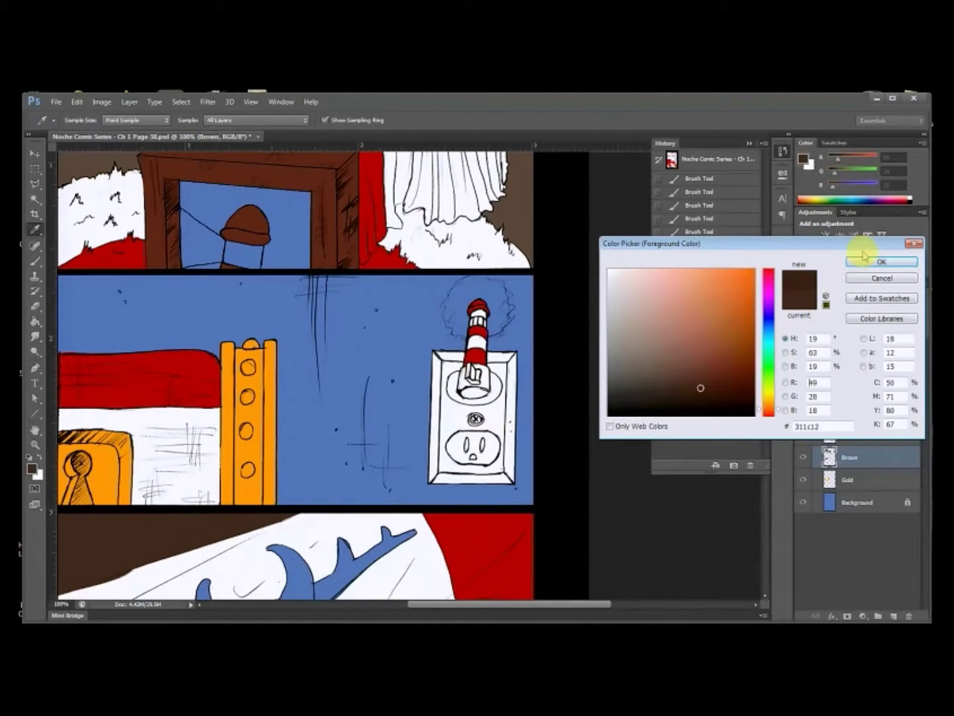
click(868, 261)
drag(394, 412, 605, 305)
click(391, 421)
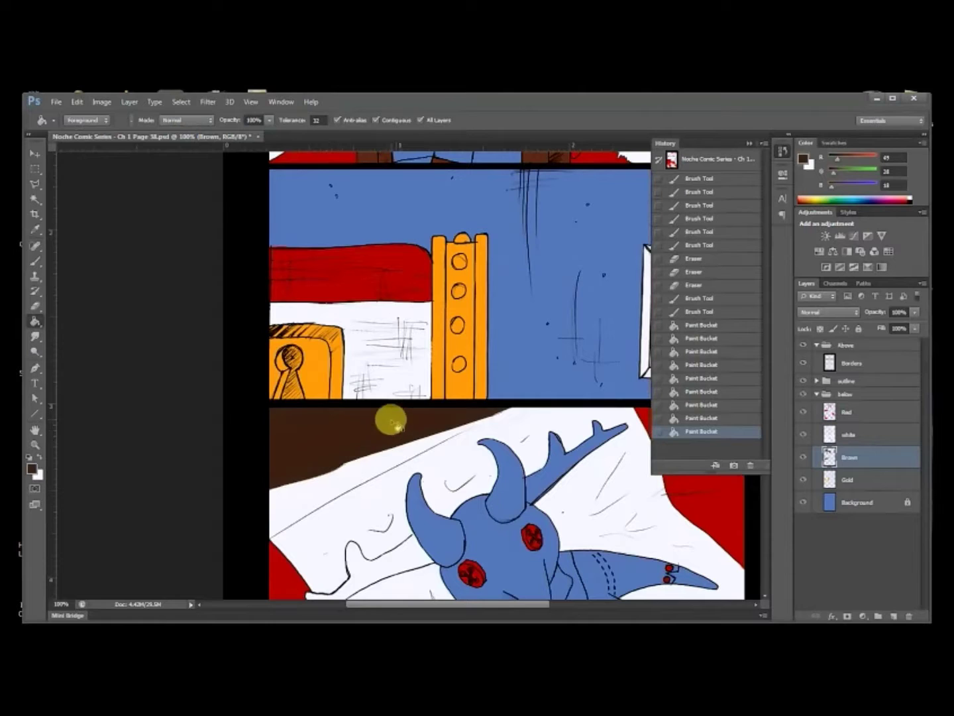
Step: Add a new layer directly above the Gold layer
scroll(500, 390, up, 8)
scroll(401, 427, right, 4)
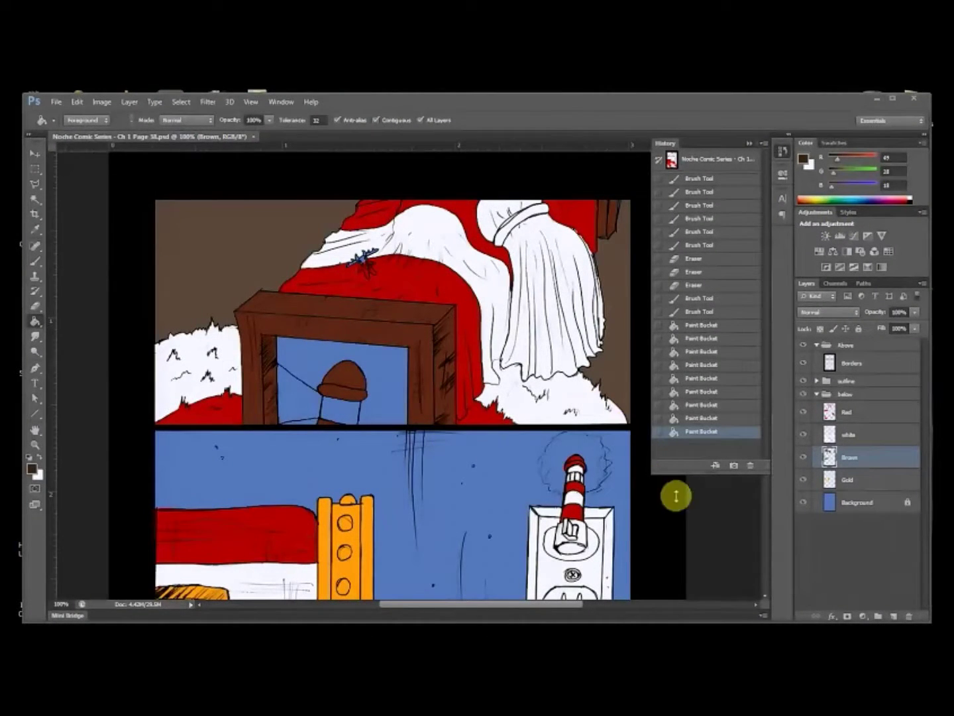
click(874, 479)
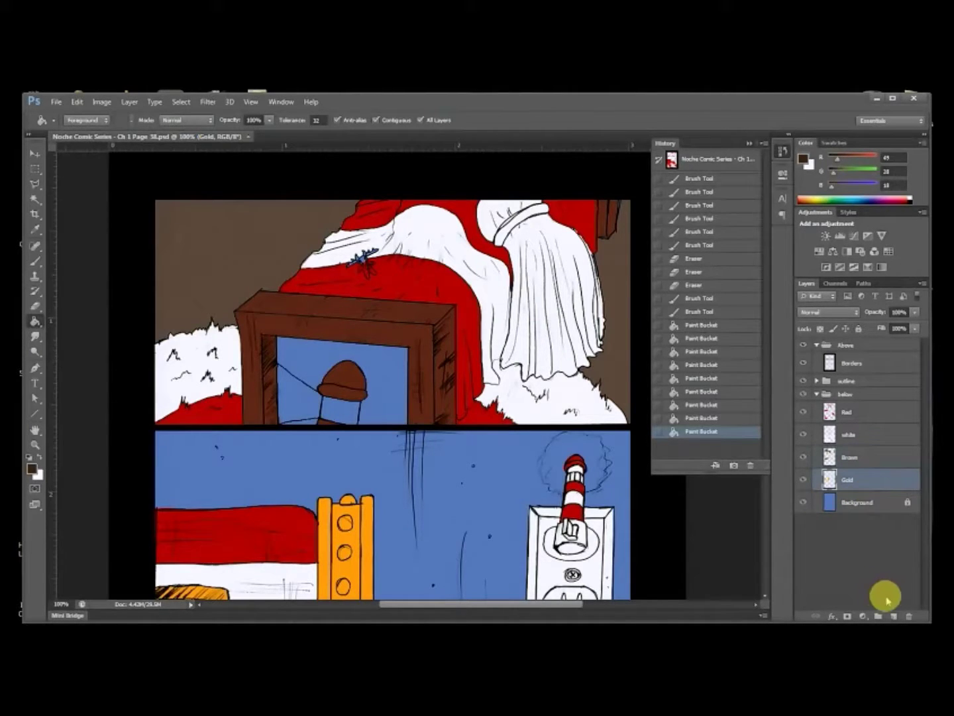
click(896, 616)
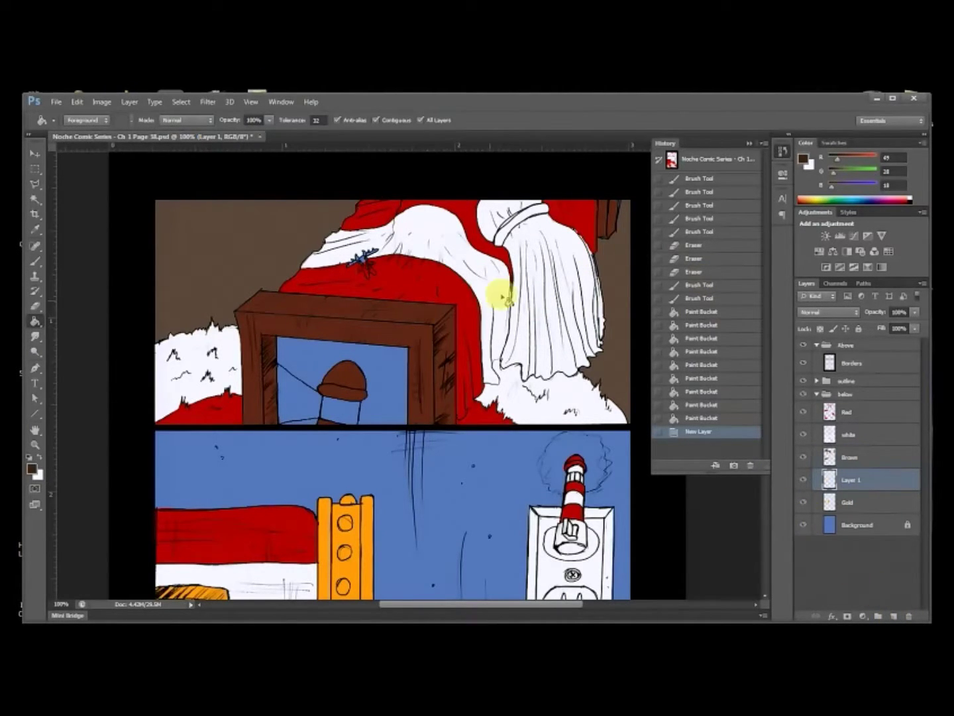
Step: Set the foreground colour to 412f26 and brush over the blue area inside the first panel's wooden frame on the new layer
click(807, 160)
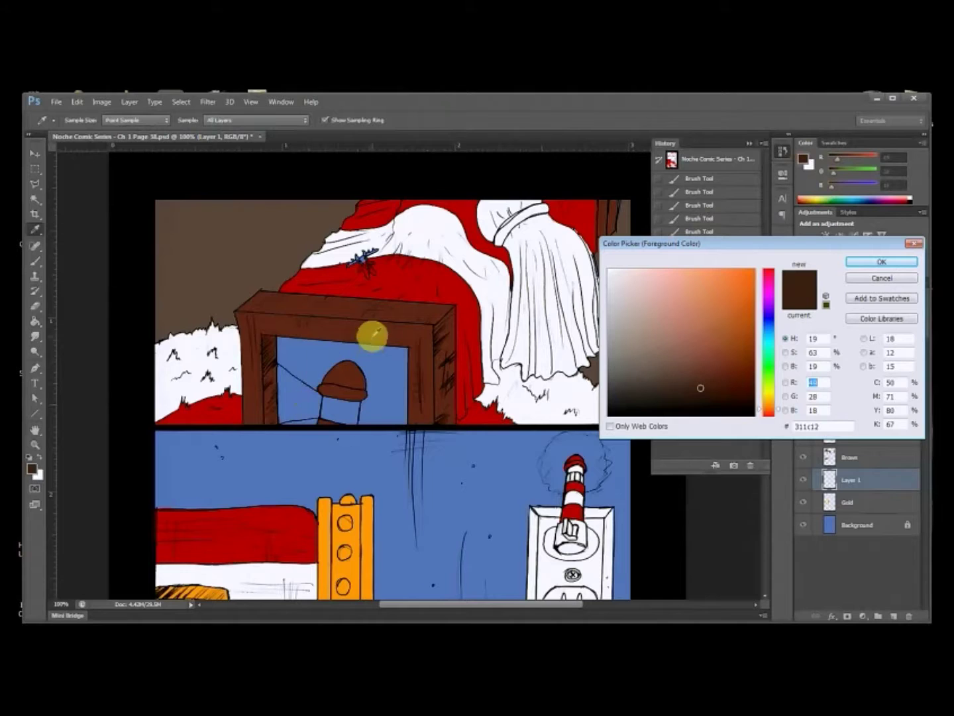
click(672, 379)
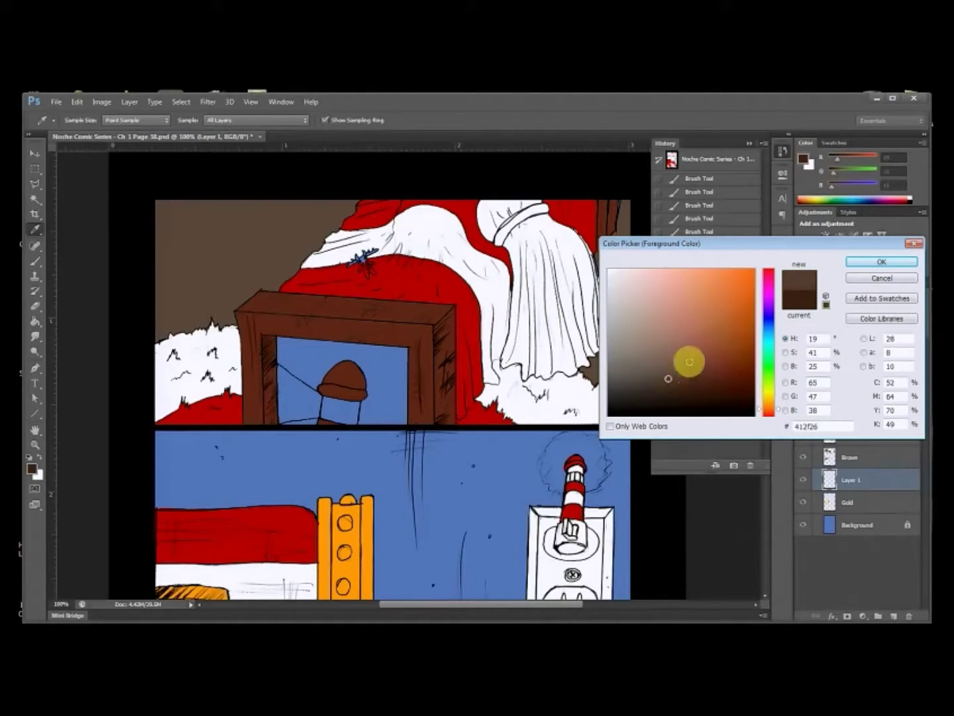
click(871, 264)
mouse_move(361, 389)
mouse_down()
mouse_move(305, 390)
mouse_move(277, 367)
mouse_up()
mouse_move(390, 357)
mouse_down()
mouse_move(414, 372)
mouse_move(335, 418)
mouse_move(367, 420)
mouse_move(293, 409)
mouse_up()
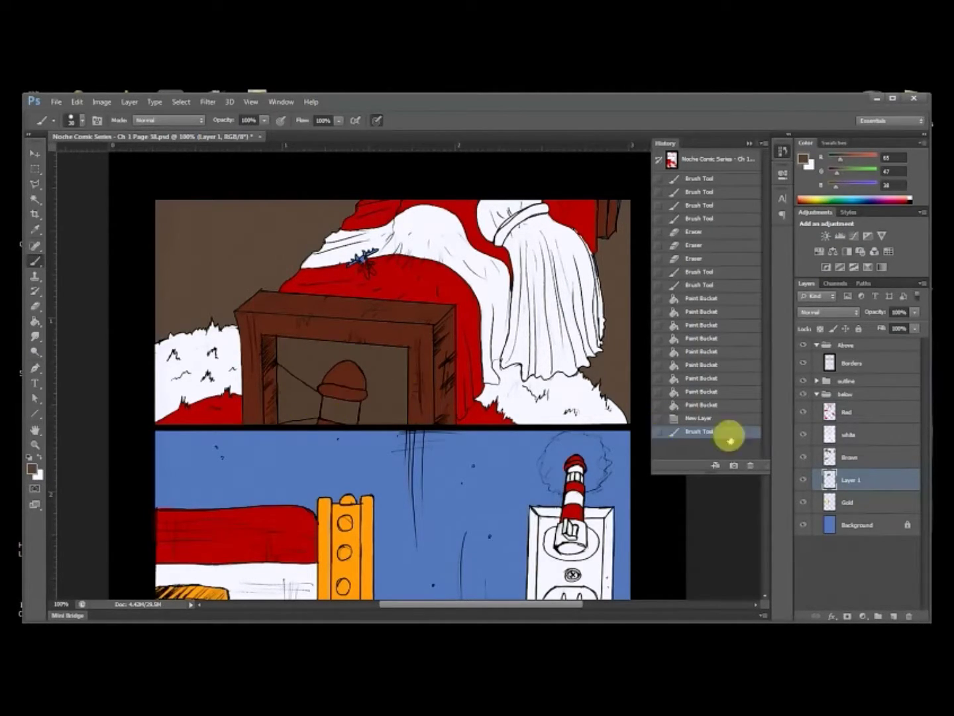
Step: Merge the Brown layer down into the new layer directly beneath it
click(859, 457)
key(ctrl+e)
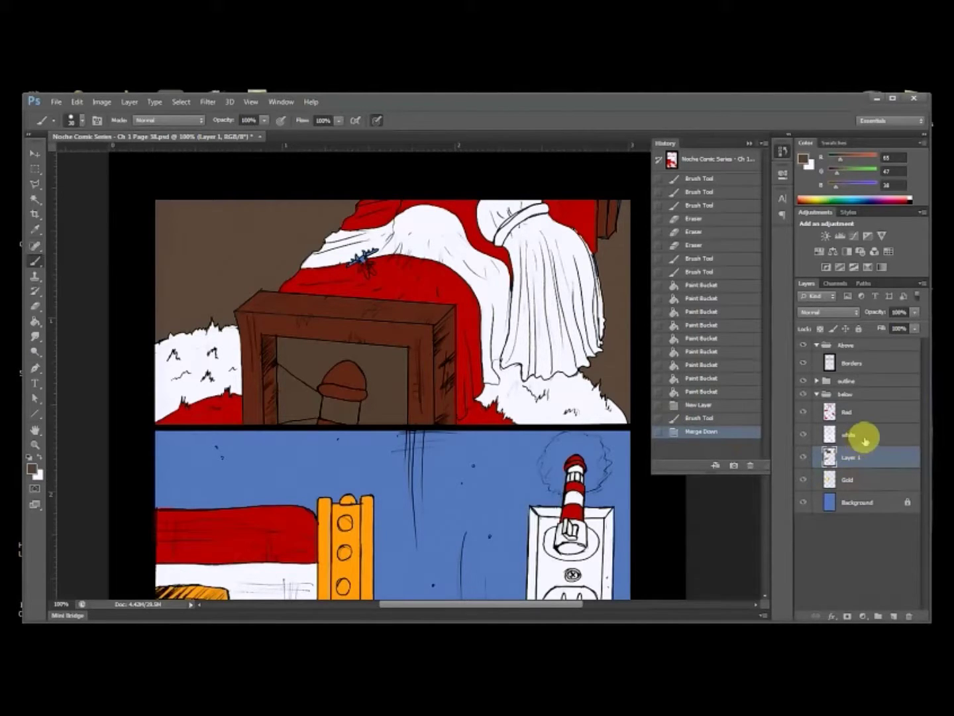
Step: Set the foreground colour to RGB 85, 74, 41 and fill only the light beam inside the first panel's wooden frame
click(803, 158)
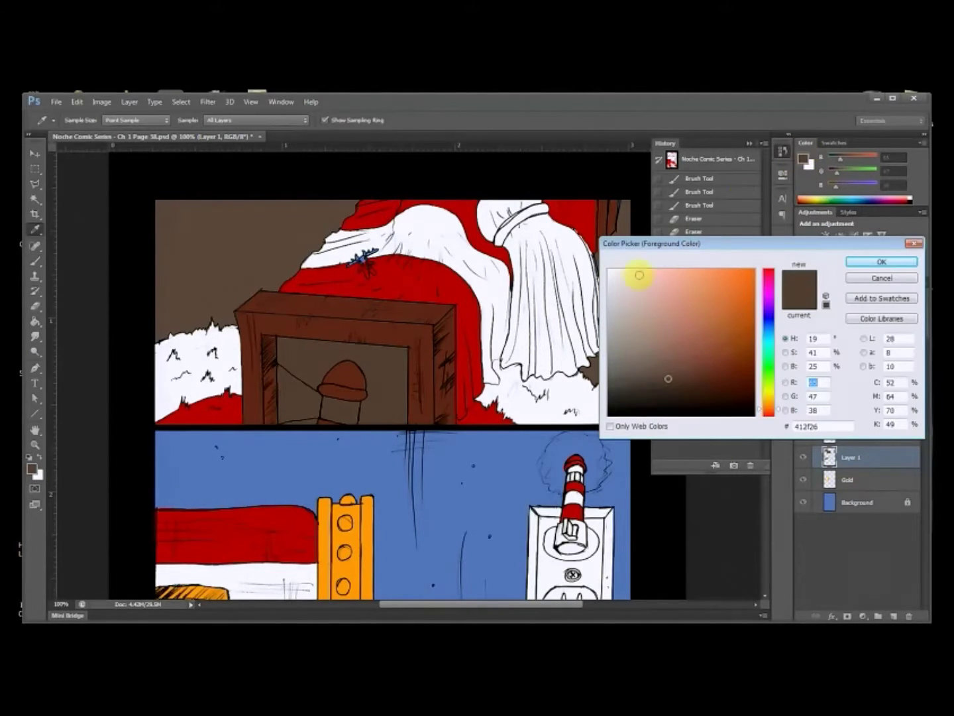
click(771, 401)
click(686, 371)
click(874, 262)
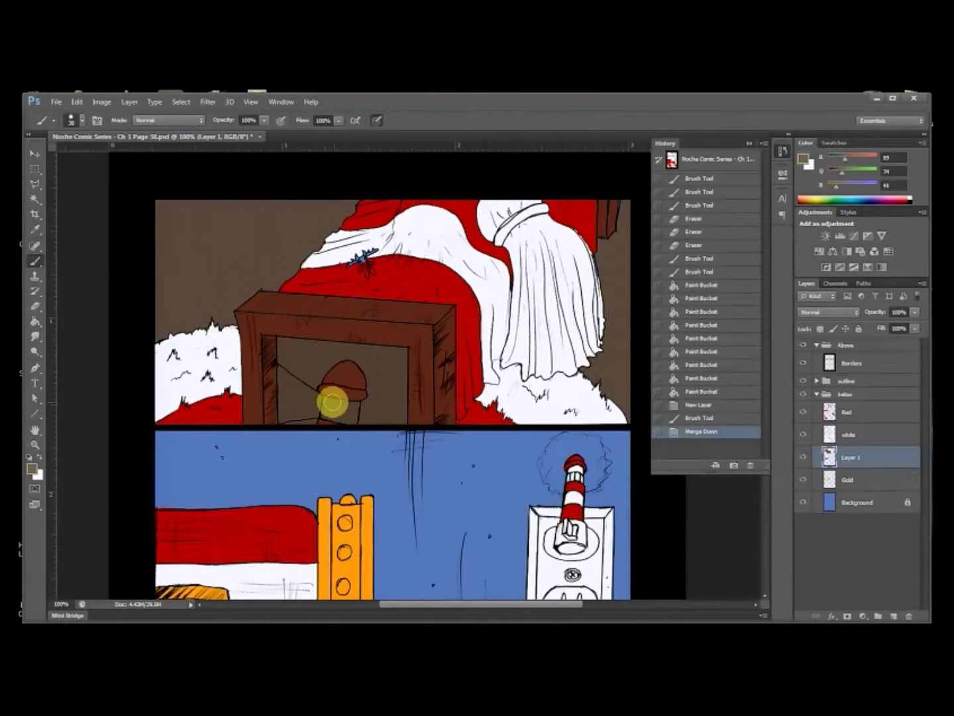
key(g)
click(299, 406)
click(342, 409)
drag(508, 361, 514, 380)
click(718, 417)
Step: Set the foreground colour to 605048 and fill the lighthouse tower inside the first panel's frame
alt+click(394, 430)
click(804, 158)
click(645, 360)
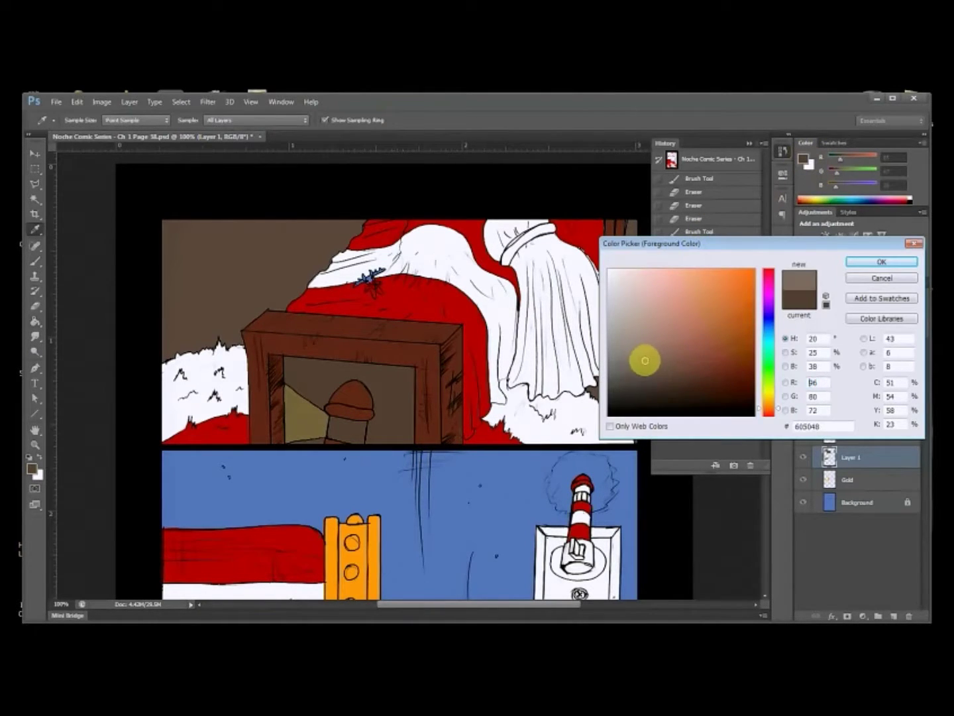
click(863, 268)
click(366, 403)
Step: Rename the merged brown colour layer as Brown
scroll(522, 367, down, 2)
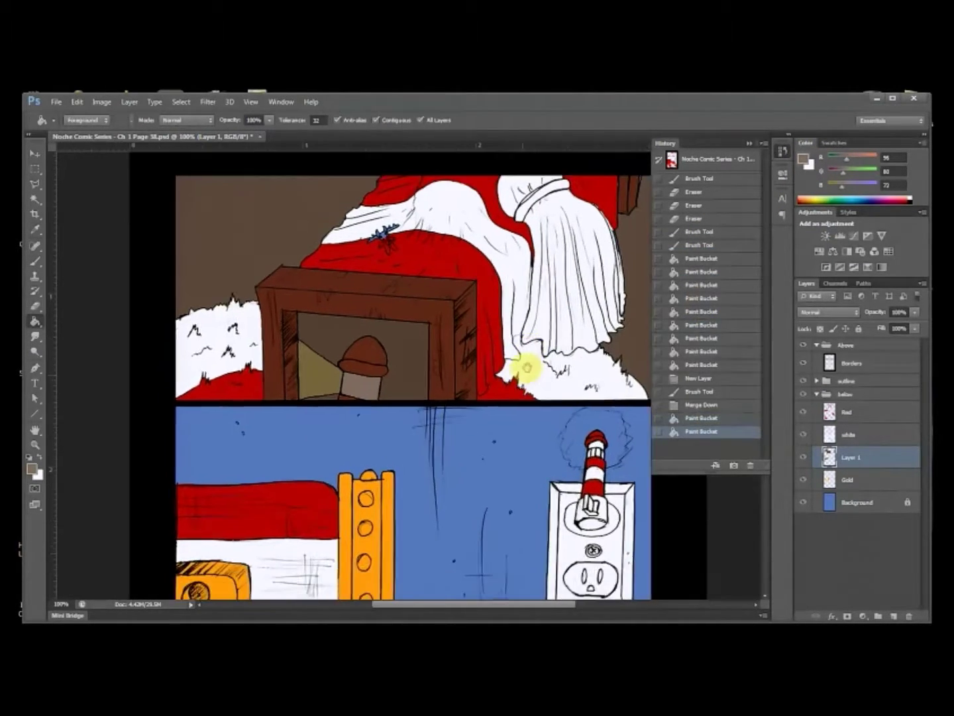
scroll(451, 446, down, 2)
drag(450, 446, 488, 348)
double_click(851, 456)
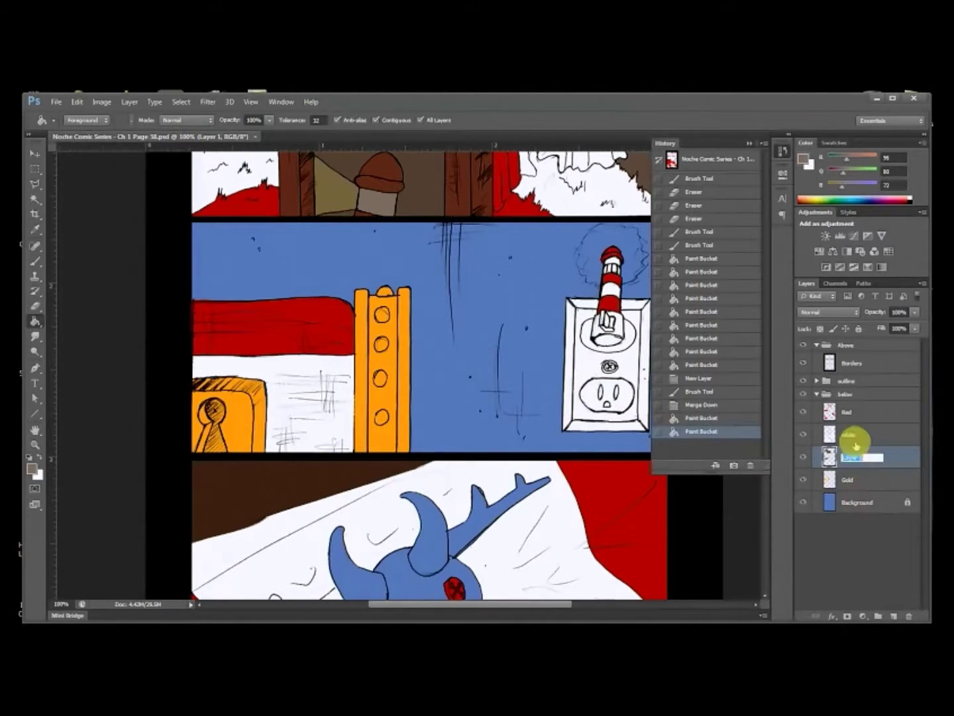
text(Brown)
key(Return)
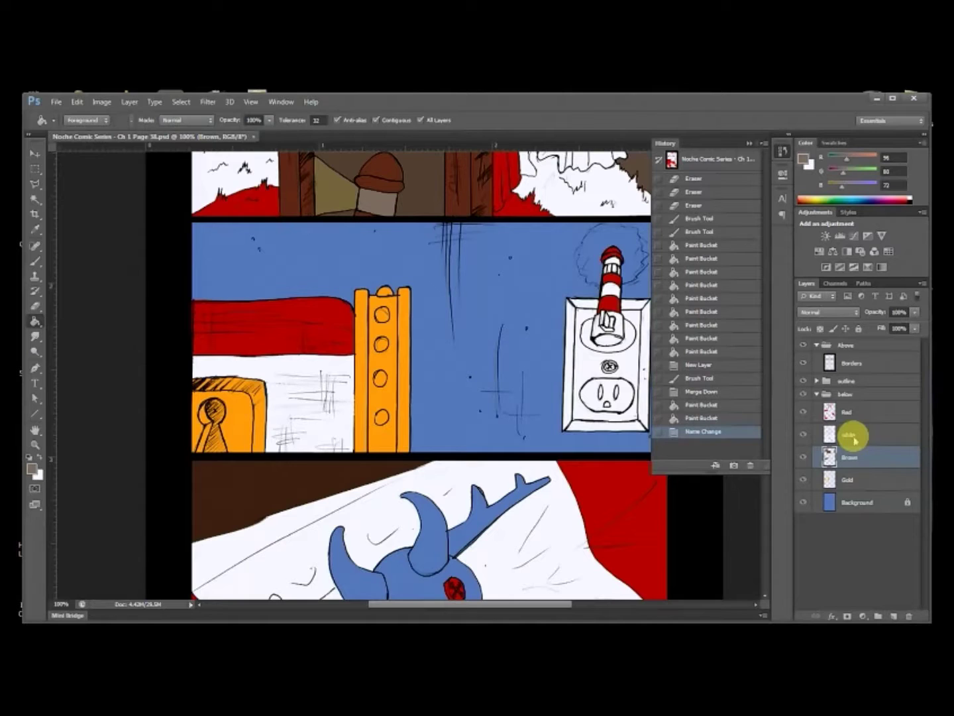
Step: Add a new layer directly above the Red layer and name it Blacks
drag(558, 326, 527, 427)
click(851, 413)
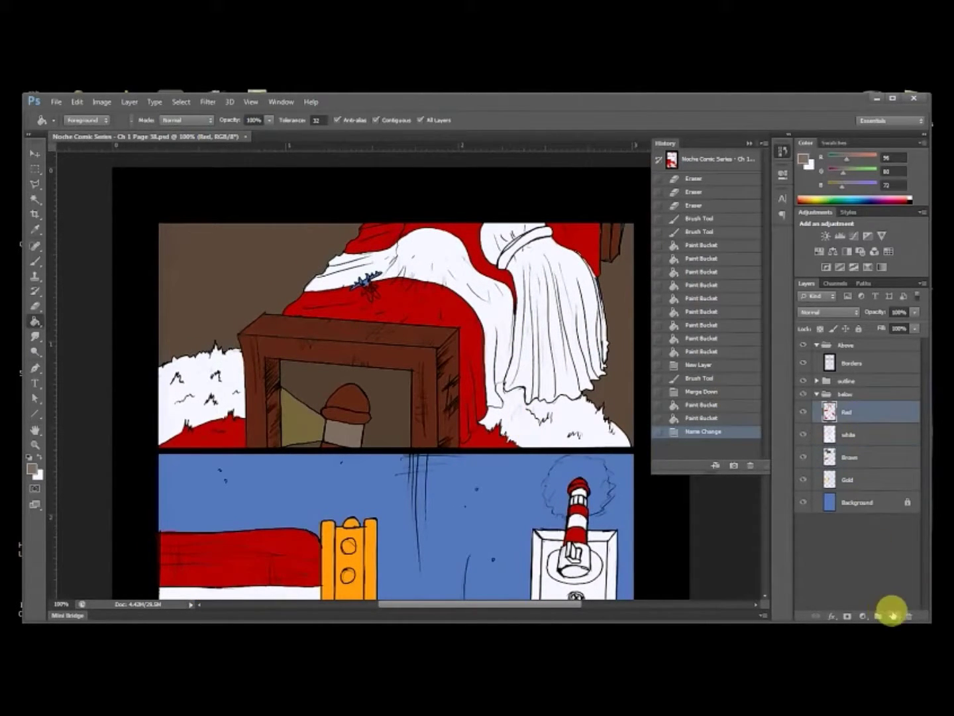
click(892, 616)
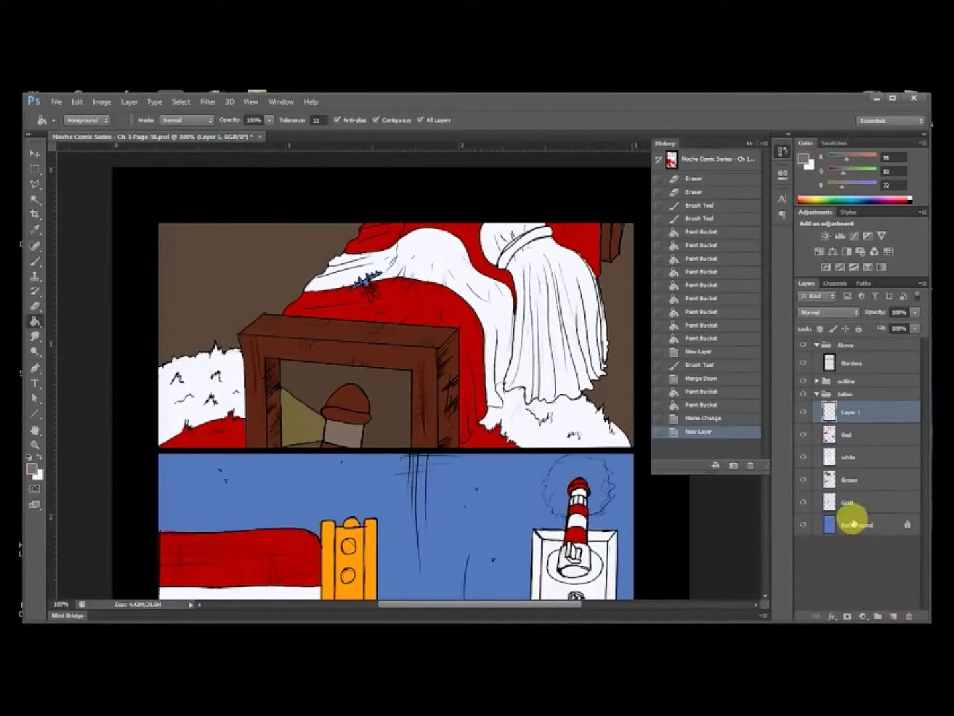
double_click(858, 412)
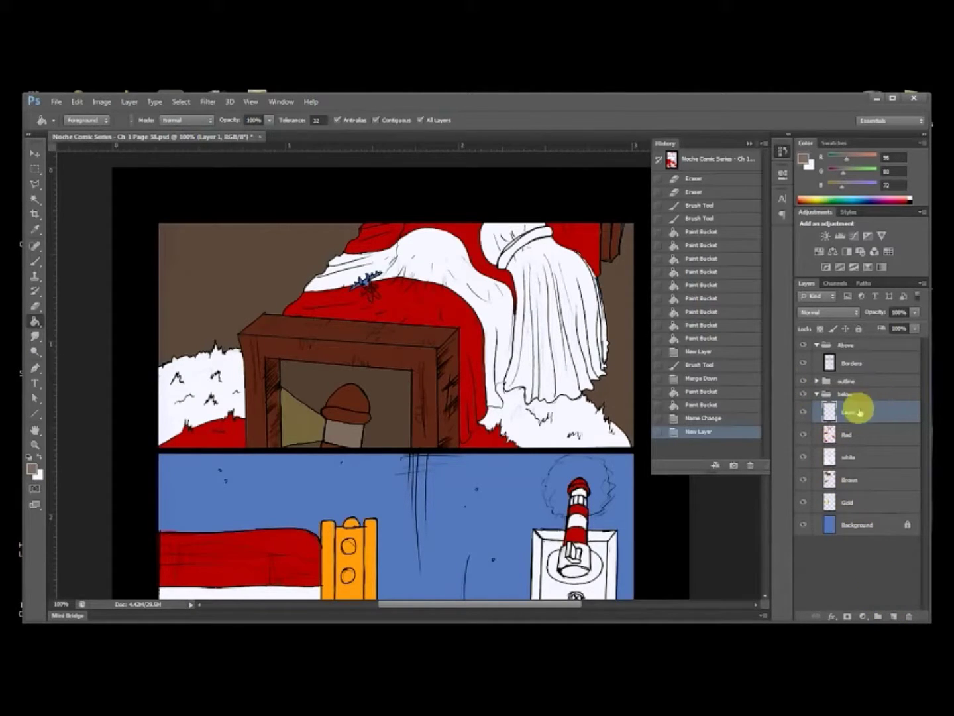
text(Blacks)
key(Return)
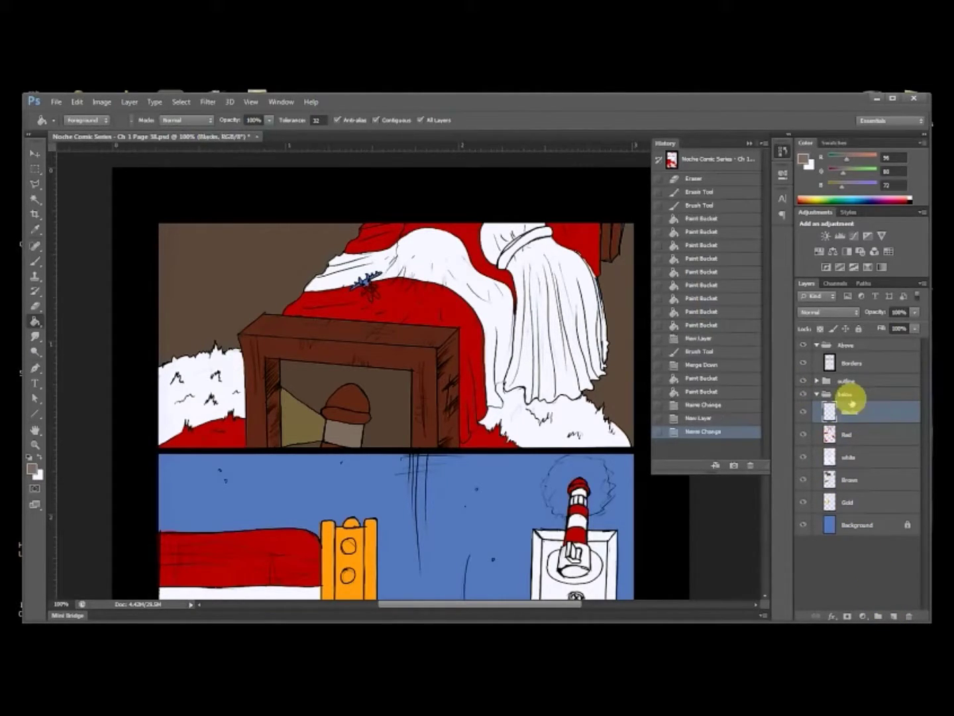
Step: Set the foreground colour to 171717 and brush over the body of the small horned figure in the first panel with a small brush
key(ctrl+plus)
key(ctrl+plus)
drag(430, 163, 450, 443)
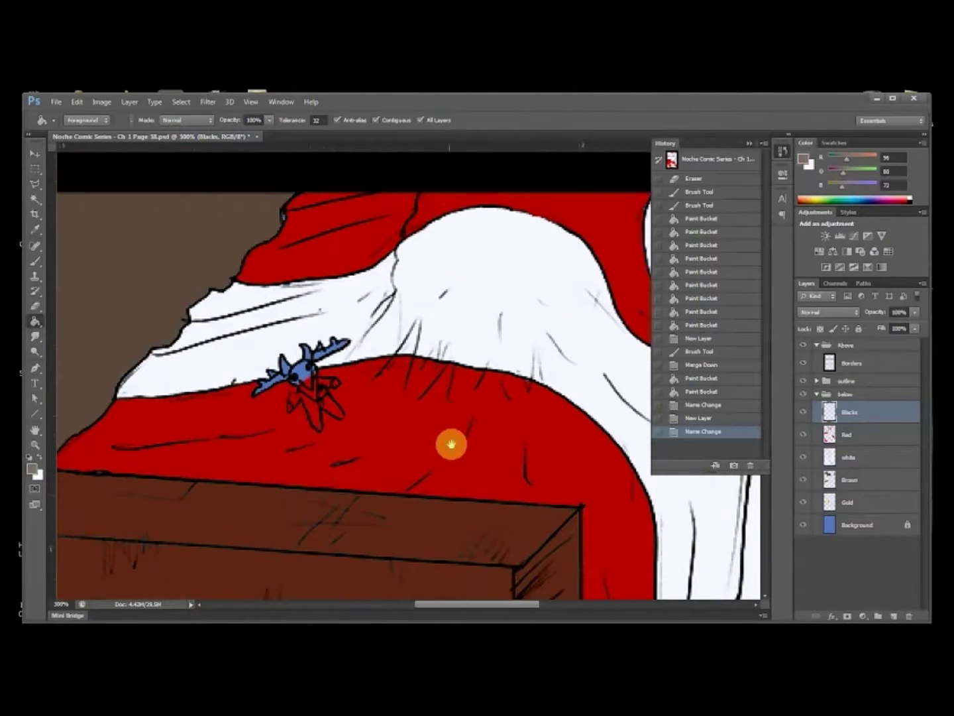
click(905, 200)
click(802, 157)
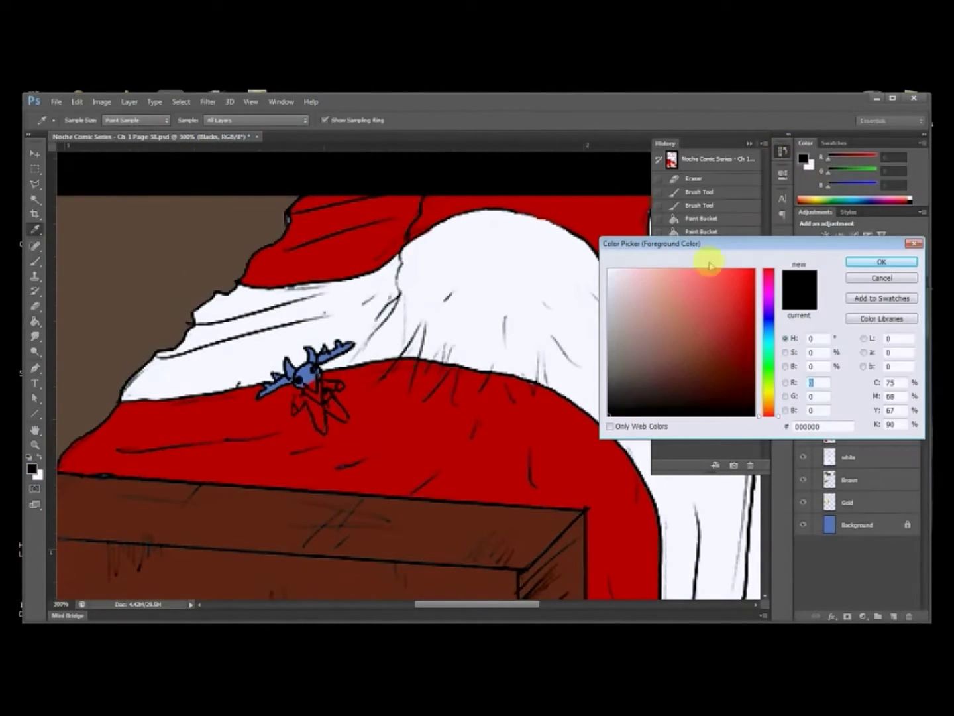
drag(613, 383, 603, 402)
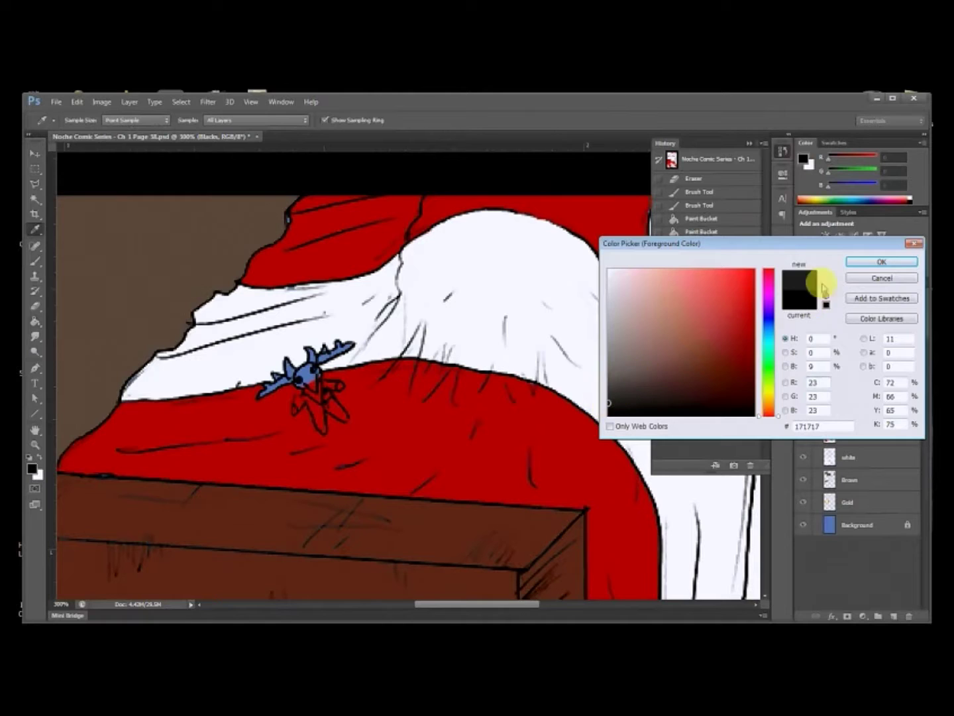
click(882, 261)
key(b)
key([)
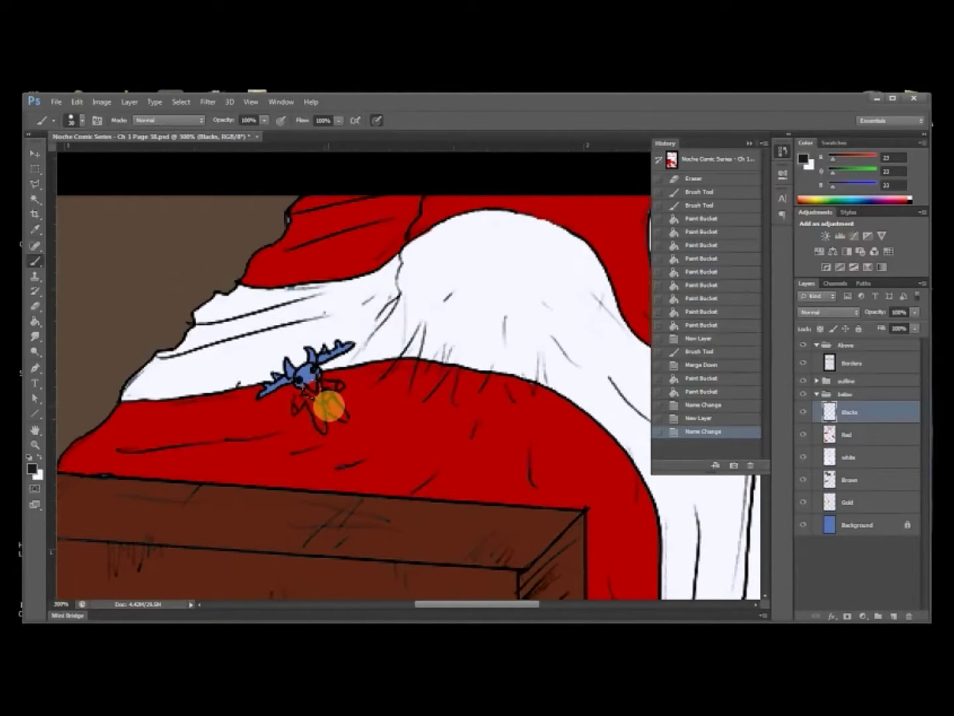
drag(307, 402, 317, 399)
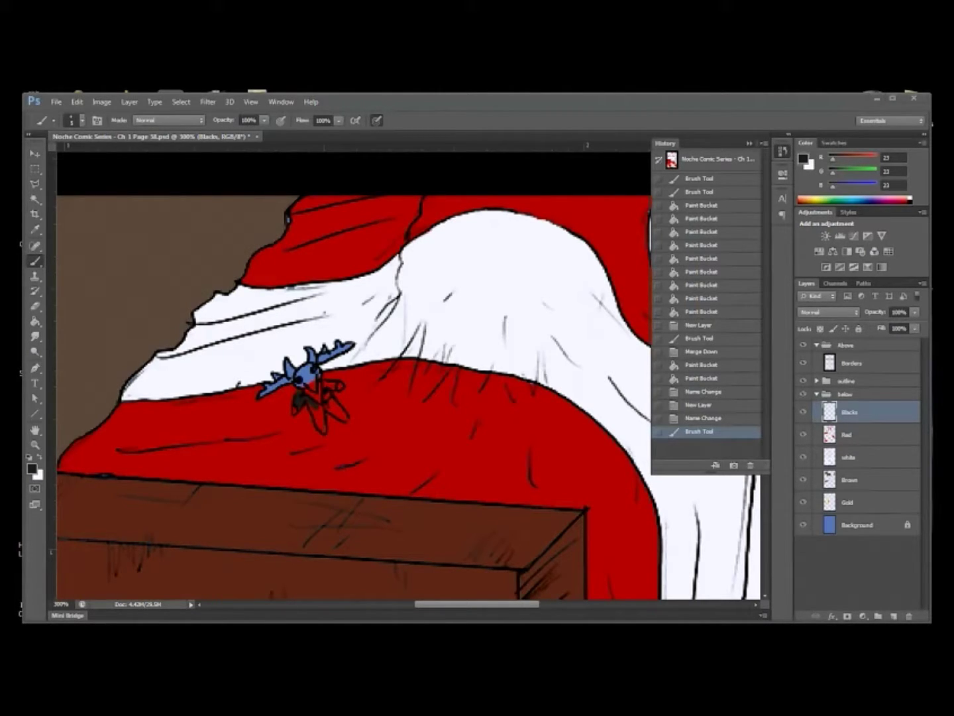
mouse_move(320, 390)
mouse_down()
mouse_move(324, 431)
mouse_move(322, 408)
mouse_move(336, 403)
mouse_move(348, 422)
mouse_move(326, 389)
mouse_up()
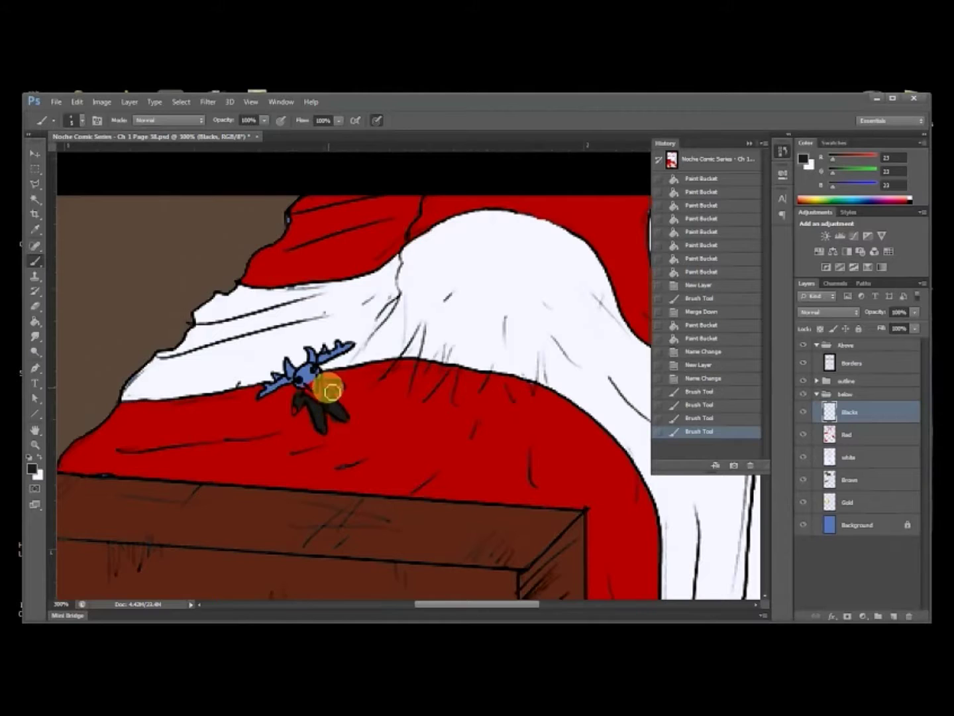
Step: Replace the last stroke on the small figure with cleaner black brushwork, tidy it with the Eraser and save the document
click(700, 418)
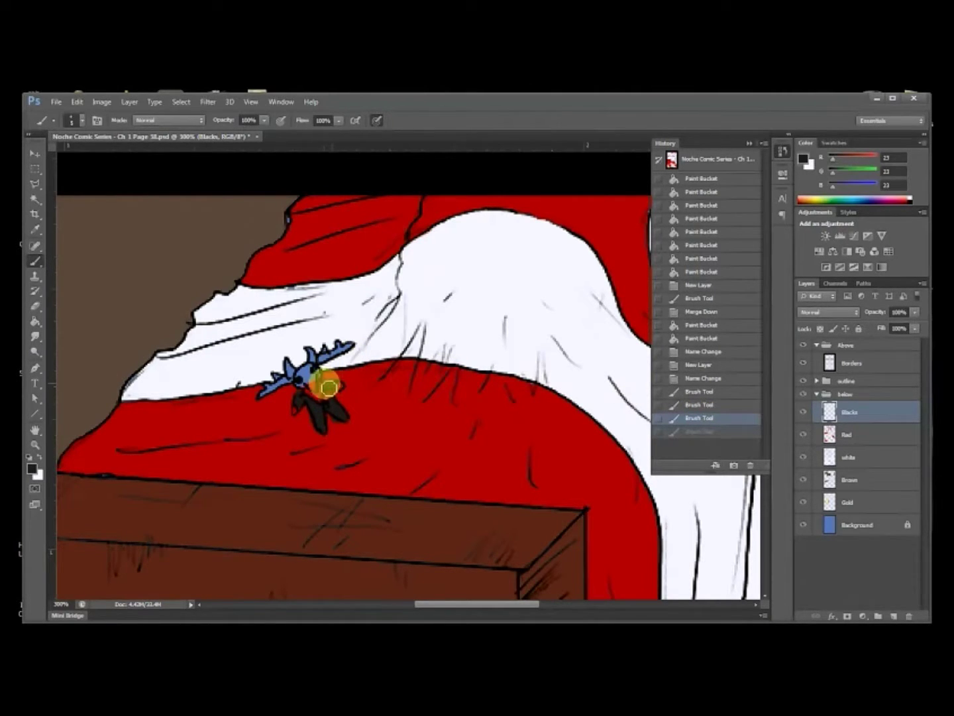
drag(331, 389, 330, 398)
key(e)
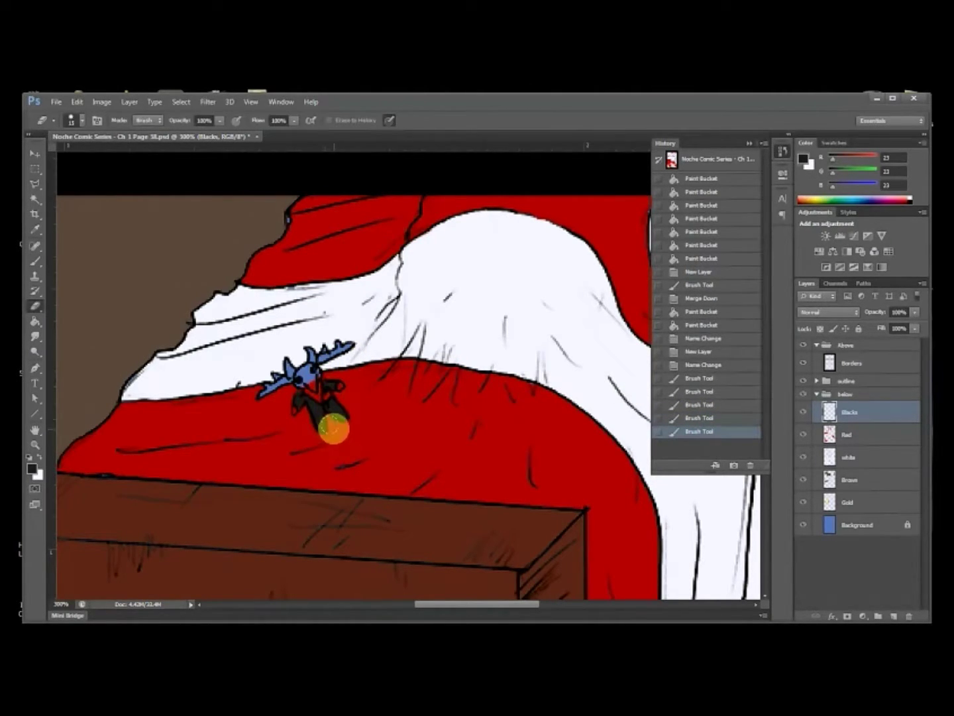
mouse_move(333, 426)
mouse_down()
mouse_move(333, 438)
mouse_move(325, 395)
mouse_up()
key(b)
key(ctrl+s)
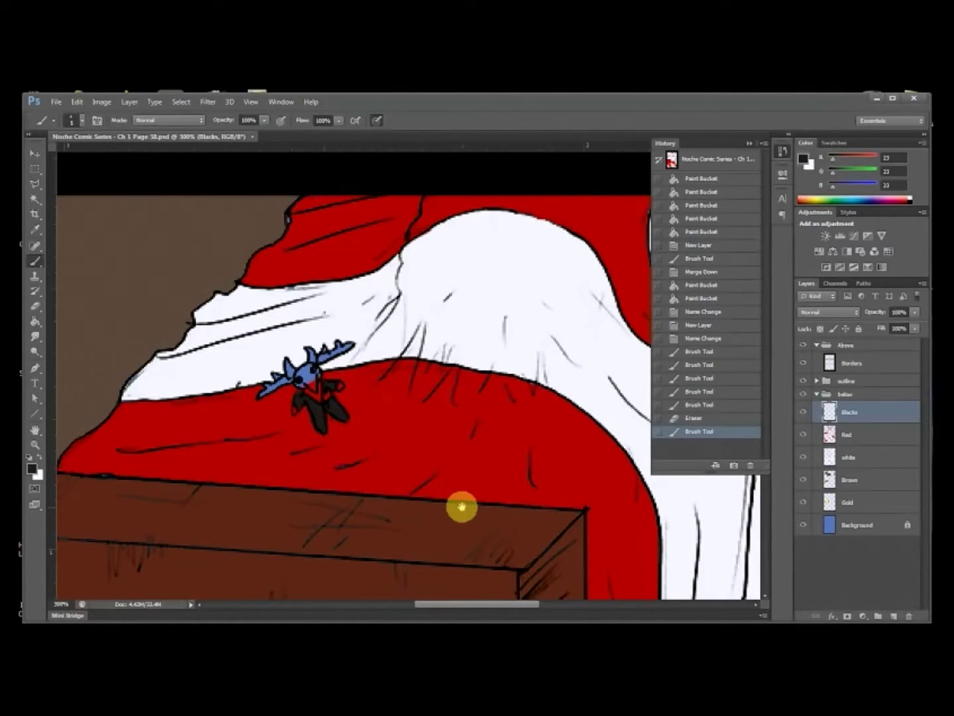
scroll(517, 490, down, 2)
click(848, 508)
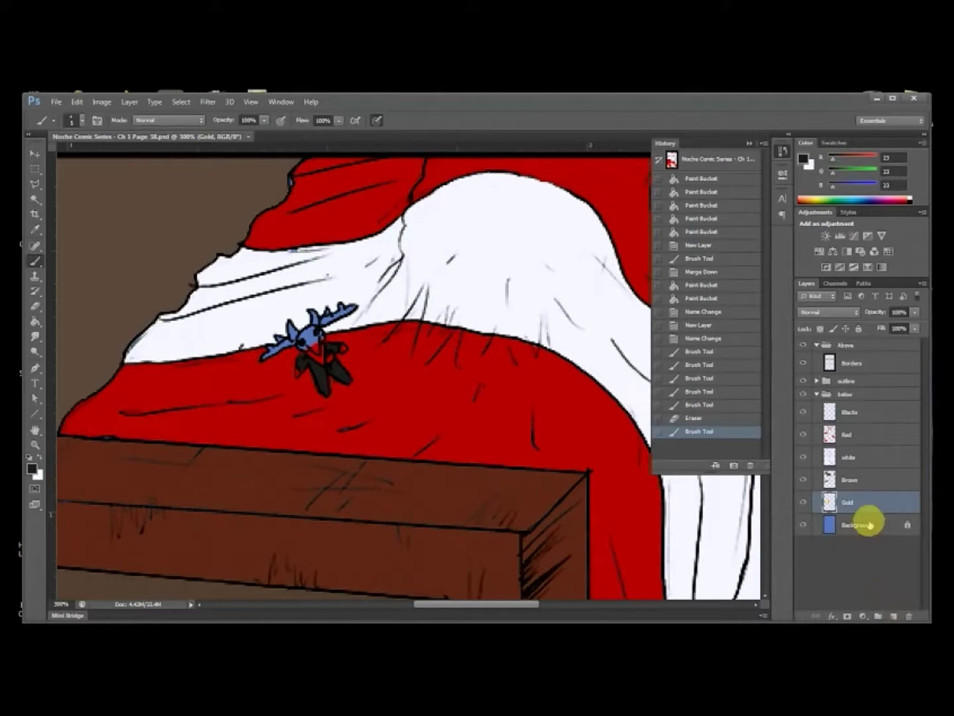
click(868, 523)
click(892, 616)
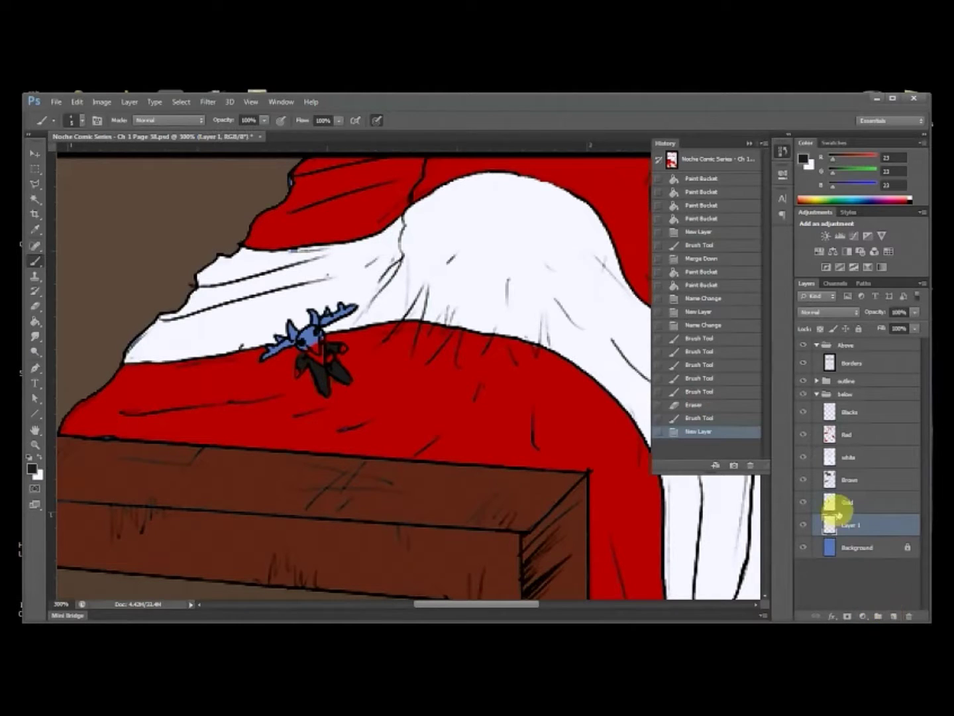
click(712, 419)
Step: Add a new layer directly above the Background and name it leather white
click(855, 522)
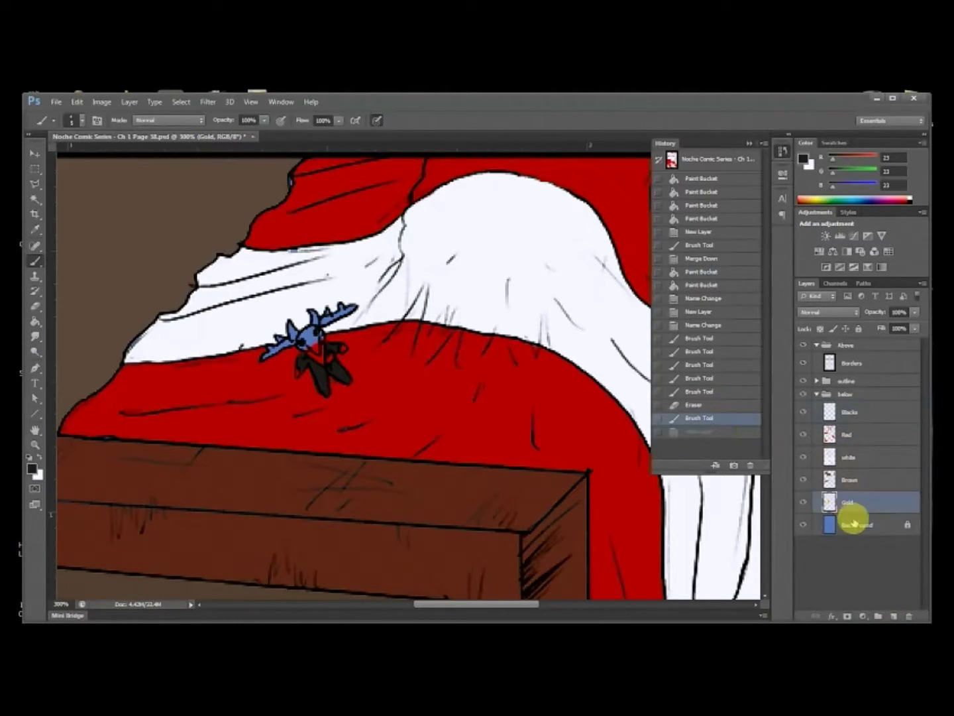
click(892, 616)
double_click(851, 525)
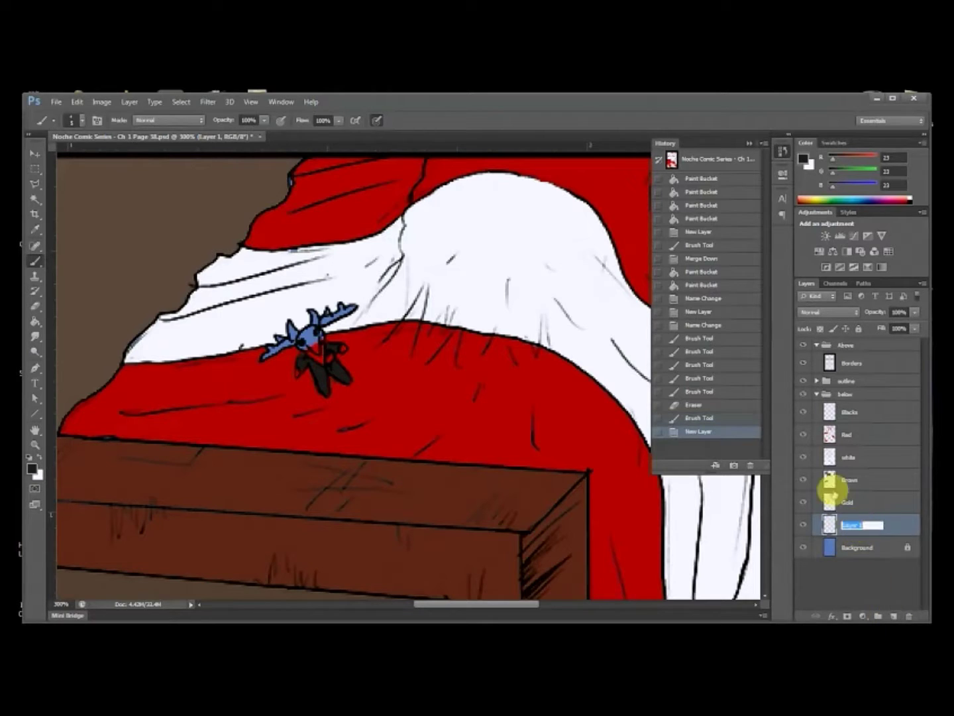
text(leather white)
key(Return)
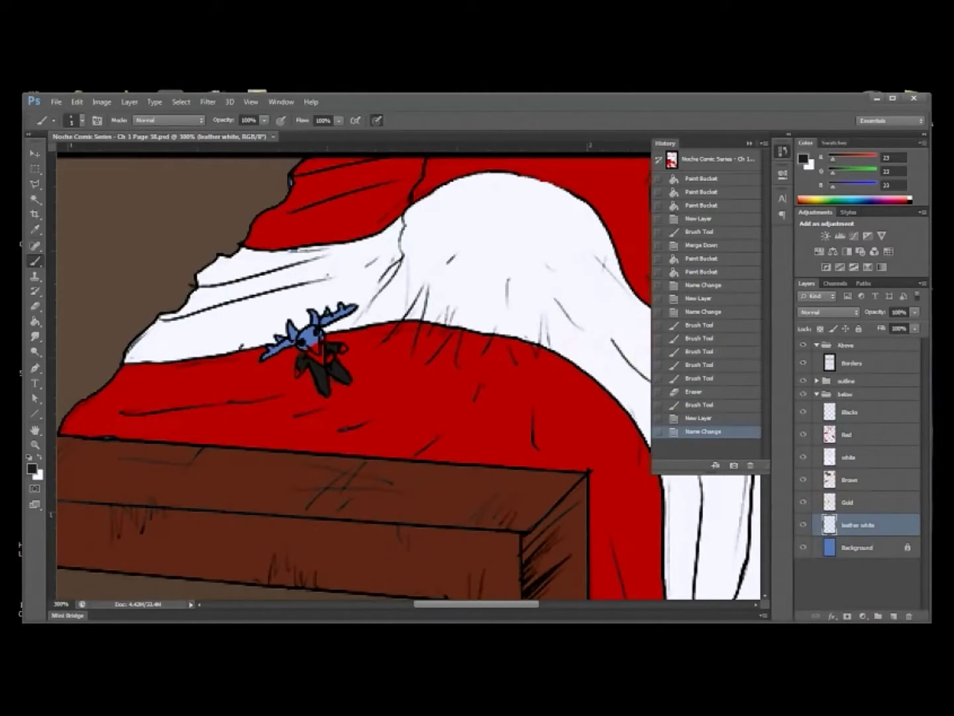
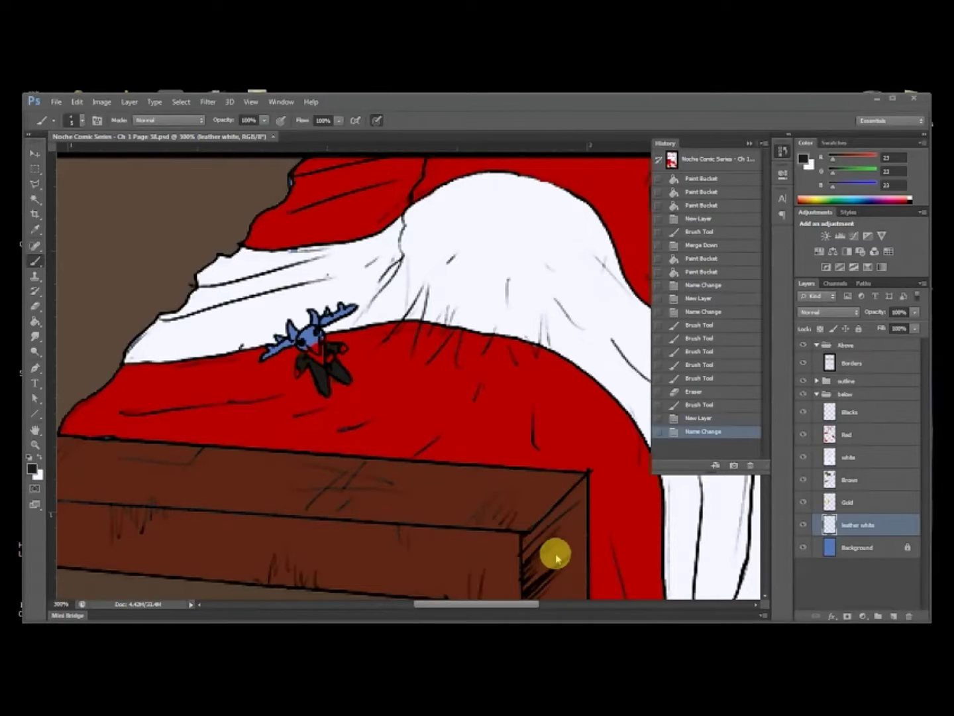
right_click(198, 411)
click(245, 401)
drag(87, 314, 55, 266)
drag(279, 507, 504, 550)
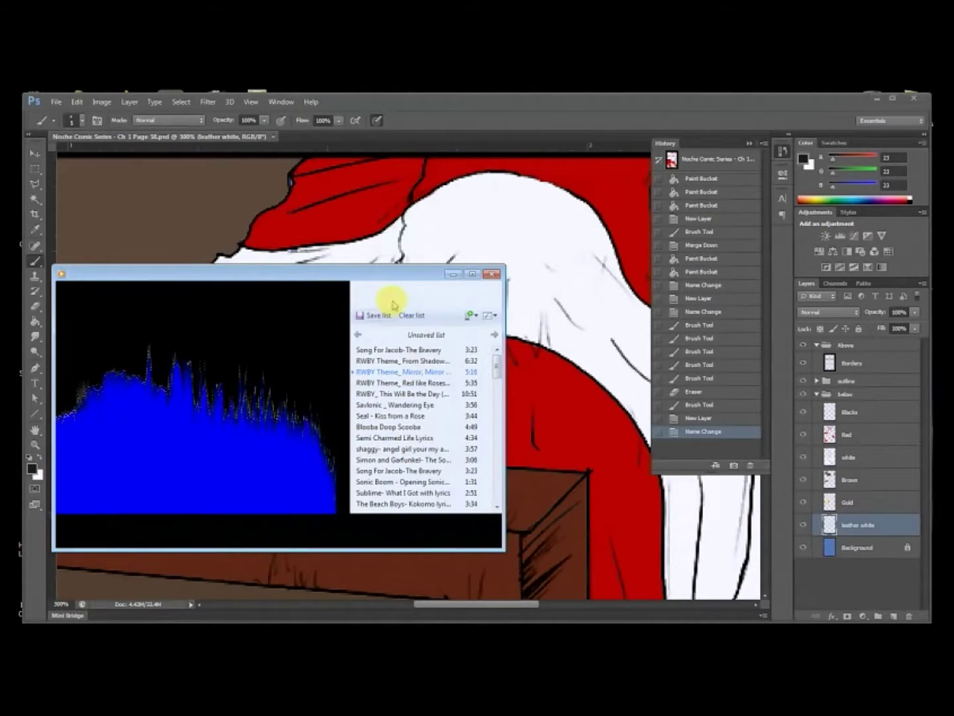
click(454, 274)
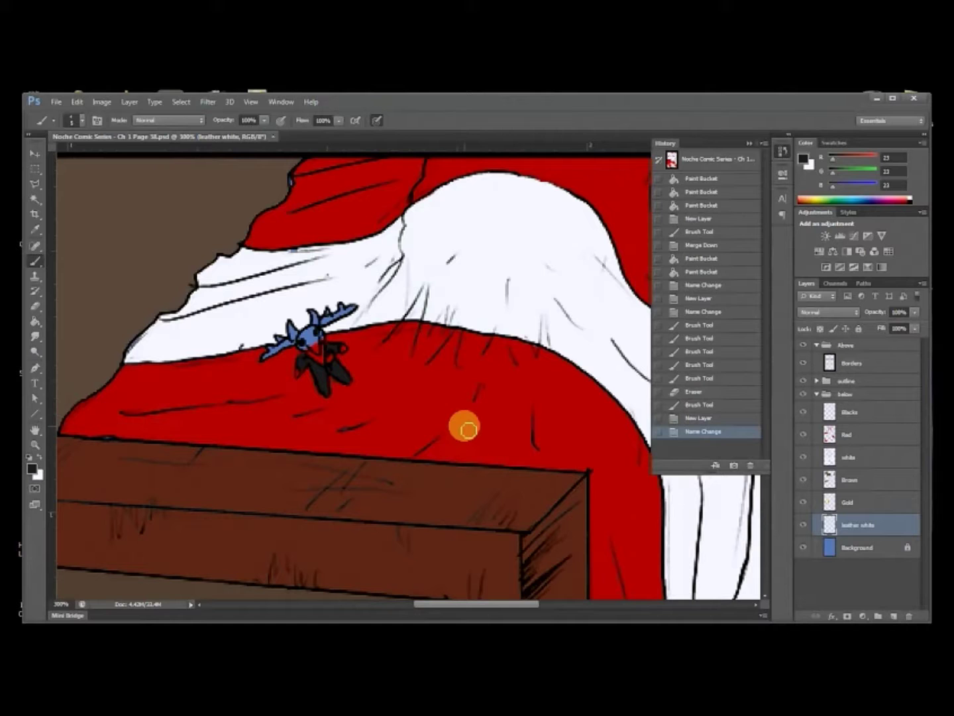
Step: Fill both halves of the horned character's jacket and its breast pocket in the third panel with 171717 on the Blacks layer
drag(420, 397, 422, 375)
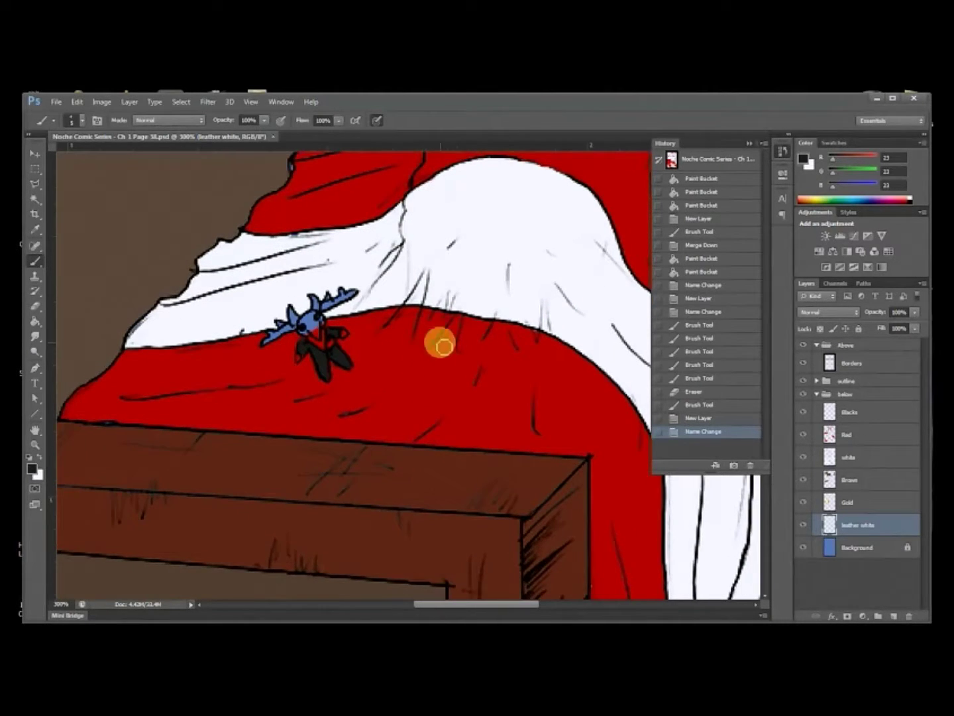
key(ctrl+minus)
key(ctrl+minus)
drag(474, 447, 749, 435)
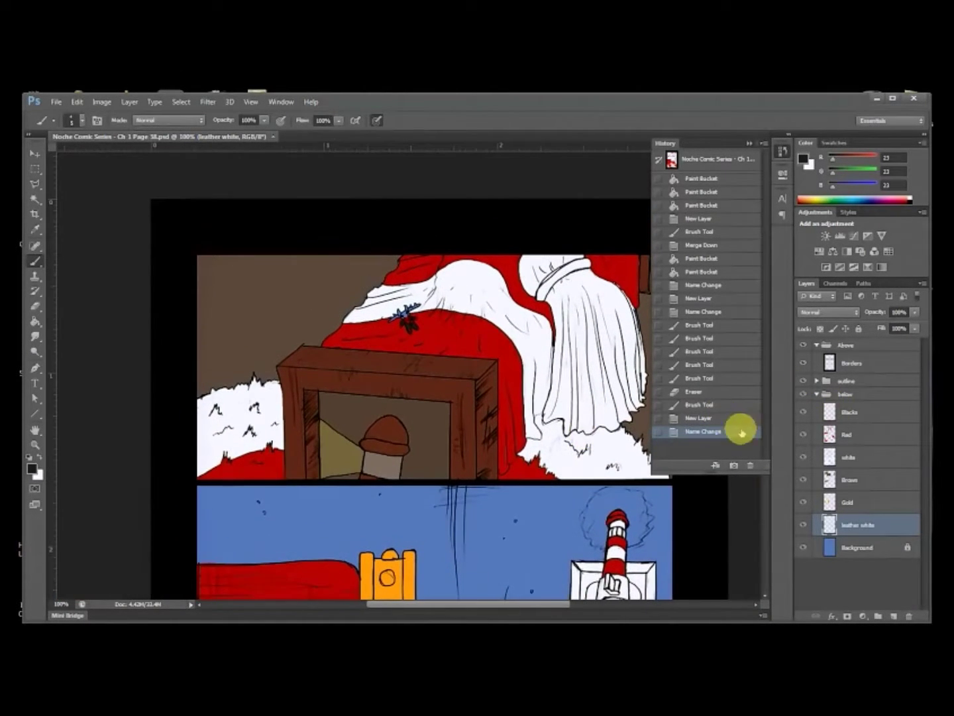
click(855, 410)
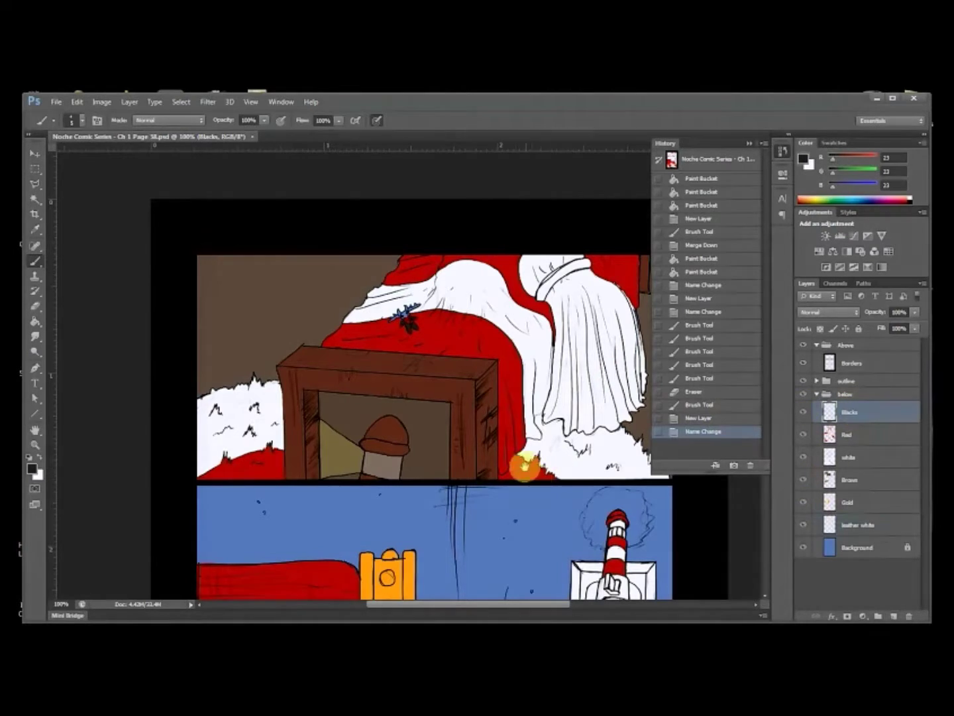
scroll(486, 271, down, 8)
scroll(457, 357, down, 3)
key(g)
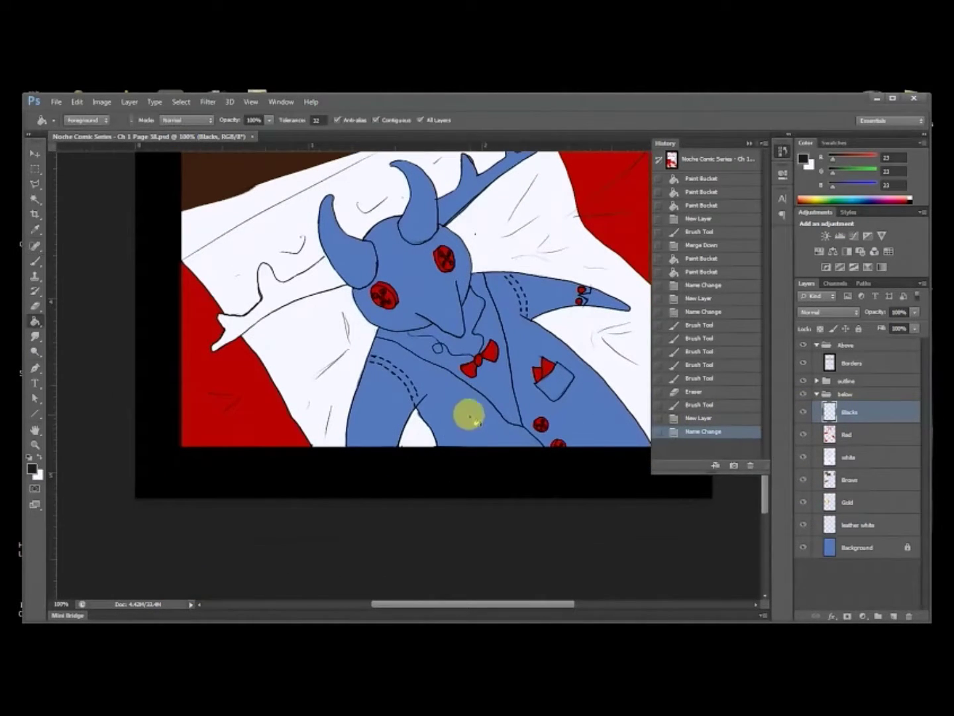
click(478, 408)
click(530, 342)
click(551, 379)
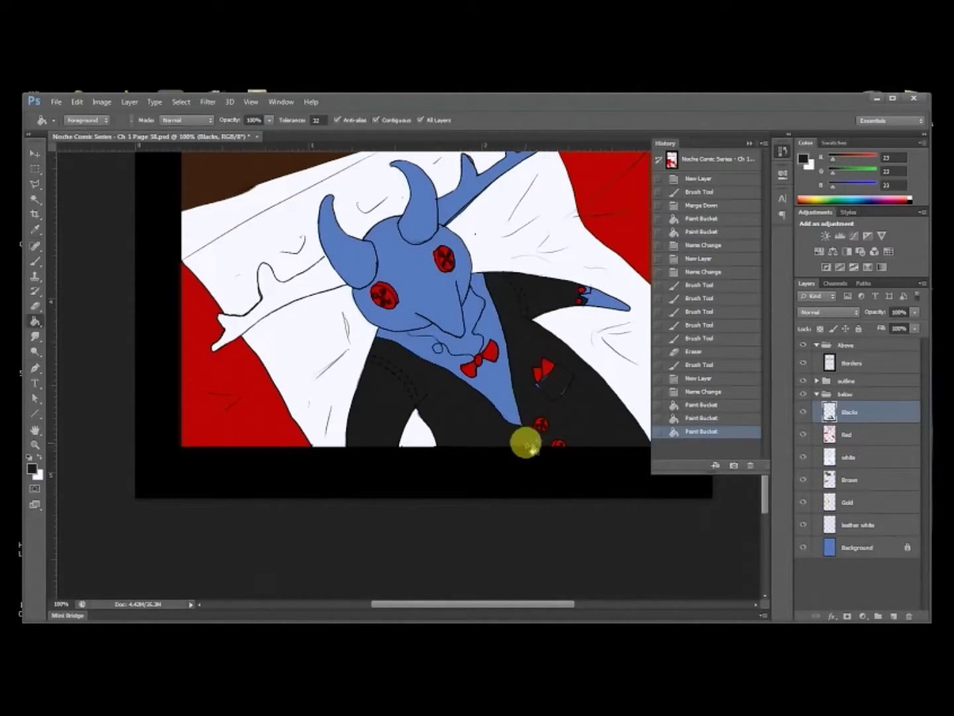
Step: Set the foreground colour to black, fill the third-panel jacket's breast pocket and brush over the gaps left along its edges
click(803, 159)
click(609, 414)
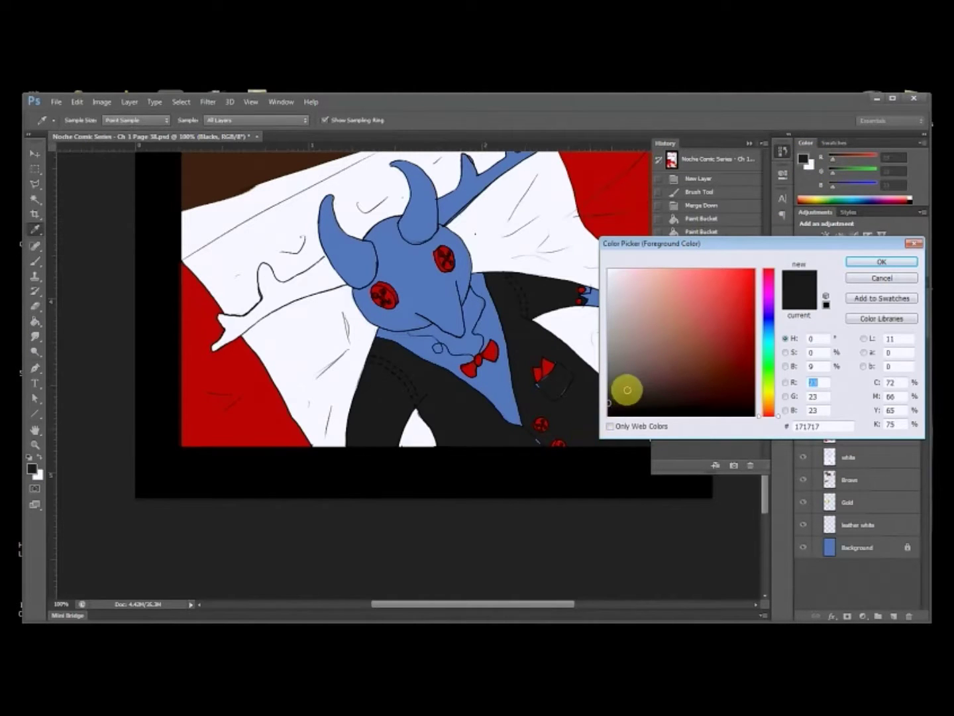
click(882, 262)
click(552, 377)
scroll(596, 420, up, 3)
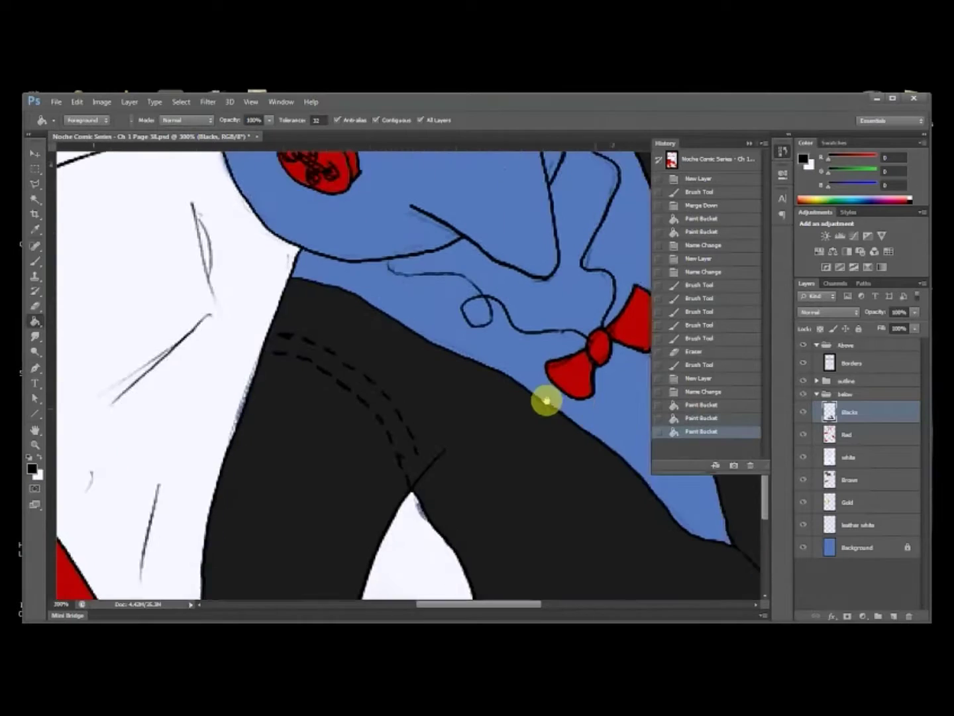
key(b)
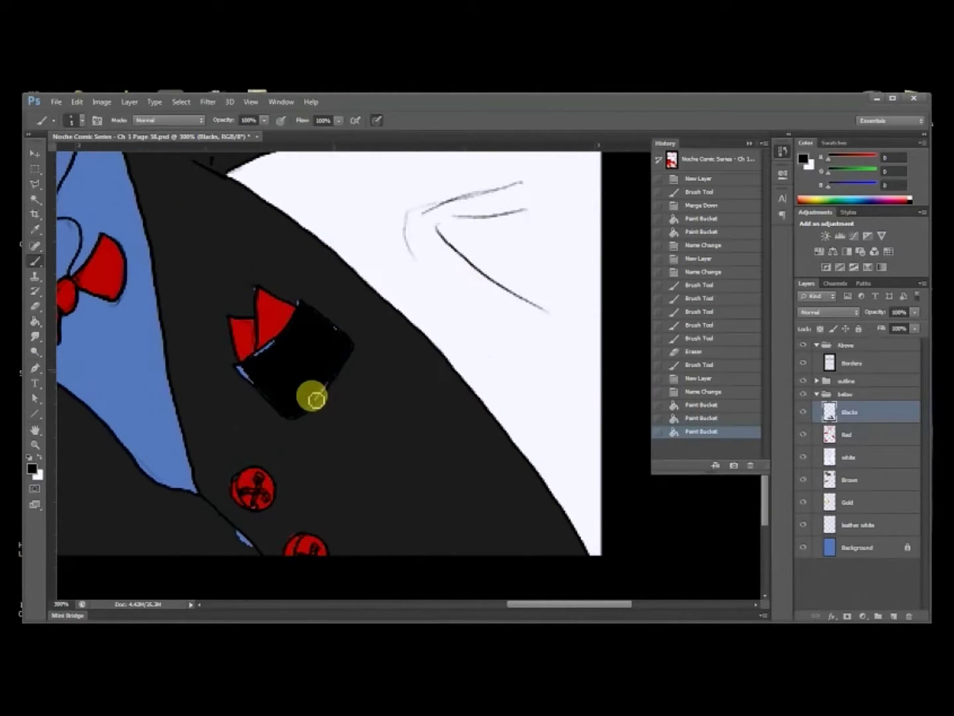
mouse_move(306, 411)
mouse_down()
mouse_move(242, 375)
mouse_move(313, 315)
mouse_move(323, 321)
mouse_move(342, 344)
mouse_move(332, 379)
mouse_move(352, 348)
mouse_move(318, 330)
mouse_move(304, 307)
mouse_move(333, 339)
mouse_move(314, 318)
mouse_move(298, 323)
mouse_move(272, 393)
mouse_move(259, 390)
mouse_move(286, 415)
mouse_move(313, 407)
mouse_move(298, 418)
mouse_move(313, 334)
mouse_up()
Step: Sample the jacket's dark grey and brush over the gaps around the red handkerchief and at the jacket's lower edge
key(i)
click(289, 270)
key(b)
drag(251, 308, 252, 286)
drag(252, 287, 253, 307)
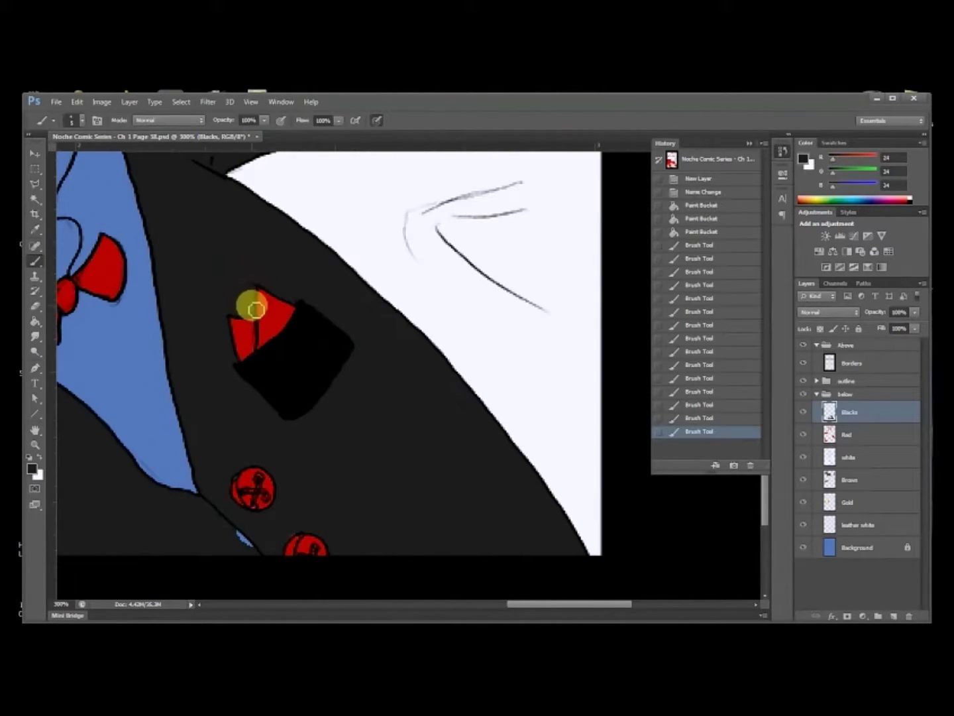
drag(237, 513, 341, 488)
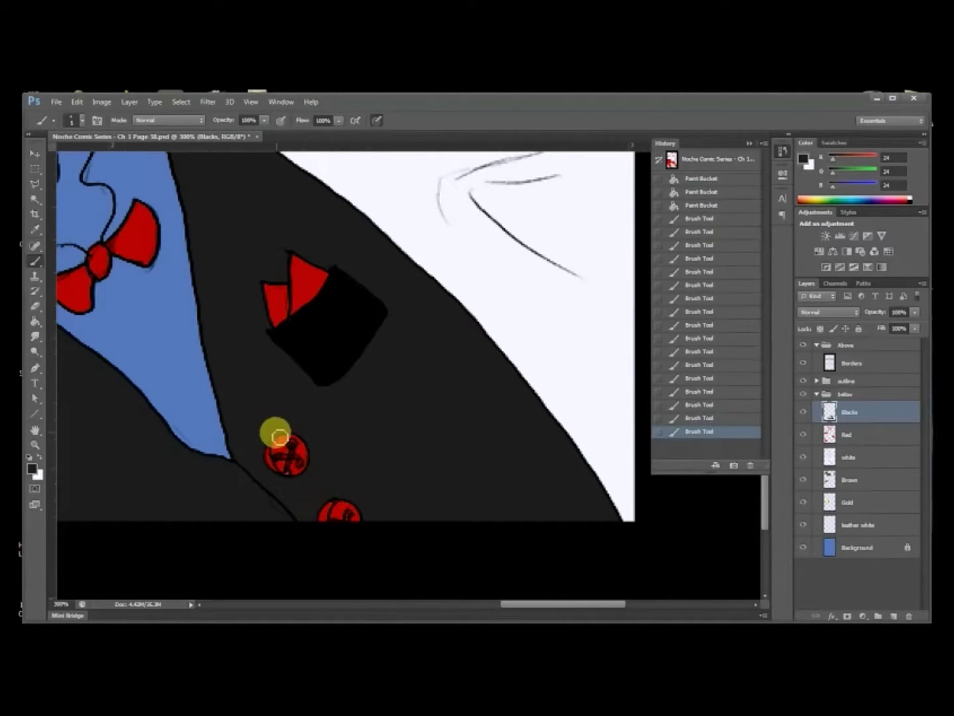
drag(277, 437, 354, 446)
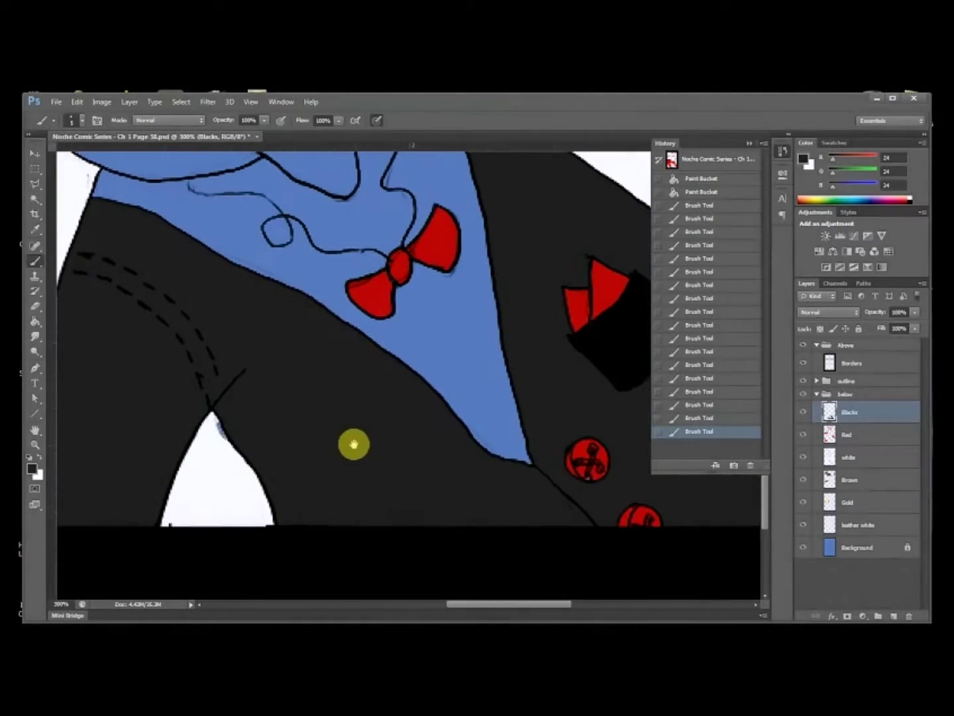
mouse_move(599, 478)
mouse_down()
mouse_move(580, 469)
mouse_move(528, 488)
mouse_up()
click(713, 420)
Step: Fill the remaining gap at the horned character's sleeve cuff with the sampled dark grey on the Blacks layer
drag(335, 451, 452, 438)
drag(419, 391, 426, 469)
drag(482, 314, 462, 408)
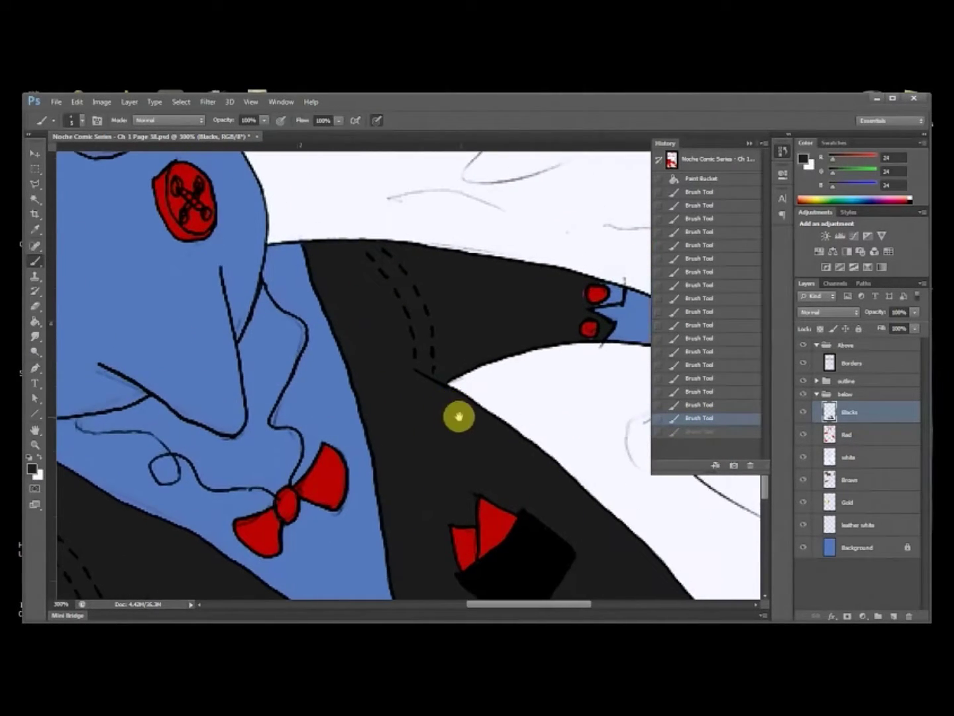
mouse_move(624, 289)
mouse_down()
mouse_move(568, 347)
mouse_move(474, 375)
mouse_move(372, 368)
mouse_move(463, 427)
mouse_up()
key(g)
click(580, 317)
key(ctrl+minus)
key(ctrl+minus)
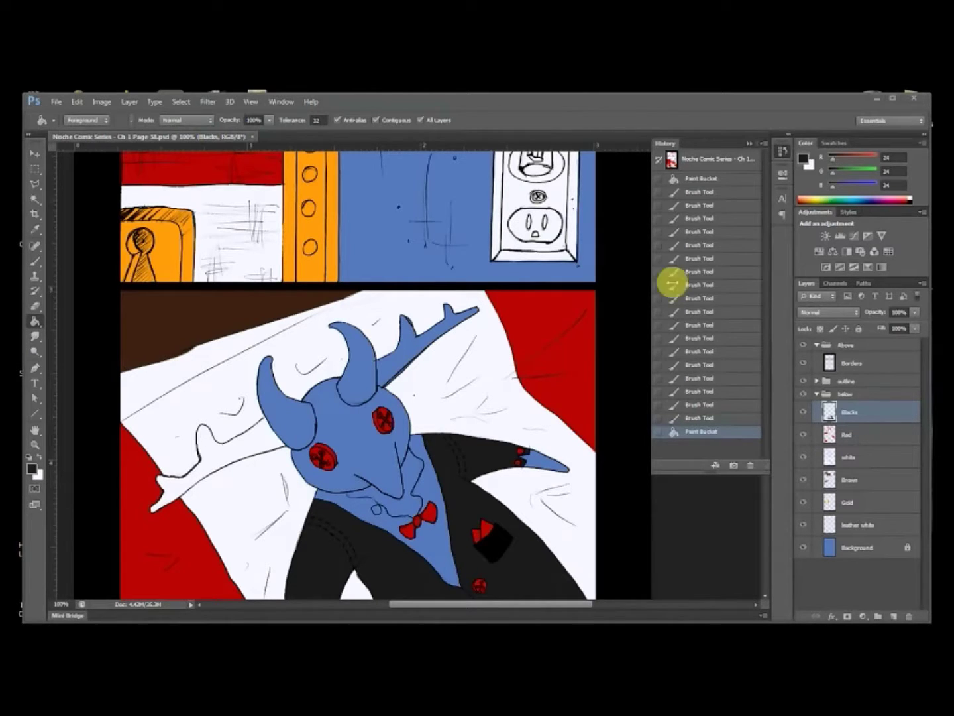
Step: Move the leather white layer up the stack so it sits between the Blacks and Red layers
drag(562, 345, 577, 348)
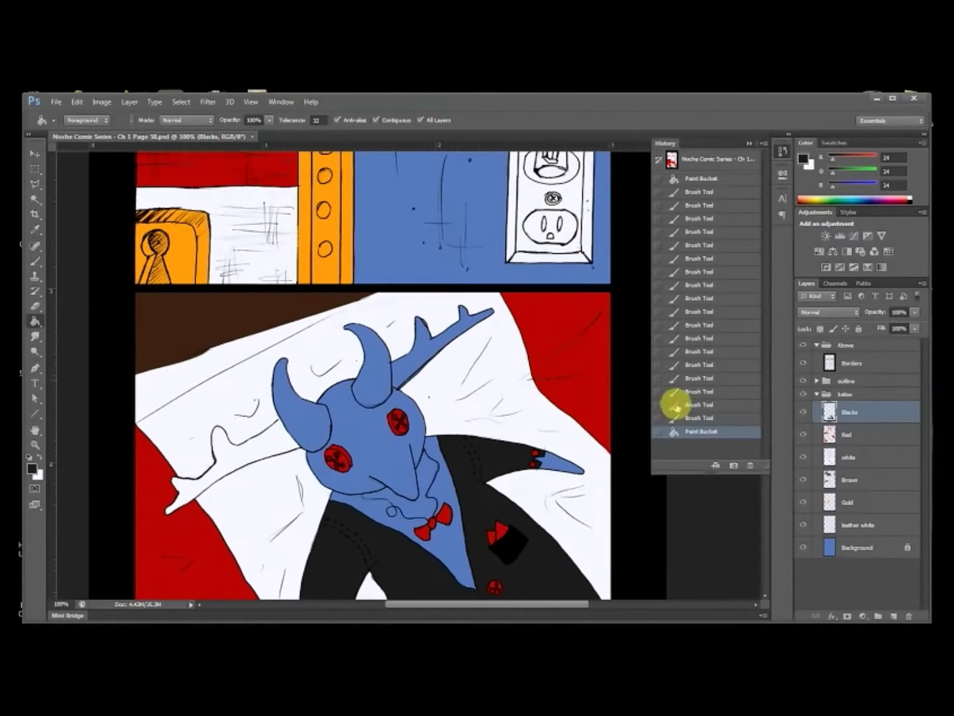
click(856, 523)
scroll(597, 379, left, 4)
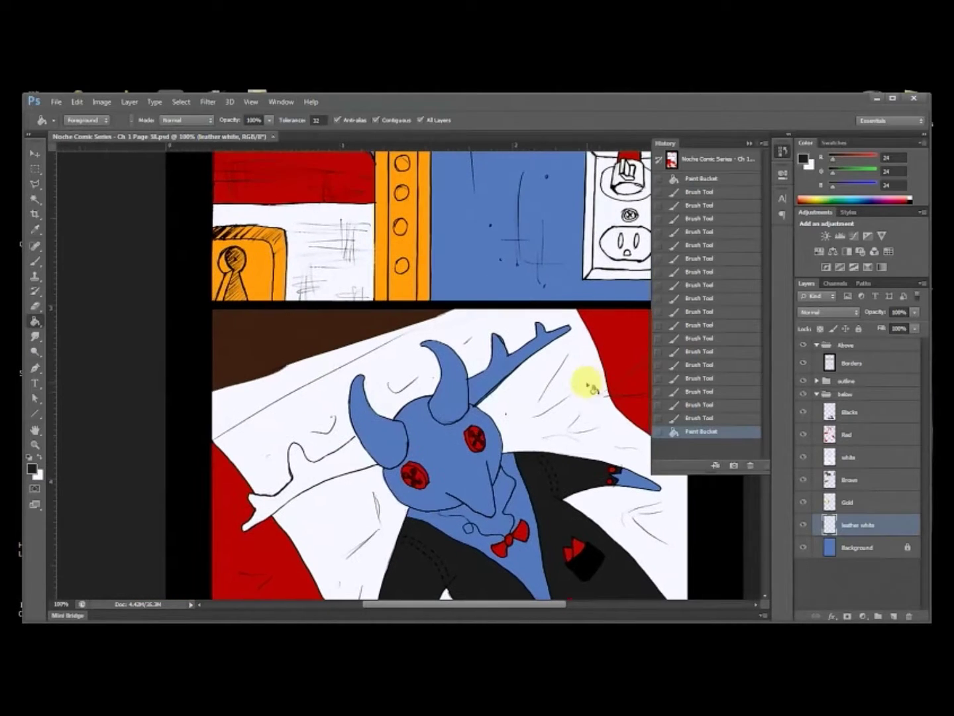
drag(842, 524, 882, 429)
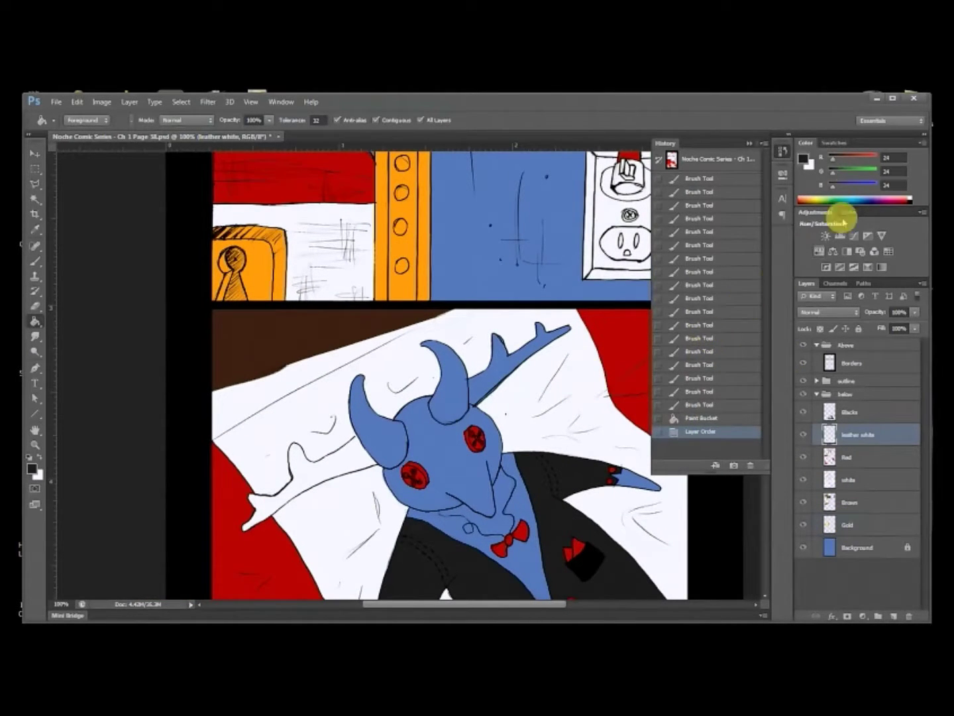
Step: Set the foreground colour to ebc7c7 and fill the horned character's head in the third panel on the leather white layer
click(802, 155)
drag(646, 292, 600, 229)
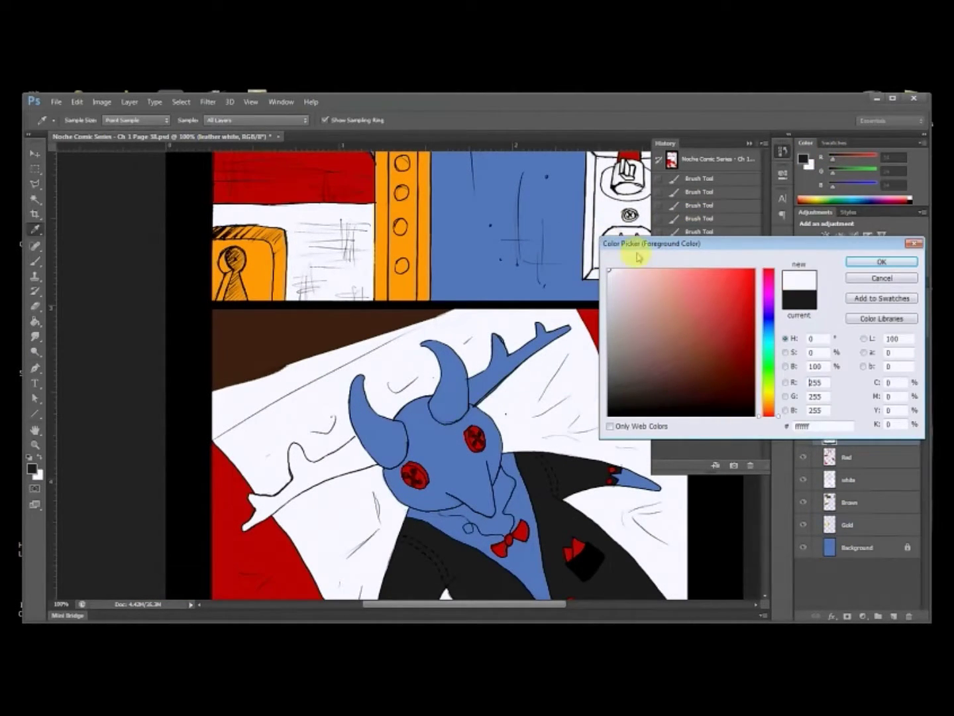
click(617, 284)
click(777, 414)
drag(778, 416, 780, 421)
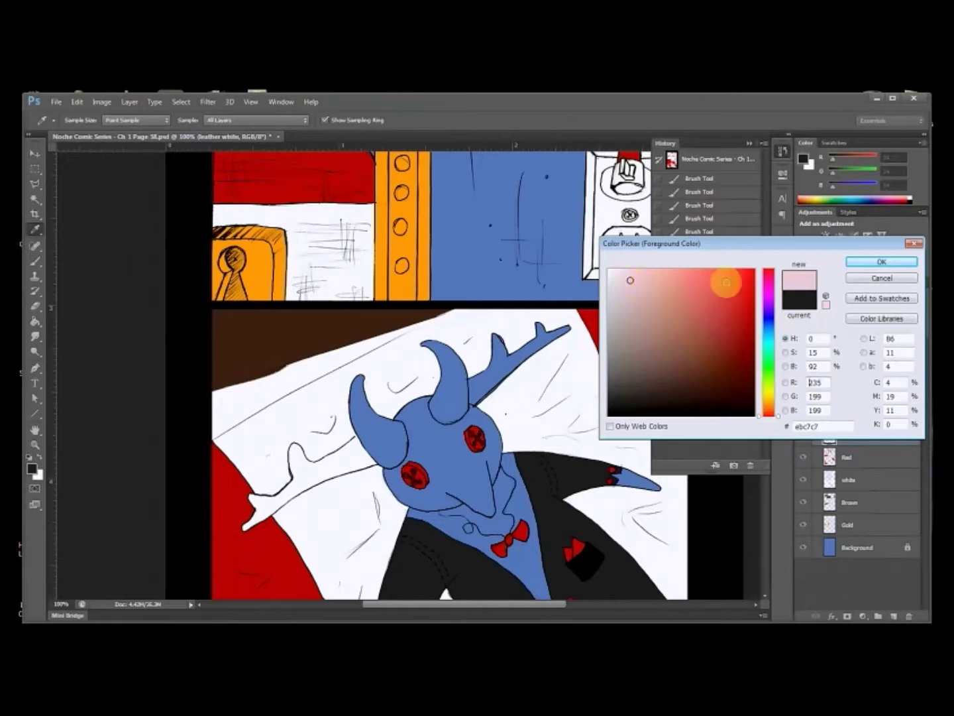
click(858, 262)
key(g)
click(447, 415)
drag(456, 482, 456, 341)
Step: Try the greyer foreground colour bea8a8 as the fill of the horned character's head
click(804, 159)
click(625, 307)
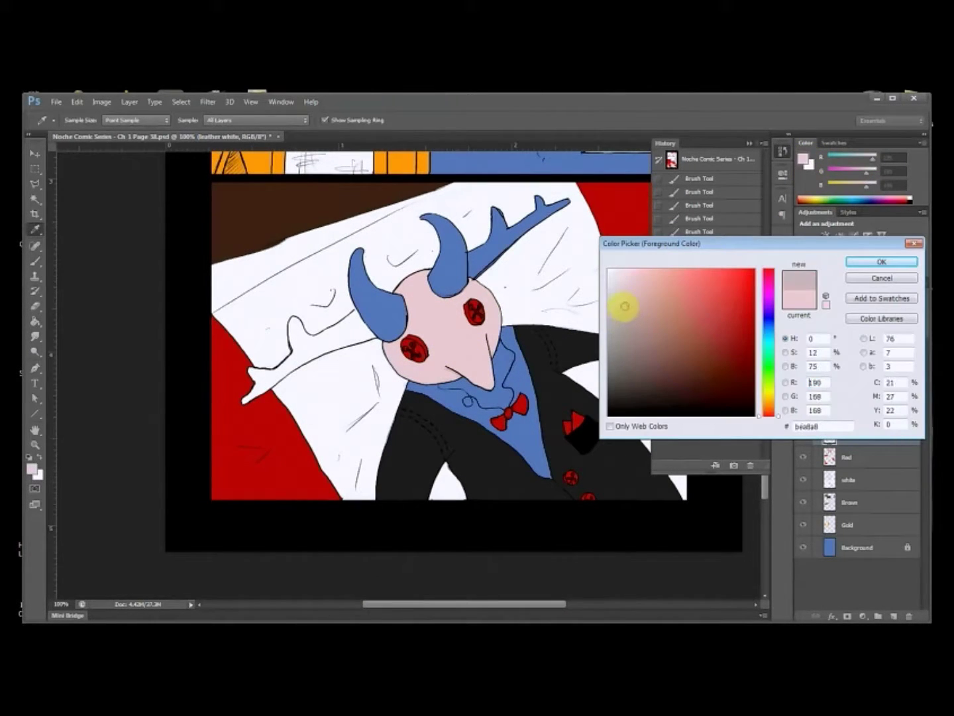
click(867, 259)
click(447, 298)
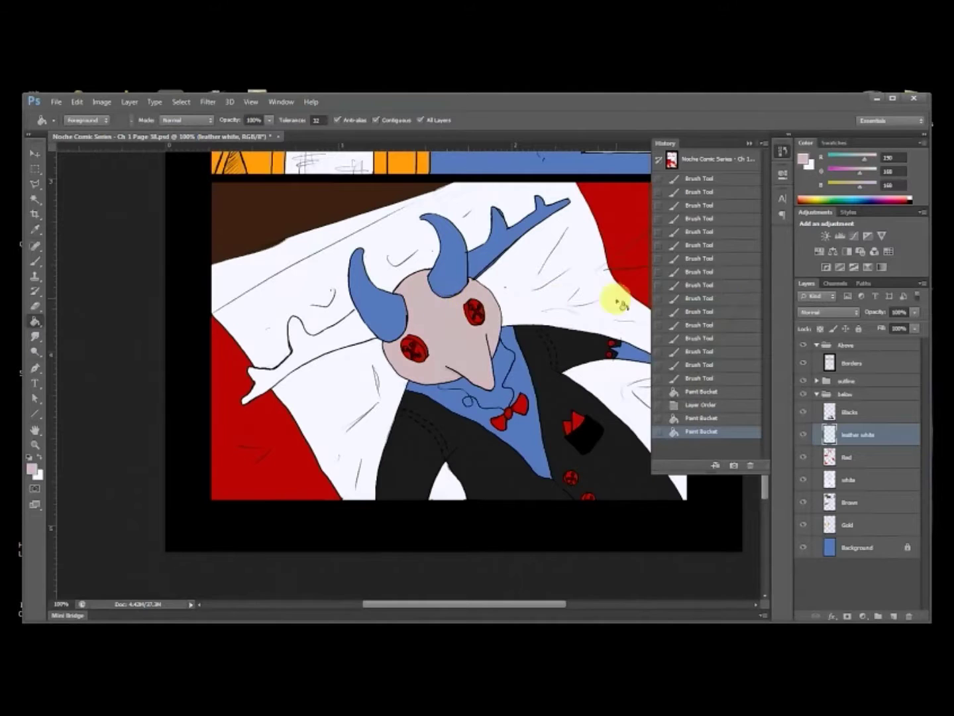
Step: Try the lighter foreground colour dbc6c6 as the fill of the horned character's head
click(804, 159)
click(623, 289)
click(856, 259)
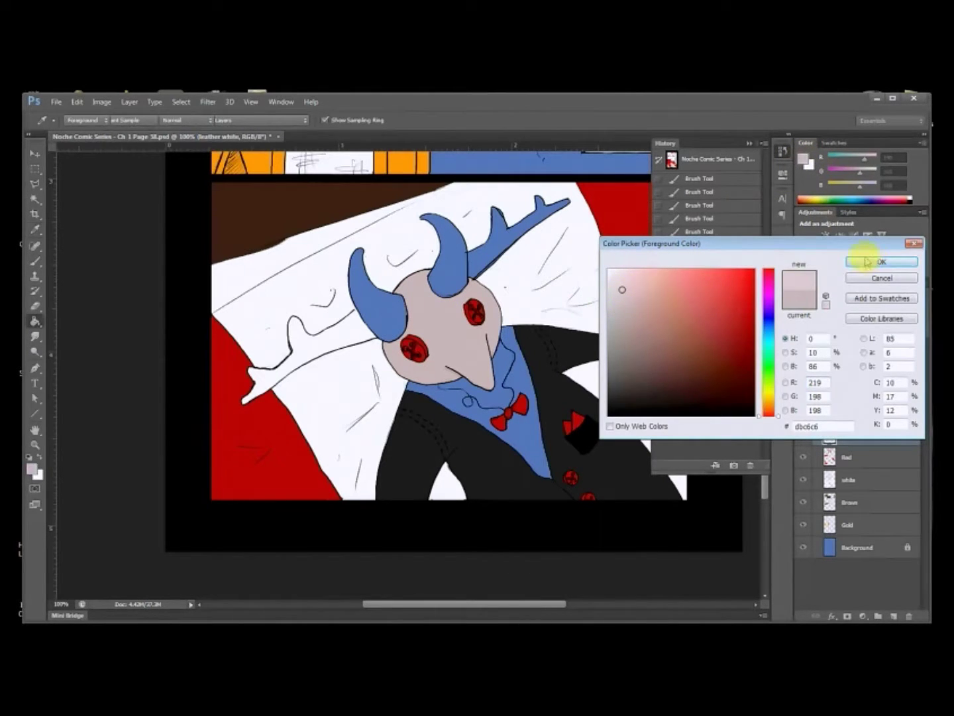
click(436, 314)
drag(529, 343, 441, 373)
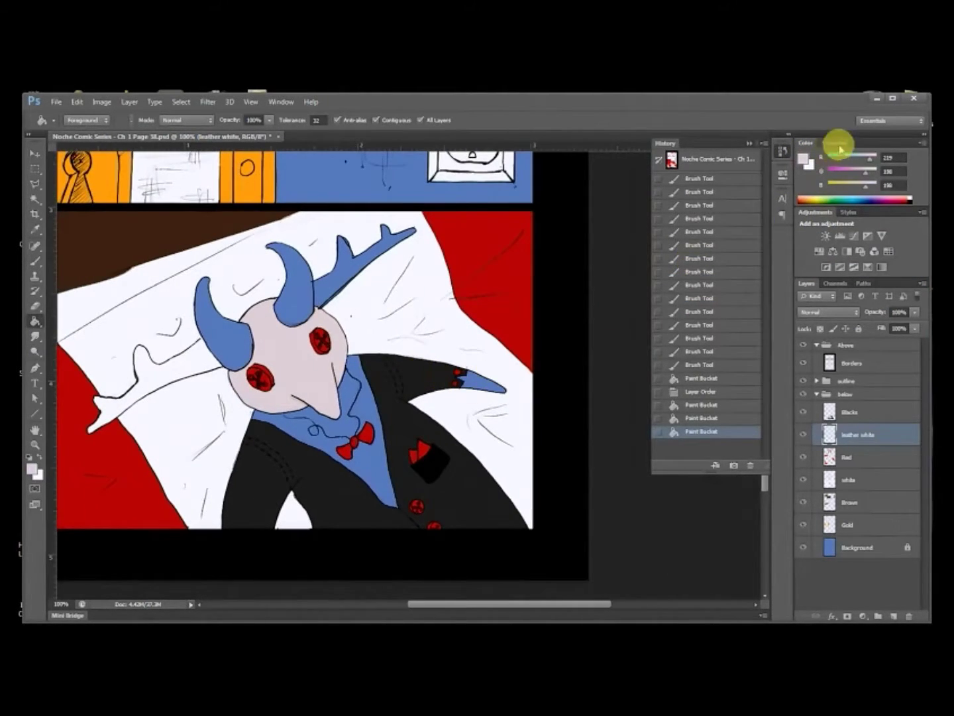
Step: Set the foreground colour to dabfbf and refill the horned character's head with it
click(803, 159)
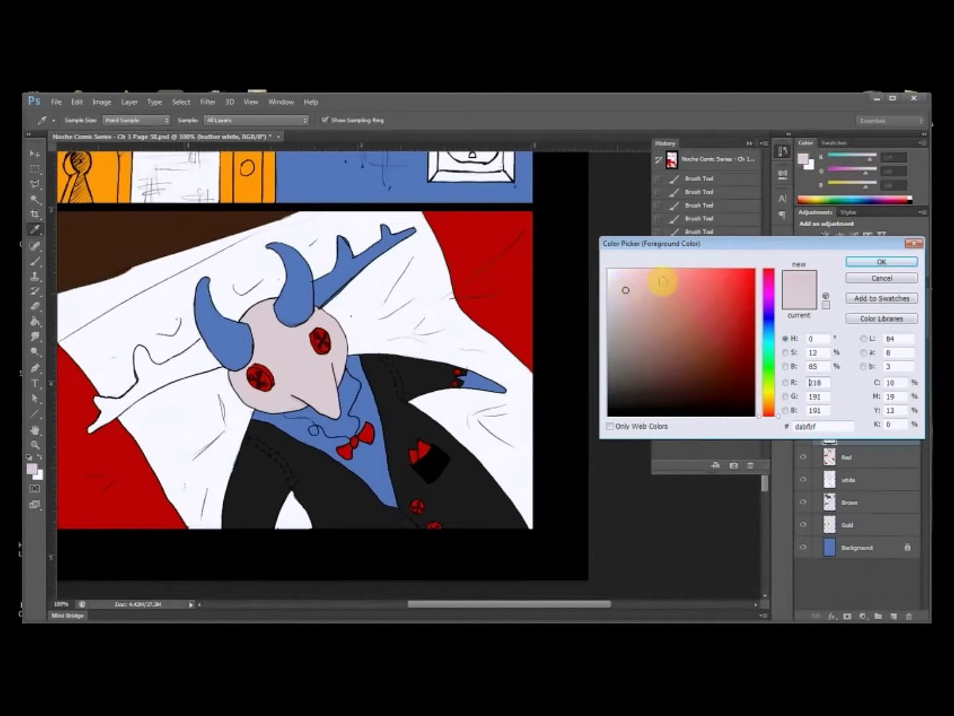
click(857, 264)
drag(387, 327, 485, 359)
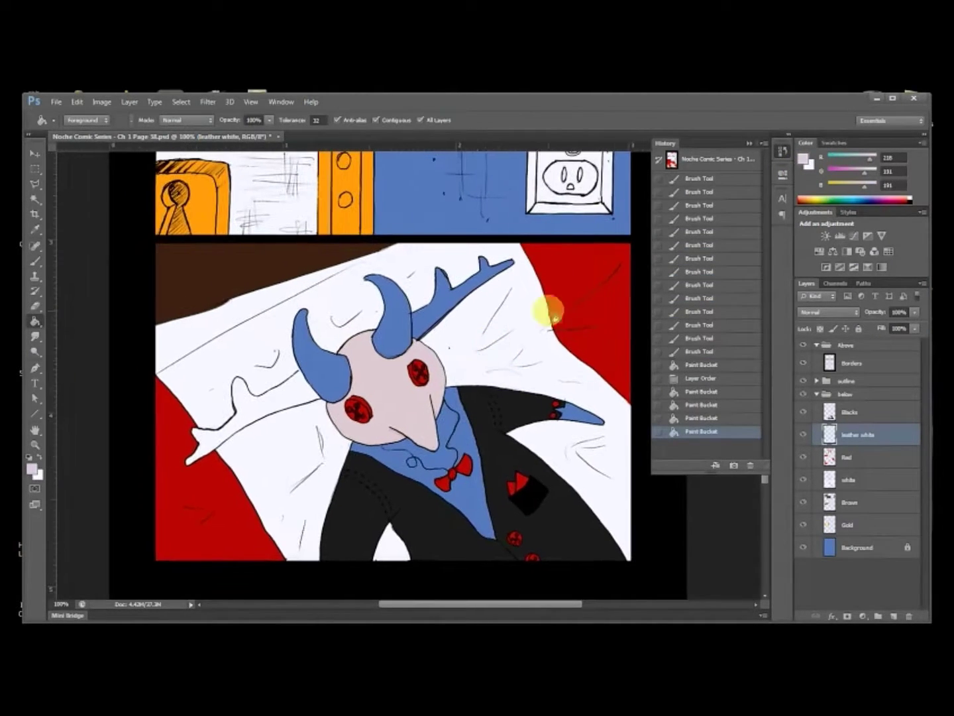
Step: Set the foreground colour to e1cccc and fill the horned character's head and pointed hand on the leather white layer
click(806, 161)
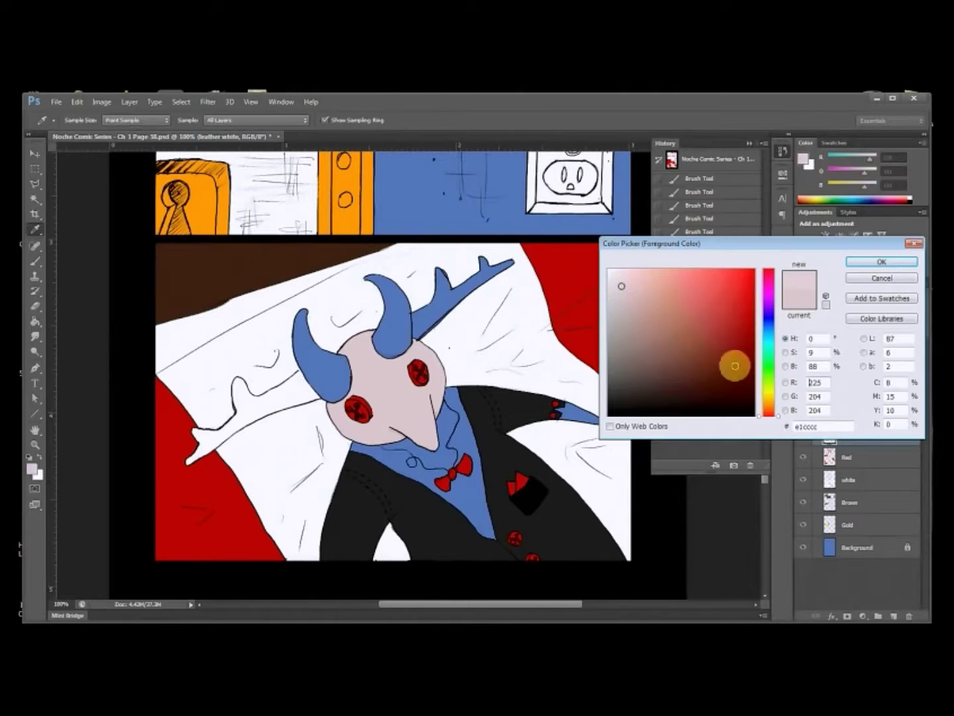
click(781, 413)
mouse_move(780, 417)
mouse_down()
mouse_move(779, 398)
mouse_move(777, 421)
mouse_up()
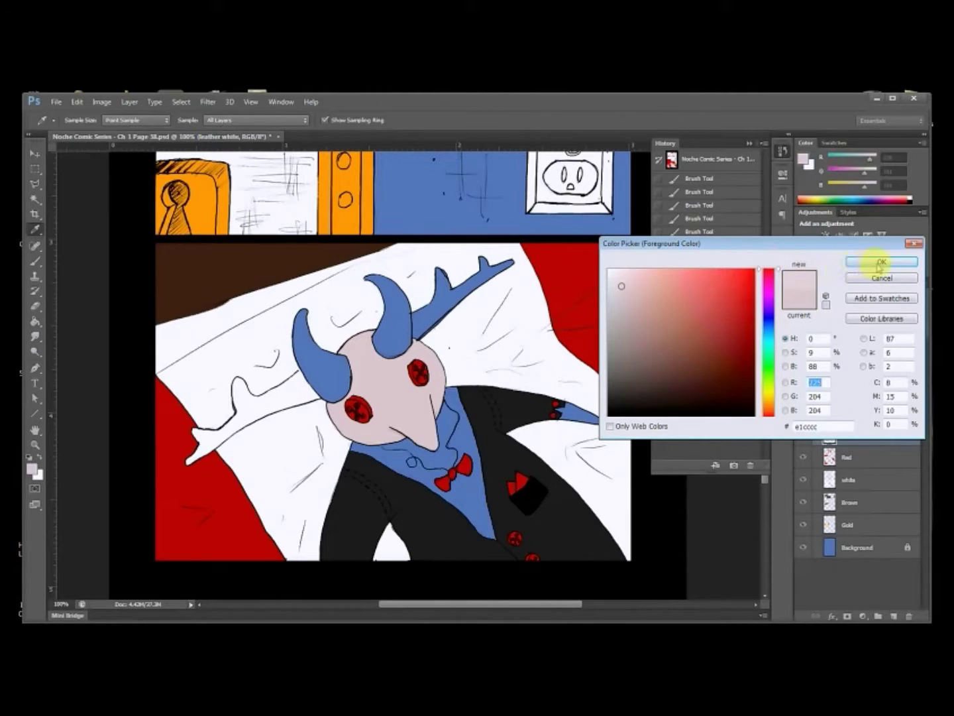
click(879, 264)
click(401, 370)
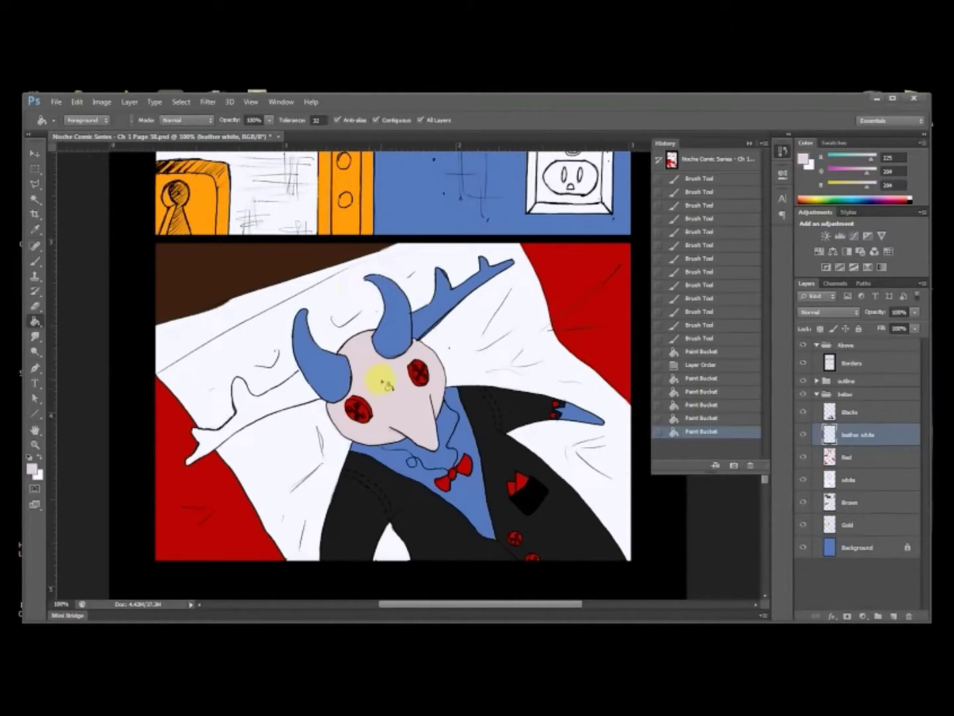
click(578, 416)
key(space)
drag(421, 495, 467, 391)
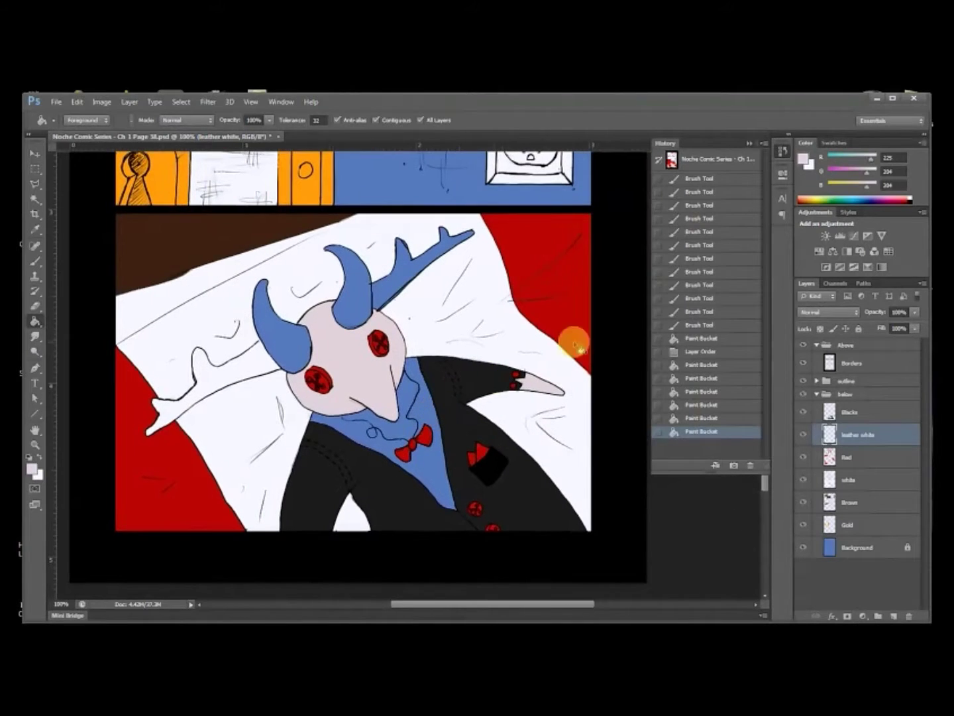
Step: Try the foreground colour d6b6b6 and settle on d8c5c5 as the leather white tone
click(804, 161)
click(629, 292)
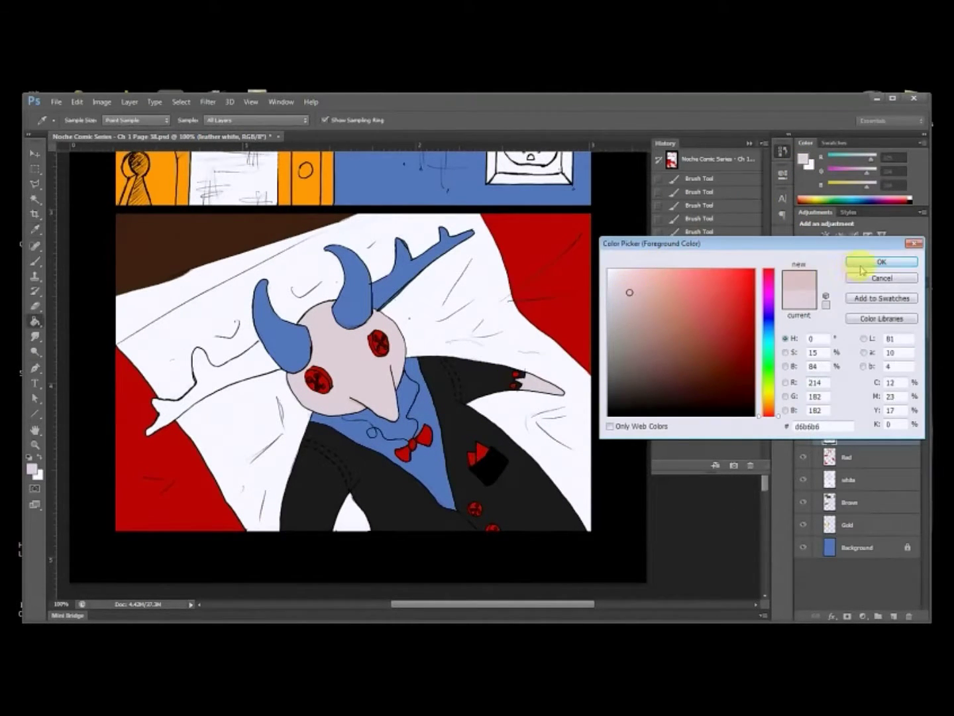
click(882, 261)
click(803, 162)
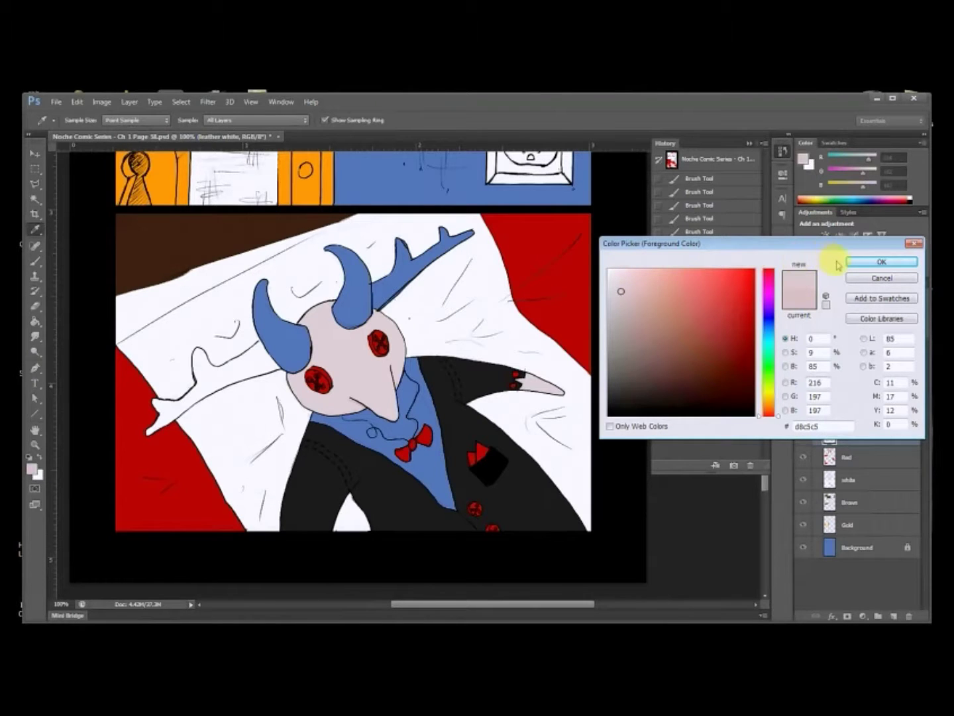
key(Return)
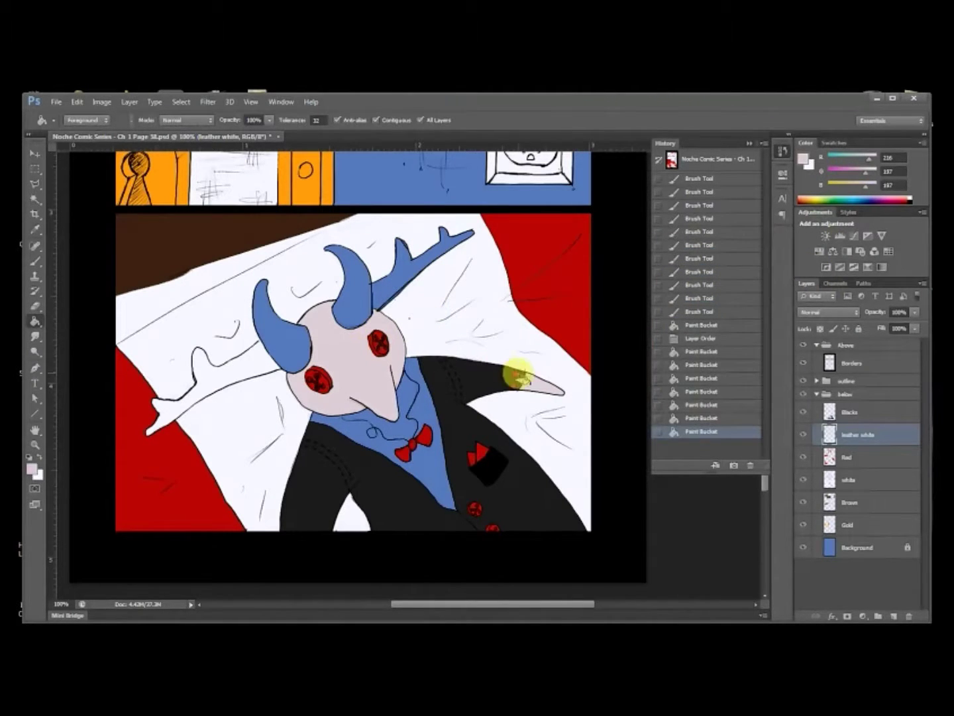
Step: Brush the small horned figure's face and hands in the first panel with d8c5c5 on the leather white layer
scroll(468, 251, up, 10)
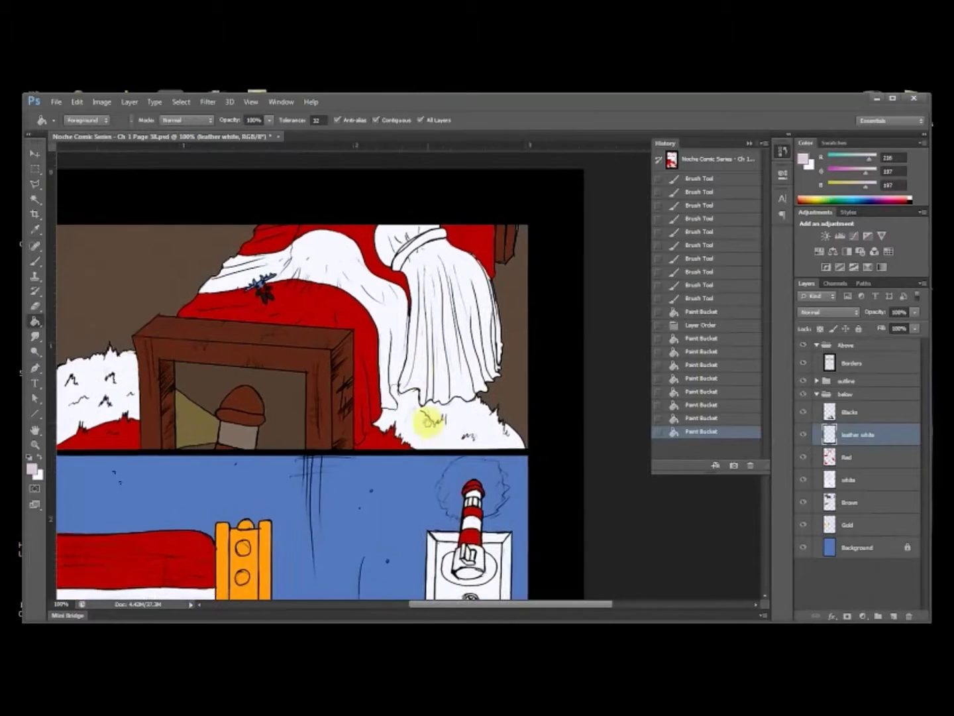
key(ctrl+plus)
drag(290, 344, 463, 415)
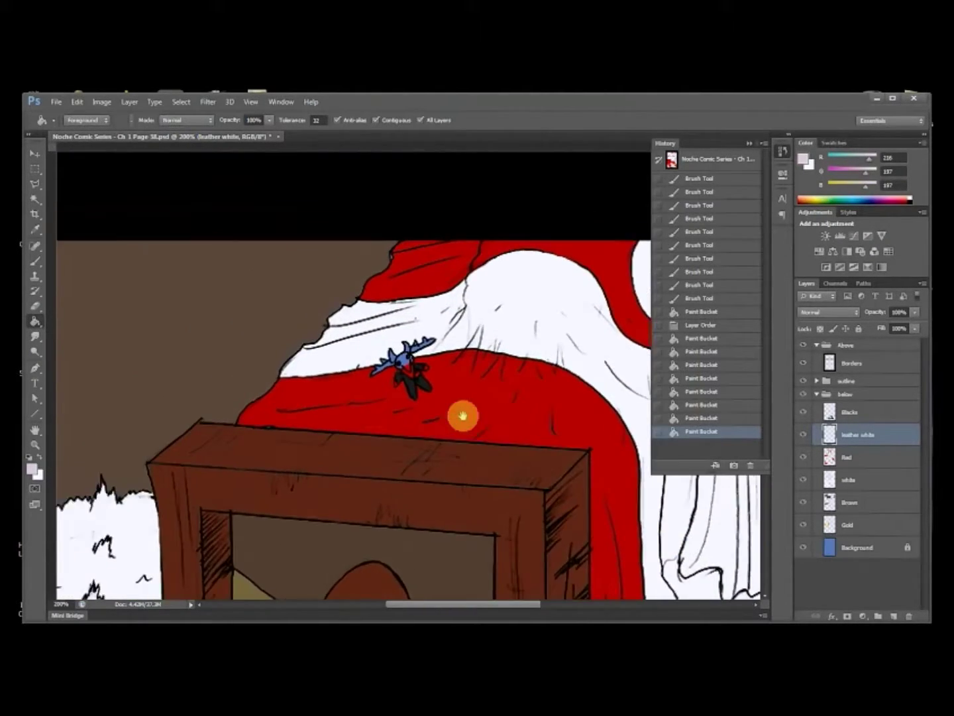
scroll(457, 411, up, 5)
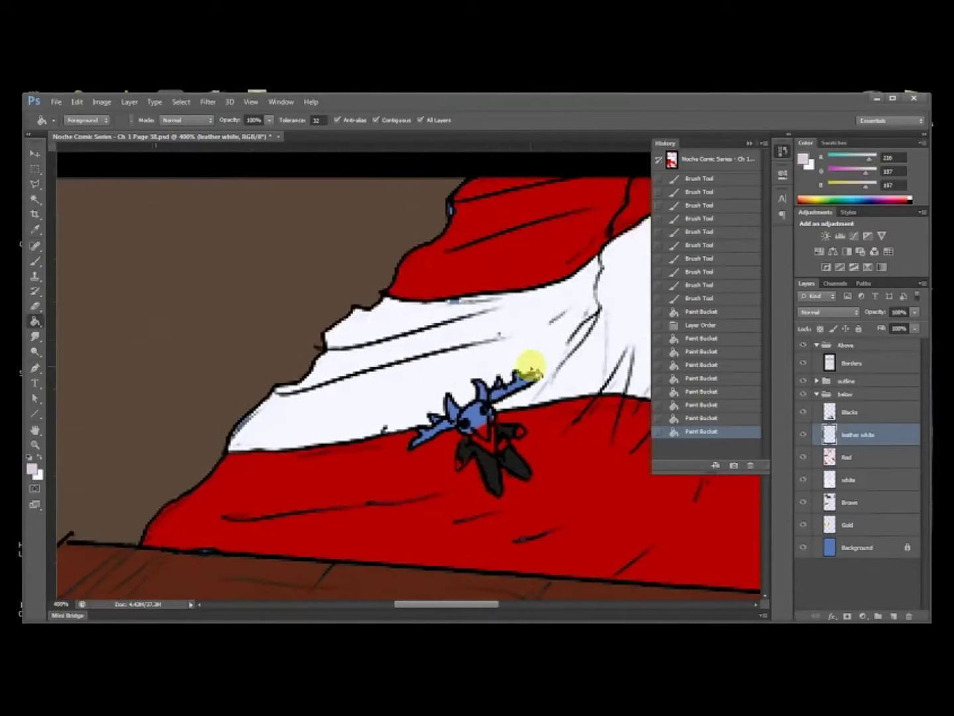
key(b)
mouse_move(487, 411)
mouse_down()
mouse_move(484, 436)
mouse_move(475, 414)
mouse_move(463, 419)
mouse_move(470, 426)
mouse_move(476, 406)
mouse_move(487, 413)
mouse_move(462, 427)
mouse_move(491, 430)
mouse_up()
drag(523, 429, 516, 431)
drag(466, 462, 460, 462)
Step: Switch the foreground colour to white and brush over the small figure's shirt on the white layer
drag(530, 466, 397, 200)
drag(431, 576, 336, 552)
drag(439, 366, 573, 464)
click(851, 481)
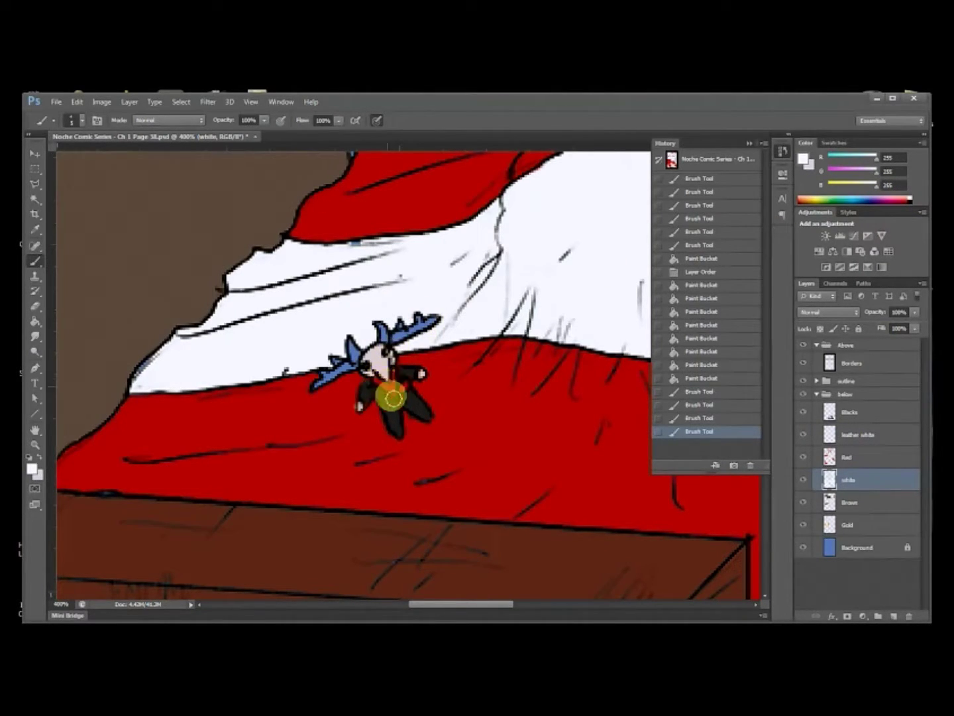
drag(392, 378, 395, 378)
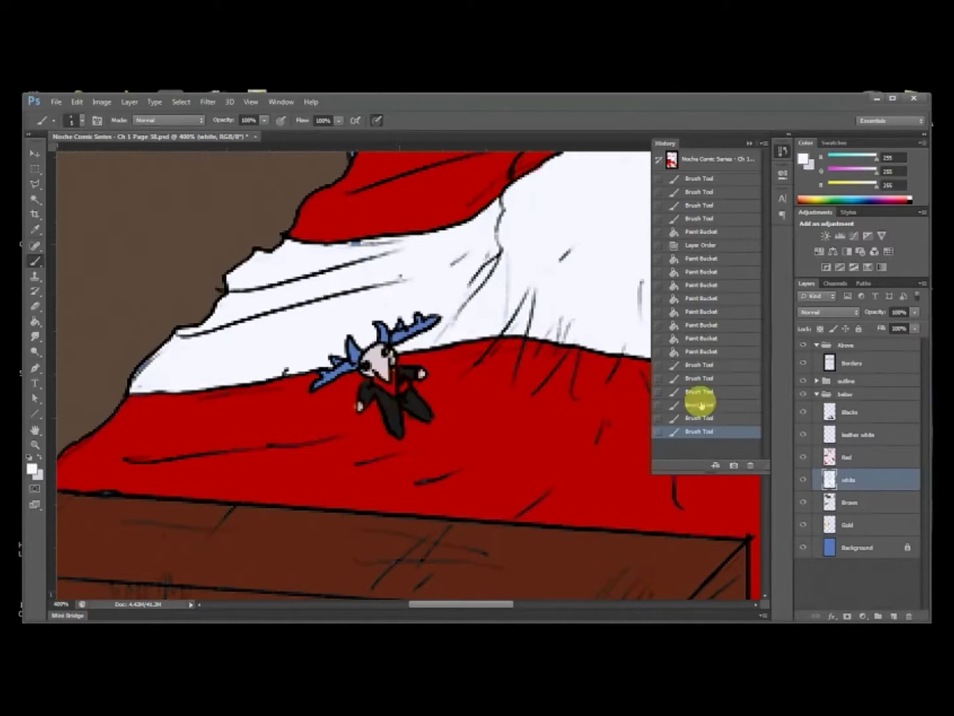
Step: Erase the red covering the small figure's shirt on the Red layer and touch up the shirt with white on the white layer
click(849, 459)
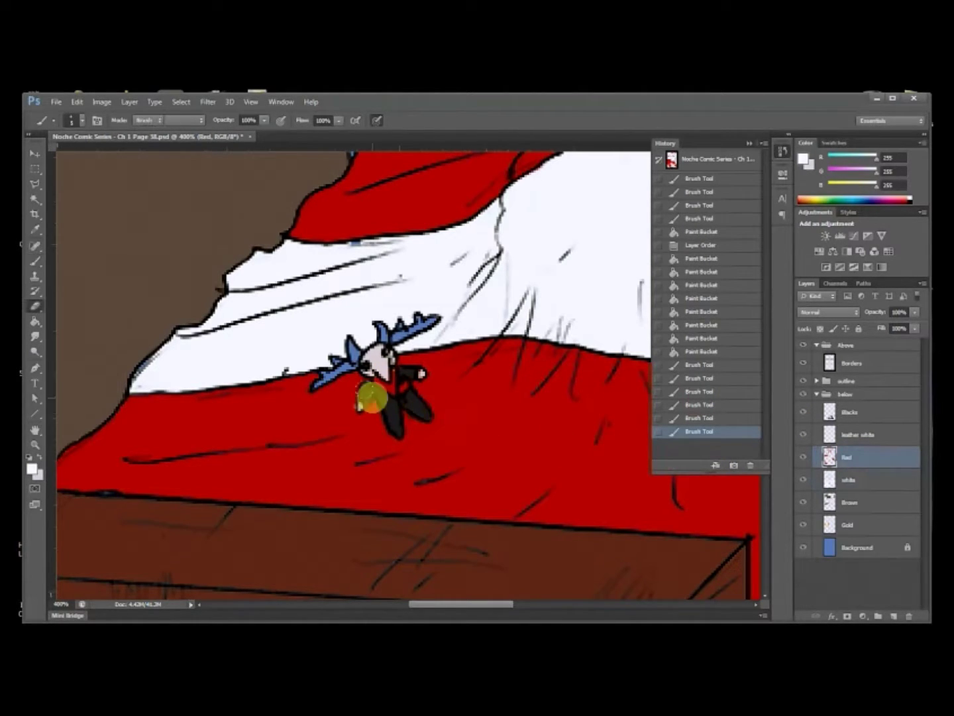
key(e)
drag(377, 379, 392, 378)
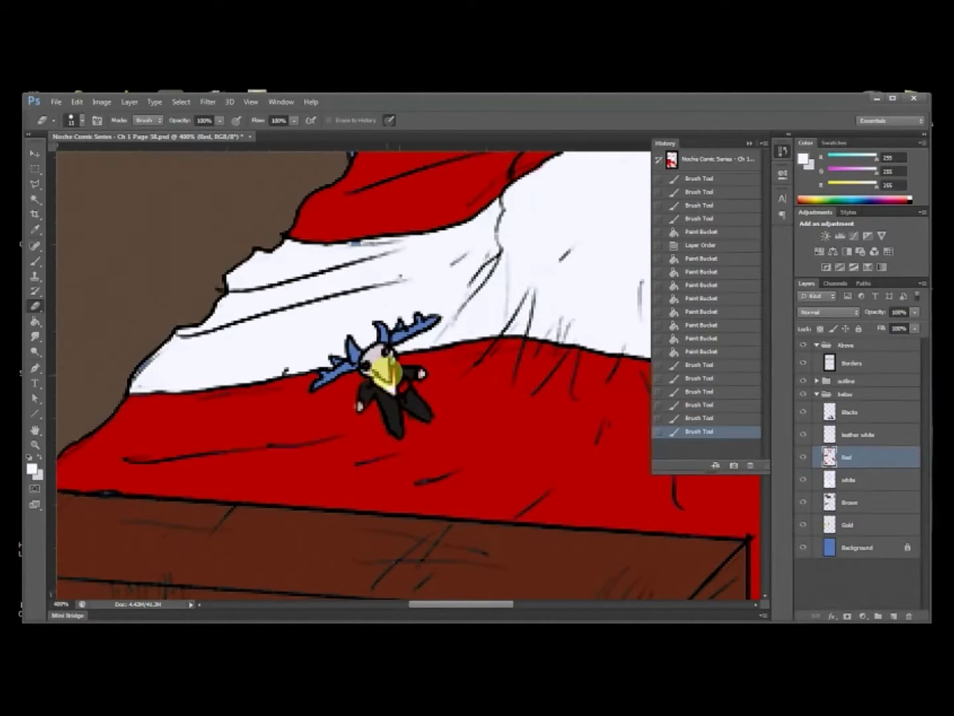
click(848, 477)
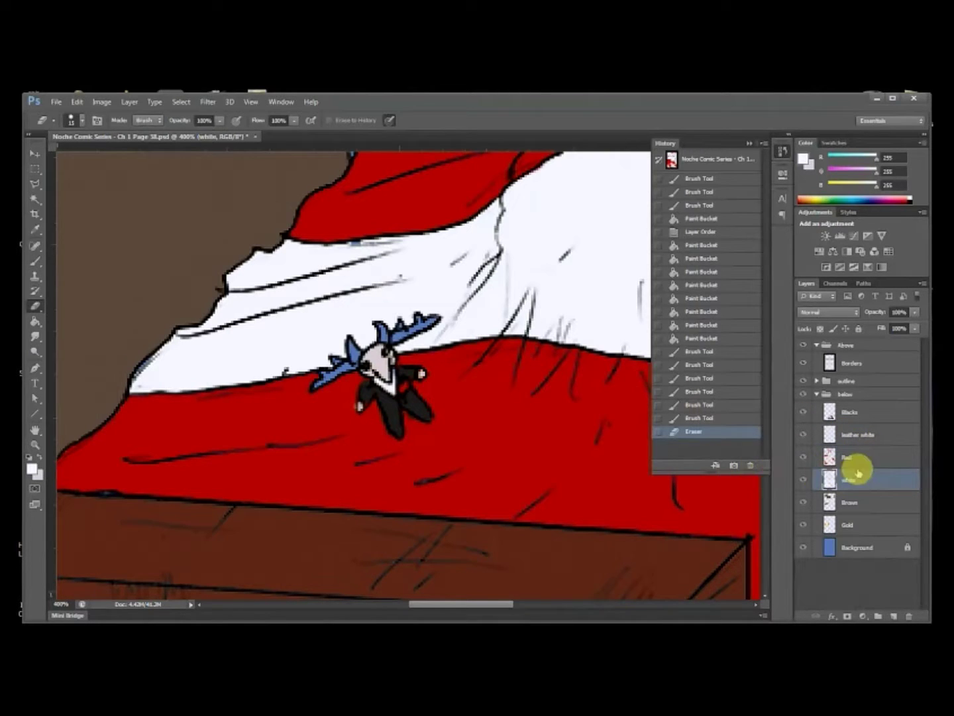
key(b)
drag(397, 375, 390, 384)
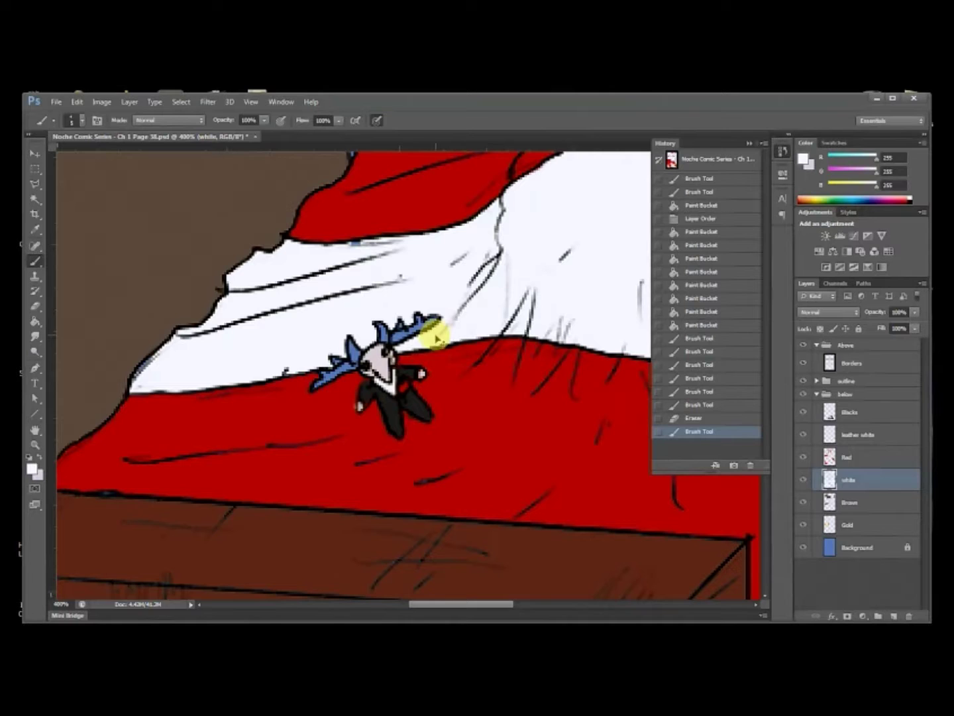
Step: Fill the horned figure's shirt front in the bottom panel with white on the white layer
key(ctrl+minus)
key(ctrl+minus)
scroll(452, 496, down, 5)
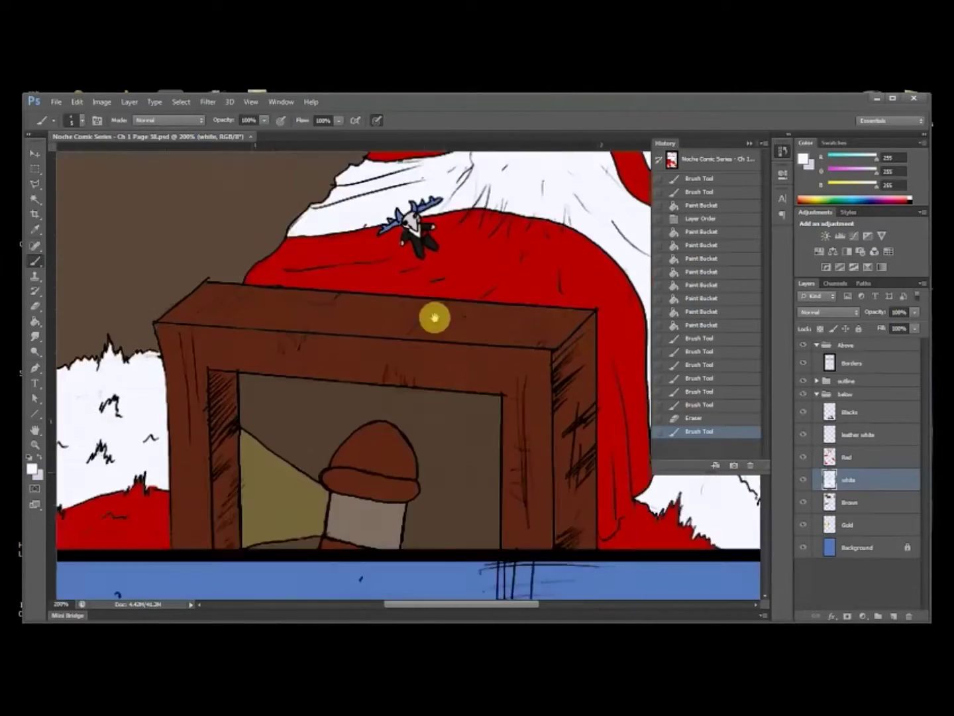
key(ctrl+minus)
key(ctrl+minus)
scroll(496, 494, down, 2)
scroll(482, 391, down, 3)
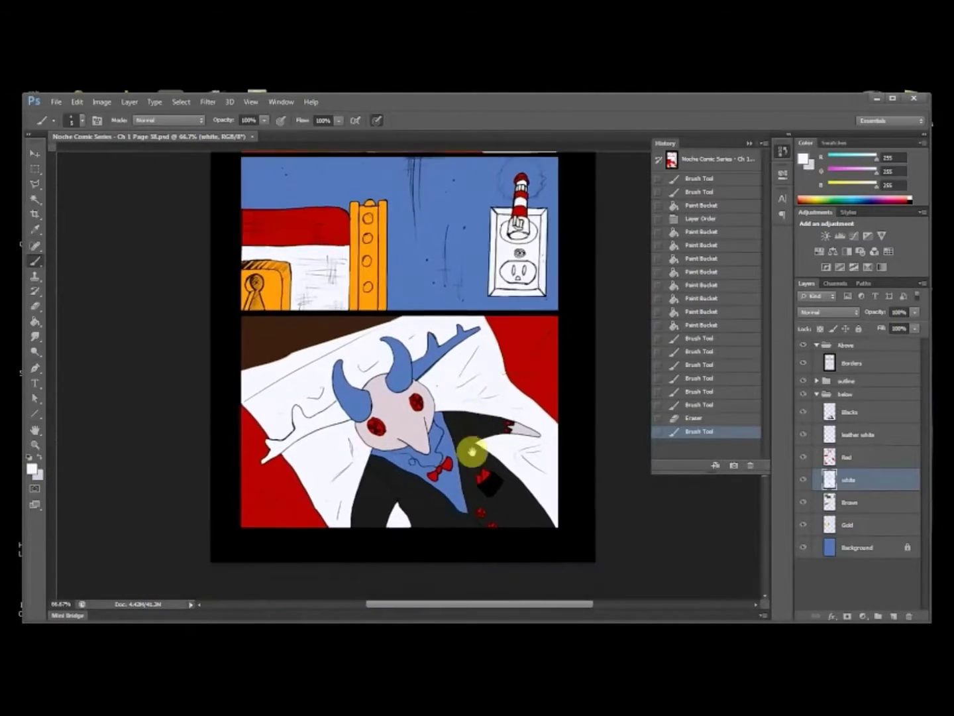
key(g)
click(444, 461)
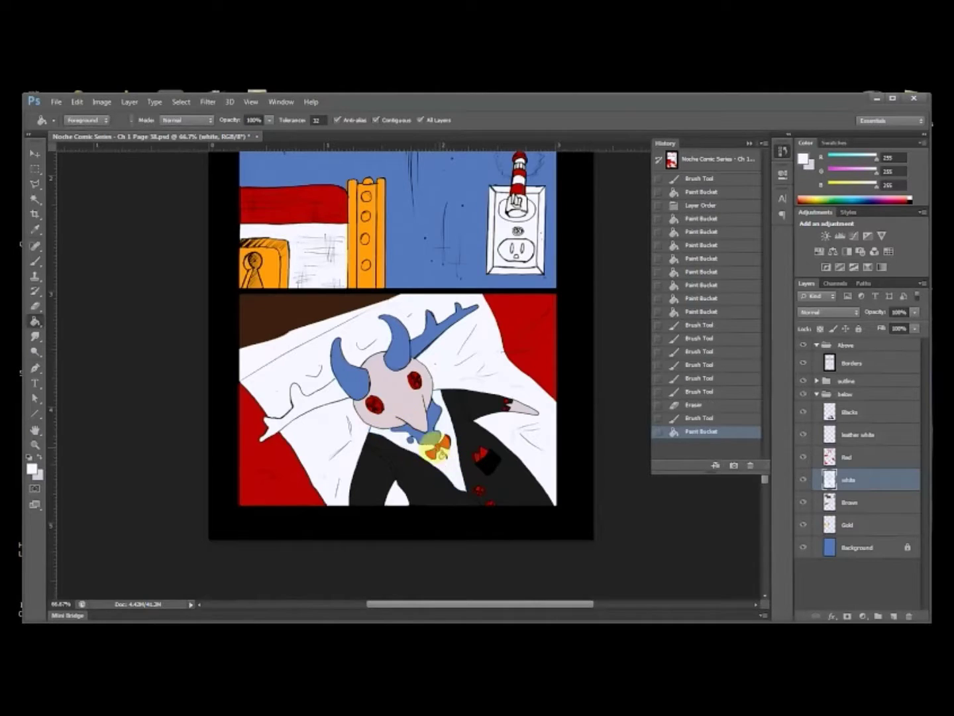
Step: Fill the figure's ruffled collar in the bottom panel with white and brush over the small gaps beside the beak
click(413, 438)
click(420, 434)
click(440, 422)
key(b)
drag(437, 421, 445, 425)
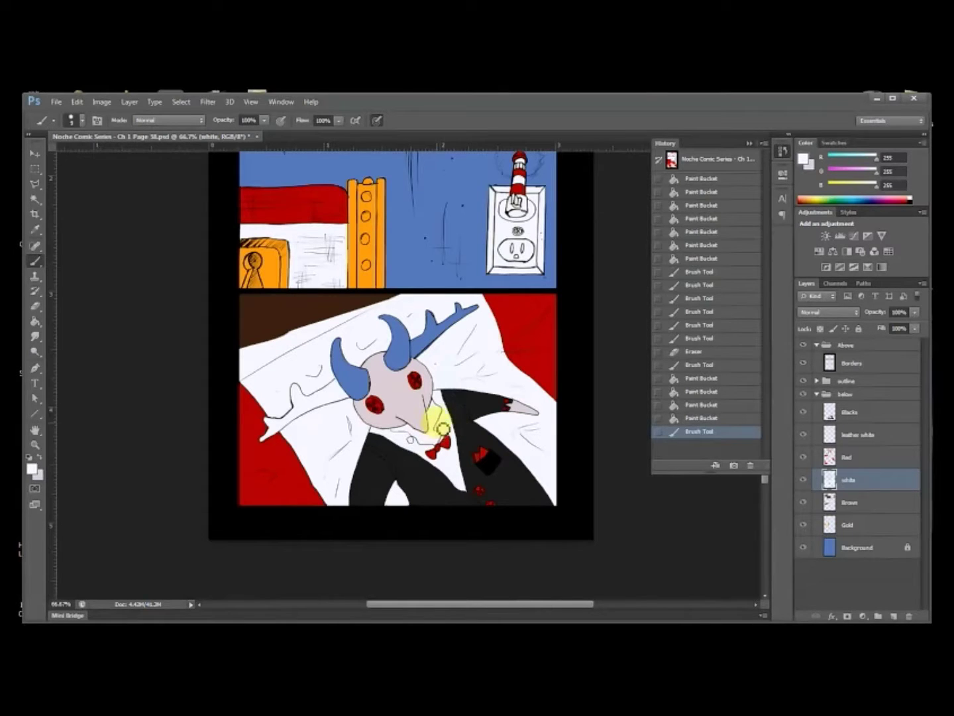
mouse_move(443, 421)
mouse_down()
mouse_move(462, 411)
mouse_move(494, 457)
mouse_up()
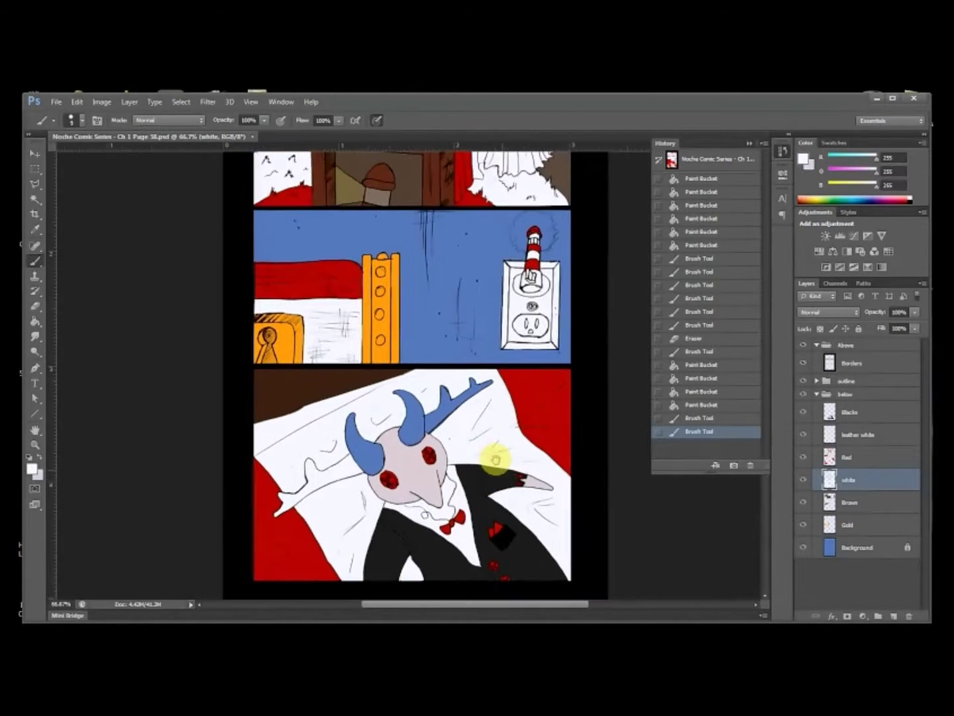
Step: Select the leather white layer and set the foreground colour to a dark greyish brown for the horns
click(873, 434)
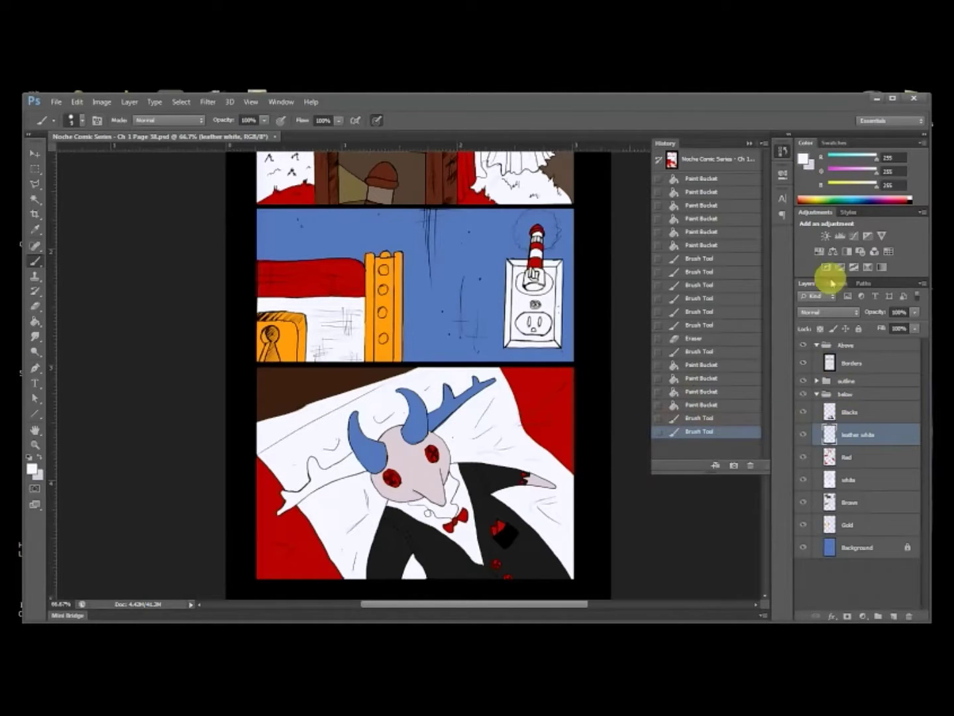
click(803, 157)
click(879, 279)
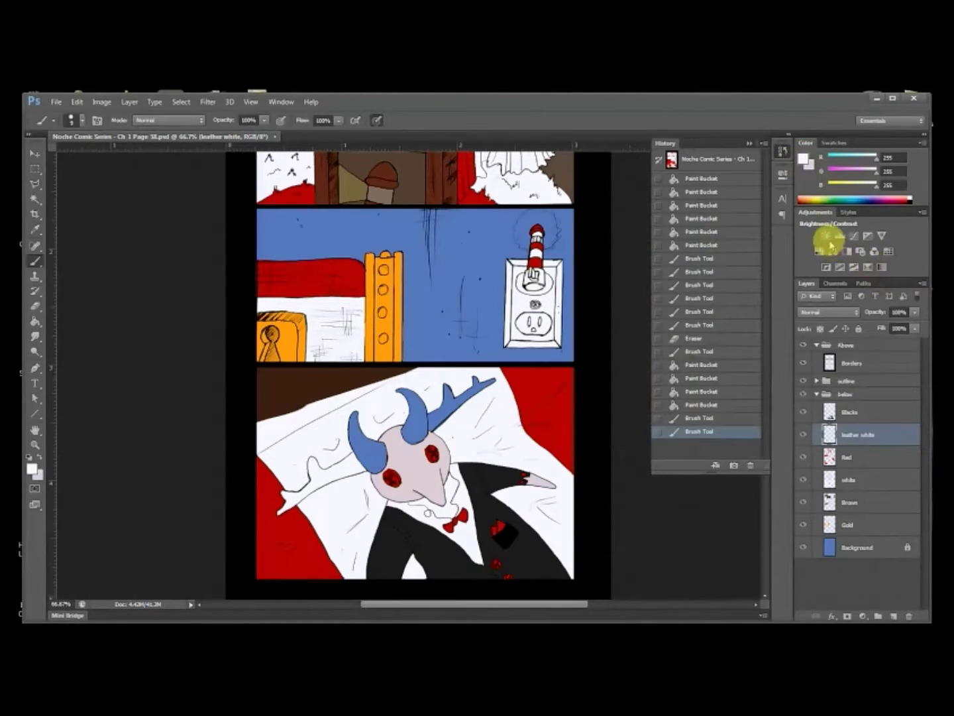
click(803, 155)
click(619, 323)
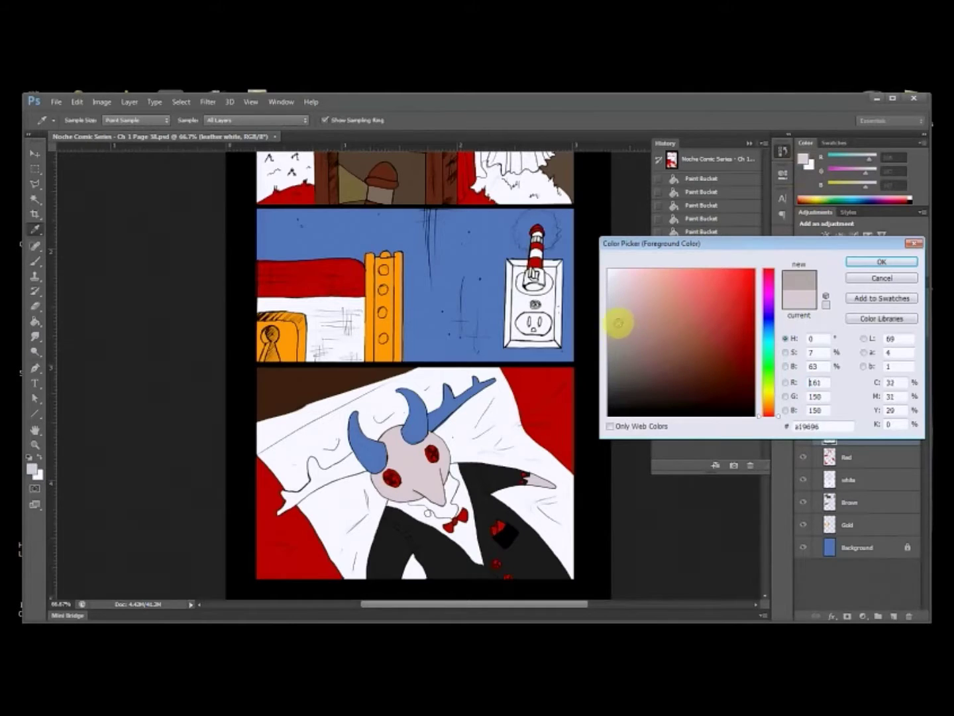
mouse_move(621, 326)
mouse_down()
mouse_move(641, 370)
mouse_move(620, 356)
mouse_move(630, 365)
mouse_up()
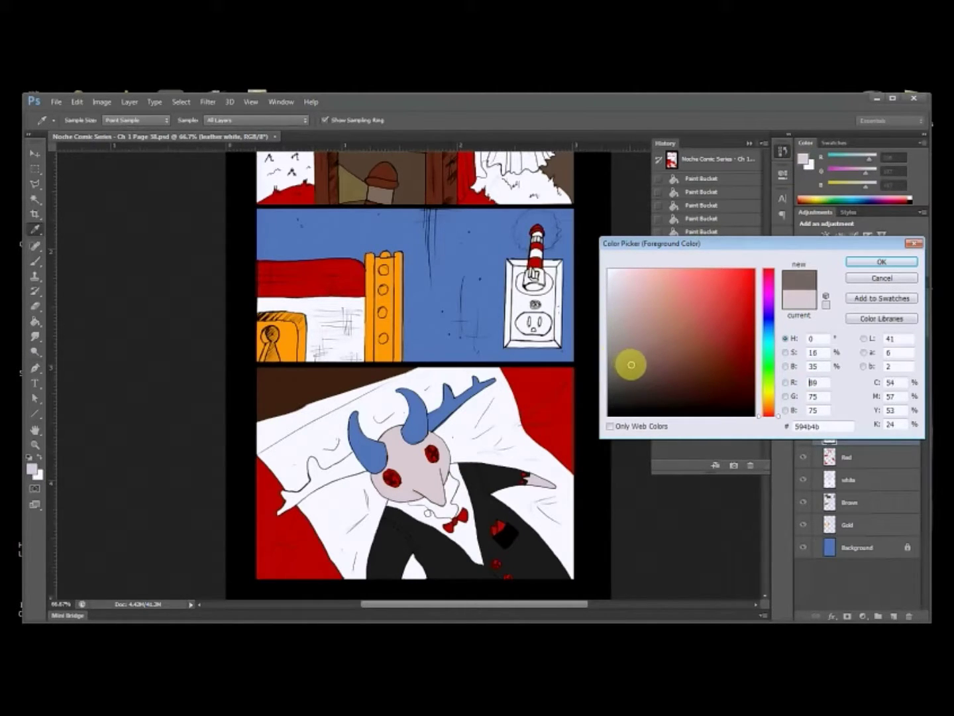
click(881, 263)
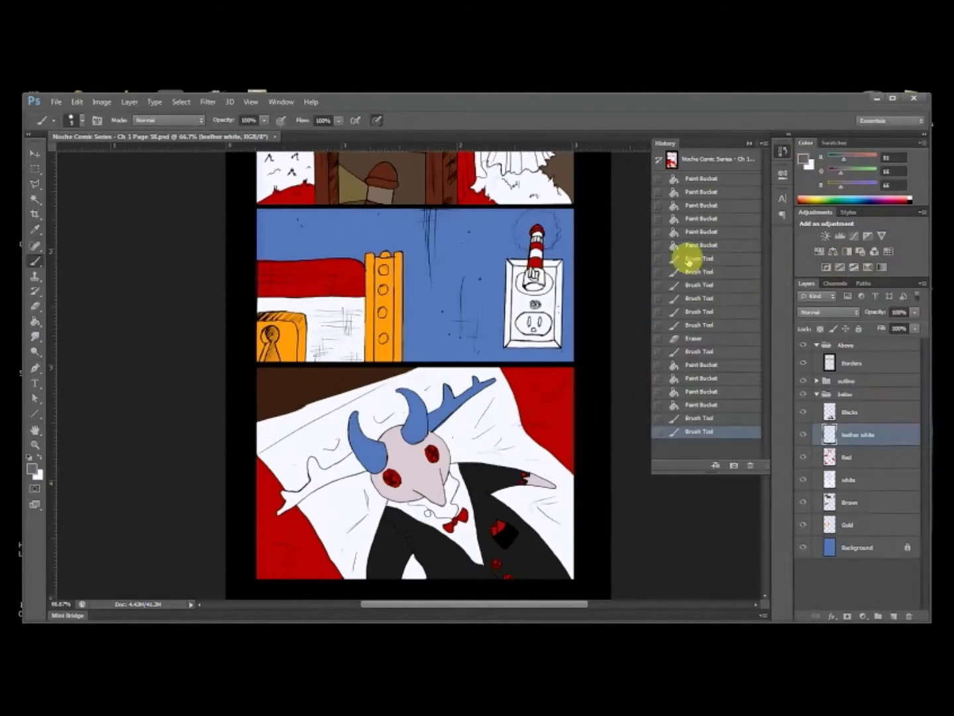
Step: Undo the brown fill that covers the pillow and fill the right horn and its antler with the greyish brown on the white layer
click(337, 440)
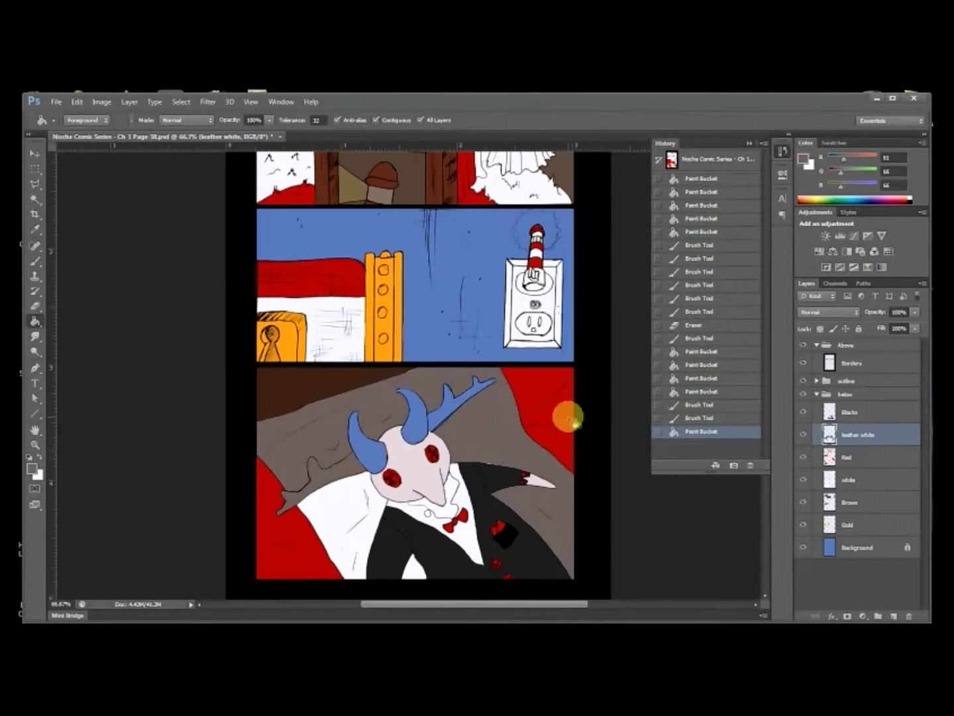
click(720, 416)
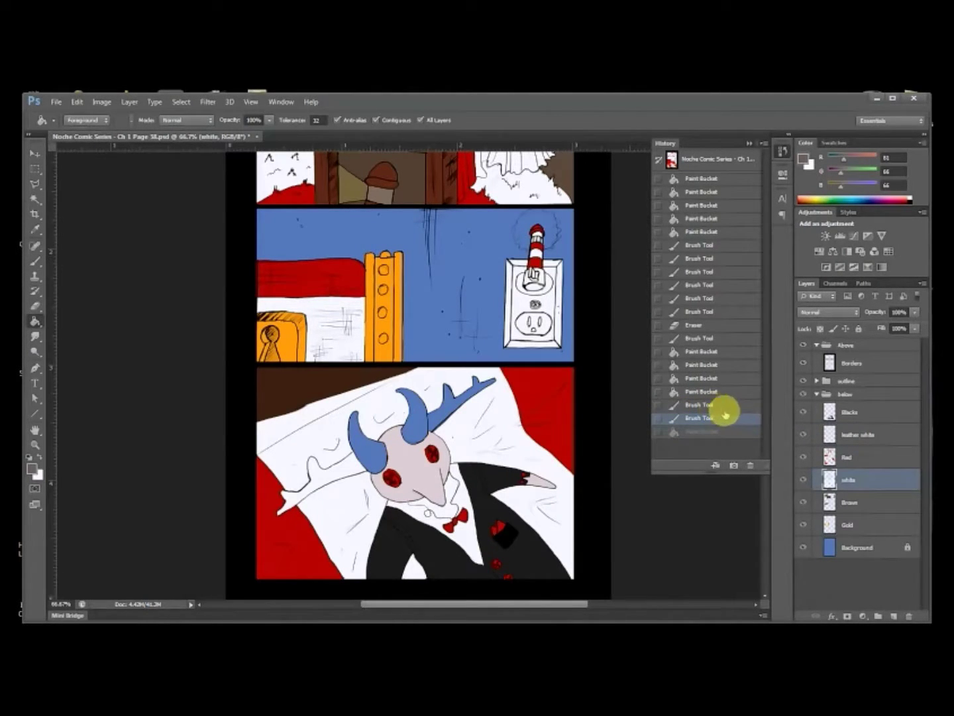
click(419, 415)
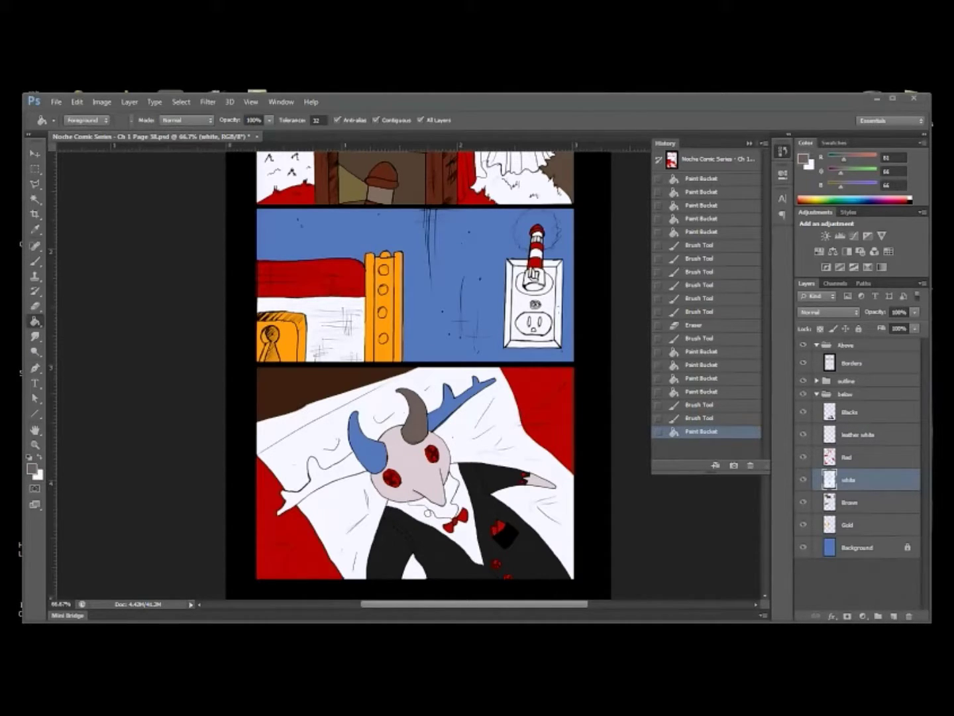
click(456, 406)
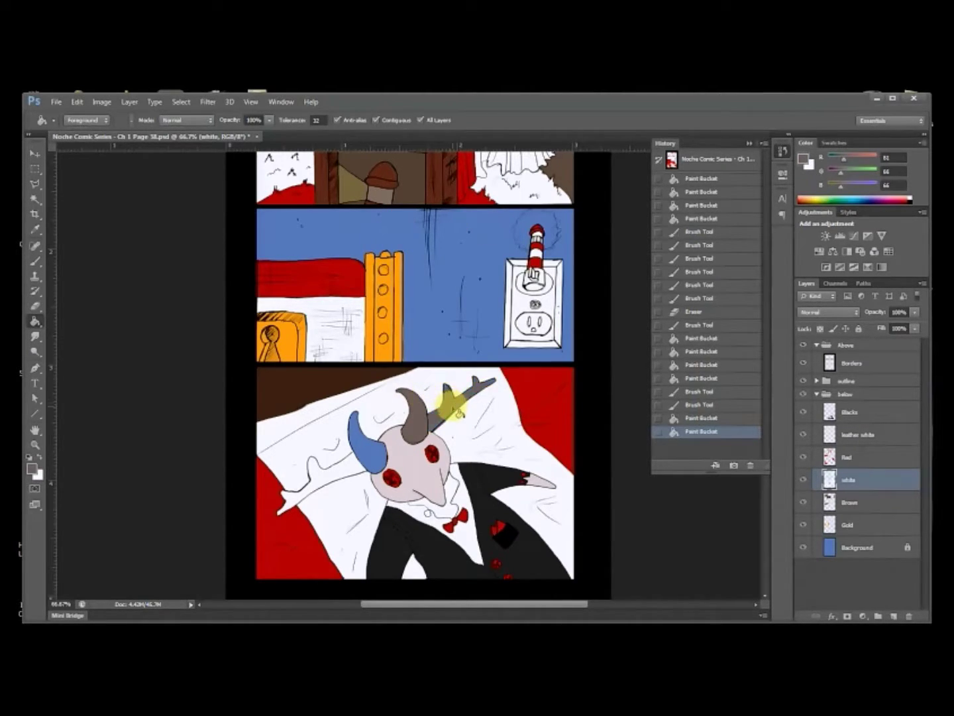
Step: Dab greyish brown where the left antler's outline meets the horn, and fill the left horn with the same colour
drag(471, 206, 417, 310)
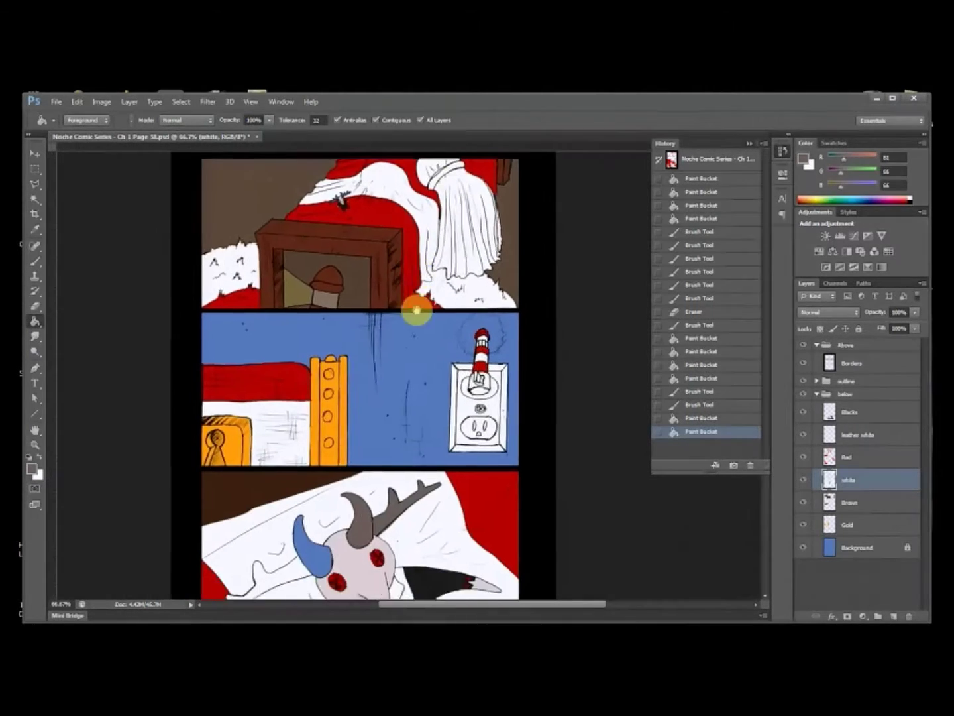
scroll(415, 310, down, 4)
scroll(322, 379, up, 2)
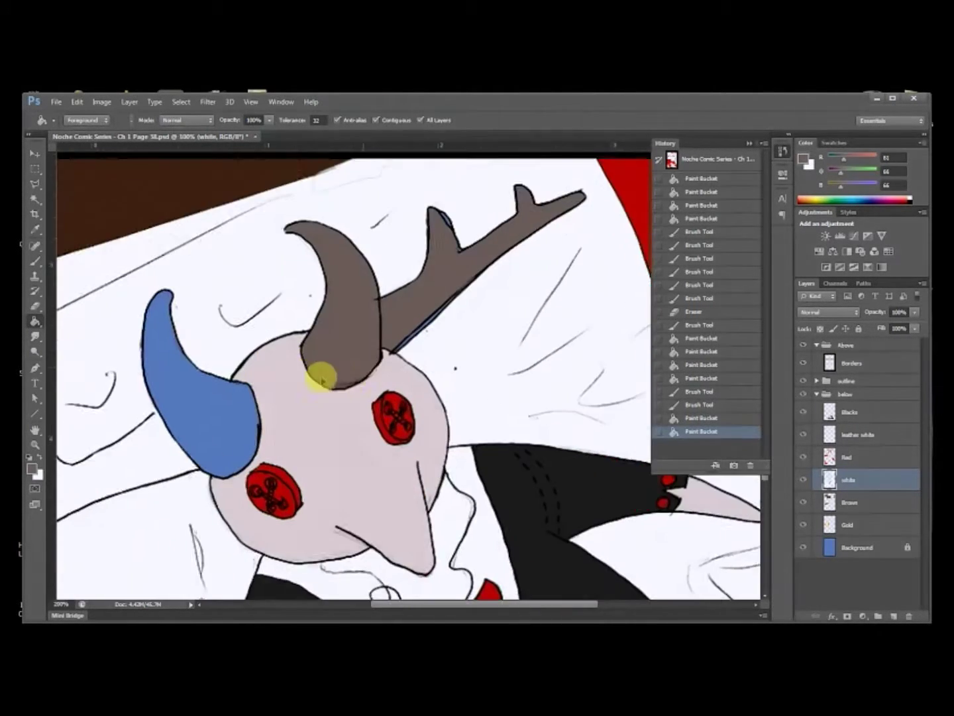
drag(322, 378, 575, 351)
key(b)
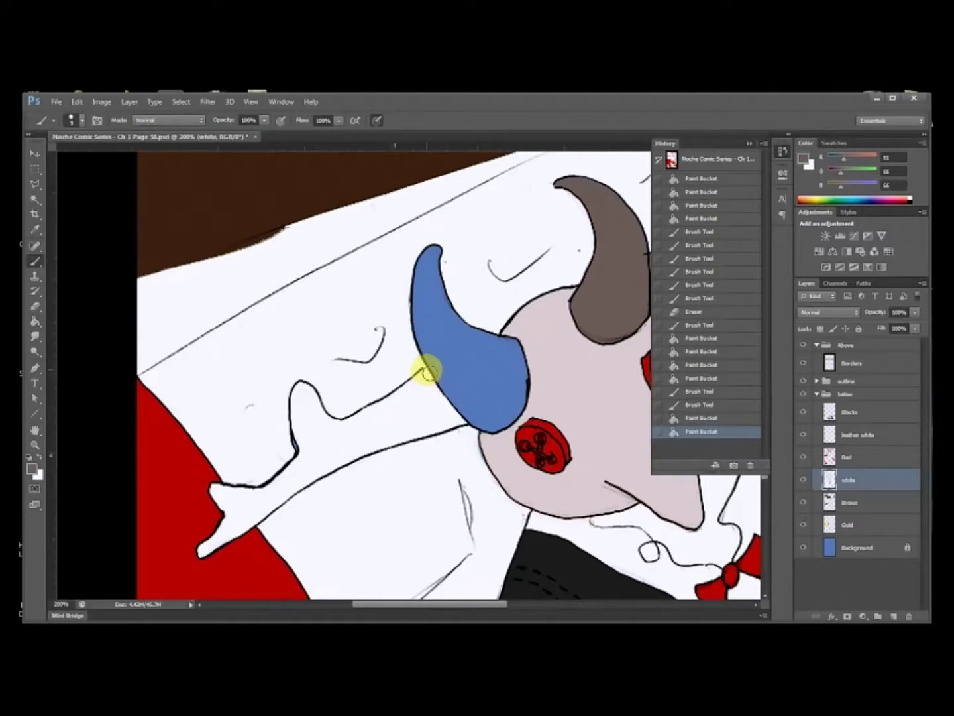
key(g)
click(477, 380)
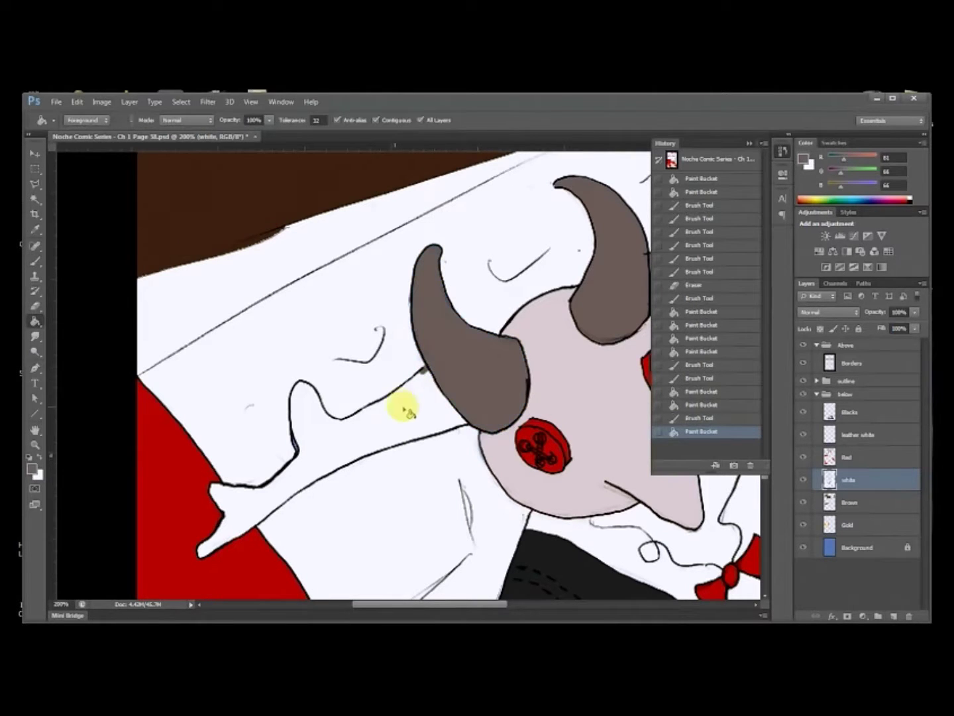
Step: Fill the antlers of the horned figure in the bottom comic panel with the grey-brown foreground colour
click(405, 405)
click(424, 406)
drag(575, 325, 414, 375)
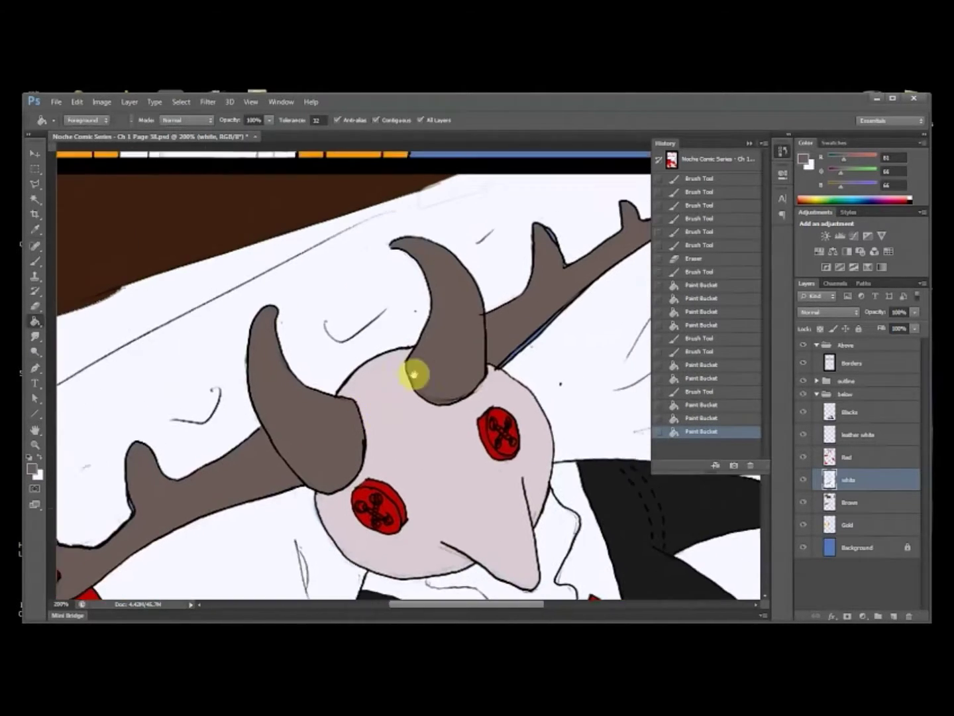
drag(472, 364, 457, 373)
click(456, 358)
click(455, 358)
click(450, 362)
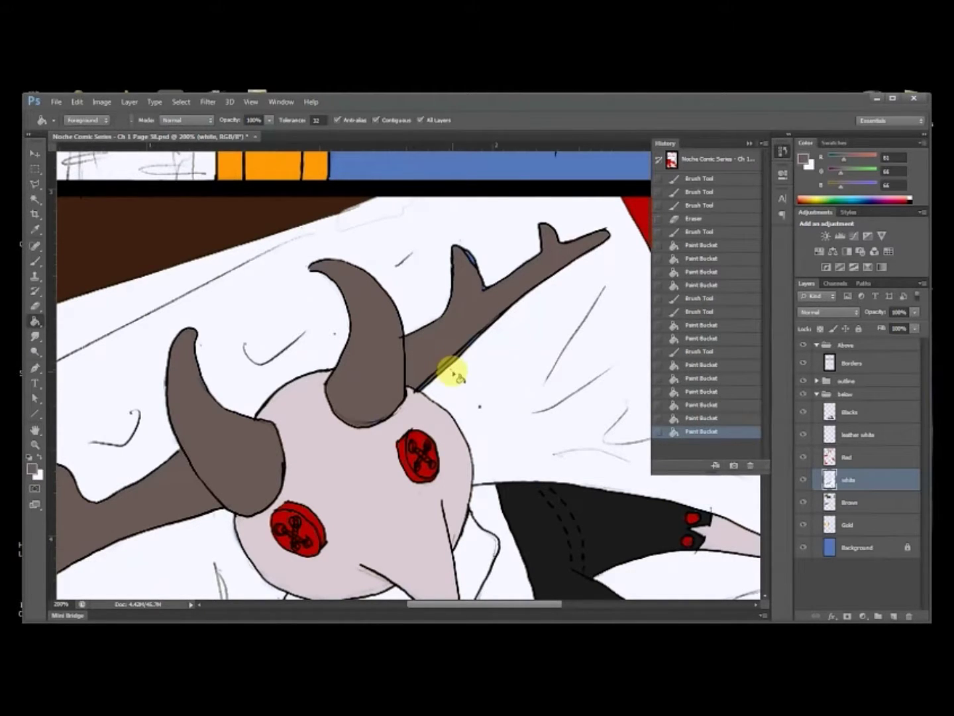
Step: Brush grey-brown over the unfilled gaps along the edges of the figure's antlers and horns
key(b)
drag(472, 342, 415, 384)
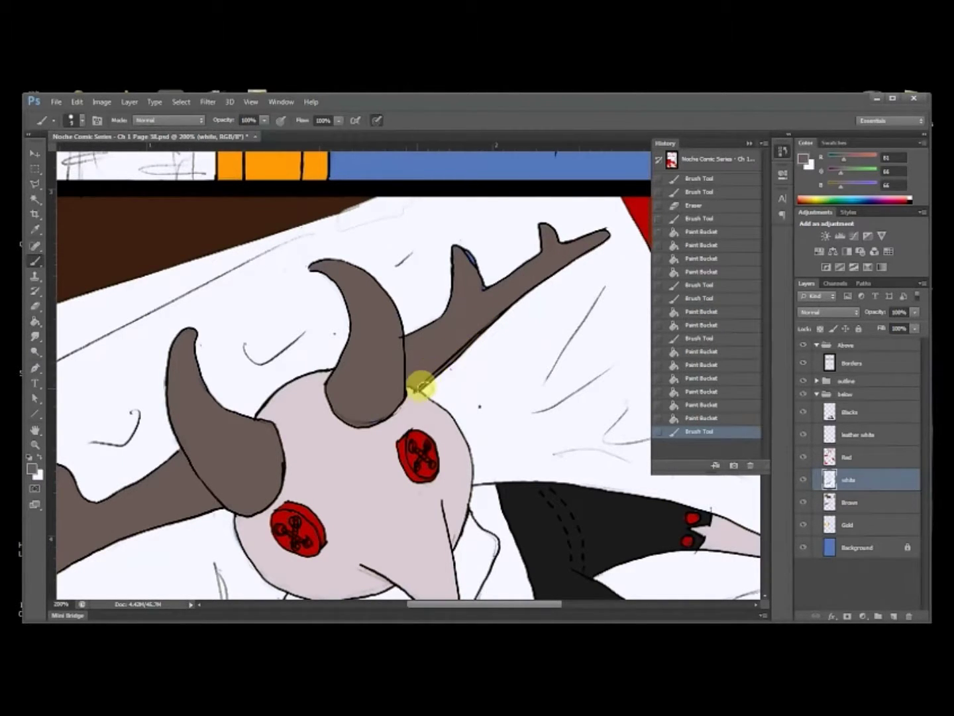
drag(464, 256, 483, 294)
drag(483, 294, 480, 287)
mouse_move(367, 422)
mouse_down()
mouse_move(390, 414)
mouse_move(378, 405)
mouse_up()
drag(462, 336, 448, 383)
key(ctrl+minus)
key(ctrl+minus)
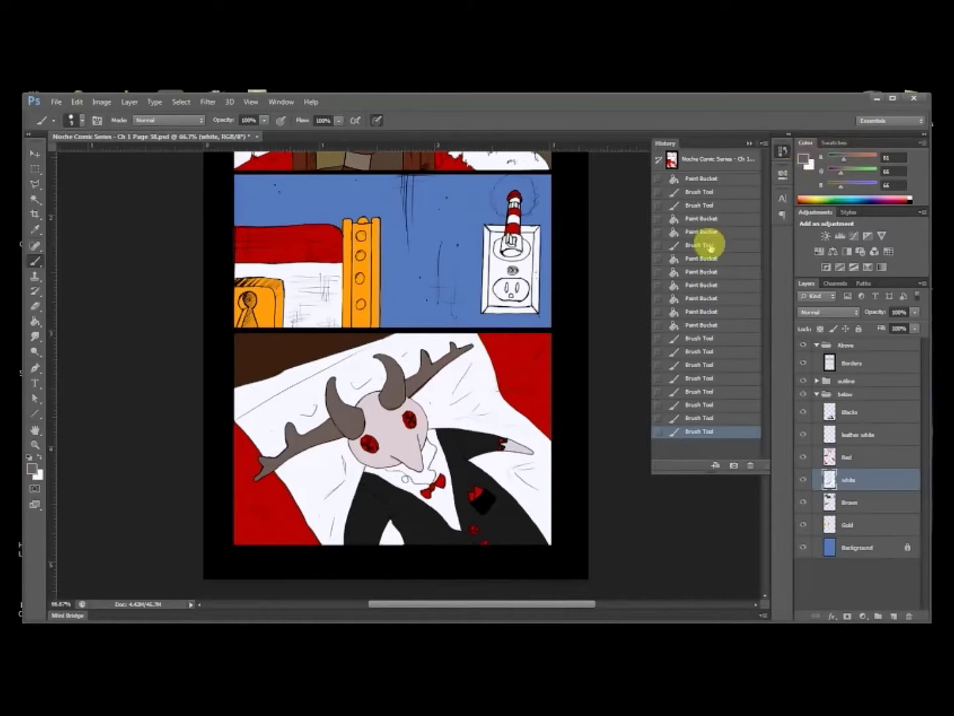
Step: Try the darker brown #413131 as the fill for the figure's left horn and antler
click(801, 158)
drag(637, 379, 644, 379)
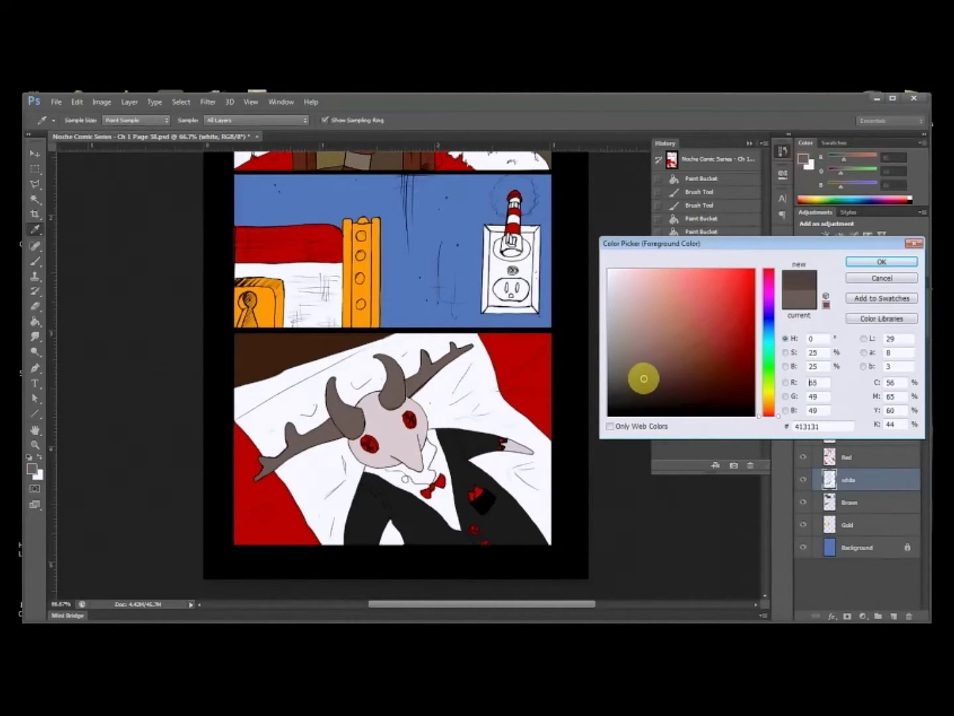
click(868, 263)
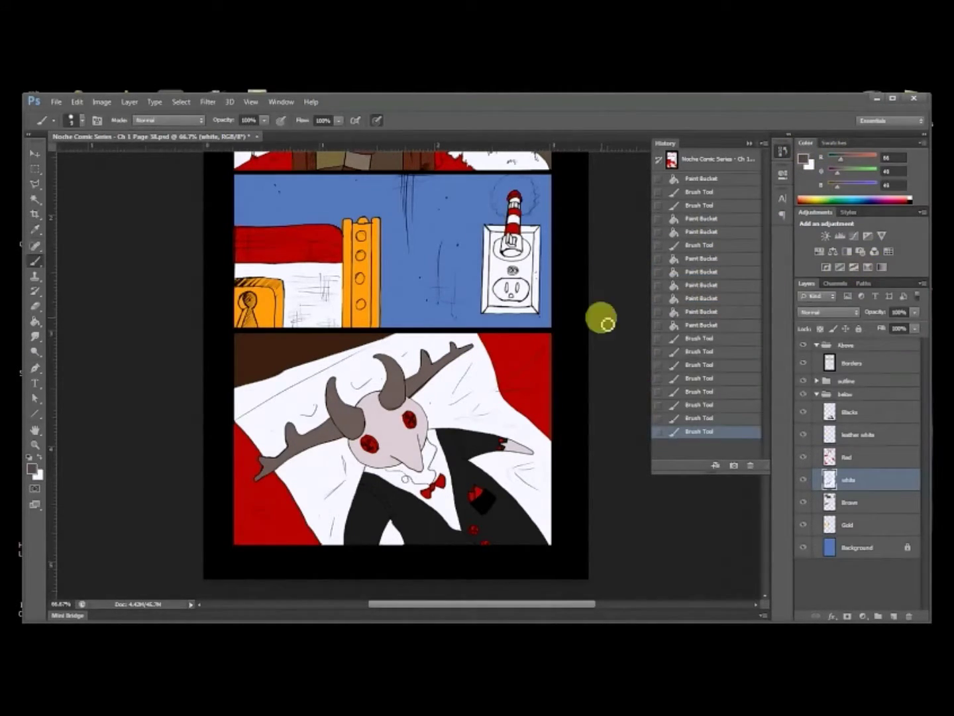
key(g)
click(343, 416)
click(329, 427)
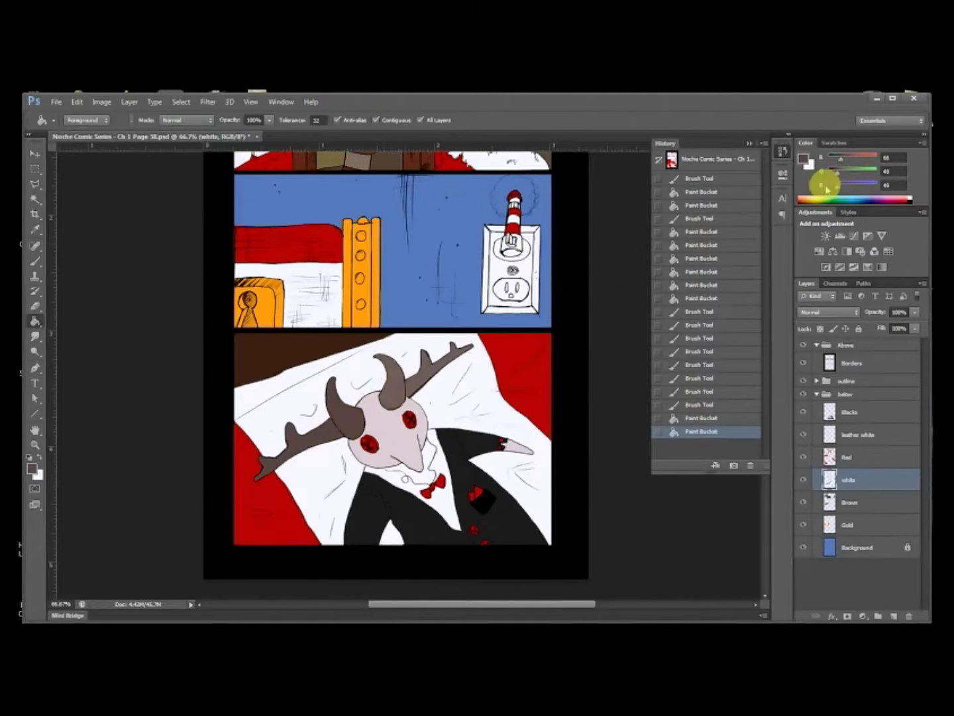
Step: Set the foreground colour to #4c3636 and refill the figure's horns and antlers with it
click(803, 158)
click(650, 376)
click(862, 262)
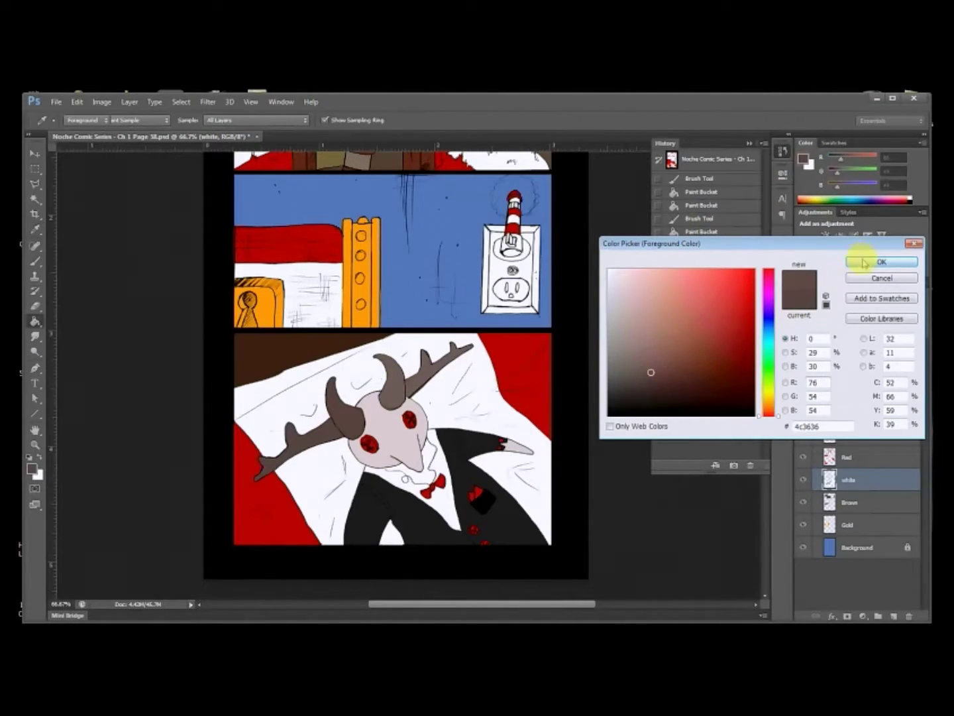
key(g)
click(349, 392)
click(325, 429)
click(395, 383)
click(397, 385)
click(423, 371)
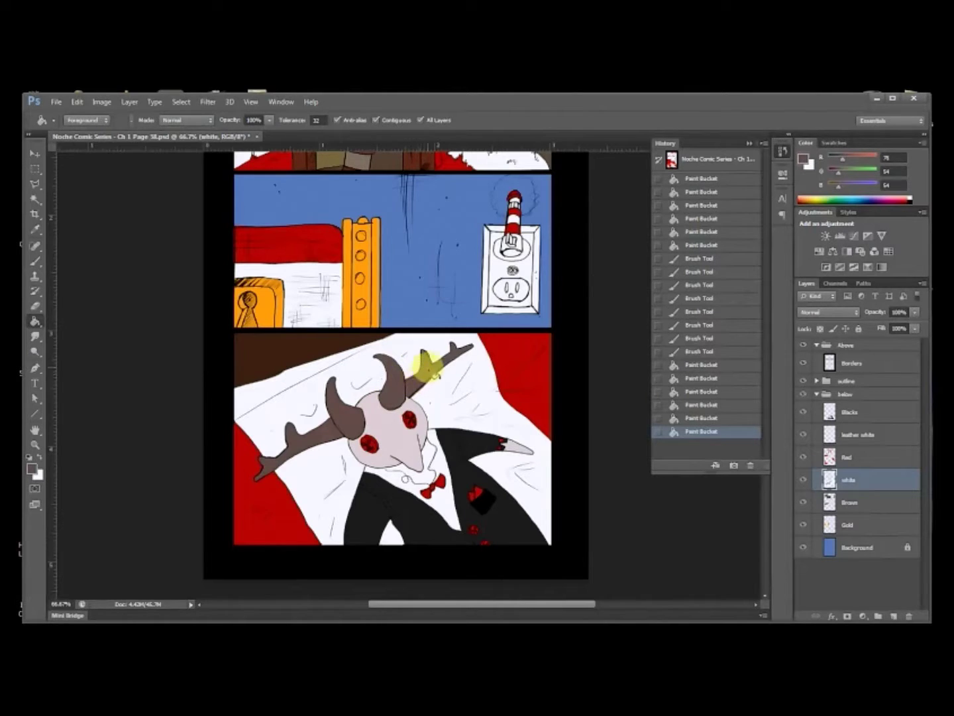
Step: Colour the horns and antlers of the tiny figure lying on the bed in the top panel with the same brown
drag(491, 193, 475, 431)
drag(458, 233, 480, 307)
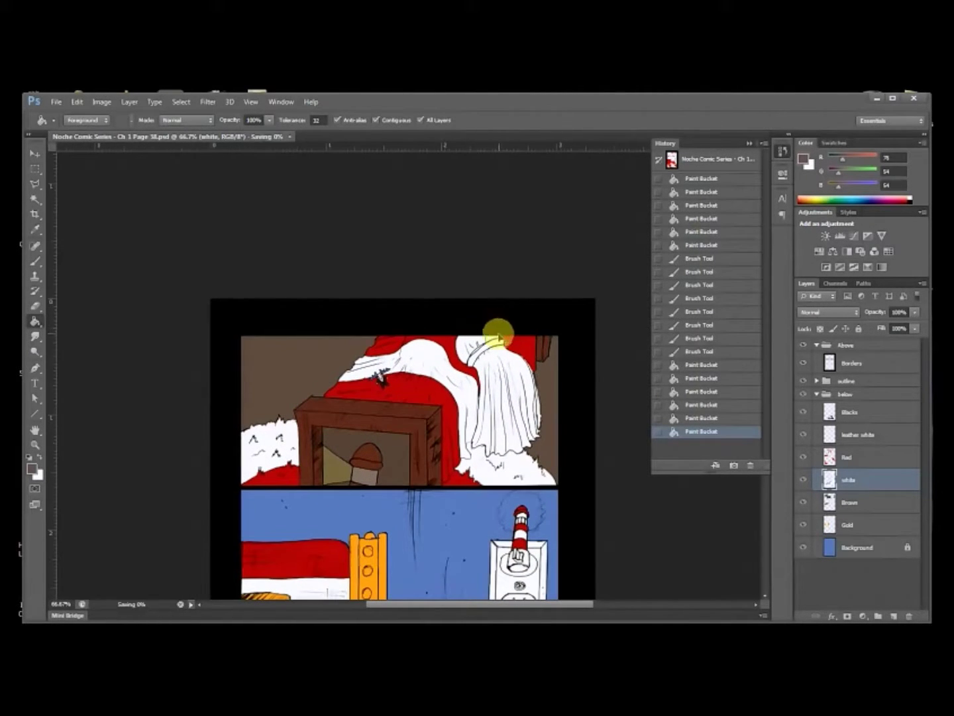
key(ctrl+plus)
key(ctrl+plus)
key(ctrl+plus)
key(ctrl+plus)
drag(251, 343, 318, 364)
click(288, 369)
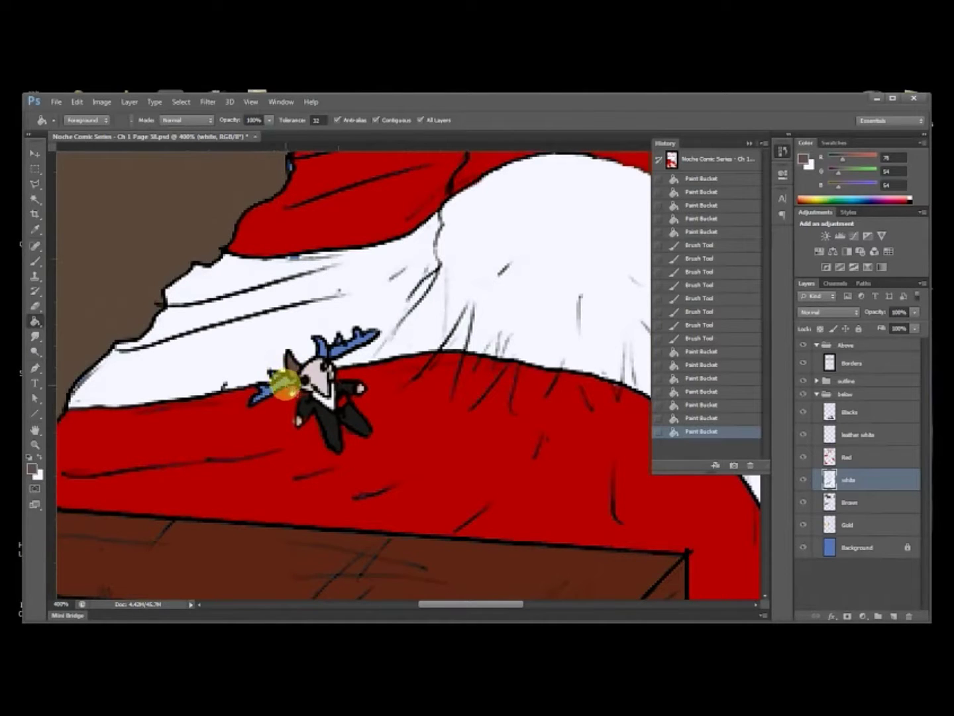
key(b)
drag(283, 378, 291, 375)
mouse_move(290, 375)
mouse_down()
mouse_move(256, 397)
mouse_move(263, 390)
mouse_move(255, 402)
mouse_move(293, 378)
mouse_move(256, 391)
mouse_move(278, 384)
mouse_up()
mouse_move(352, 360)
mouse_down()
mouse_move(324, 342)
mouse_move(328, 355)
mouse_move(317, 341)
mouse_move(337, 350)
mouse_move(352, 337)
mouse_move(341, 349)
mouse_move(369, 338)
mouse_move(355, 332)
mouse_move(383, 356)
mouse_up()
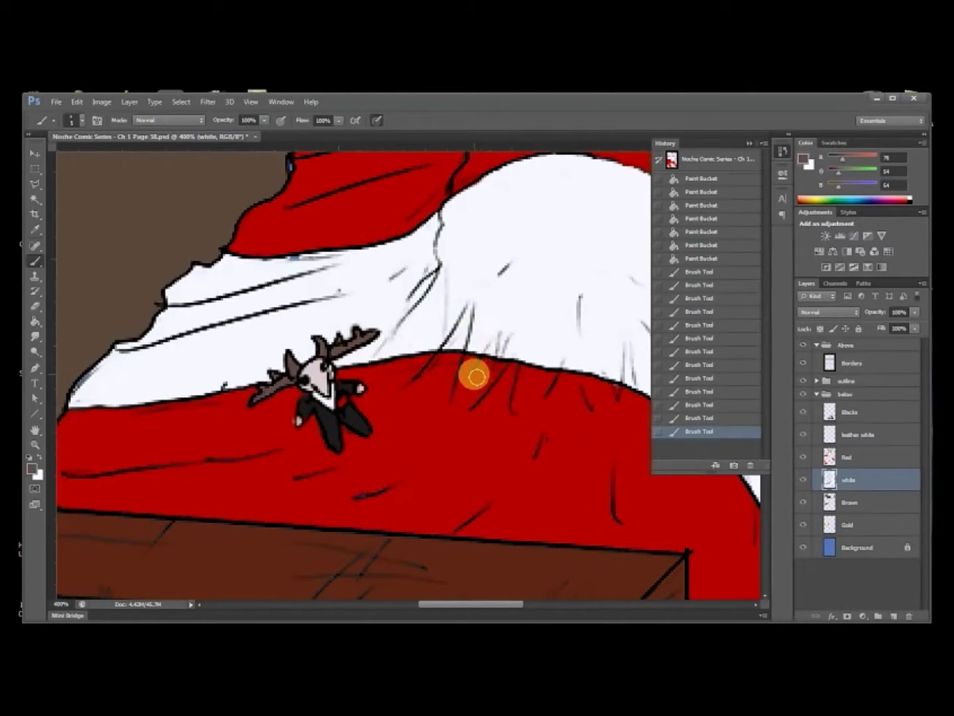
key(ctrl+0)
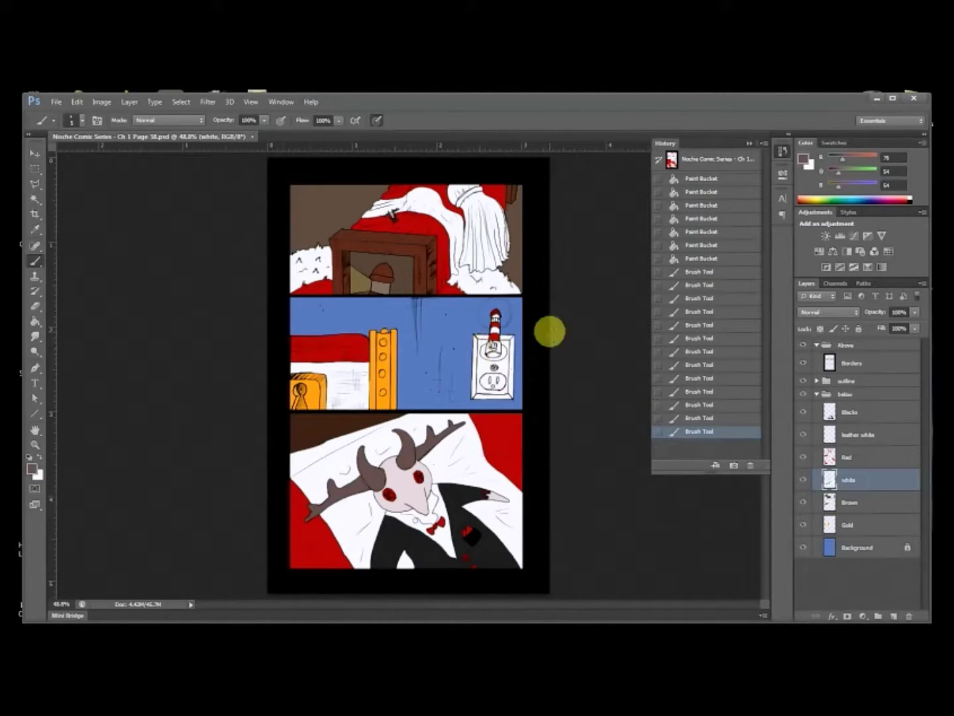
Step: Make the Gold layer active and set the foreground colour to dark brown #2c1803, starting from the lock's sampled orange
key(ctrl+plus)
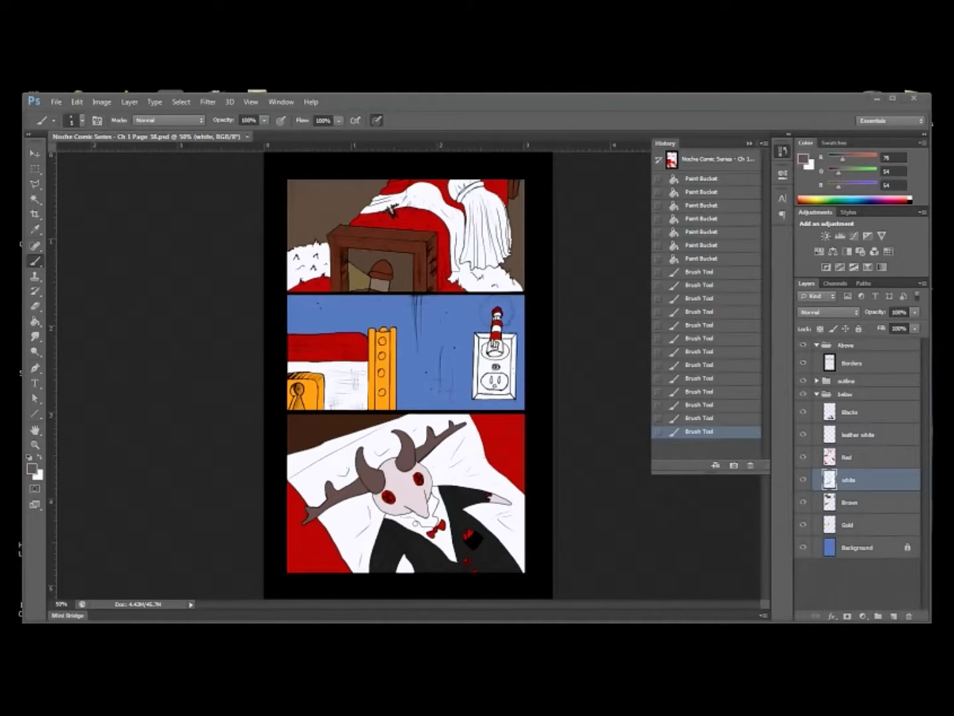
key(ctrl+plus)
key(ctrl+plus)
drag(389, 364, 622, 398)
key(ctrl+plus)
drag(477, 458, 429, 344)
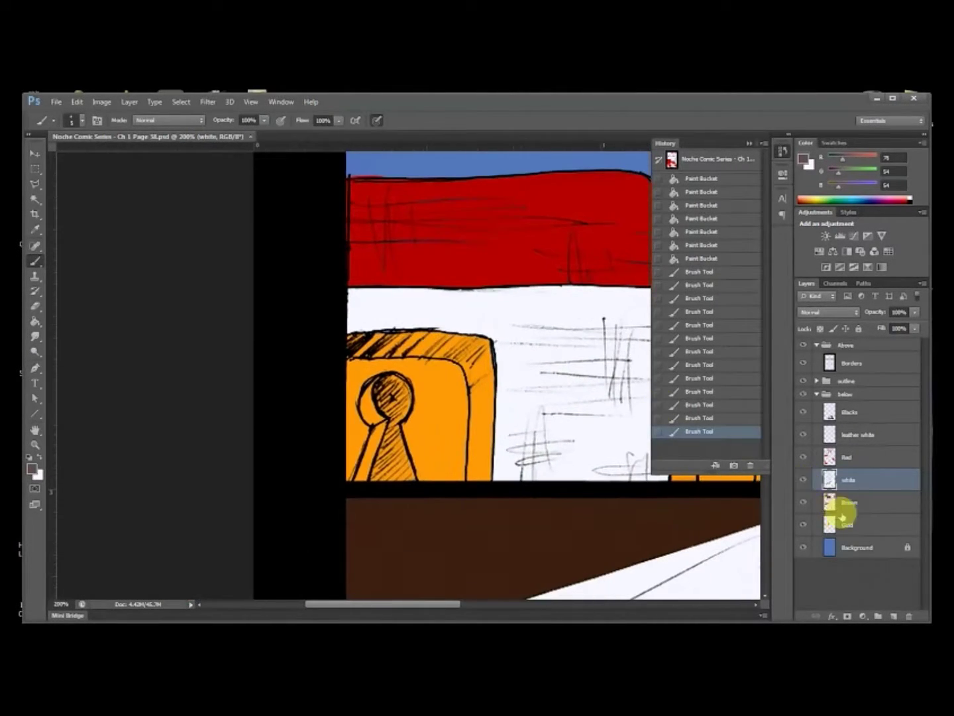
click(843, 518)
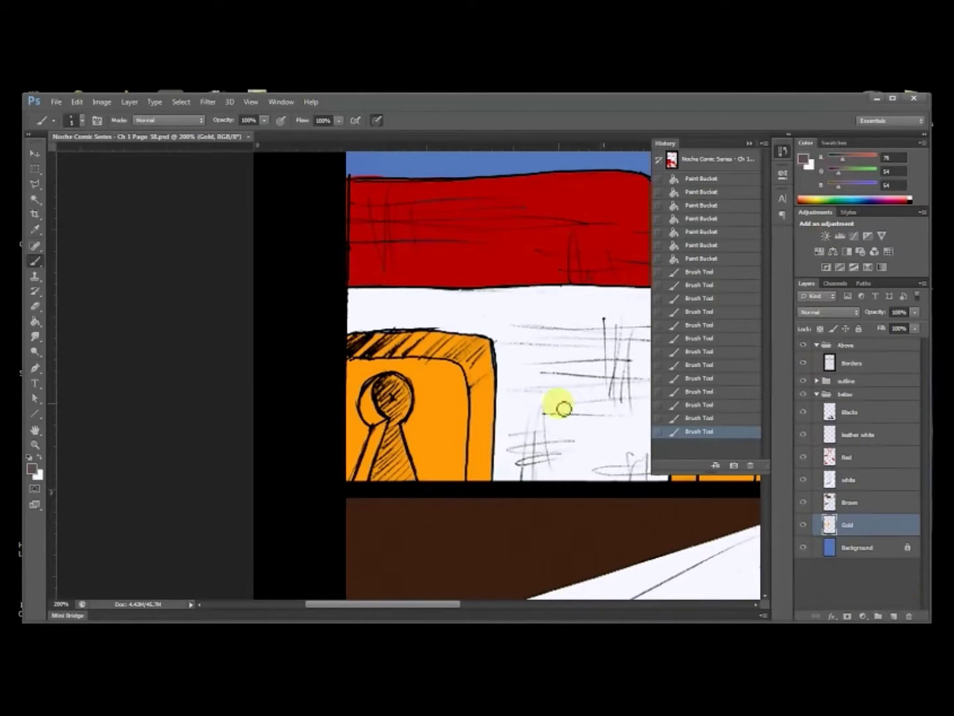
key(i)
click(441, 428)
click(803, 159)
mouse_move(715, 379)
mouse_down()
mouse_move(749, 336)
mouse_move(747, 391)
mouse_up()
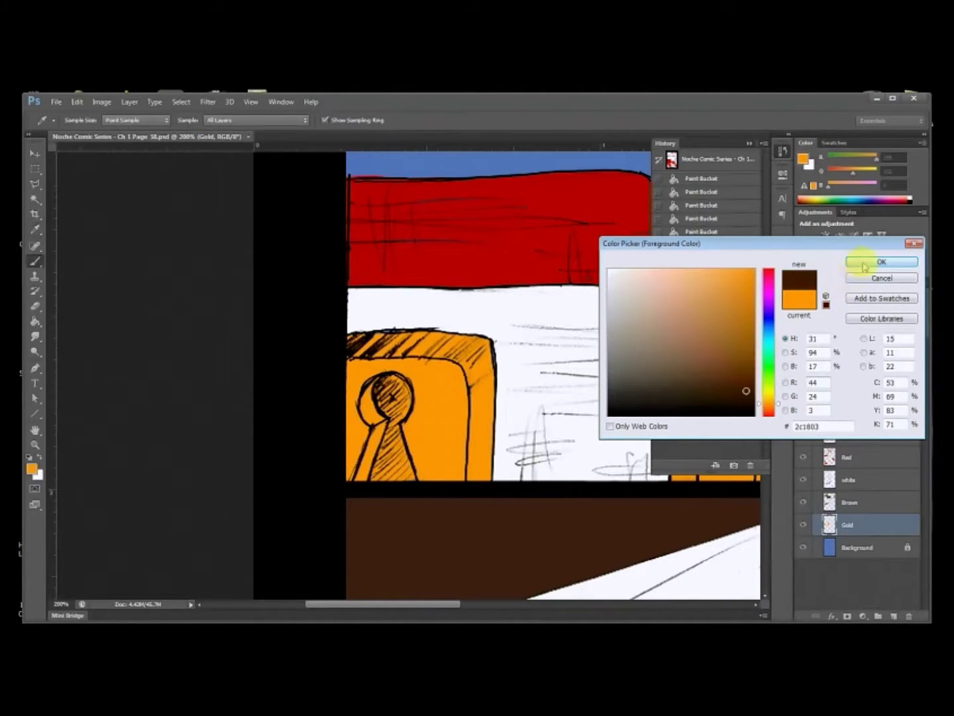
click(863, 266)
Step: Paint the inside of the keyhole on the gold lock in the middle panel dark brown, and save the file
mouse_move(388, 388)
mouse_down()
mouse_move(419, 386)
mouse_move(436, 395)
mouse_move(392, 397)
mouse_move(397, 390)
mouse_move(385, 400)
mouse_move(405, 415)
mouse_move(407, 400)
mouse_move(391, 414)
mouse_move(402, 388)
mouse_up()
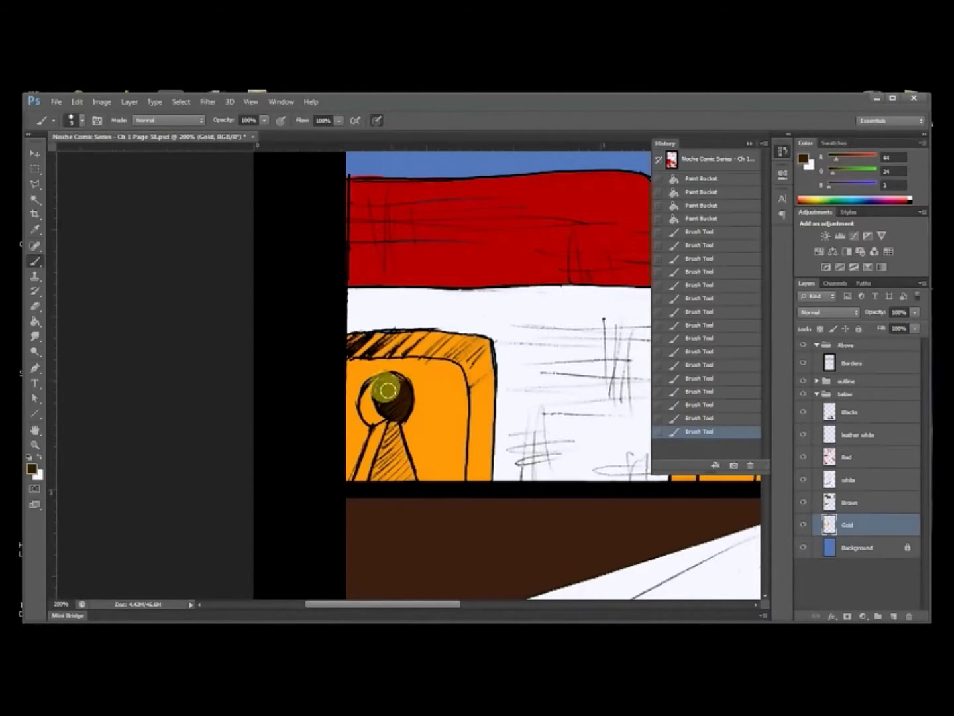
click(397, 385)
mouse_move(392, 425)
mouse_down()
mouse_move(375, 472)
mouse_move(410, 480)
mouse_move(391, 480)
mouse_move(403, 474)
mouse_move(397, 422)
mouse_move(412, 481)
mouse_move(396, 425)
mouse_move(389, 476)
mouse_move(385, 467)
mouse_move(402, 476)
mouse_move(400, 426)
mouse_move(412, 475)
mouse_move(408, 392)
mouse_move(395, 380)
mouse_move(407, 384)
mouse_move(406, 411)
mouse_move(398, 409)
mouse_move(405, 378)
mouse_up()
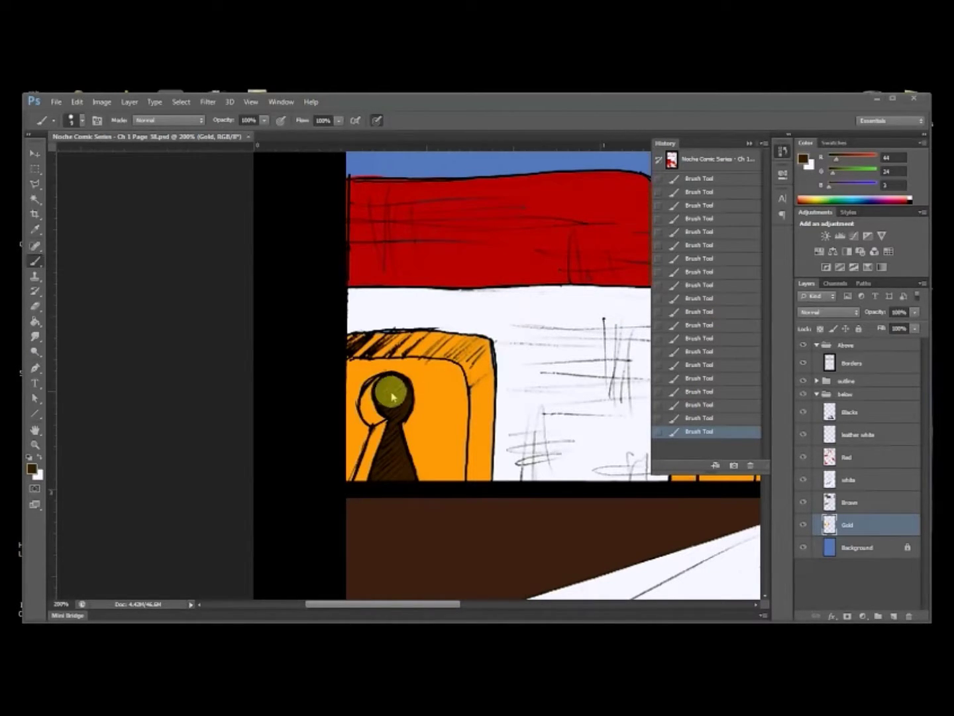
drag(491, 365, 339, 379)
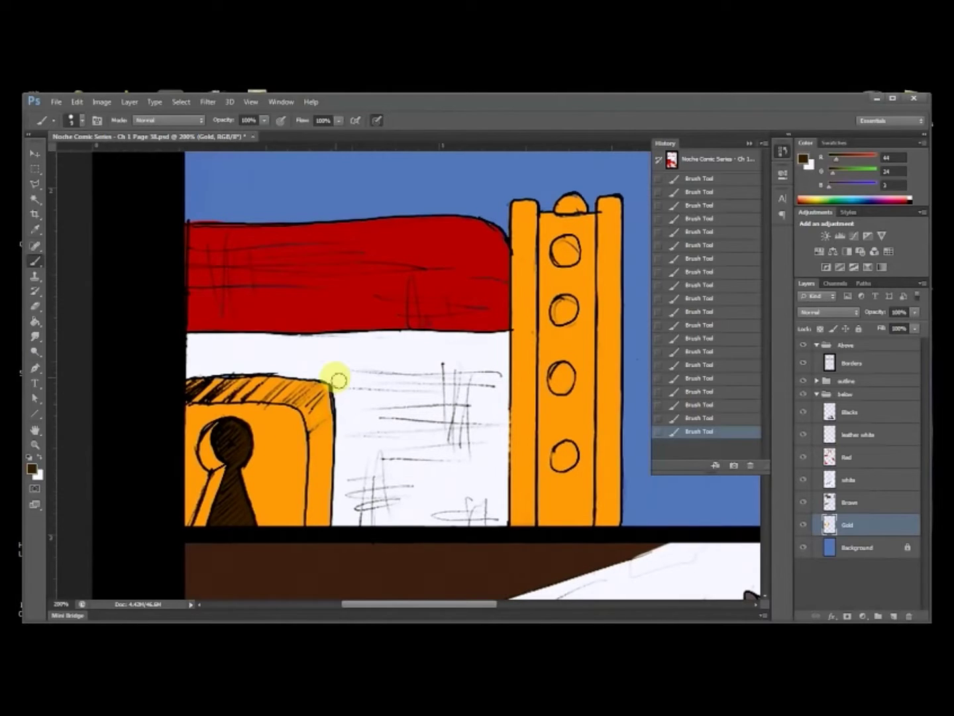
scroll(504, 424, down, 4)
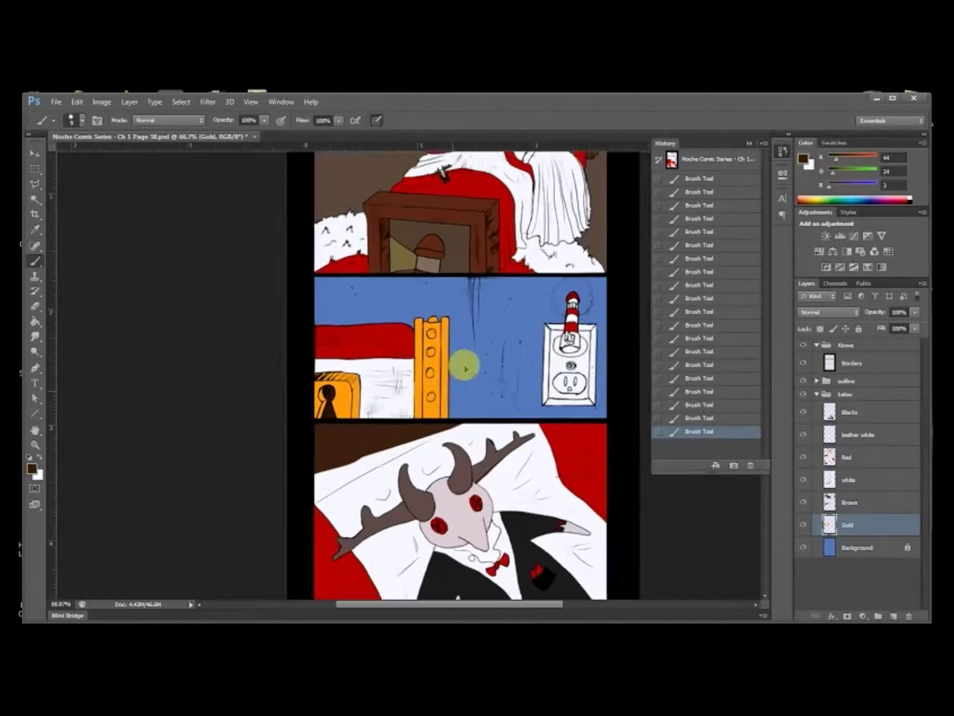
drag(466, 376, 427, 284)
scroll(426, 284, up, 2)
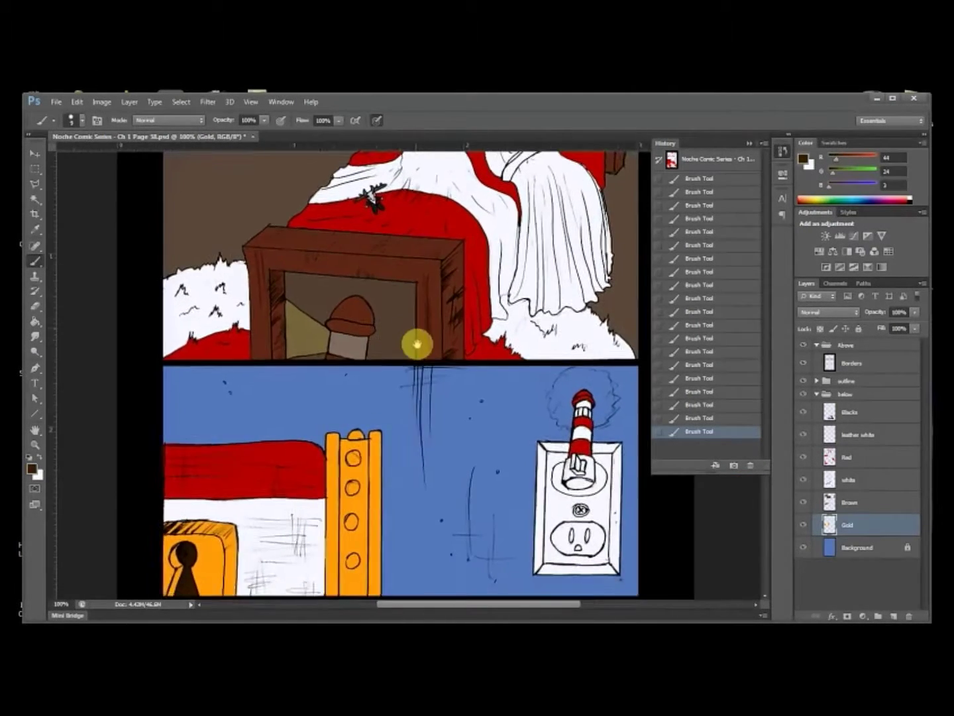
key(ctrl+r)
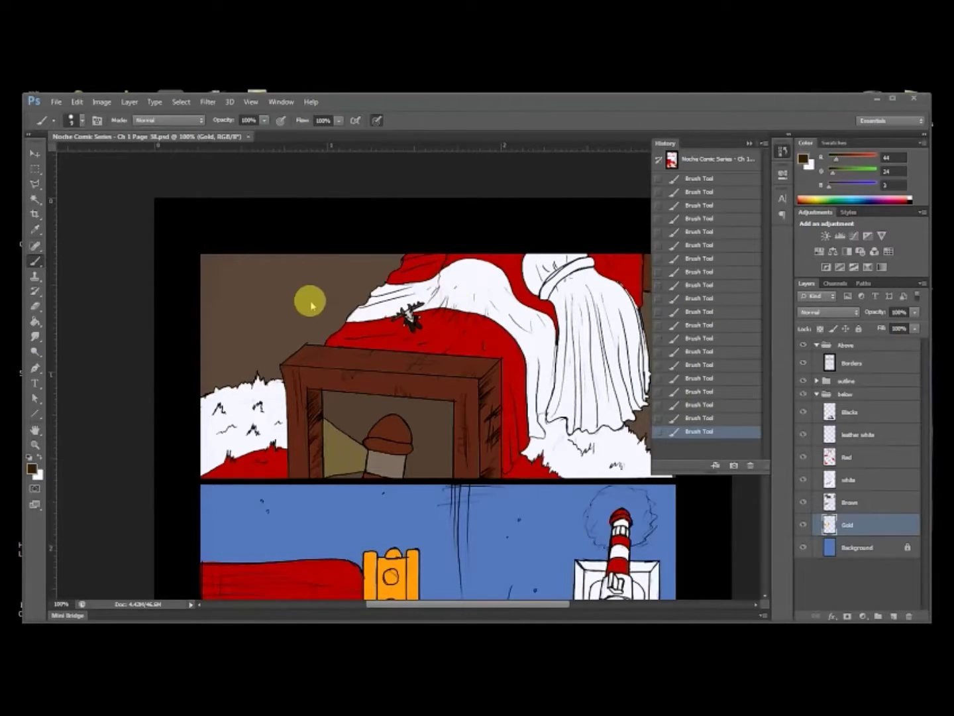
Step: Duplicate the Blacks layer and make the copy a clipping mask on the original
drag(401, 493, 409, 305)
drag(490, 569, 429, 328)
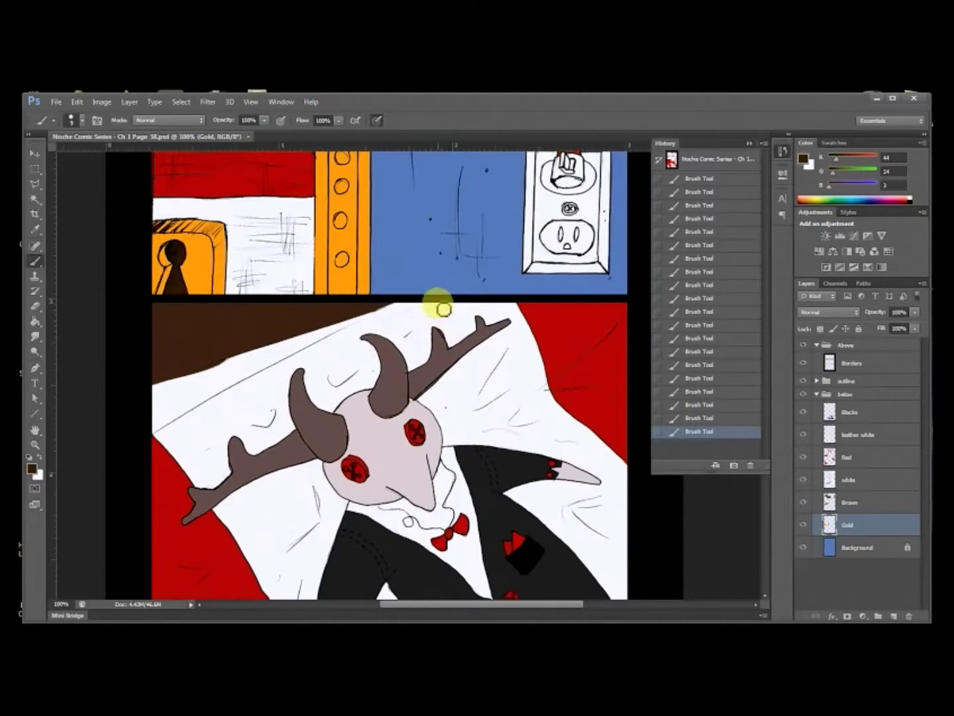
scroll(439, 315, up, 12)
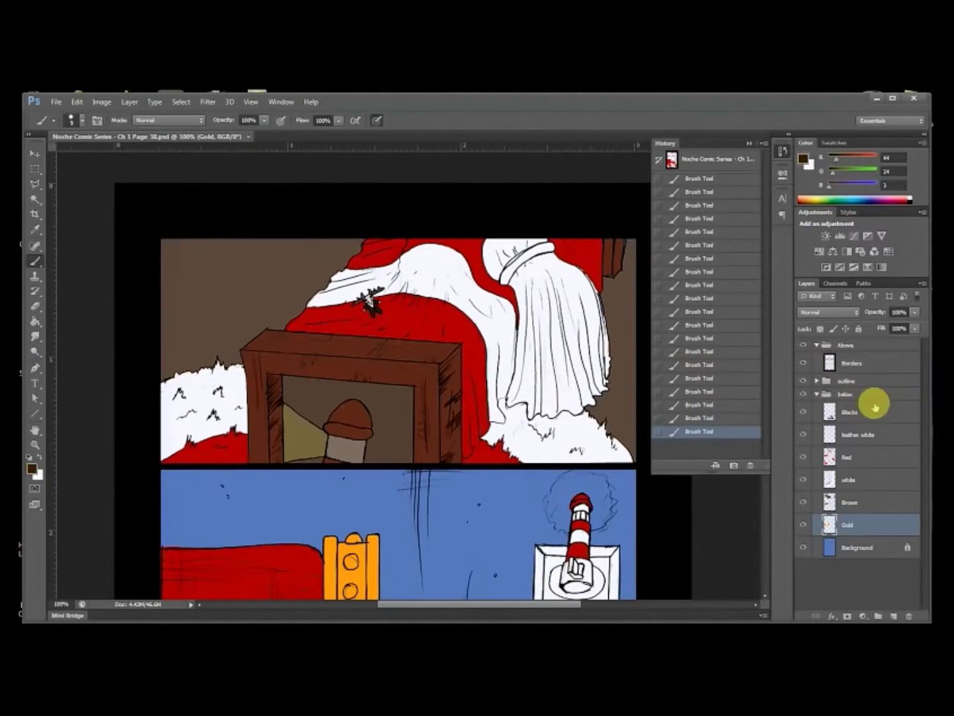
click(865, 414)
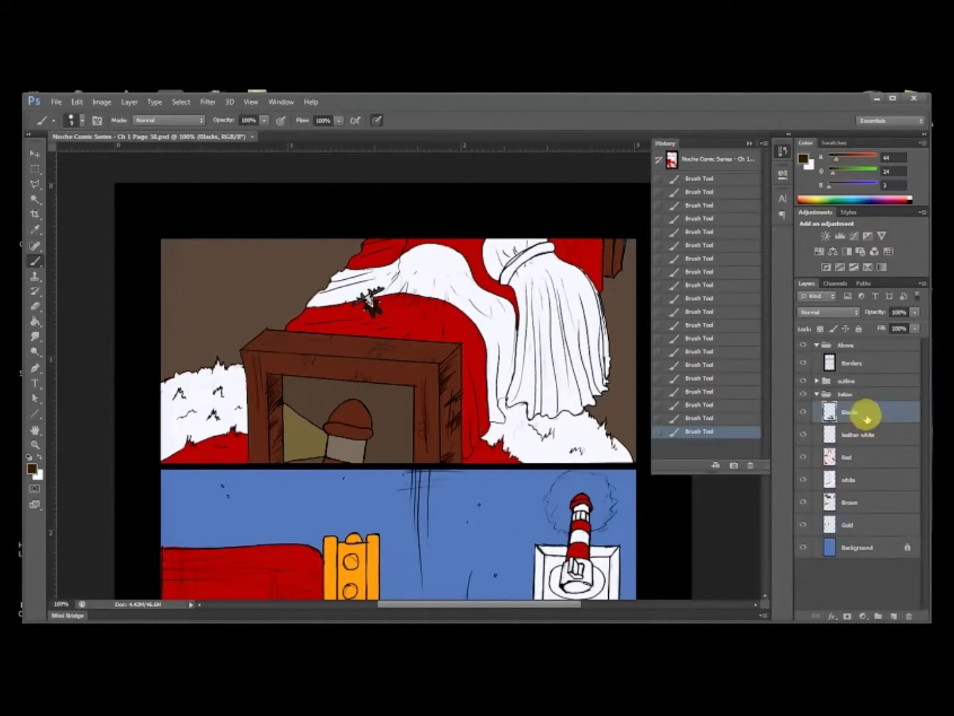
drag(475, 449, 456, 152)
drag(423, 315, 414, 152)
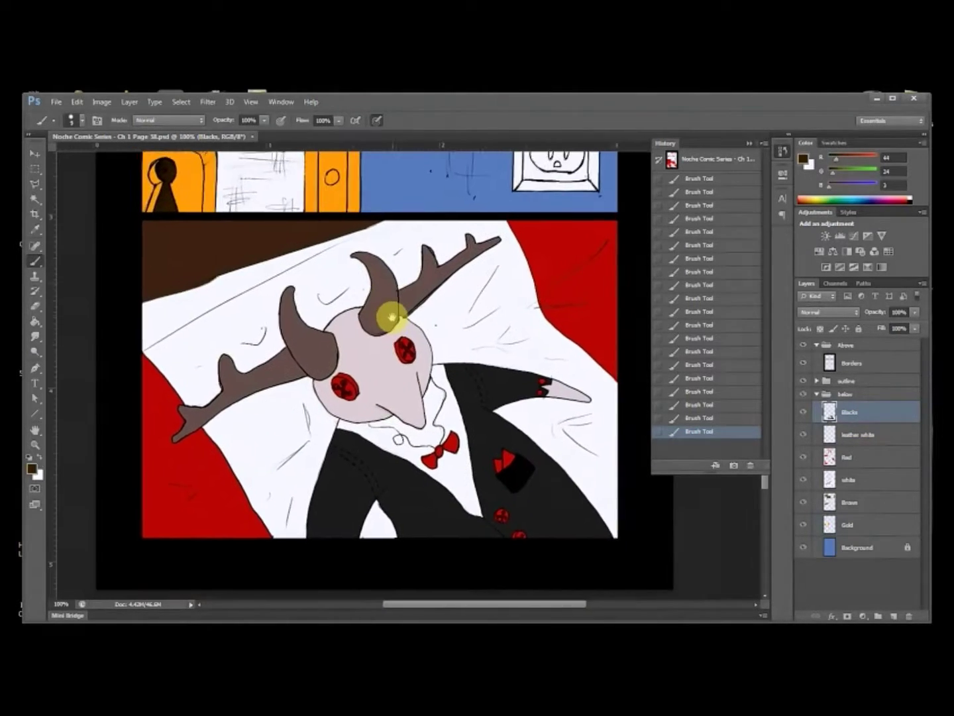
drag(397, 206, 446, 379)
scroll(446, 378, up, 1)
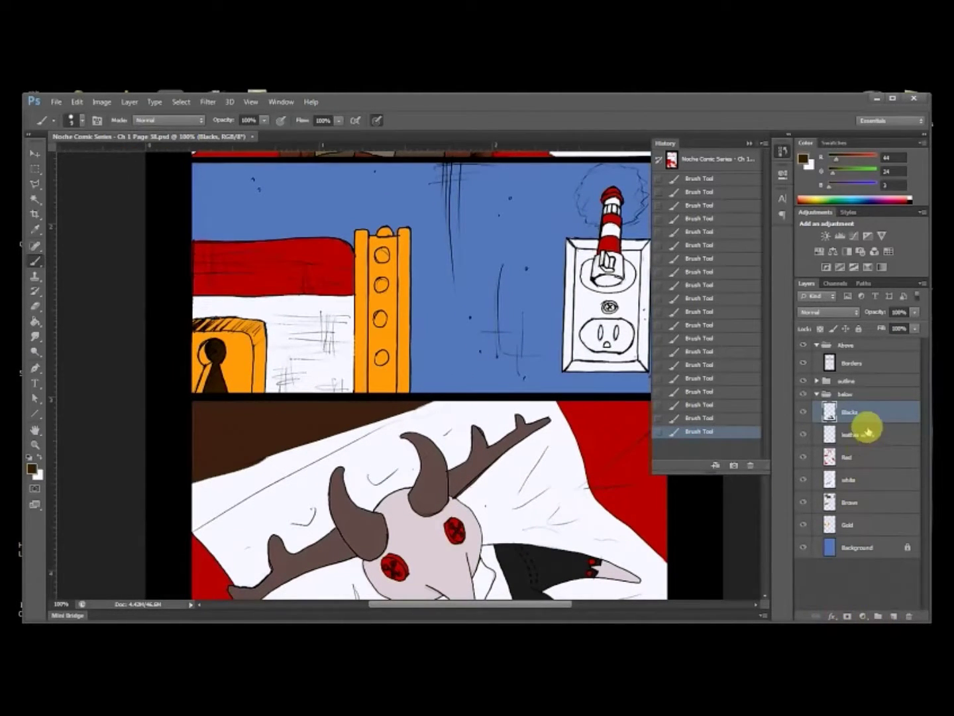
right_click(841, 380)
click(909, 281)
key(Return)
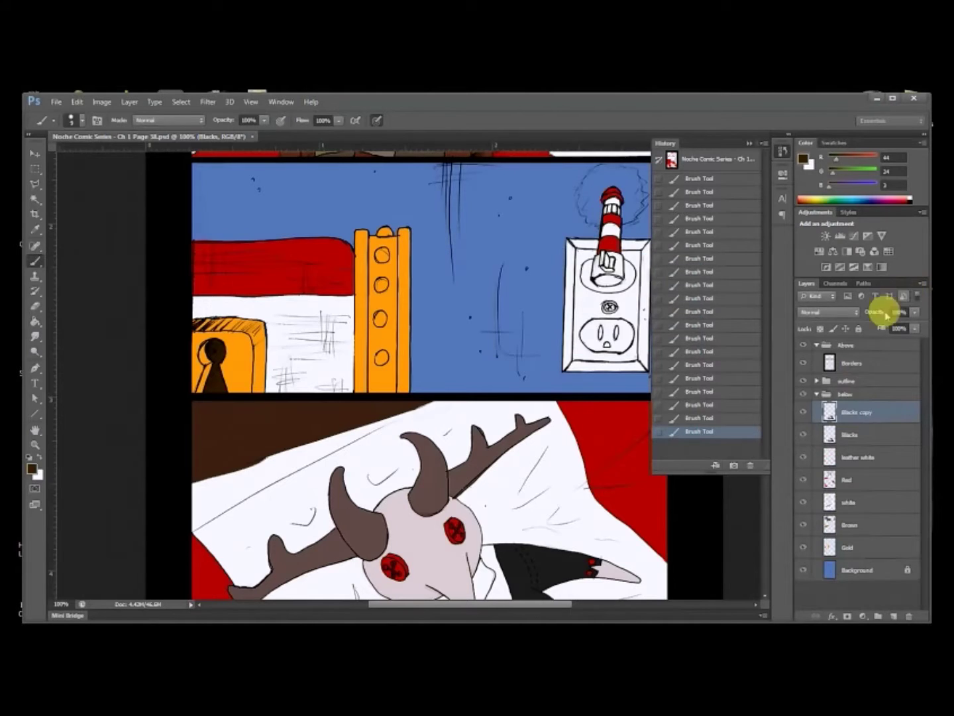
right_click(855, 416)
click(889, 384)
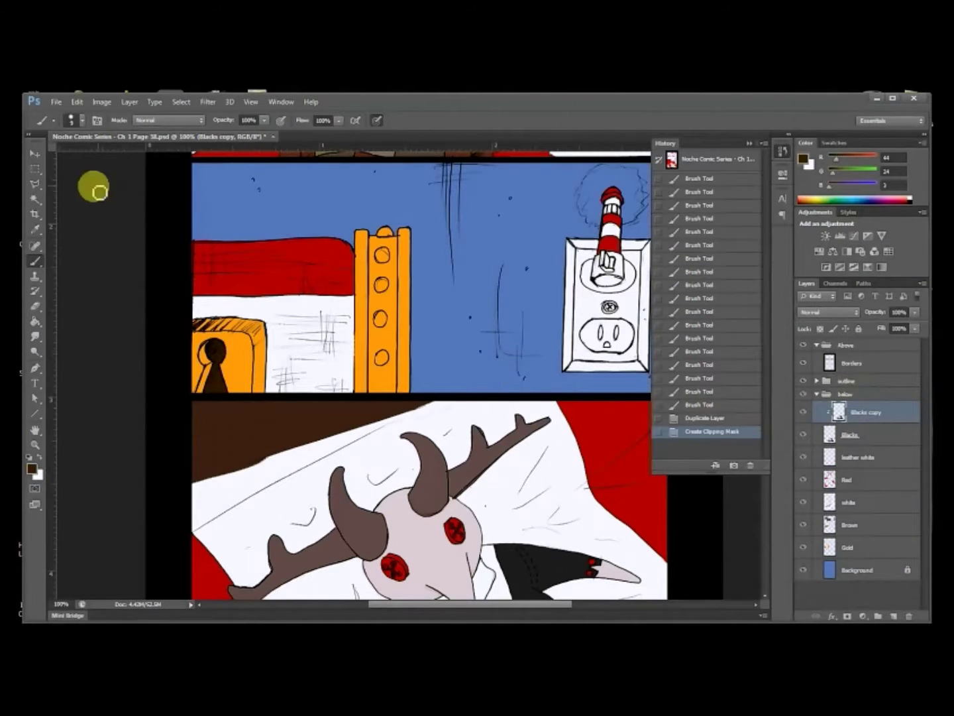
Step: Clear the entire contents of the Blacks copy layer and remove the selection
key(m)
key(ctrl+a)
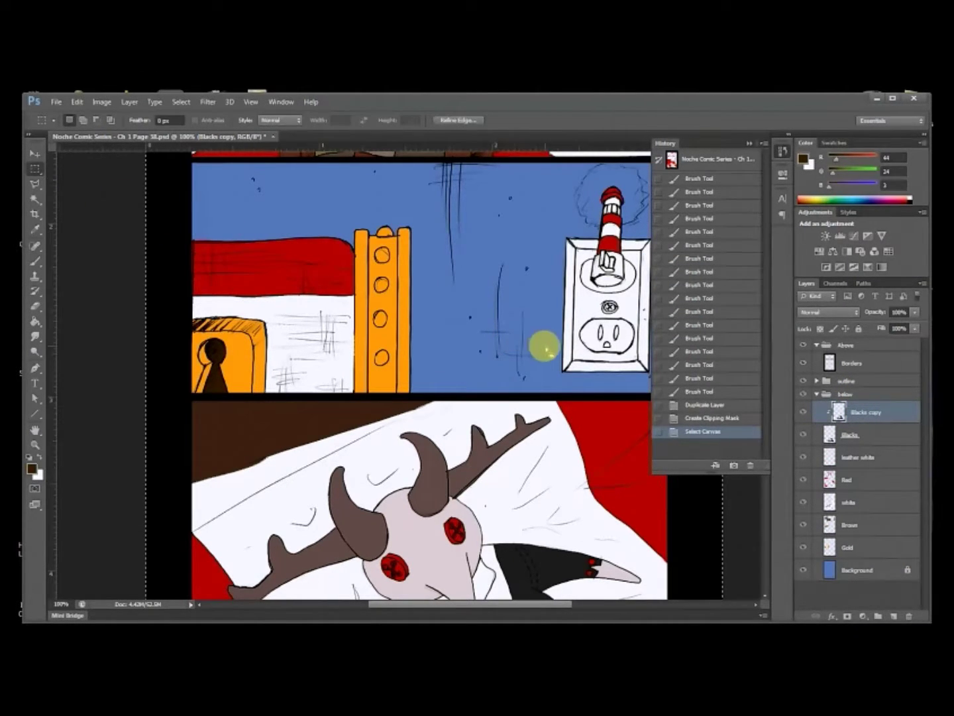
key(ctrl+d)
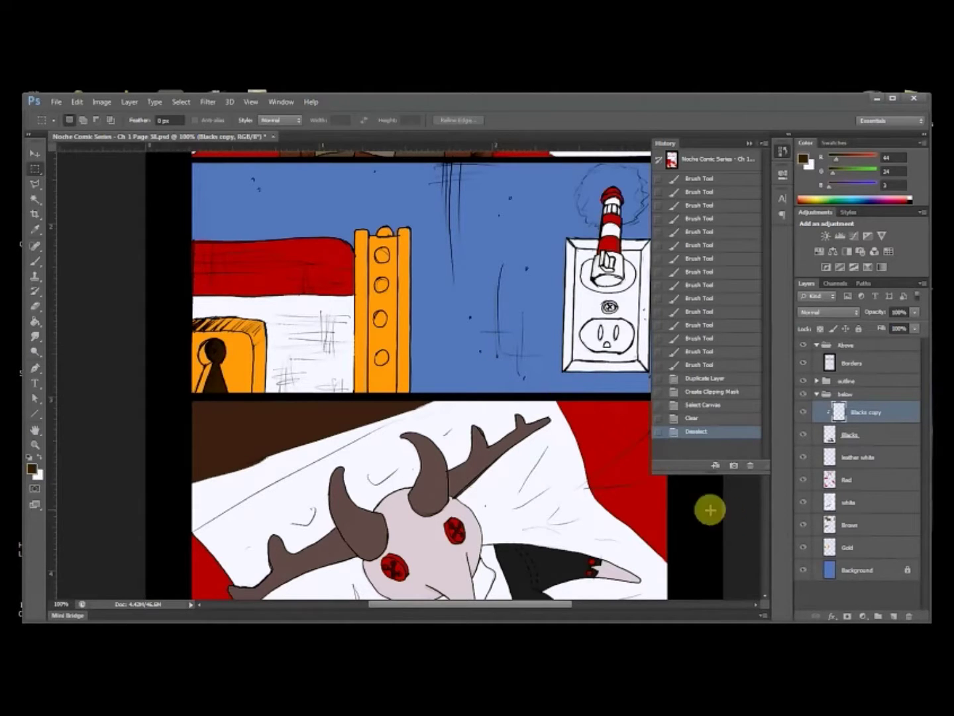
Step: Sample the suit's dark grey in the bottom panel and darken the foreground colour to pure black (RGB 0, 0, 0)
scroll(548, 441, down, 3)
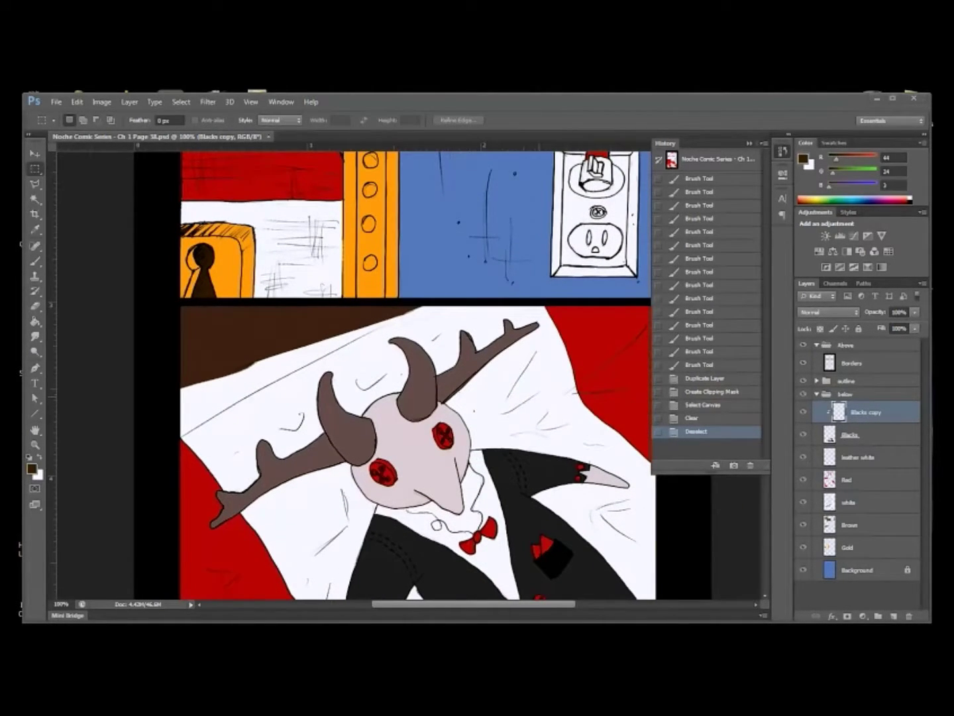
drag(531, 482, 424, 312)
key(ctrl+plus)
key(i)
click(473, 341)
key(m)
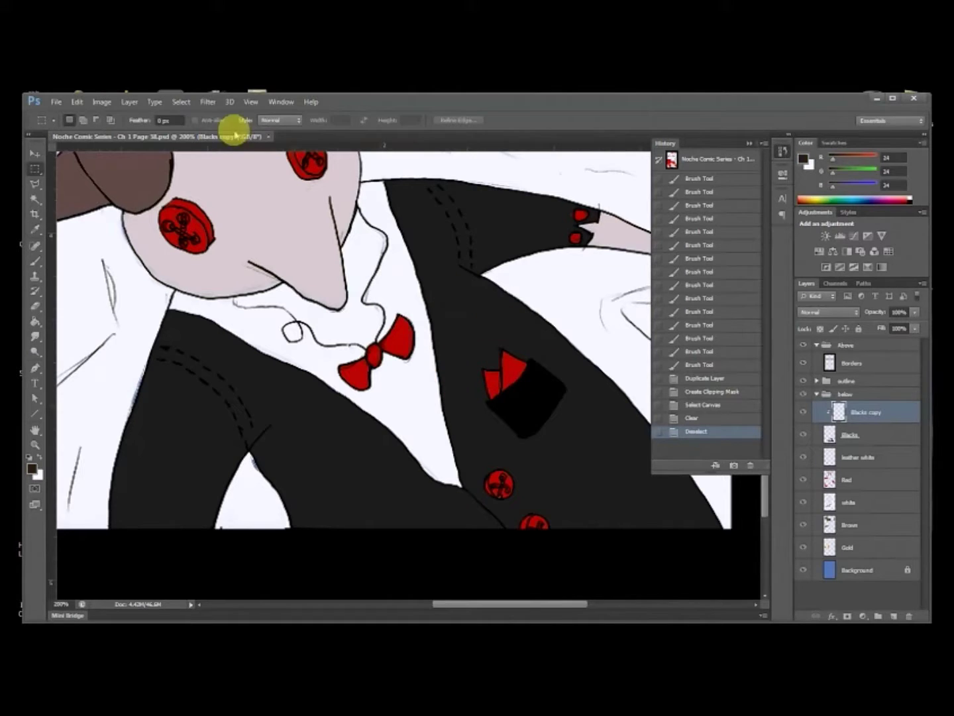
click(31, 468)
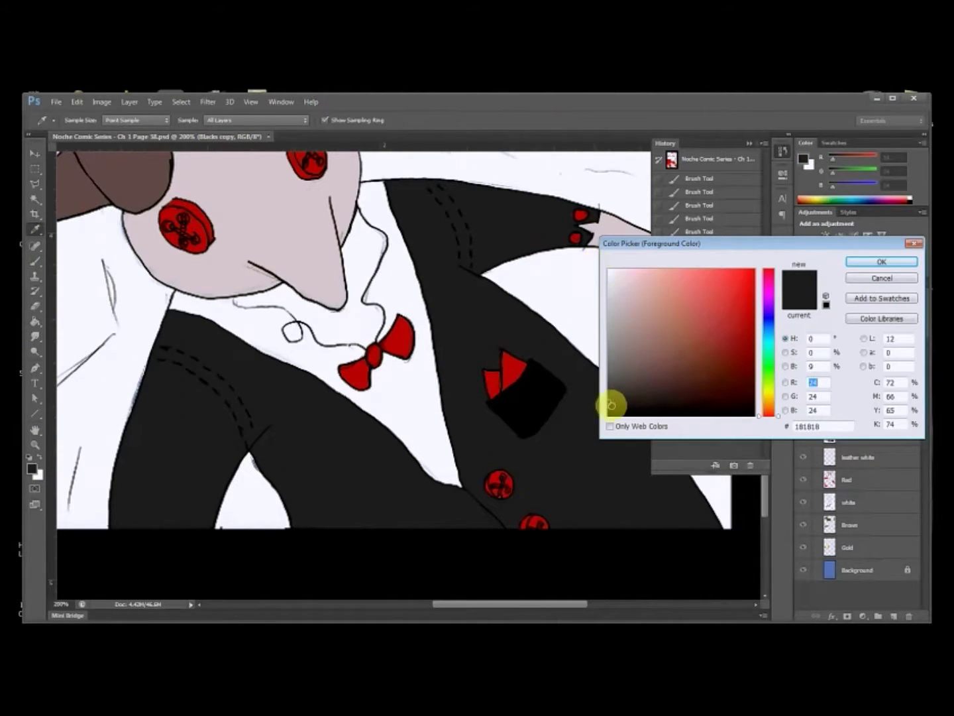
click(616, 402)
click(849, 263)
Step: Paint black shadows on the suit's vest, jacket and sleeves in the bottom panel with a 40 px brush on the Blacks copy layer
key(ctrl+minus)
key(ctrl+minus)
drag(527, 275, 475, 474)
key(b)
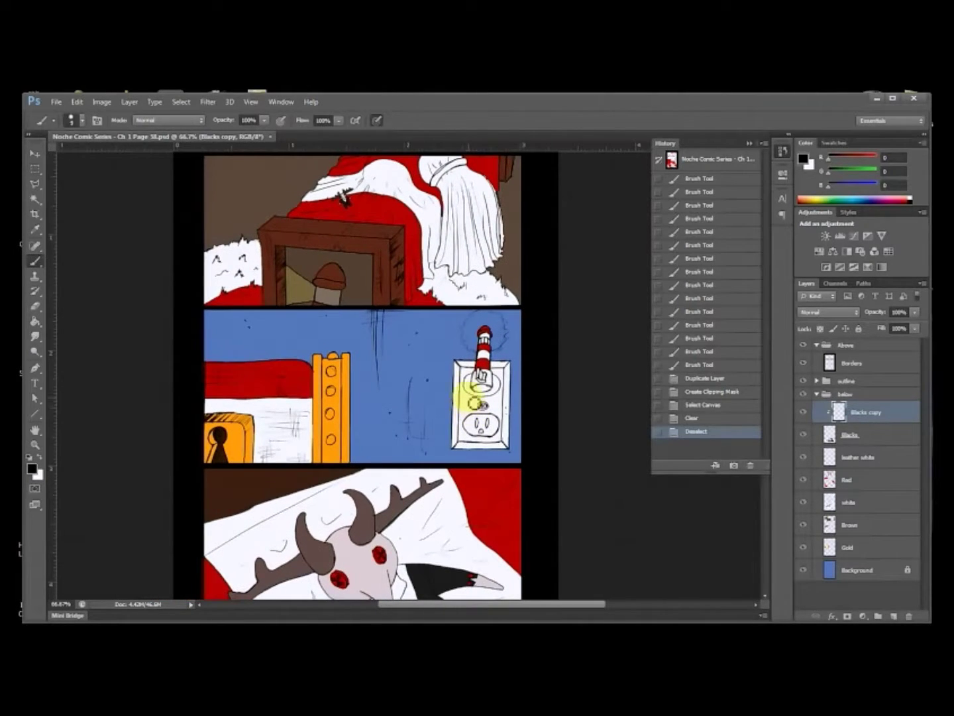
key(ctrl+minus)
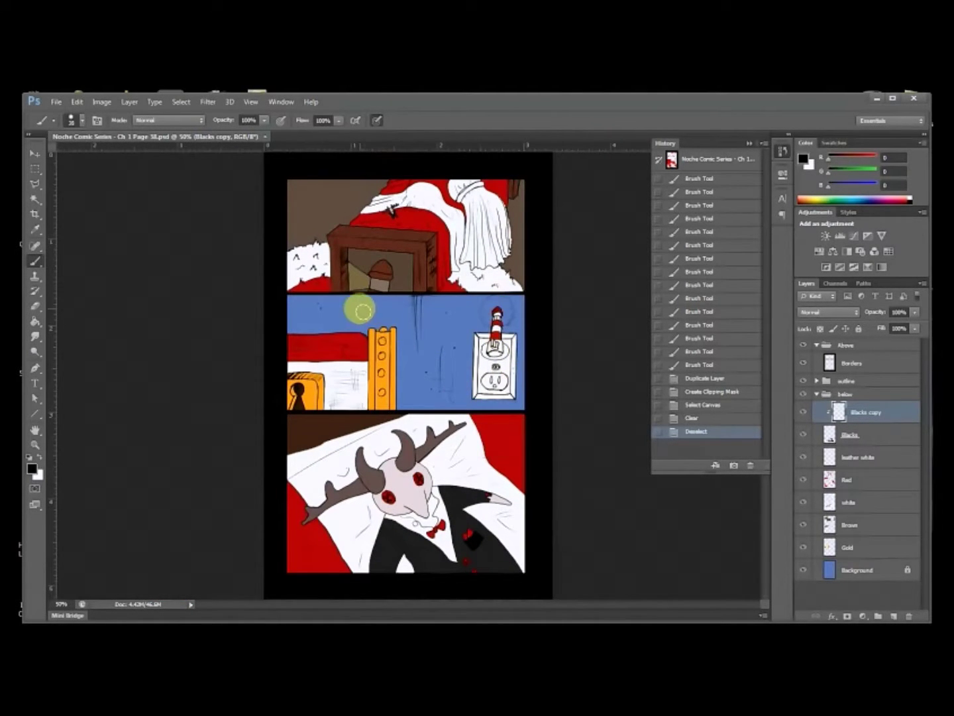
key(ctrl+plus)
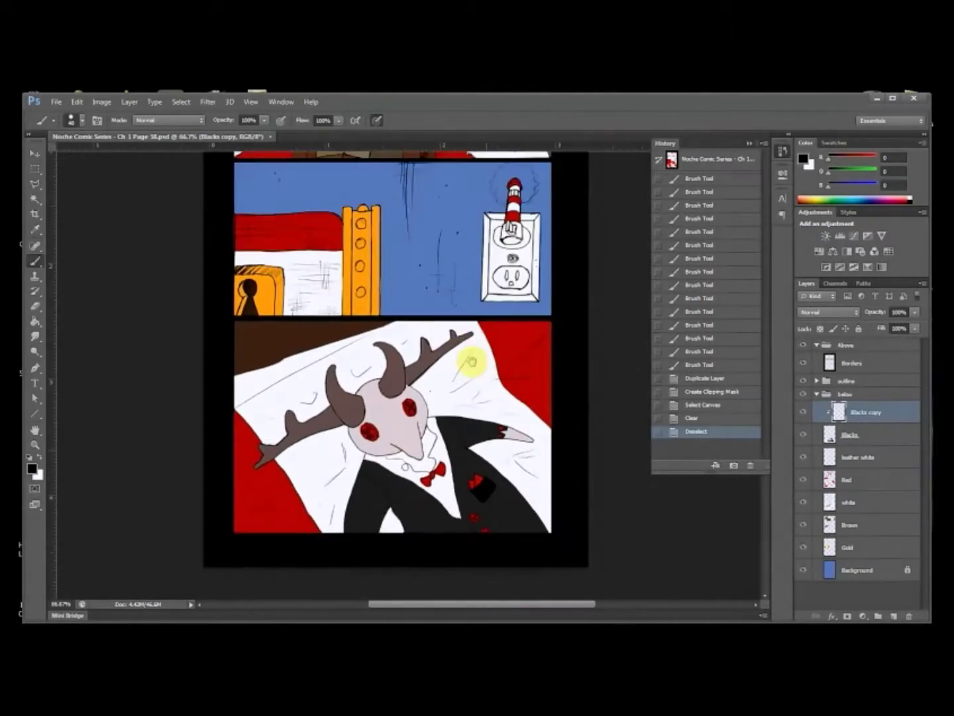
mouse_move(507, 439)
mouse_down()
mouse_move(482, 481)
mouse_move(479, 434)
mouse_up()
mouse_move(452, 412)
mouse_down()
mouse_move(468, 408)
mouse_move(455, 398)
mouse_up()
mouse_move(366, 456)
mouse_down()
mouse_move(354, 479)
mouse_move(371, 450)
mouse_up()
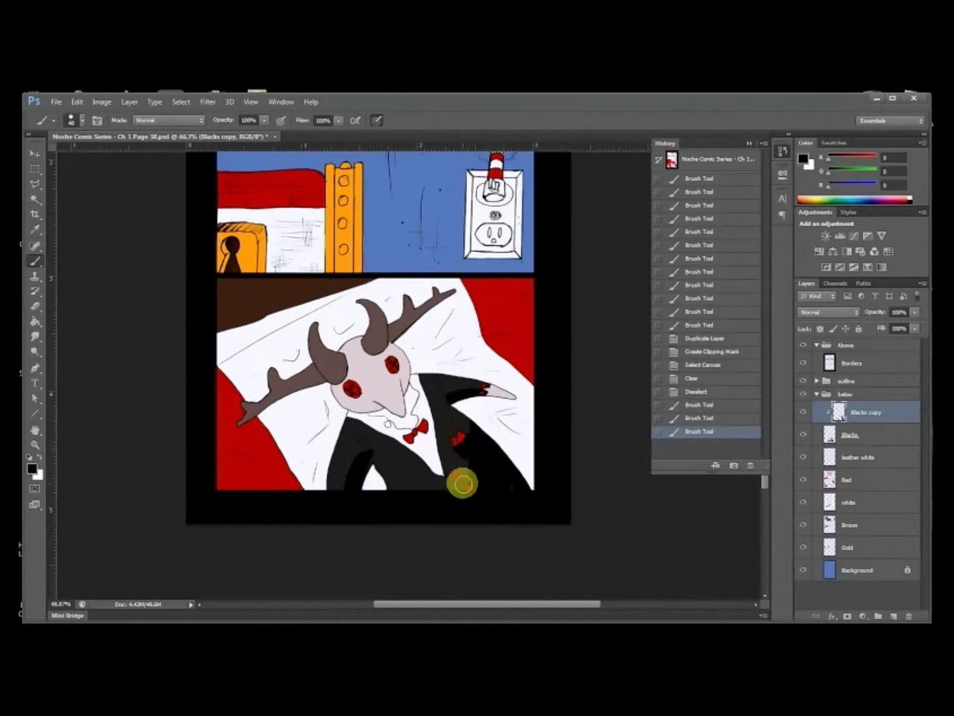
mouse_move(458, 456)
mouse_down()
mouse_move(465, 497)
mouse_move(467, 474)
mouse_up()
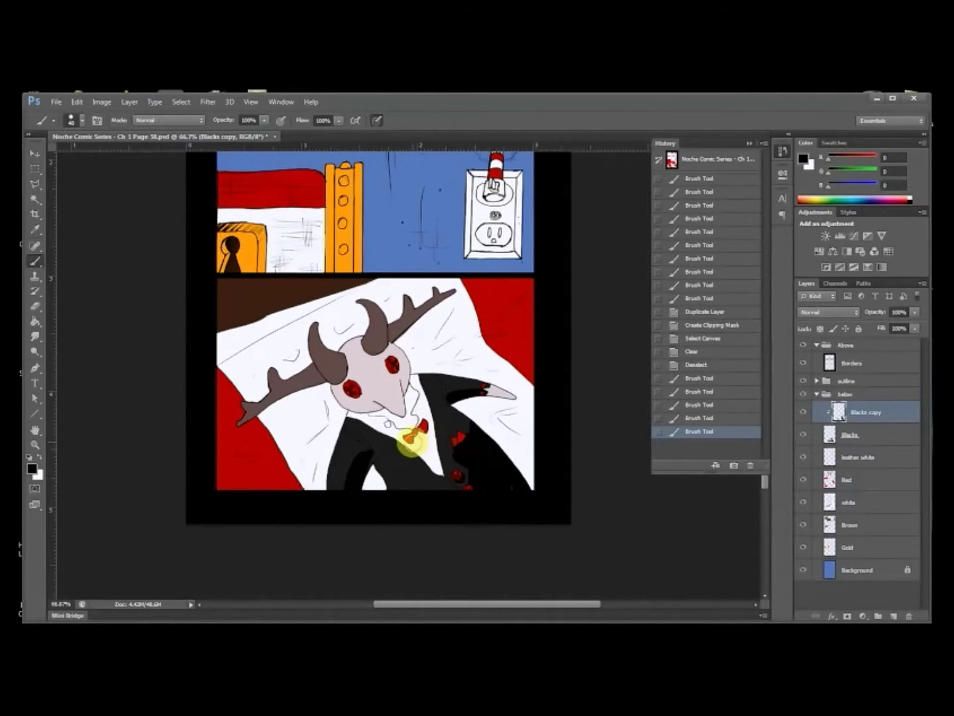
mouse_move(376, 458)
mouse_down()
mouse_move(362, 481)
mouse_move(397, 500)
mouse_move(404, 479)
mouse_move(461, 504)
mouse_move(431, 502)
mouse_up()
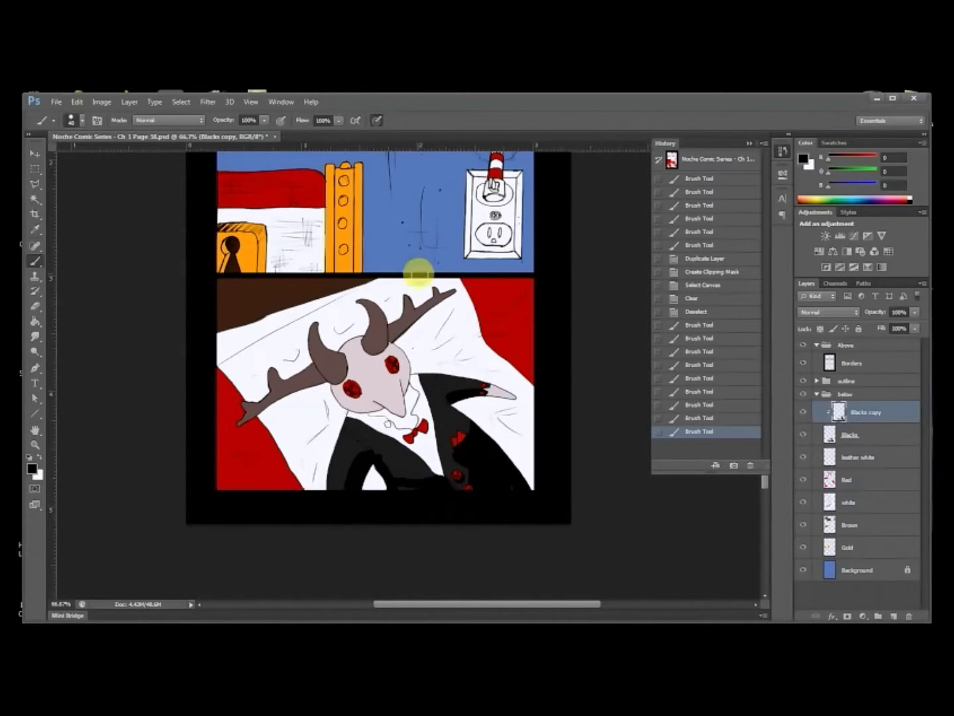
Step: Set the brush opacity to 50% and soften the shadow edges on the vest around the red pocket square and buttons
key(ctrl+plus)
drag(398, 395, 387, 263)
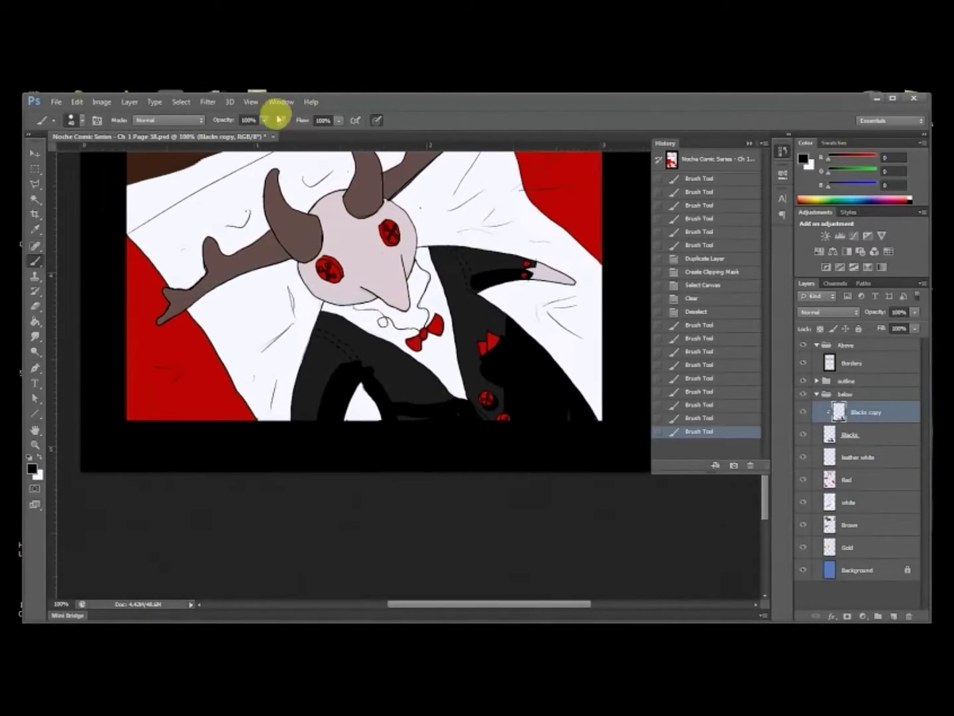
key(5)
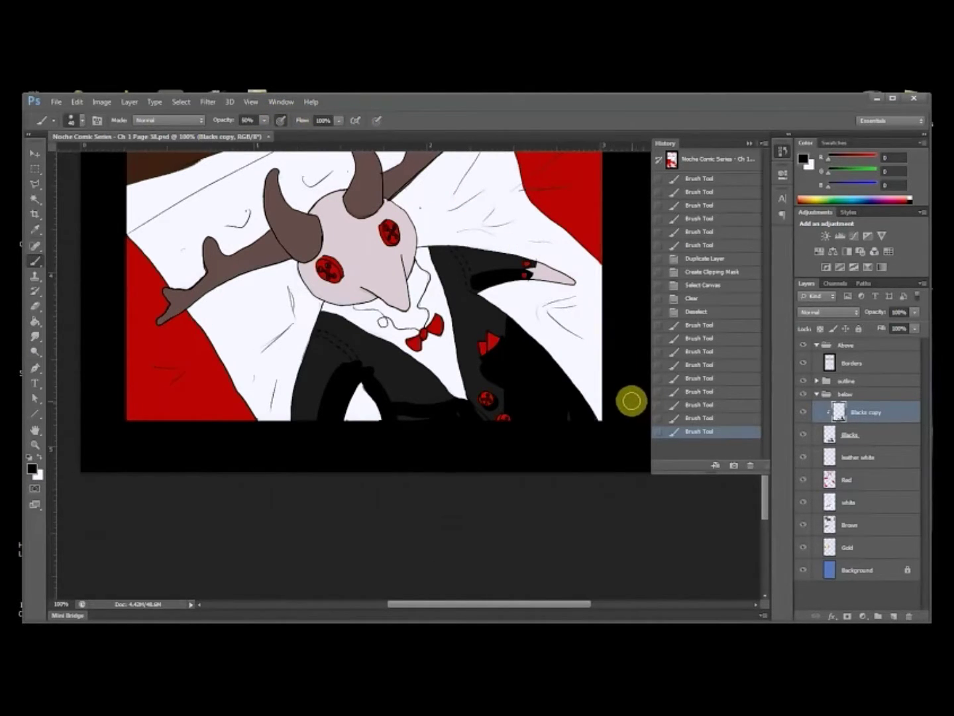
key(ctrl+plus)
mouse_move(487, 359)
mouse_down()
mouse_move(480, 330)
mouse_move(478, 363)
mouse_move(488, 319)
mouse_up()
mouse_move(489, 320)
mouse_down()
mouse_move(484, 372)
mouse_move(483, 351)
mouse_move(456, 412)
mouse_up()
mouse_move(463, 438)
mouse_down()
mouse_move(488, 463)
mouse_move(516, 433)
mouse_up()
drag(452, 437, 477, 451)
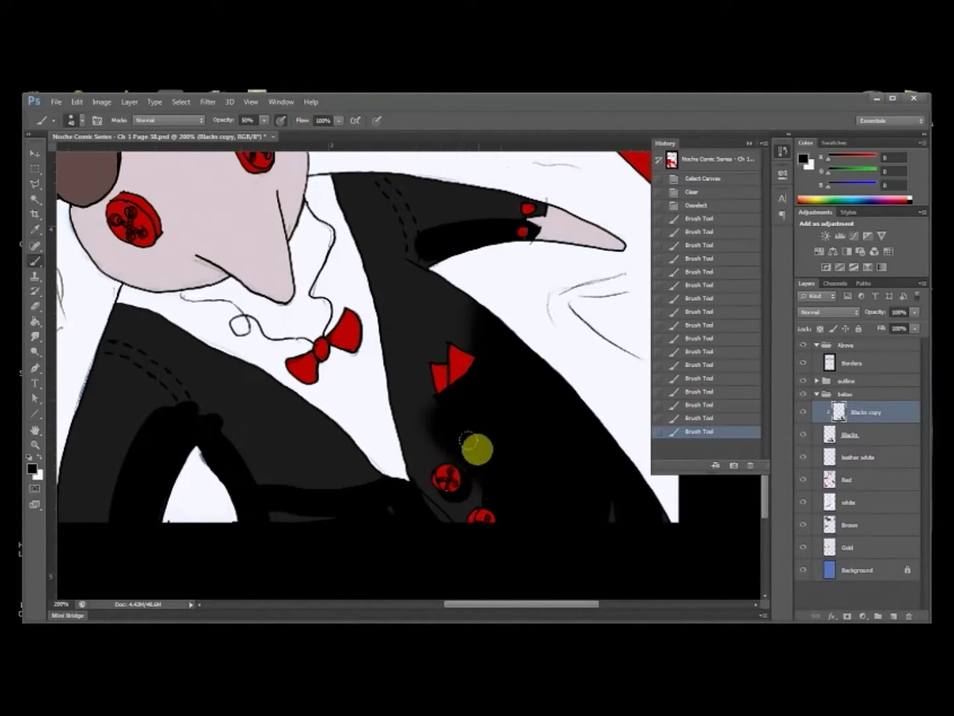
Step: Reduce the brush to 25 px and soften the shadow edges along the lower jacket and around the gap beside the bent arm
key([)
mouse_move(398, 508)
mouse_down()
mouse_move(437, 541)
mouse_move(443, 527)
mouse_move(466, 531)
mouse_up()
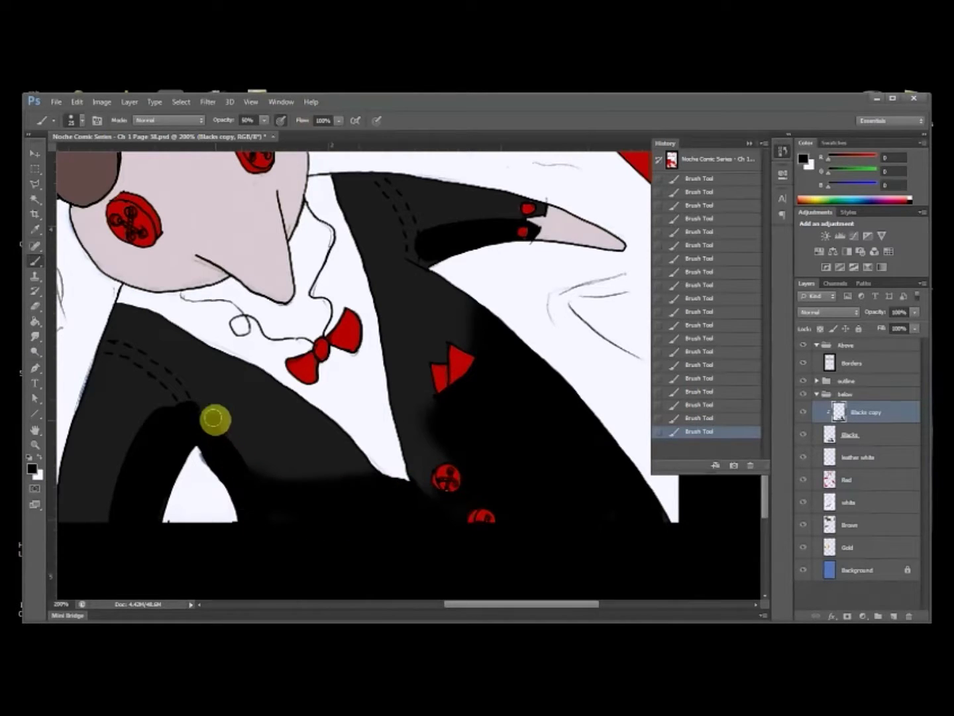
mouse_move(197, 399)
mouse_down()
mouse_move(116, 463)
mouse_move(100, 541)
mouse_move(124, 568)
mouse_move(272, 546)
mouse_up()
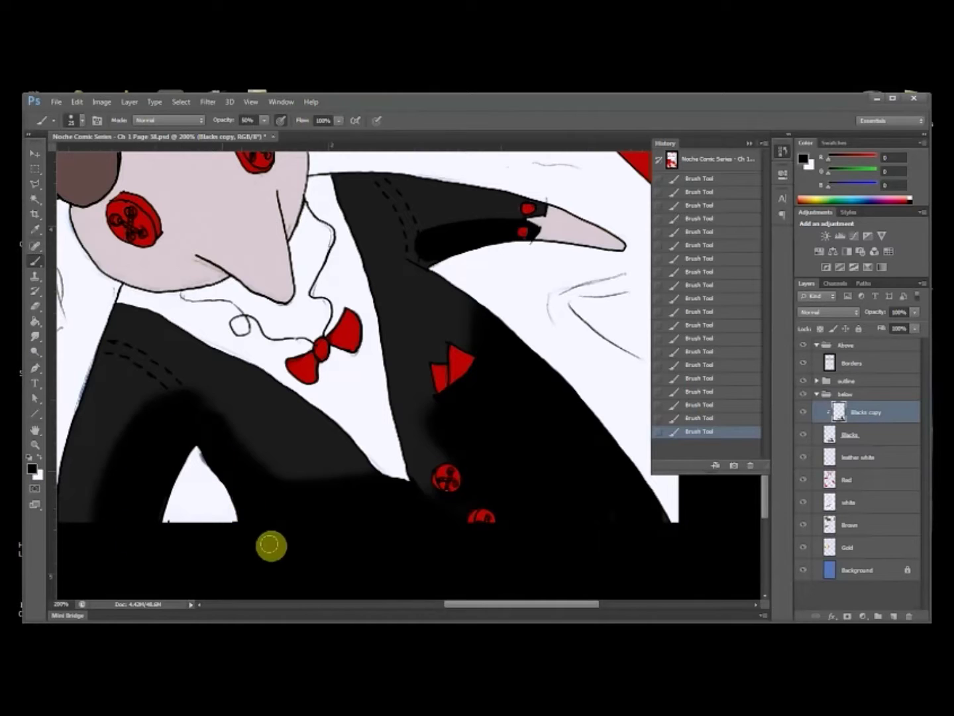
Step: Lower the opacity of the Blacks copy layer to 53%
drag(919, 313, 882, 319)
mouse_move(534, 297)
mouse_down()
mouse_move(492, 363)
mouse_move(497, 351)
mouse_up()
drag(351, 566, 386, 587)
mouse_move(580, 551)
mouse_down()
mouse_move(611, 569)
mouse_move(575, 607)
mouse_move(565, 575)
mouse_move(582, 537)
mouse_move(580, 565)
mouse_move(593, 554)
mouse_move(636, 604)
mouse_up()
click(583, 537)
Step: Return the brush opacity to 100% and extend the shadows over the jacket and the underside of the outstretched sleeve
key(0)
mouse_move(440, 477)
mouse_down()
mouse_move(557, 341)
mouse_move(536, 362)
mouse_move(542, 407)
mouse_up()
mouse_move(503, 358)
mouse_down()
mouse_move(558, 430)
mouse_move(554, 465)
mouse_up()
mouse_move(552, 462)
mouse_down()
mouse_move(539, 423)
mouse_move(354, 466)
mouse_move(441, 477)
mouse_move(403, 445)
mouse_move(218, 432)
mouse_up()
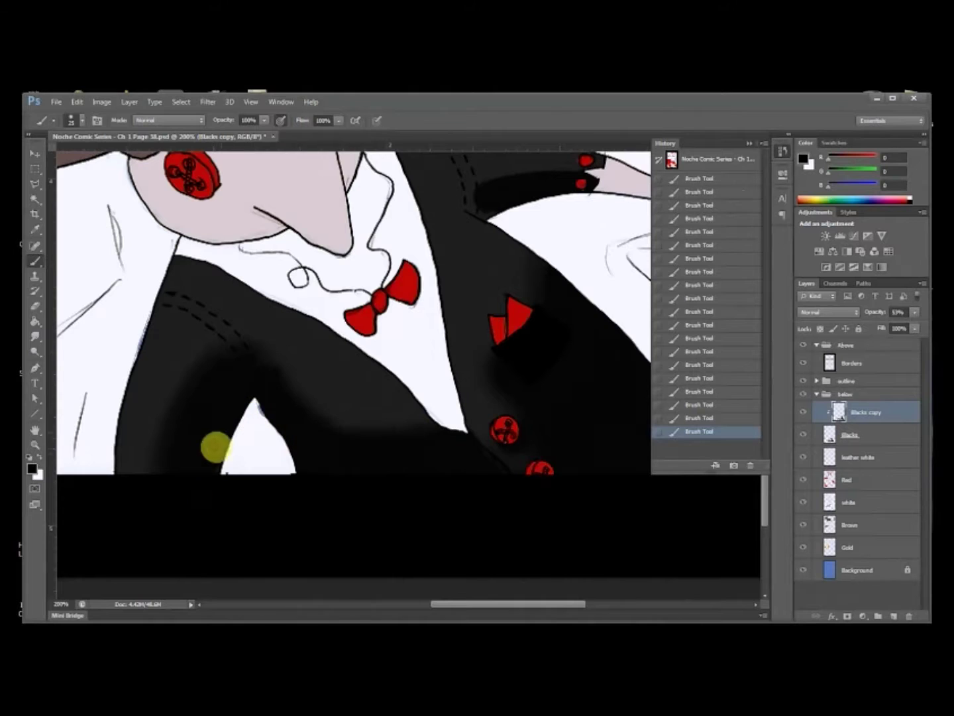
mouse_move(431, 349)
mouse_down()
mouse_move(377, 409)
mouse_move(368, 431)
mouse_up()
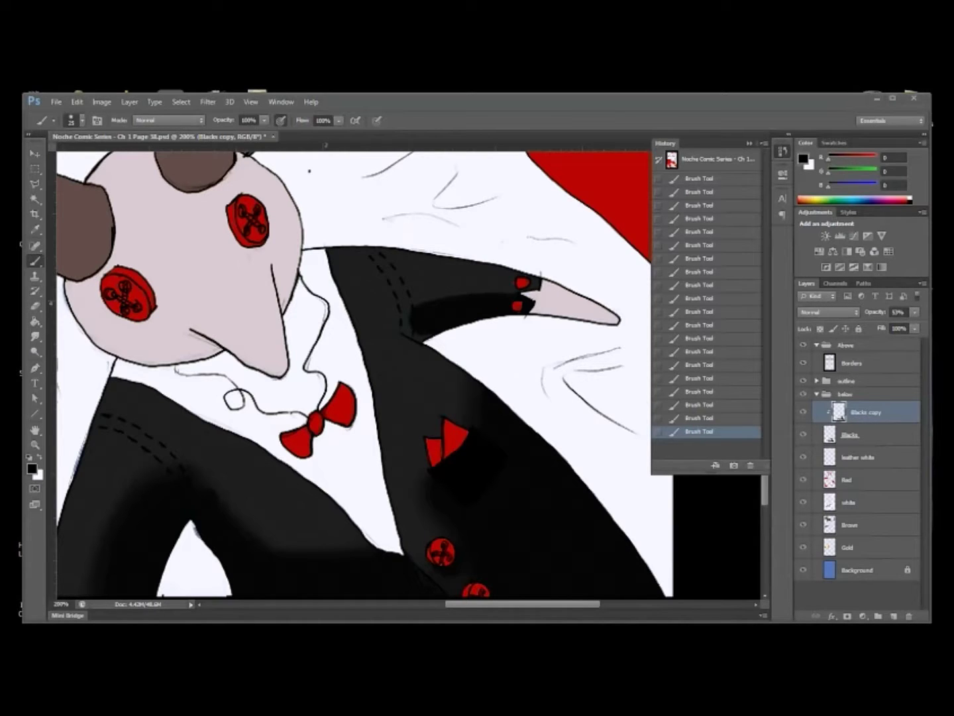
mouse_move(449, 311)
mouse_down()
mouse_move(545, 434)
mouse_move(635, 424)
mouse_move(509, 440)
mouse_move(552, 466)
mouse_up()
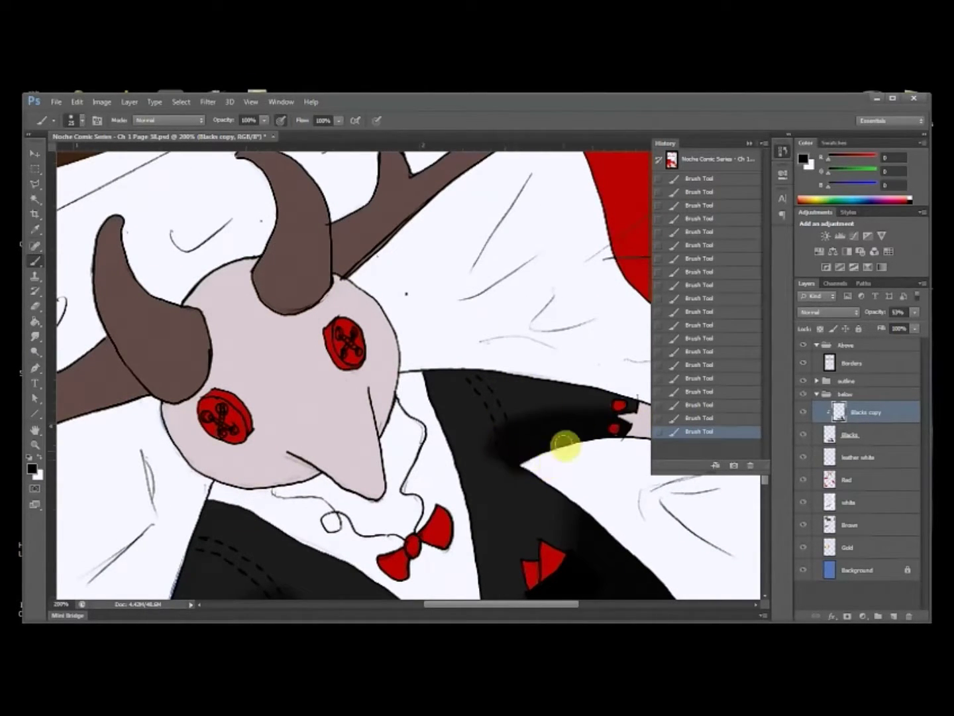
drag(537, 408, 509, 432)
Step: Shade the suit of the tiny horned figure on the red blanket in the top panel with a smaller black brush
key(ctrl+0)
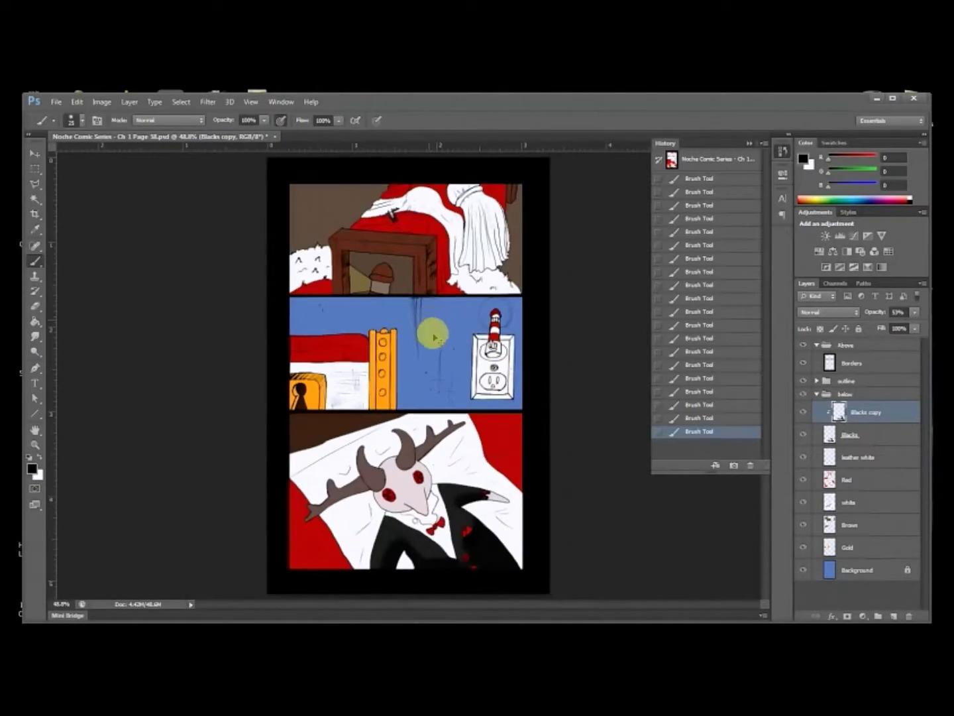
drag(433, 309, 445, 414)
key(ctrl+plus)
key(ctrl+plus)
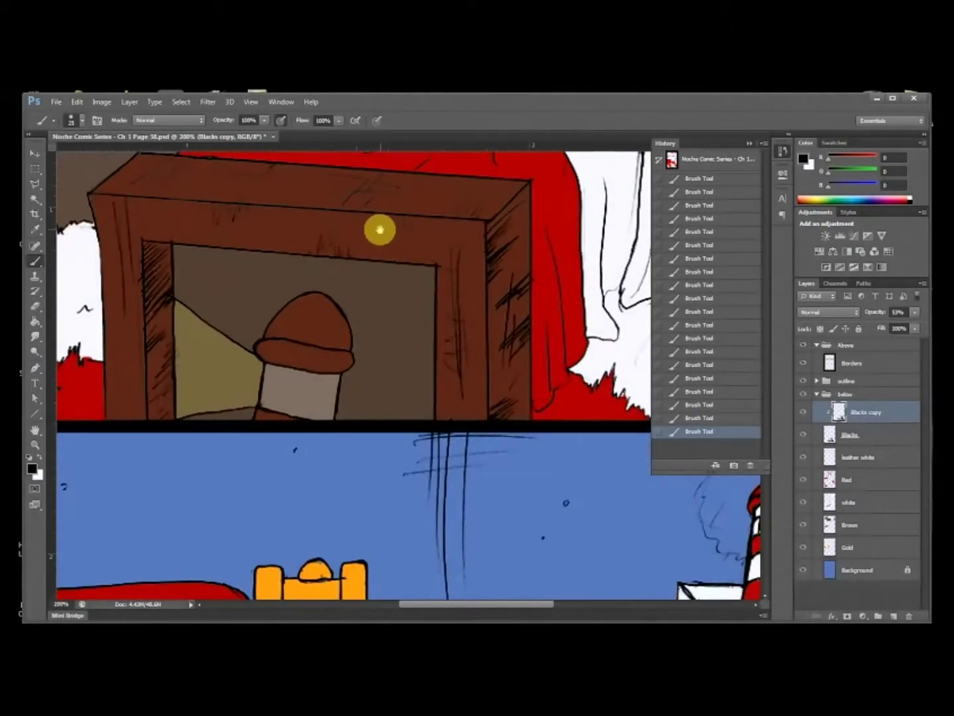
drag(379, 230, 370, 319)
scroll(369, 319, up, 5)
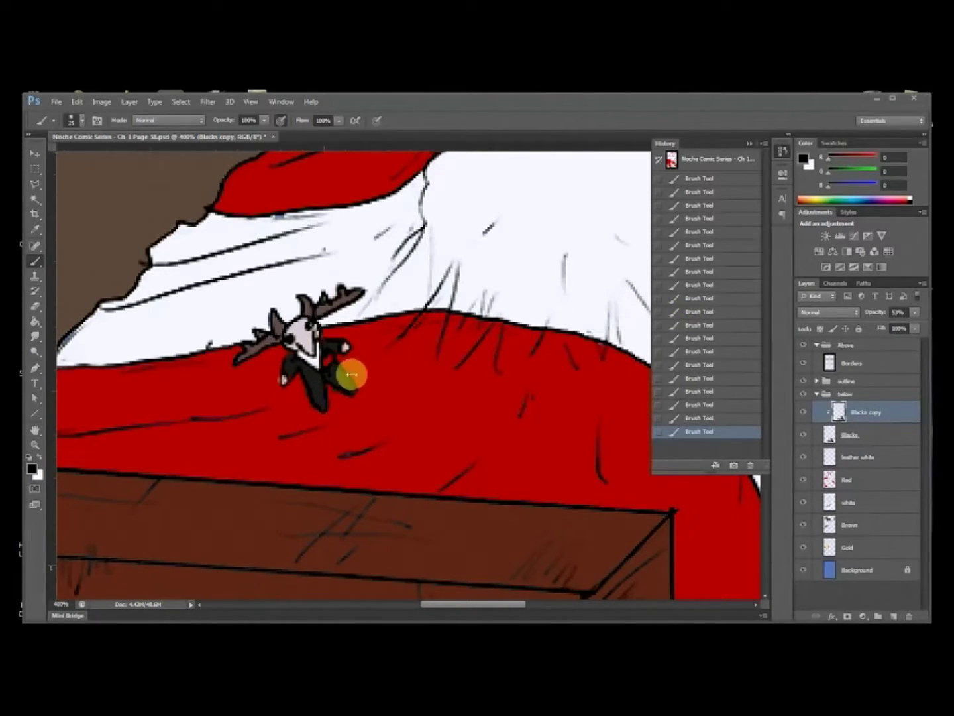
key(bracketleft)
key(bracketleft)
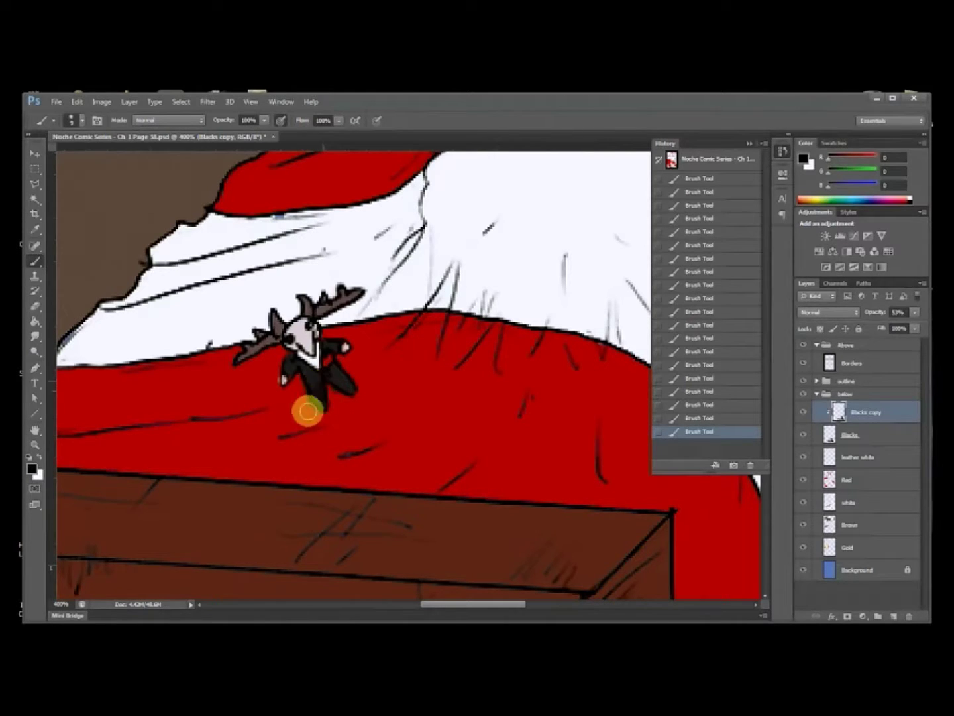
mouse_move(308, 411)
mouse_down()
mouse_move(320, 390)
mouse_move(325, 401)
mouse_move(335, 382)
mouse_up()
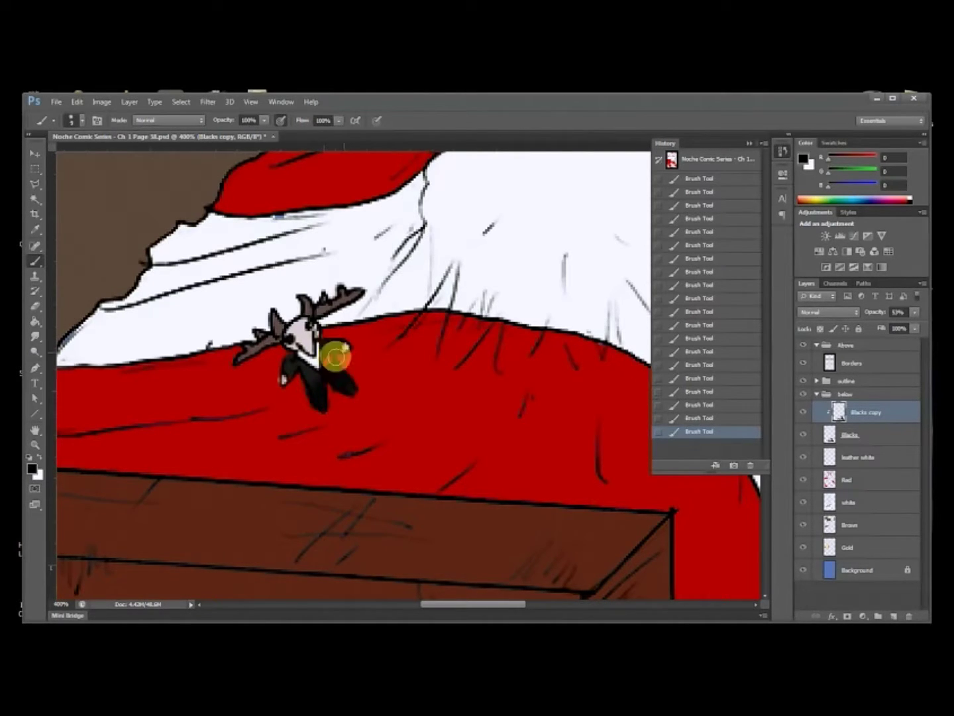
scroll(526, 382, down, 5)
key(ctrl+0)
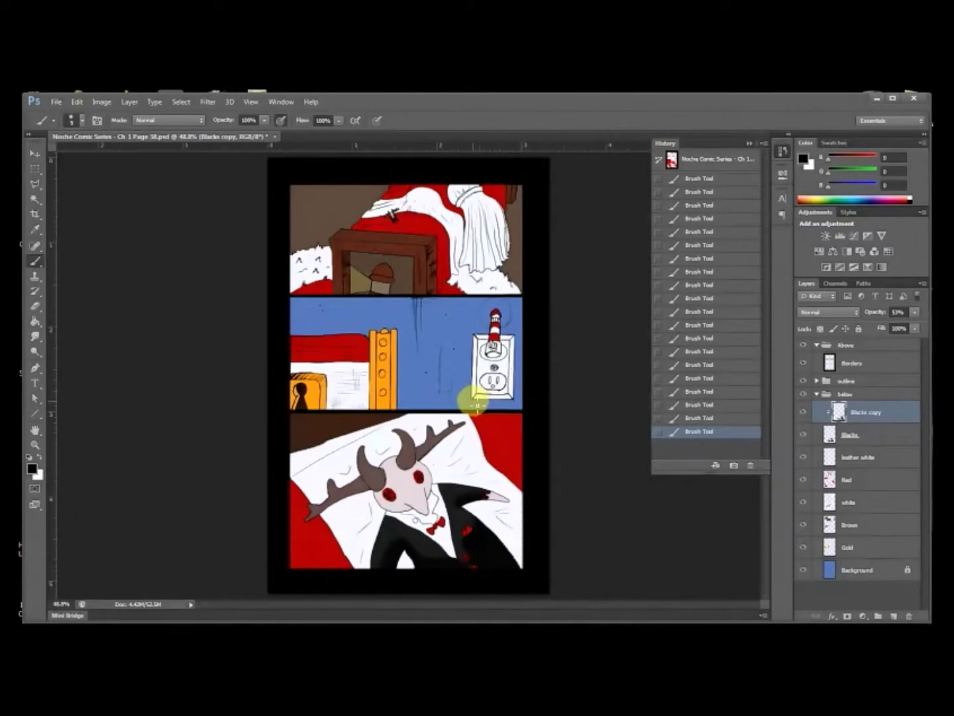
Step: Duplicate the leather white layer and make the copy a clipping mask on the original
click(871, 456)
right_click(875, 457)
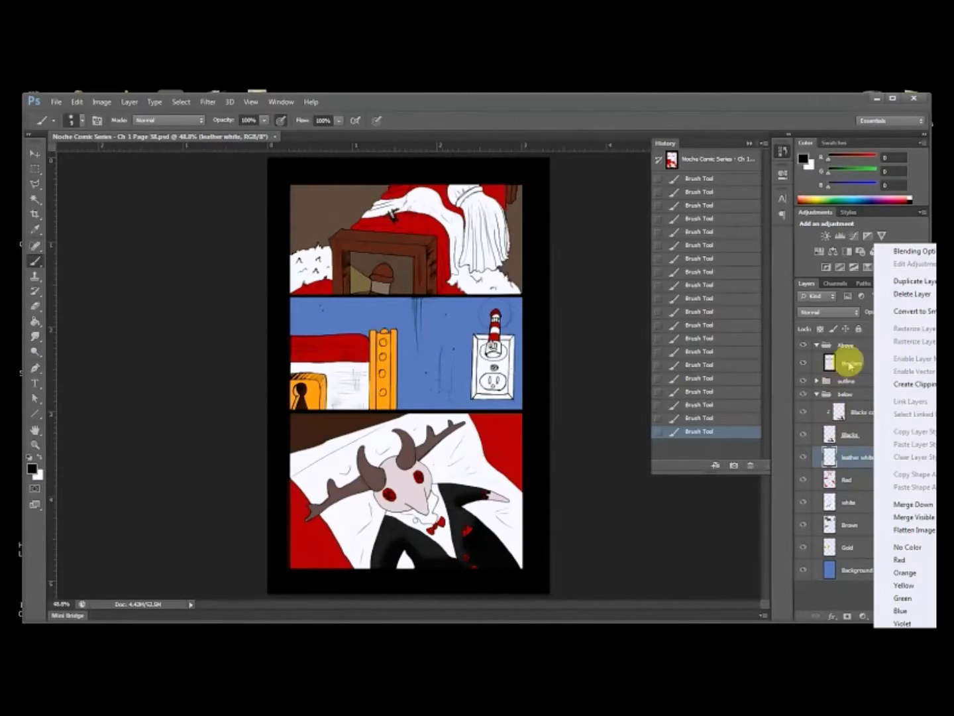
click(921, 282)
key(Return)
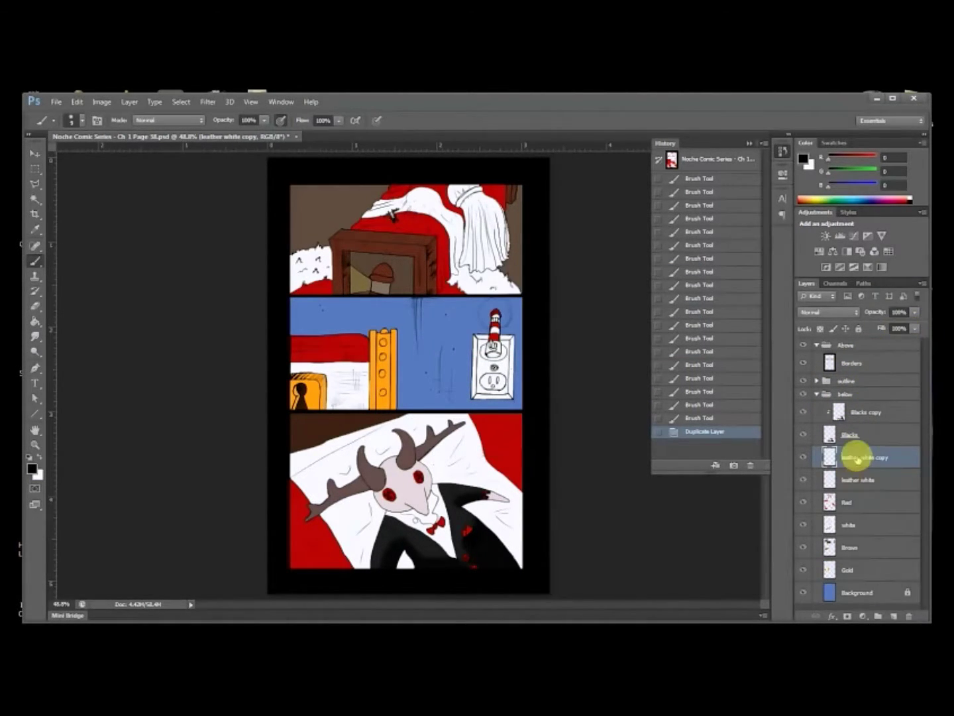
right_click(855, 456)
click(927, 382)
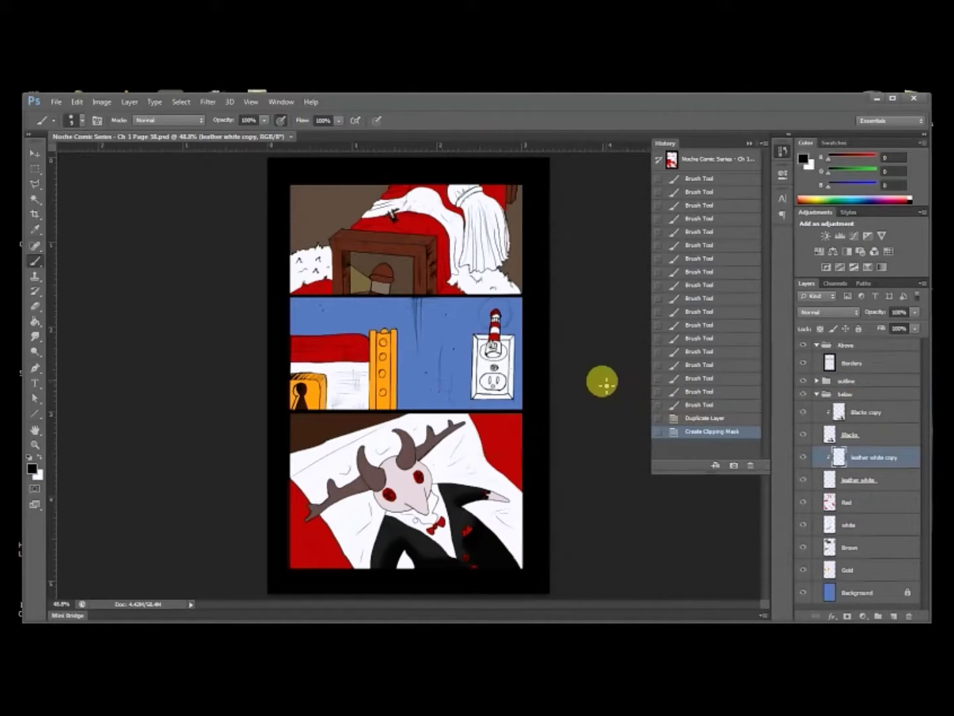
Step: Clear the entire contents of the leather white copy layer and remove the selection
key(m)
key(ctrl+a)
key(Delete)
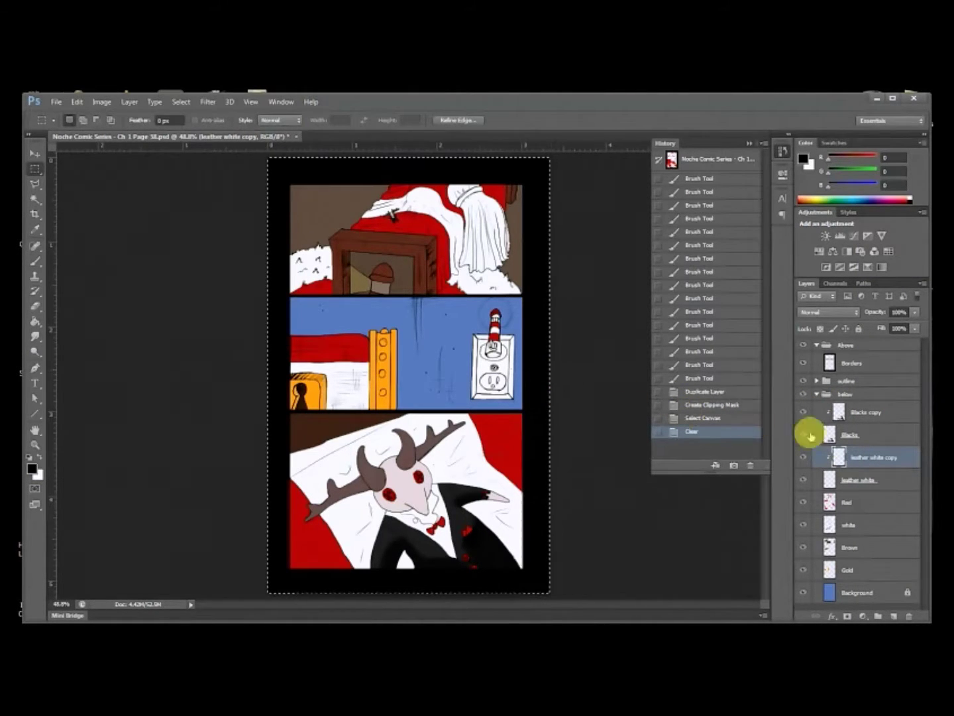
drag(546, 438, 543, 436)
click(589, 491)
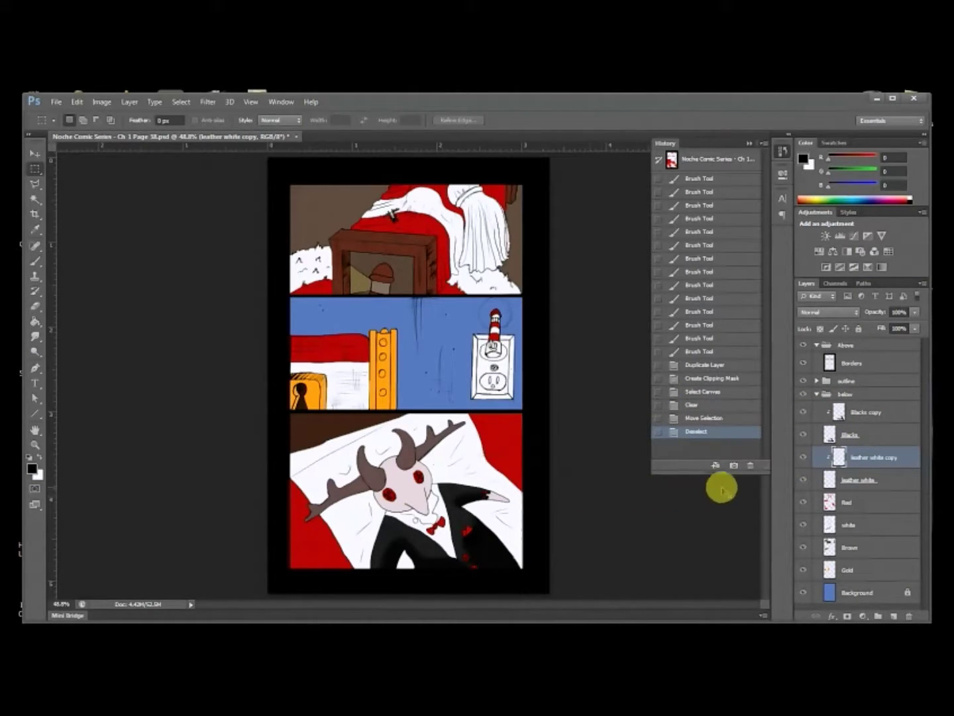
Step: Sample the horned head's pale colour and darken the foreground colour to a greyish brown, RGB 130, 107, 108
key(b)
key(ctrl+plus)
scroll(438, 493, up, 3)
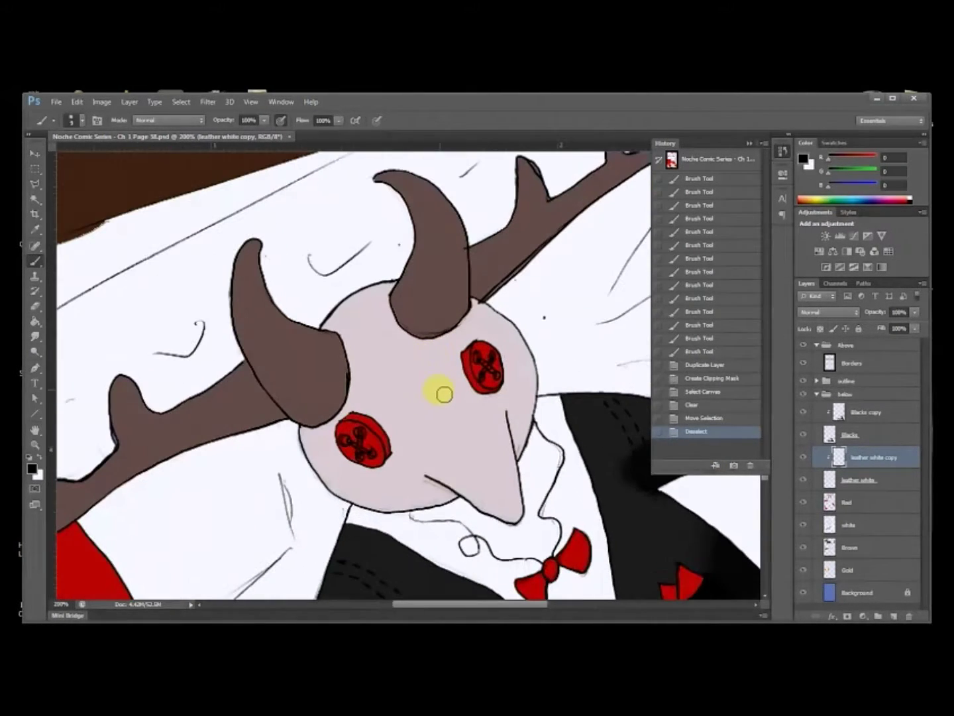
key(i)
click(416, 379)
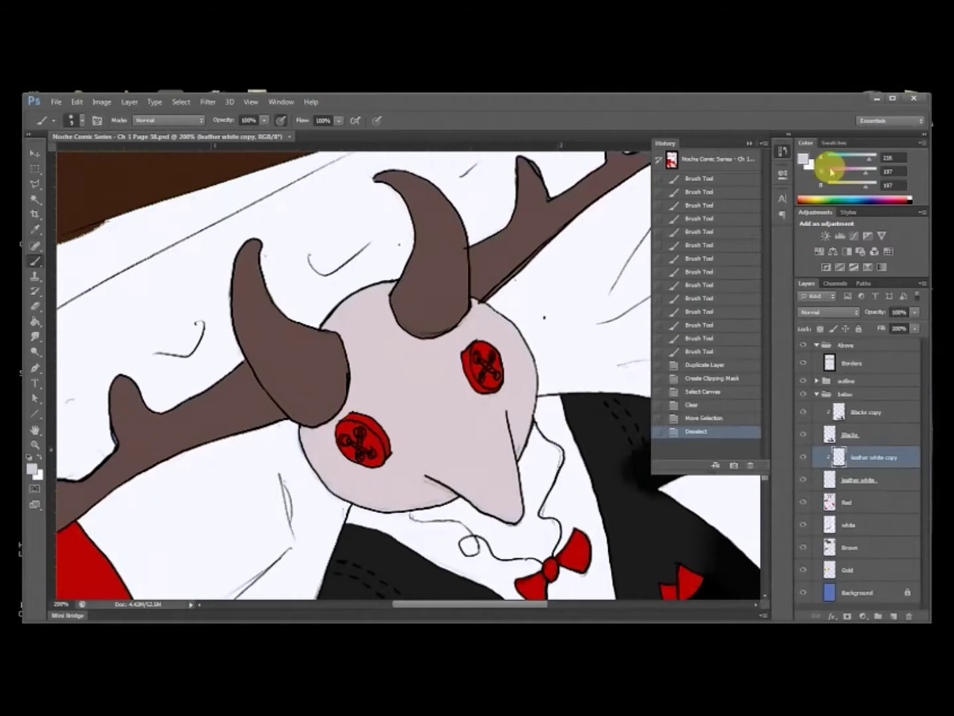
click(803, 160)
drag(624, 330, 635, 341)
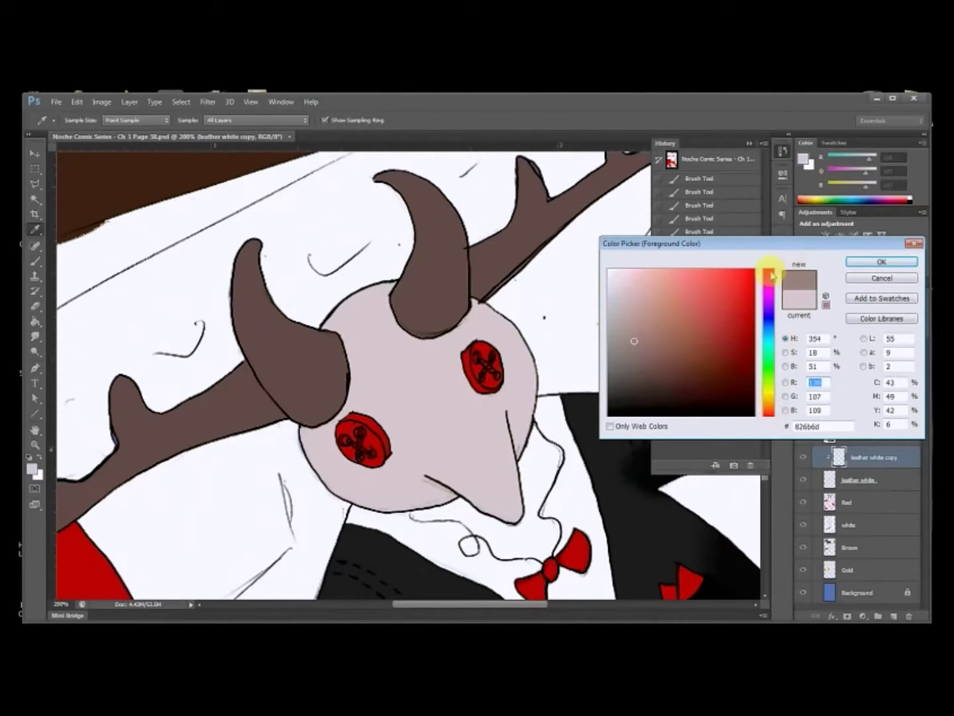
click(882, 262)
Step: Brush a greyish-brown test shadow along the edge of the horned head beside the right button eye
key(b)
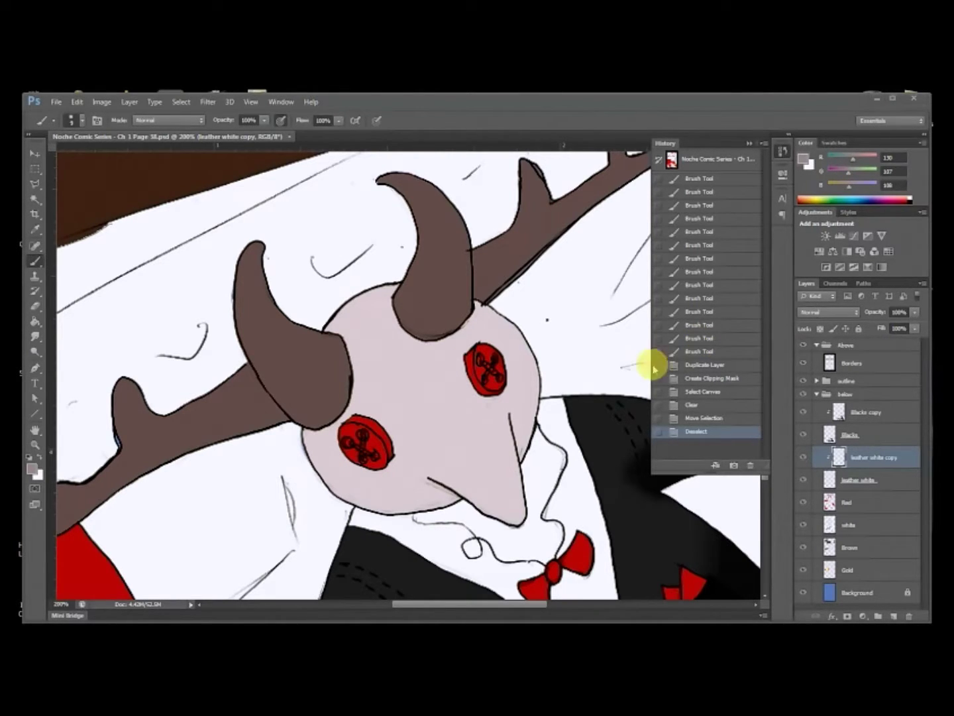
mouse_move(518, 375)
mouse_down()
mouse_move(528, 397)
mouse_move(531, 362)
mouse_move(529, 379)
mouse_up()
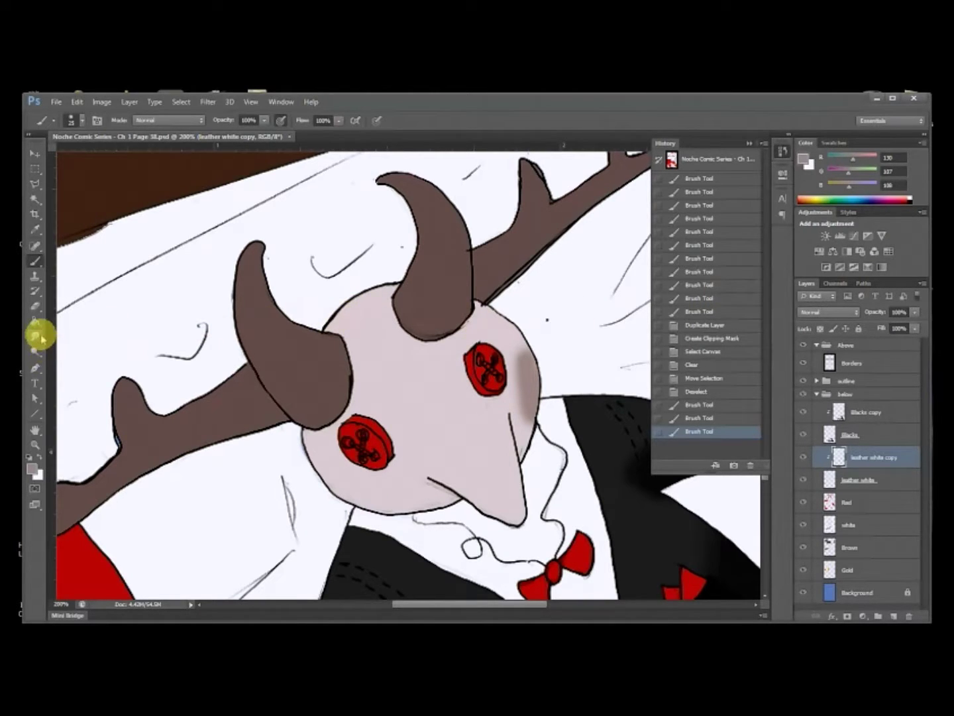
Step: Set up the Smudge tool in Normal mode with 66% strength and a soft round 13 px brush
drag(39, 338, 74, 368)
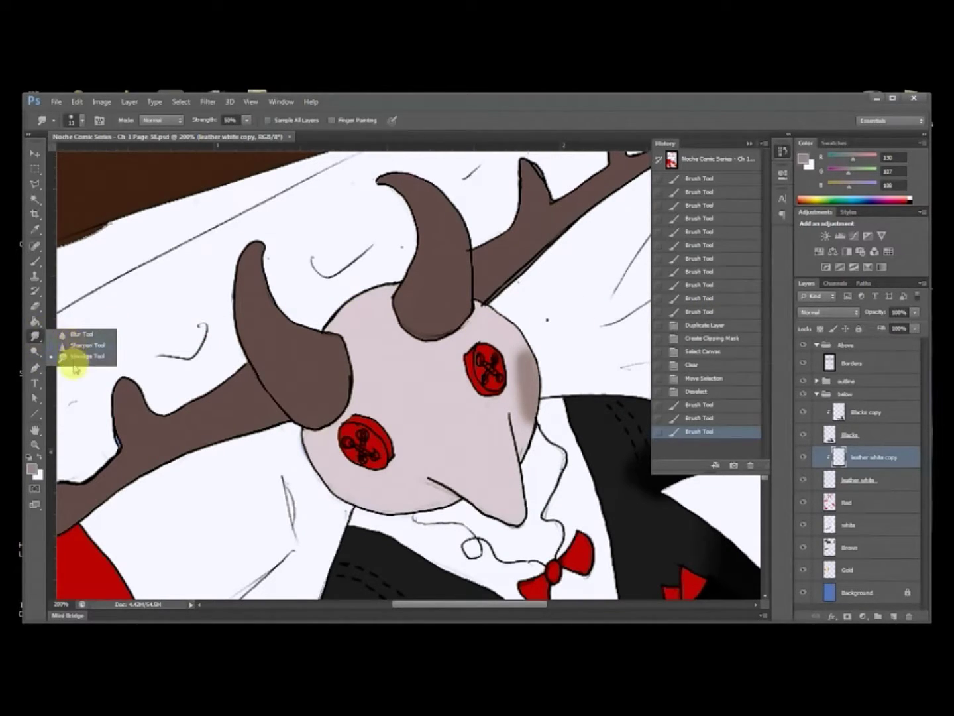
click(80, 121)
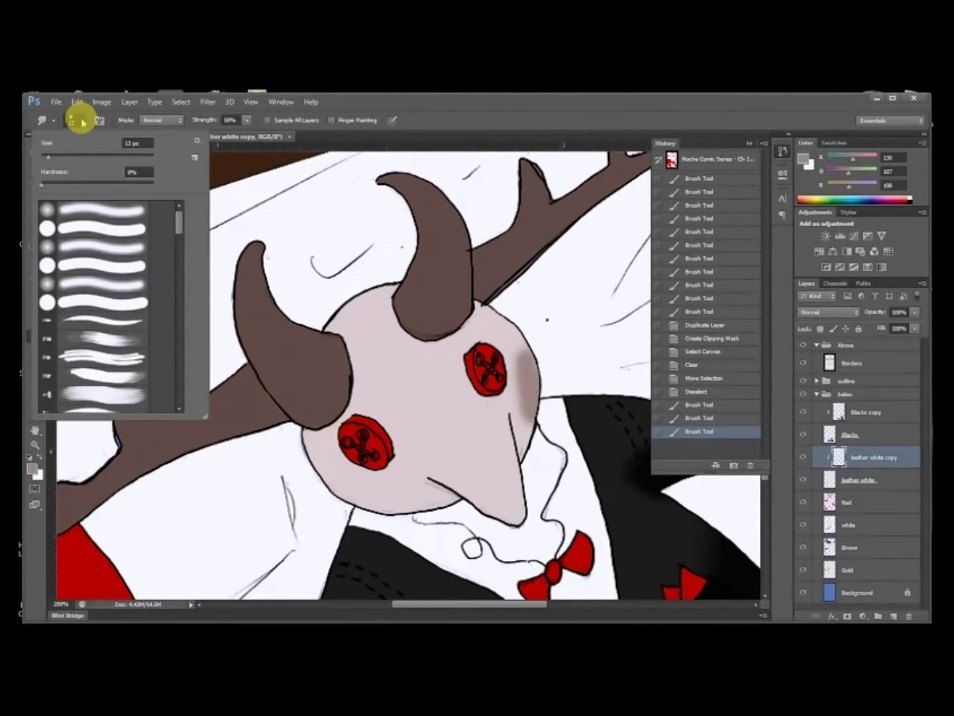
click(152, 120)
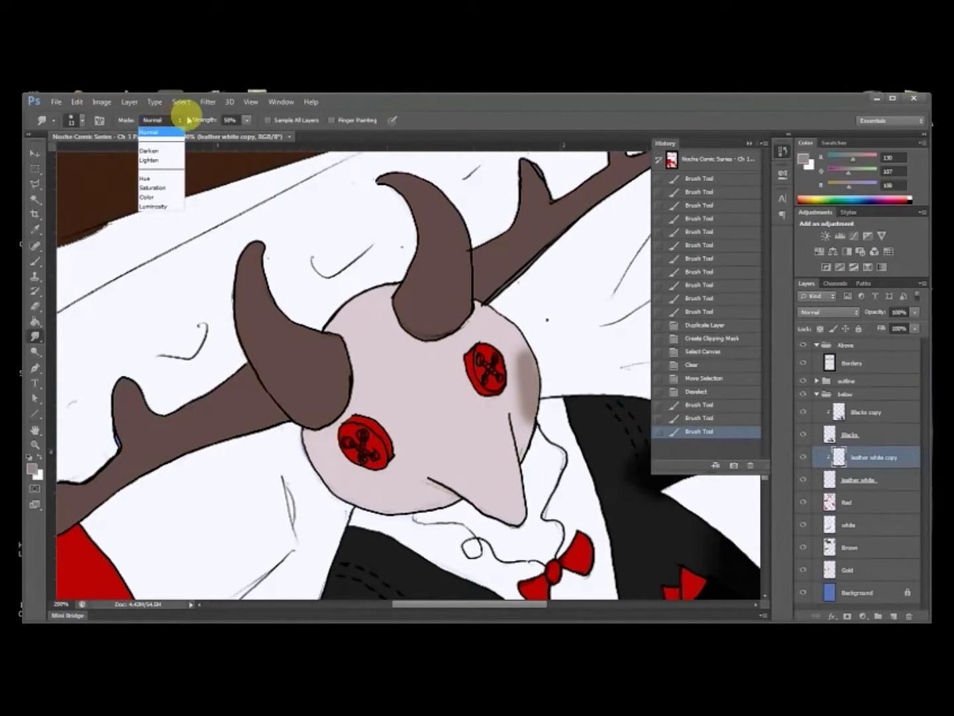
click(474, 117)
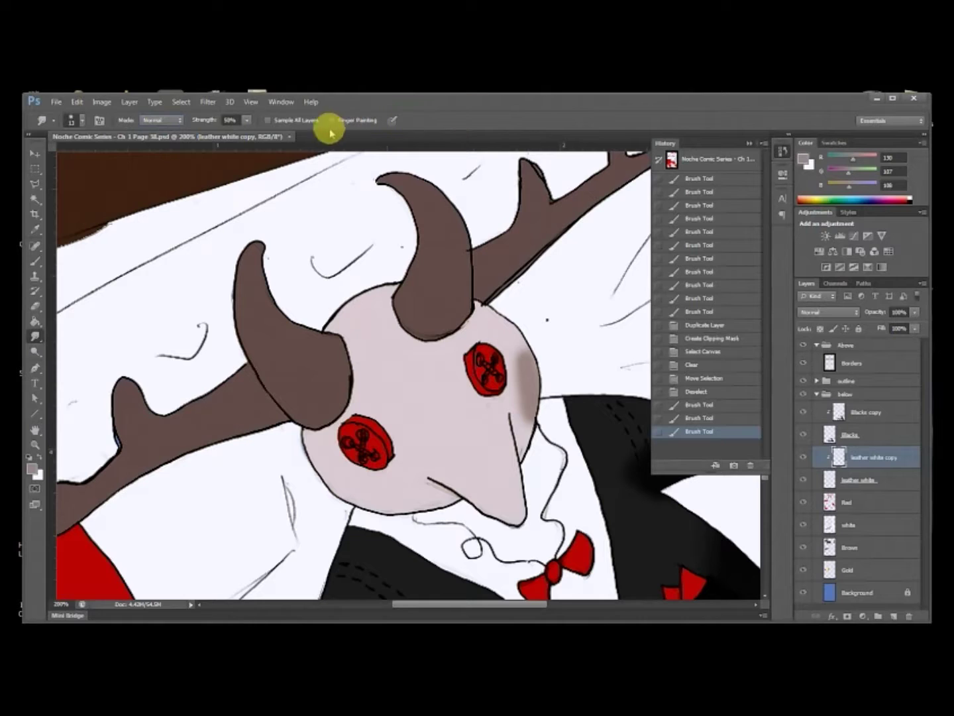
click(232, 120)
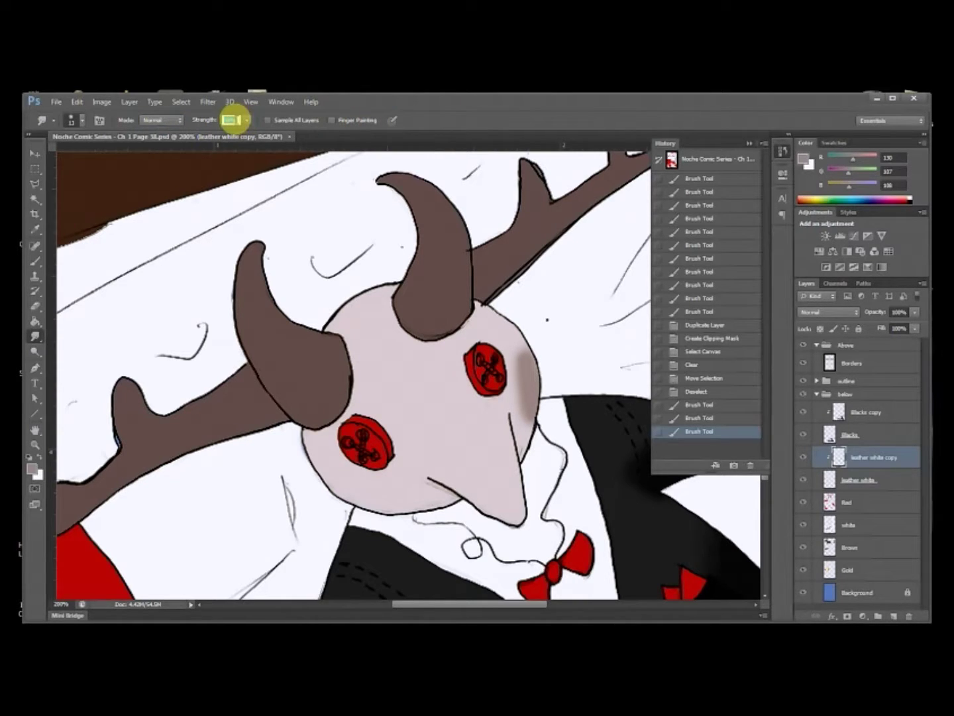
text(66)
key(Return)
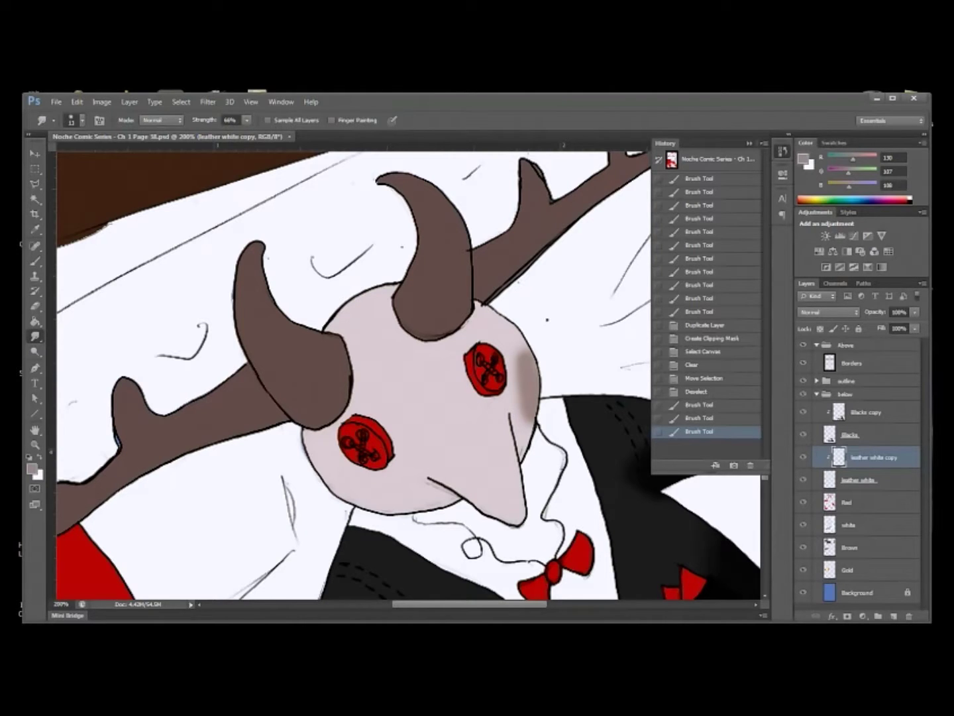
click(83, 121)
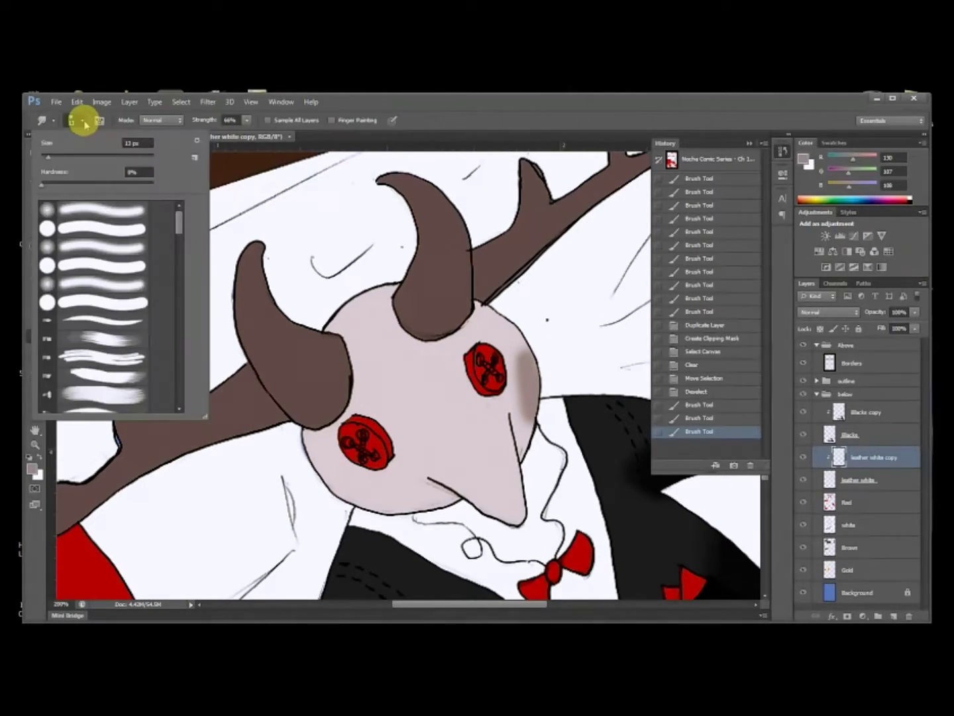
click(83, 212)
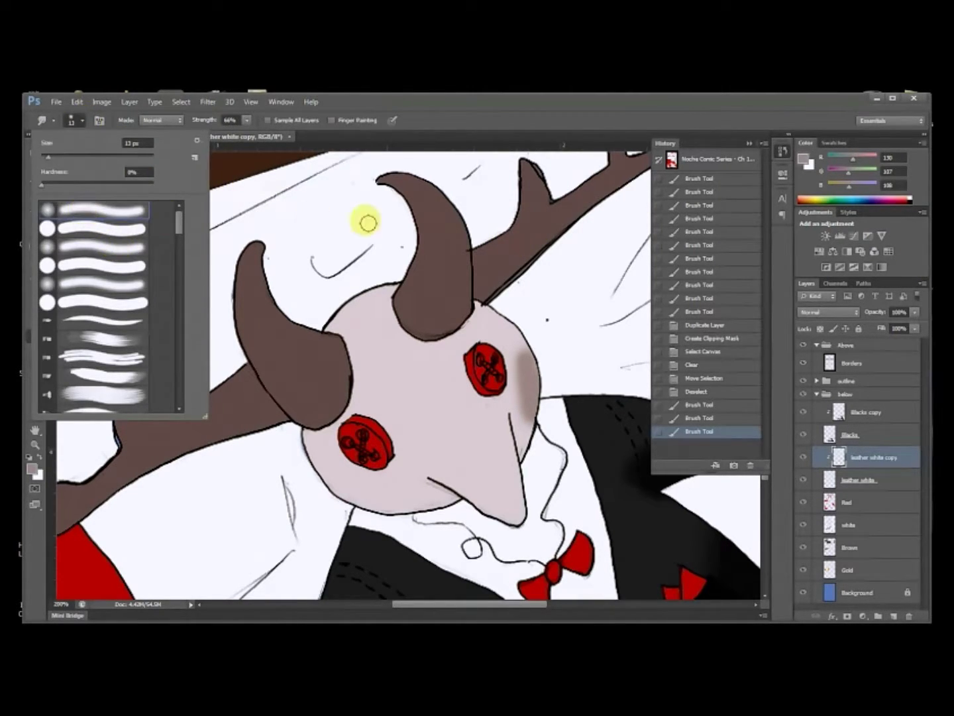
click(386, 299)
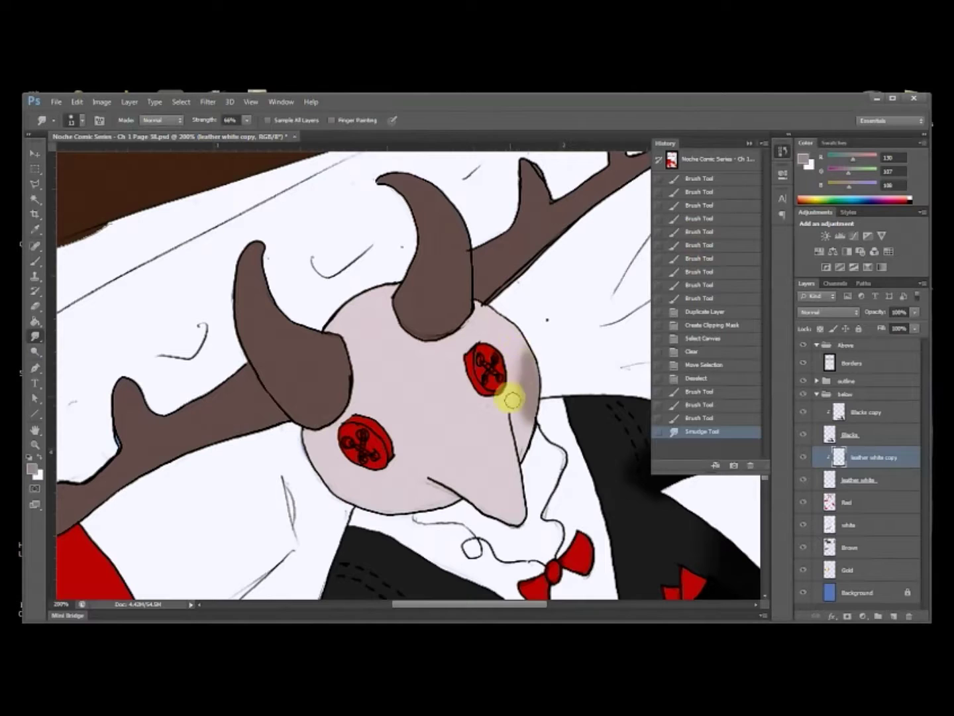
Step: Smudge the test shadow beside the right button eye inward, and erase it from the head
drag(519, 431, 522, 420)
drag(528, 347, 521, 407)
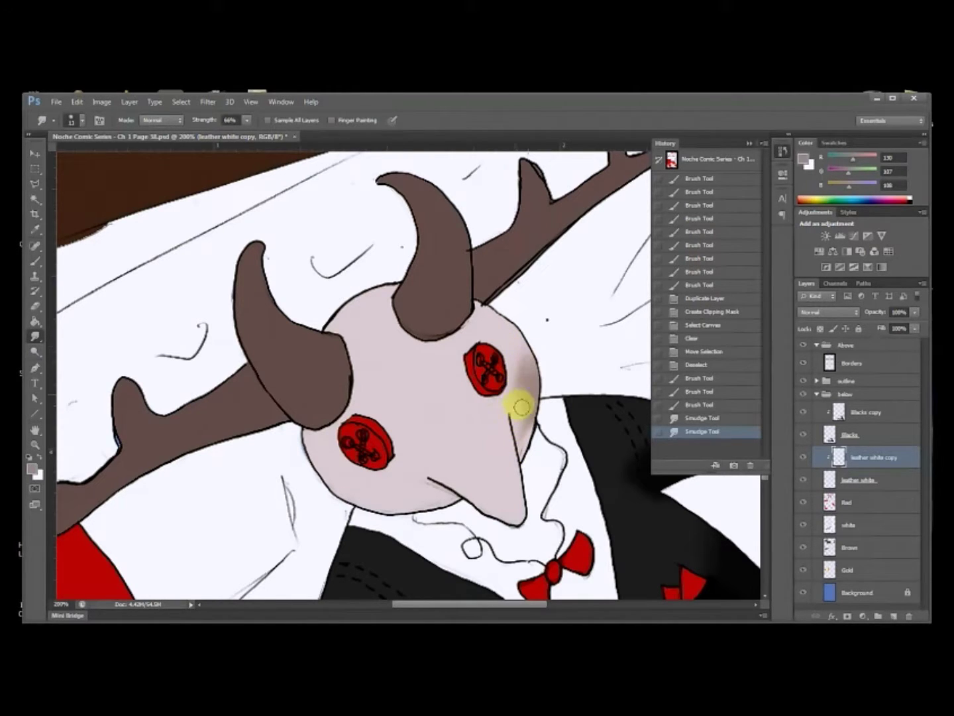
drag(523, 450, 516, 374)
drag(513, 438, 516, 463)
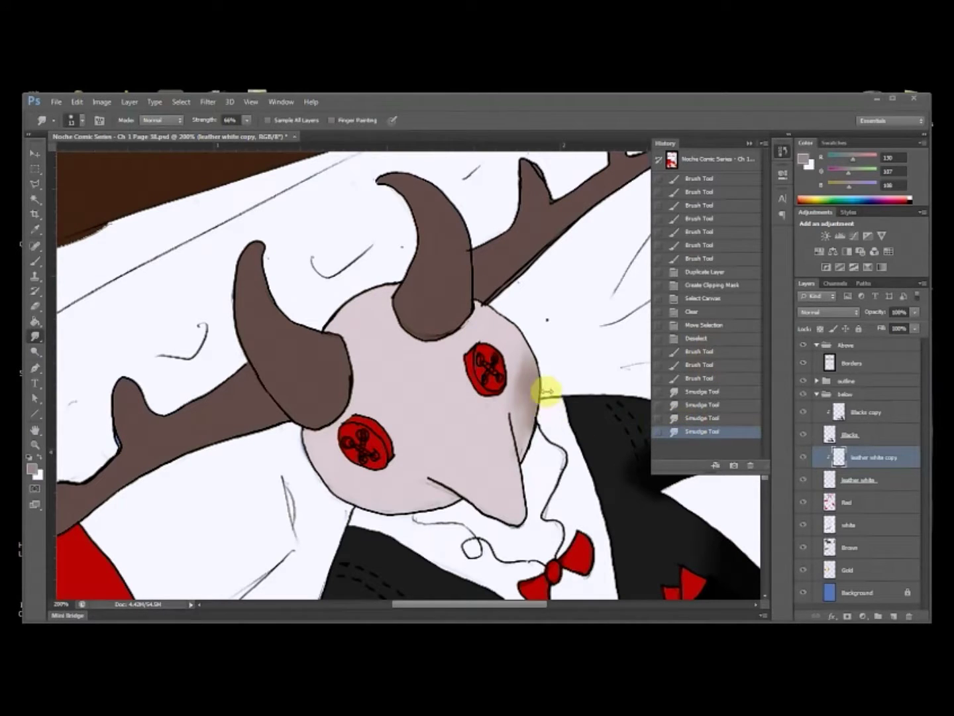
key(e)
mouse_move(546, 384)
mouse_down()
mouse_move(512, 374)
mouse_move(533, 353)
mouse_move(546, 367)
mouse_move(499, 447)
mouse_move(534, 405)
mouse_move(511, 466)
mouse_move(541, 388)
mouse_up()
Step: Brush greyish-brown shadows around the head's edges, along the beak and beneath both horns
key(b)
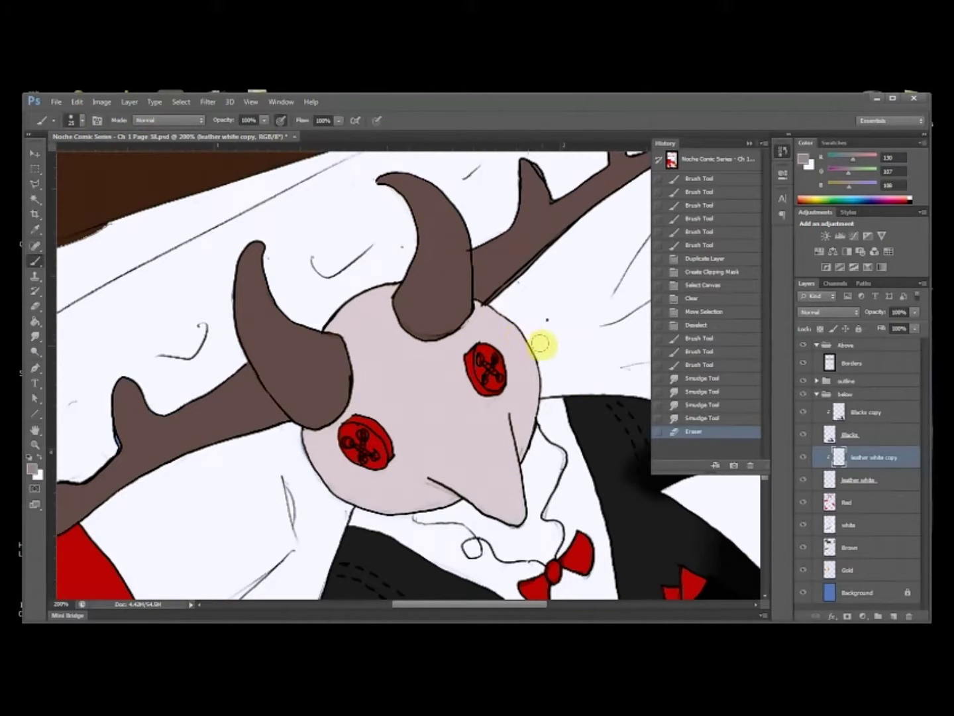
mouse_move(509, 335)
mouse_down()
mouse_move(507, 481)
mouse_move(496, 301)
mouse_move(503, 488)
mouse_move(482, 533)
mouse_move(490, 451)
mouse_move(468, 314)
mouse_move(419, 490)
mouse_up()
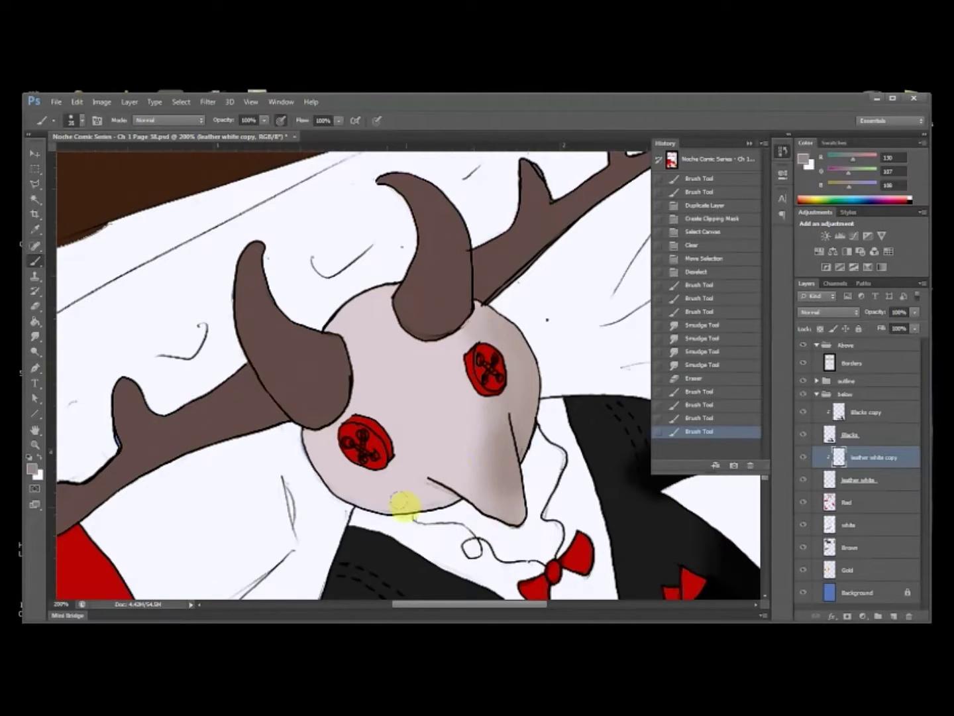
mouse_move(296, 430)
mouse_down()
mouse_move(451, 512)
mouse_move(293, 421)
mouse_move(485, 509)
mouse_move(383, 439)
mouse_move(388, 474)
mouse_move(348, 413)
mouse_move(337, 345)
mouse_move(310, 444)
mouse_move(357, 378)
mouse_move(348, 363)
mouse_move(356, 407)
mouse_move(325, 430)
mouse_move(349, 374)
mouse_move(309, 453)
mouse_move(480, 330)
mouse_move(432, 337)
mouse_move(508, 307)
mouse_move(452, 337)
mouse_move(462, 313)
mouse_move(495, 312)
mouse_move(470, 346)
mouse_move(508, 339)
mouse_move(502, 346)
mouse_move(481, 320)
mouse_move(308, 438)
mouse_move(302, 453)
mouse_move(375, 429)
mouse_up()
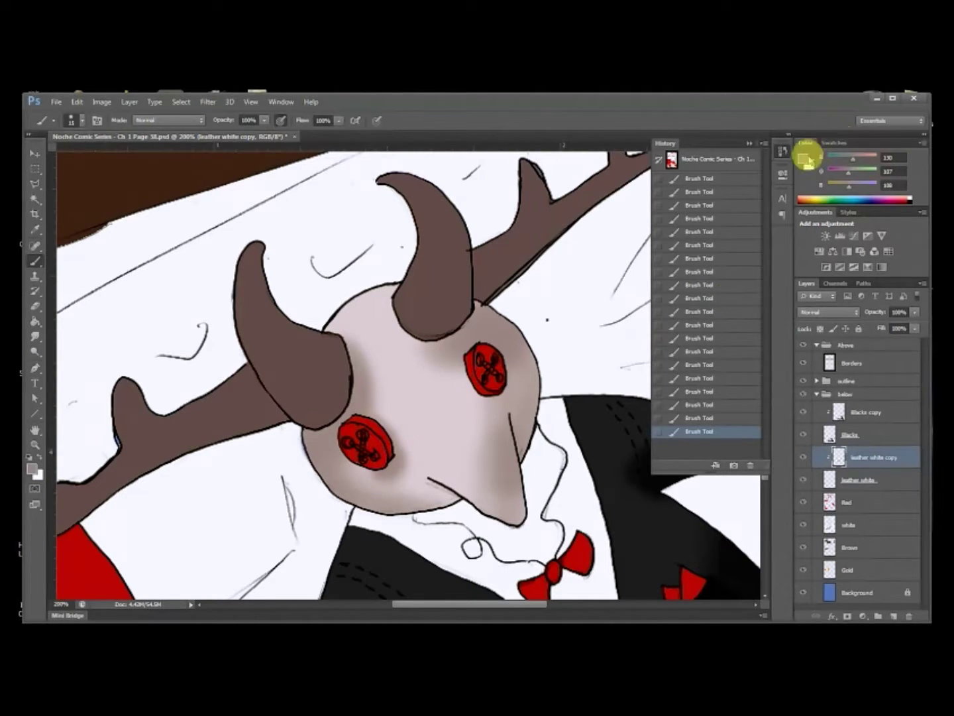
Step: Darken the foreground colour to RGB 76, 61, 62 and paint deeper shadows under both button eyes and along the head's right edge
click(805, 157)
click(633, 373)
click(855, 261)
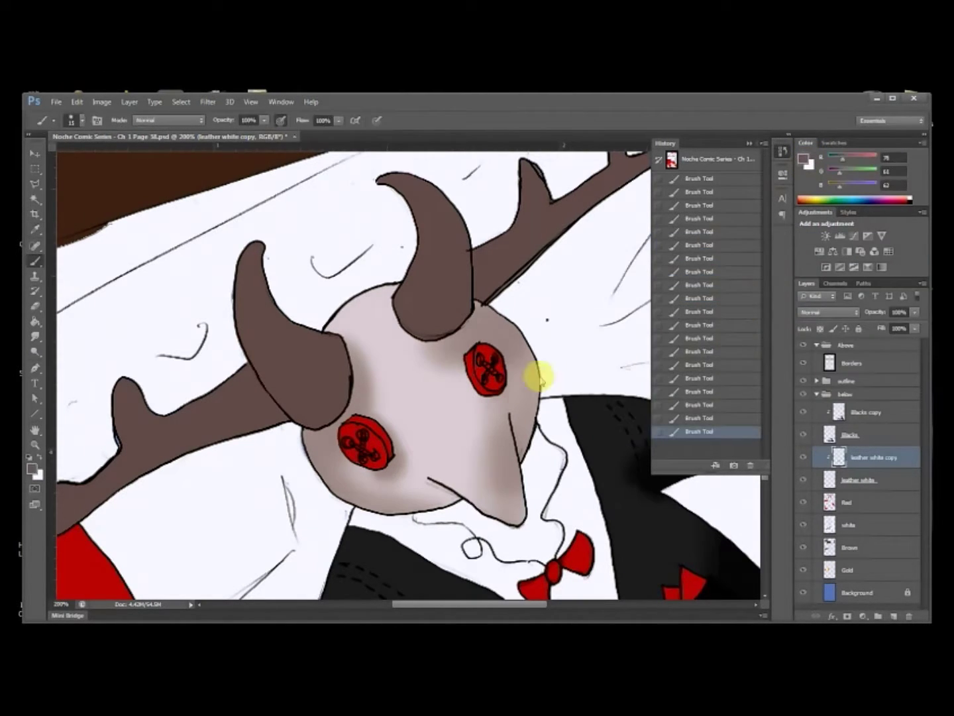
drag(487, 397, 505, 365)
drag(364, 470, 388, 452)
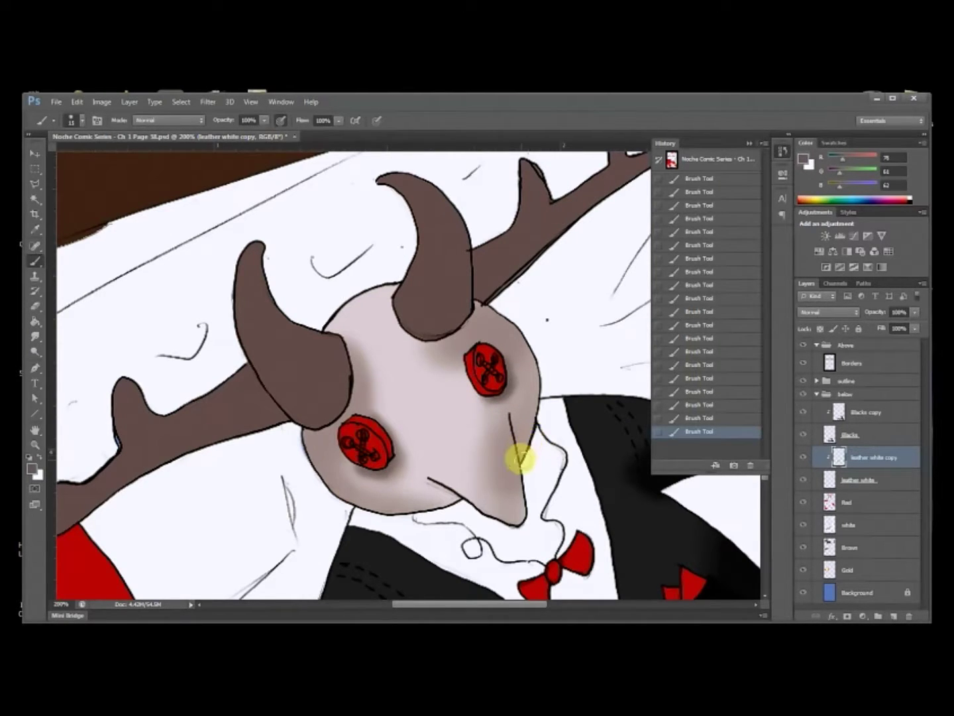
drag(516, 330, 518, 458)
Step: Enlarge the brush and deepen the shading along the lower edge of the head and around the beak
key(bracketright)
key(bracketright)
key(bracketright)
key(bracketright)
mouse_move(313, 454)
mouse_down()
mouse_move(361, 507)
mouse_move(451, 511)
mouse_move(456, 475)
mouse_up()
drag(603, 422, 586, 421)
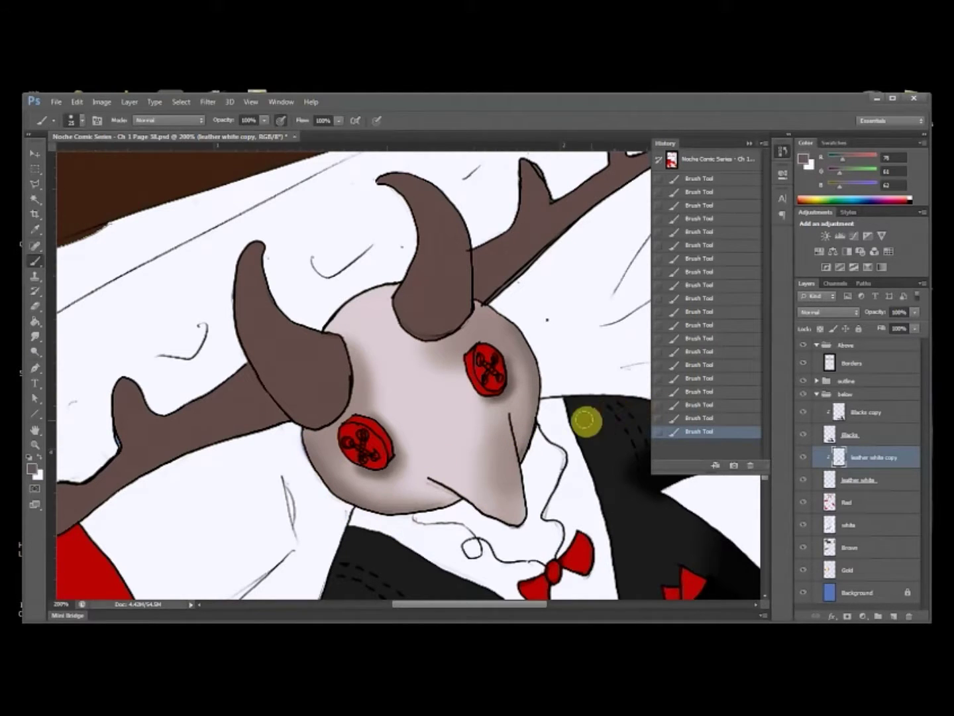
mouse_move(366, 402)
mouse_down()
mouse_move(307, 415)
mouse_move(473, 496)
mouse_up()
Step: Try shading the middle of the face with a 45 px brush at full opacity, stepping back in the history after each attempt
mouse_move(317, 429)
mouse_down()
mouse_move(527, 426)
mouse_move(497, 386)
mouse_move(425, 486)
mouse_move(533, 475)
mouse_move(464, 386)
mouse_move(320, 495)
mouse_move(361, 472)
mouse_move(408, 421)
mouse_up()
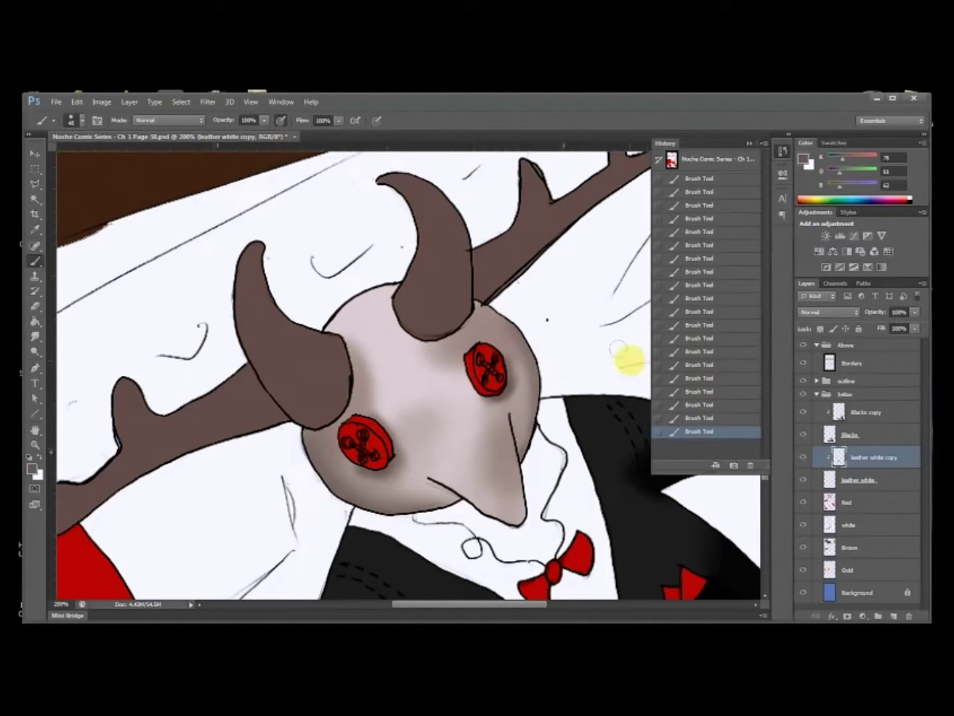
click(673, 418)
drag(396, 424, 464, 404)
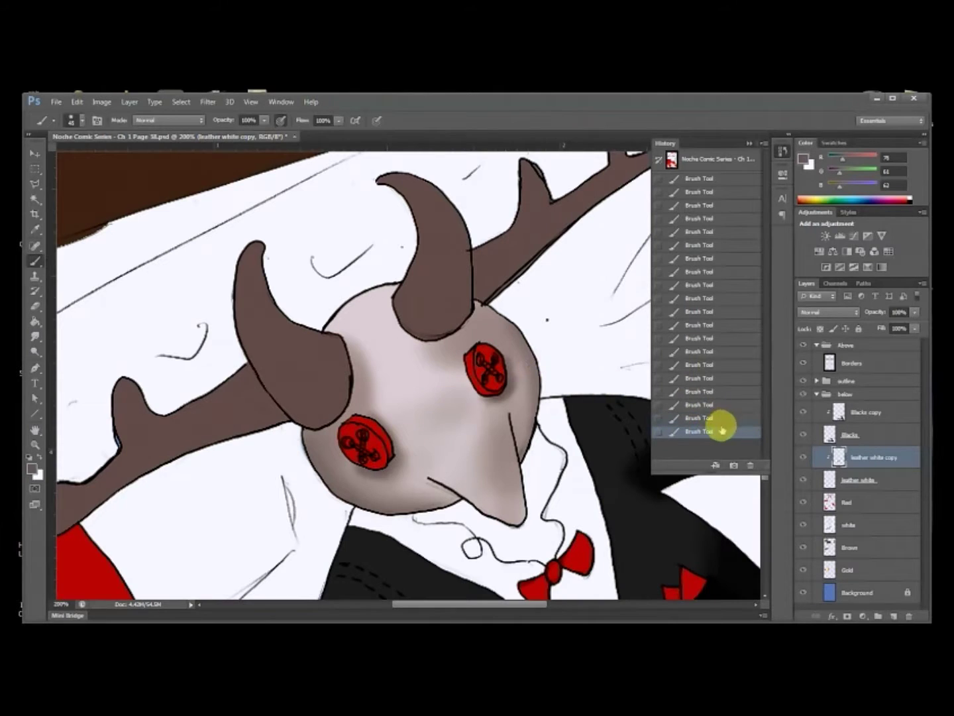
click(718, 419)
Step: Softly shade the face between the left button eye and the beak at 20% brush opacity, and save the file
key(2)
drag(427, 442, 396, 444)
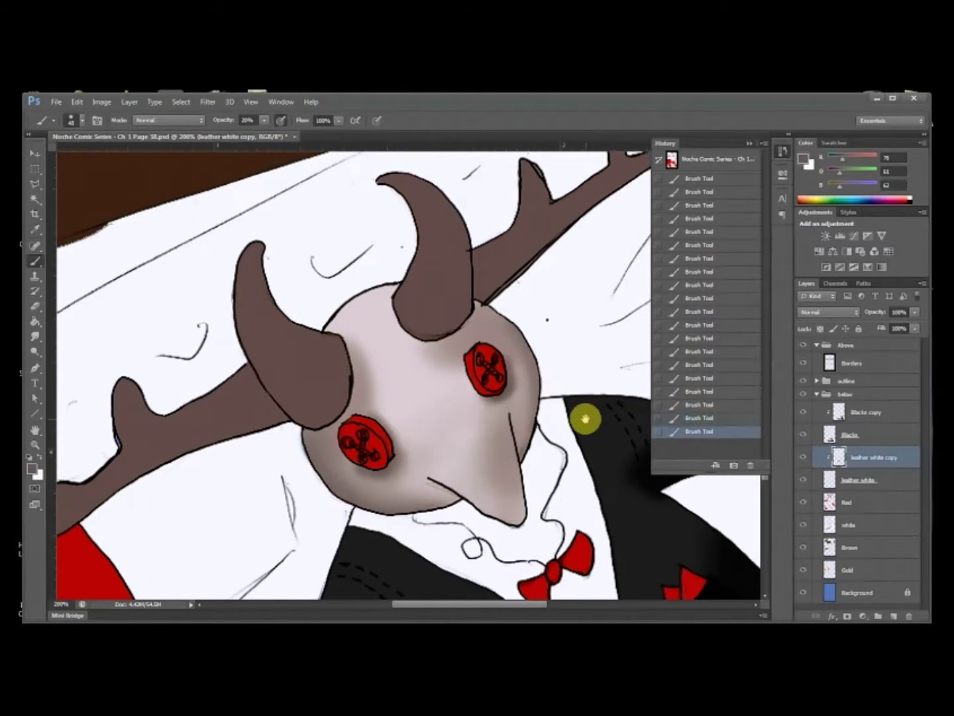
drag(564, 422, 550, 417)
drag(399, 451, 474, 432)
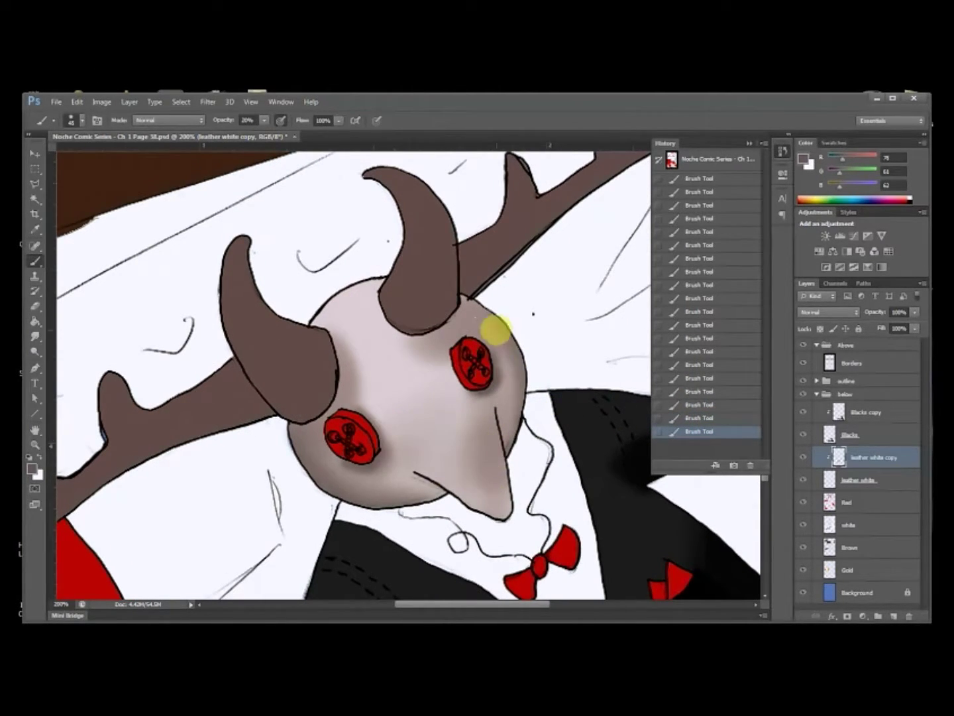
key(ctrl+0)
key(ctrl+s)
Step: Darken the foreground colour to RGB 56, 41, 42 and deepen the horned head's shadows at 20% brush opacity
key(ctrl+plus)
key(ctrl+plus)
key(ctrl+plus)
key(ctrl+plus)
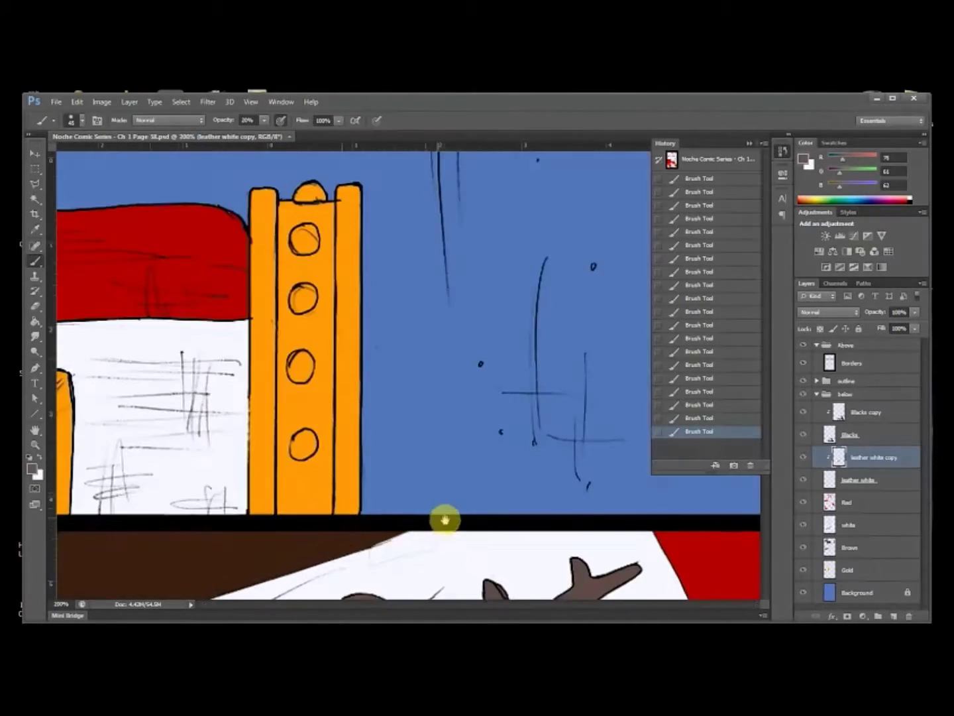
drag(441, 519, 462, 335)
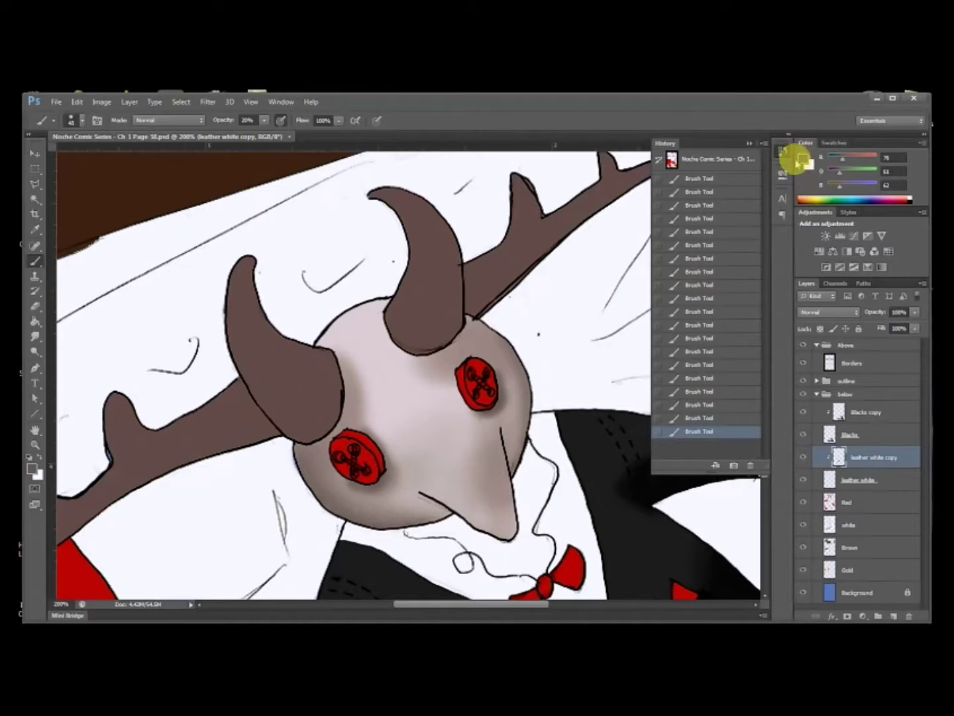
click(803, 159)
click(646, 383)
click(869, 266)
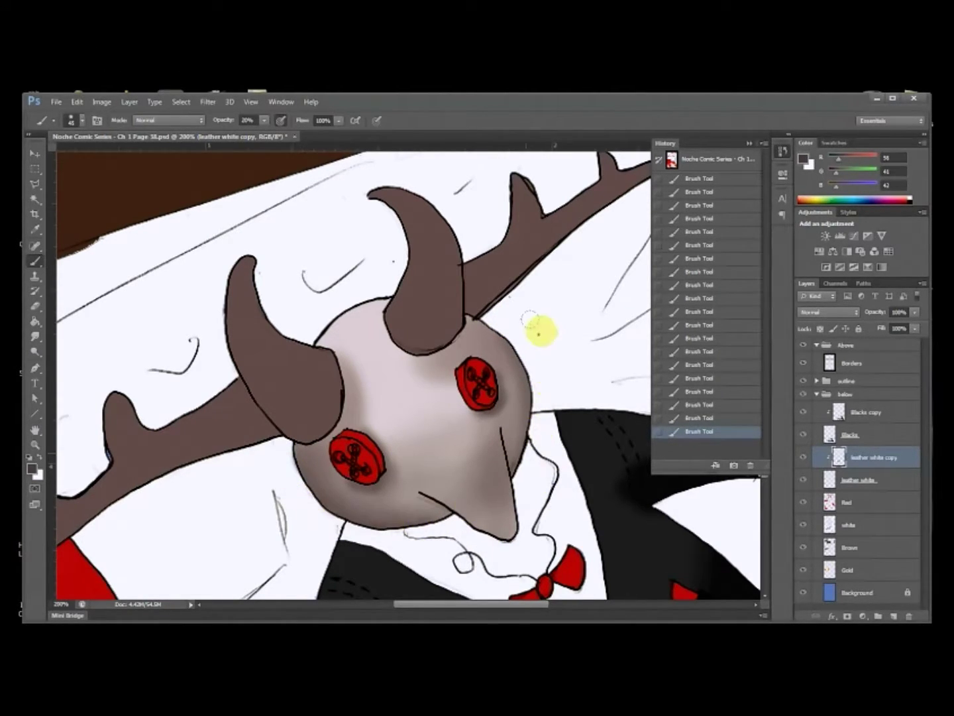
drag(591, 475, 574, 486)
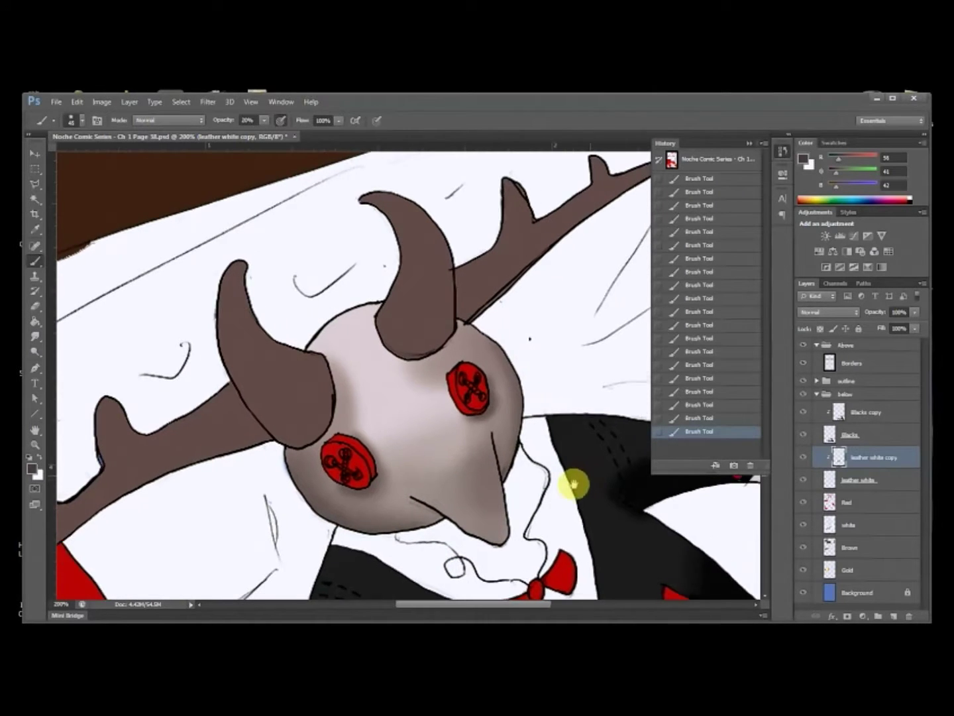
key(ctrl+0)
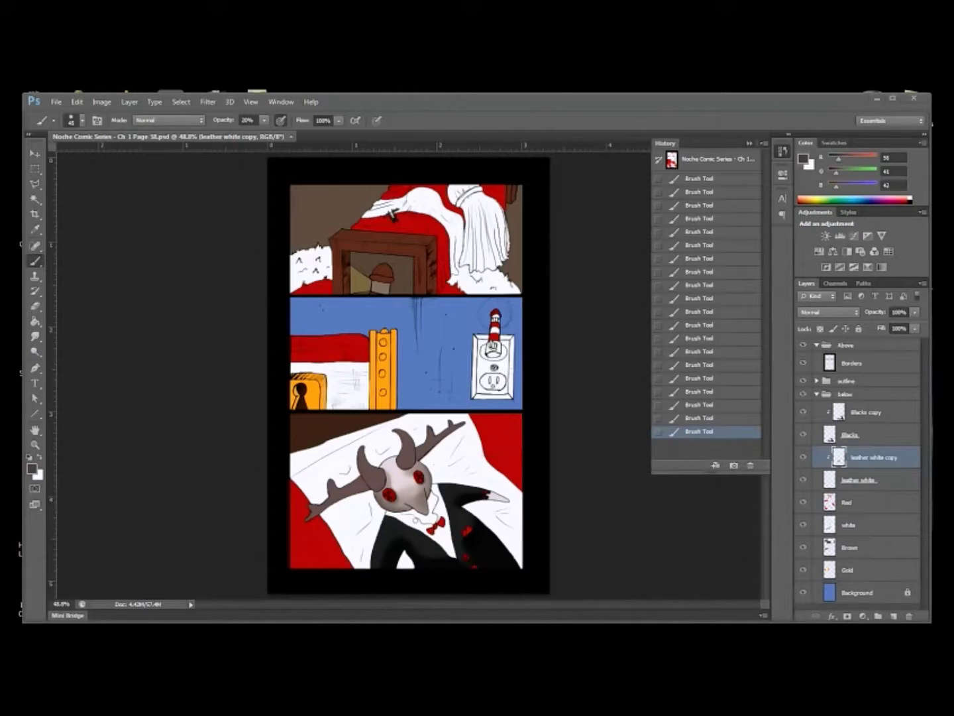
Step: Shade the pale pointed hand at the end of the black sleeve at 100% brush opacity, and save the file
key(ctrl+plus)
key(ctrl+plus)
drag(462, 430, 424, 291)
key(ctrl+plus)
key(ctrl+plus)
mouse_move(574, 394)
mouse_down()
mouse_move(481, 389)
mouse_move(549, 412)
mouse_up()
key(0)
drag(555, 340, 553, 363)
key(ctrl+0)
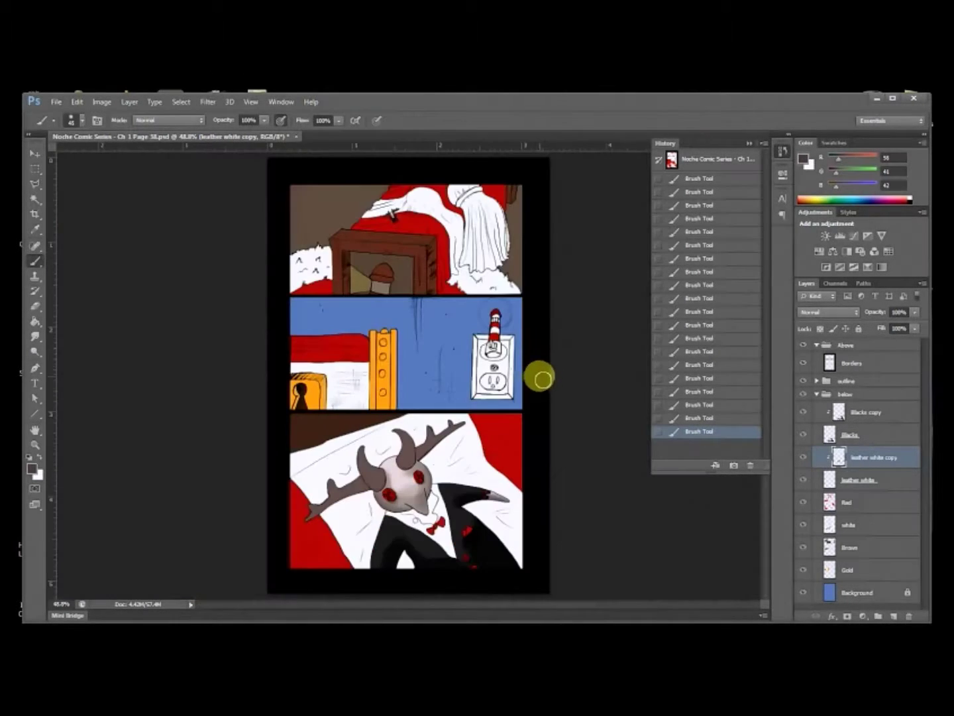
key(ctrl+s)
Step: Duplicate the Red layer and make the copy a clipping mask on the original
key(ctrl+plus)
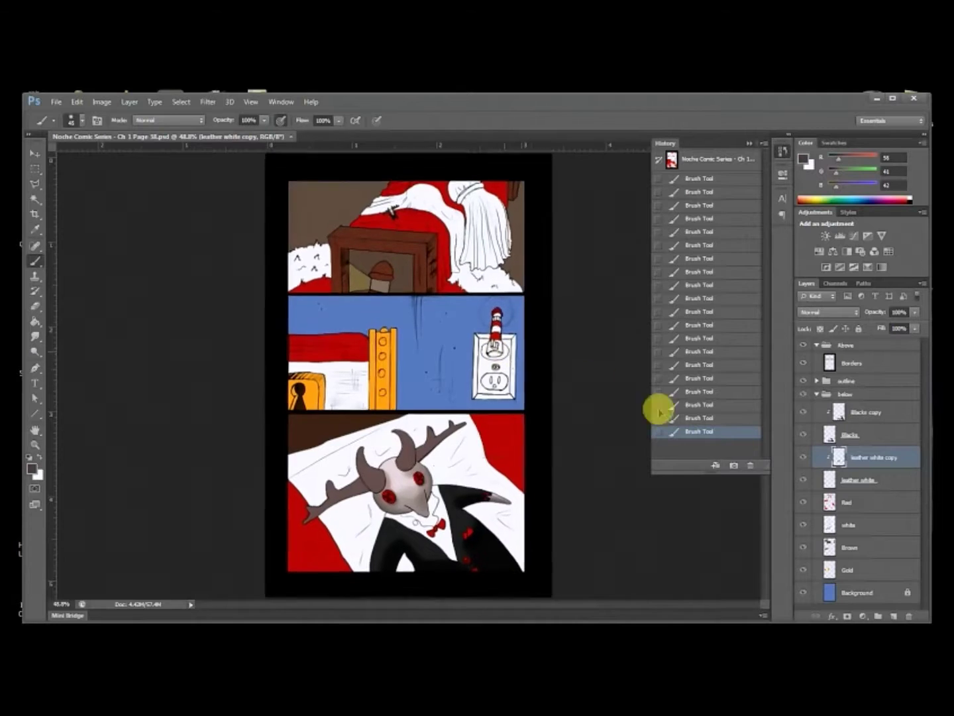
right_click(849, 502)
click(886, 281)
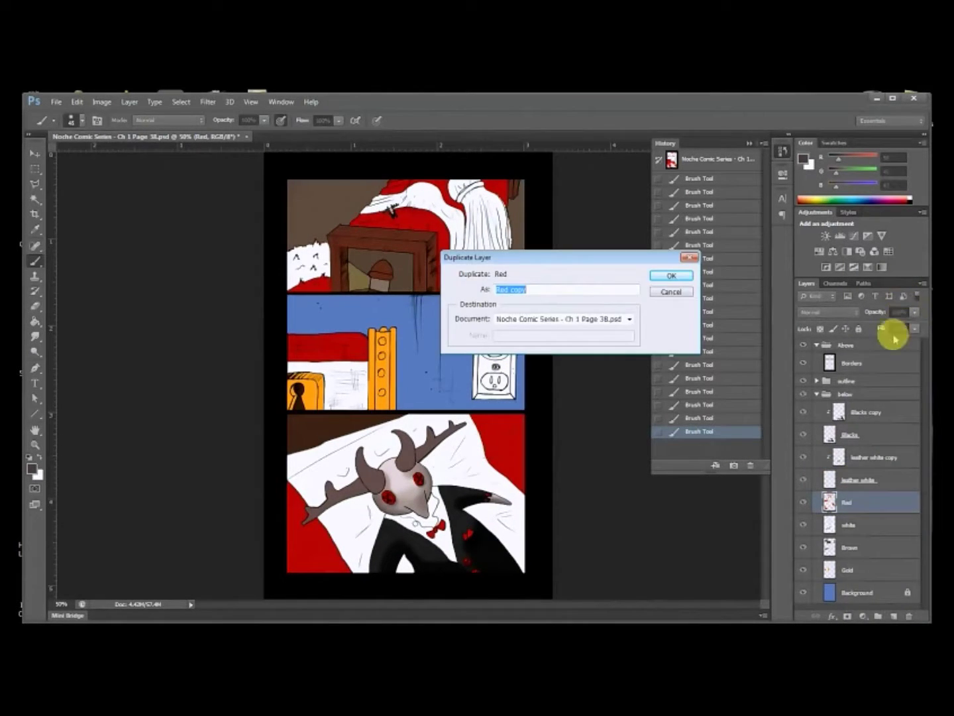
key(Return)
right_click(841, 451)
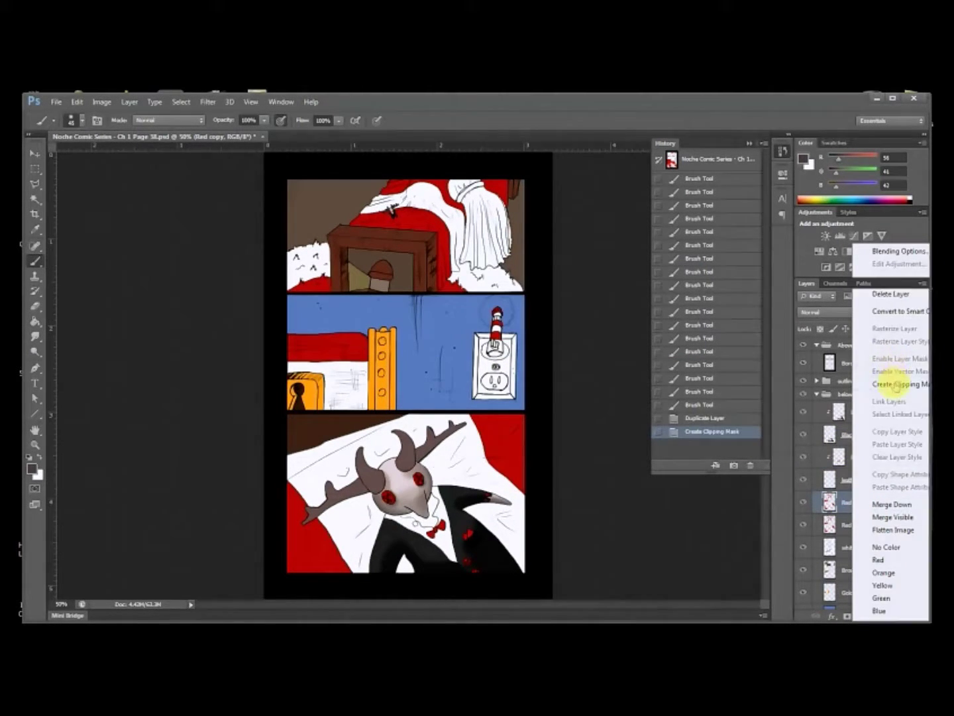
click(900, 383)
Step: Clear the entire contents of the Red copy layer and remove the selection
key(ctrl+a)
key(Delete)
key(m)
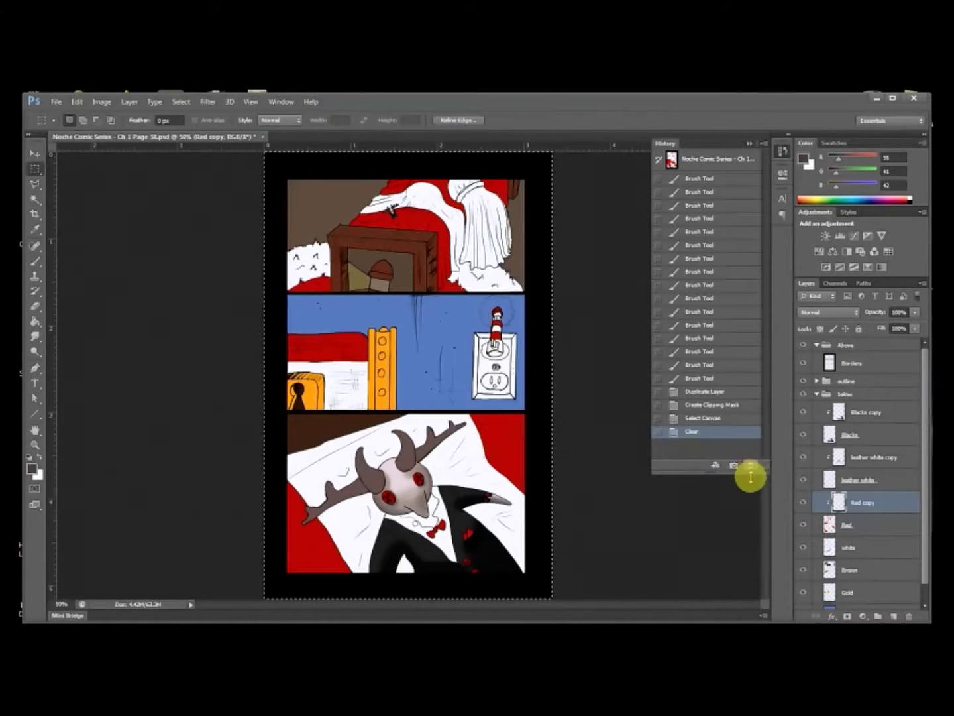
drag(510, 472, 507, 471)
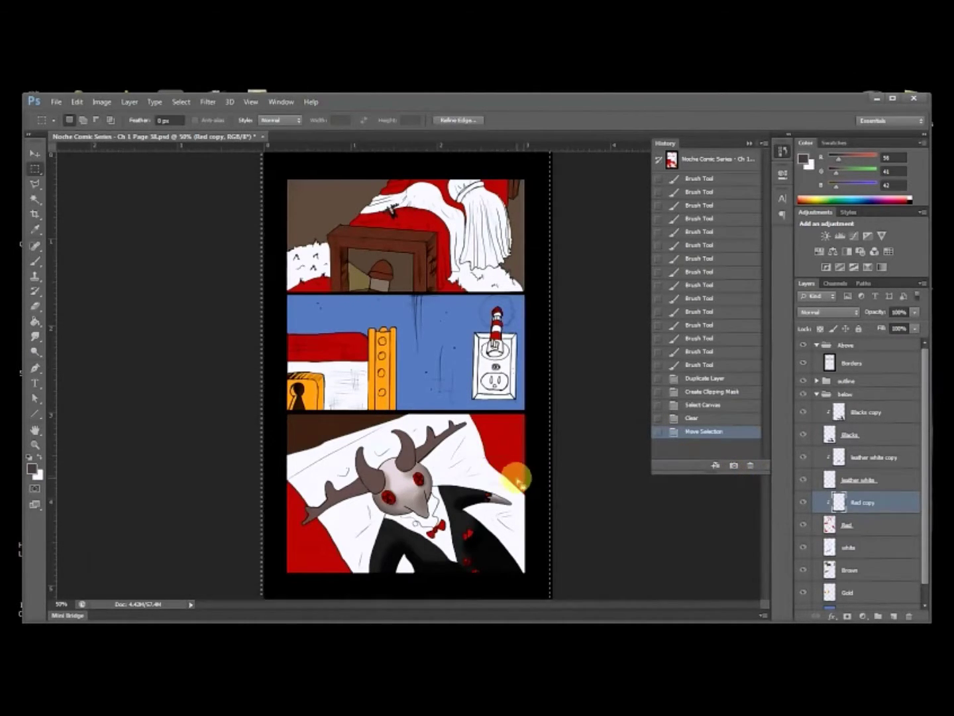
click(600, 480)
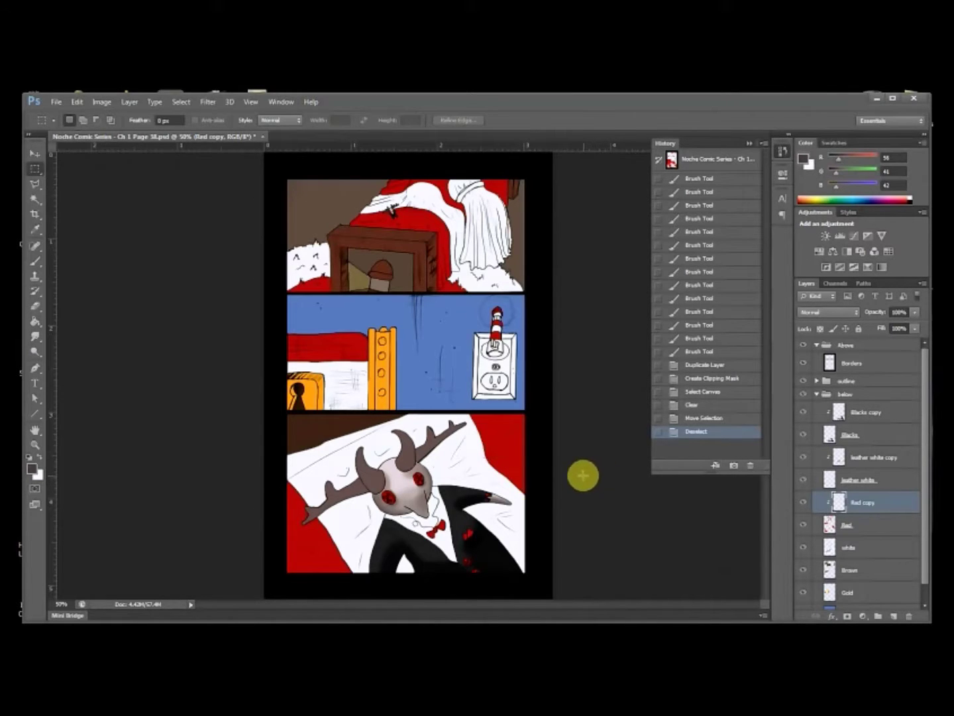
Step: Set the brush's foreground colour to dark red, RGB 74, 0, 5, for shading the top panel's red fabric
key(b)
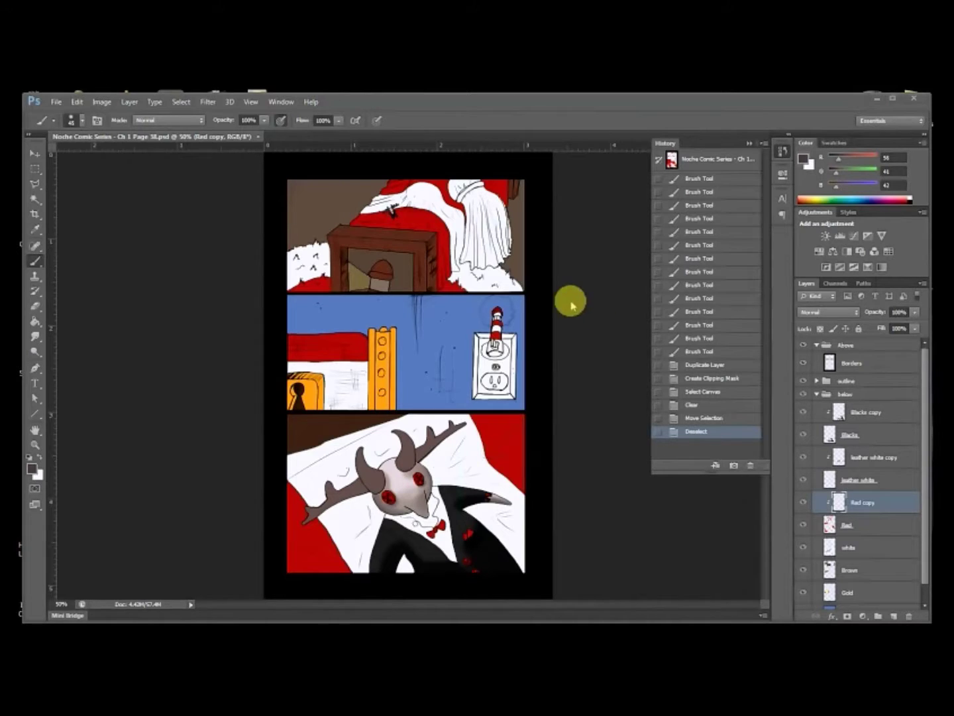
key(ctrl+plus)
key(ctrl+plus)
drag(442, 239, 398, 405)
drag(372, 213, 316, 405)
key(ctrl+plus)
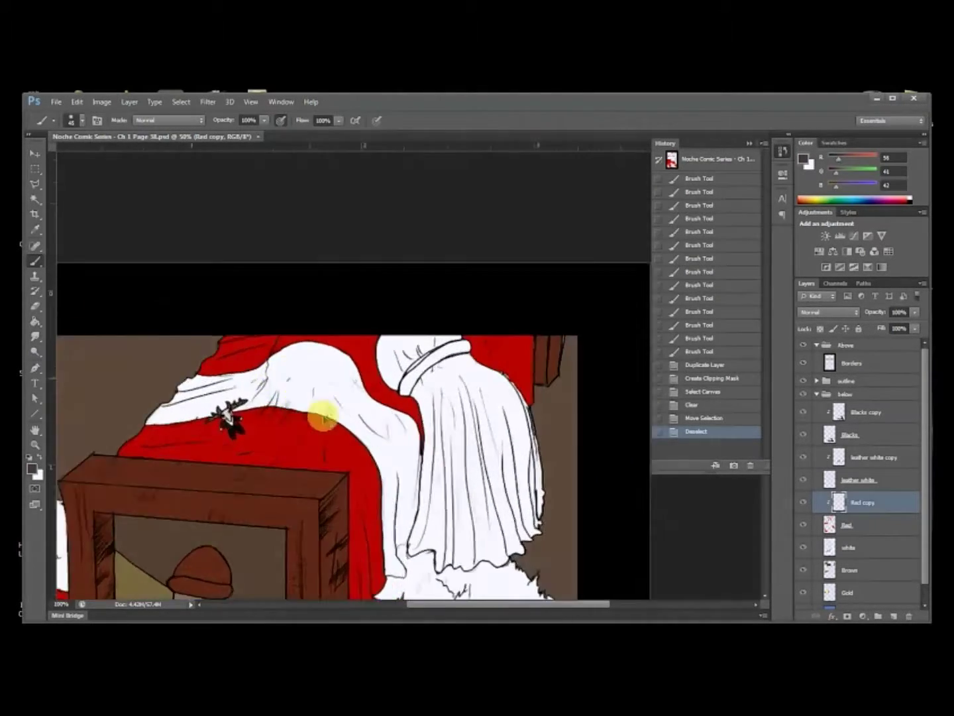
scroll(486, 324, down, 2)
click(803, 160)
click(464, 393)
drag(683, 348, 765, 373)
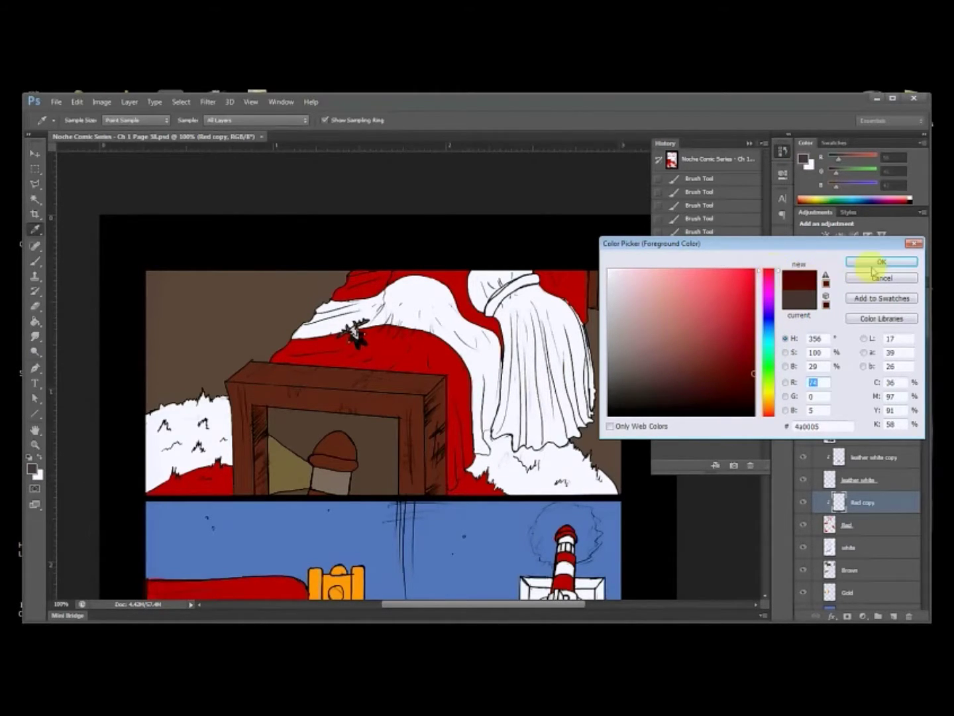
click(871, 271)
Step: Shade the red bedspread in the top panel, around the wooden frame and along the white cloth's edge
mouse_move(462, 411)
mouse_down()
mouse_move(477, 432)
mouse_move(450, 419)
mouse_move(445, 332)
mouse_move(428, 375)
mouse_up()
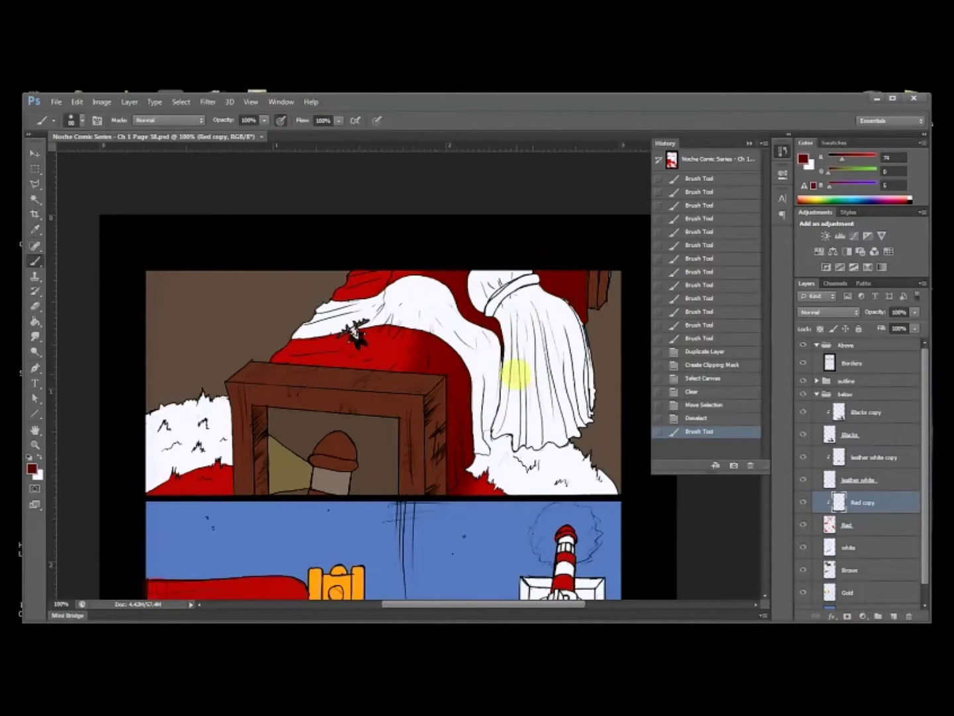
mouse_move(439, 320)
mouse_down()
mouse_move(463, 343)
mouse_move(424, 473)
mouse_up()
drag(492, 414, 445, 462)
mouse_move(479, 362)
mouse_down()
mouse_move(475, 346)
mouse_move(454, 408)
mouse_up()
drag(454, 409, 456, 387)
mouse_move(457, 387)
mouse_down()
mouse_move(459, 365)
mouse_move(510, 319)
mouse_move(411, 251)
mouse_move(375, 378)
mouse_move(421, 345)
mouse_move(320, 338)
mouse_move(284, 358)
mouse_move(355, 341)
mouse_move(390, 311)
mouse_move(347, 278)
mouse_move(347, 289)
mouse_move(394, 272)
mouse_move(391, 326)
mouse_move(421, 342)
mouse_move(396, 372)
mouse_move(368, 370)
mouse_up()
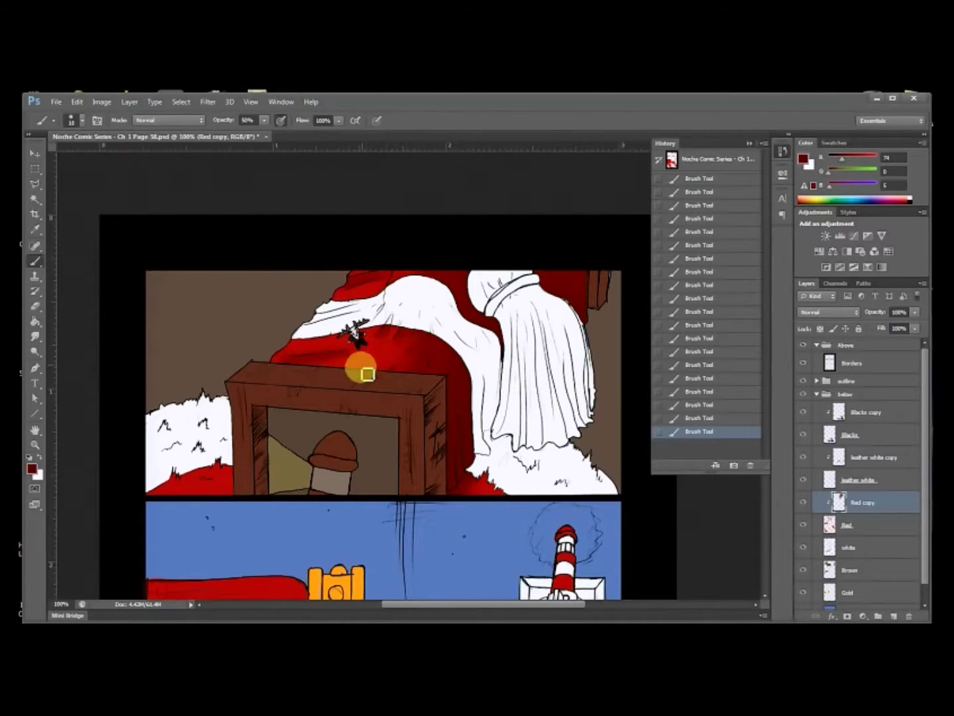
Step: Darken the foreground colour to RGB 44, 0, 3 and deepen the top panel's red shadows beside the wooden frame and white drapery
click(803, 159)
click(746, 385)
click(855, 270)
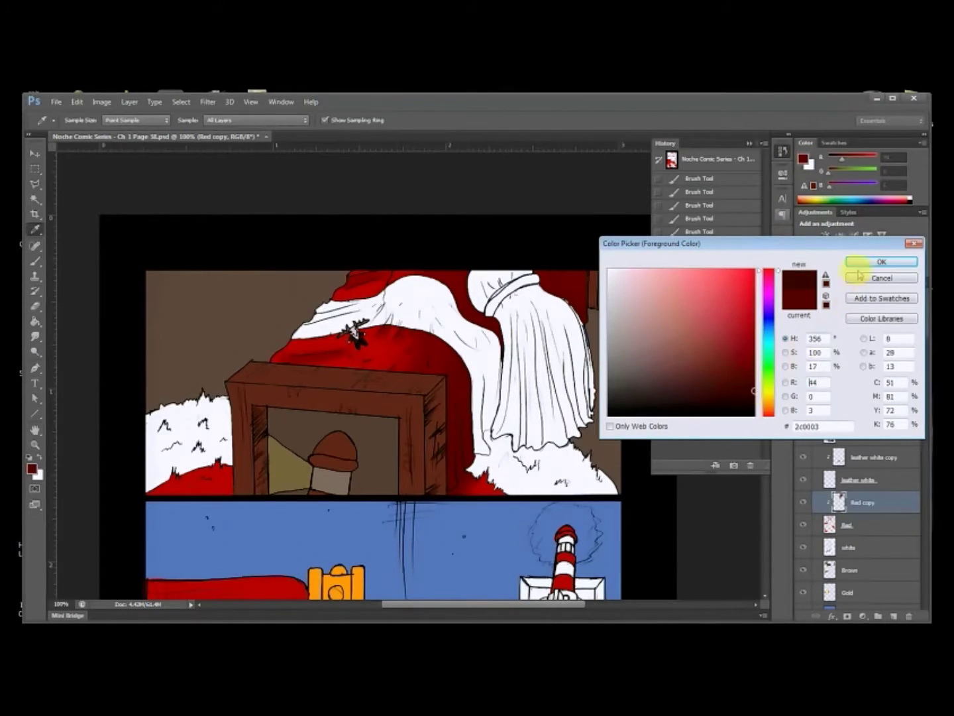
key(b)
mouse_move(464, 412)
mouse_down()
mouse_move(456, 401)
mouse_move(469, 471)
mouse_move(459, 456)
mouse_move(456, 484)
mouse_up()
key(bracketleft)
key(bracketleft)
drag(571, 286, 550, 305)
key(bracketright)
click(482, 310)
key(bracketright)
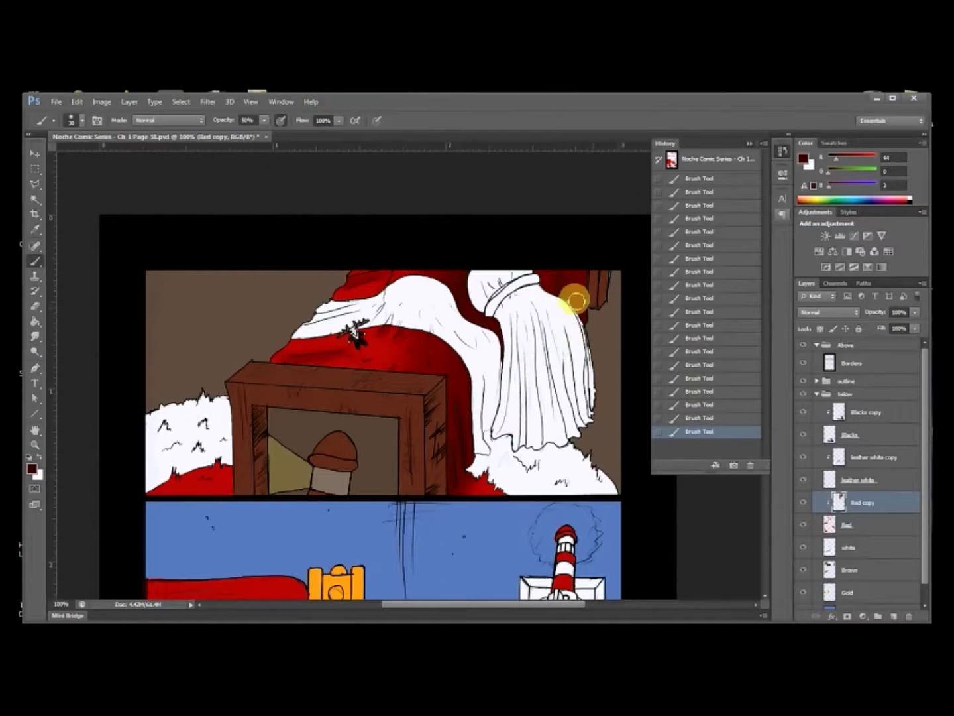
Step: Sample the red RGB 97, 0, 4 from the artwork and shade the red bedding in the middle panel
mouse_move(486, 411)
mouse_down()
mouse_move(523, 260)
mouse_move(498, 303)
mouse_up()
alt+click(492, 202)
drag(415, 409, 598, 259)
mouse_move(448, 333)
mouse_down()
mouse_move(541, 254)
mouse_move(511, 361)
mouse_up()
key(bracketright)
key(bracketright)
mouse_move(516, 295)
mouse_down()
mouse_move(496, 330)
mouse_move(506, 308)
mouse_move(522, 363)
mouse_up()
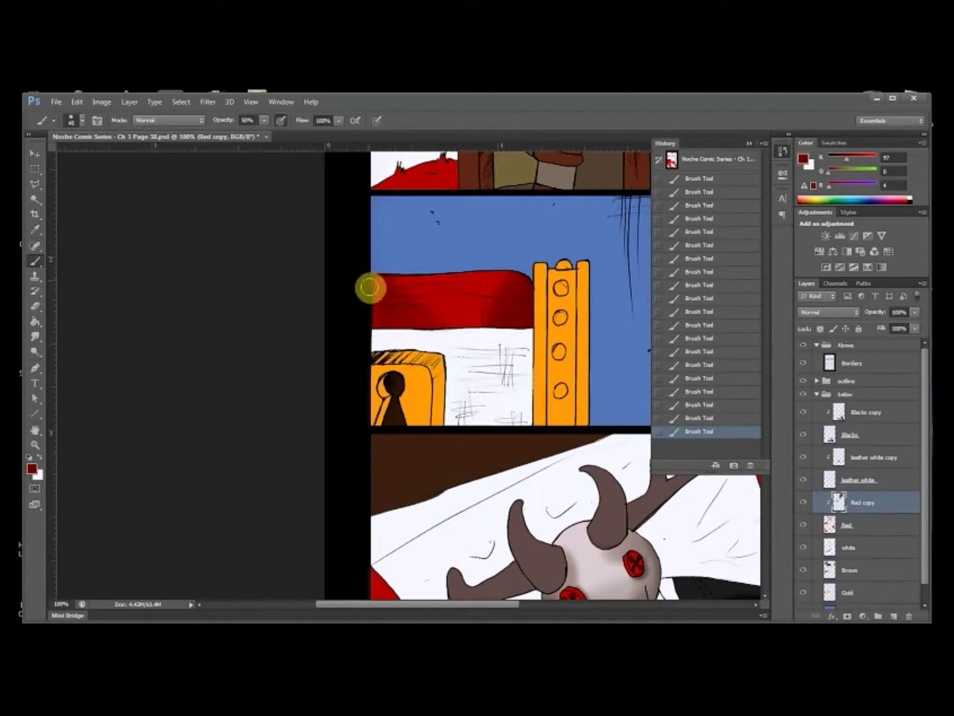
Step: Paint soft shadow folds on the red fabric at both sides of the bottom panel
mouse_move(454, 422)
mouse_down()
mouse_move(361, 241)
mouse_move(266, 238)
mouse_up()
mouse_move(151, 443)
mouse_down()
mouse_move(215, 426)
mouse_move(284, 463)
mouse_move(192, 520)
mouse_move(177, 477)
mouse_move(202, 462)
mouse_move(230, 464)
mouse_move(216, 492)
mouse_up()
drag(436, 313, 283, 390)
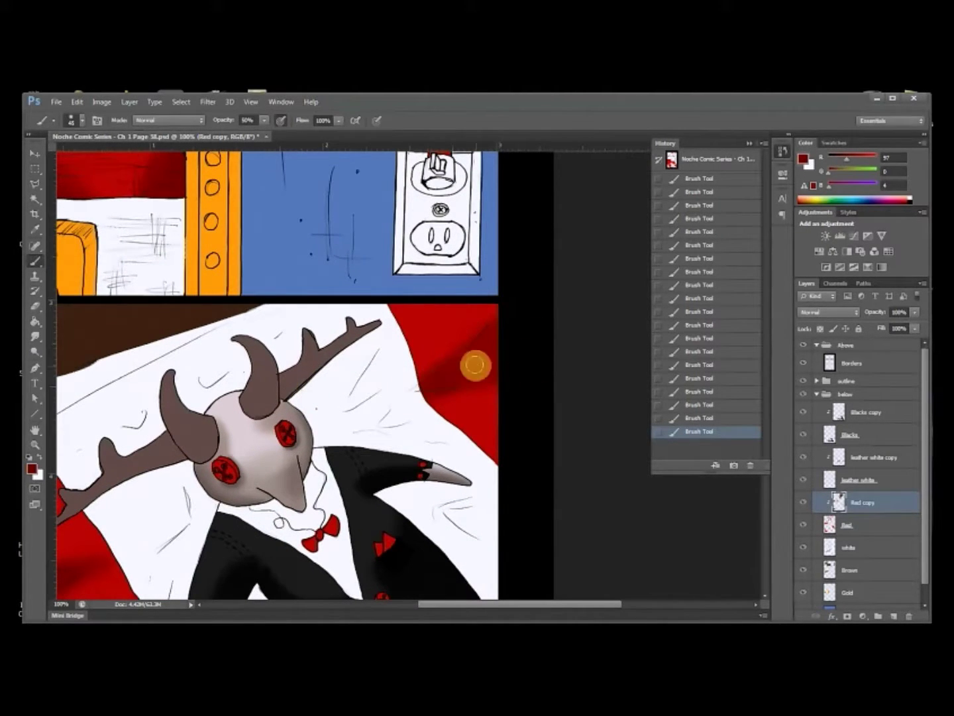
drag(445, 429, 594, 318)
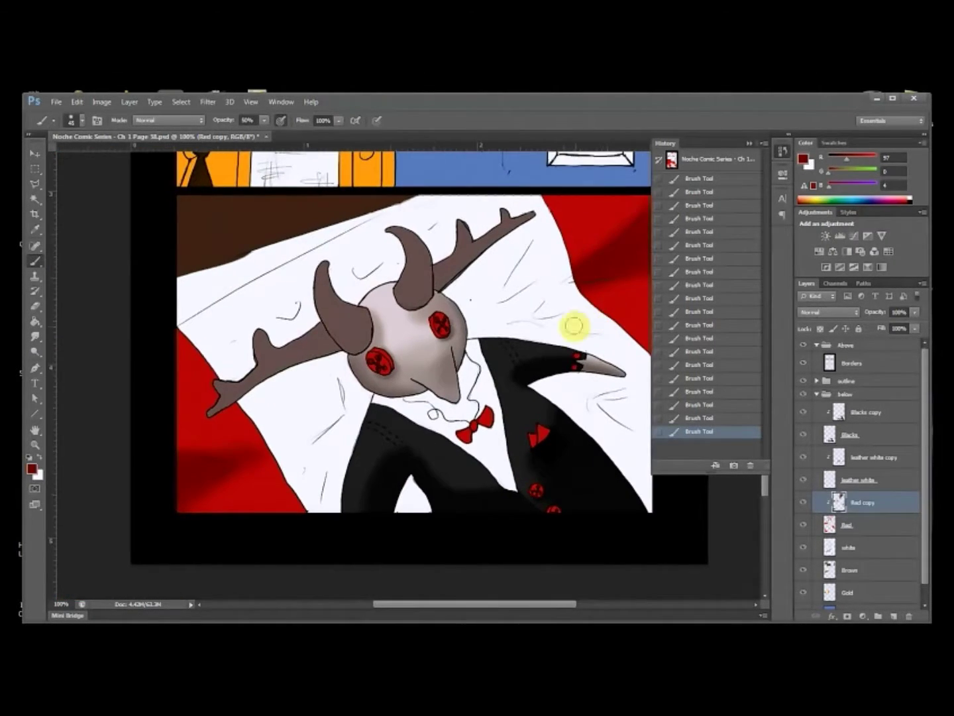
Step: Shade the two red button eyes on the horned head with a smaller brush
key(ctrl+plus)
mouse_move(429, 419)
mouse_down()
mouse_move(447, 398)
mouse_move(431, 405)
mouse_up()
key(bracketleft)
key(bracketleft)
key(bracketleft)
key(bracketleft)
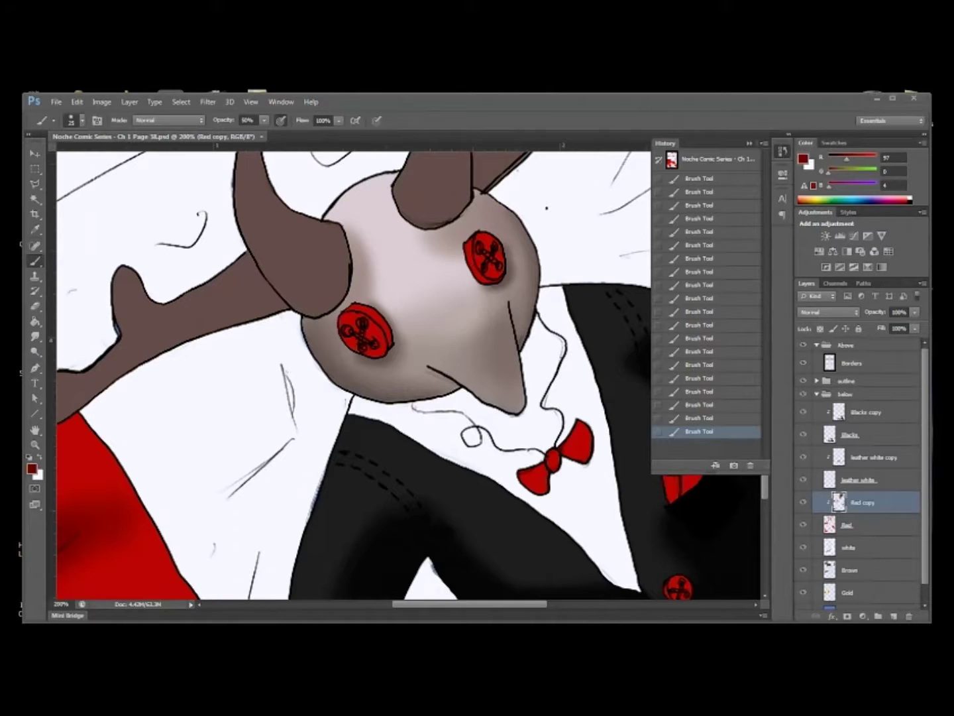
click(470, 290)
mouse_move(502, 278)
mouse_down()
mouse_move(469, 289)
mouse_move(511, 238)
mouse_up()
mouse_move(340, 335)
mouse_down()
mouse_move(395, 348)
mouse_move(373, 320)
mouse_move(398, 346)
mouse_move(386, 324)
mouse_move(397, 354)
mouse_move(397, 338)
mouse_move(394, 355)
mouse_move(377, 321)
mouse_up()
drag(478, 273, 472, 266)
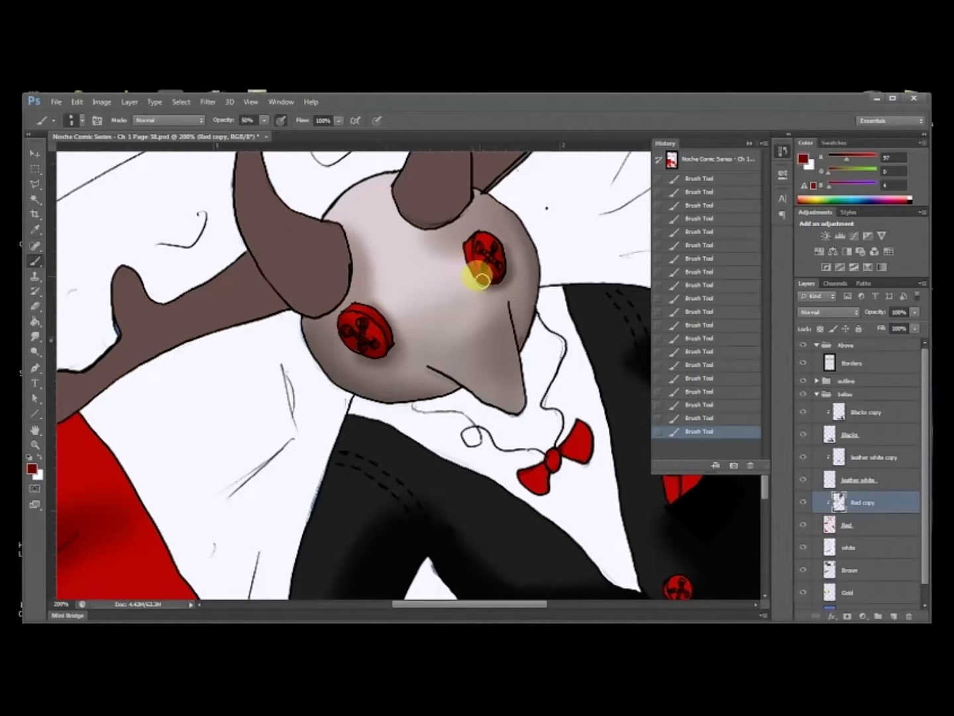
Step: Shade the red bow tie, pocket square, jacket buttons and cuff details on the horned figure
drag(480, 409, 393, 328)
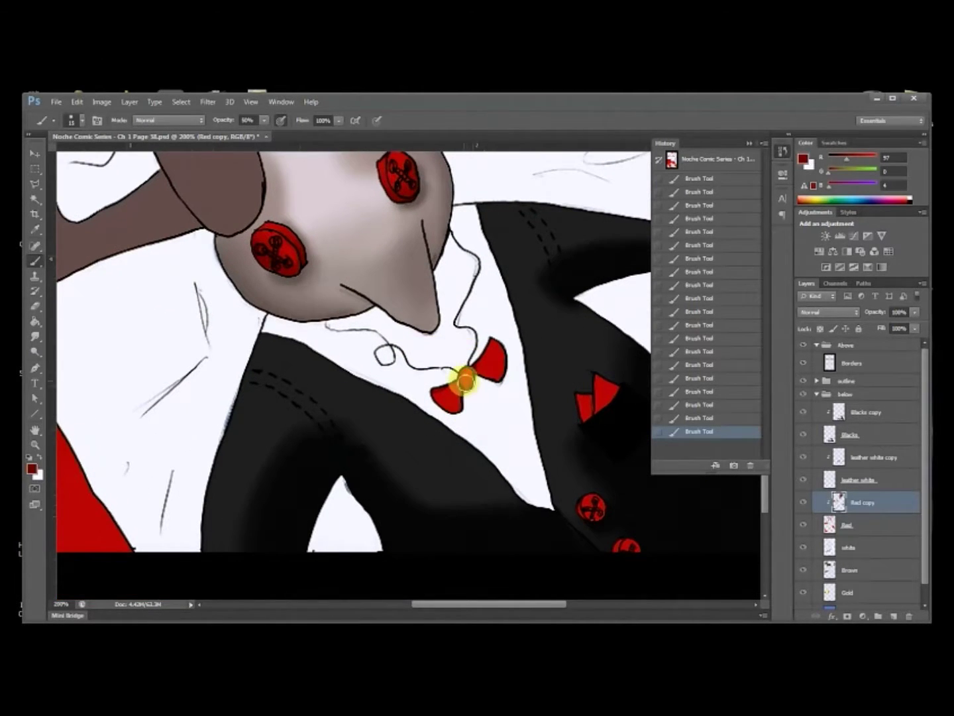
mouse_move(472, 383)
mouse_down()
mouse_move(510, 364)
mouse_move(484, 383)
mouse_move(512, 346)
mouse_move(480, 393)
mouse_move(515, 383)
mouse_move(466, 393)
mouse_move(451, 424)
mouse_move(466, 393)
mouse_move(443, 412)
mouse_move(467, 382)
mouse_up()
mouse_move(552, 476)
mouse_down()
mouse_move(463, 407)
mouse_move(493, 456)
mouse_move(509, 458)
mouse_move(496, 460)
mouse_move(526, 442)
mouse_move(494, 469)
mouse_move(510, 460)
mouse_move(555, 503)
mouse_move(543, 487)
mouse_up()
key([)
key(])
mouse_move(504, 354)
mouse_down()
mouse_move(521, 341)
mouse_move(498, 343)
mouse_move(503, 358)
mouse_move(501, 337)
mouse_move(500, 363)
mouse_up()
drag(554, 285, 475, 362)
mouse_move(502, 282)
mouse_down()
mouse_move(516, 259)
mouse_move(498, 267)
mouse_move(518, 251)
mouse_move(494, 269)
mouse_move(540, 249)
mouse_move(519, 308)
mouse_move(530, 356)
mouse_up()
key([)
key(ctrl+minus)
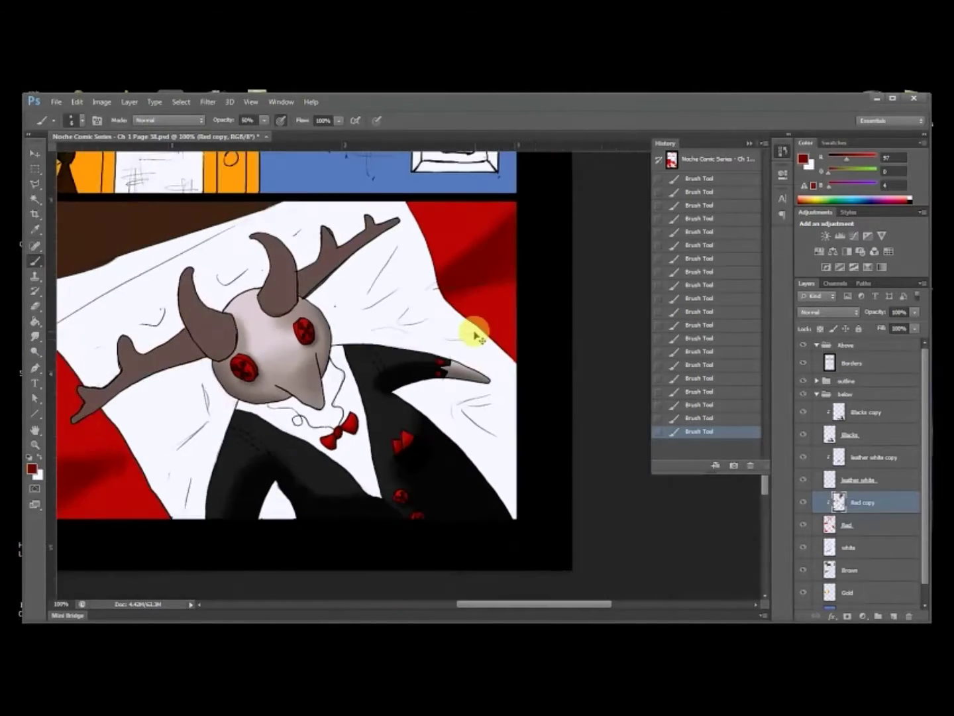
Step: Darken the foreground colour to RGB 53, 0, 2 and deepen the middle panel's red bedding next to the orange post
key(ctrl+0)
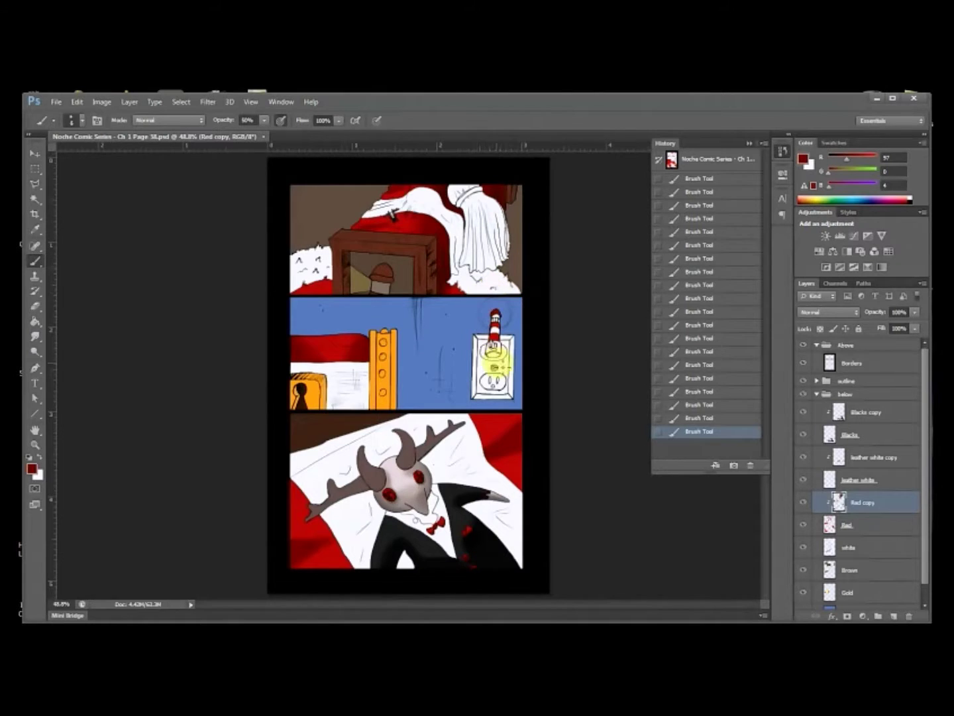
key(ctrl+plus)
key(ctrl+plus)
drag(396, 460, 409, 373)
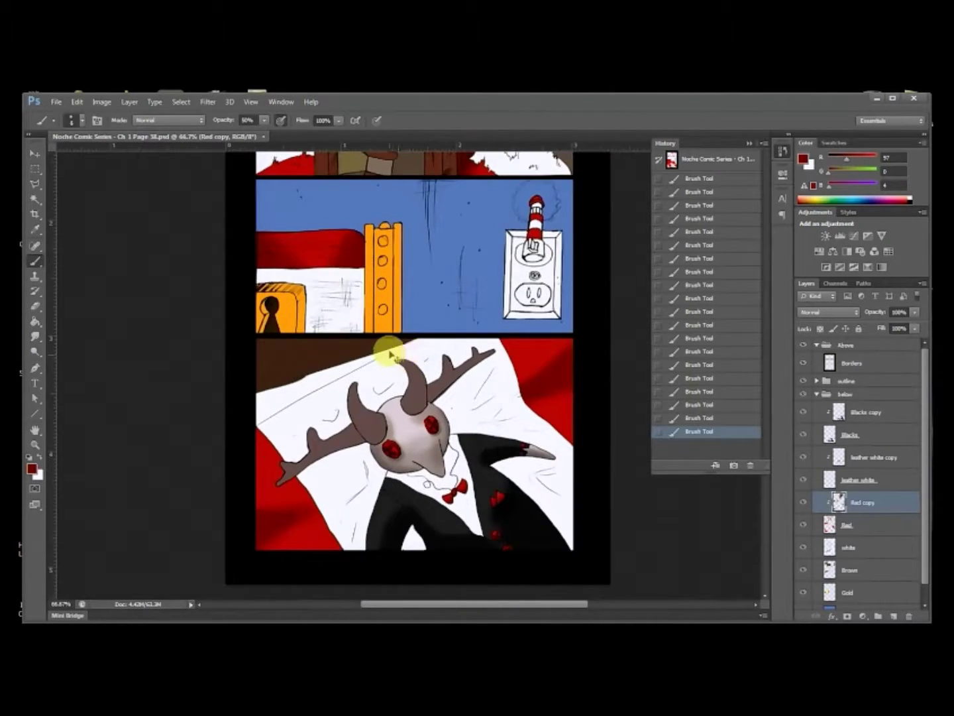
scroll(392, 358, up, 1)
click(802, 158)
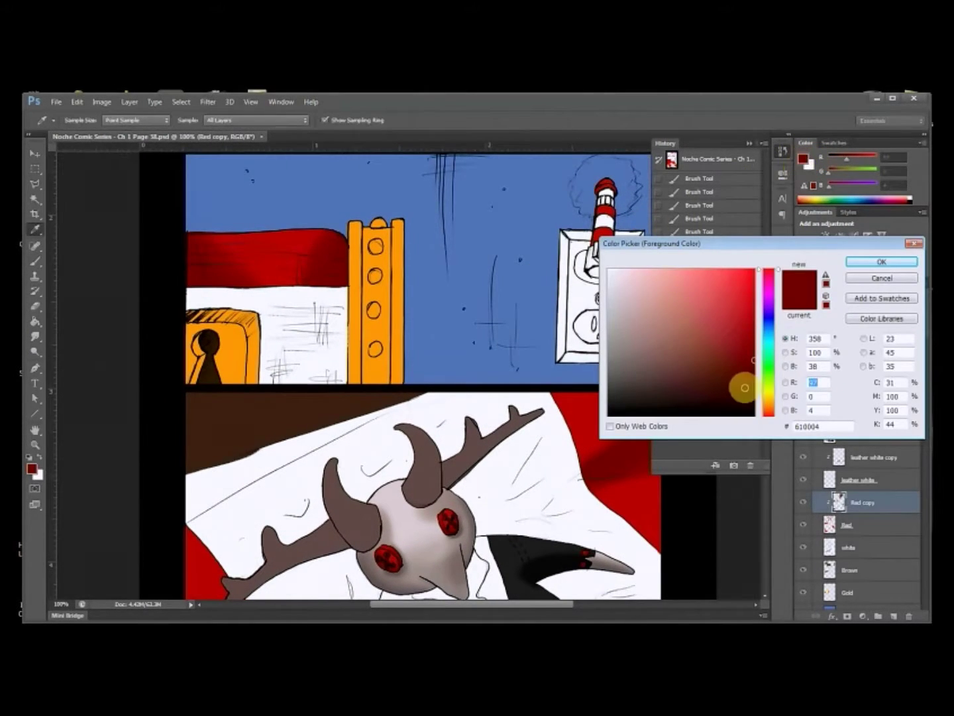
click(882, 262)
key(b)
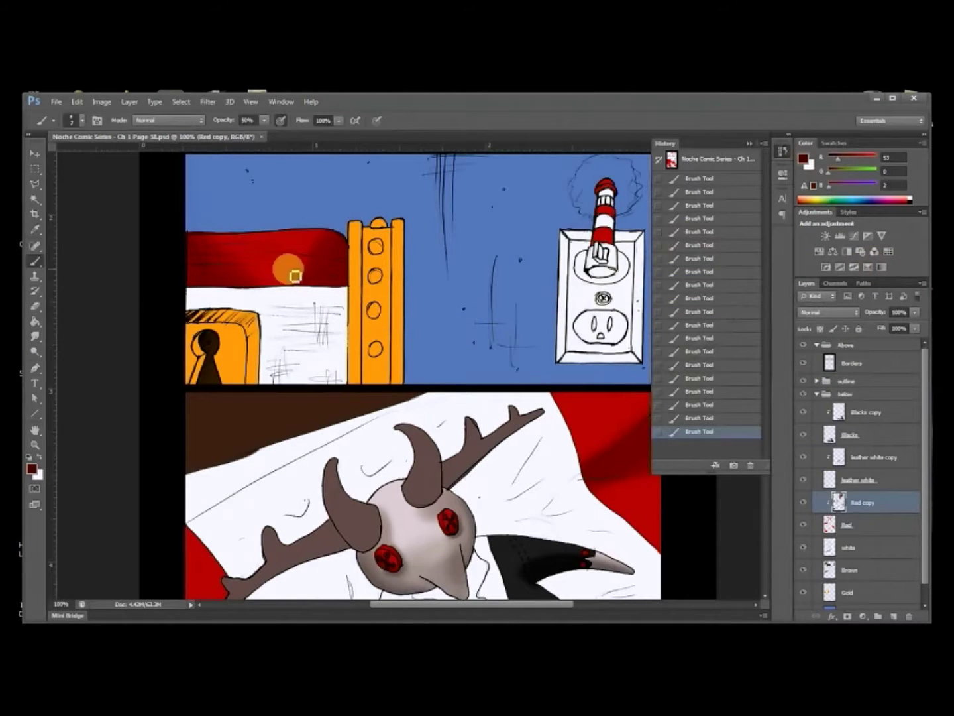
mouse_move(348, 245)
mouse_down()
mouse_move(345, 302)
mouse_move(334, 243)
mouse_move(310, 311)
mouse_move(348, 306)
mouse_up()
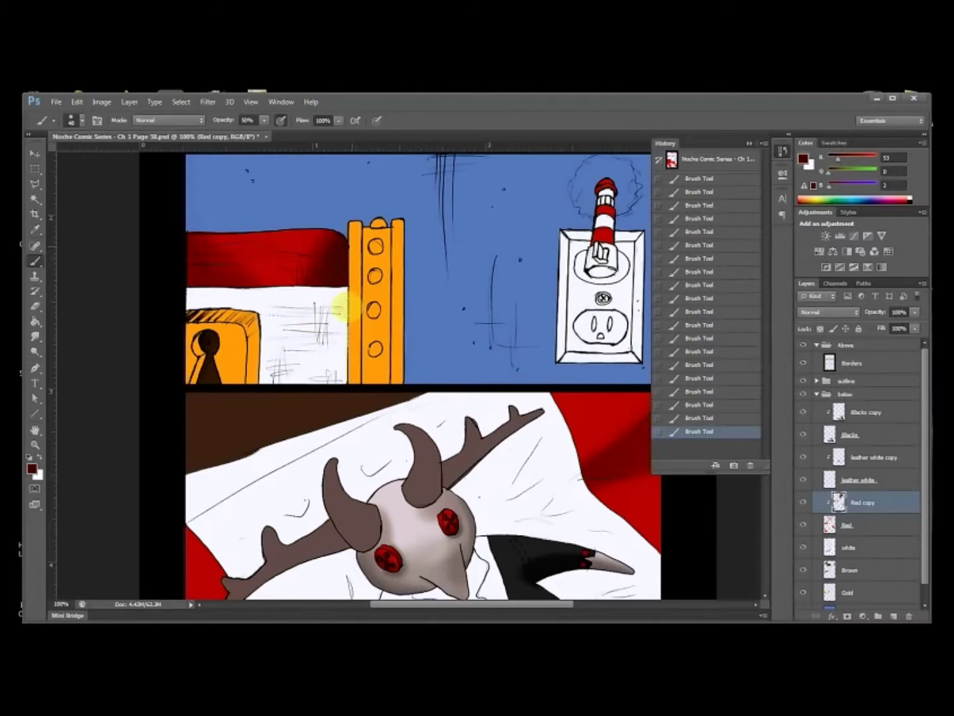
Step: Deepen the shadows on the bottom panel's red pocket square and in the folds of the surrounding red fabric
drag(395, 454, 388, 240)
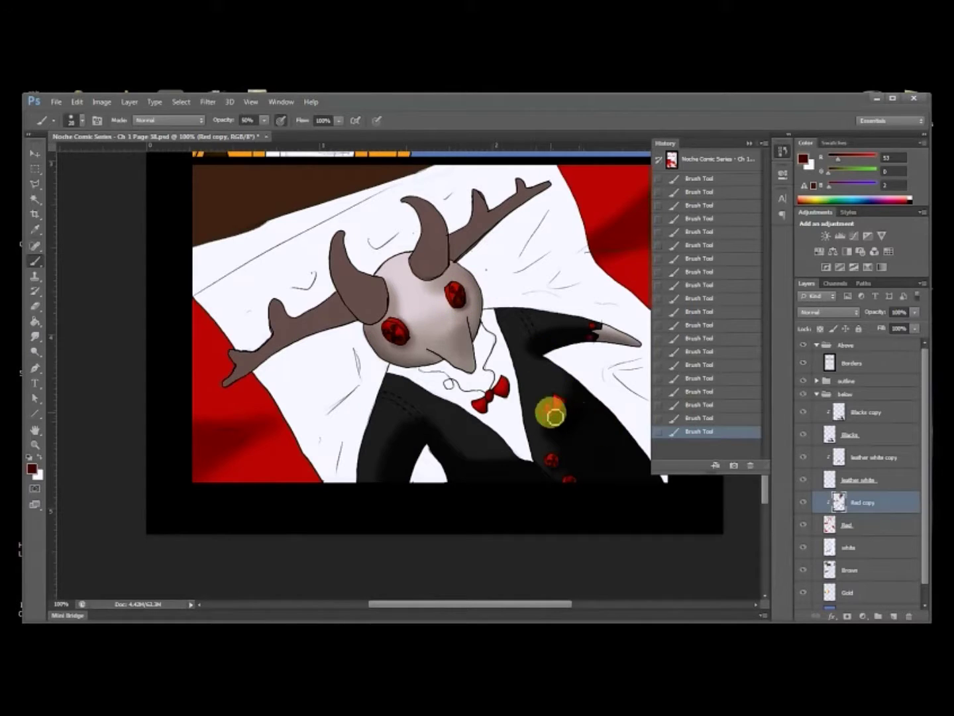
mouse_move(558, 418)
mouse_down()
mouse_move(571, 397)
mouse_move(545, 428)
mouse_up()
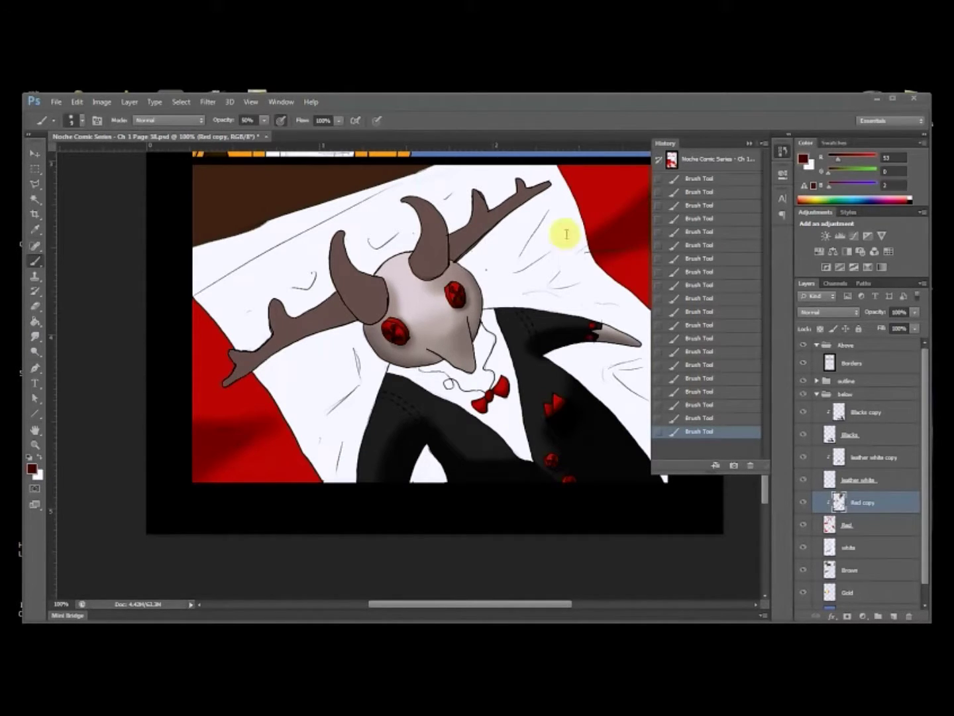
drag(527, 261, 552, 293)
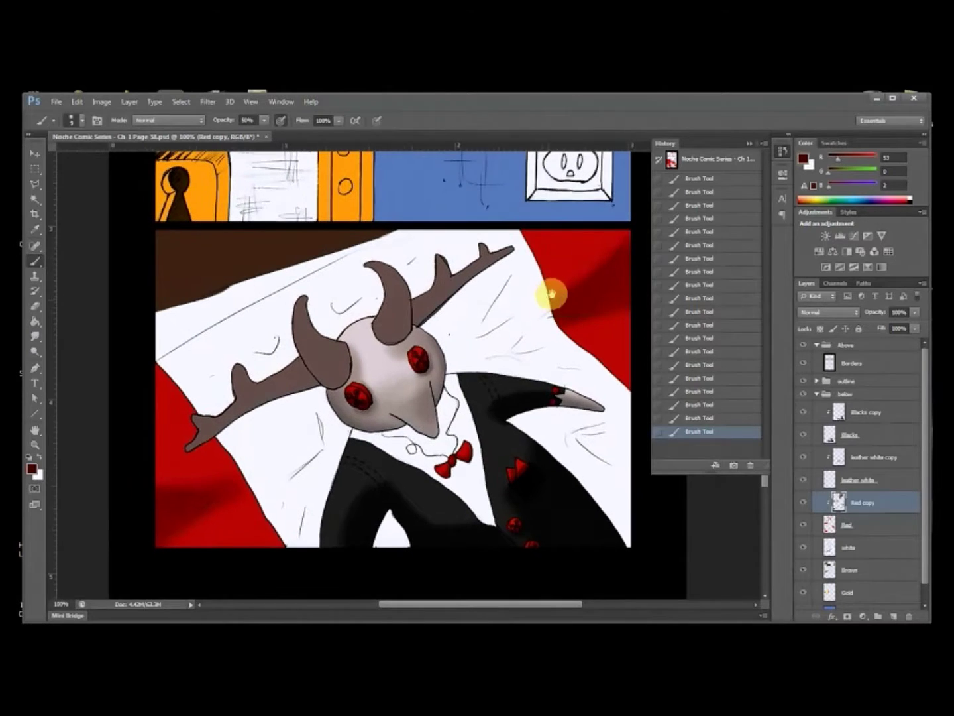
drag(391, 297, 494, 287)
key(])
mouse_move(274, 492)
mouse_down()
mouse_move(248, 490)
mouse_move(277, 496)
mouse_move(244, 493)
mouse_move(322, 493)
mouse_move(270, 524)
mouse_move(317, 495)
mouse_move(314, 504)
mouse_move(268, 477)
mouse_up()
drag(493, 370, 292, 430)
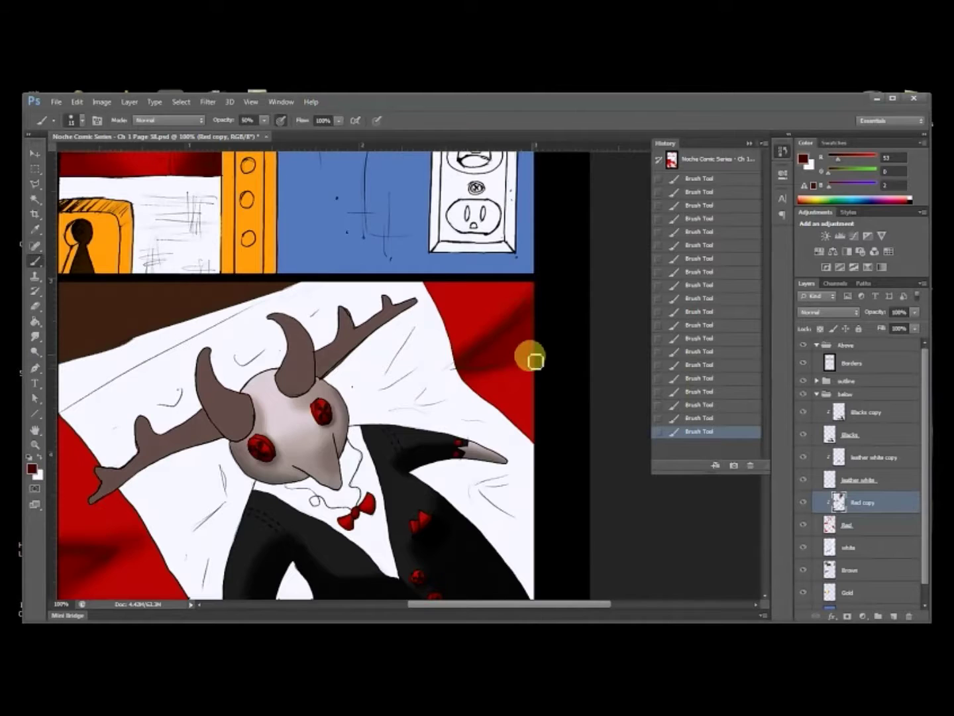
mouse_move(519, 373)
mouse_down()
mouse_move(579, 361)
mouse_move(582, 351)
mouse_up()
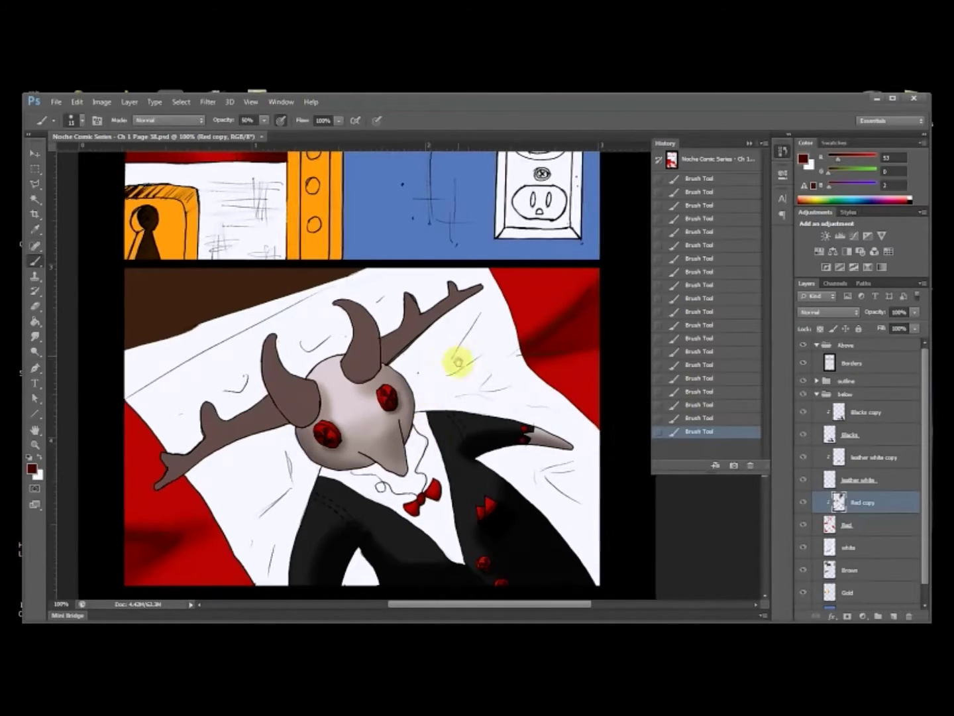
Step: Review the red shading across all three panels and toggle the leather white layers' visibility to check what they cover
scroll(457, 356, up, 10)
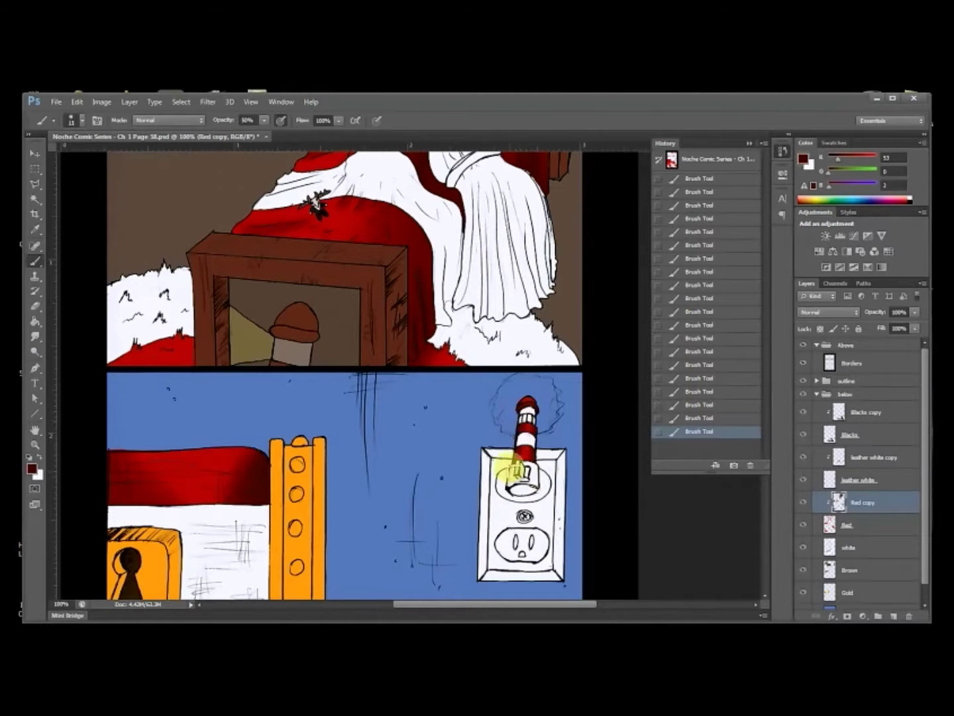
drag(493, 375, 516, 398)
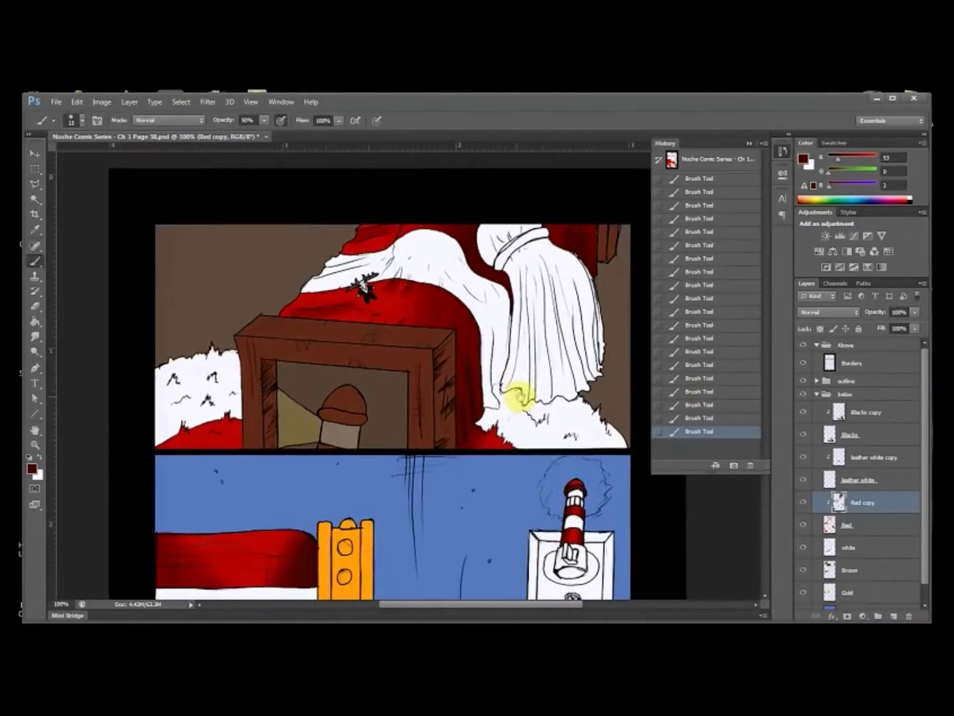
drag(462, 426, 480, 367)
drag(481, 438, 486, 334)
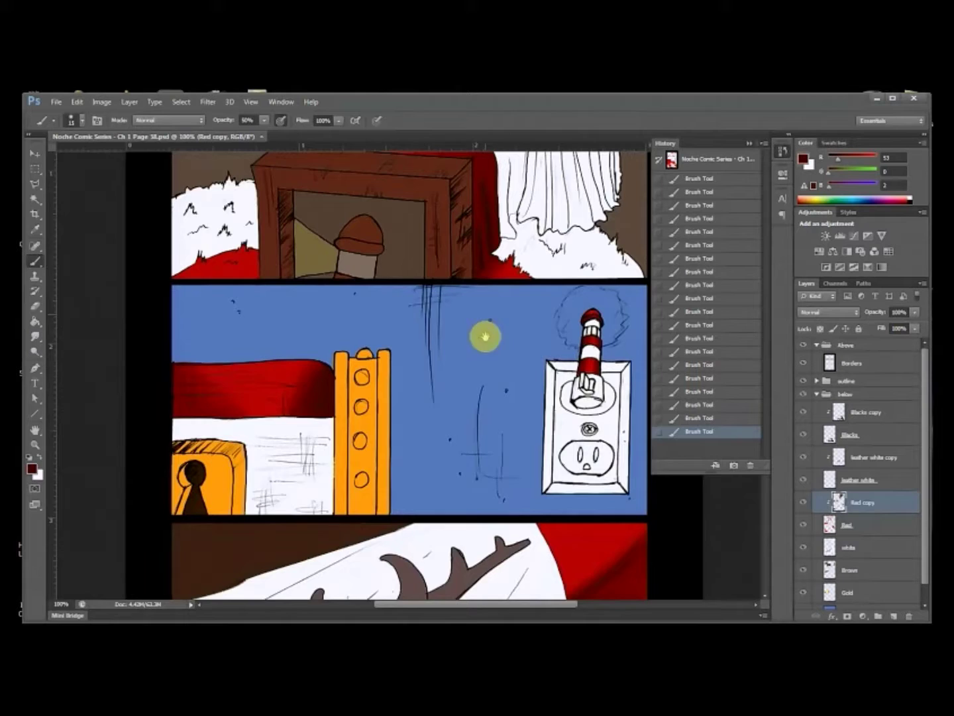
drag(454, 436, 481, 291)
click(864, 458)
click(803, 458)
click(804, 480)
drag(558, 476, 570, 379)
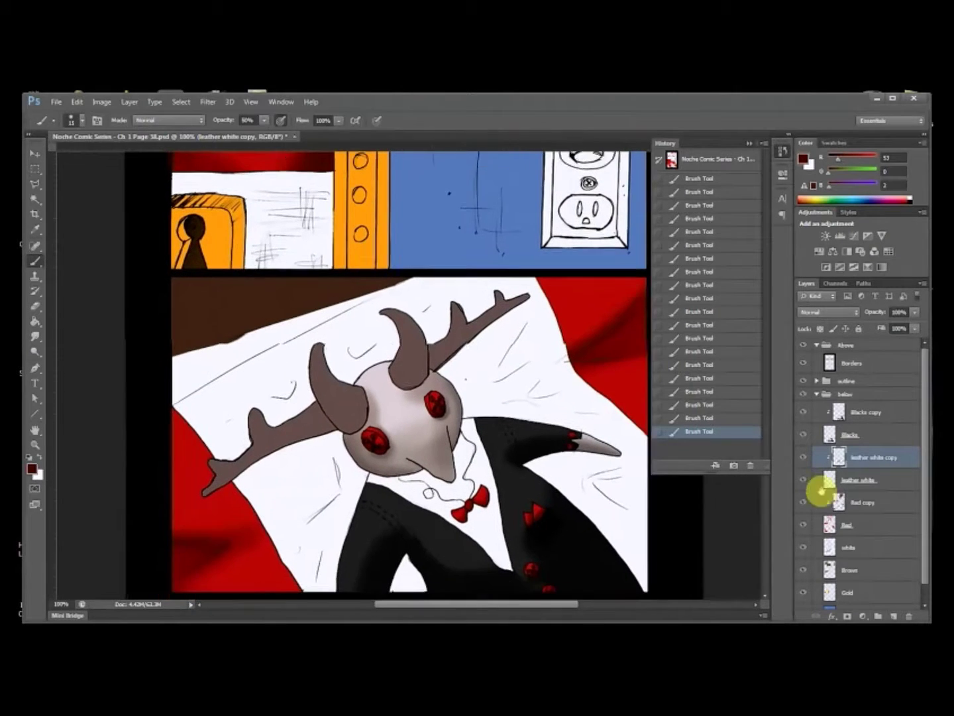
Step: Duplicate the white layer and make the copy a clipping mask on the original
click(847, 558)
right_click(852, 549)
click(896, 144)
right_click(856, 549)
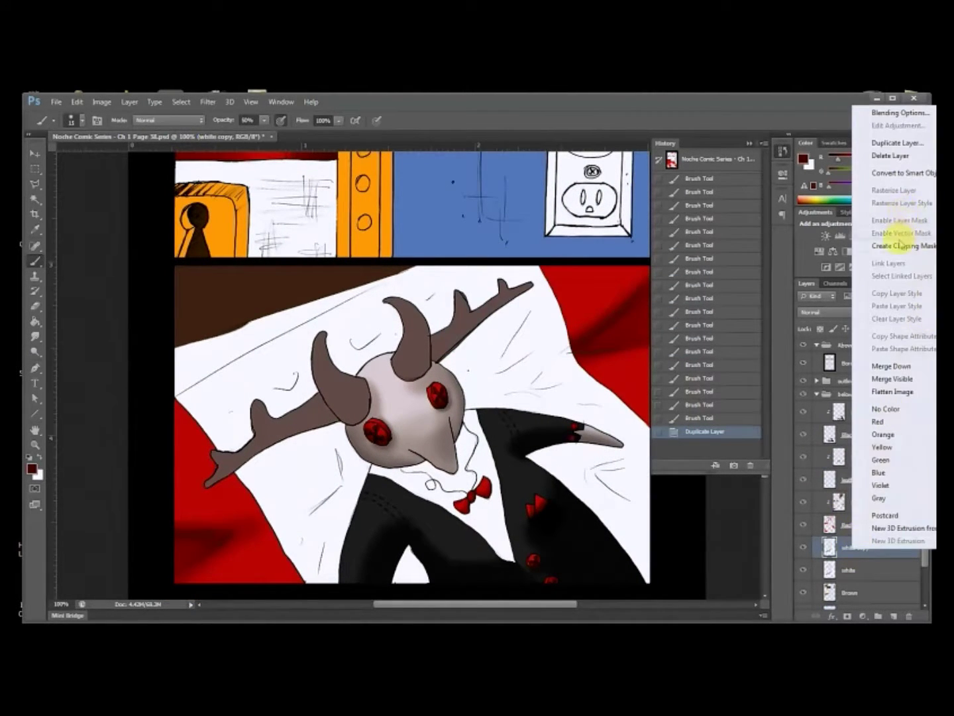
click(901, 245)
Step: Clear the entire contents of the white copy layer and remove the selection
key(ctrl+a)
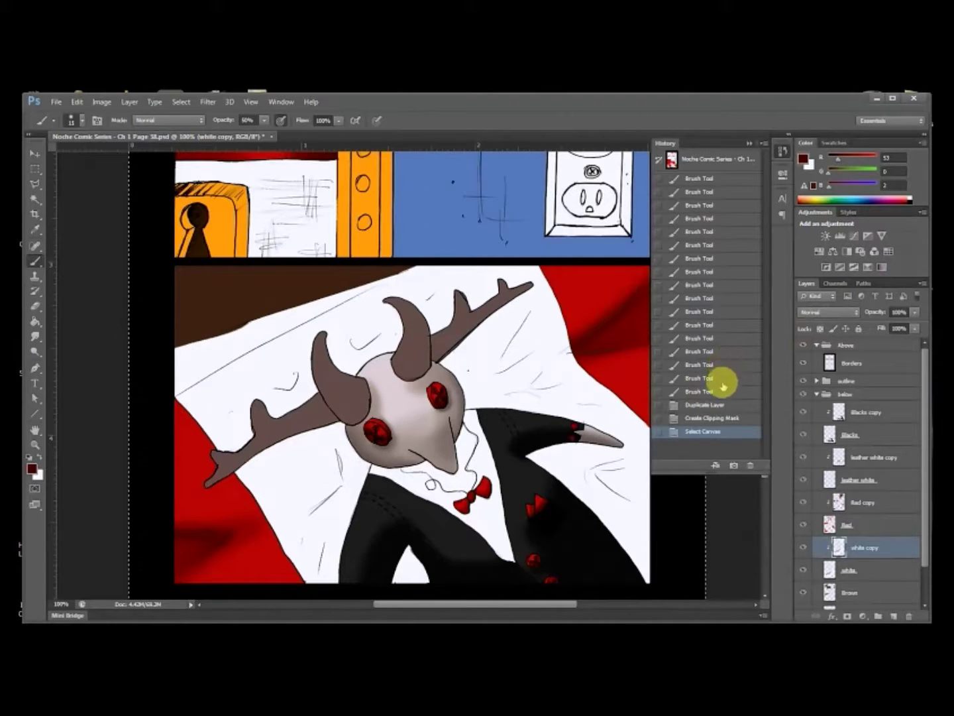
key(Delete)
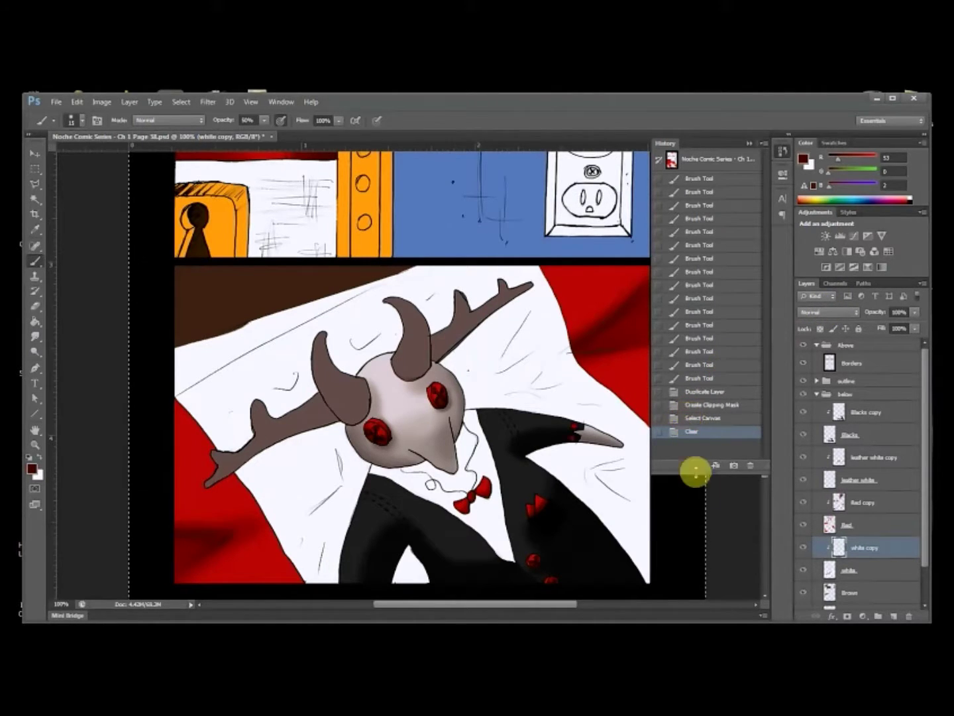
key(m)
click(737, 534)
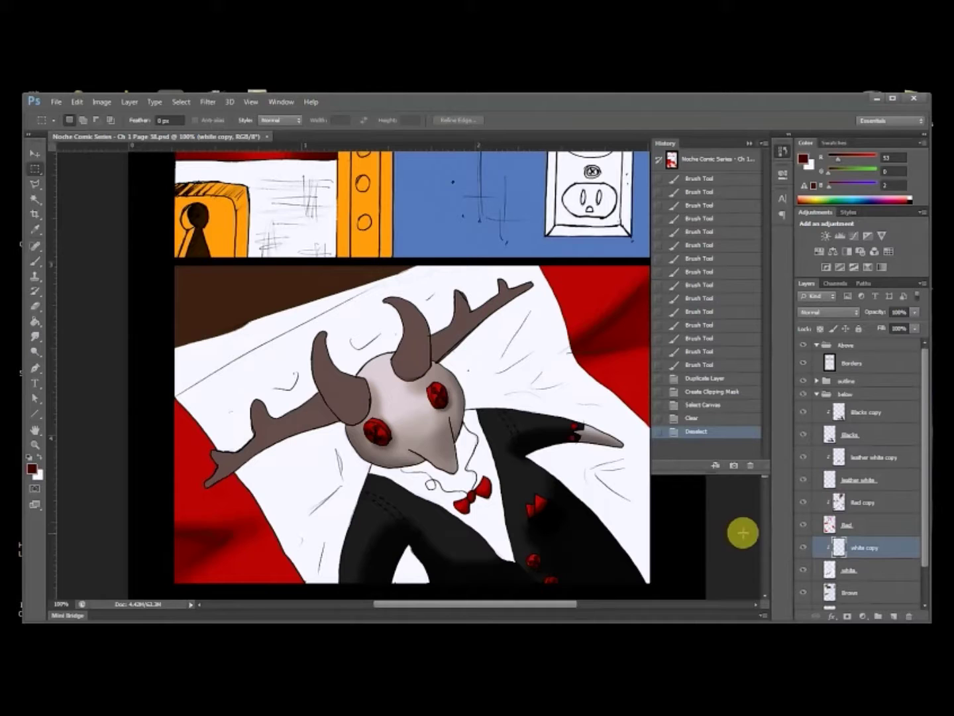
Step: Set the foreground colour to grey, RGB 77, 77, 77, and shade the white sheet's creases near the antler tip and pointed hand
key(b)
key(x)
drag(525, 497, 537, 415)
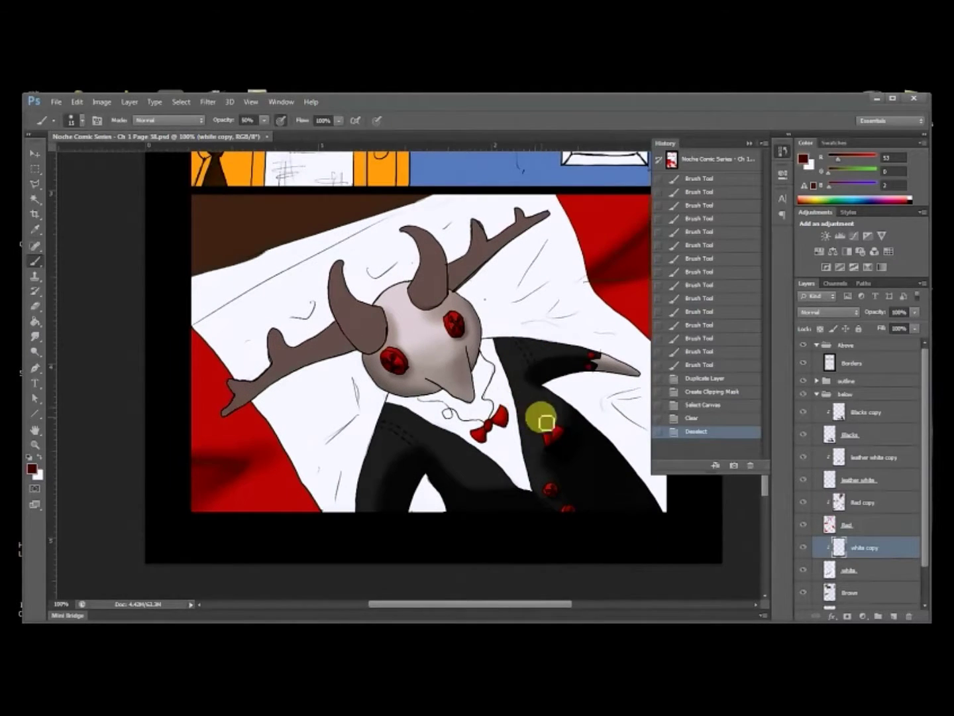
click(821, 162)
drag(607, 331, 608, 372)
click(862, 262)
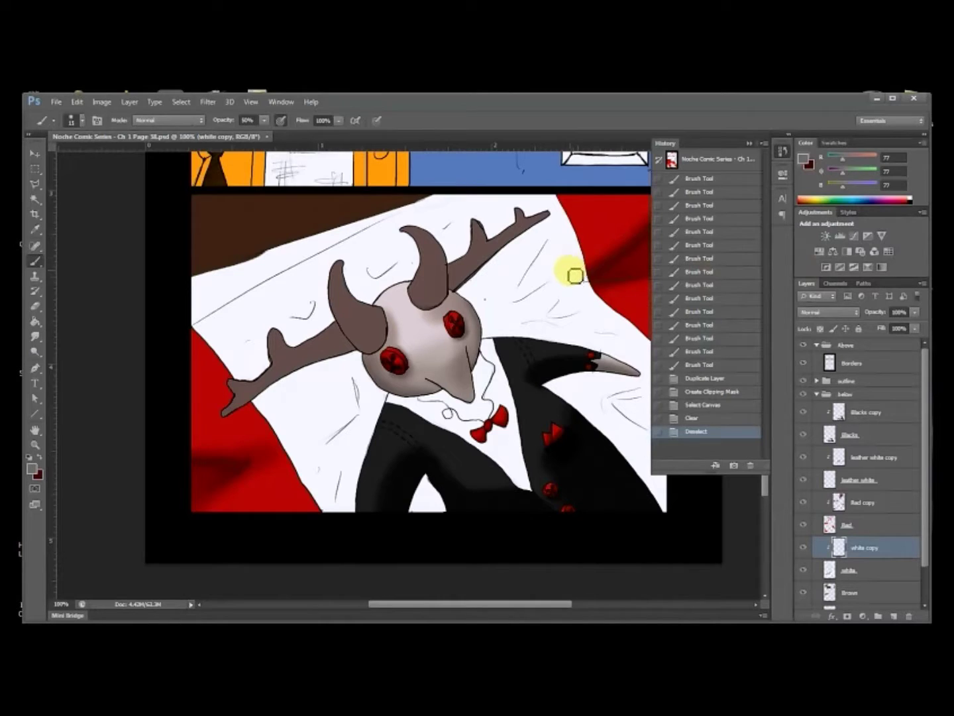
key(bracketright)
key(bracketright)
mouse_move(520, 293)
mouse_down()
mouse_move(569, 207)
mouse_move(520, 301)
mouse_move(589, 243)
mouse_move(530, 269)
mouse_up()
mouse_move(606, 270)
mouse_down()
mouse_move(552, 323)
mouse_move(551, 315)
mouse_move(576, 313)
mouse_up()
drag(647, 388, 609, 399)
mouse_move(593, 379)
mouse_down()
mouse_move(524, 372)
mouse_move(584, 415)
mouse_up()
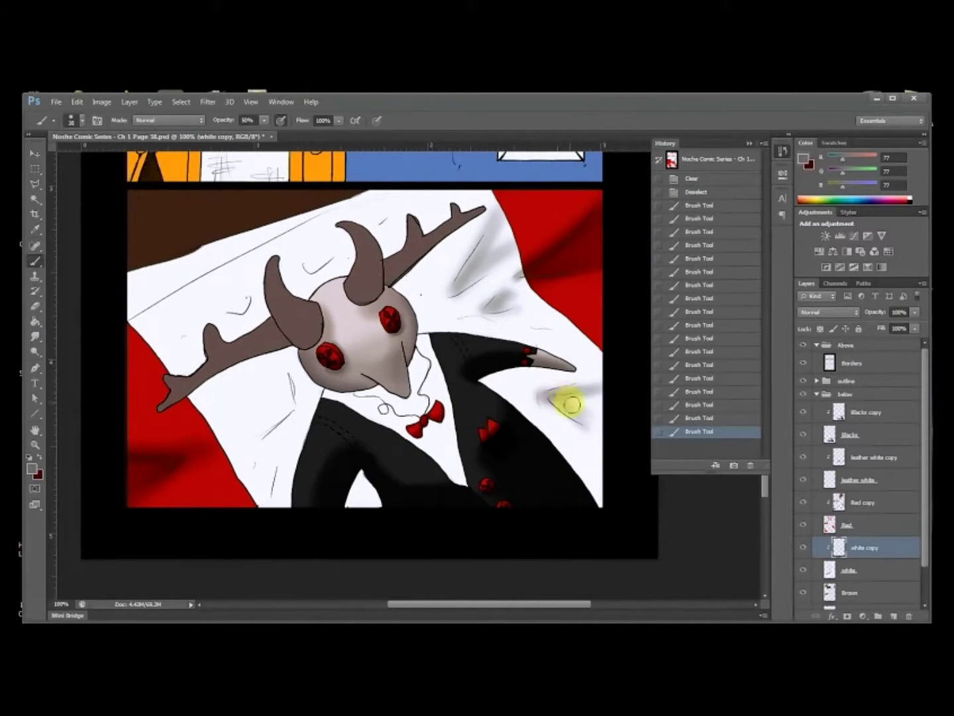
Step: Shade the white sheet grey beneath the pointed arm, inside the elbow gap and along the lower edges of both antlers
key(bracketright)
click(361, 467)
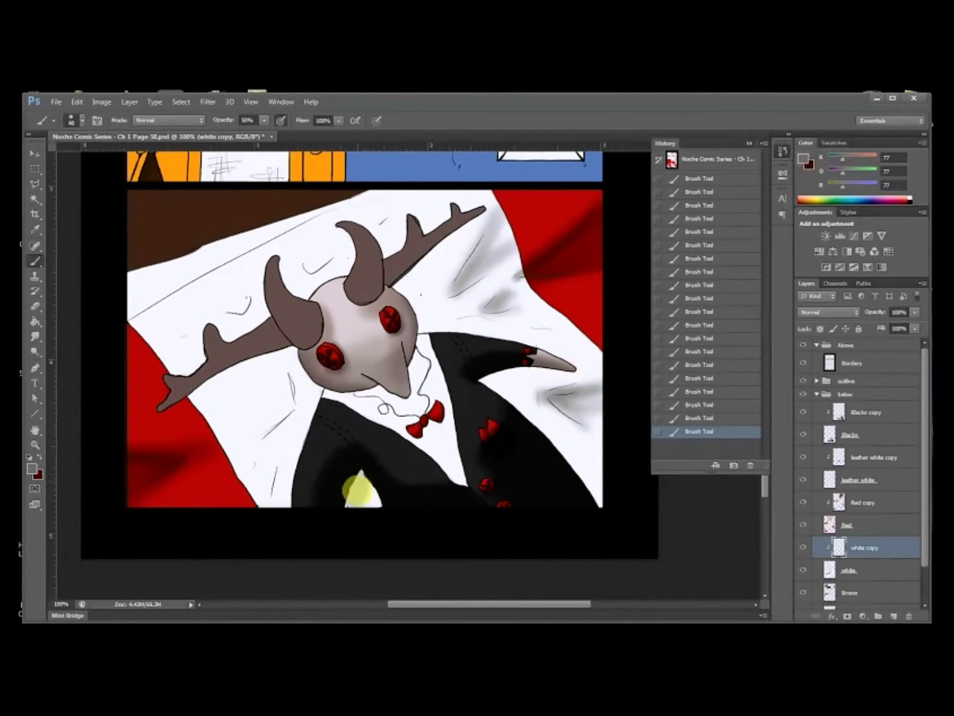
drag(361, 463, 368, 481)
mouse_move(490, 378)
mouse_down()
mouse_move(563, 382)
mouse_move(546, 364)
mouse_up()
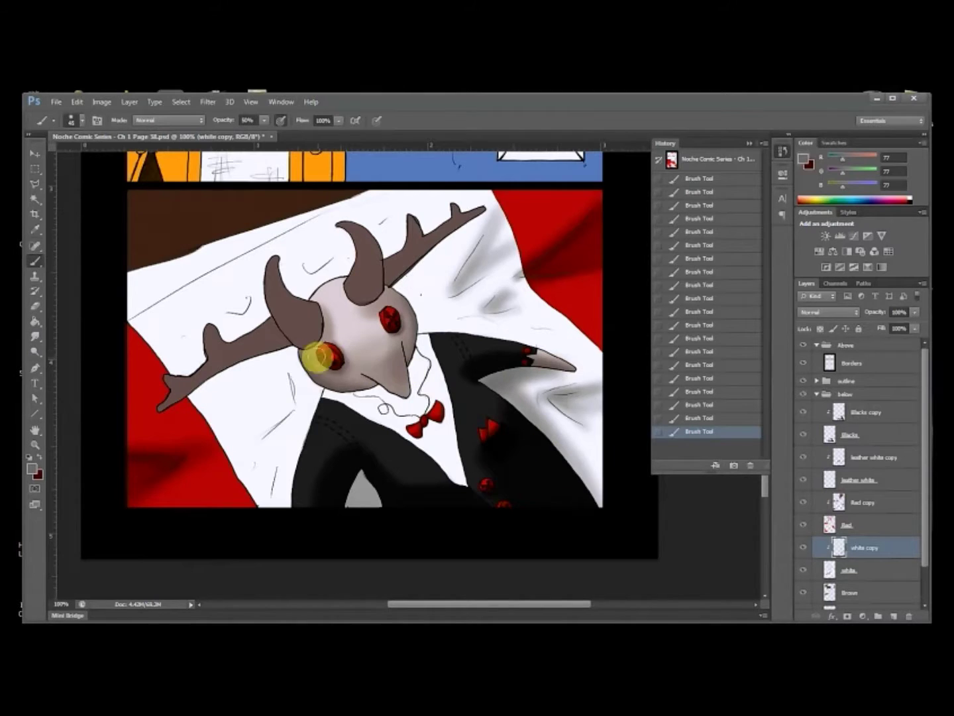
mouse_move(285, 372)
mouse_down()
mouse_move(183, 407)
mouse_move(285, 371)
mouse_up()
mouse_move(431, 289)
mouse_down()
mouse_move(393, 318)
mouse_move(433, 280)
mouse_move(362, 340)
mouse_up()
mouse_move(295, 365)
mouse_down()
mouse_move(328, 401)
mouse_move(292, 351)
mouse_move(301, 397)
mouse_move(303, 351)
mouse_up()
Step: Try broad grey shading on the sheet behind the horns with a larger brush, undo it, and check the white layer's coverage
key(bracketright)
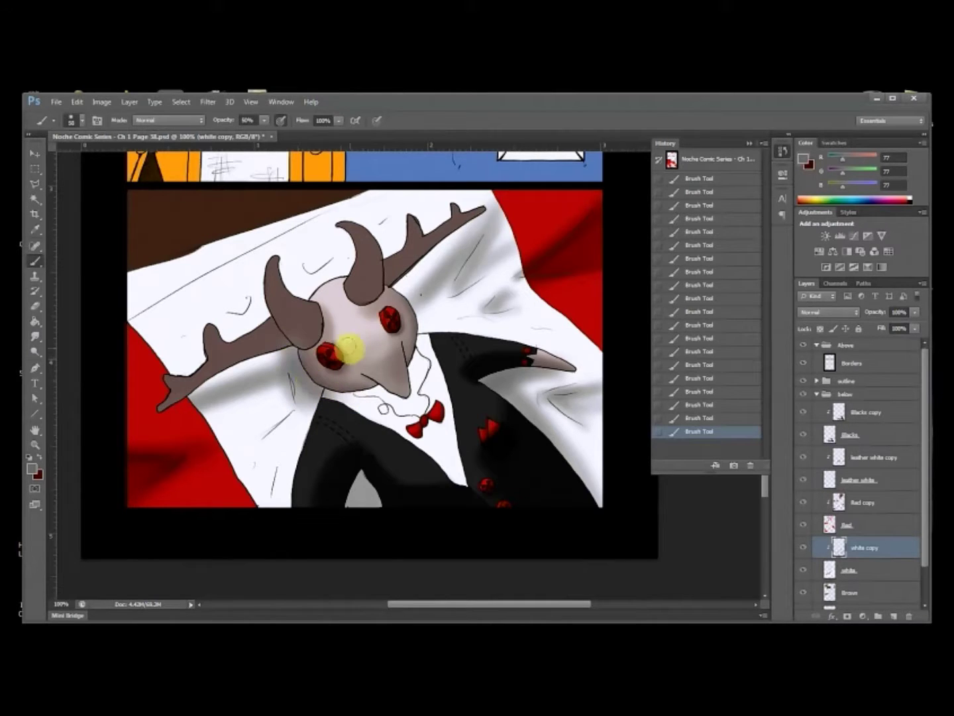
mouse_move(316, 280)
mouse_down()
mouse_move(212, 340)
mouse_move(334, 233)
mouse_move(301, 242)
mouse_move(206, 321)
mouse_move(388, 323)
mouse_up()
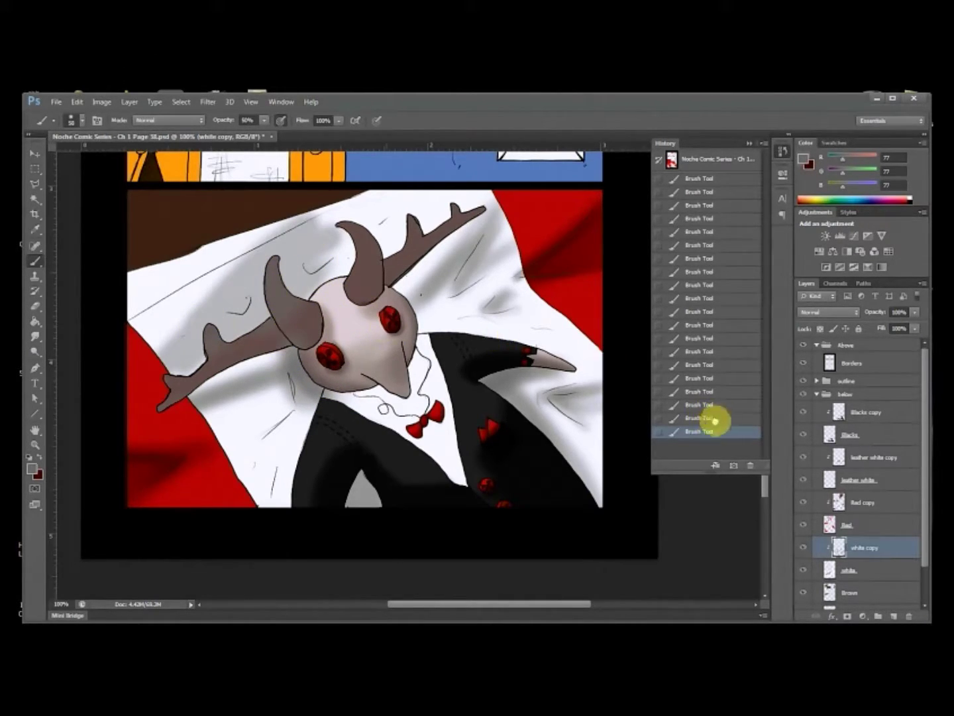
click(717, 417)
click(801, 570)
click(799, 570)
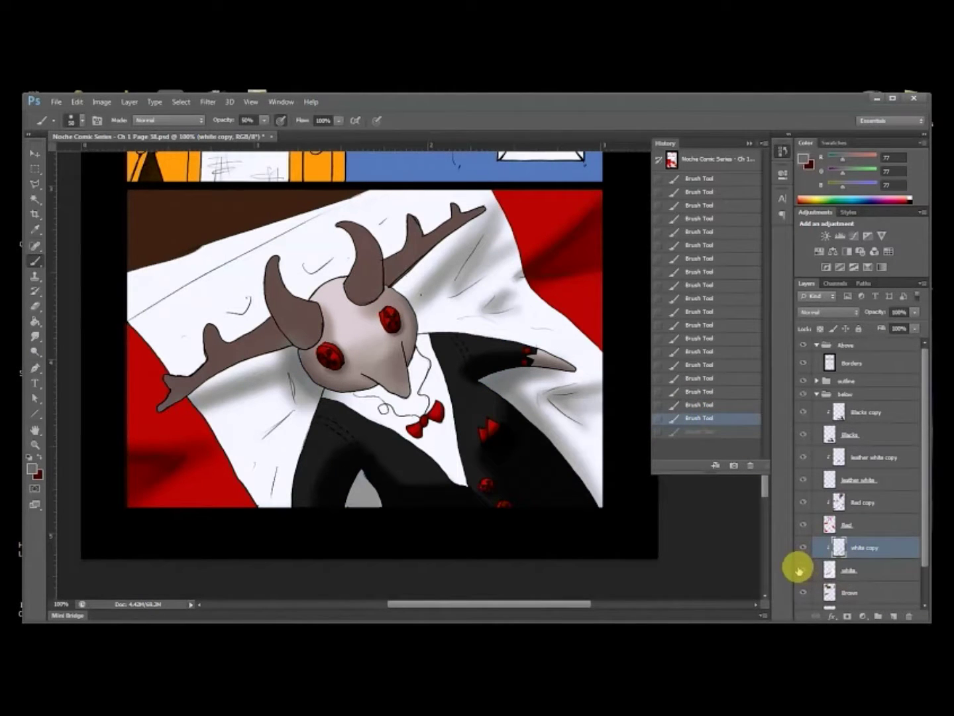
Step: Shade the remaining sheet creases around the antlers and the shirt below the beak with a smaller brush, and save the document
drag(422, 315, 516, 384)
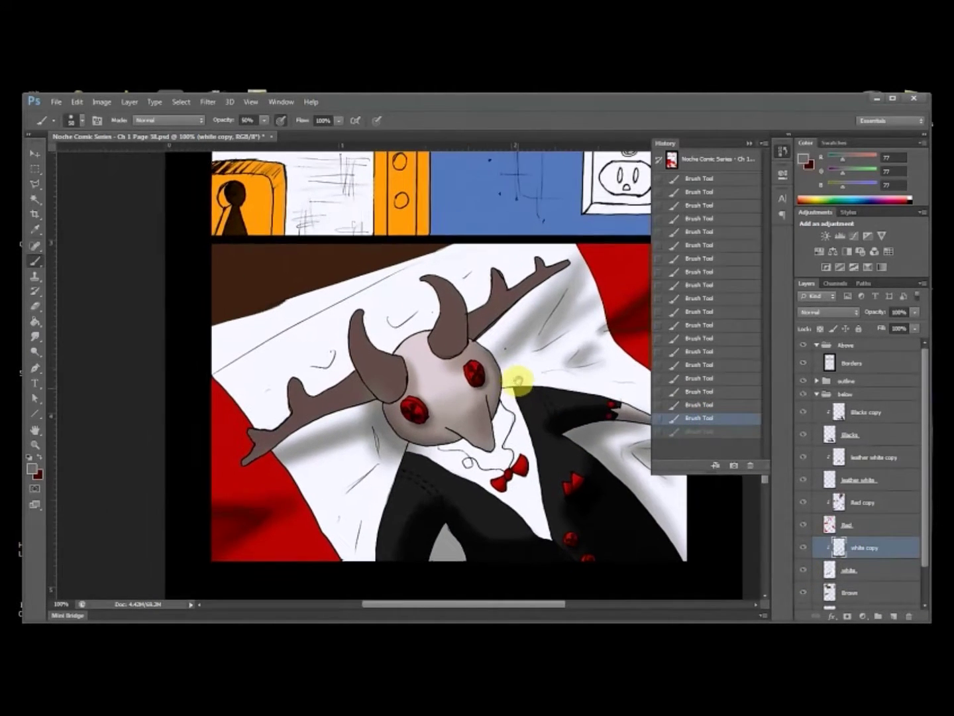
mouse_move(315, 368)
mouse_down()
mouse_move(325, 362)
mouse_move(344, 329)
mouse_move(227, 372)
mouse_move(345, 297)
mouse_move(271, 335)
mouse_move(348, 295)
mouse_move(447, 311)
mouse_up()
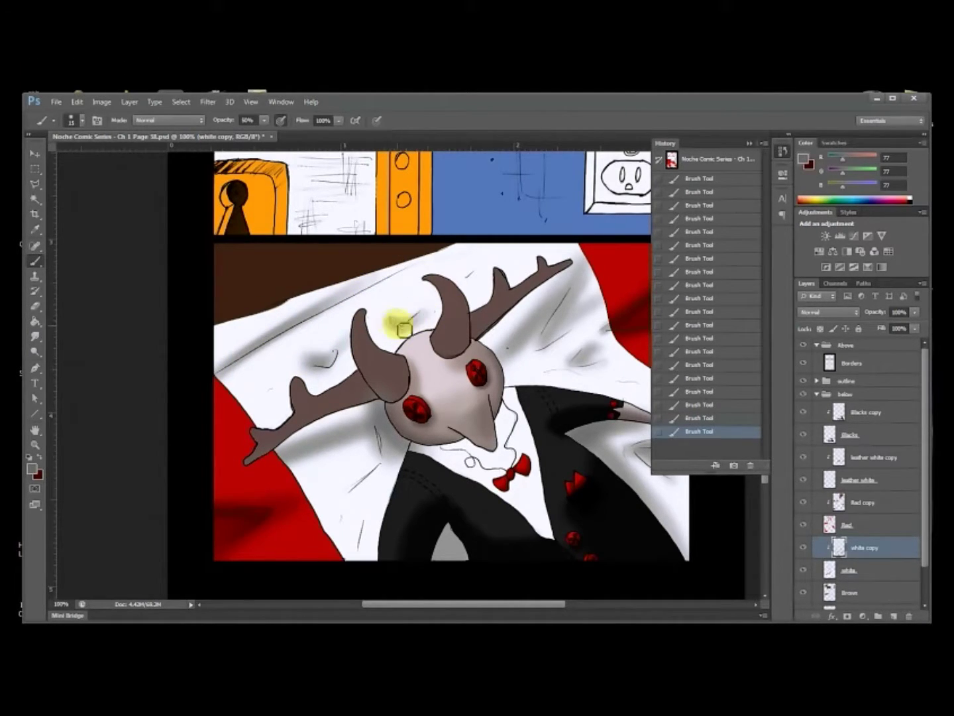
drag(500, 348, 541, 281)
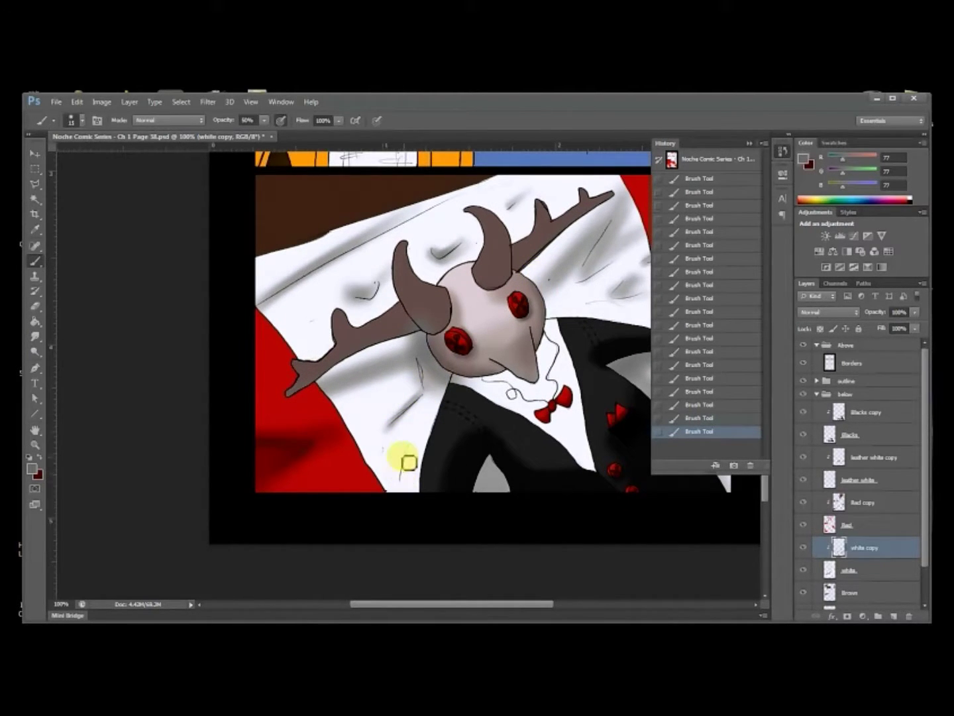
drag(494, 385, 487, 392)
key(ctrl+s)
key(bracketright)
key(bracketright)
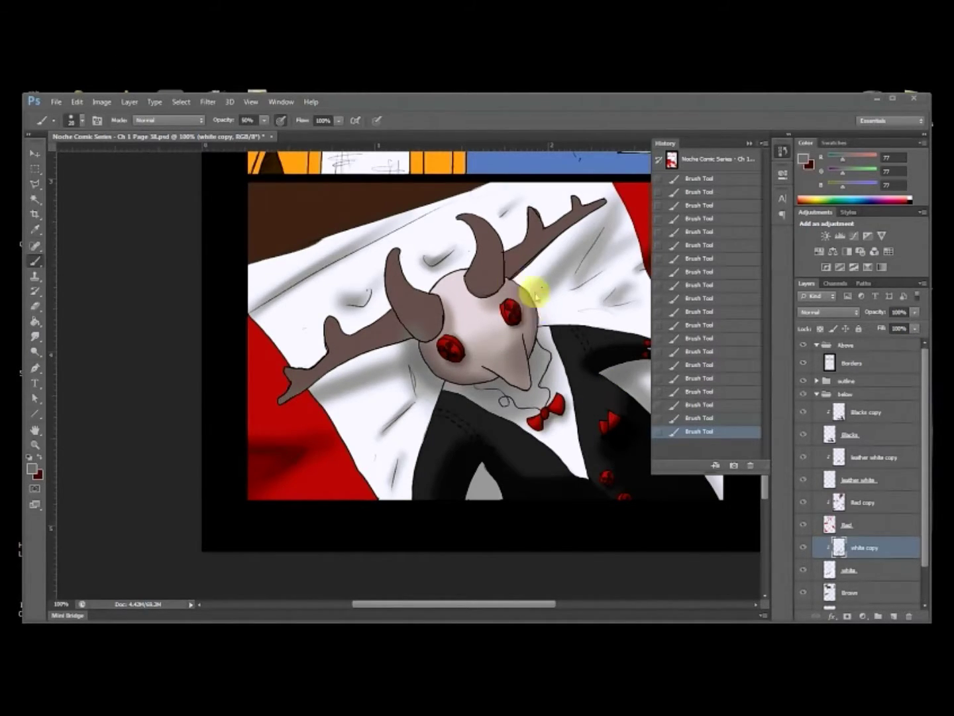
Step: Sample the horn's brown and darken the foreground colour to RGB 47, 23, 25 for brushing
key(i)
click(486, 251)
click(803, 160)
drag(670, 389, 683, 390)
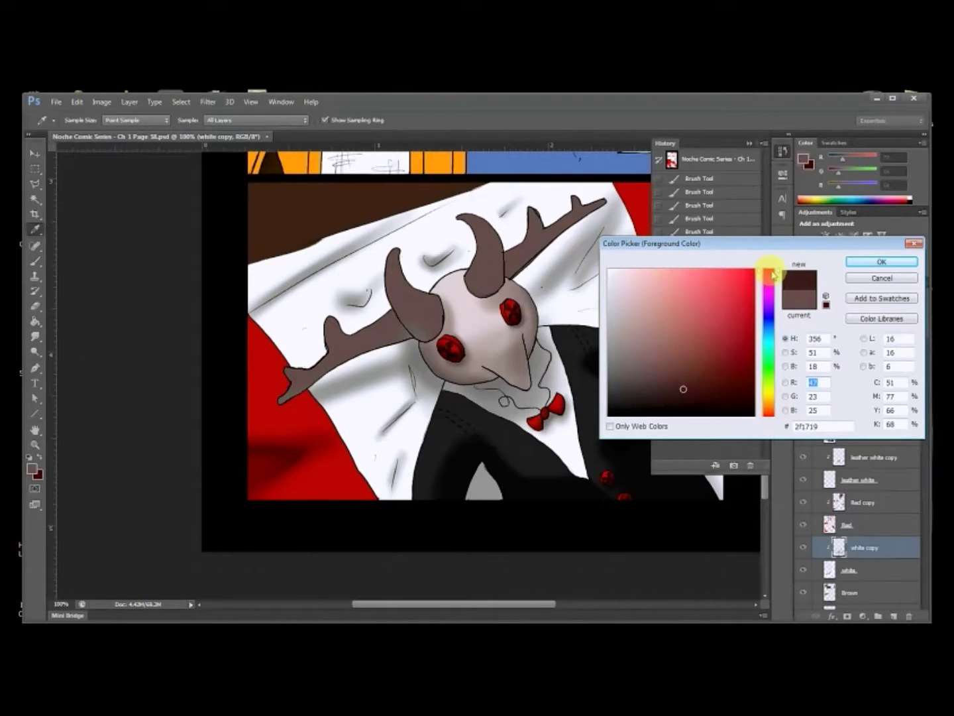
click(859, 265)
key(b)
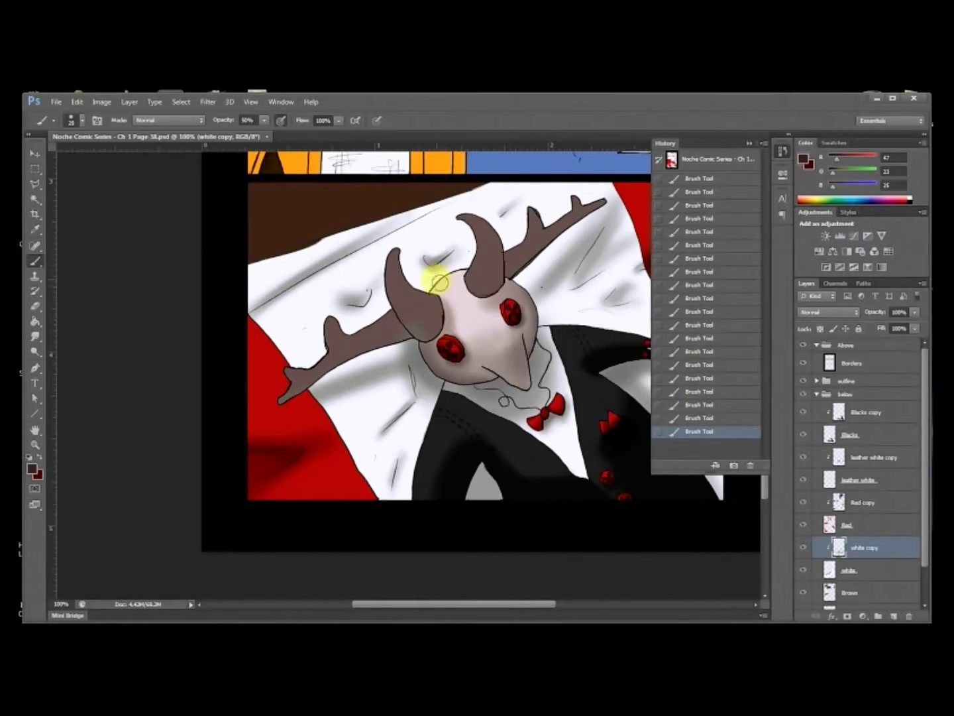
Step: Shade both curved horns with the dark brown, darkening their bases and edges
key(ctrl+plus)
drag(434, 277, 413, 376)
mouse_move(326, 259)
mouse_down()
mouse_move(354, 366)
mouse_move(425, 406)
mouse_move(327, 335)
mouse_move(344, 363)
mouse_move(437, 389)
mouse_move(367, 402)
mouse_move(446, 407)
mouse_move(372, 367)
mouse_move(363, 344)
mouse_move(415, 352)
mouse_up()
mouse_move(520, 317)
mouse_down()
mouse_move(535, 219)
mouse_move(535, 283)
mouse_move(441, 351)
mouse_up()
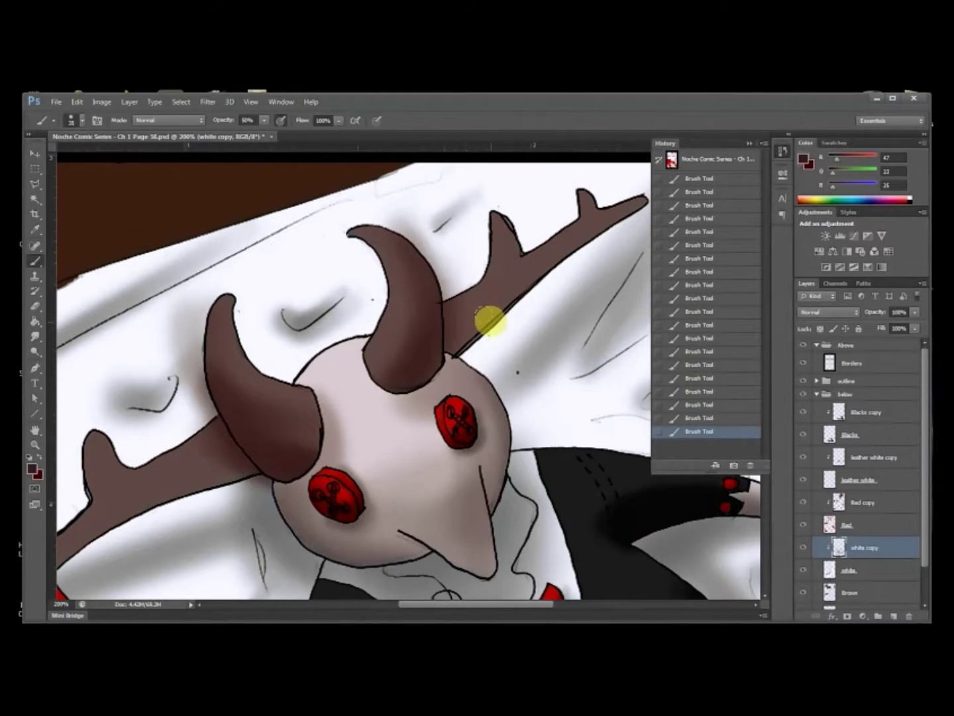
key(w)
click(484, 308)
key(b)
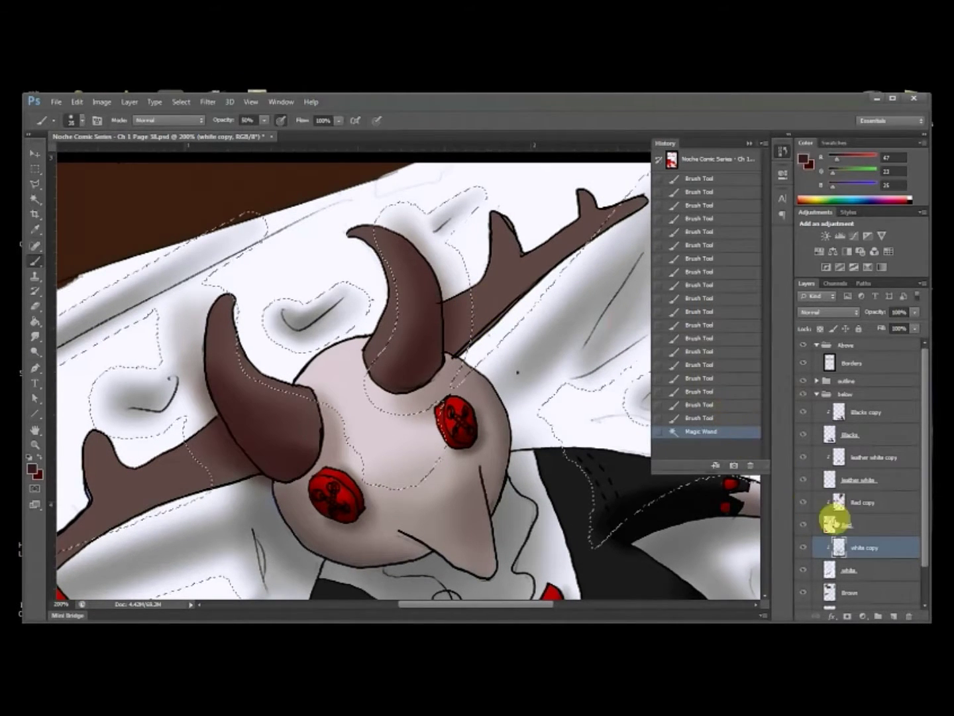
click(708, 417)
Step: Select the antlers and horns from the white layer with the Magic Wand, and make the white copy layer active for brushing
click(854, 569)
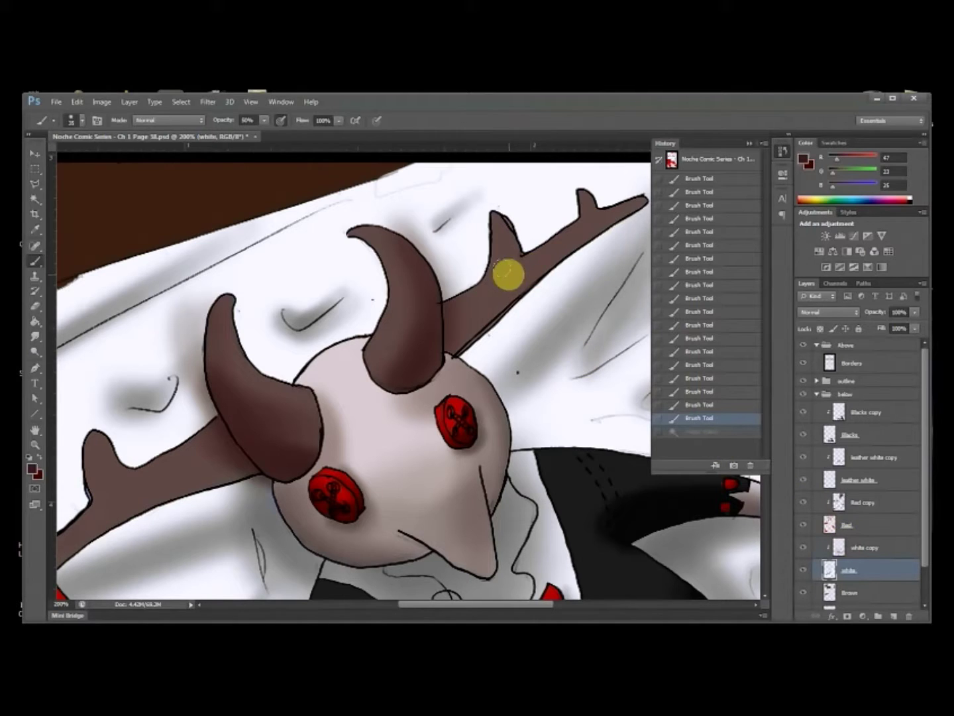
key(w)
click(504, 282)
shift+click(254, 424)
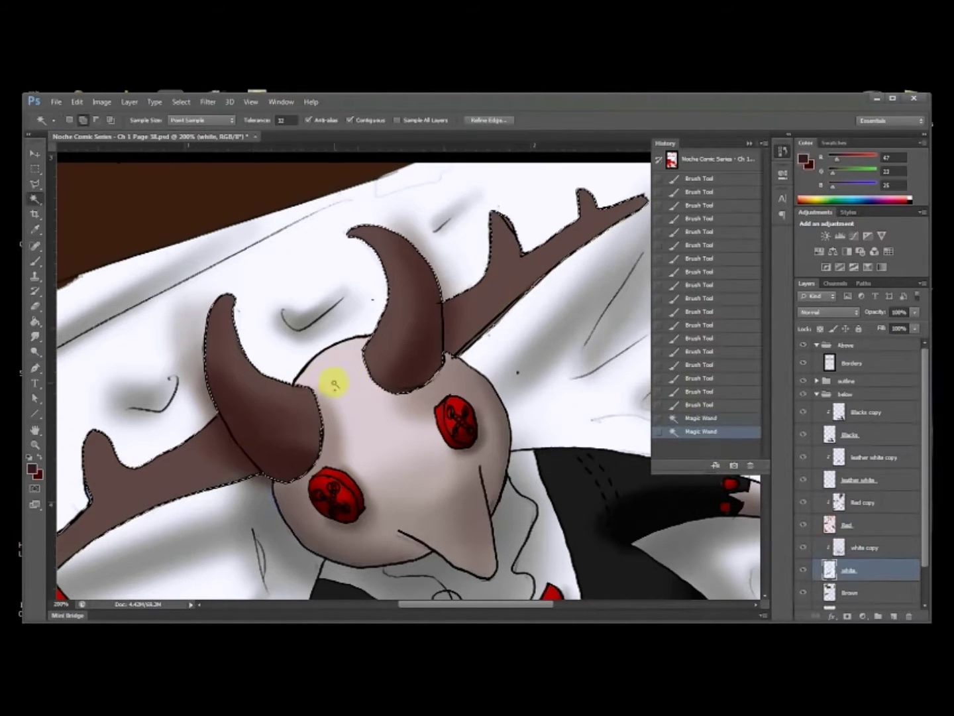
click(858, 546)
key(b)
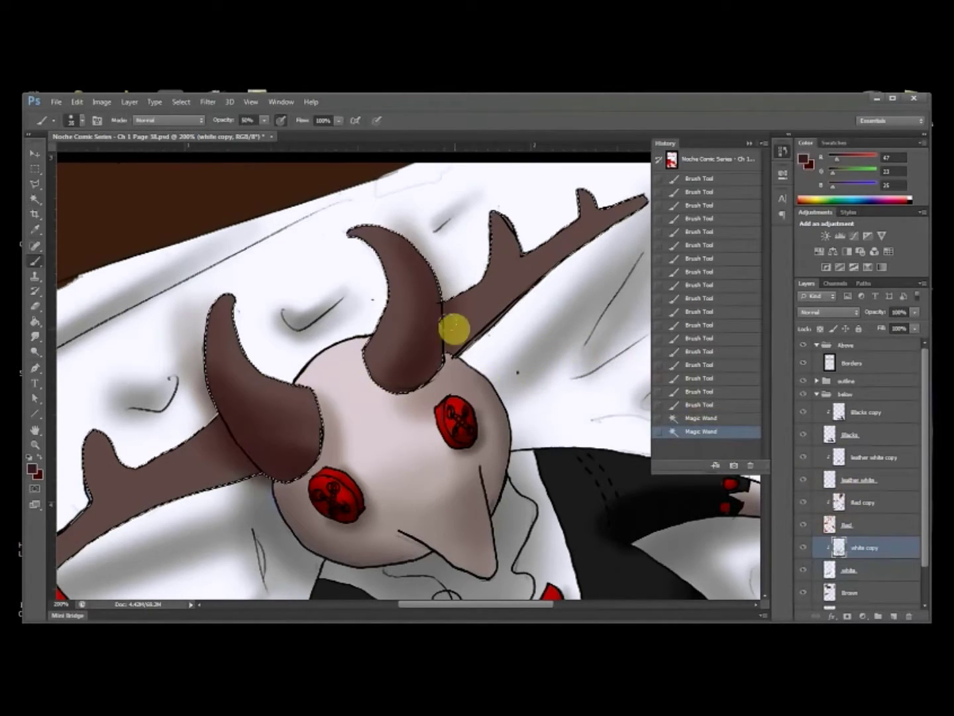
Step: Shade the upper antler's base, prongs and underside and its neighbouring horn with dark brown inside the selection
drag(453, 355, 534, 288)
mouse_move(468, 321)
mouse_down()
mouse_move(599, 248)
mouse_move(462, 334)
mouse_up()
drag(463, 334, 517, 218)
mouse_move(515, 265)
mouse_down()
mouse_move(501, 203)
mouse_move(516, 249)
mouse_up()
drag(572, 199, 590, 203)
drag(573, 261, 454, 323)
mouse_move(398, 352)
mouse_down()
mouse_move(431, 321)
mouse_move(417, 289)
mouse_up()
Step: Shade the lower horn and the antler behind it with dark brown, and remove the selection
drag(220, 372, 232, 411)
mouse_move(232, 411)
mouse_down()
mouse_move(243, 445)
mouse_move(289, 466)
mouse_up()
mouse_move(290, 465)
mouse_down()
mouse_move(223, 425)
mouse_move(259, 444)
mouse_up()
mouse_move(260, 444)
mouse_down()
mouse_move(305, 467)
mouse_move(472, 398)
mouse_move(271, 448)
mouse_move(396, 384)
mouse_move(213, 363)
mouse_move(342, 346)
mouse_move(271, 395)
mouse_move(255, 353)
mouse_up()
drag(187, 449, 213, 421)
click(934, 327)
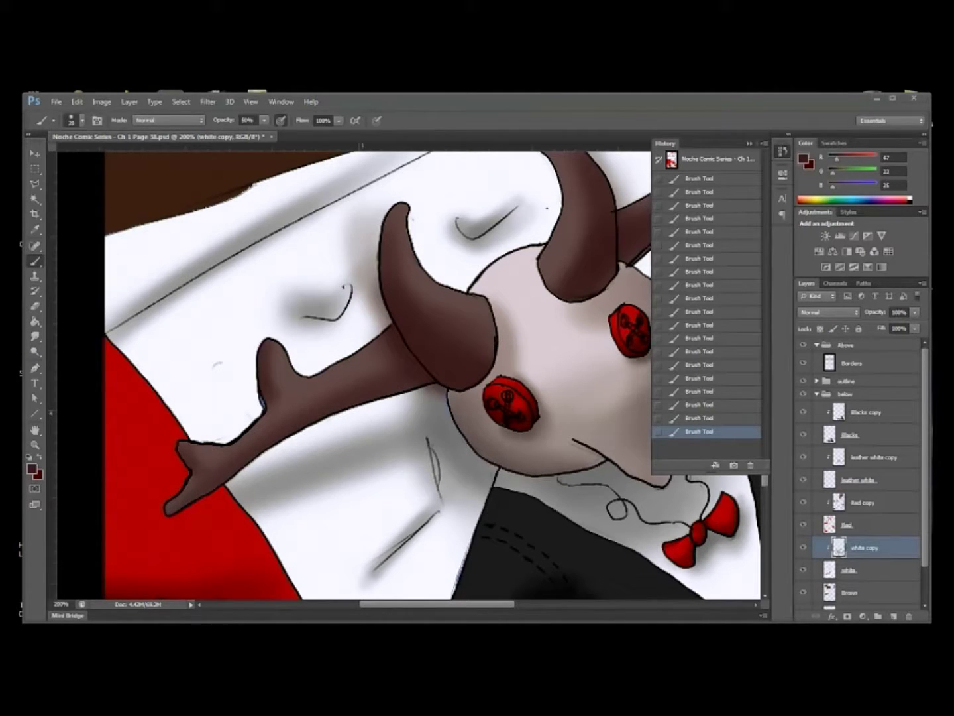
click(464, 366)
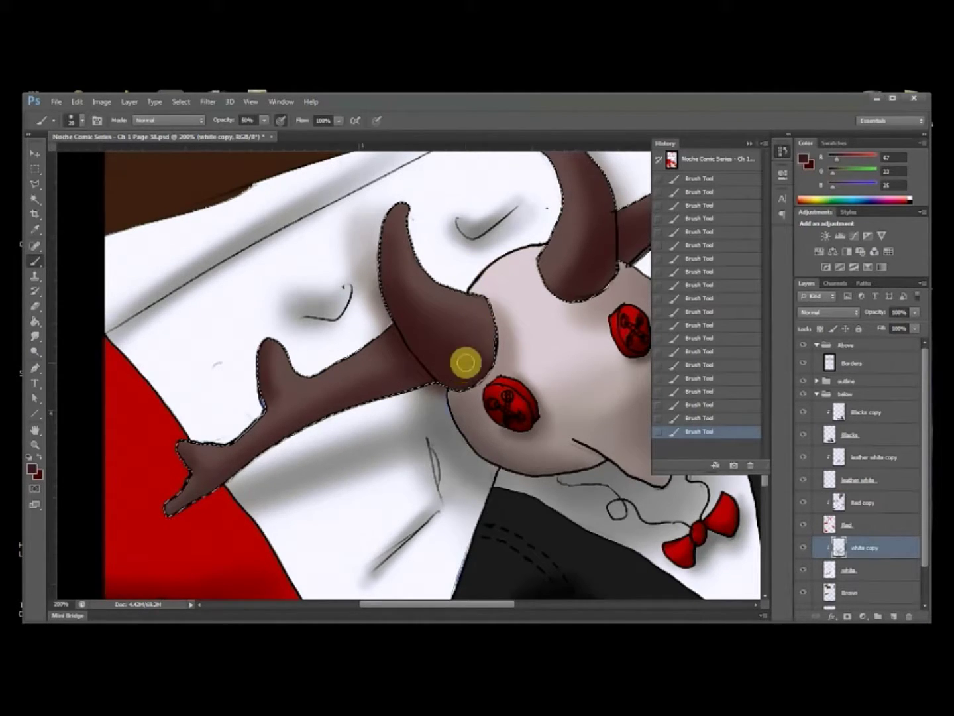
drag(480, 401, 428, 458)
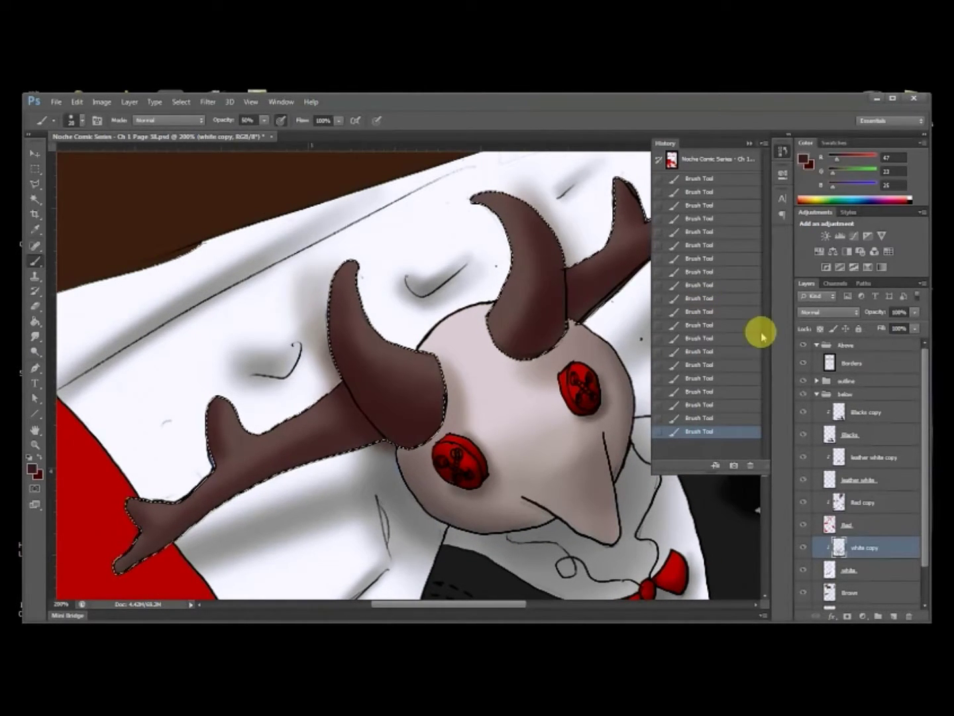
key(m)
click(246, 399)
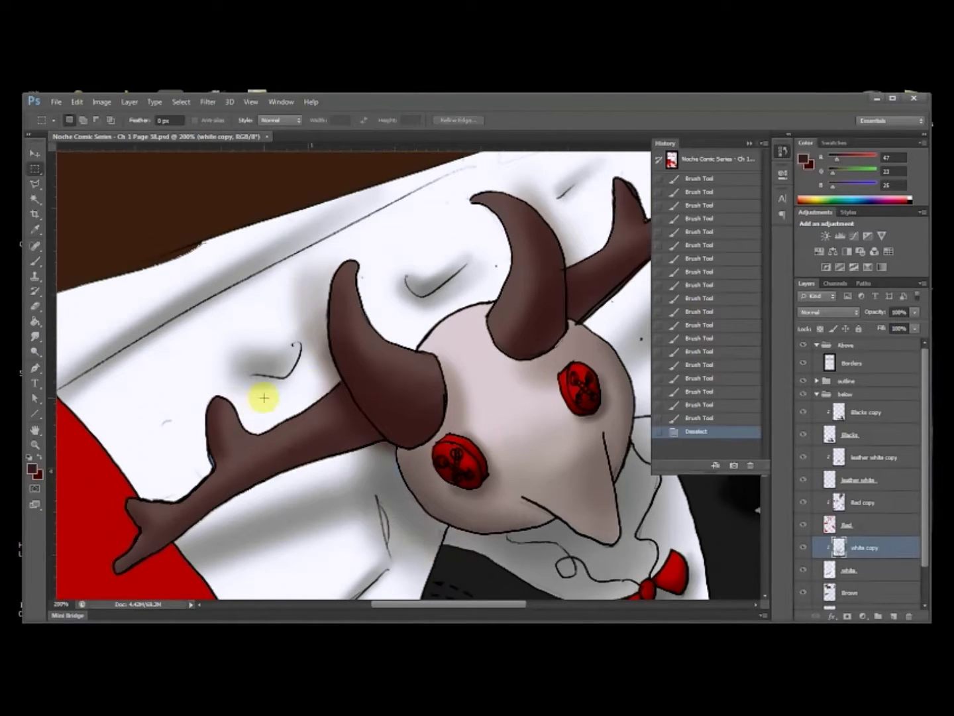
key(ctrl+0)
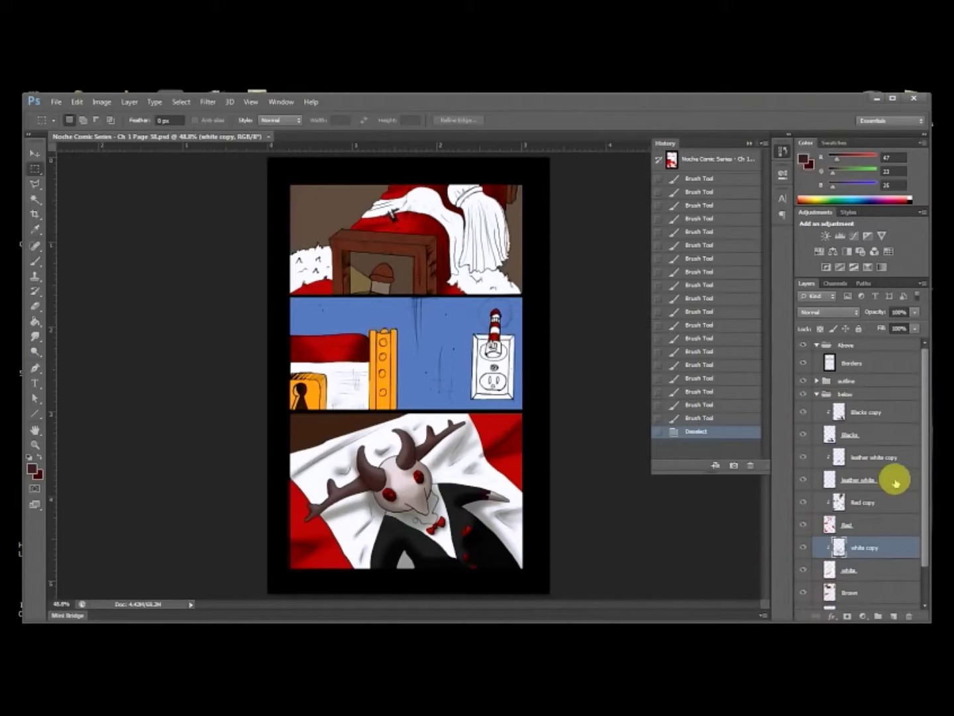
mouse_move(931, 495)
mouse_down()
mouse_move(924, 522)
mouse_move(935, 517)
mouse_up()
drag(931, 517, 931, 546)
shift+click(852, 486)
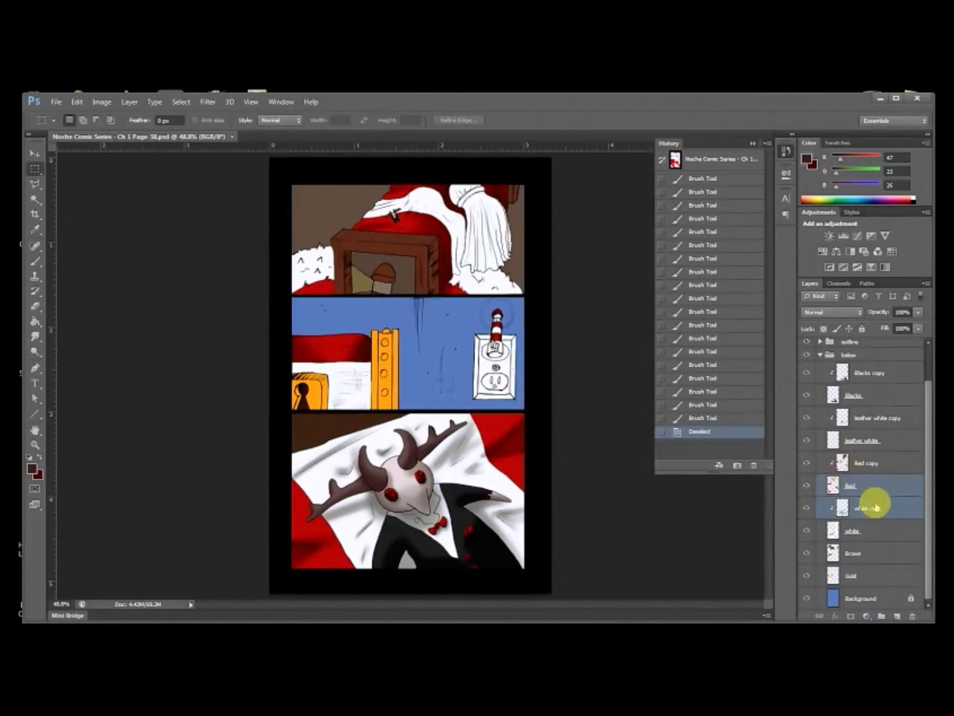
right_click(870, 553)
click(909, 146)
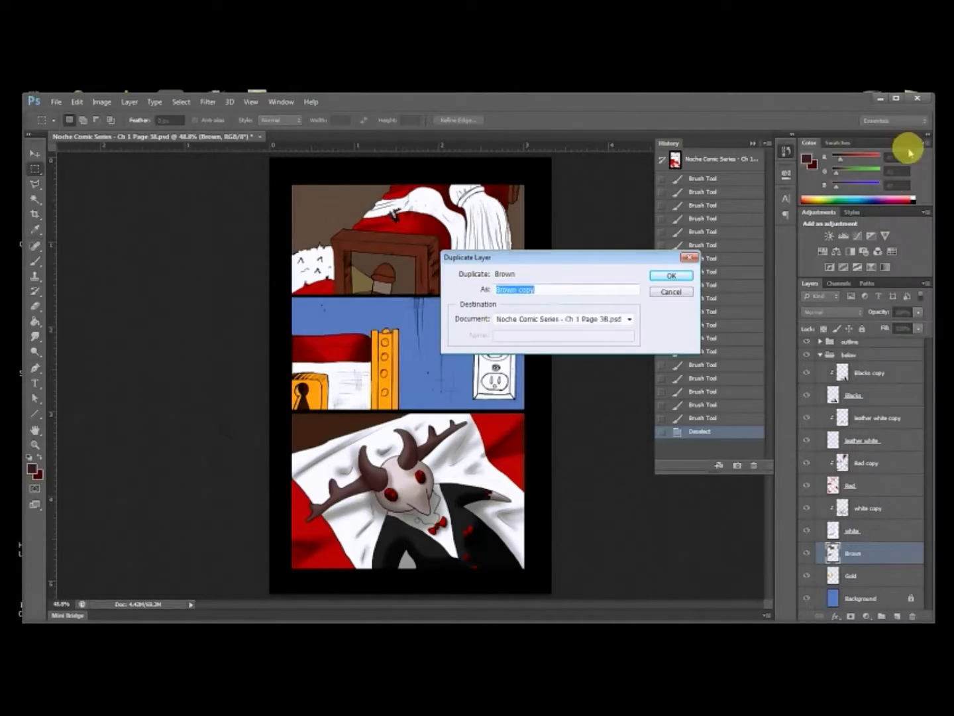
click(681, 293)
click(897, 509)
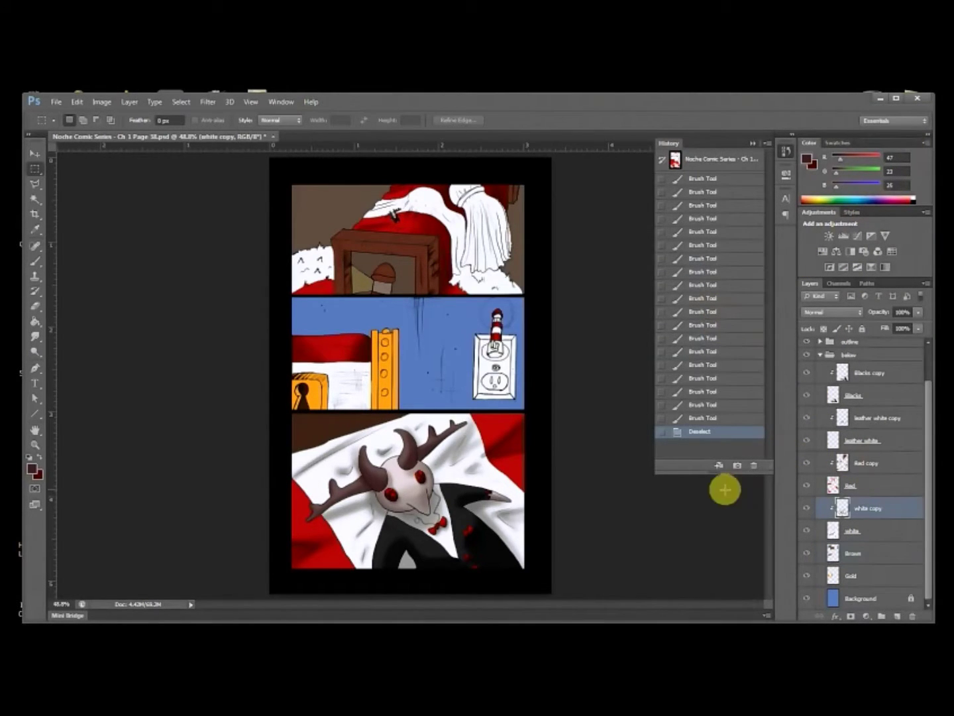
key(ctrl+plus)
key(ctrl+plus)
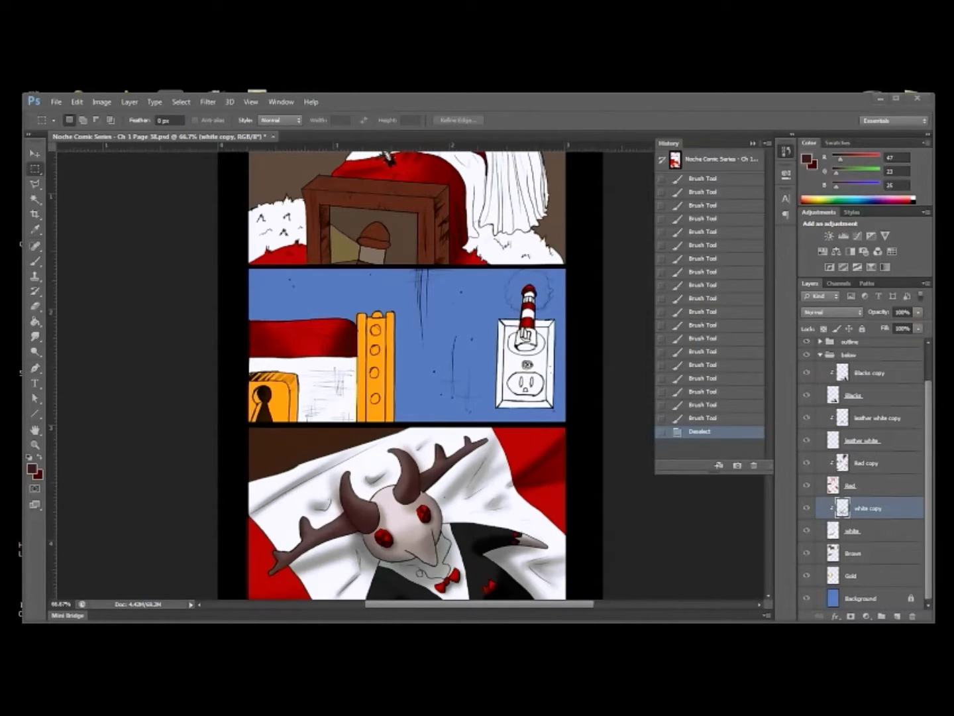
key(alt+Tab)
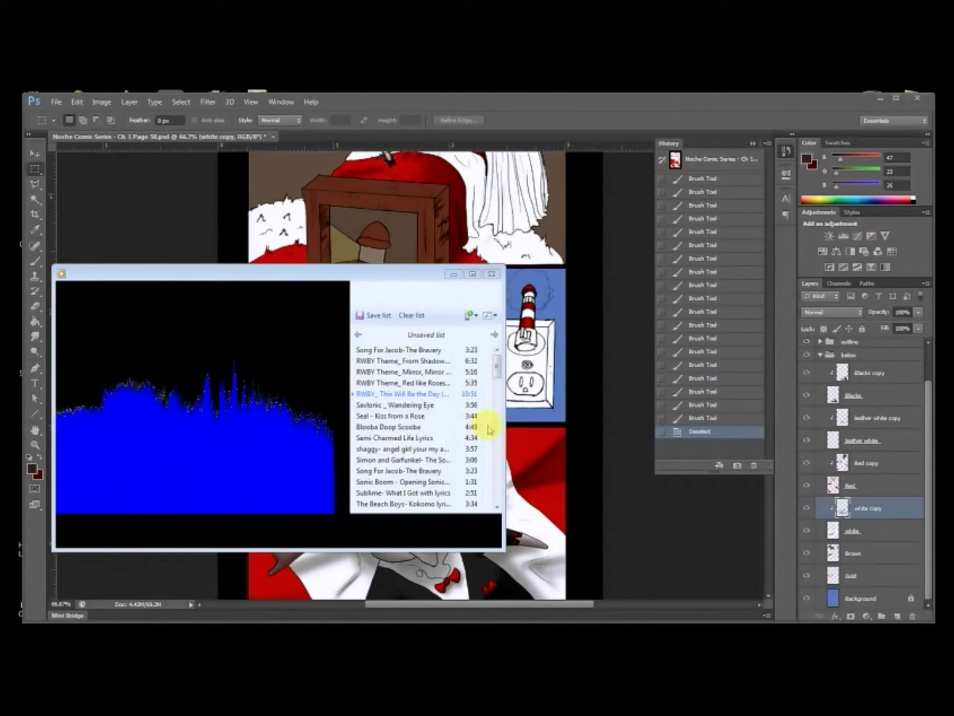
click(454, 273)
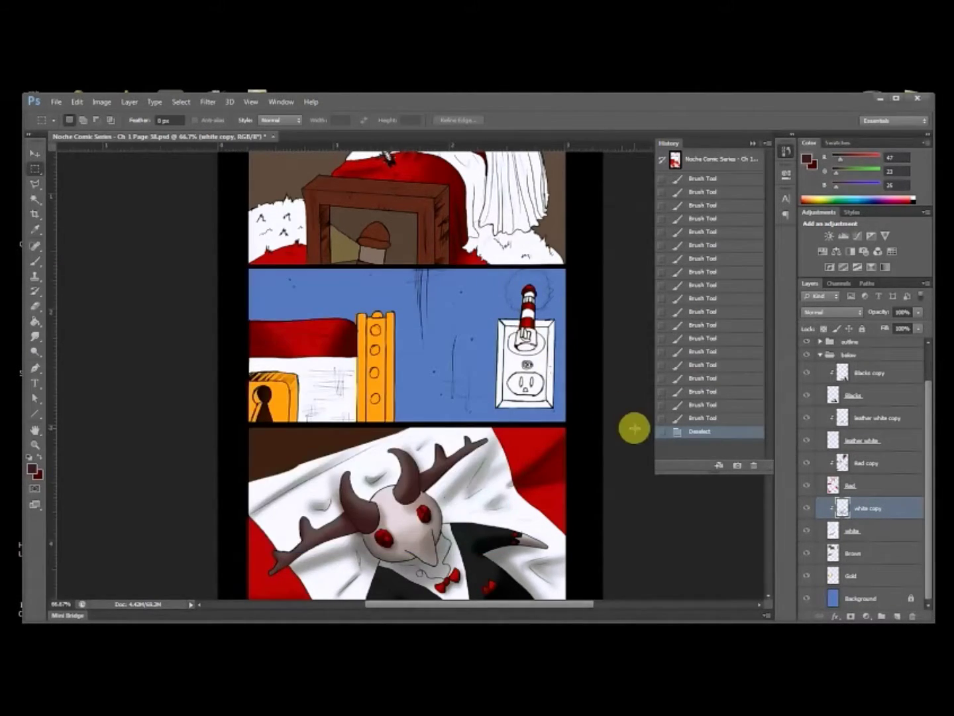
Step: Set the foreground colour to grey, RGB 86, 86, 86, for shading the middle panel's whites
key(ctrl+plus)
drag(485, 404, 503, 451)
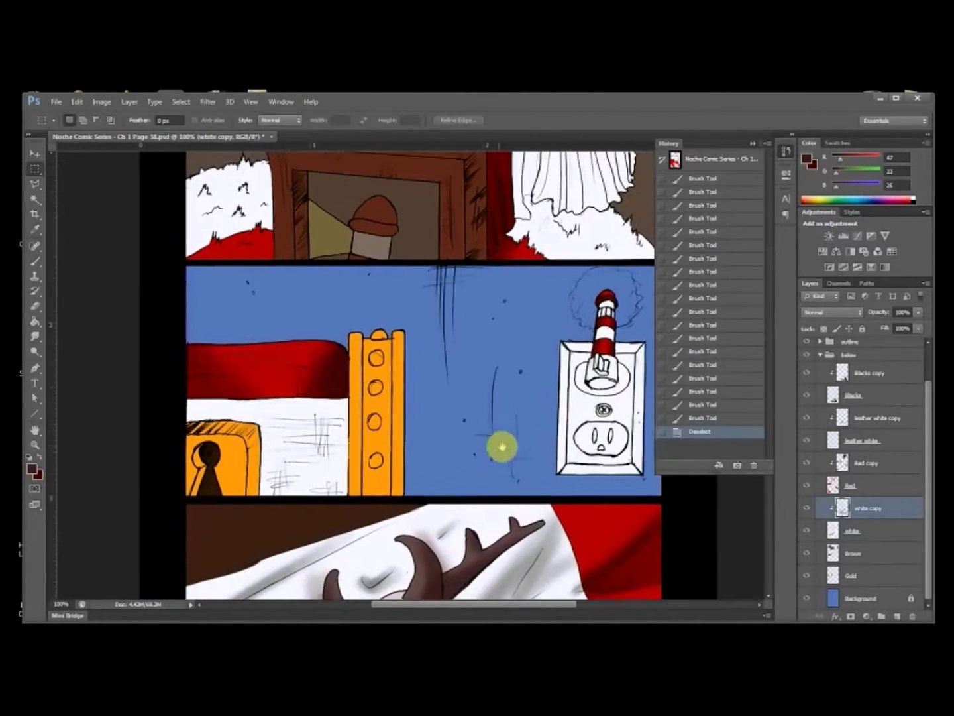
click(806, 159)
drag(648, 337, 606, 363)
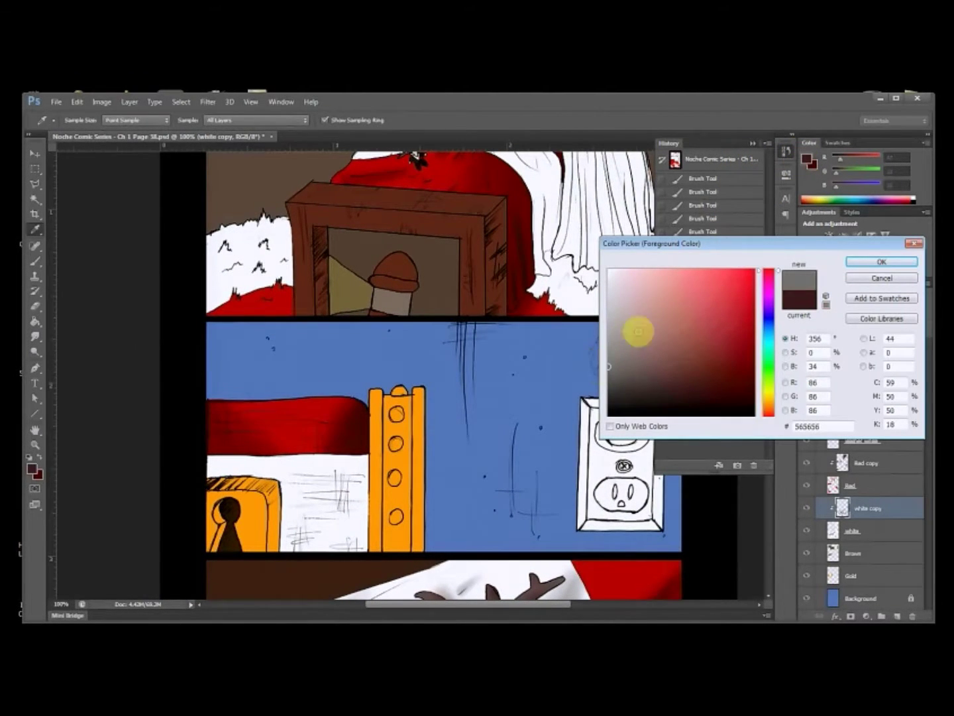
click(872, 265)
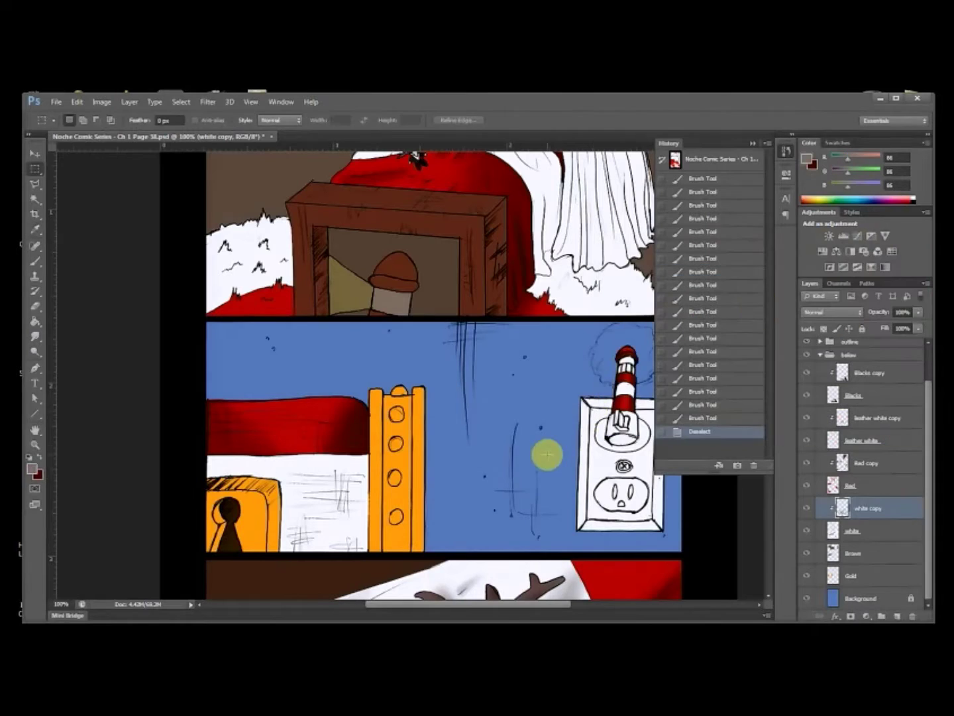
Step: Shade the white bedding beside the gold bedpost in the middle panel, redoing the last strokes with a larger brush
mouse_move(383, 588)
mouse_down()
mouse_move(353, 447)
mouse_move(337, 480)
mouse_move(337, 580)
mouse_move(343, 434)
mouse_up()
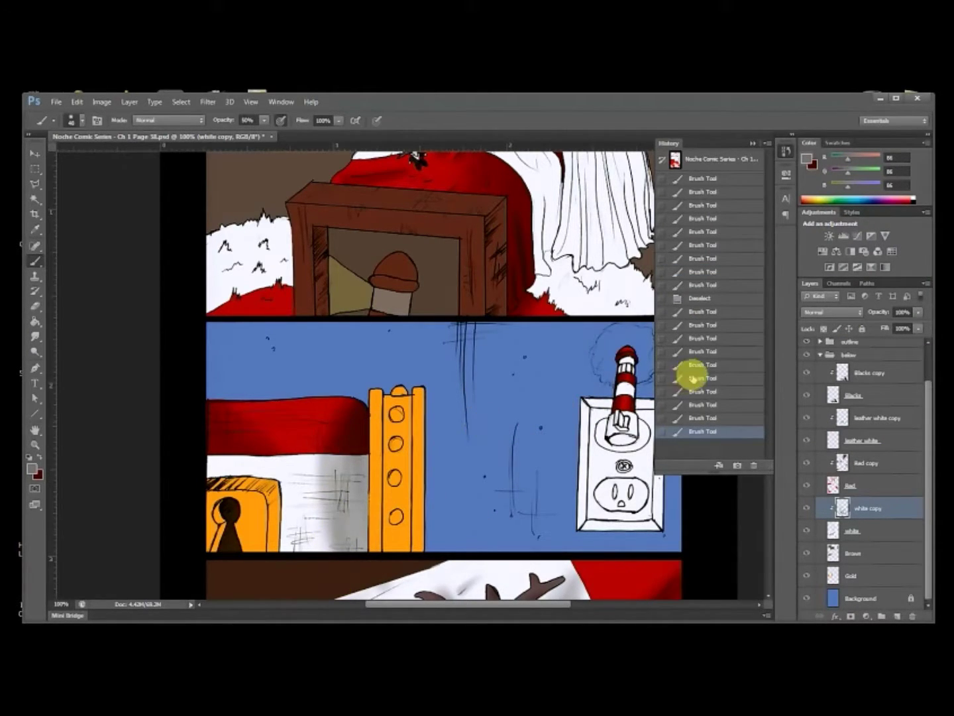
click(700, 404)
click(737, 391)
key(bracketright)
mouse_move(331, 447)
mouse_down()
mouse_move(322, 586)
mouse_move(358, 464)
mouse_move(369, 549)
mouse_move(343, 557)
mouse_up()
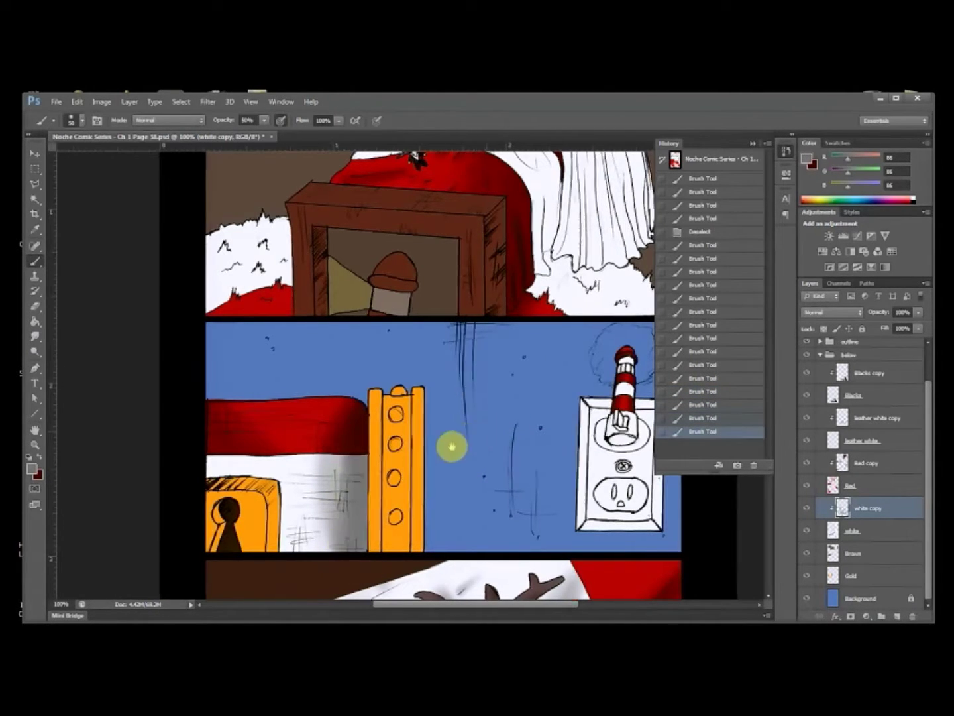
Step: Add a new clipped layer directly above the white layer, beneath its shading copy, for the bottom panel
drag(597, 398, 533, 431)
mouse_move(504, 372)
mouse_down()
mouse_move(513, 528)
mouse_move(480, 328)
mouse_move(454, 378)
mouse_move(445, 463)
mouse_move(498, 265)
mouse_up()
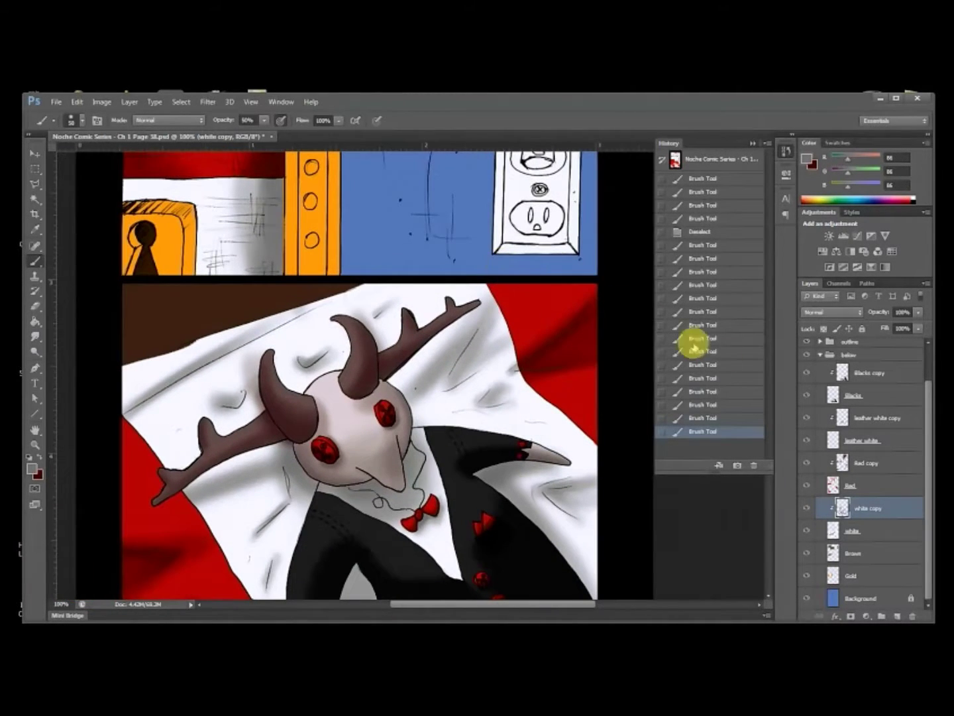
click(866, 534)
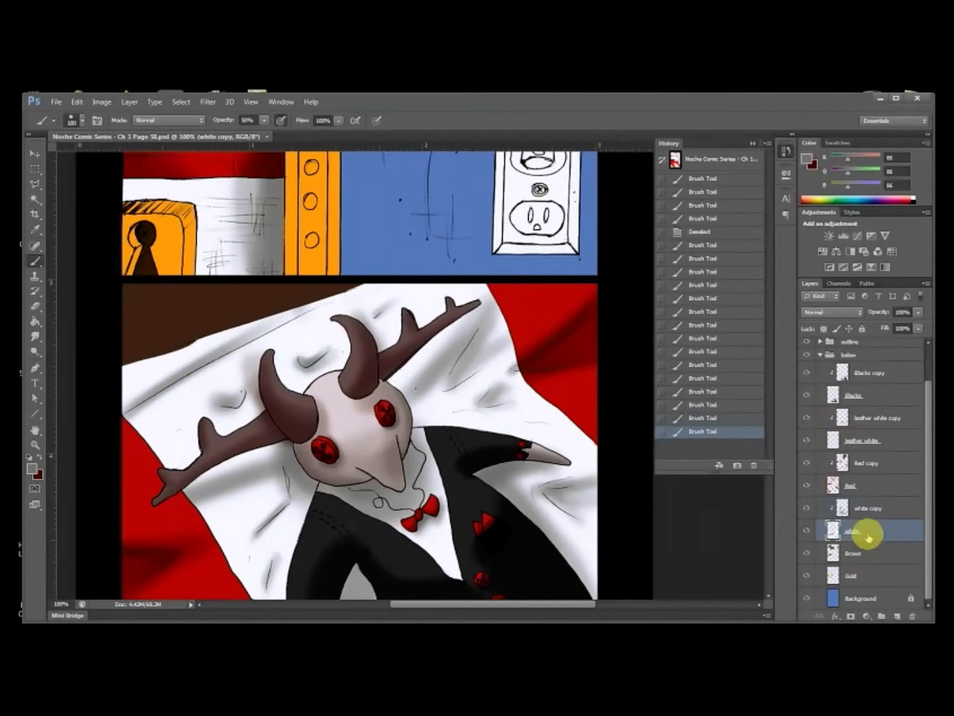
click(898, 615)
drag(621, 524, 586, 446)
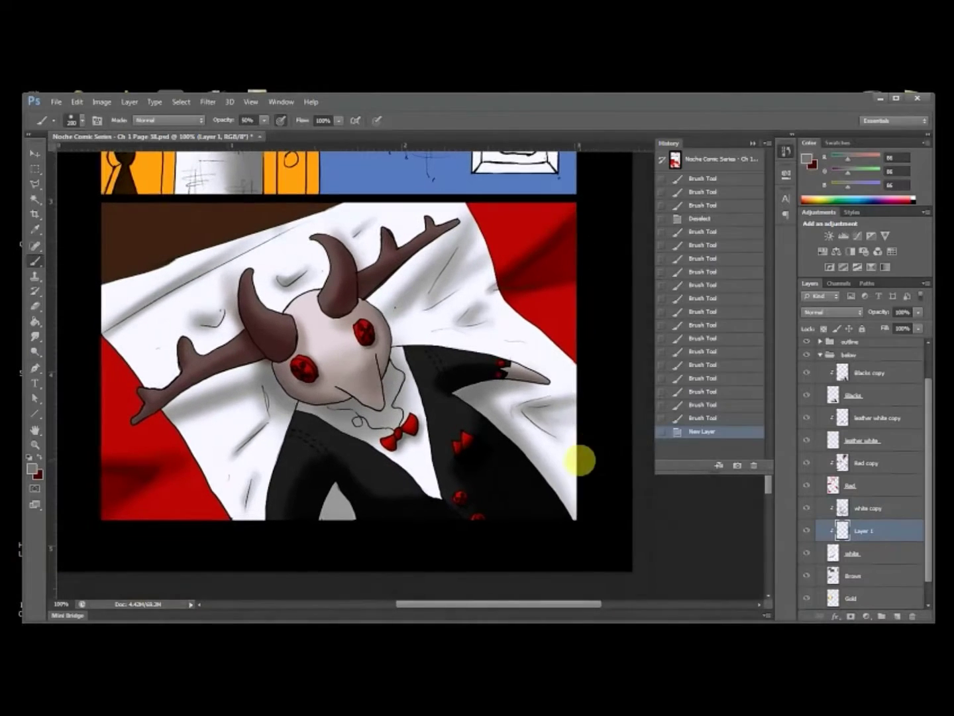
Step: Shade the lower part of the bottom panel's white sheets and shirt with broad grey strokes on the new clipped layer
key(])
key(])
key(])
key(])
mouse_move(297, 504)
mouse_down()
mouse_move(435, 358)
mouse_move(227, 553)
mouse_up()
mouse_move(344, 401)
mouse_down()
mouse_move(358, 488)
mouse_move(362, 341)
mouse_move(487, 559)
mouse_move(390, 505)
mouse_move(494, 488)
mouse_move(331, 387)
mouse_up()
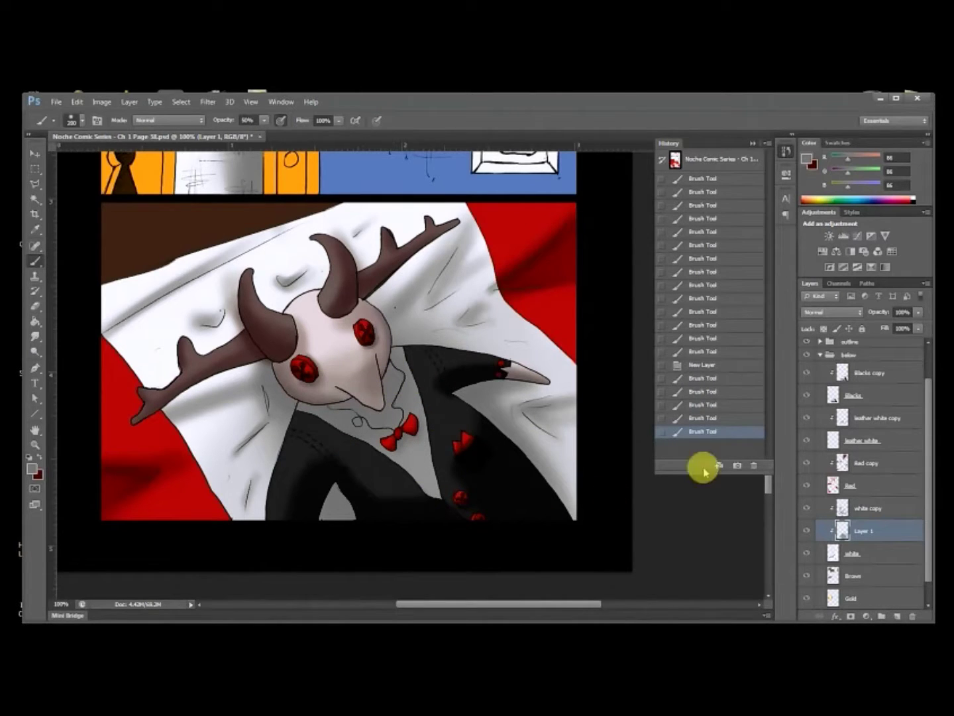
Step: Move the new shading layer above the white copy layer, and set it to Multiply blending at 53% opacity
drag(871, 530, 869, 498)
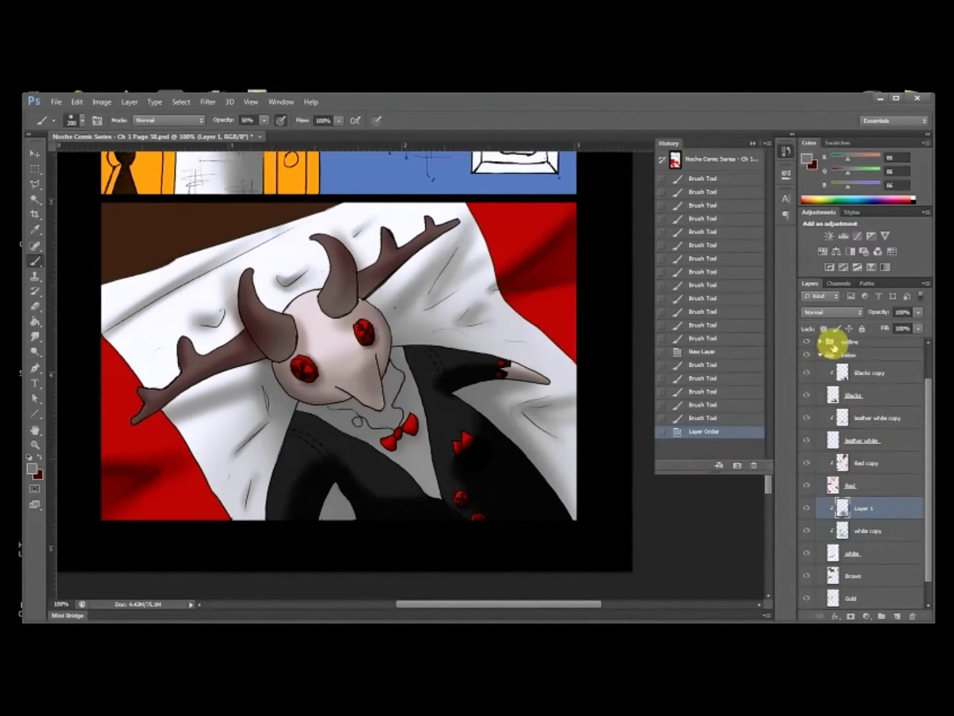
click(832, 313)
click(822, 365)
click(918, 313)
click(874, 326)
drag(886, 326, 890, 328)
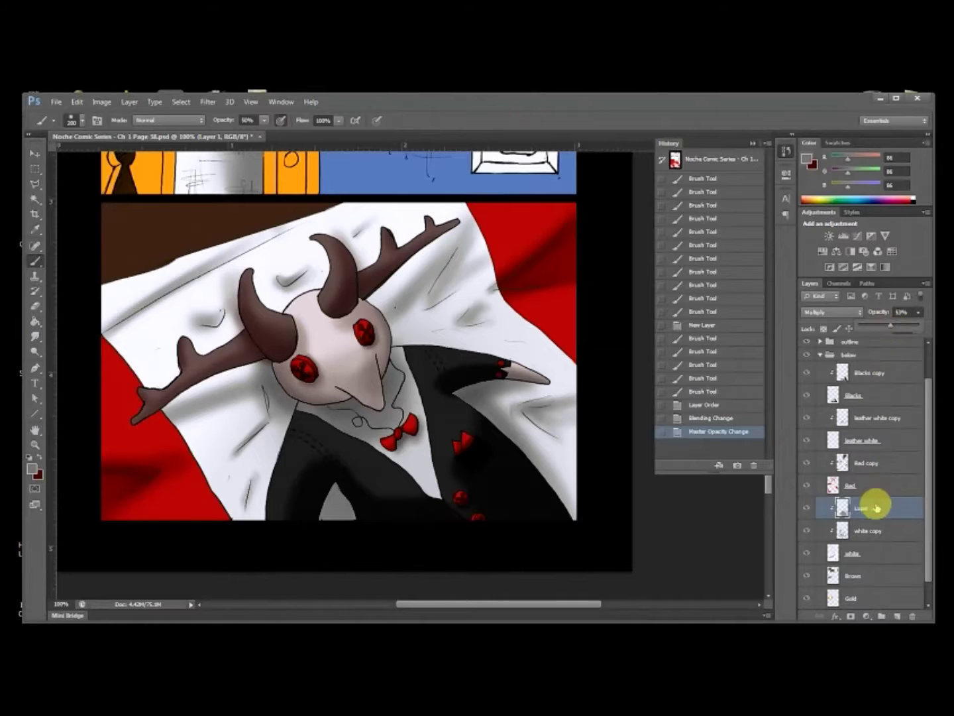
Step: On the white copy layer, deepen the grey shading of the white bedding beside the gold bedpost in the middle panel
click(865, 531)
drag(466, 323, 582, 455)
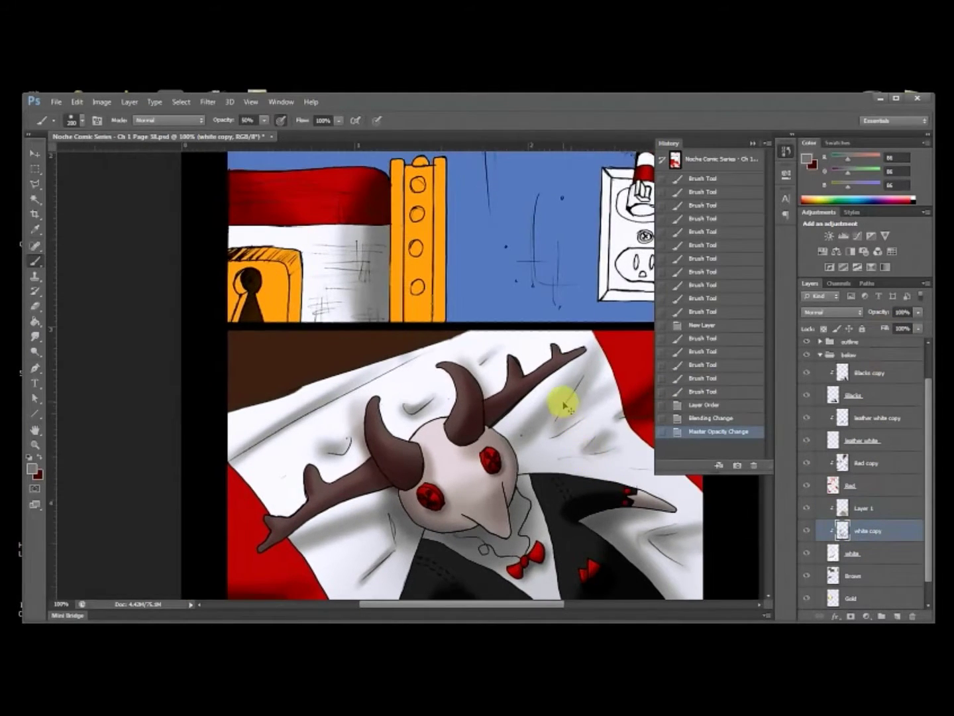
drag(467, 298, 398, 420)
drag(291, 365, 269, 377)
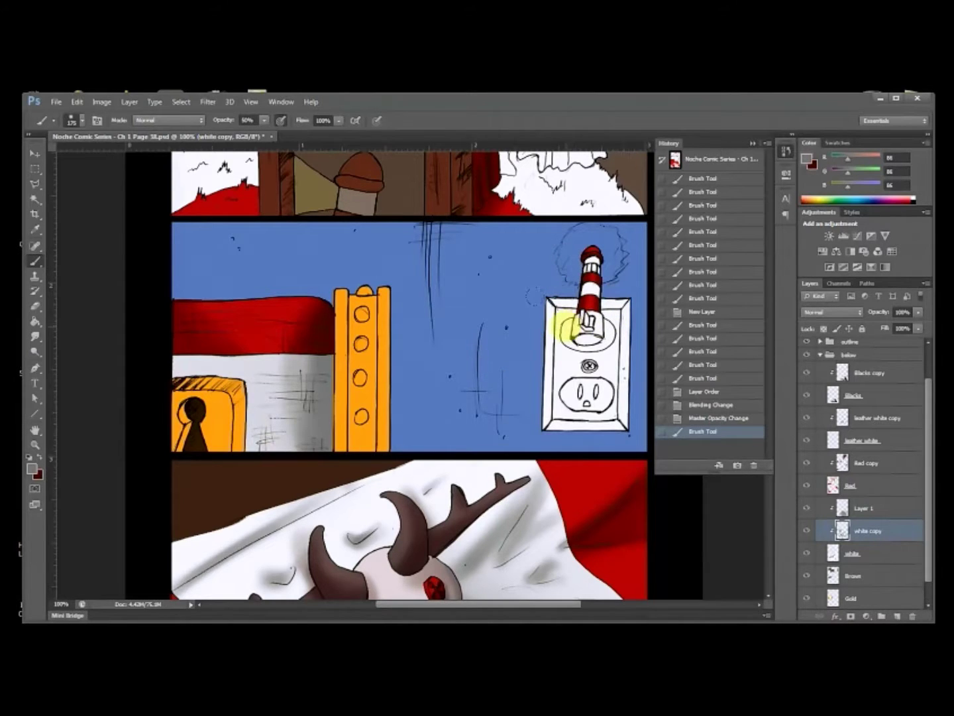
Step: Shade the lighthouse night light's plug base and the nearby outlet edge in grey with a smaller brush
drag(573, 329, 596, 341)
key([)
drag(576, 336, 594, 339)
mouse_move(577, 331)
mouse_down()
mouse_move(582, 320)
mouse_move(590, 326)
mouse_up()
drag(586, 319, 586, 315)
mouse_move(586, 315)
mouse_down()
mouse_move(570, 331)
mouse_move(551, 317)
mouse_move(549, 412)
mouse_up()
Step: Shade the outlet plate's bevelled sides and face and the lighthouse's white bands in grey, and save the file
key(bracketright)
drag(552, 299, 550, 424)
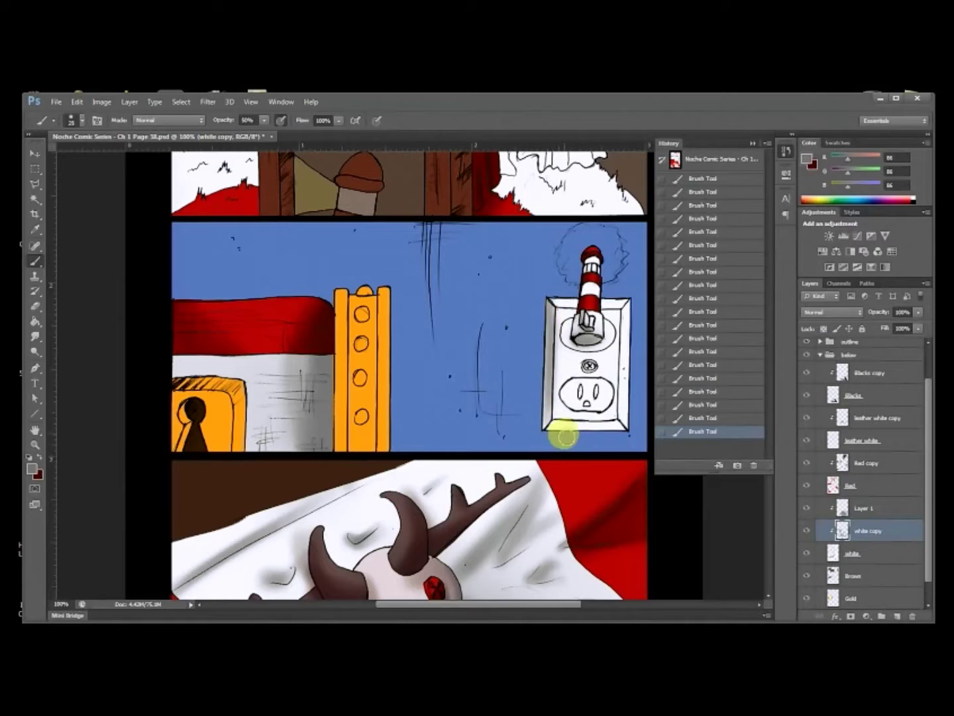
drag(620, 343, 626, 434)
drag(623, 321, 623, 415)
key(bracketright)
key(bracketright)
key(bracketright)
mouse_move(550, 307)
mouse_down()
mouse_move(600, 321)
mouse_move(584, 362)
mouse_move(615, 400)
mouse_up()
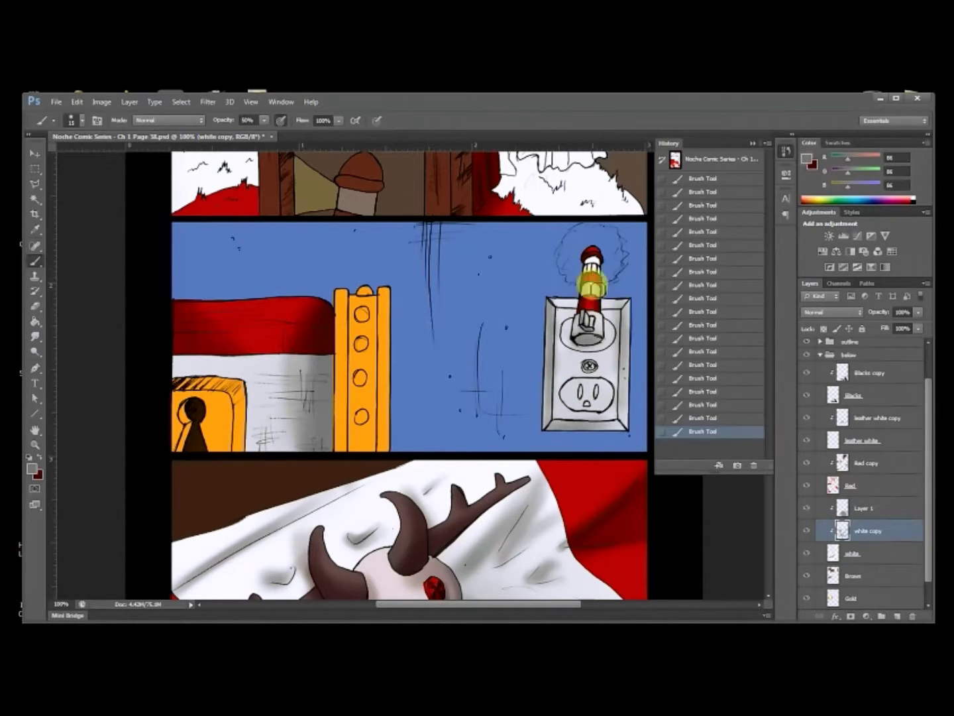
drag(526, 253, 504, 400)
drag(427, 351, 465, 400)
key(ctrl+s)
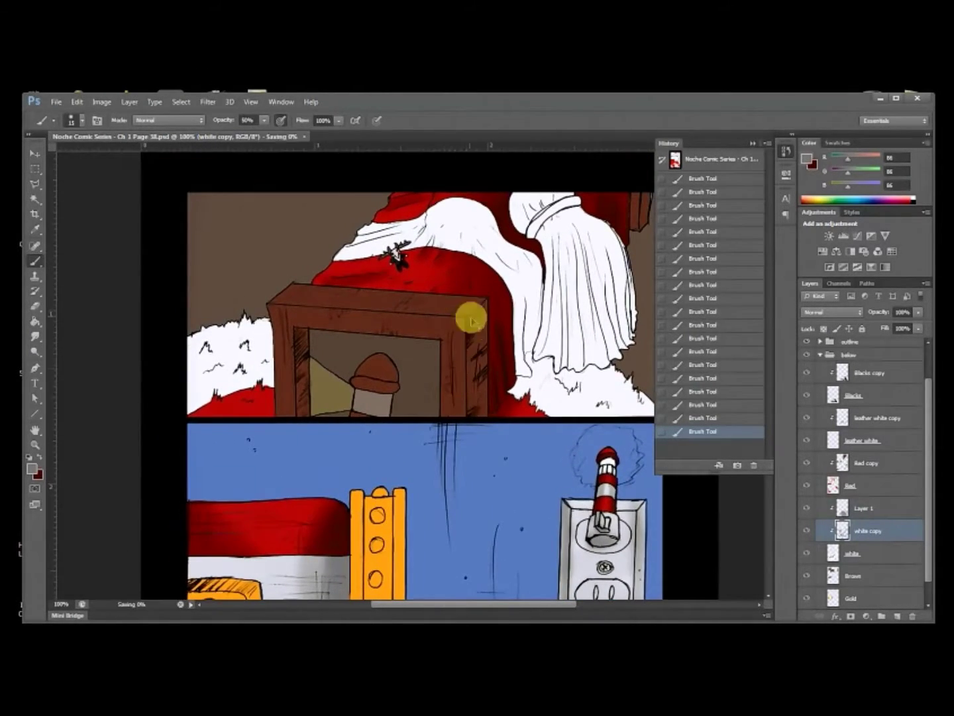
Step: On the Multiply shading layer, brush grey over the top panel's draped white sheet and the white fur beside the wooden frame
click(856, 508)
mouse_move(522, 388)
mouse_down()
mouse_move(559, 377)
mouse_move(558, 394)
mouse_move(628, 405)
mouse_move(567, 335)
mouse_move(592, 336)
mouse_move(600, 250)
mouse_move(554, 186)
mouse_move(644, 326)
mouse_move(541, 260)
mouse_up()
drag(462, 238, 486, 237)
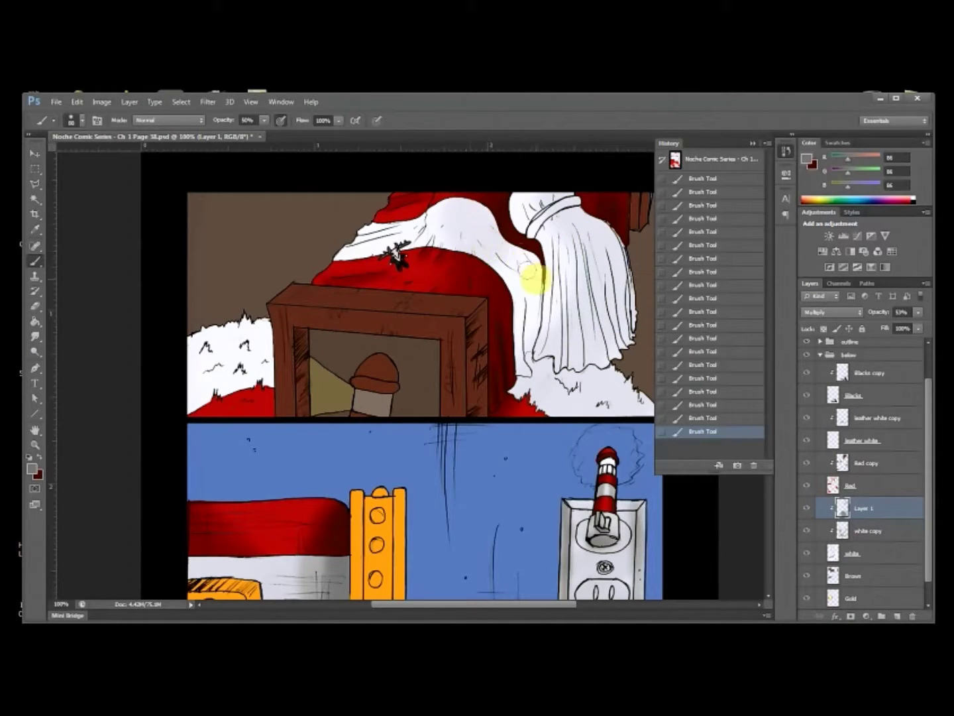
drag(535, 277, 522, 373)
drag(271, 376, 190, 425)
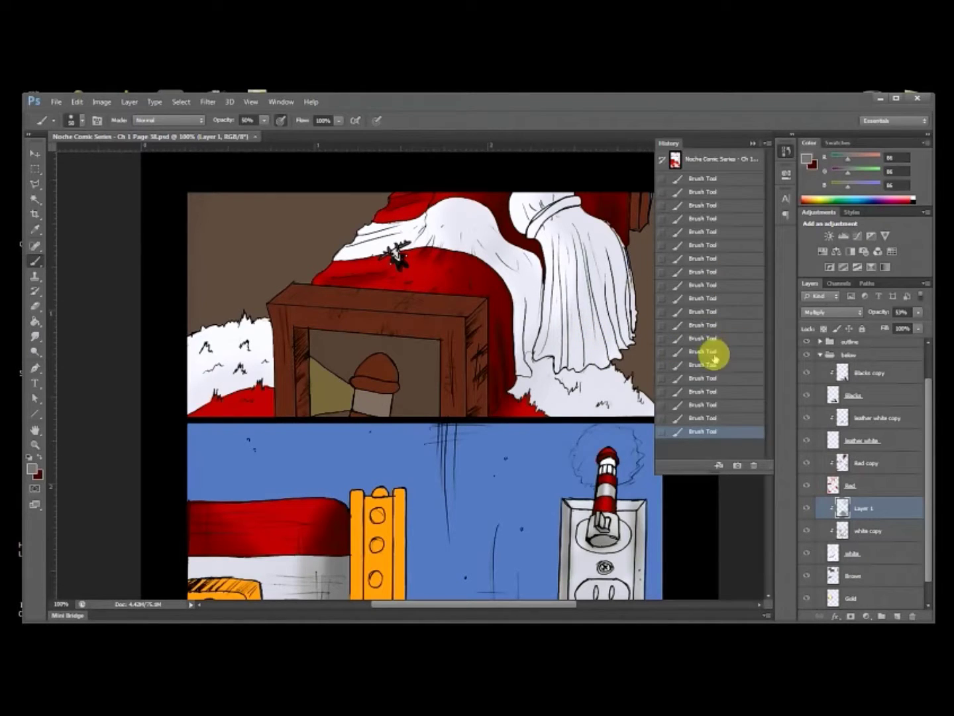
Step: On the white copy layer, shade the top panel's draped sheet, hanging curtain and fur below it grey, raising brush opacity to 100%
click(868, 531)
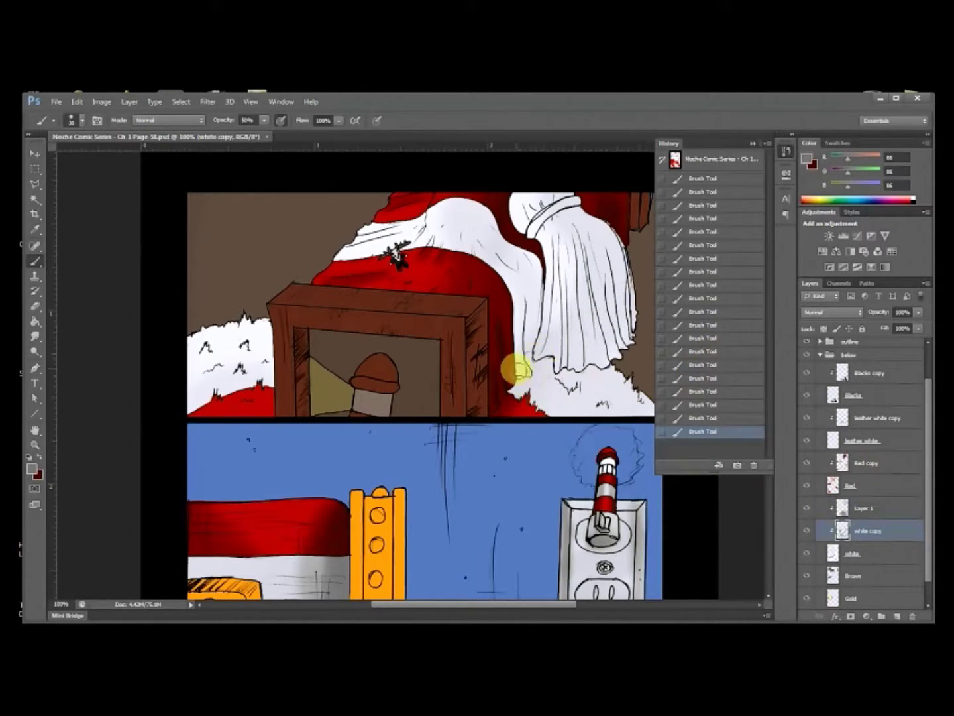
mouse_move(533, 342)
mouse_down()
mouse_move(510, 354)
mouse_move(545, 277)
mouse_move(511, 302)
mouse_move(499, 242)
mouse_move(475, 251)
mouse_move(487, 200)
mouse_move(462, 260)
mouse_move(459, 205)
mouse_move(499, 208)
mouse_move(489, 259)
mouse_move(514, 236)
mouse_move(509, 275)
mouse_move(537, 245)
mouse_move(518, 348)
mouse_up()
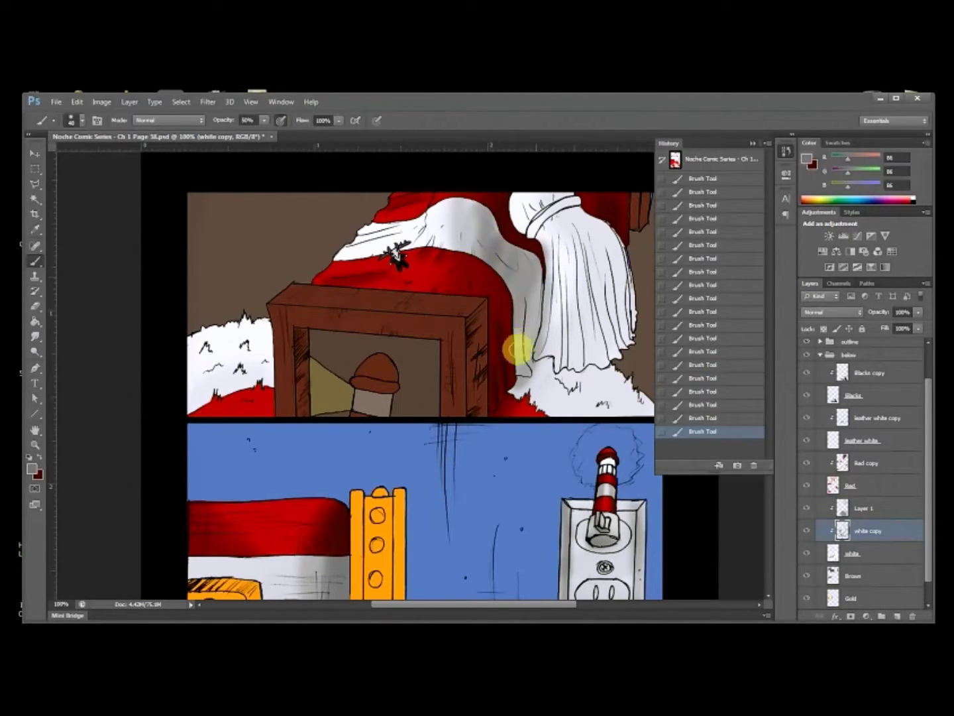
mouse_move(576, 342)
mouse_down()
mouse_move(557, 420)
mouse_move(614, 417)
mouse_move(571, 426)
mouse_move(537, 358)
mouse_move(550, 390)
mouse_move(580, 389)
mouse_move(522, 406)
mouse_move(646, 397)
mouse_move(619, 370)
mouse_move(532, 369)
mouse_move(517, 235)
mouse_move(493, 213)
mouse_move(570, 216)
mouse_move(639, 335)
mouse_move(612, 364)
mouse_move(617, 277)
mouse_move(557, 349)
mouse_move(580, 219)
mouse_move(558, 229)
mouse_move(544, 193)
mouse_up()
key(0)
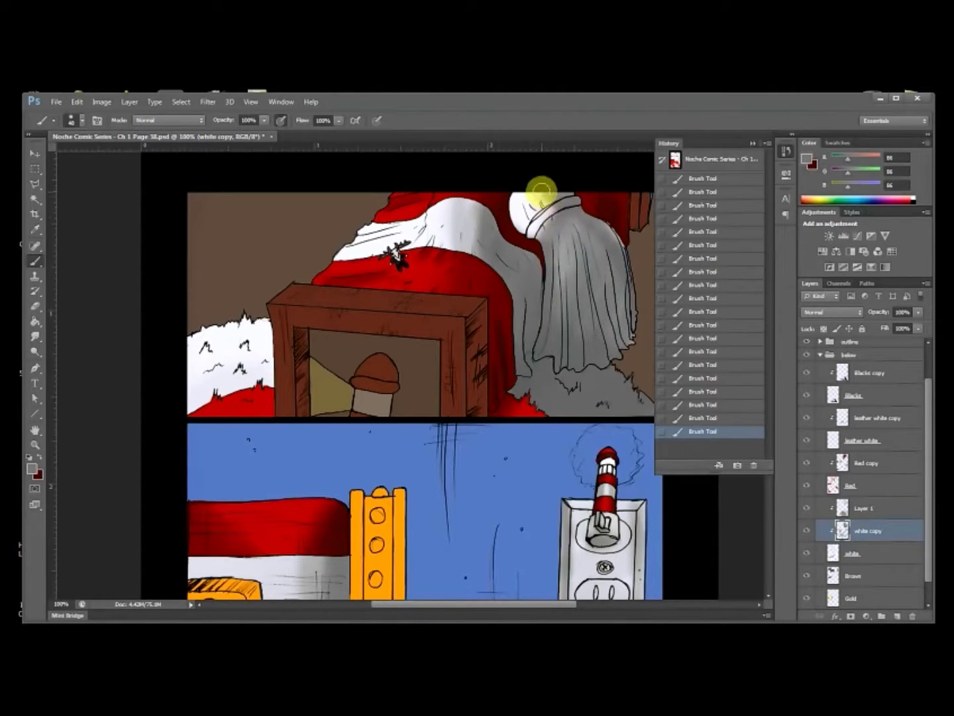
Step: Shade the hanging curtain's left and middle folds with dark grey, RGB 48, 48, 48, using a smaller brush
click(804, 158)
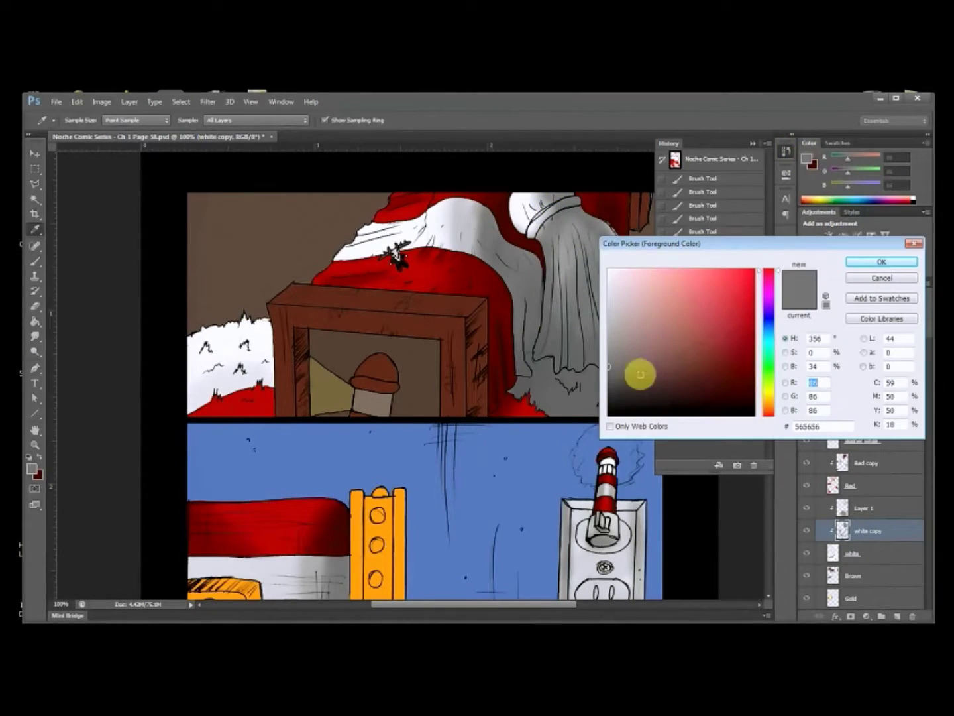
click(617, 392)
click(855, 268)
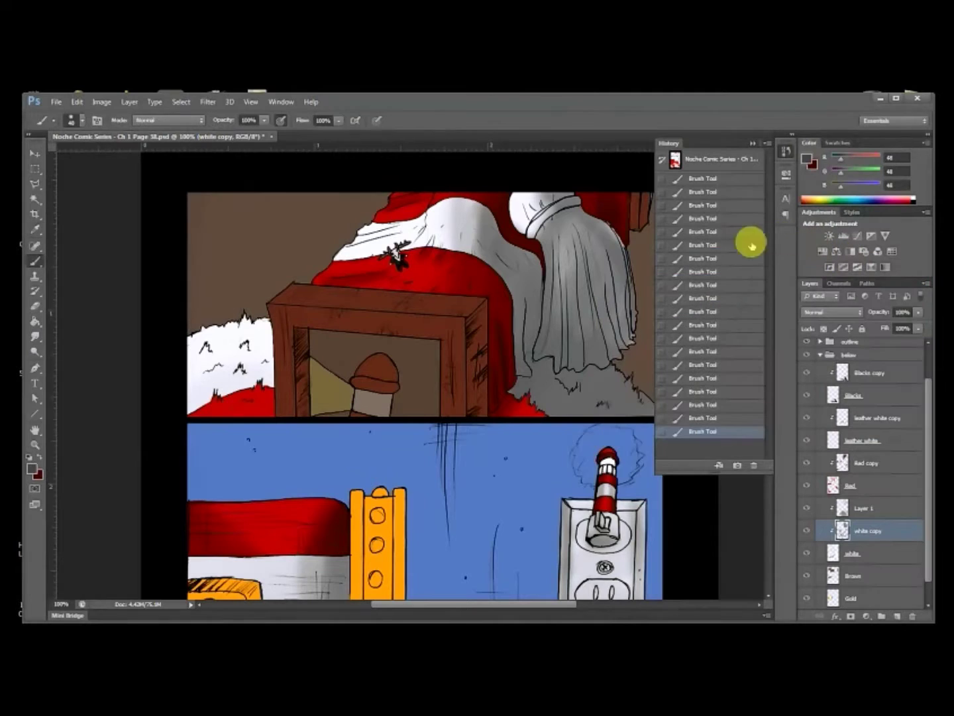
drag(597, 347, 398, 481)
key(ctrl+plus)
key(bracketleft)
key(bracketleft)
key(bracketleft)
mouse_move(417, 524)
mouse_down()
mouse_move(416, 383)
mouse_move(396, 514)
mouse_move(403, 519)
mouse_move(416, 351)
mouse_move(404, 536)
mouse_move(443, 449)
mouse_move(443, 533)
mouse_move(435, 339)
mouse_move(430, 559)
mouse_up()
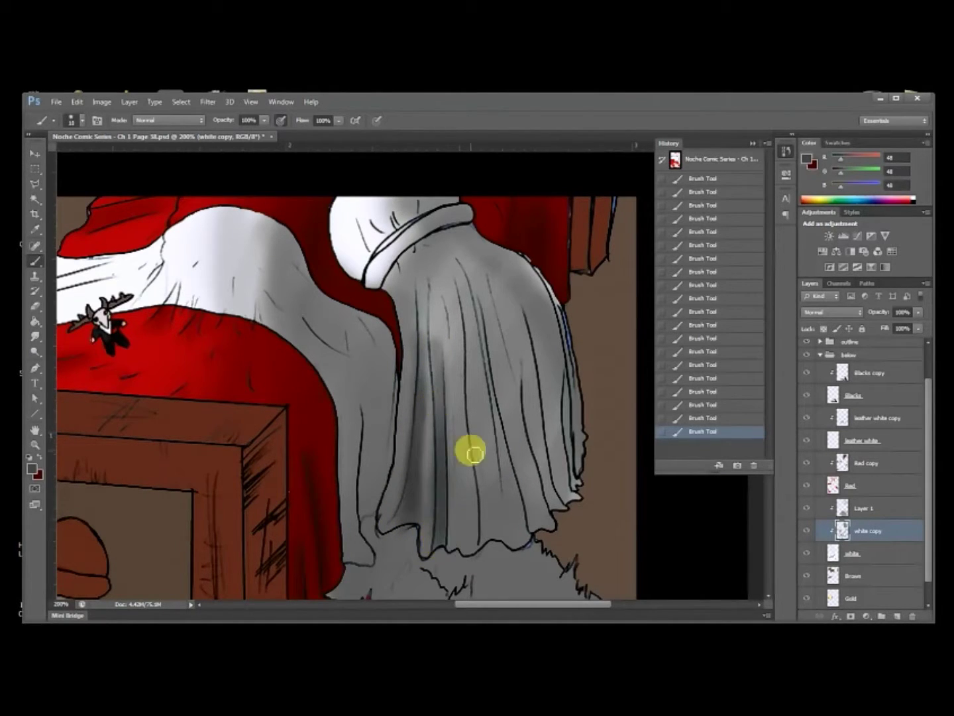
mouse_move(487, 534)
mouse_down()
mouse_move(462, 338)
mouse_move(485, 503)
mouse_move(470, 358)
mouse_move(521, 462)
mouse_move(496, 360)
mouse_move(533, 520)
mouse_move(505, 395)
mouse_move(491, 525)
mouse_up()
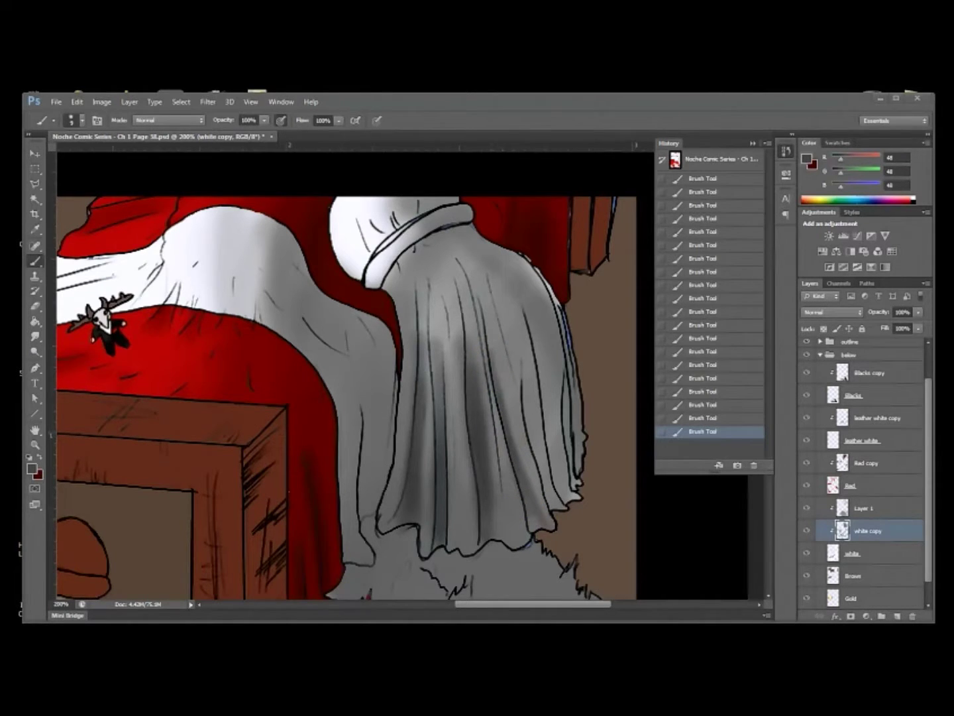
key(alt+Tab)
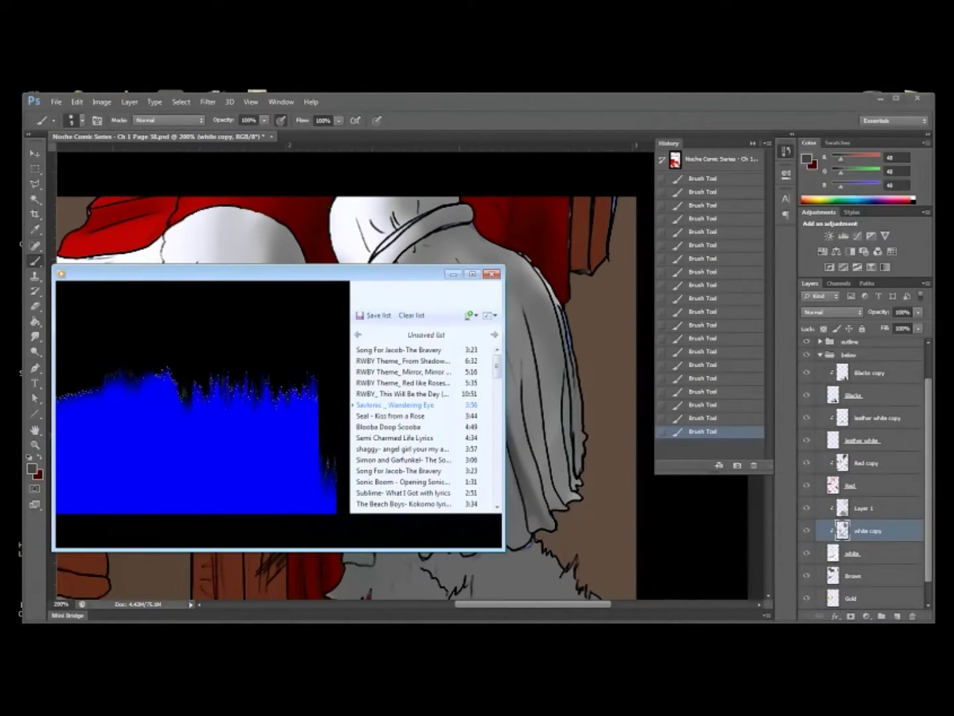
key(alt+Tab)
Step: Shade the curtain's right-hand folds and the area beneath its gathered band in dark grey
mouse_move(547, 450)
mouse_down()
mouse_move(558, 498)
mouse_move(529, 294)
mouse_move(571, 458)
mouse_move(567, 390)
mouse_up()
drag(391, 288, 431, 236)
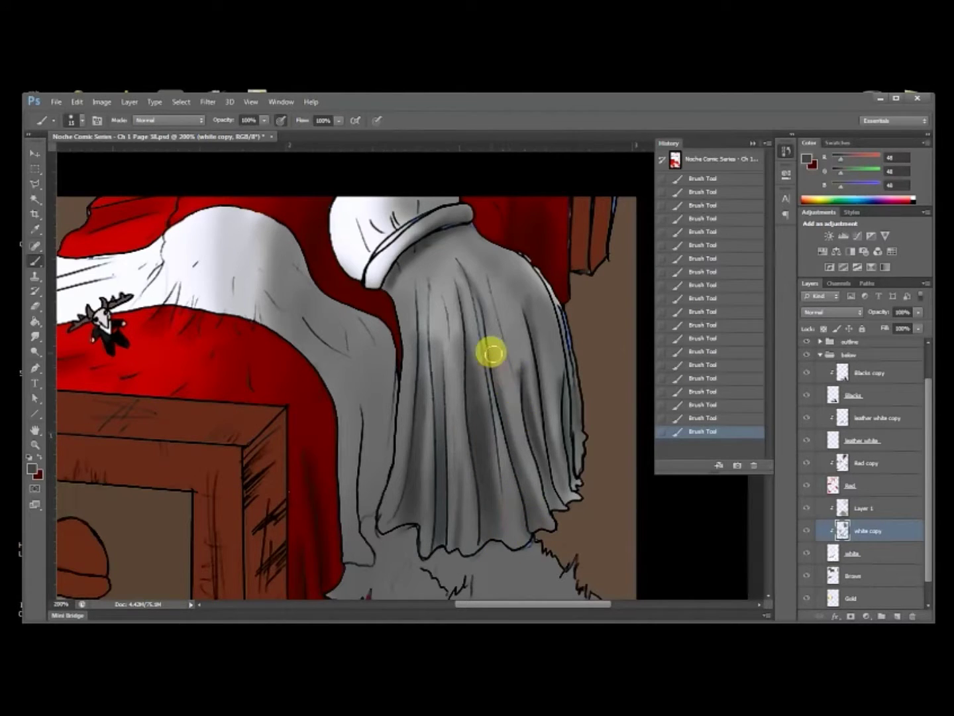
drag(489, 318, 503, 384)
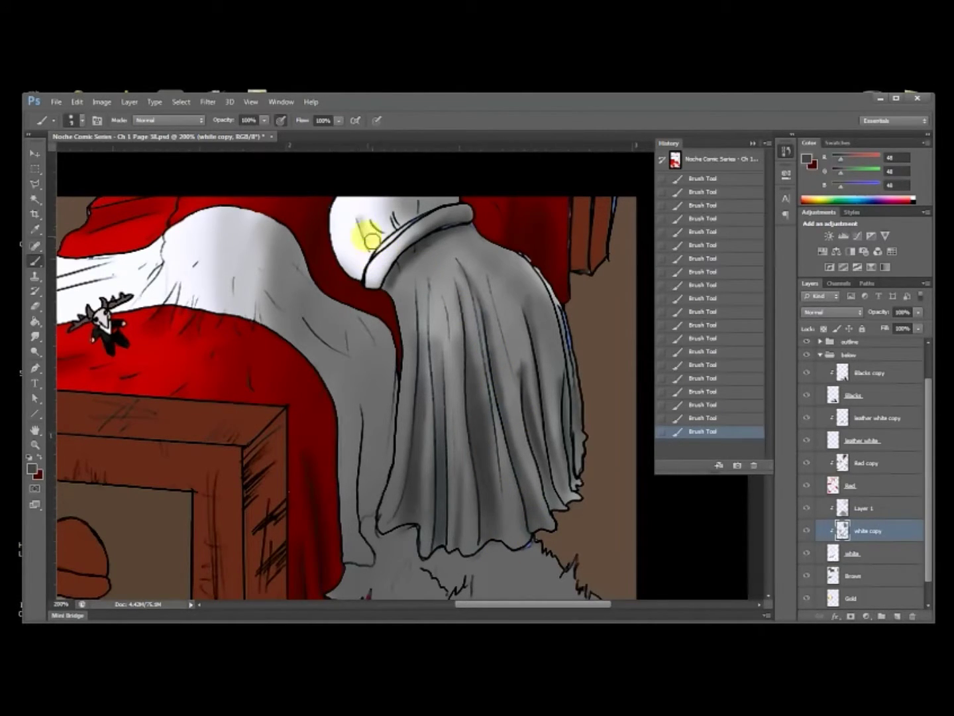
Step: Save the file and shade the creases of the draped sheet beside the curtain in dark grey
drag(428, 305, 498, 283)
key(ctrl+s)
drag(413, 369, 432, 364)
drag(407, 309, 439, 326)
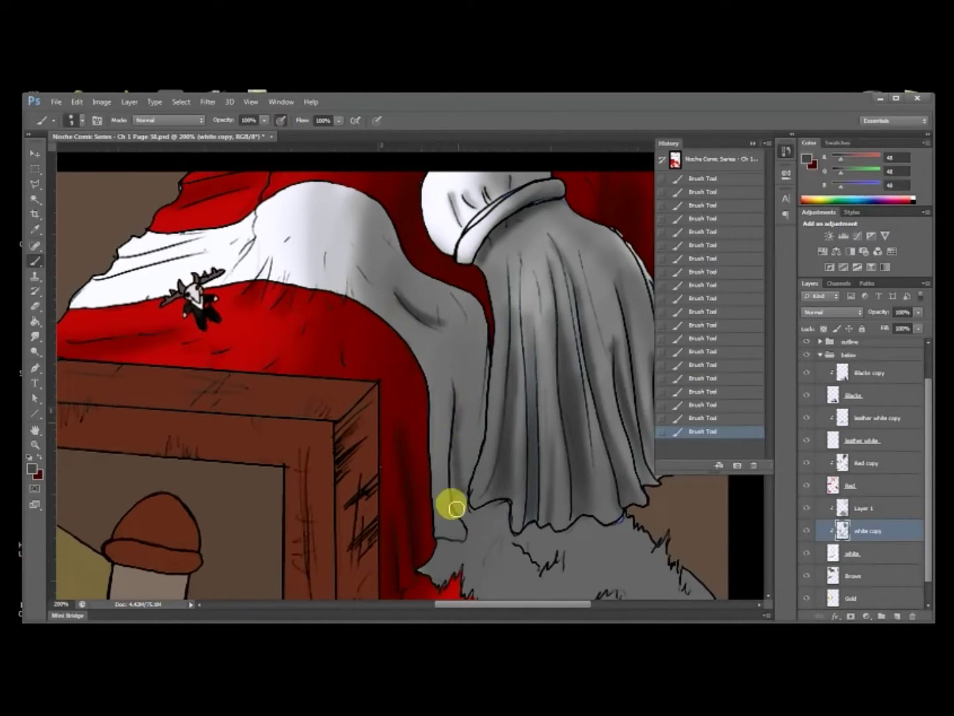
Step: Paint short dark grey fur strokes over the rug beneath the curtain with a fine brush, saving the file along the way
drag(495, 473, 422, 403)
key(bracketleft)
key(bracketleft)
key(bracketleft)
key(bracketleft)
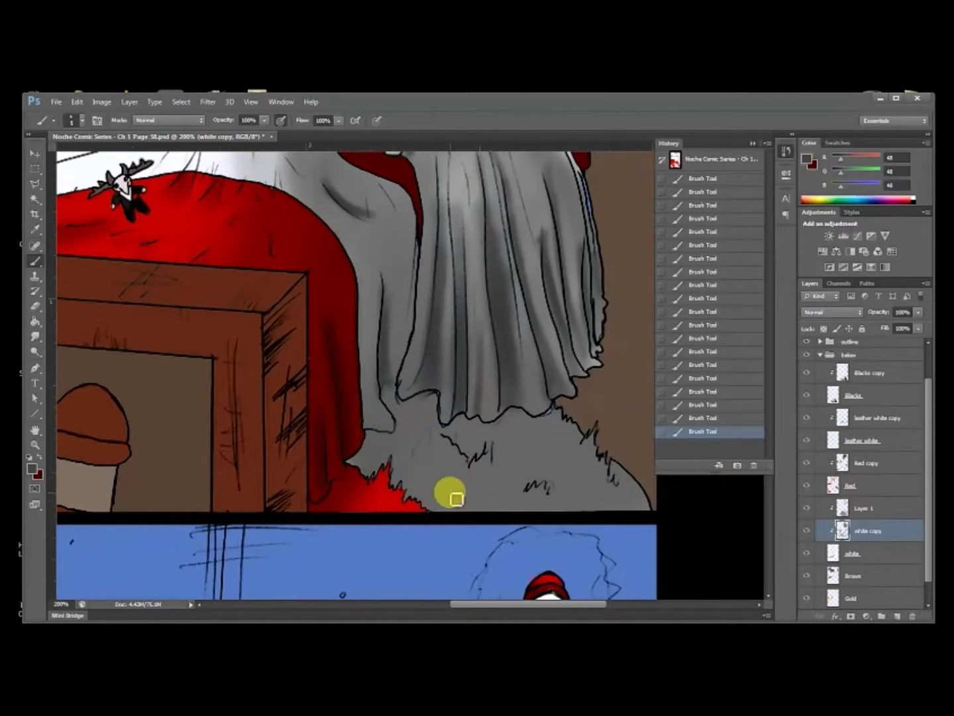
key(ctrl+s)
mouse_move(380, 475)
mouse_down()
mouse_move(379, 451)
mouse_move(385, 468)
mouse_move(413, 437)
mouse_move(411, 475)
mouse_move(409, 398)
mouse_move(418, 454)
mouse_move(428, 444)
mouse_move(427, 467)
mouse_move(439, 456)
mouse_move(452, 466)
mouse_move(451, 506)
mouse_move(469, 519)
mouse_move(493, 447)
mouse_move(465, 452)
mouse_move(490, 445)
mouse_move(493, 525)
mouse_move(508, 502)
mouse_move(511, 522)
mouse_move(559, 471)
mouse_move(549, 514)
mouse_move(535, 456)
mouse_move(511, 489)
mouse_move(507, 434)
mouse_move(507, 450)
mouse_move(536, 422)
mouse_move(559, 464)
mouse_move(563, 484)
mouse_move(547, 479)
mouse_move(555, 511)
mouse_move(625, 504)
mouse_move(647, 515)
mouse_move(602, 486)
mouse_move(592, 446)
mouse_move(558, 502)
mouse_up()
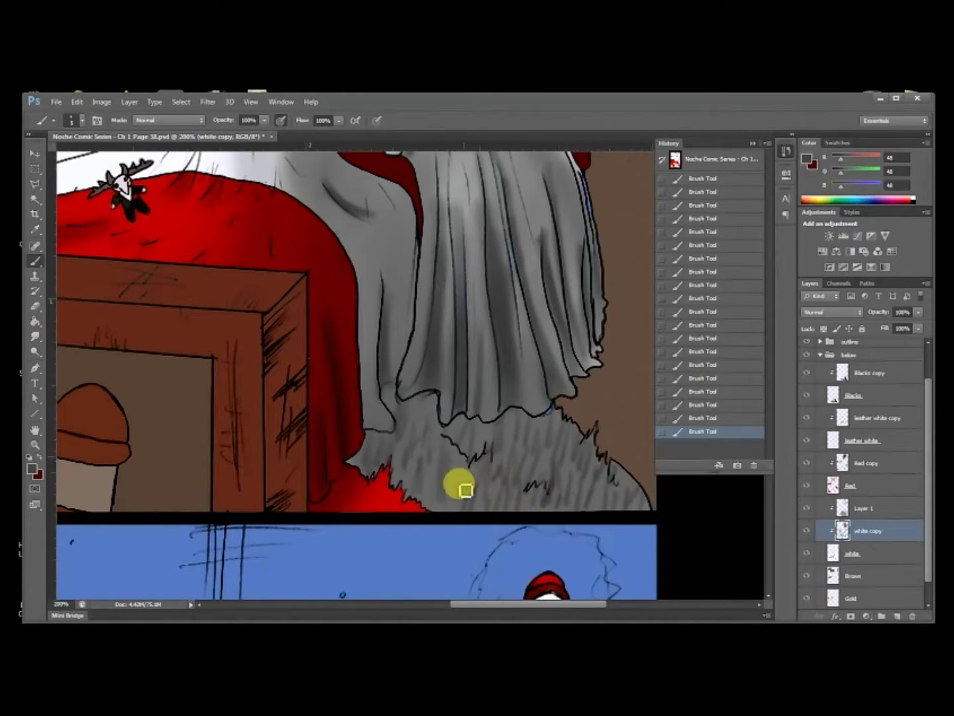
Step: Paint fur strokes in lighter grey, RGB 134, 134, 134, over the white fur left of the wooden frame
drag(438, 454, 612, 280)
drag(414, 450, 640, 532)
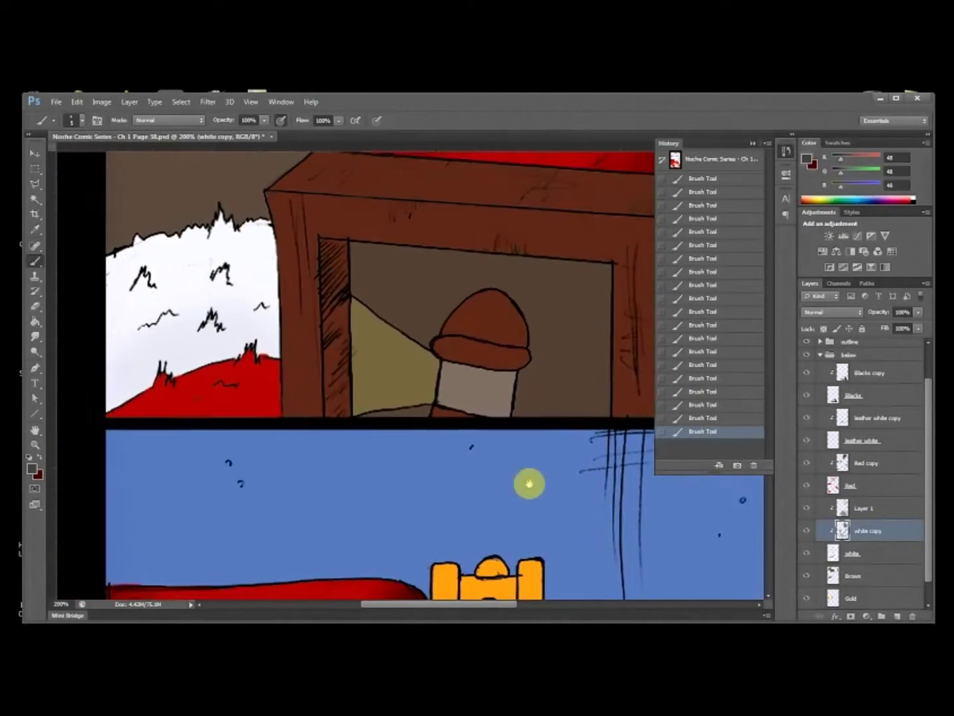
click(805, 159)
click(603, 339)
click(859, 265)
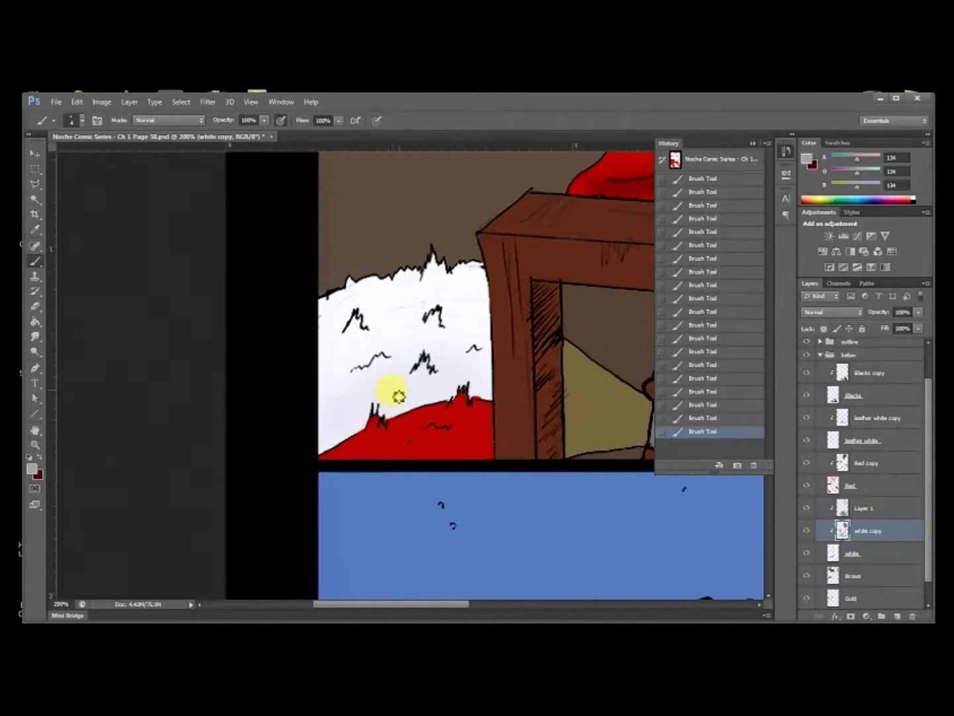
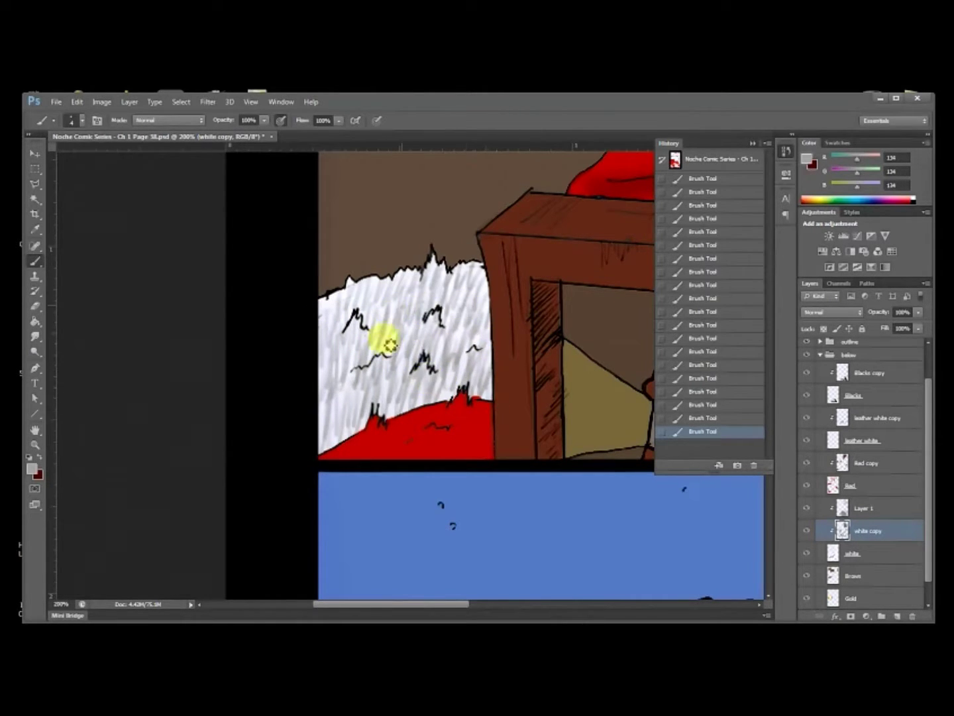
key(ctrl+0)
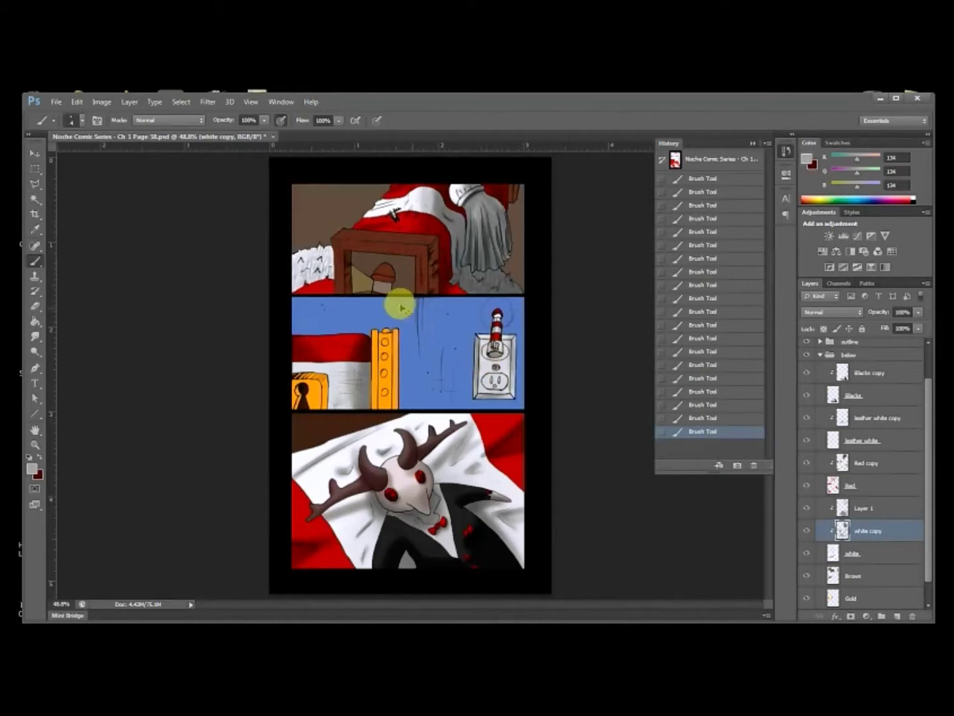
Step: Soften the fur strokes left of the wooden frame with the Eraser at 20% opacity
key(ctrl+plus)
key(ctrl+plus)
drag(346, 240, 394, 335)
scroll(395, 335, up, 2)
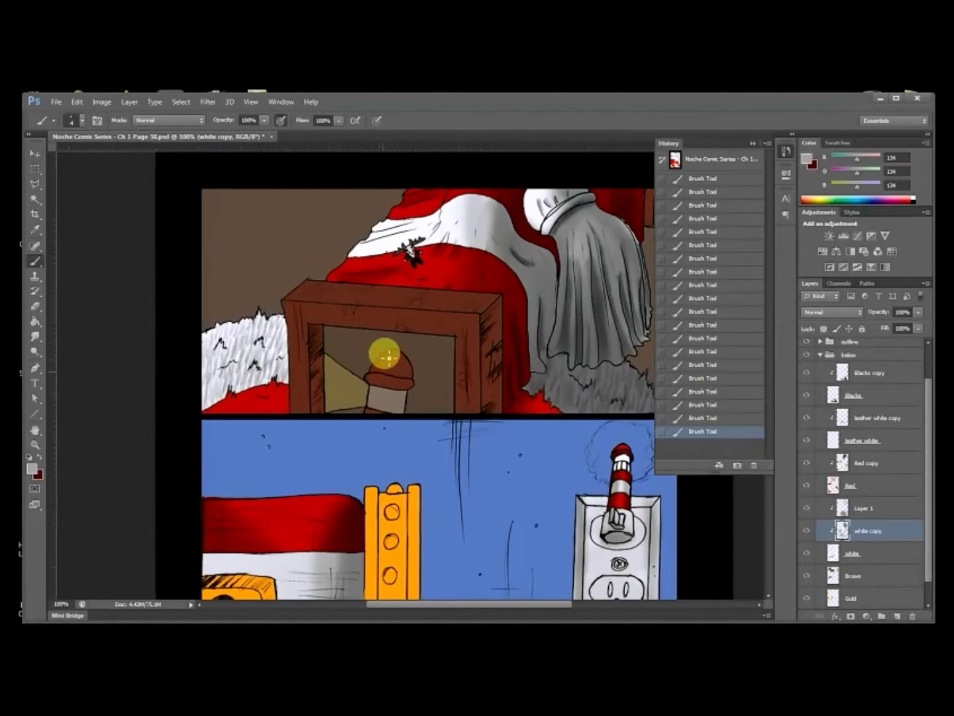
key(e)
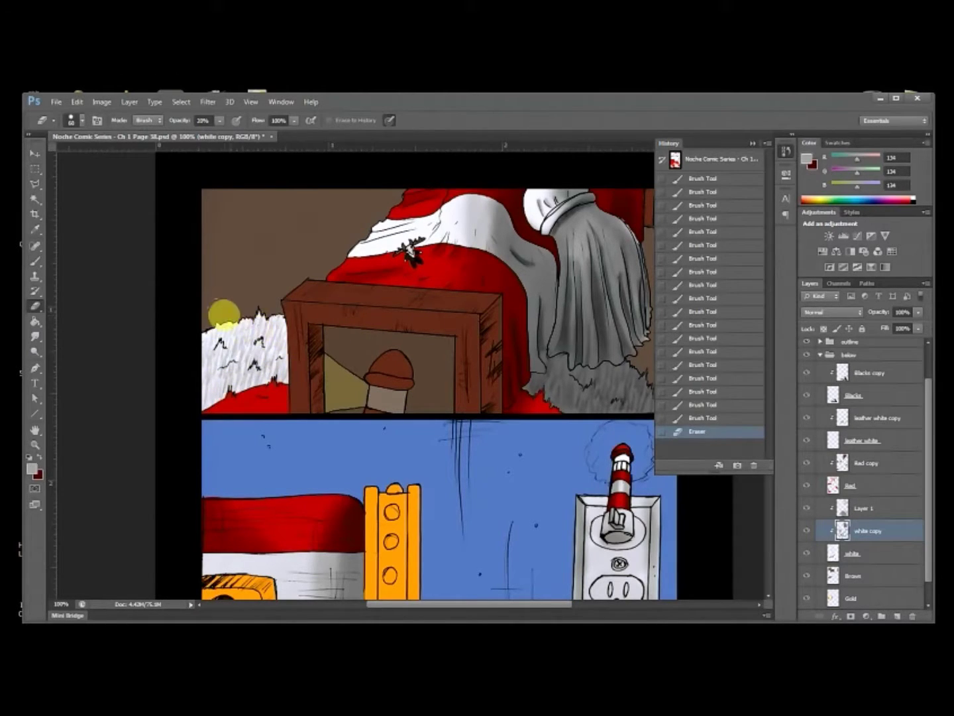
click(247, 394)
click(259, 385)
click(279, 375)
Step: Brush light grey shading around the tufts and along the lower edge of the fur left of the wooden frame
drag(404, 346, 395, 354)
key(b)
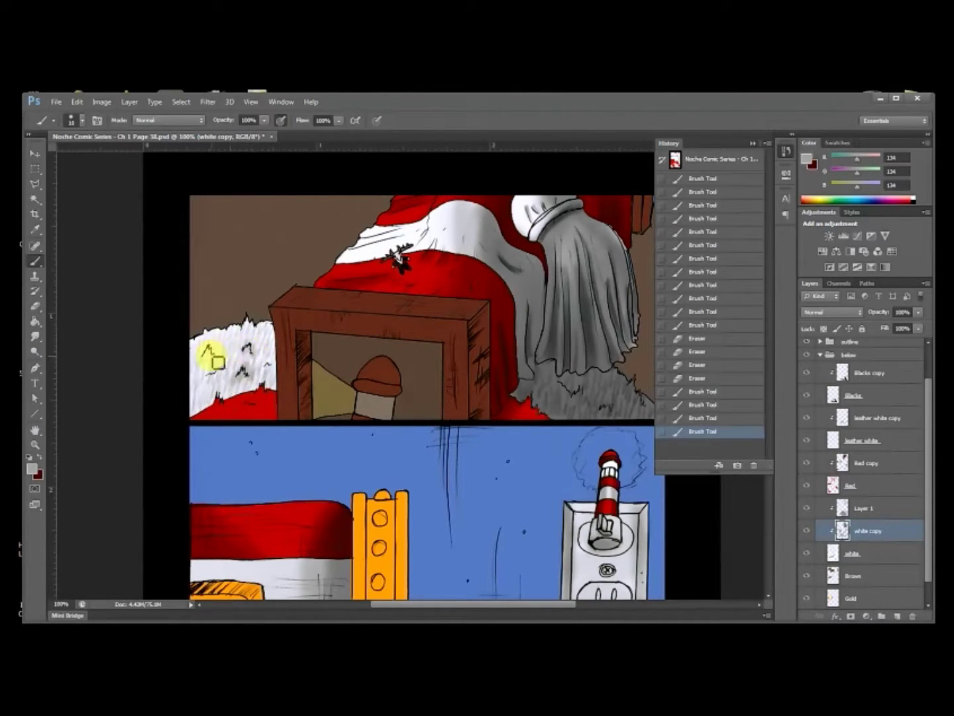
mouse_move(218, 377)
mouse_down()
mouse_move(251, 337)
mouse_move(249, 351)
mouse_up()
drag(258, 361, 258, 383)
drag(245, 378, 232, 394)
drag(216, 398, 203, 415)
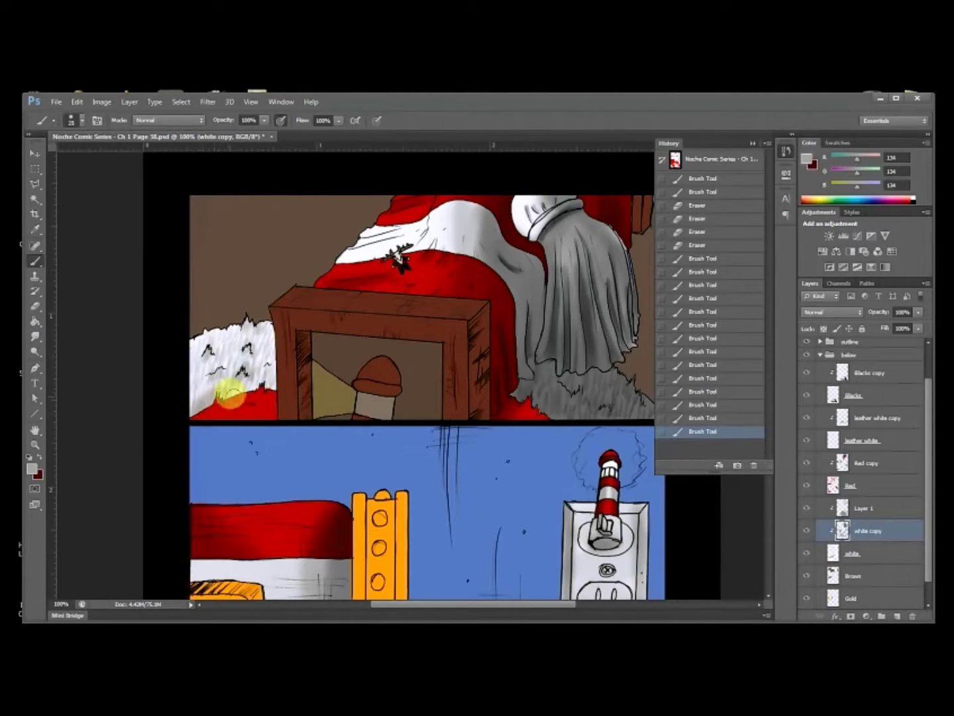
scroll(432, 354, up, 1)
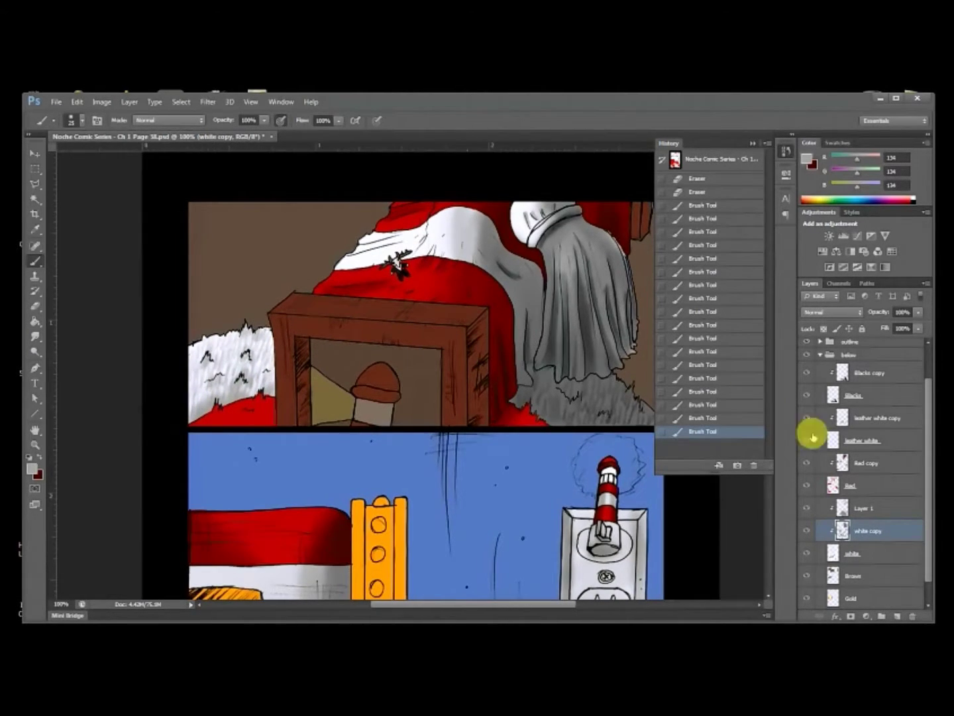
Step: On the Red copy layer, shade the top panel's red rug areas with dark red sampled from the blanket, and save the file
click(862, 462)
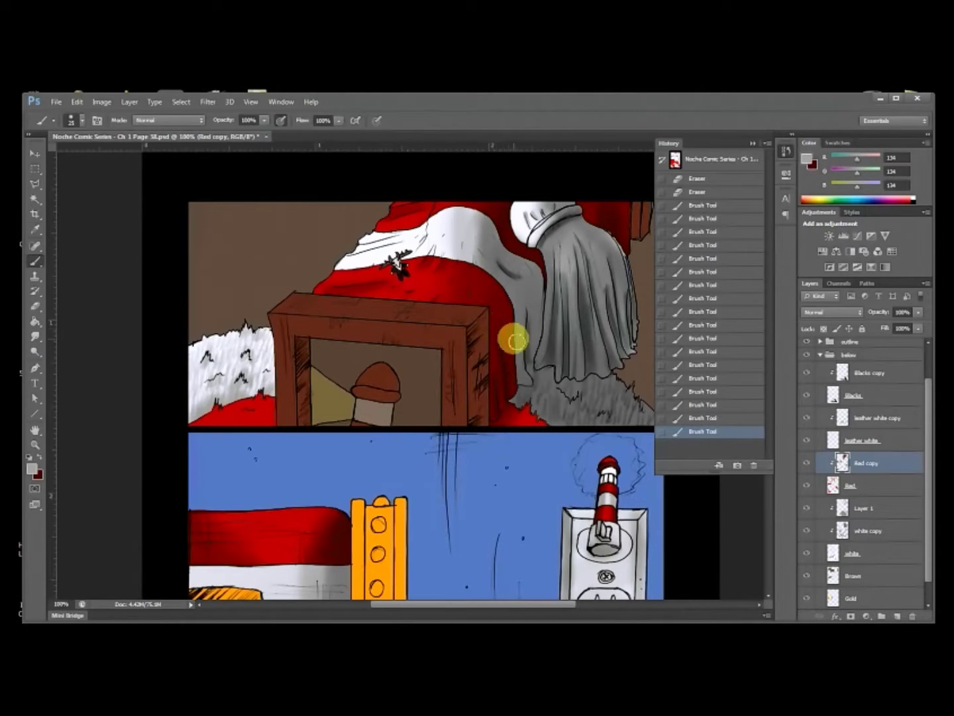
alt+click(498, 311)
mouse_move(257, 400)
mouse_down()
mouse_move(210, 422)
mouse_move(216, 438)
mouse_up()
key(bracketleft)
key(bracketleft)
key(bracketleft)
key(bracketleft)
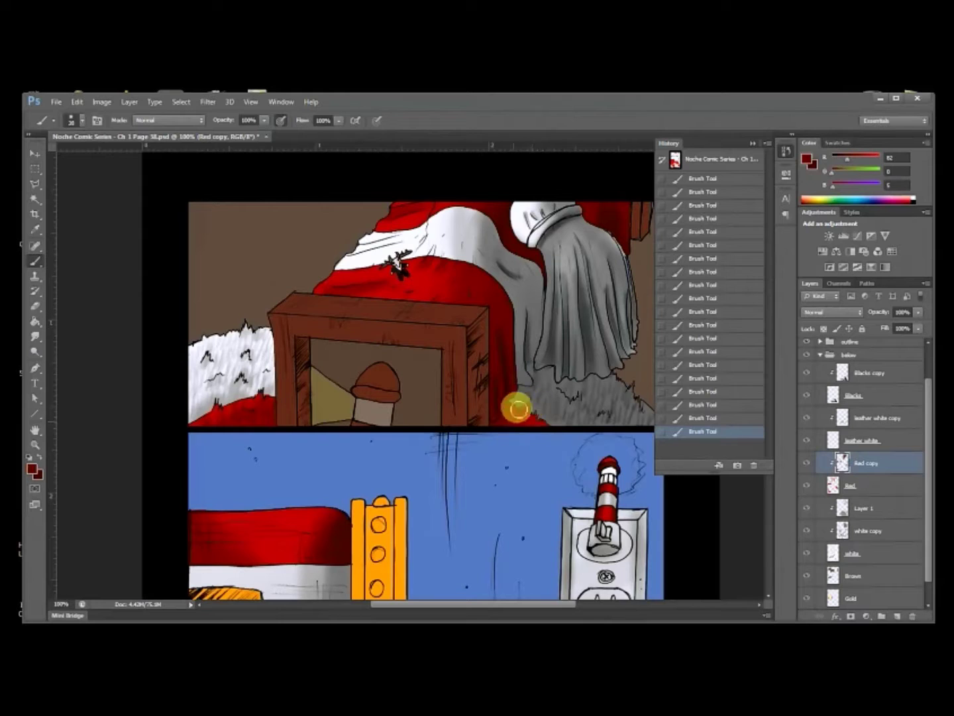
key(ctrl+s)
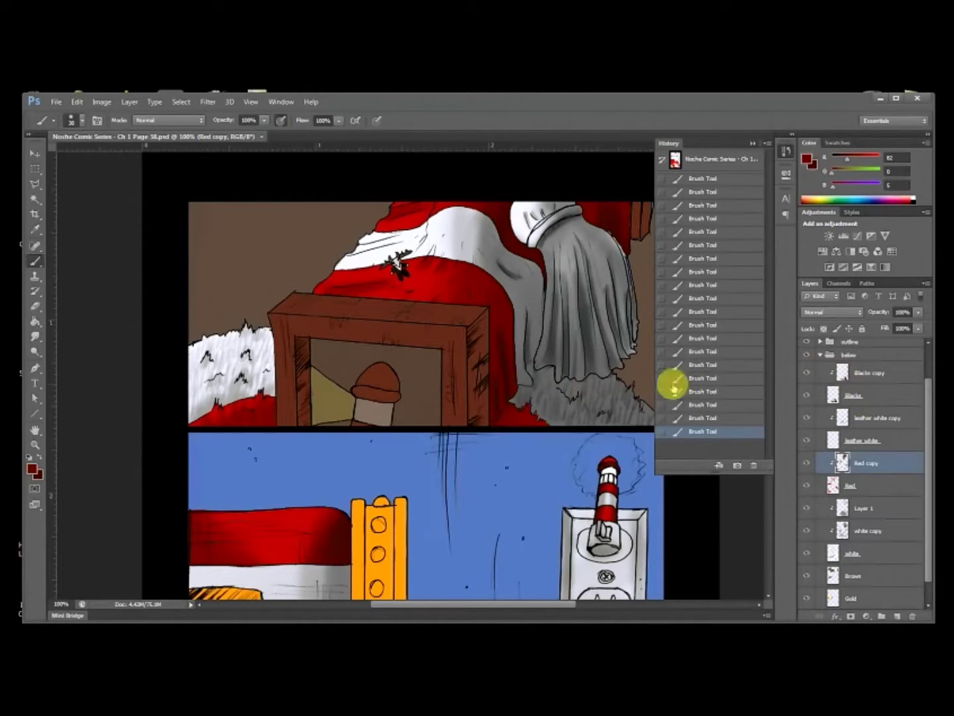
Step: On the white copy layer, shade the folds of the top panel's white blanket stripe with grey sampled from the cloth
alt+click(530, 291)
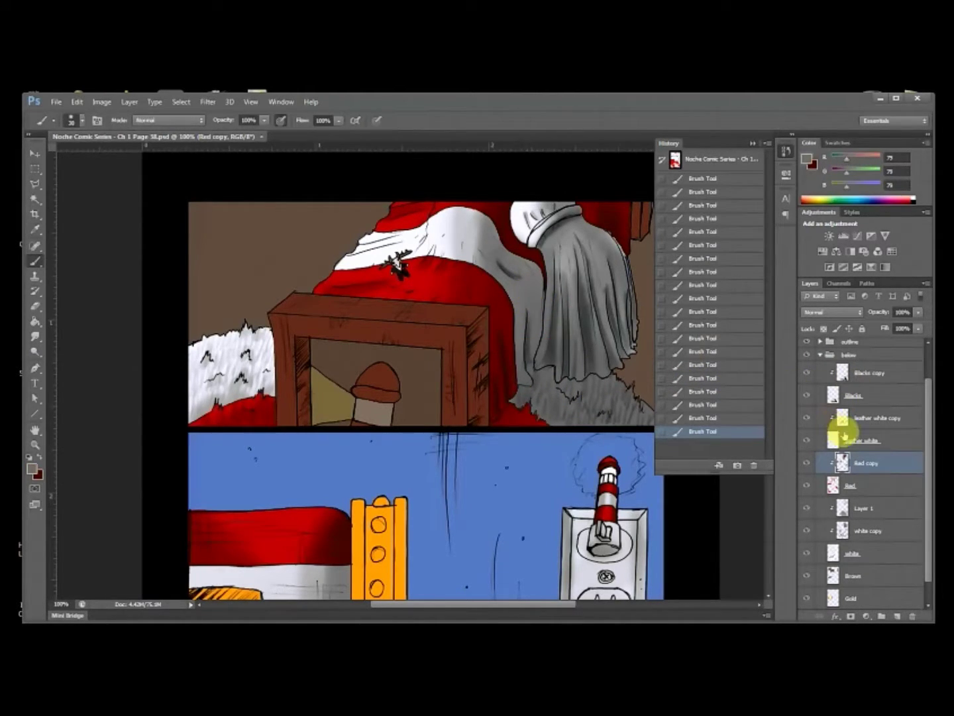
click(865, 508)
click(868, 532)
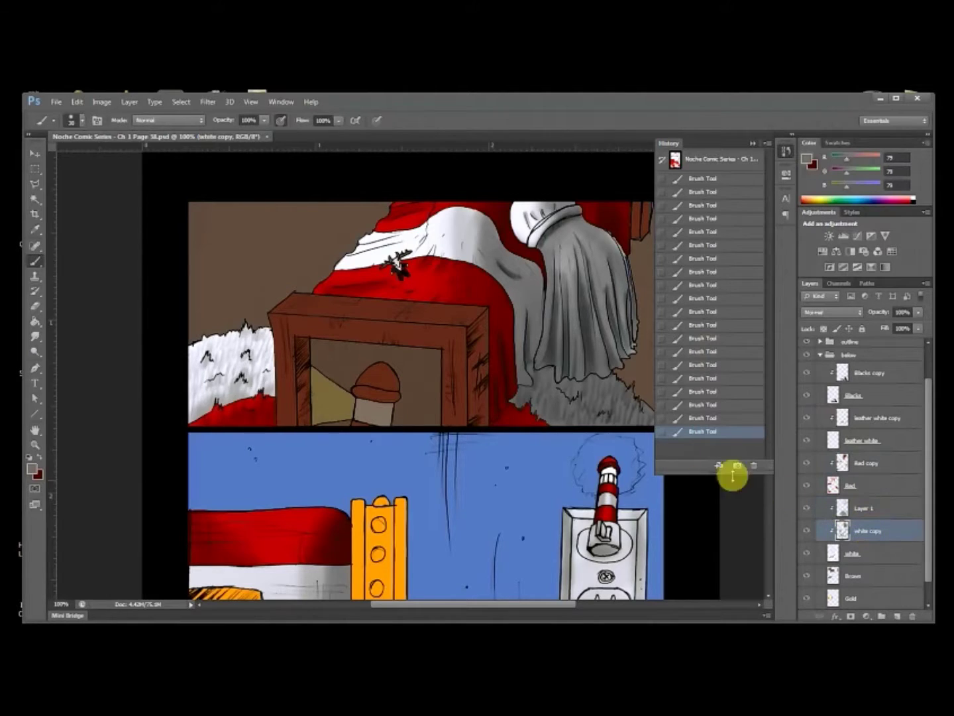
scroll(479, 350, up, 1)
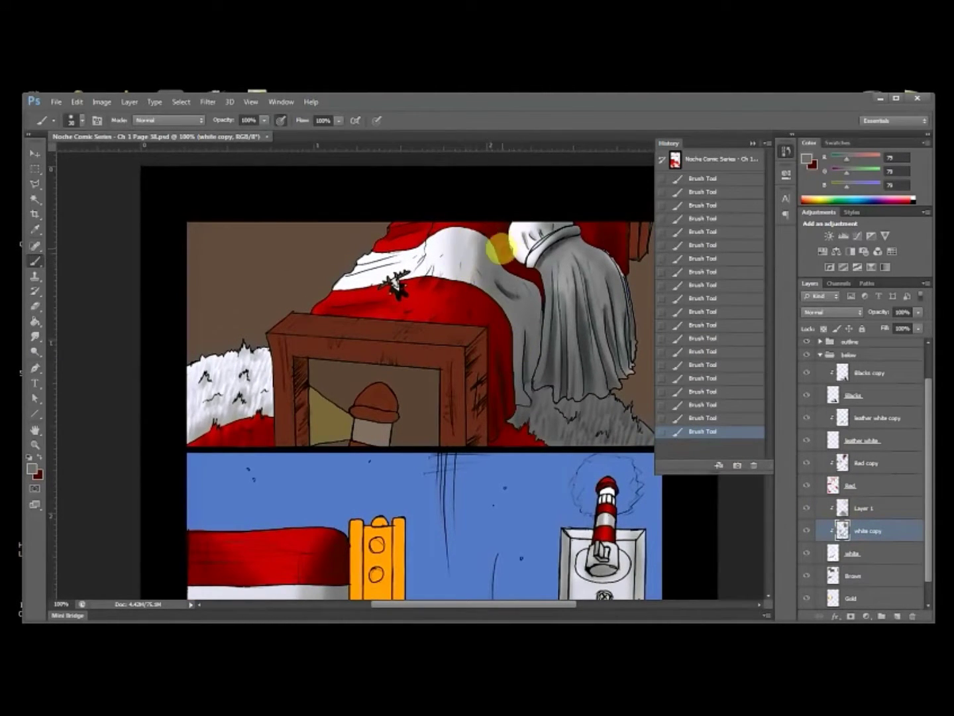
mouse_move(364, 276)
mouse_down()
mouse_move(352, 266)
mouse_move(412, 259)
mouse_up()
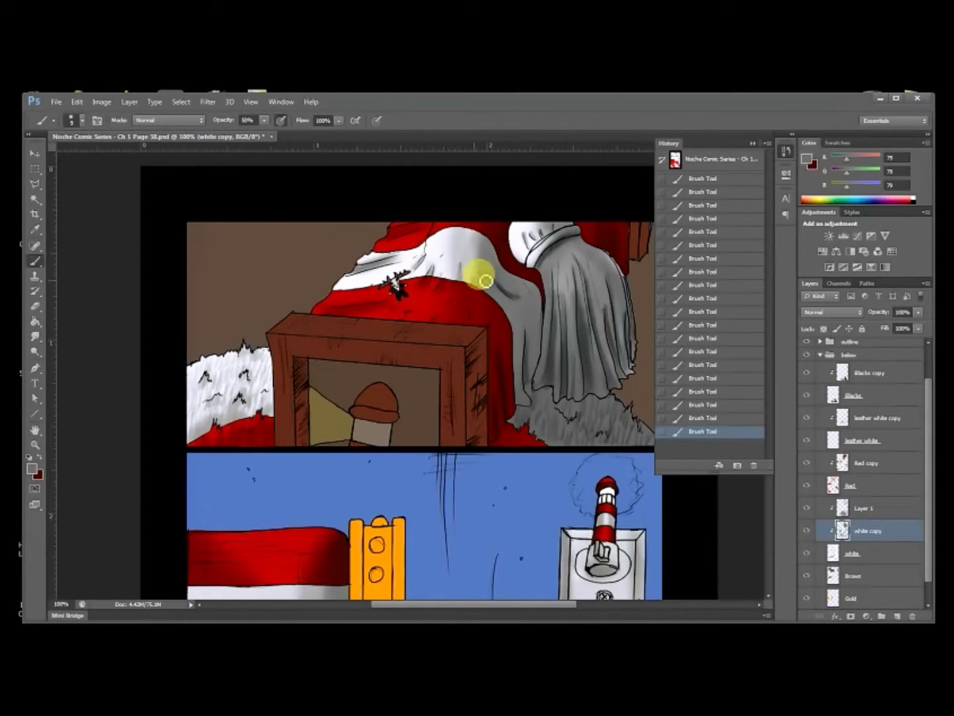
drag(452, 253, 425, 295)
drag(503, 385, 504, 325)
Step: Set the opacity of the Multiply shading layer, Layer 1, to 100%
key(ctrl+0)
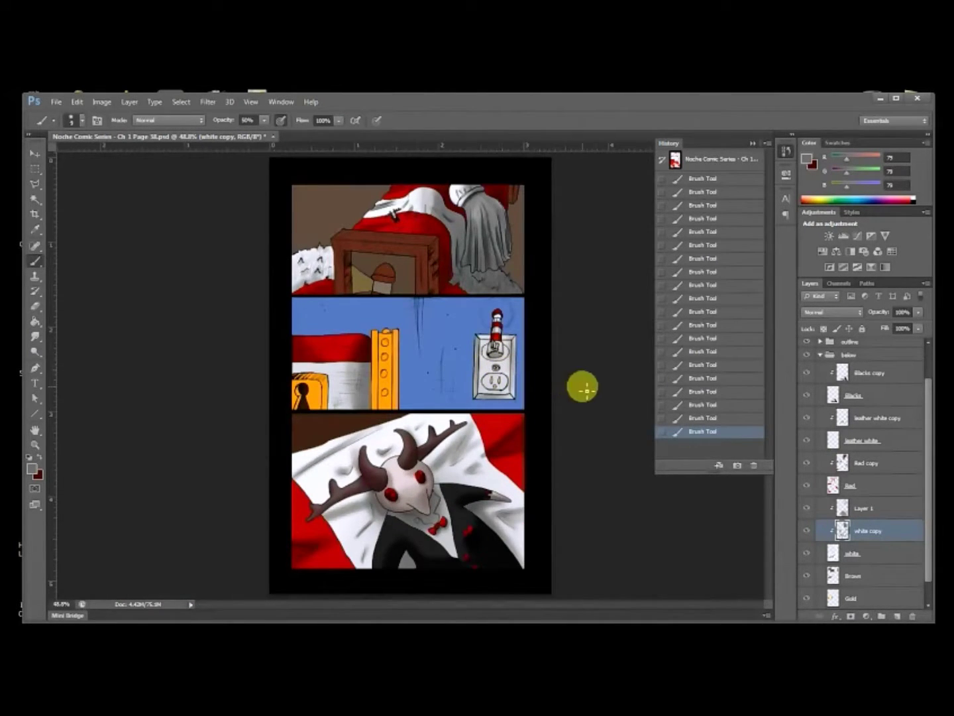
click(875, 508)
click(918, 313)
drag(902, 325, 929, 327)
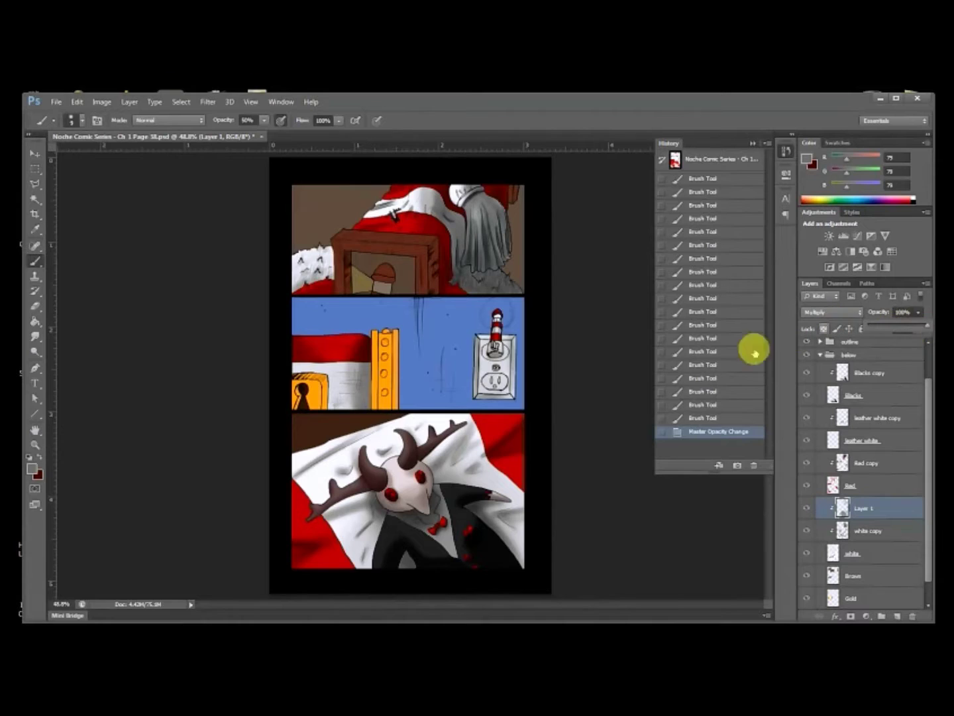
Step: Erase Layer 1's shading from the white blanket, hanging cloth and fur in the top panel with the Eraser at 100% opacity
key(e)
drag(448, 198, 437, 220)
key(0)
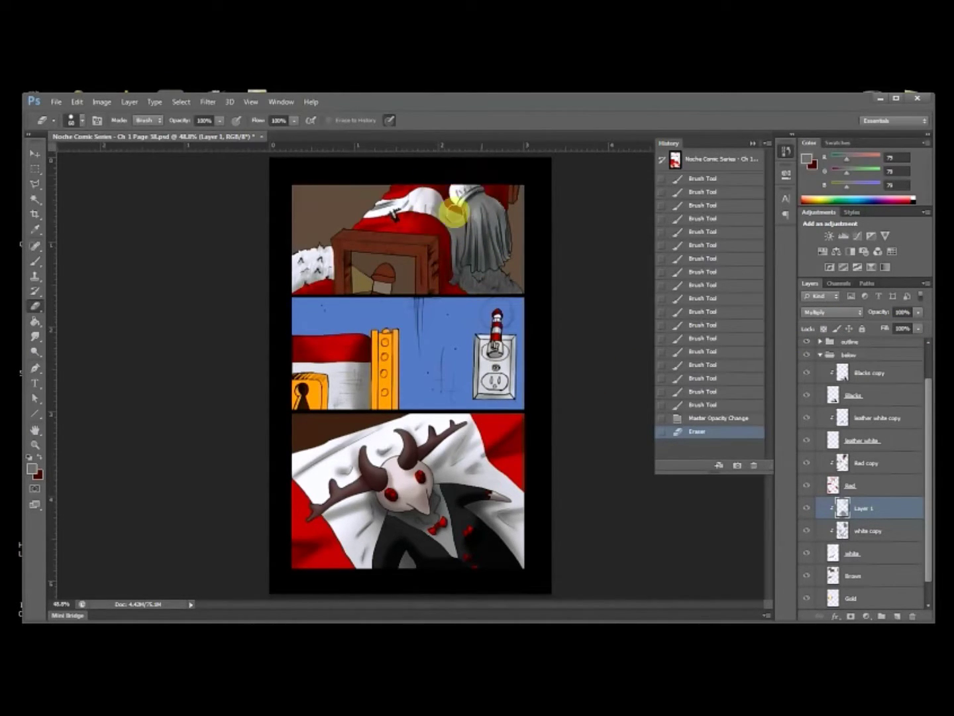
drag(418, 214, 467, 209)
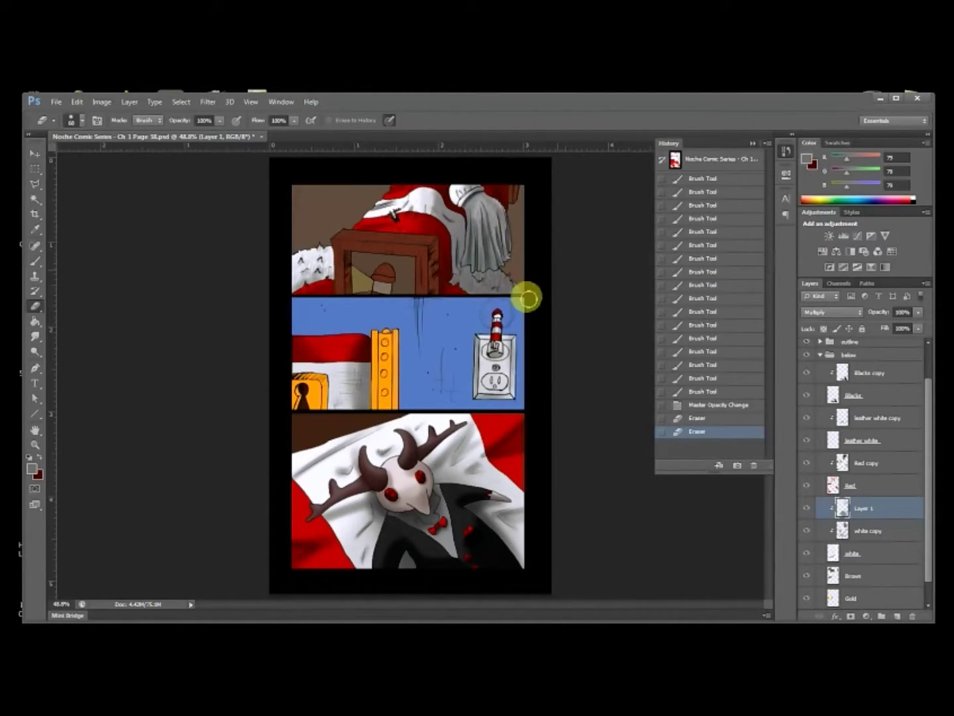
drag(474, 246, 402, 256)
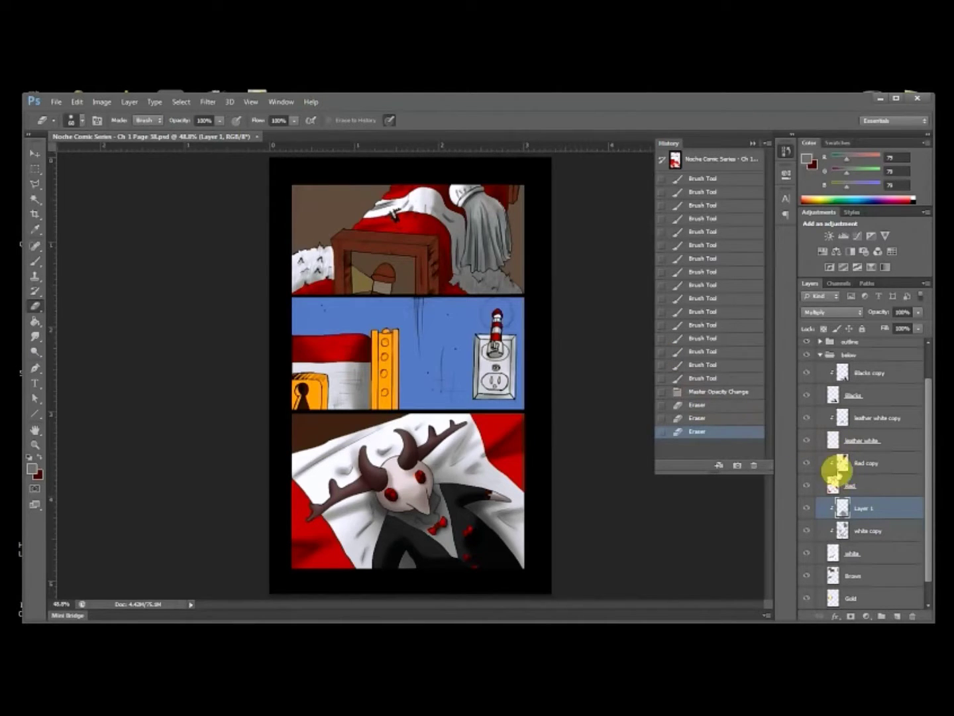
Step: Duplicate the Brown layer as Brown copy and save the file
click(868, 574)
scroll(902, 550, down, 1)
right_click(865, 559)
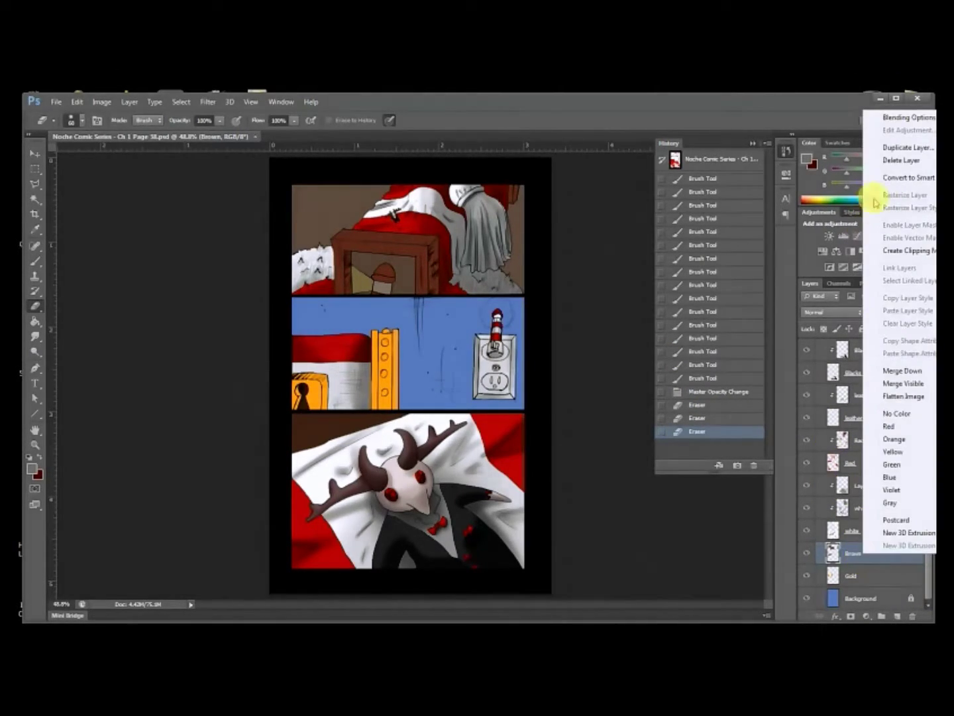
click(906, 147)
key(Return)
key(ctrl+s)
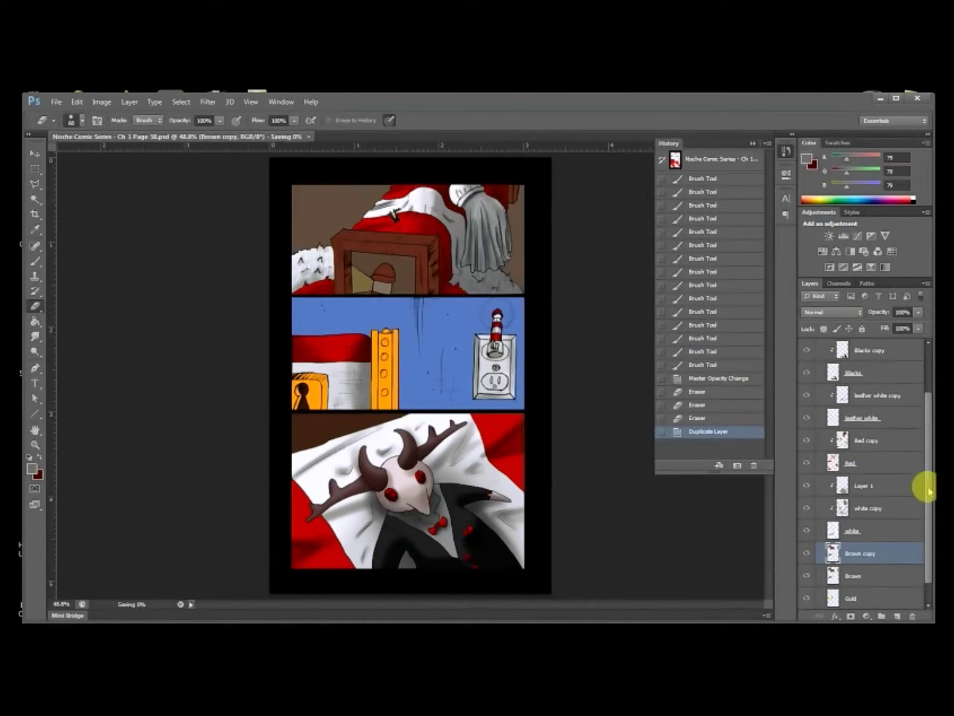
Step: Clip the Brown copy layer to the Brown layer, clear all its contents, and deselect
right_click(880, 552)
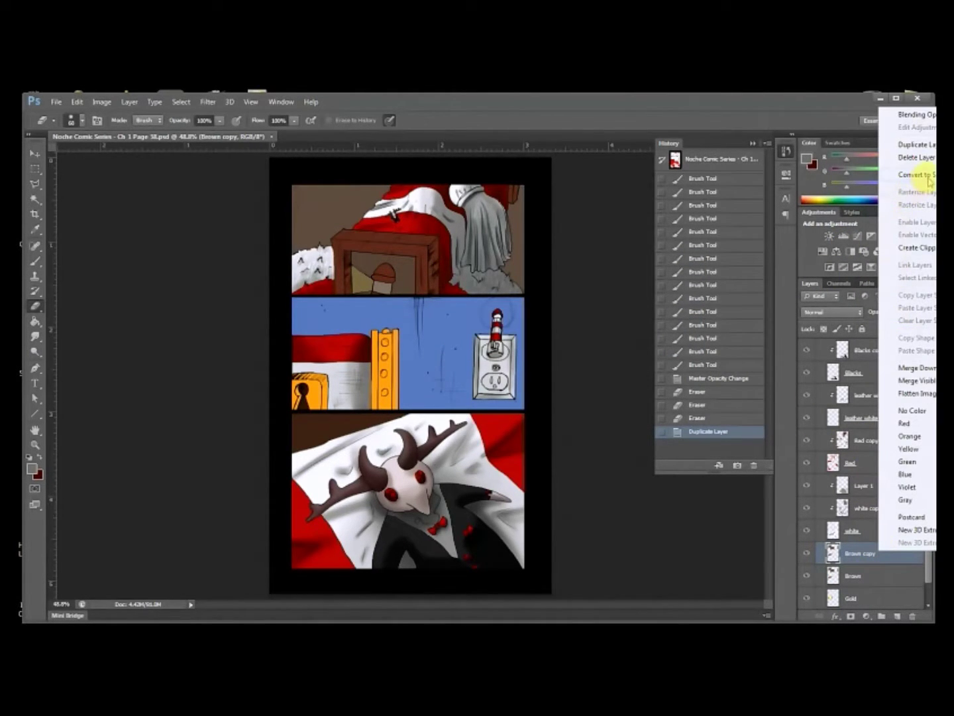
click(922, 248)
key(ctrl+a)
key(Delete)
key(m)
key(ctrl+d)
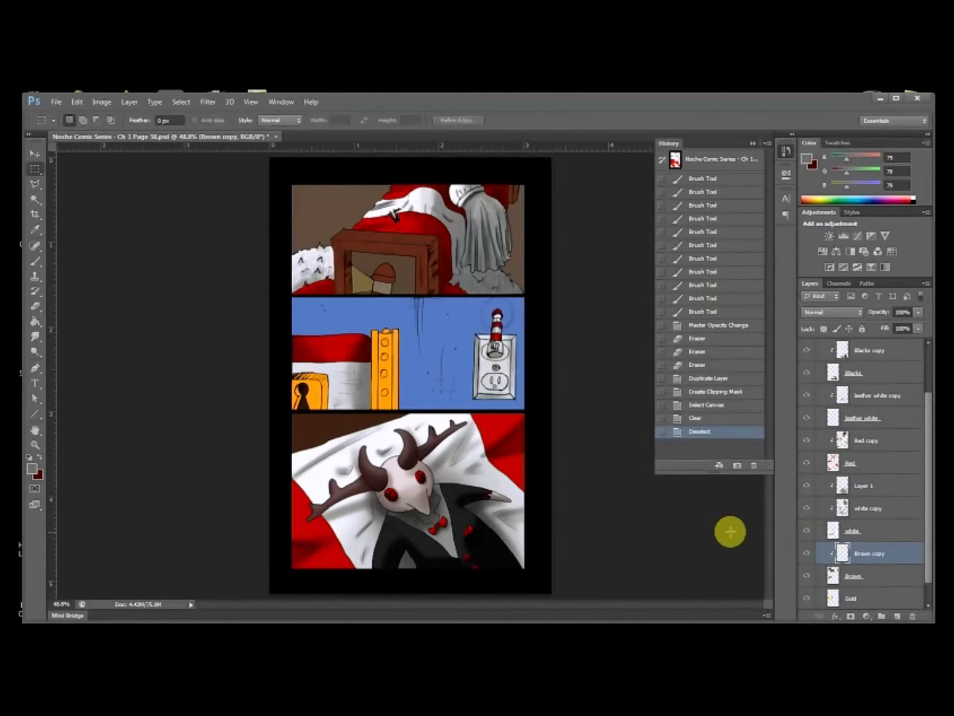
Step: Brush dark brown shading, RGB 34, 19, 15, at 50% opacity along the upper and side edges inside the wooden frame's opening
key(ctrl+plus)
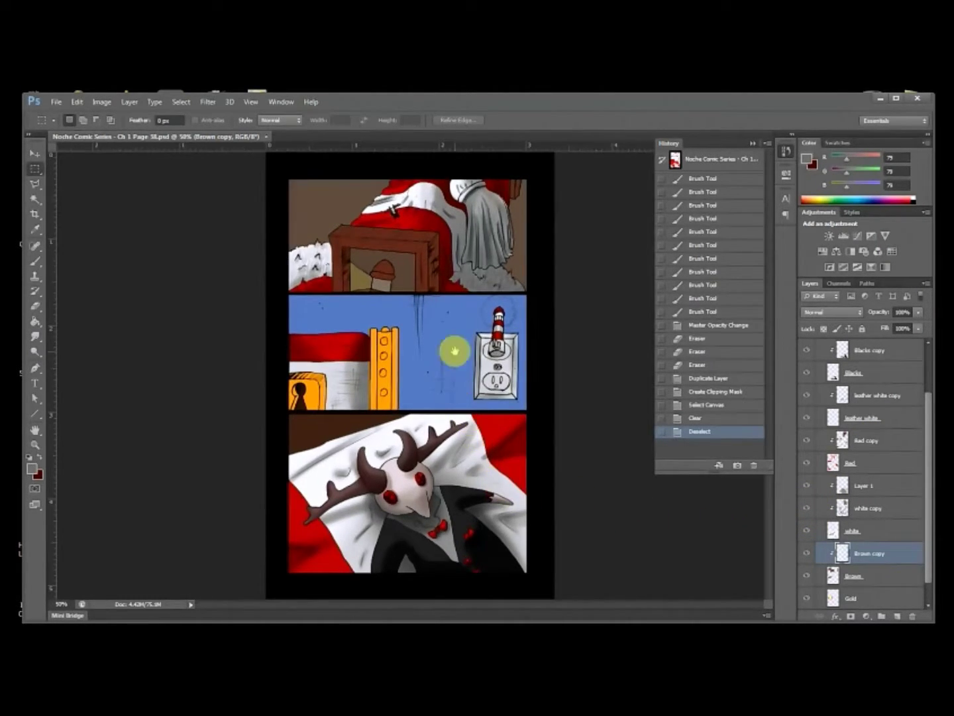
scroll(440, 361, up, 4)
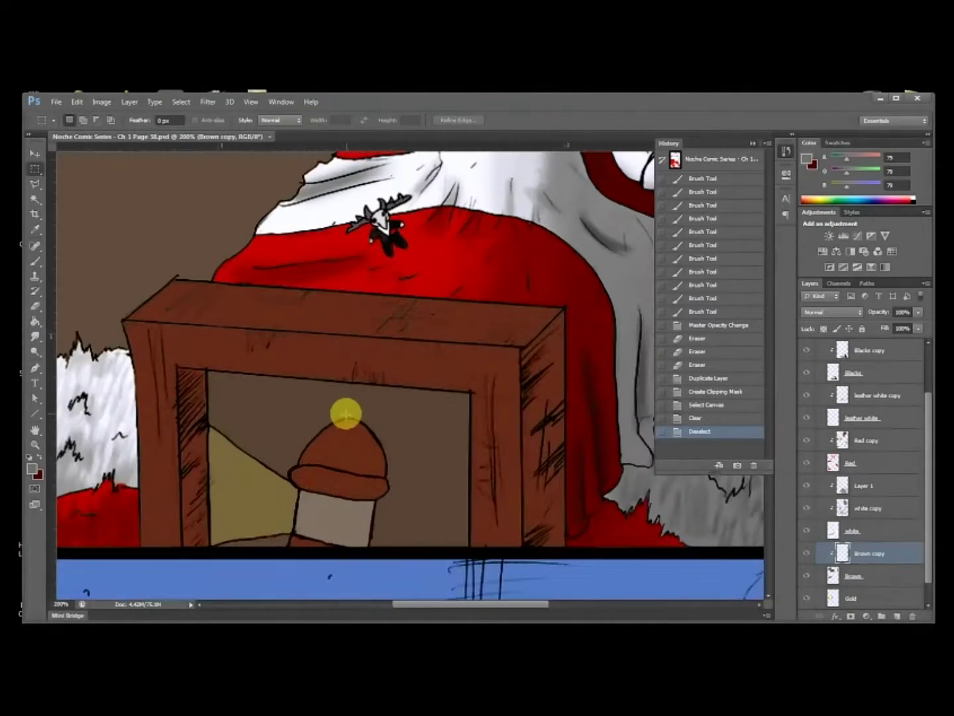
key(i)
click(347, 378)
click(805, 158)
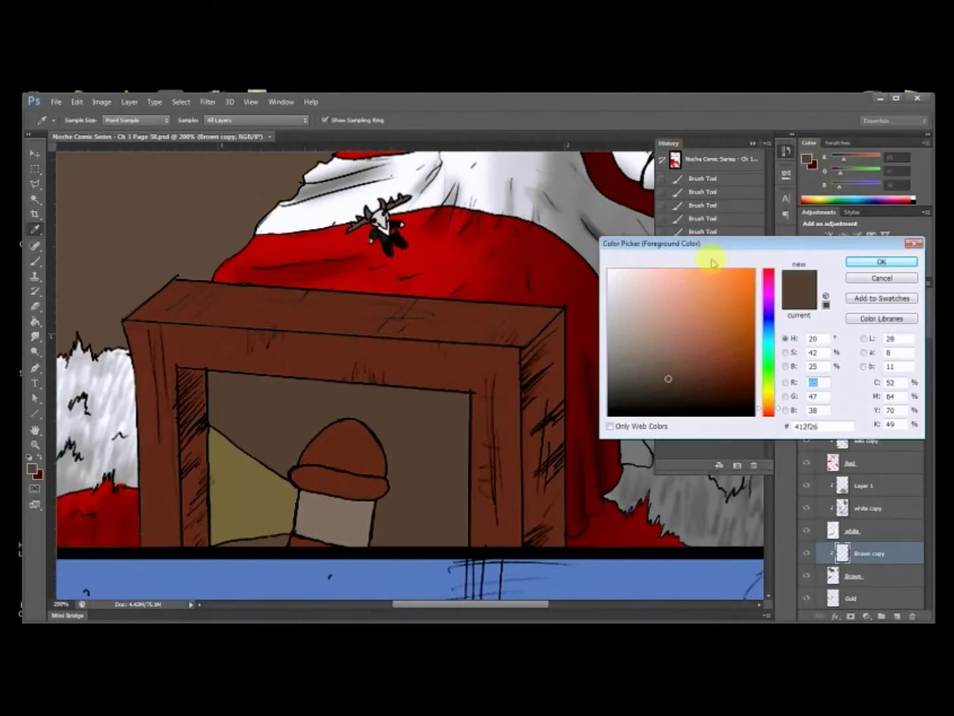
drag(677, 391, 690, 397)
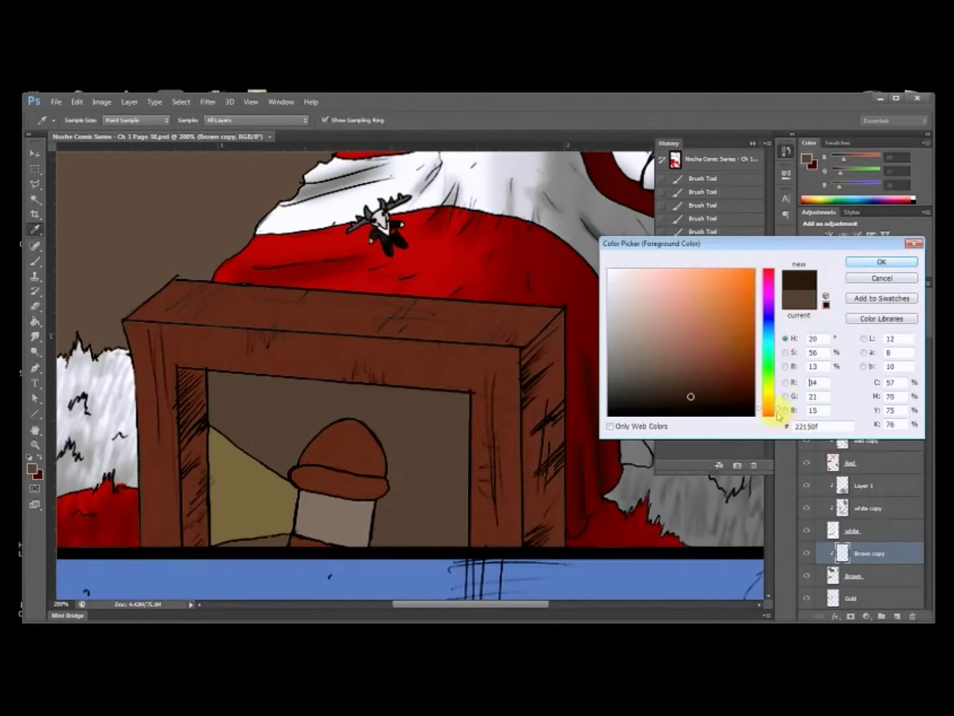
click(780, 412)
click(862, 265)
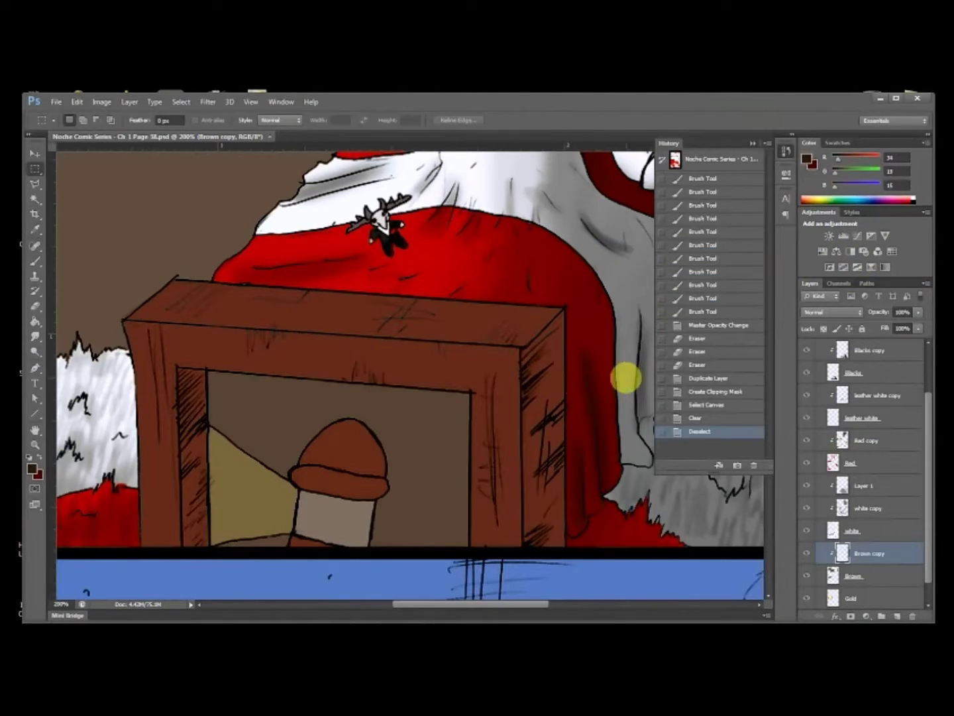
key(b)
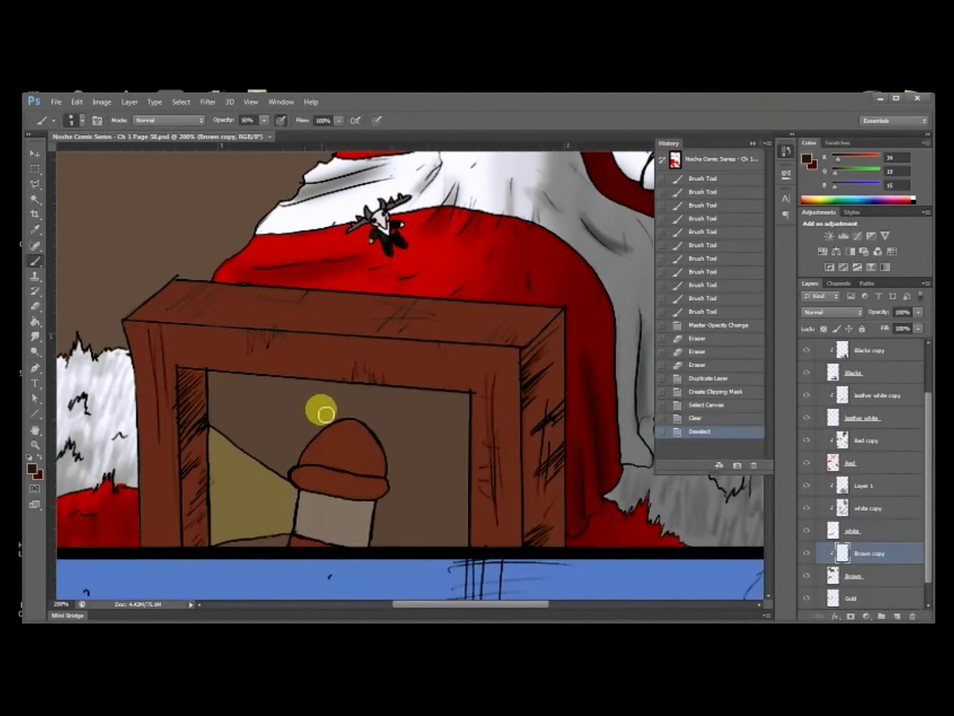
drag(265, 390, 227, 383)
drag(437, 385, 225, 382)
drag(366, 385, 450, 390)
drag(270, 376, 505, 405)
mouse_move(227, 394)
mouse_down()
mouse_move(201, 384)
mouse_move(210, 557)
mouse_move(208, 391)
mouse_up()
mouse_move(409, 398)
mouse_down()
mouse_move(439, 366)
mouse_move(193, 391)
mouse_move(229, 381)
mouse_move(218, 400)
mouse_up()
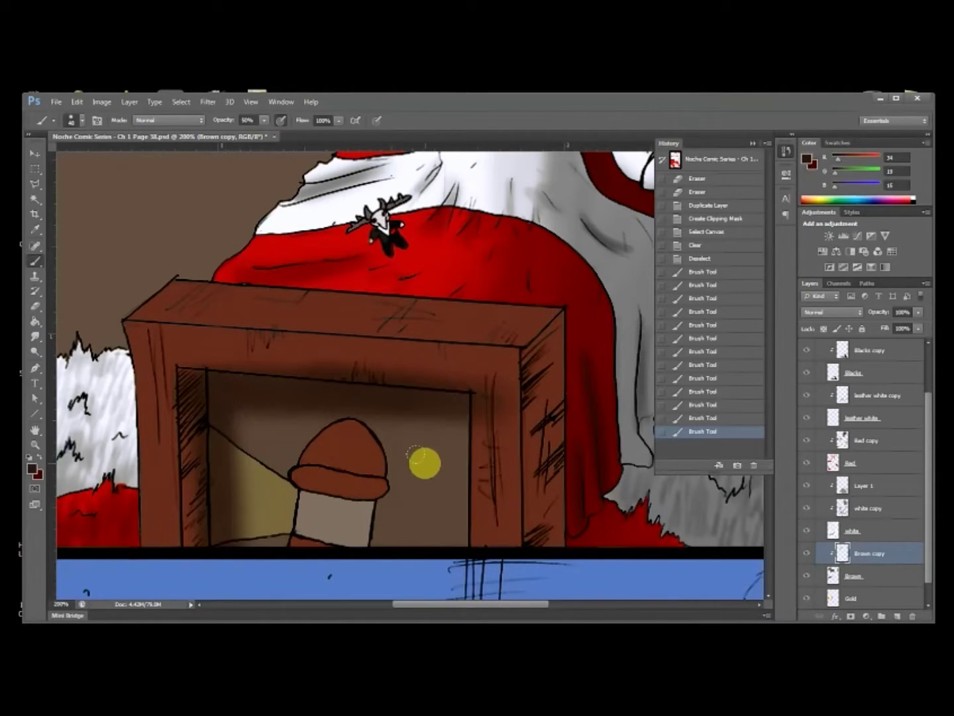
Step: Shade the wooden frame's inner left side and outer right side with dark reddish brown, RGB 35, 12, 6
alt+click(158, 461)
click(807, 159)
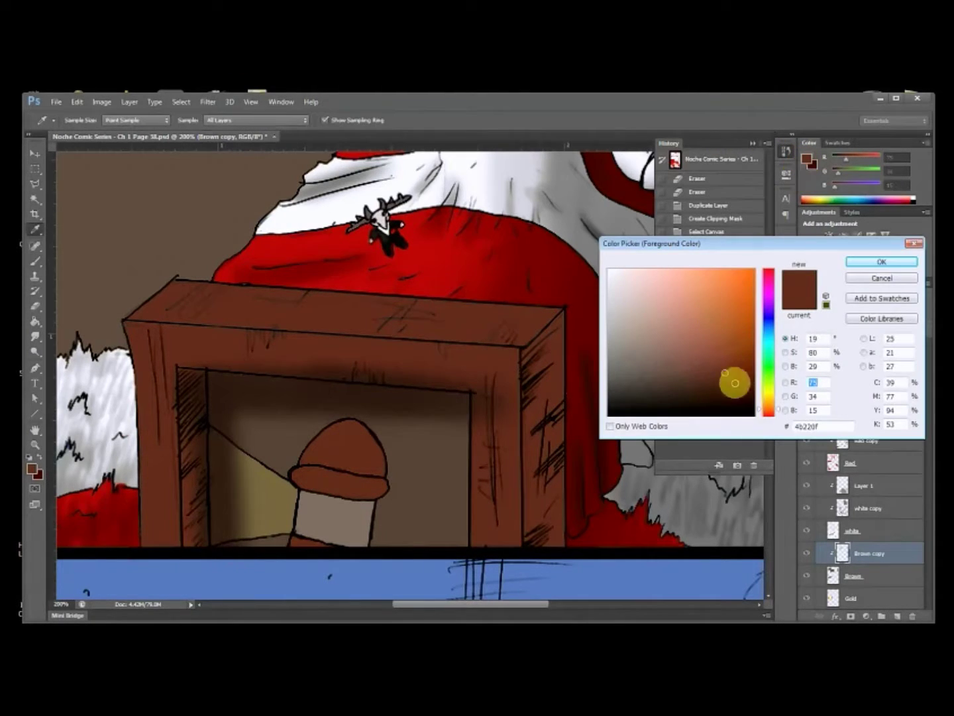
drag(731, 391, 730, 396)
click(776, 413)
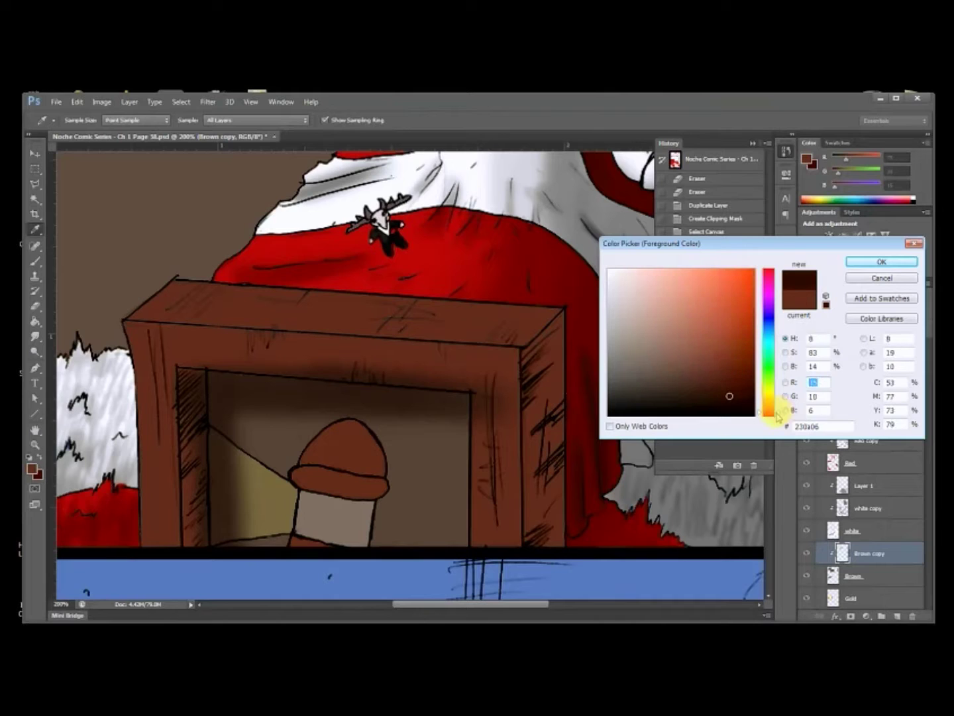
click(874, 263)
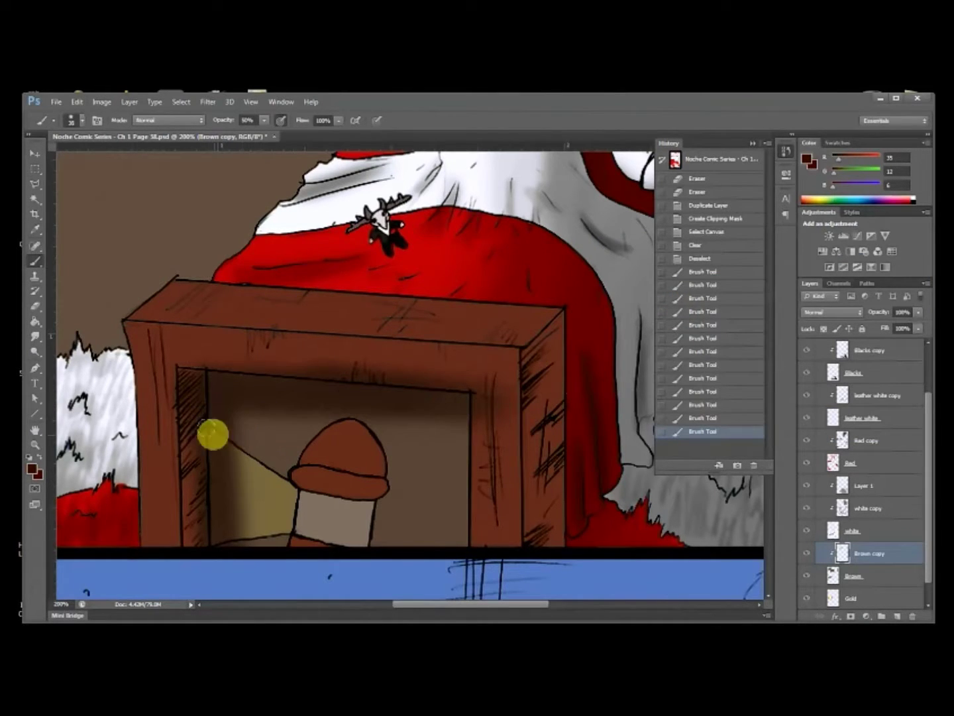
drag(189, 431, 188, 488)
drag(182, 396, 192, 415)
drag(192, 414, 194, 536)
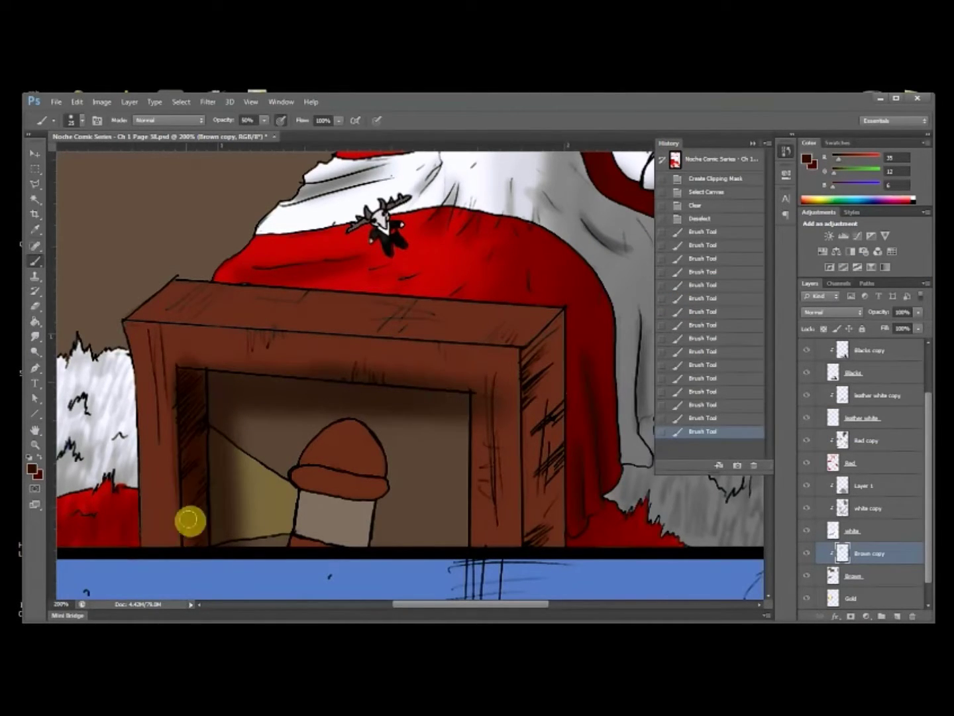
mouse_move(528, 354)
mouse_down()
mouse_move(567, 322)
mouse_move(532, 486)
mouse_move(537, 528)
mouse_move(551, 412)
mouse_move(542, 414)
mouse_move(548, 540)
mouse_up()
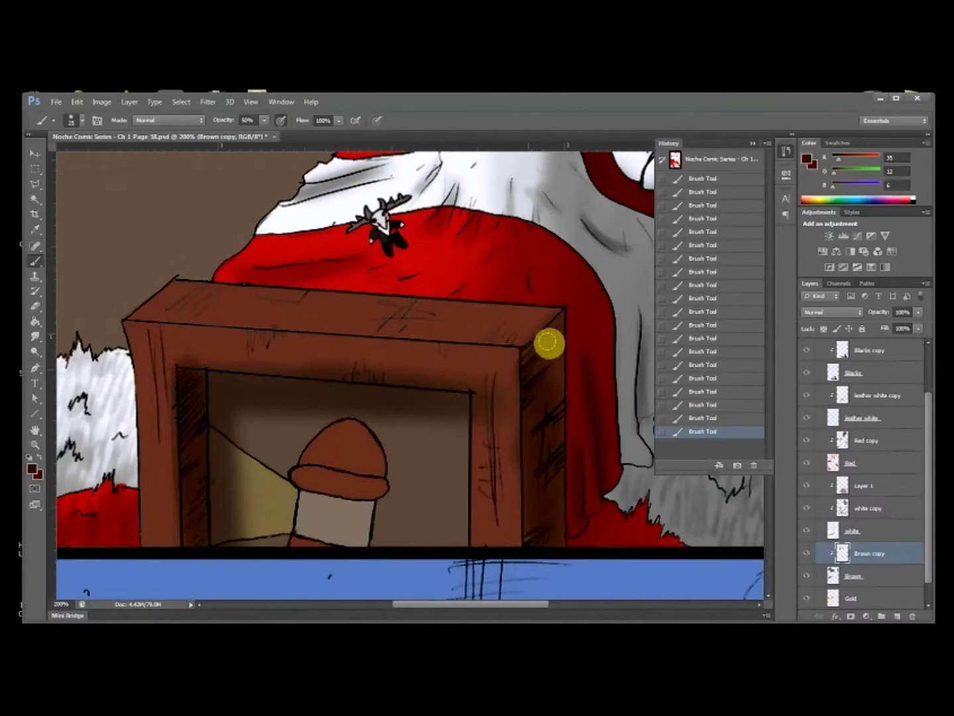
mouse_move(542, 337)
mouse_down()
mouse_move(528, 368)
mouse_move(538, 340)
mouse_move(558, 336)
mouse_move(560, 525)
mouse_move(534, 549)
mouse_up()
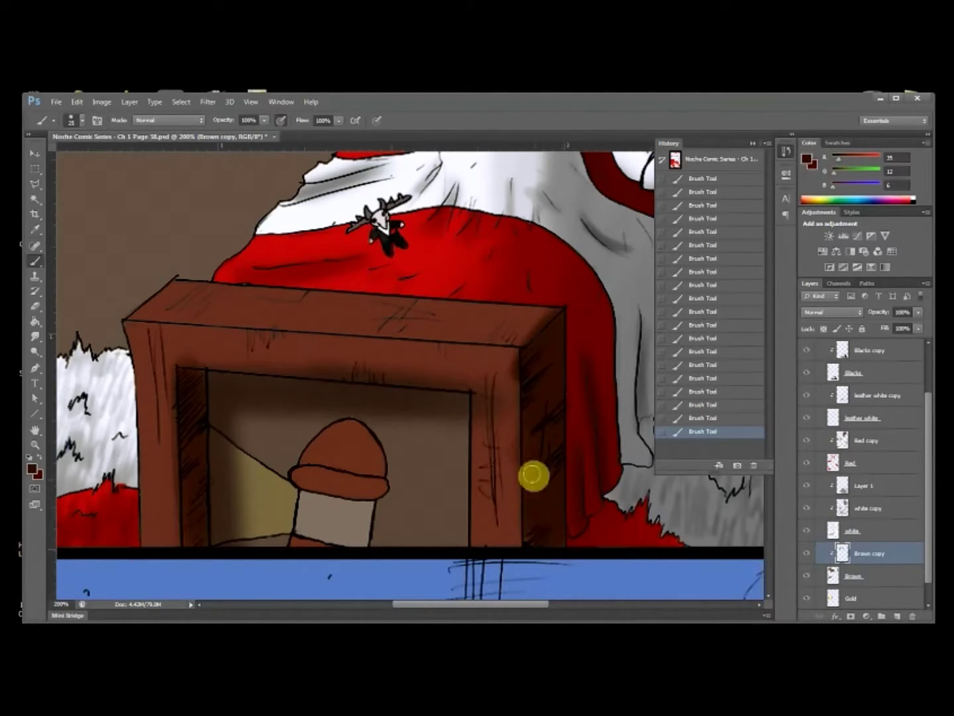
Step: Clear the shading that spilled onto the front face of the frame's right post using a rectangular selection
key(l)
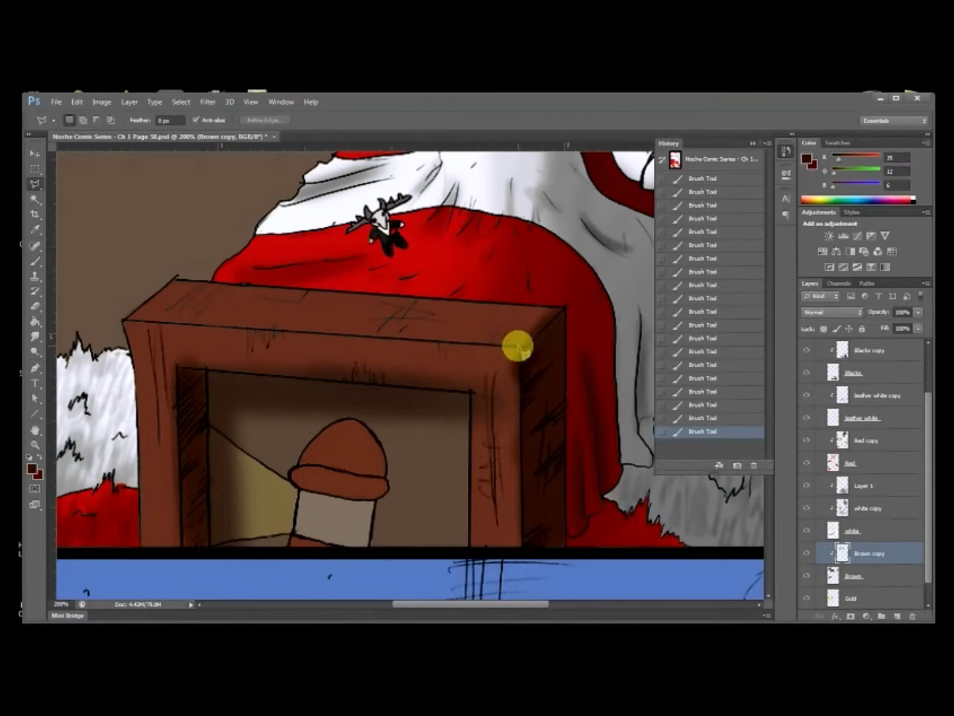
key(m)
drag(522, 340, 486, 558)
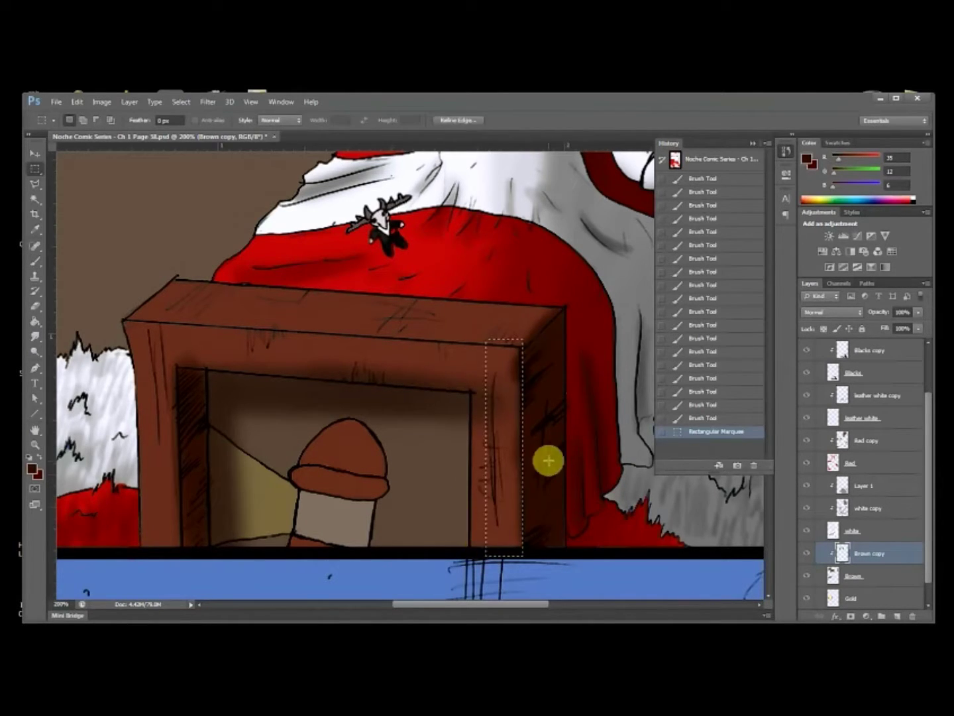
key(Delete)
drag(522, 318, 529, 334)
Step: Outline the frame's top and front faces with the Polygonal Lasso, clear the spilled shading inside, and deselect
key(l)
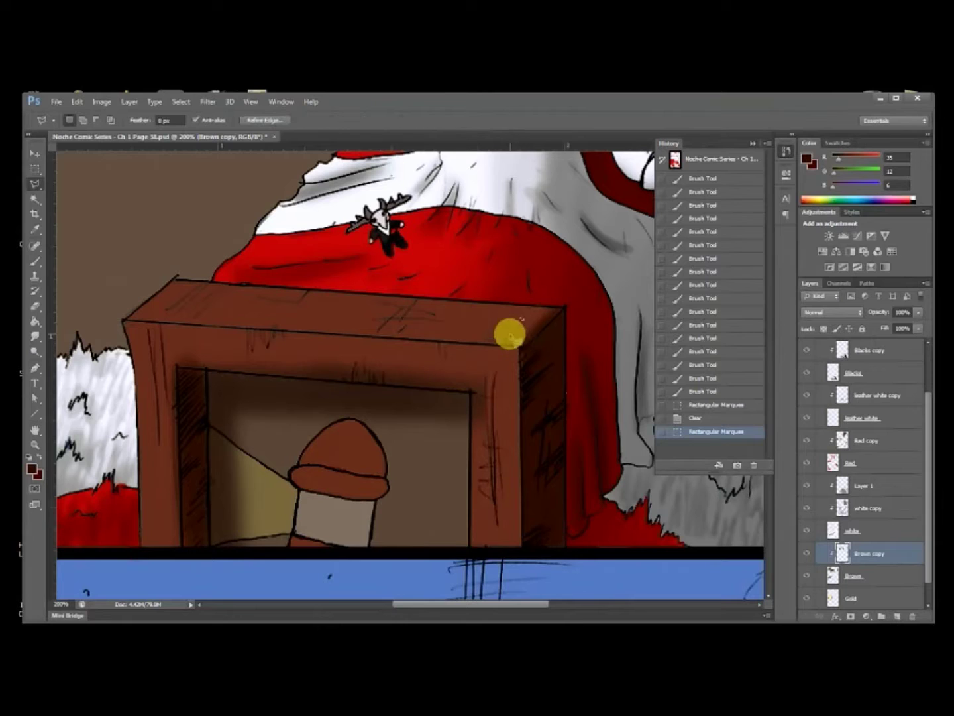
click(522, 346)
click(570, 305)
click(351, 266)
click(145, 324)
click(153, 555)
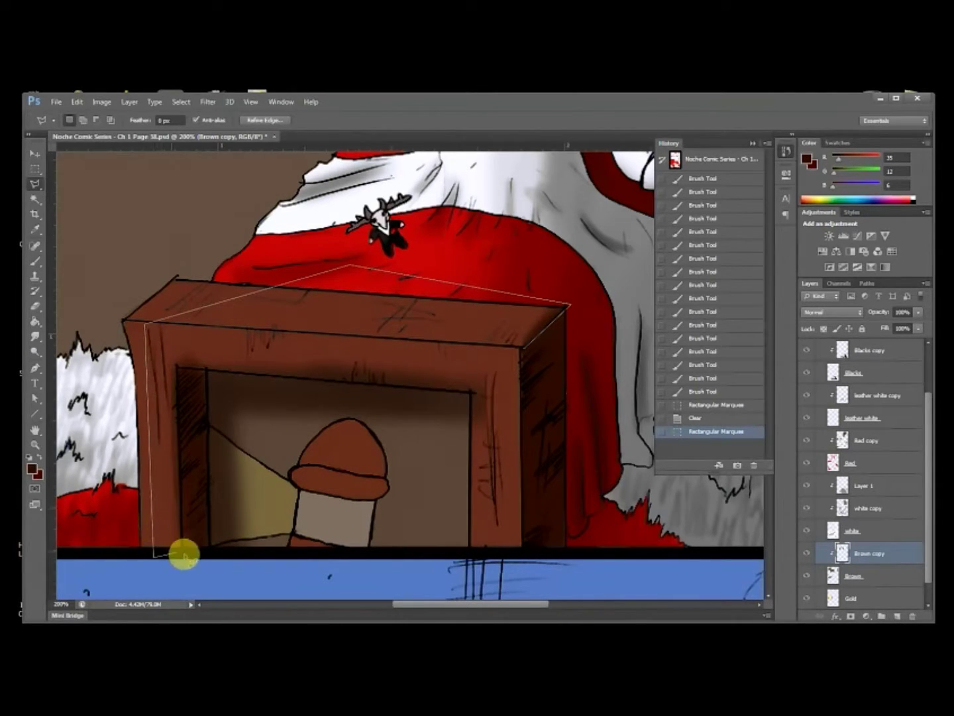
click(183, 546)
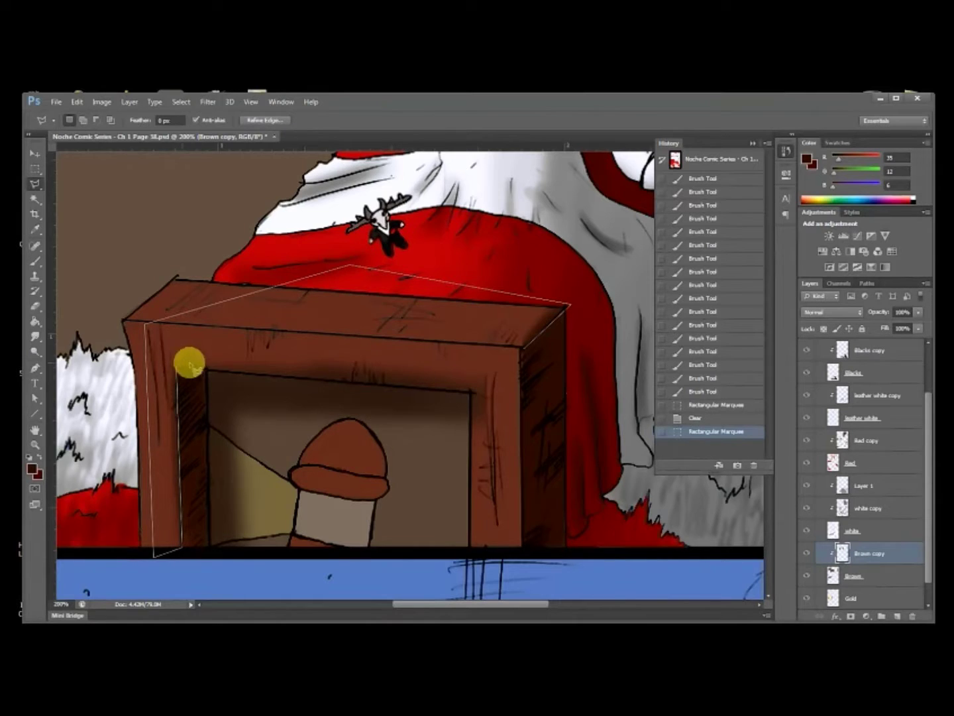
click(177, 367)
click(472, 391)
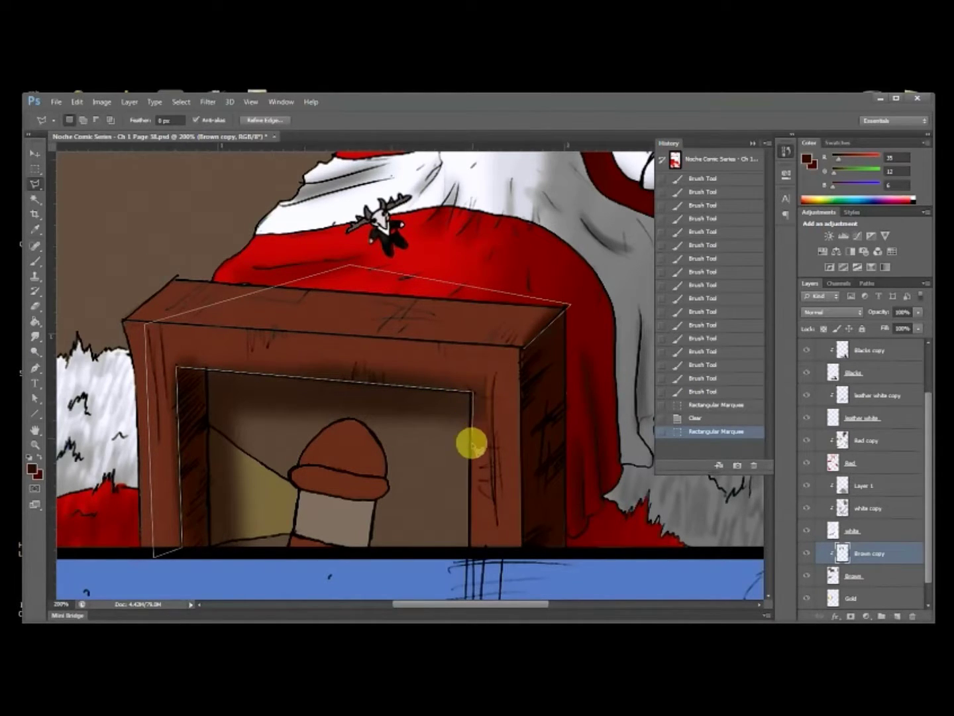
click(472, 514)
click(509, 509)
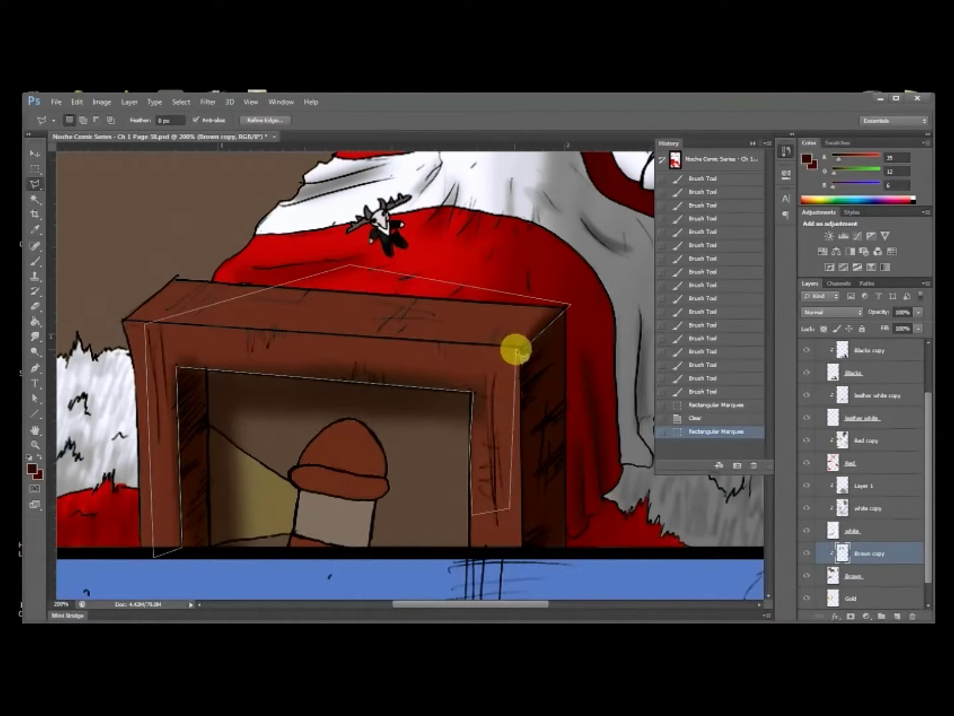
double_click(523, 352)
key(Delete)
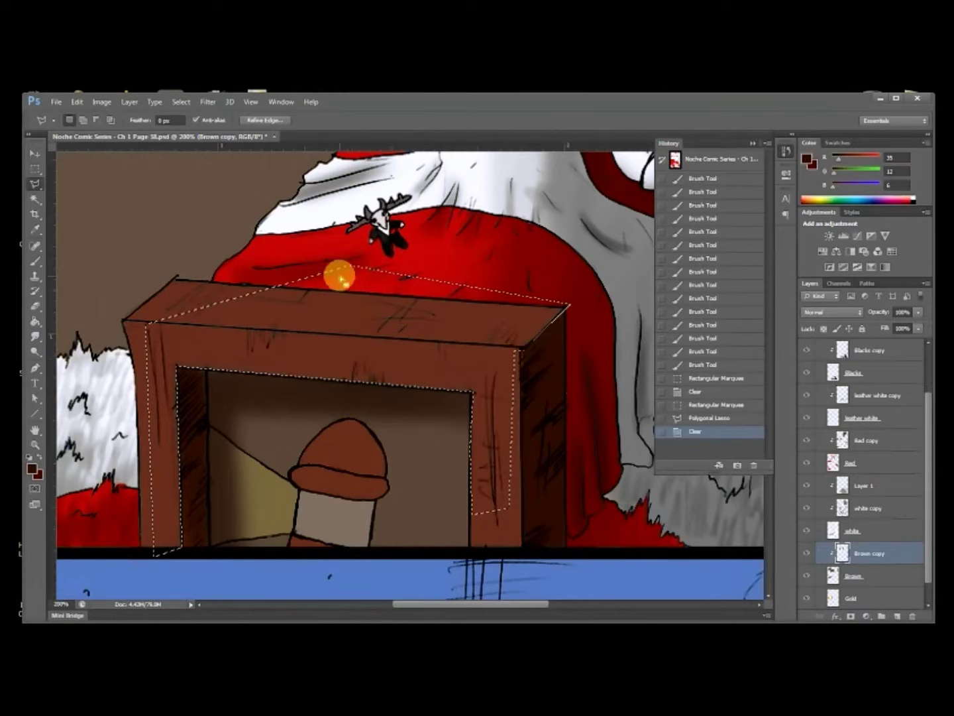
key(m)
click(363, 221)
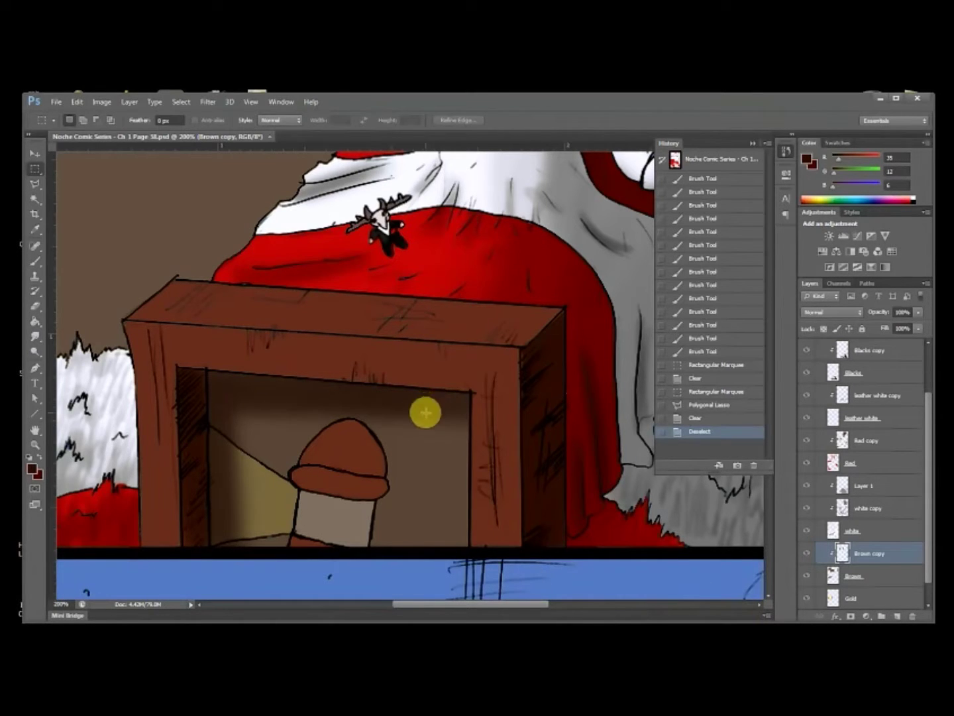
Step: Brush dark reddish brown shading, RGB 35, 12, 6, along the upper edge of the back wall inside the wooden frame's opening
key(b)
drag(227, 380, 420, 397)
mouse_move(464, 381)
mouse_down()
mouse_move(443, 397)
mouse_move(345, 405)
mouse_move(348, 397)
mouse_up()
drag(356, 439, 441, 390)
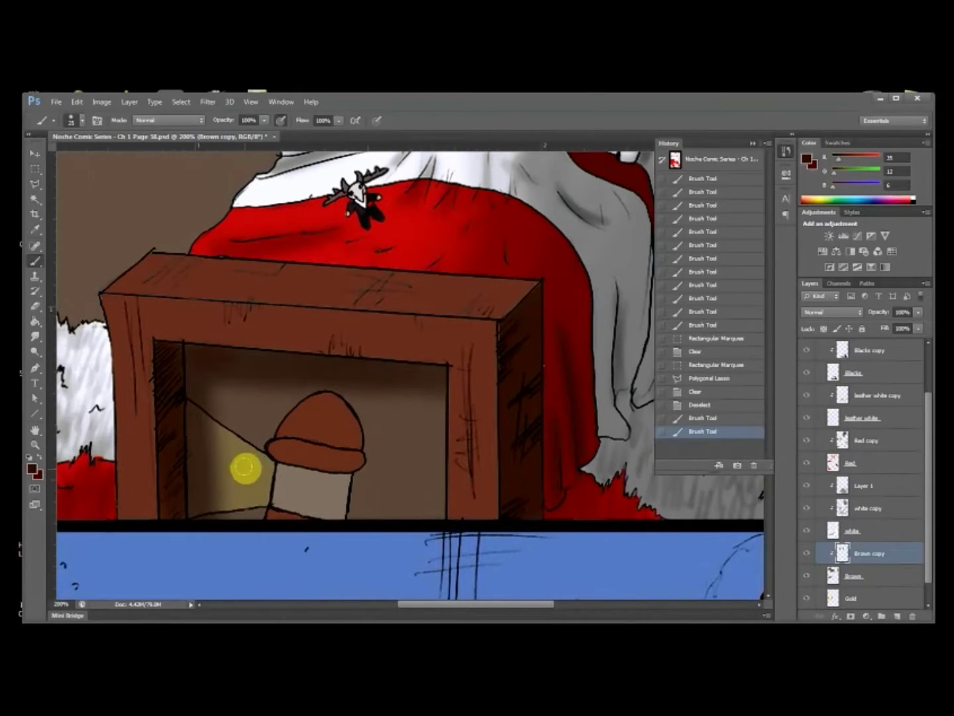
Step: Shade the left part of the olive area inside the frame's opening with dark olive brown, RGB 46, 37, 19
key(i)
click(243, 486)
click(809, 160)
click(695, 389)
click(869, 260)
key(b)
mouse_move(224, 447)
mouse_down()
mouse_move(203, 427)
mouse_move(214, 445)
mouse_move(200, 431)
mouse_move(197, 467)
mouse_up()
drag(197, 475, 198, 489)
mouse_move(197, 494)
mouse_down()
mouse_move(197, 507)
mouse_move(202, 500)
mouse_up()
drag(202, 500, 208, 497)
mouse_move(208, 496)
mouse_down()
mouse_move(191, 411)
mouse_move(205, 437)
mouse_up()
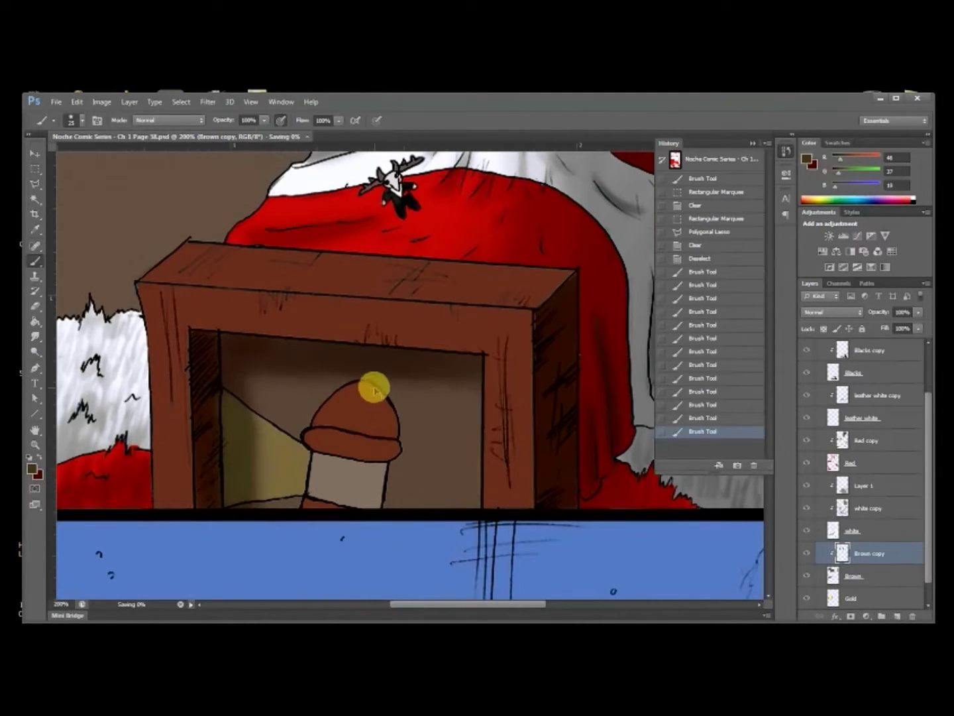
Step: Duplicate the Gold layer and clear everything on the copy
key(ctrl+0)
key(ctrl+plus)
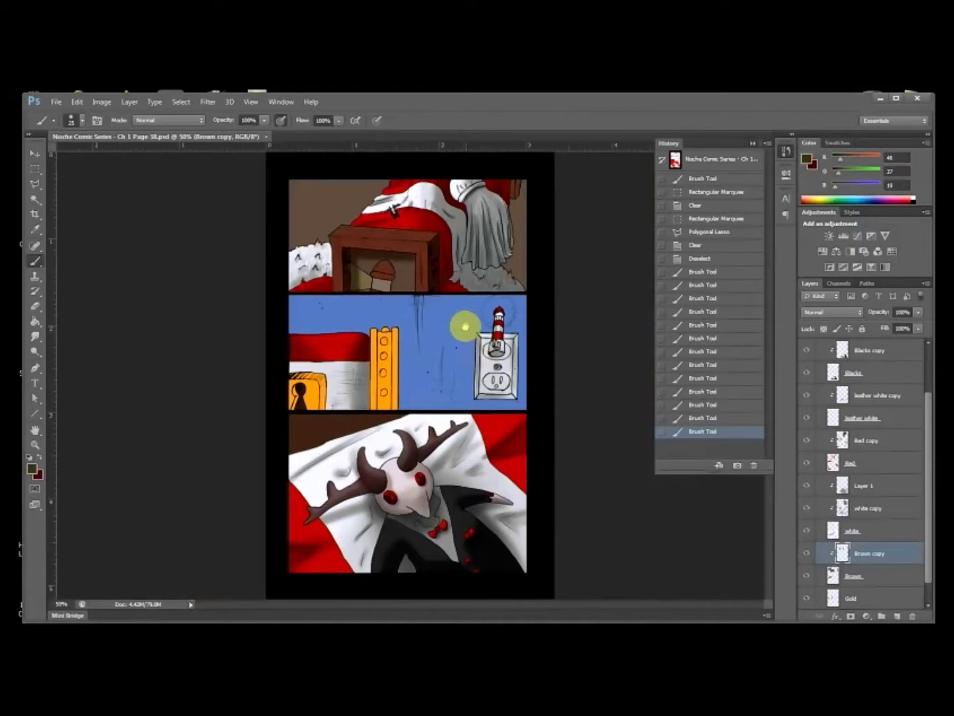
key(ctrl+plus)
scroll(495, 339, up, 3)
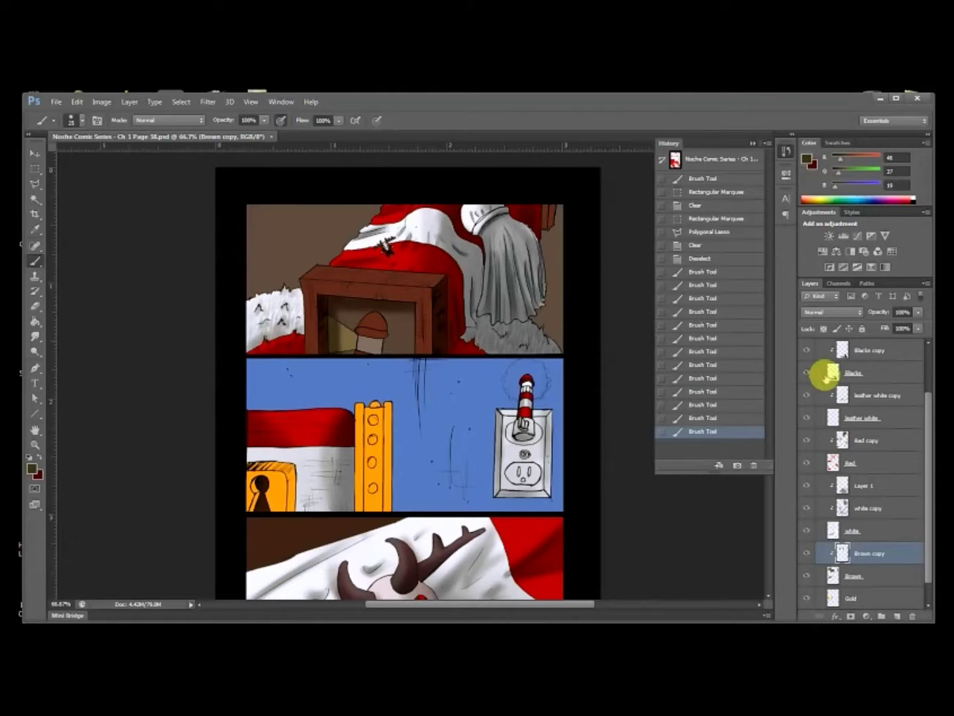
scroll(925, 510, down, 1)
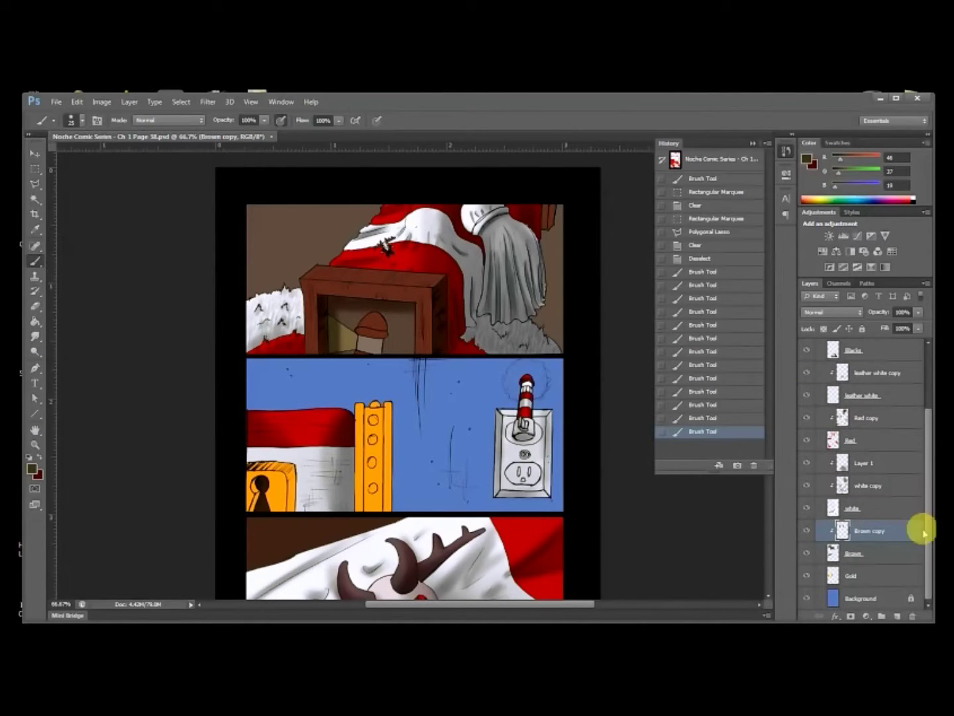
click(854, 570)
right_click(856, 576)
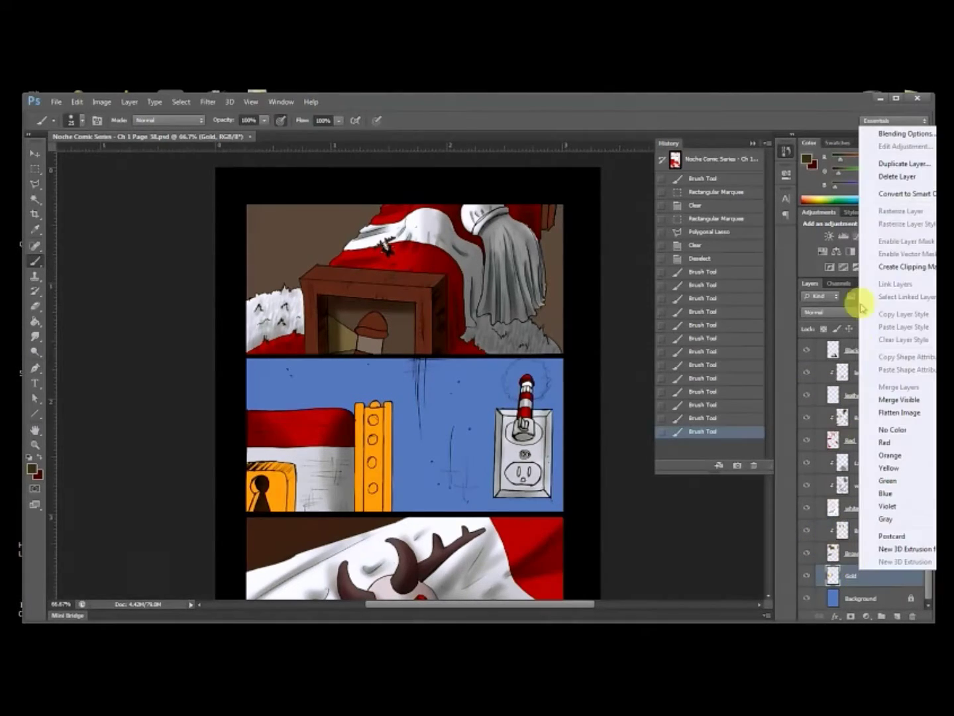
click(904, 164)
key(Return)
key(ctrl+a)
key(Delete)
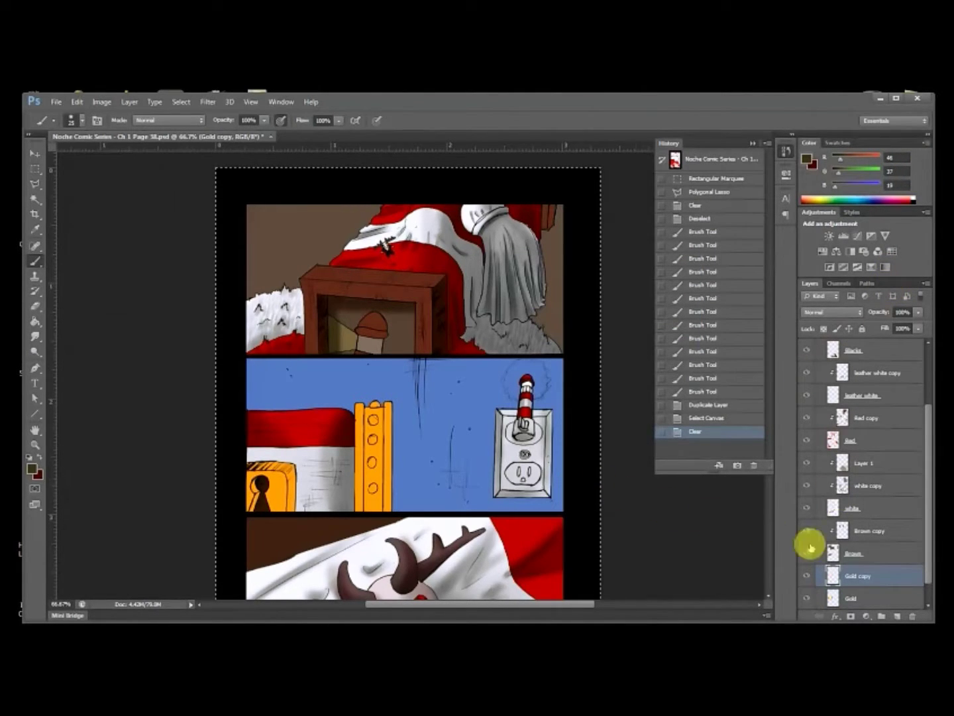
Step: Clip the emptied Gold copy layer to the Gold layer and deselect the canvas
right_click(856, 509)
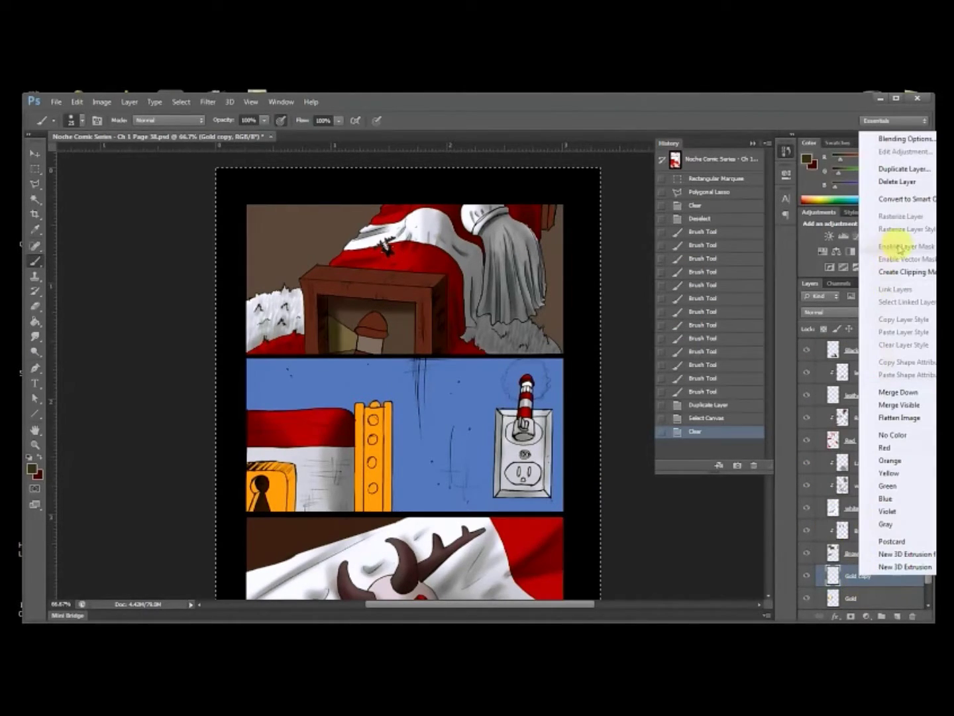
click(910, 271)
key(m)
key(ctrl+d)
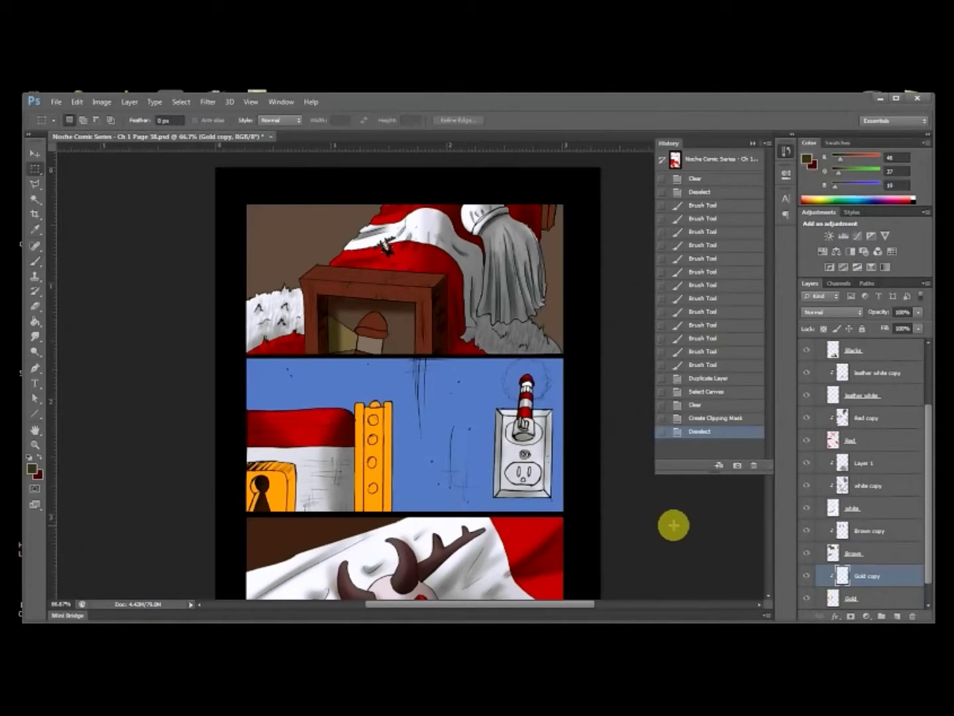
Step: Shade the round rivets on the middle panel's gold strip with orange-brown, RGB 112, 45, 0, sampled and darkened from the gold
key(b)
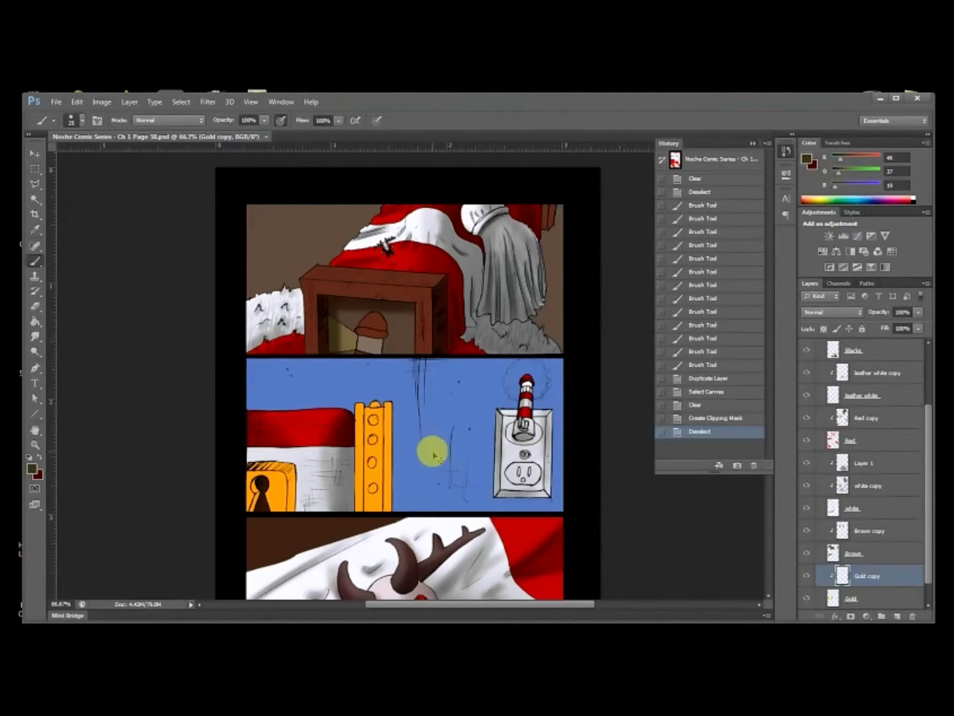
key(ctrl+plus)
key(ctrl+plus)
drag(408, 451, 505, 217)
key(i)
click(430, 328)
click(808, 159)
drag(750, 326, 755, 352)
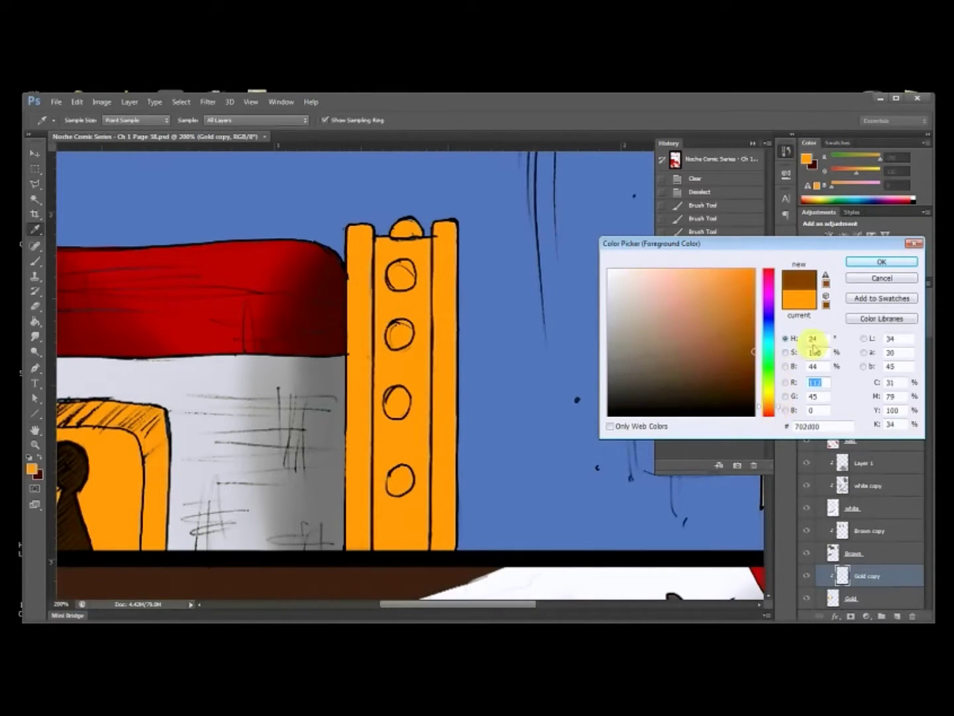
click(867, 264)
key(b)
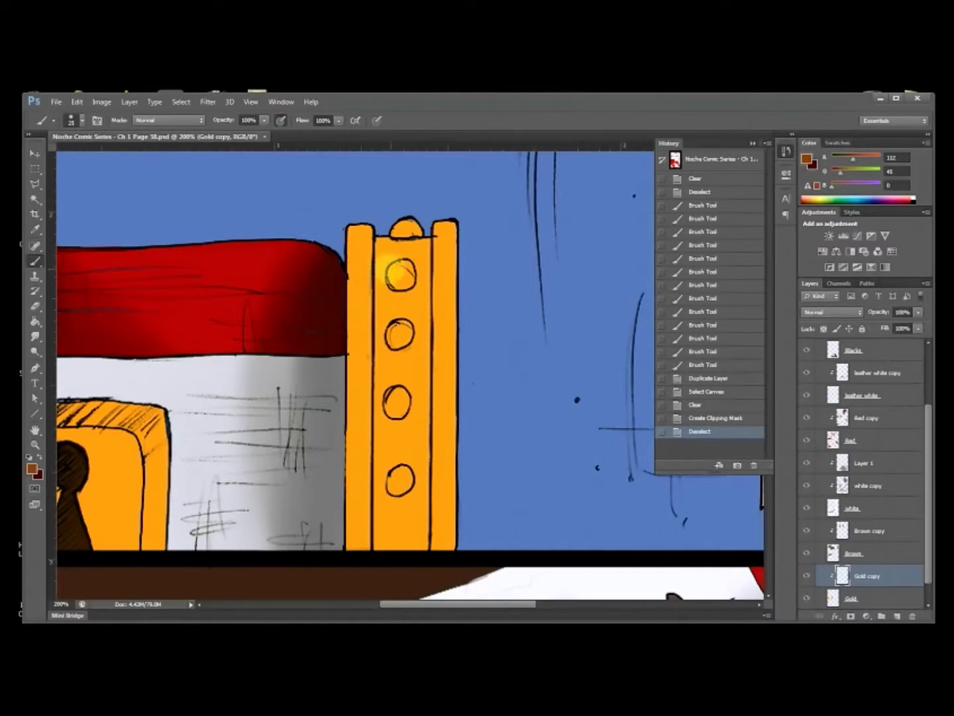
drag(396, 271, 398, 268)
mouse_move(398, 215)
mouse_down()
mouse_move(407, 212)
mouse_move(403, 222)
mouse_up()
mouse_move(403, 358)
mouse_down()
mouse_move(399, 333)
mouse_move(401, 342)
mouse_up()
drag(408, 421, 397, 406)
drag(405, 476, 396, 502)
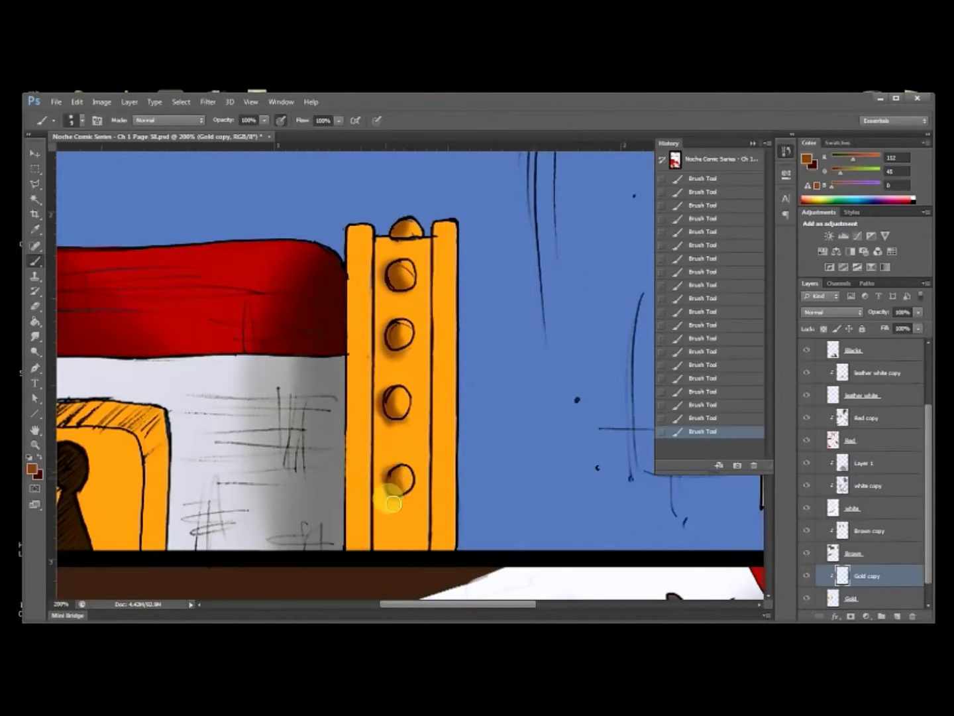
Step: Brush orange-brown shading down the gold strip's recessed centre and along its left rail
mouse_move(428, 236)
mouse_down()
mouse_move(434, 367)
mouse_move(424, 555)
mouse_move(424, 339)
mouse_up()
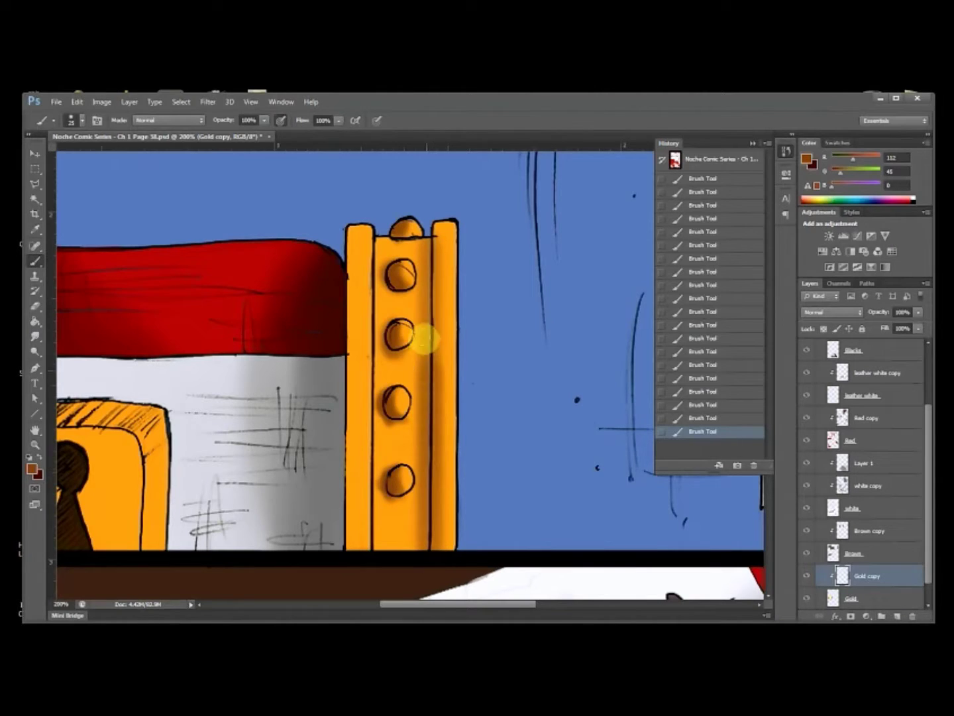
scroll(335, 464, down, 2)
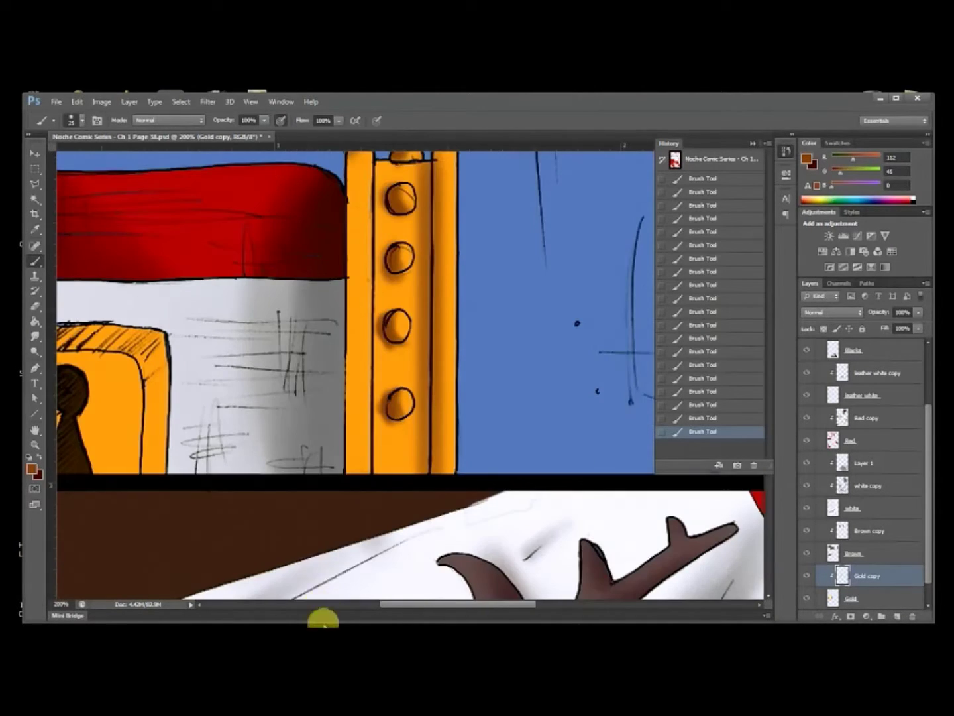
drag(330, 271, 338, 322)
drag(355, 207, 350, 541)
Step: Shade the keyhole and the bevelled rim of the gold lock plate with the orange-brown
drag(282, 395, 536, 366)
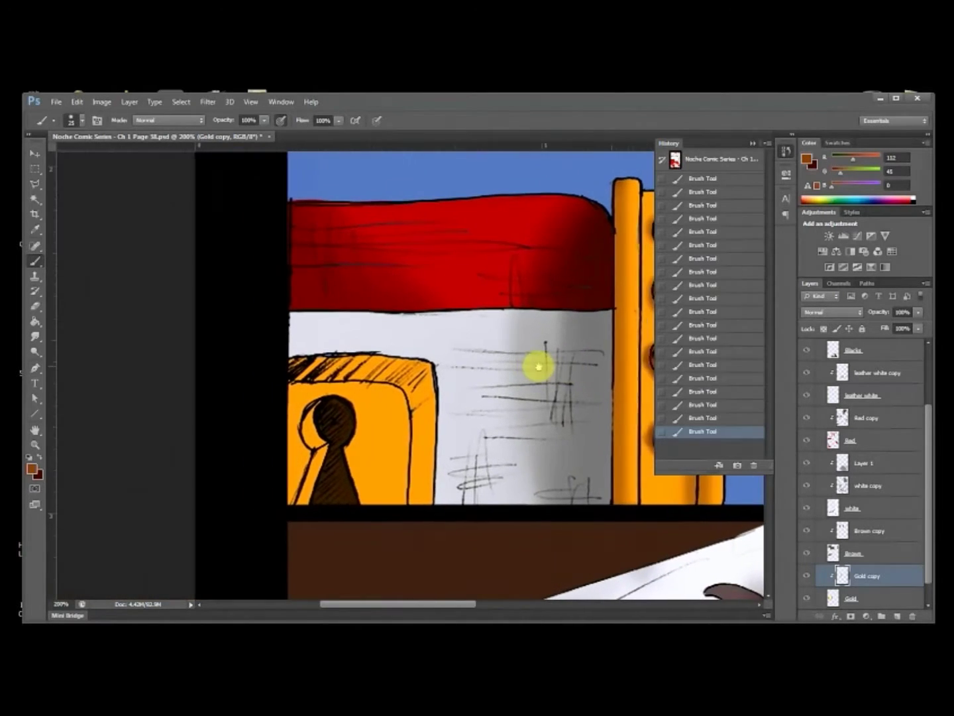
mouse_move(319, 450)
mouse_down()
mouse_move(299, 514)
mouse_move(322, 451)
mouse_move(309, 413)
mouse_move(348, 405)
mouse_up()
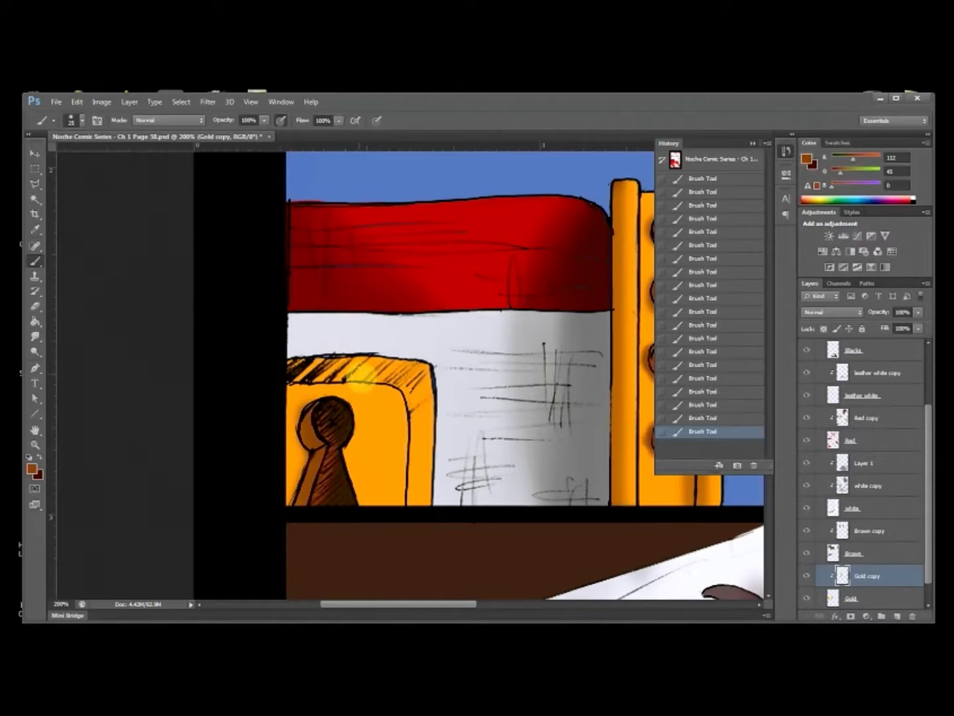
mouse_move(320, 361)
mouse_down()
mouse_move(405, 363)
mouse_move(429, 383)
mouse_move(416, 414)
mouse_move(425, 427)
mouse_move(433, 470)
mouse_up()
click(693, 418)
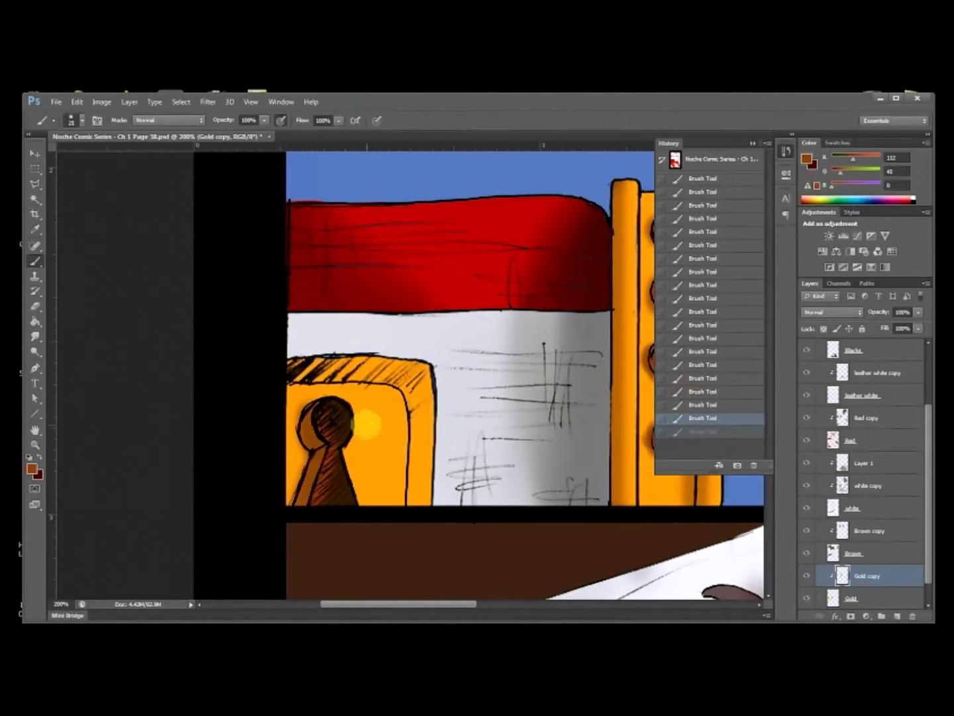
key(ctrl+z)
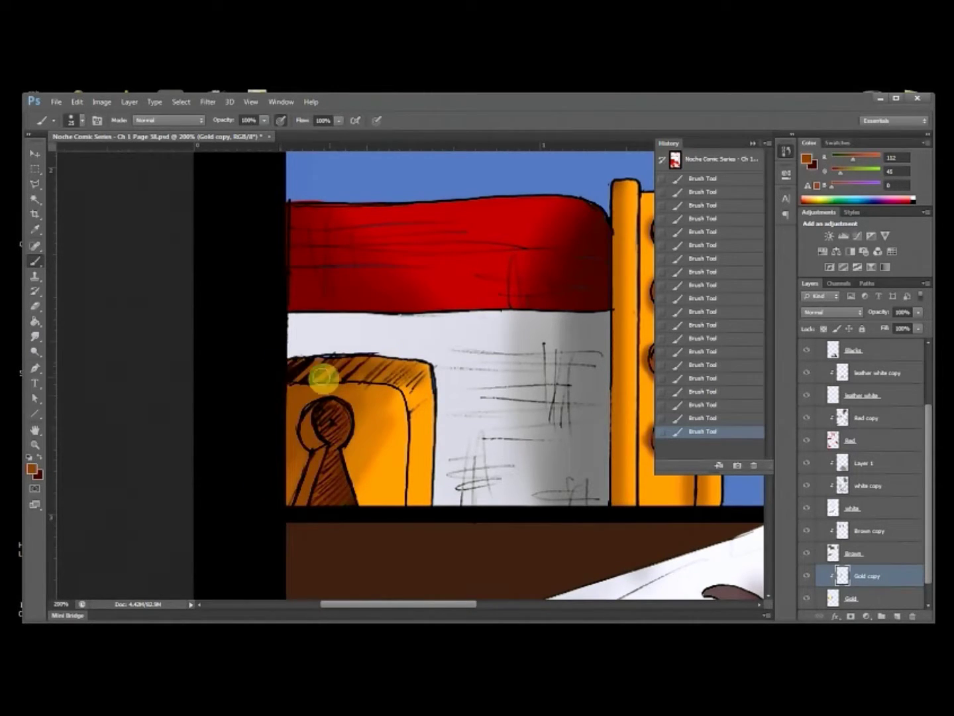
Step: Deepen the shading on the keyhole's inner side wall with dark brown, RGB 58, 23, 0
click(805, 158)
drag(735, 368, 765, 379)
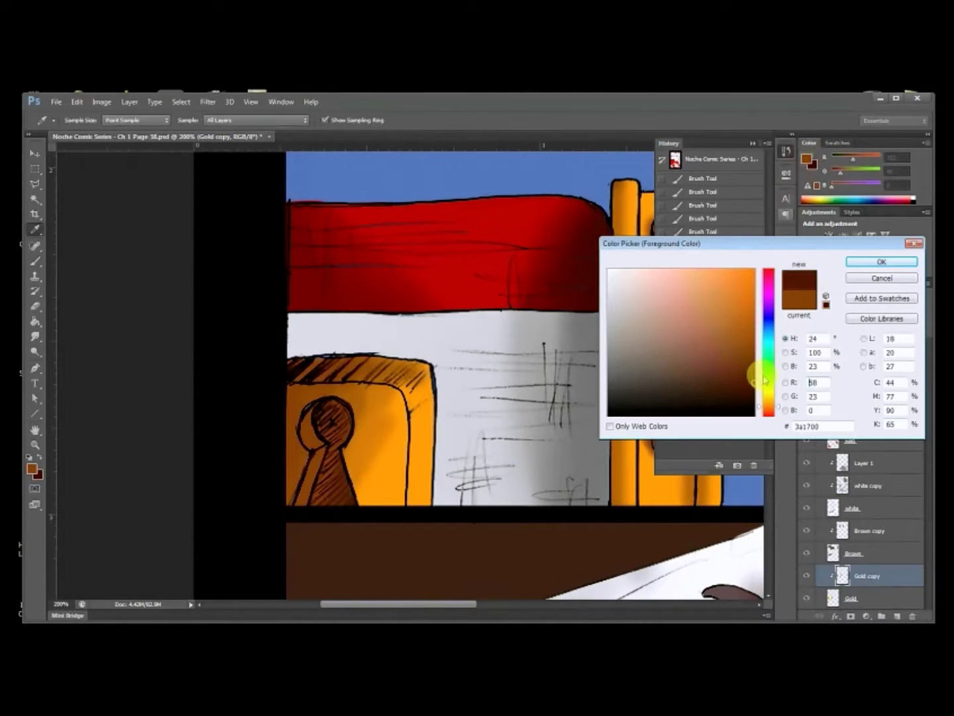
click(859, 263)
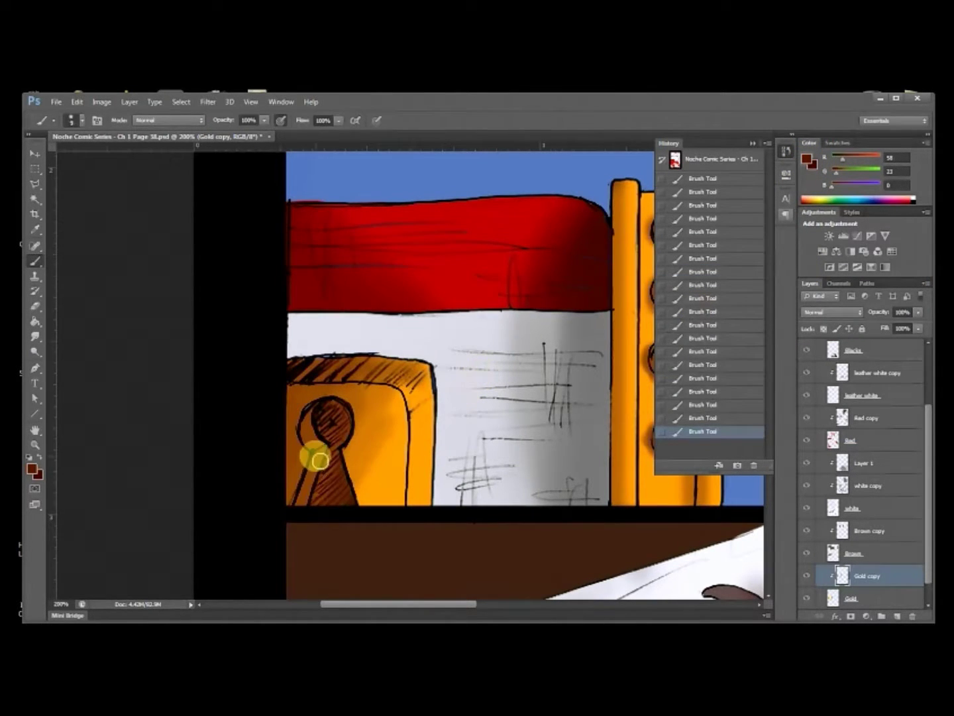
mouse_move(319, 464)
mouse_down()
mouse_move(304, 517)
mouse_move(317, 409)
mouse_move(324, 448)
mouse_up()
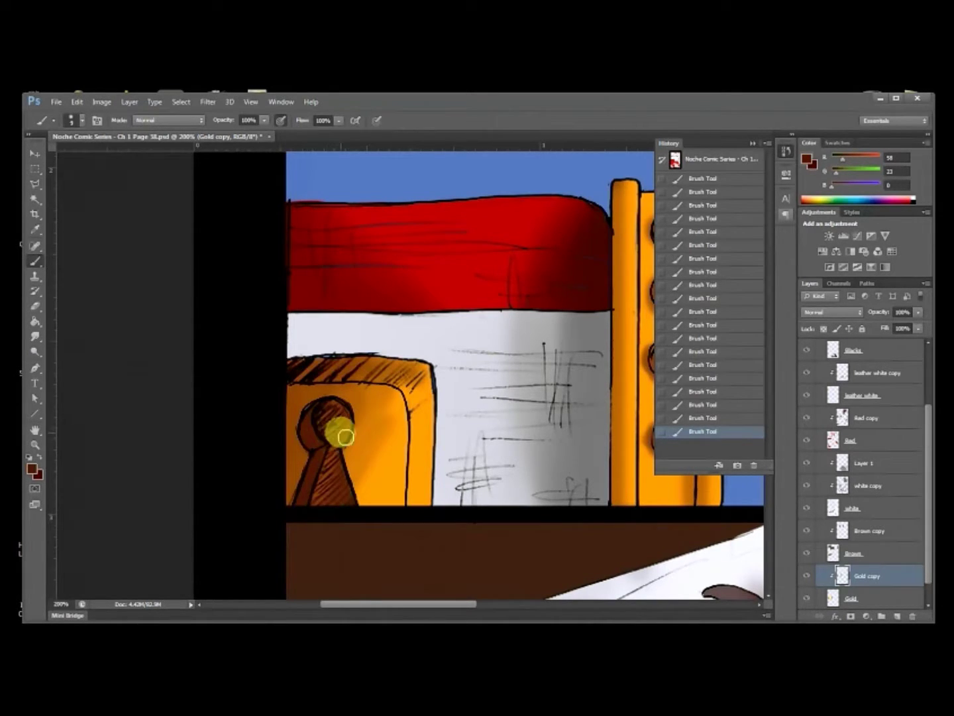
Step: Erase the brown shading that spilled over the keyhole's dark opening, in both the round part and the flared slot
key(e)
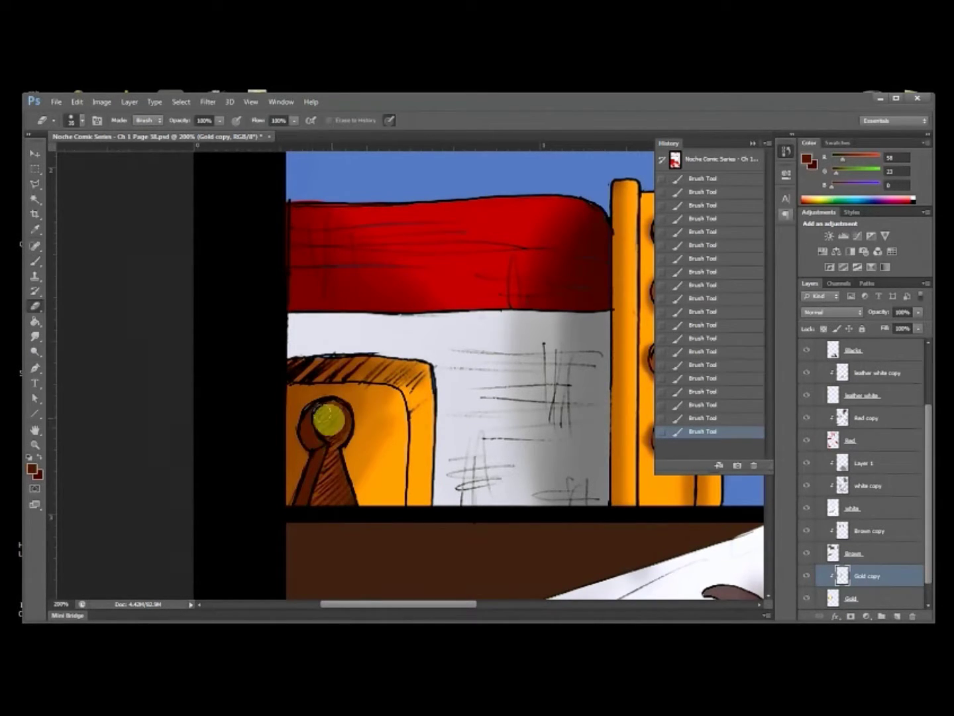
mouse_move(331, 417)
mouse_down()
mouse_move(339, 416)
mouse_move(337, 429)
mouse_up()
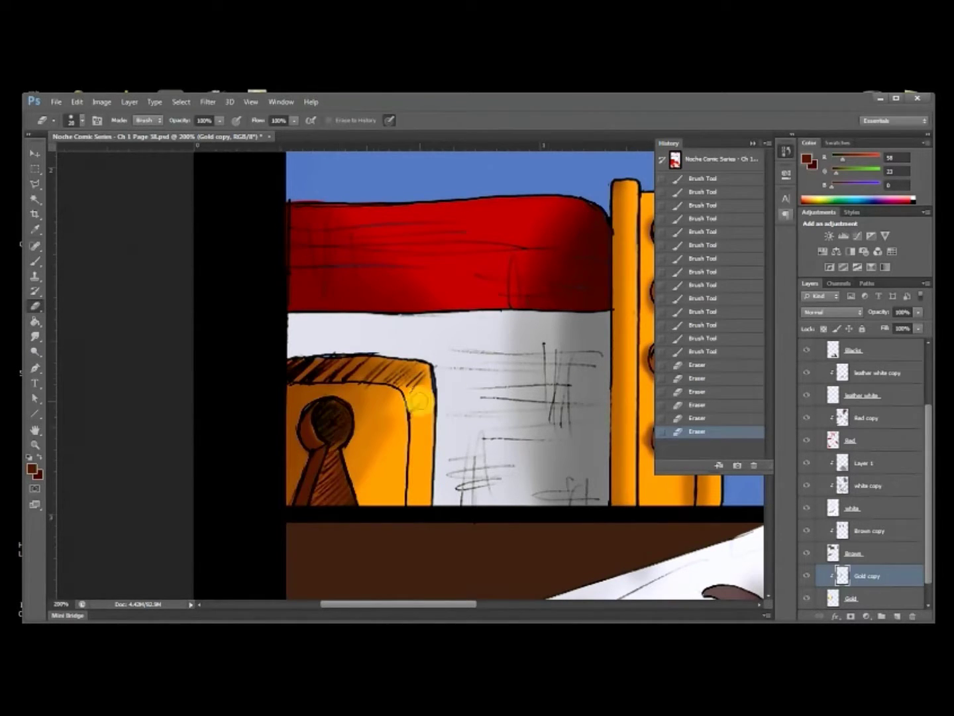
click(696, 391)
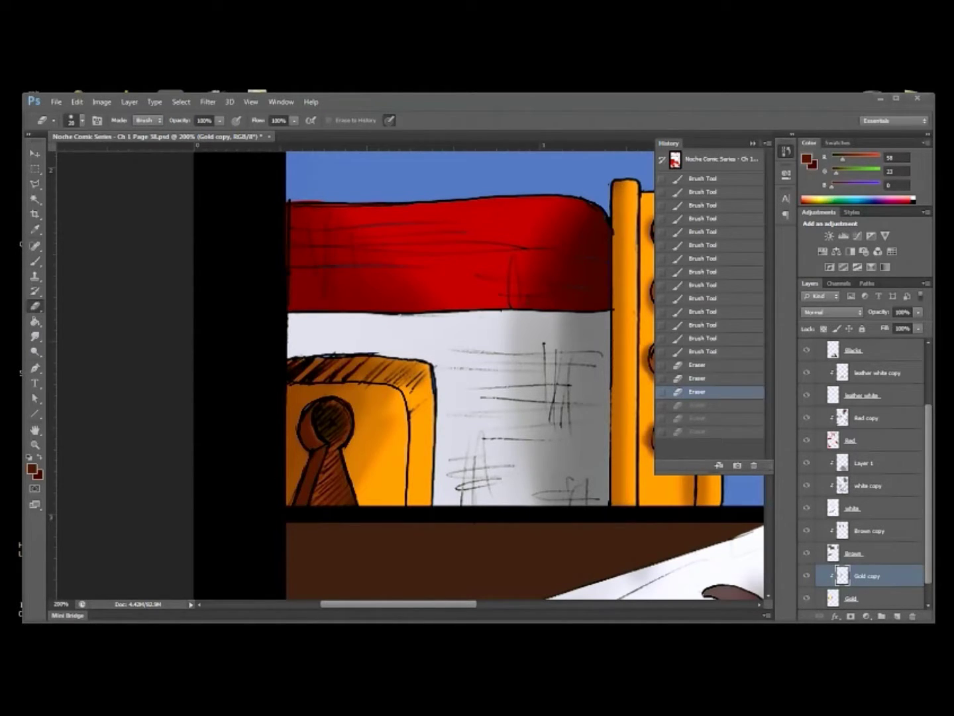
drag(329, 465, 334, 498)
click(331, 491)
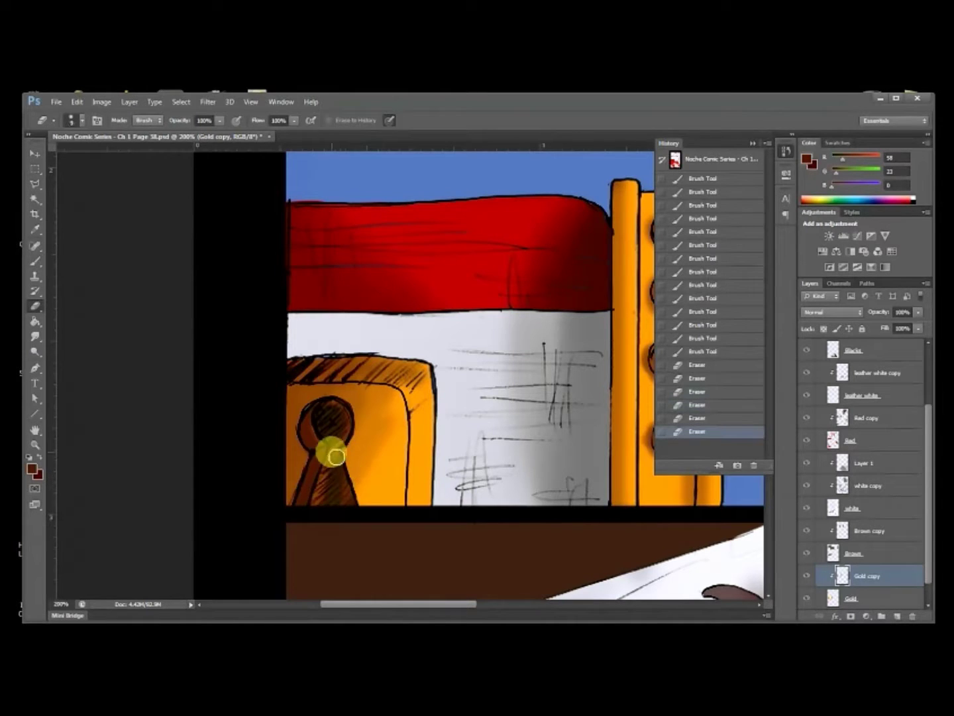
mouse_move(338, 501)
mouse_down()
mouse_move(342, 469)
mouse_move(326, 507)
mouse_up()
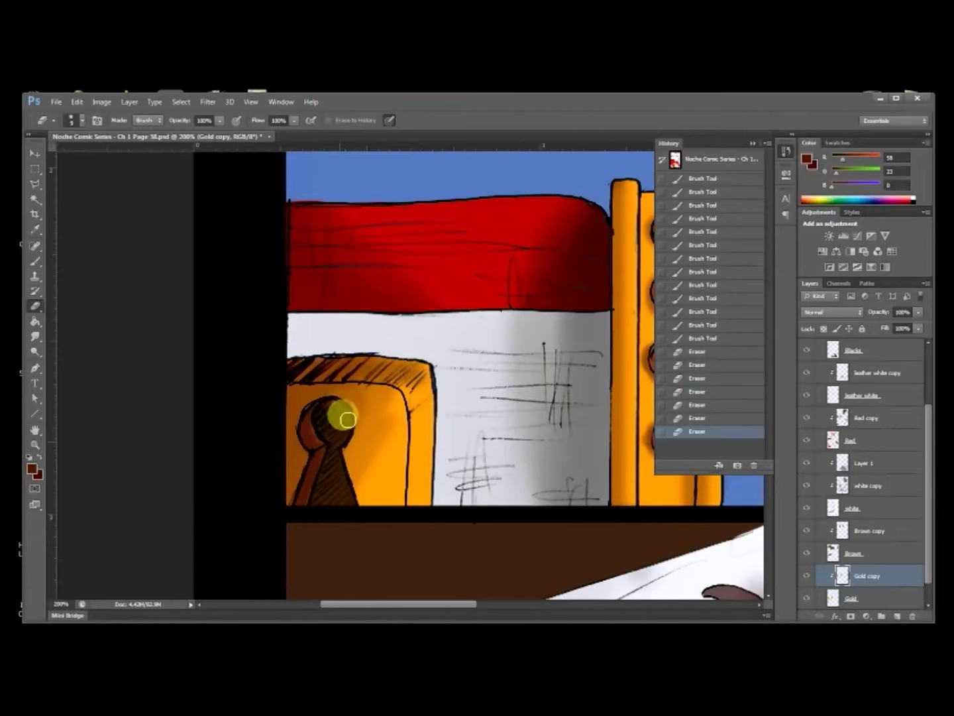
mouse_move(341, 410)
mouse_down()
mouse_move(336, 428)
mouse_move(345, 419)
mouse_up()
Step: Smudge the shading on the gold lock plate beside the keyhole to soften it
drag(456, 337, 396, 394)
scroll(406, 334, down, 2)
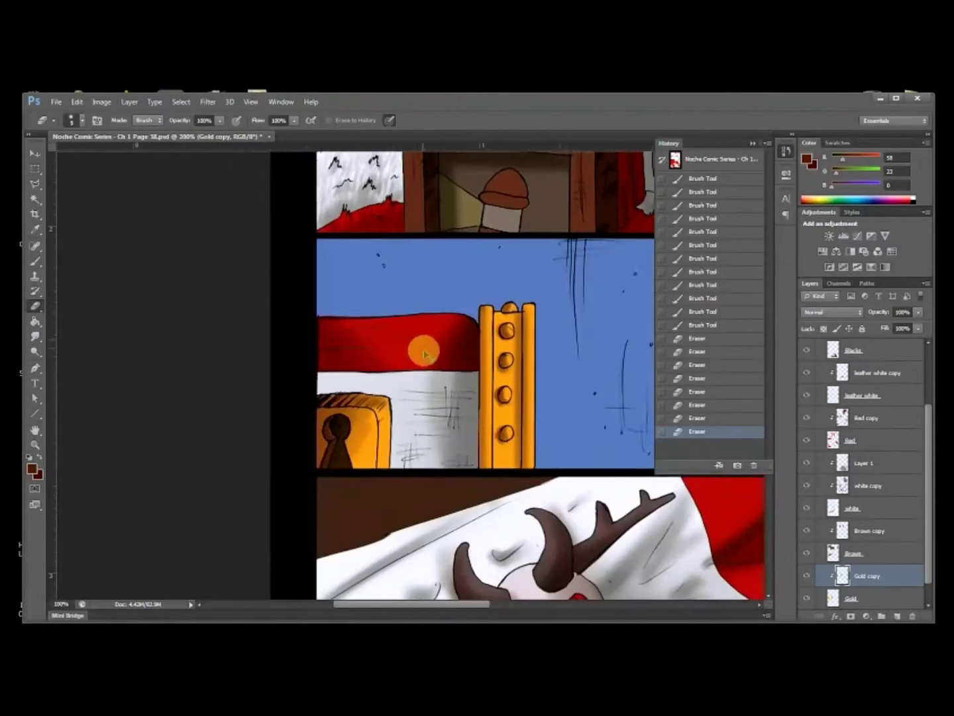
drag(392, 361, 486, 337)
click(35, 336)
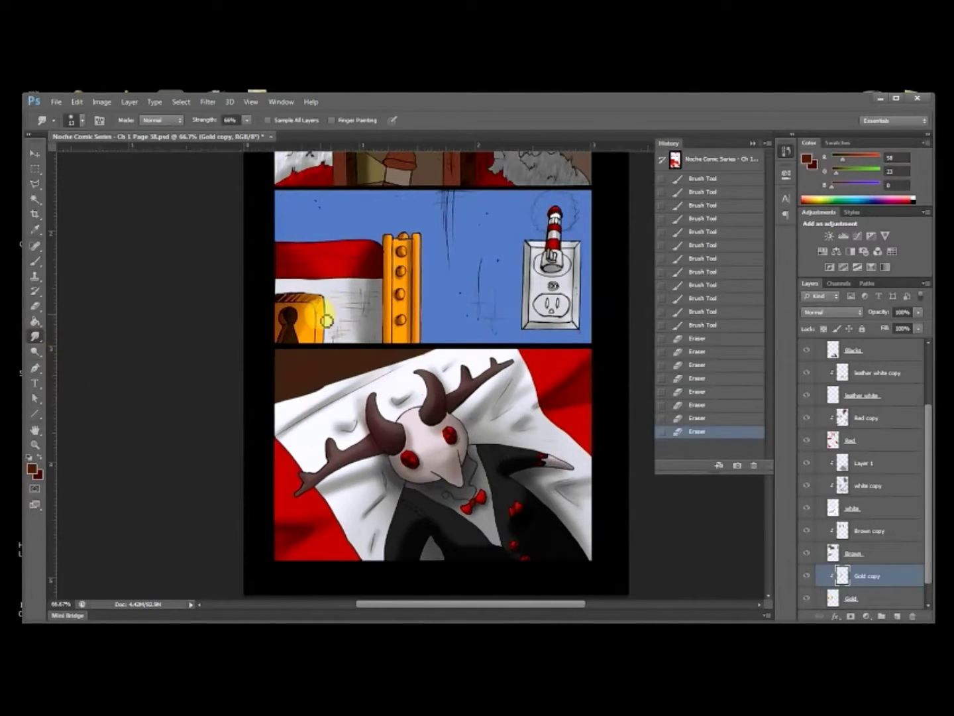
mouse_move(315, 319)
mouse_down()
mouse_move(308, 329)
mouse_move(298, 319)
mouse_move(306, 311)
mouse_move(311, 334)
mouse_up()
drag(376, 284, 379, 300)
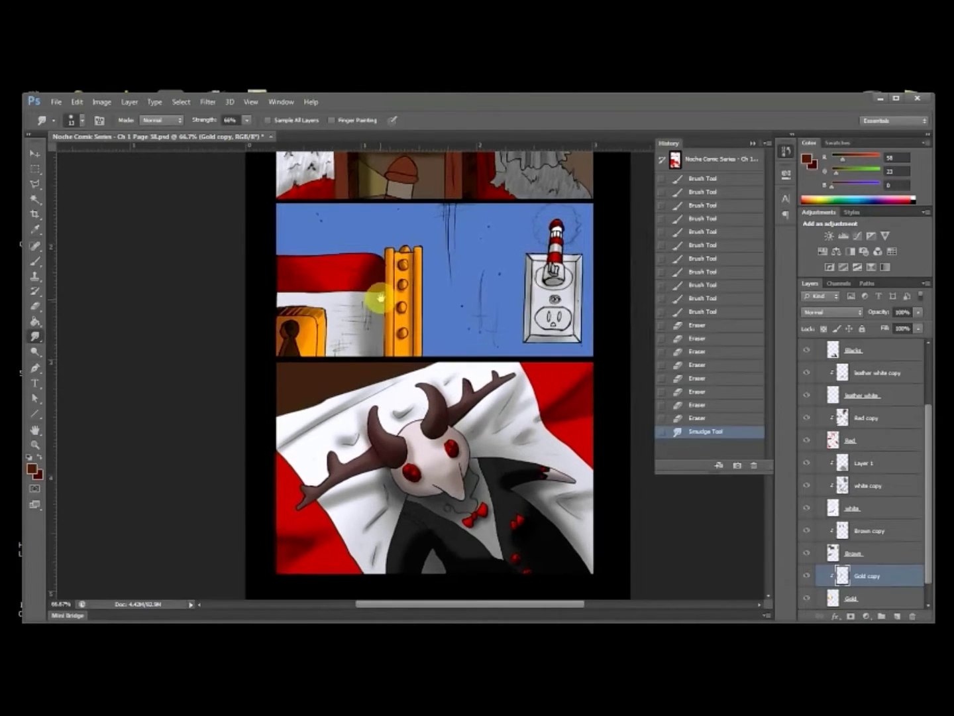
drag(611, 322, 608, 323)
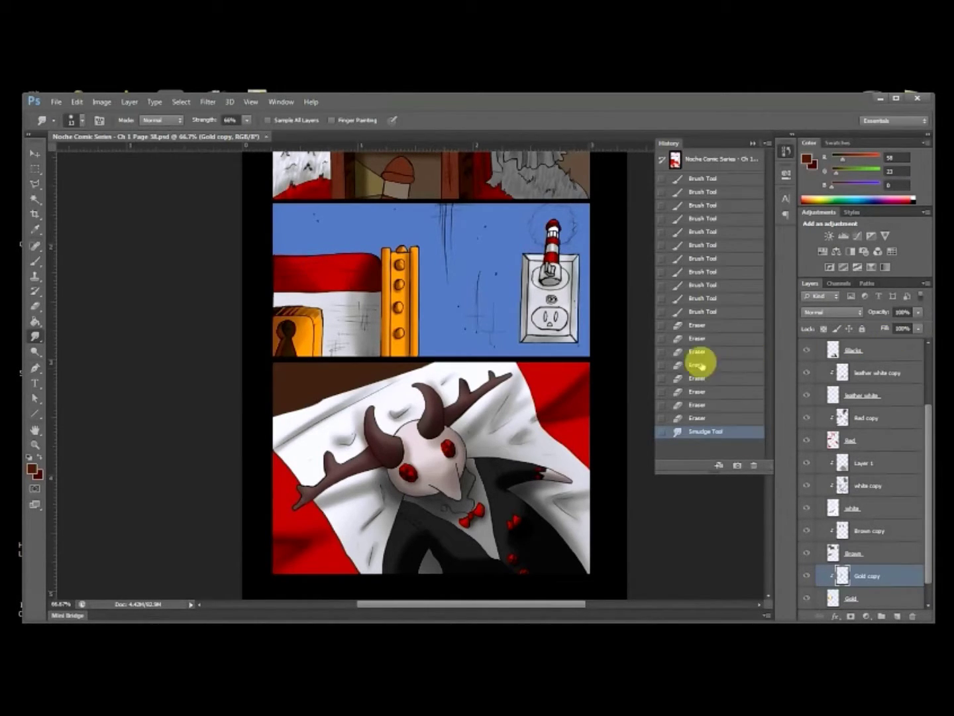
mouse_move(549, 351)
mouse_down()
mouse_move(553, 369)
mouse_move(535, 396)
mouse_up()
Step: Darken the studded centre band of the middle panel's gold strip, up to its top rivet, with brown, RGB 114, 51, 0
key(b)
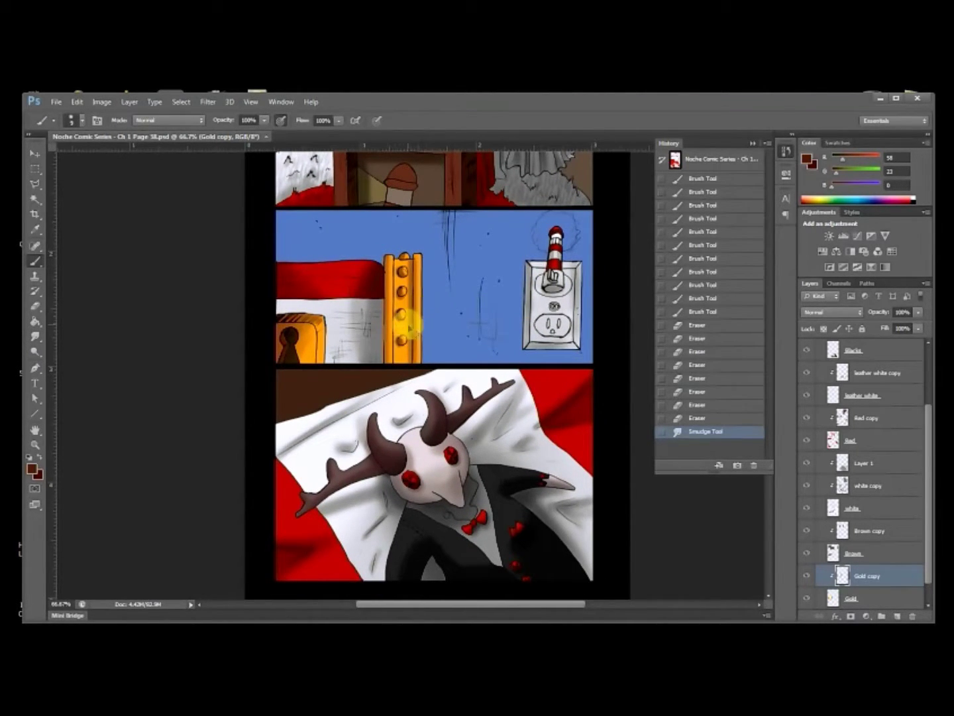
key(ctrl+plus)
key(ctrl+plus)
drag(452, 343, 474, 472)
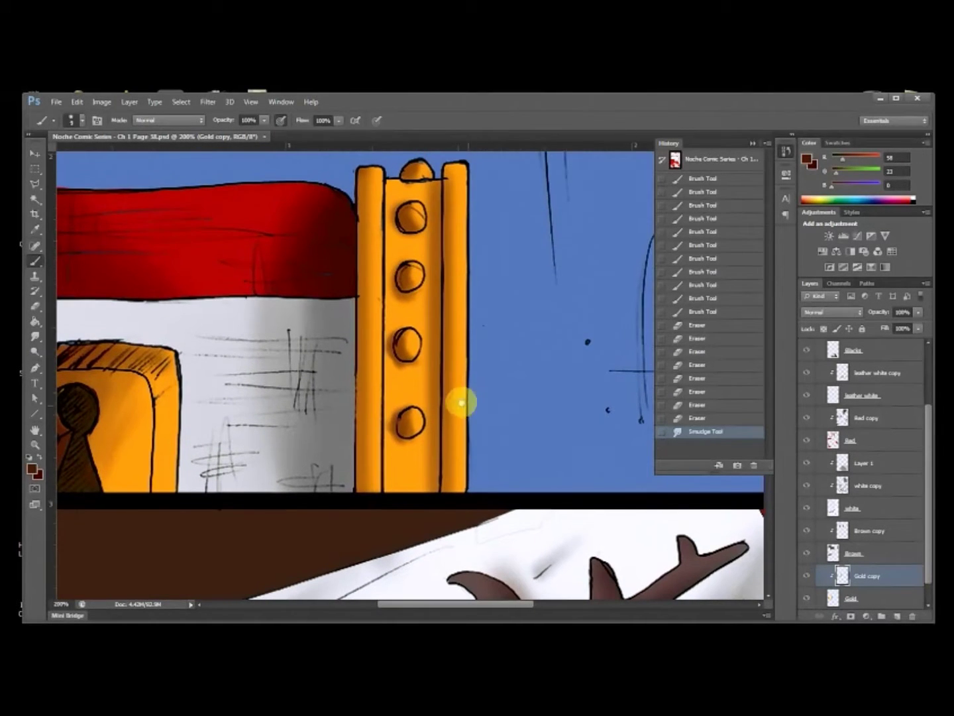
key(i)
click(443, 310)
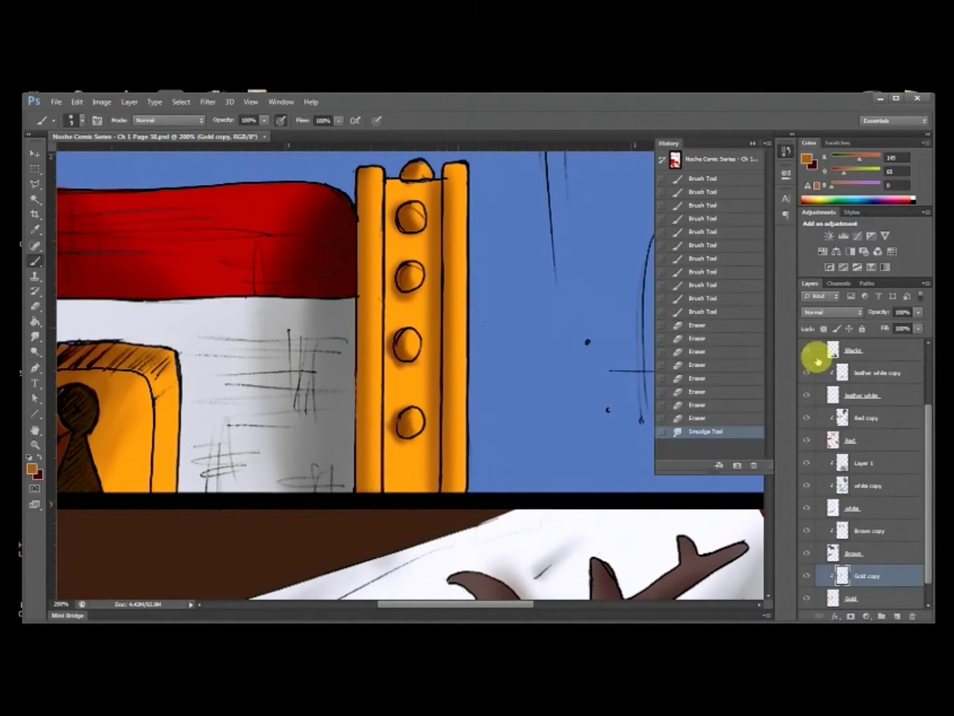
click(806, 159)
click(750, 343)
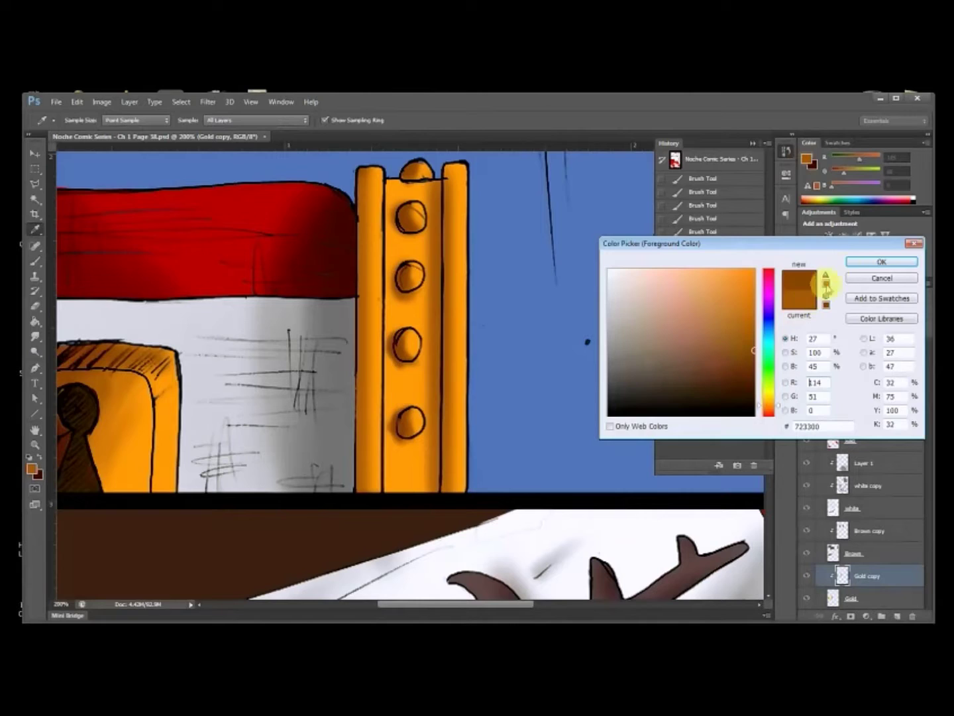
click(881, 262)
key(b)
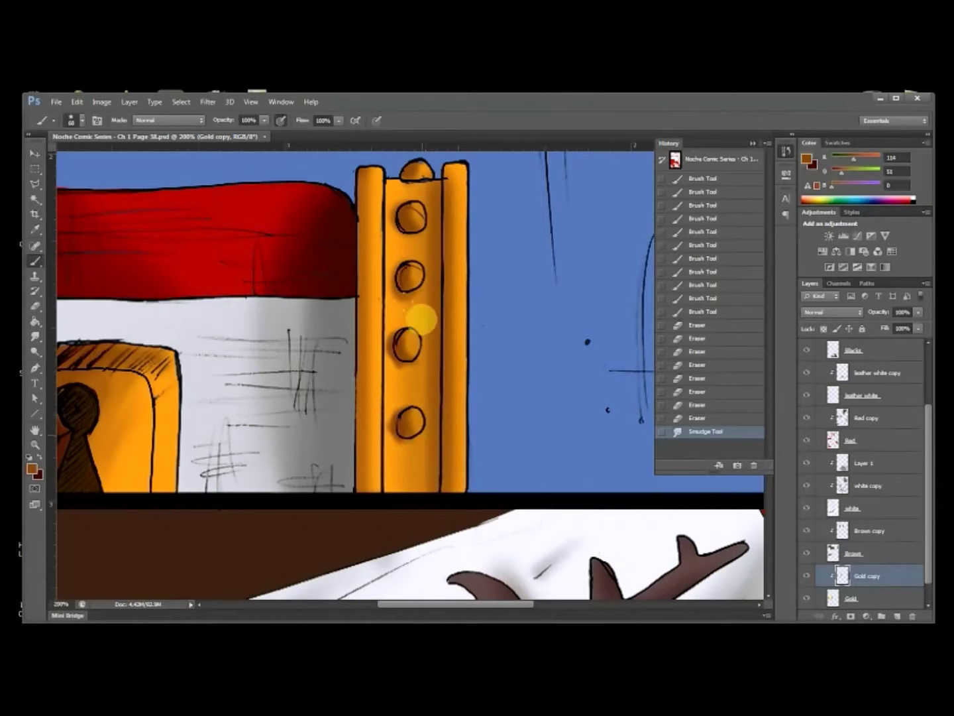
drag(415, 188, 433, 175)
Step: Erase part of the brown shading on the gold strip's topmost rivet to form a highlight, lowering the eraser opacity to 50%
key(e)
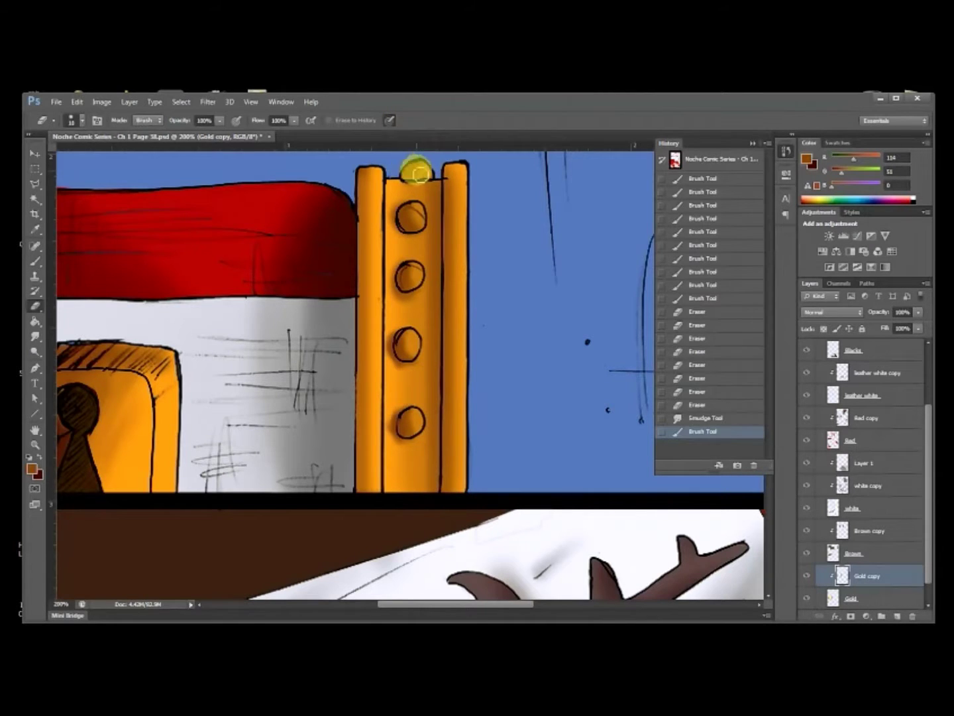
click(427, 164)
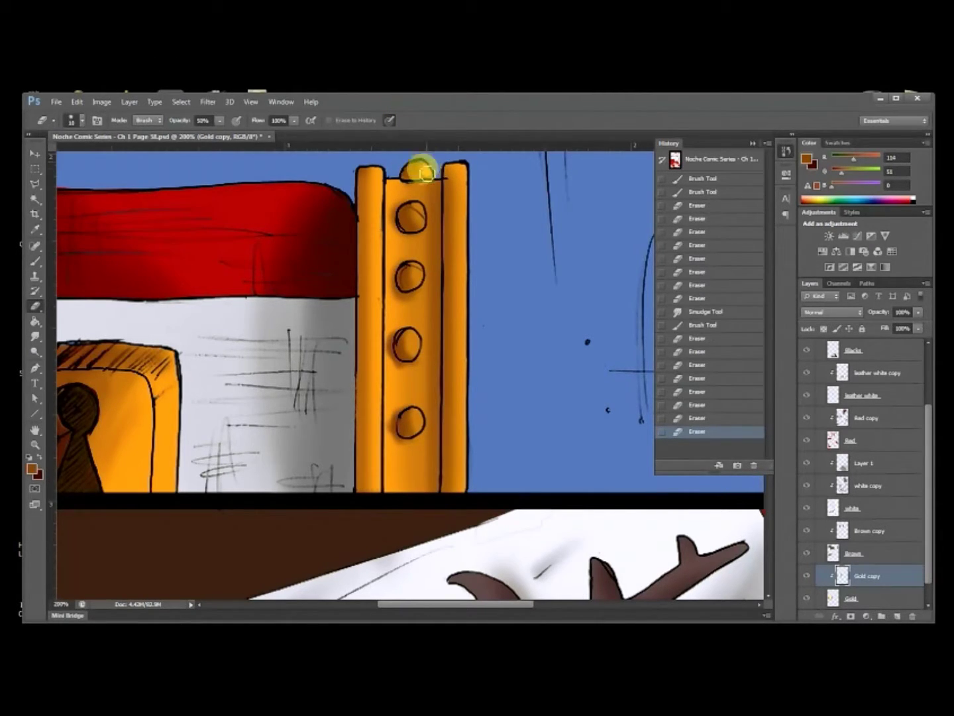
click(420, 170)
click(427, 175)
click(432, 177)
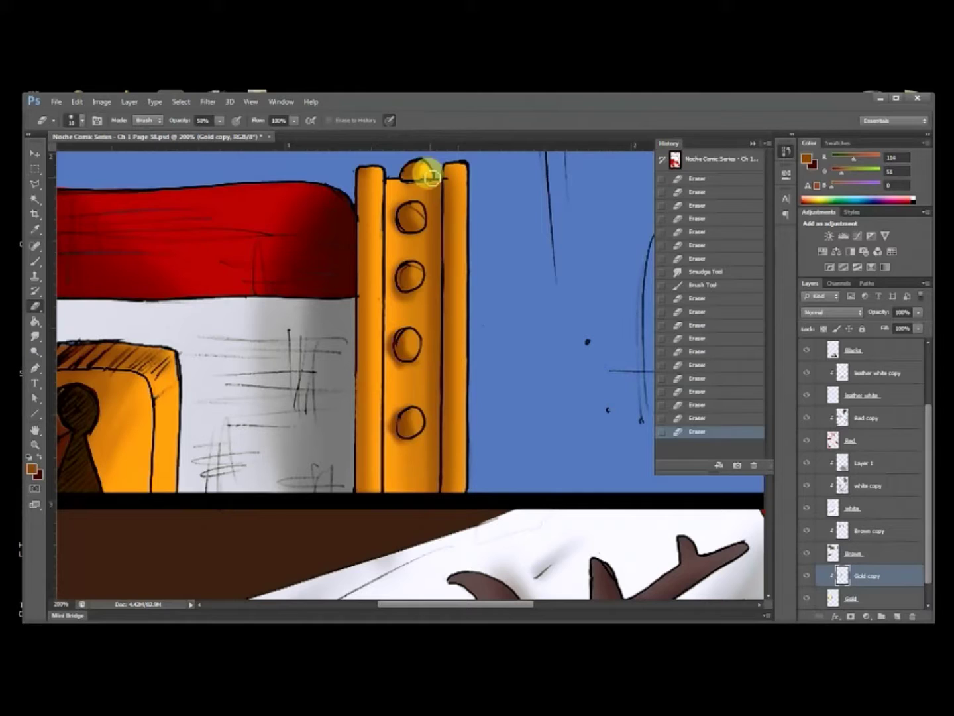
click(422, 169)
Step: Erase highlights into the four lower rivets of the gold strip, and make pen pressure control the eraser's opacity instead of its size
click(426, 218)
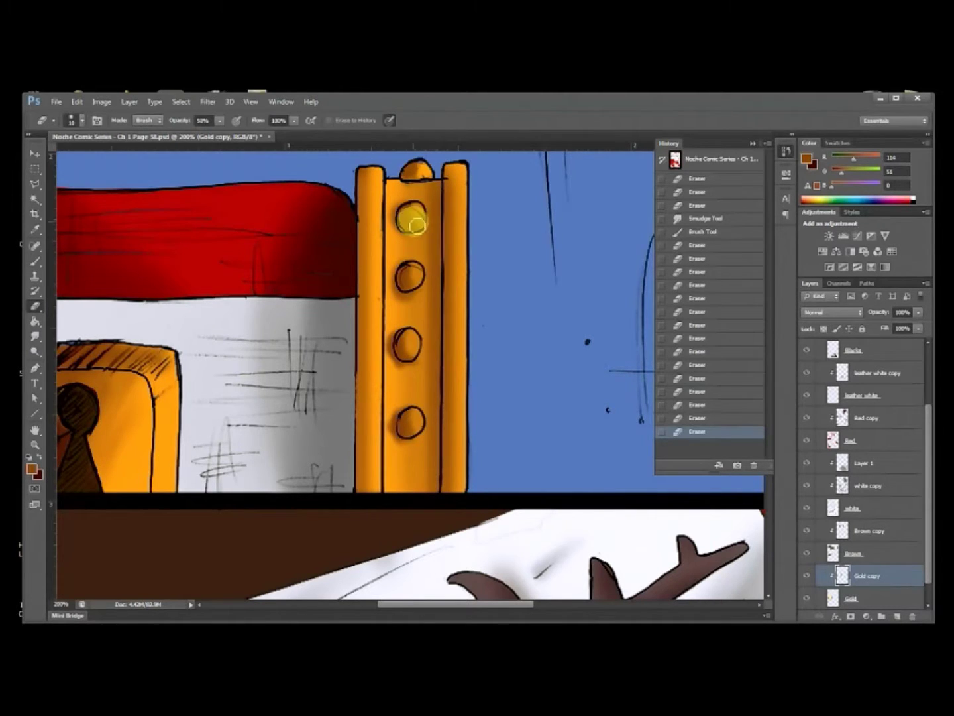
click(415, 208)
click(420, 221)
click(426, 217)
click(426, 211)
click(421, 216)
click(423, 218)
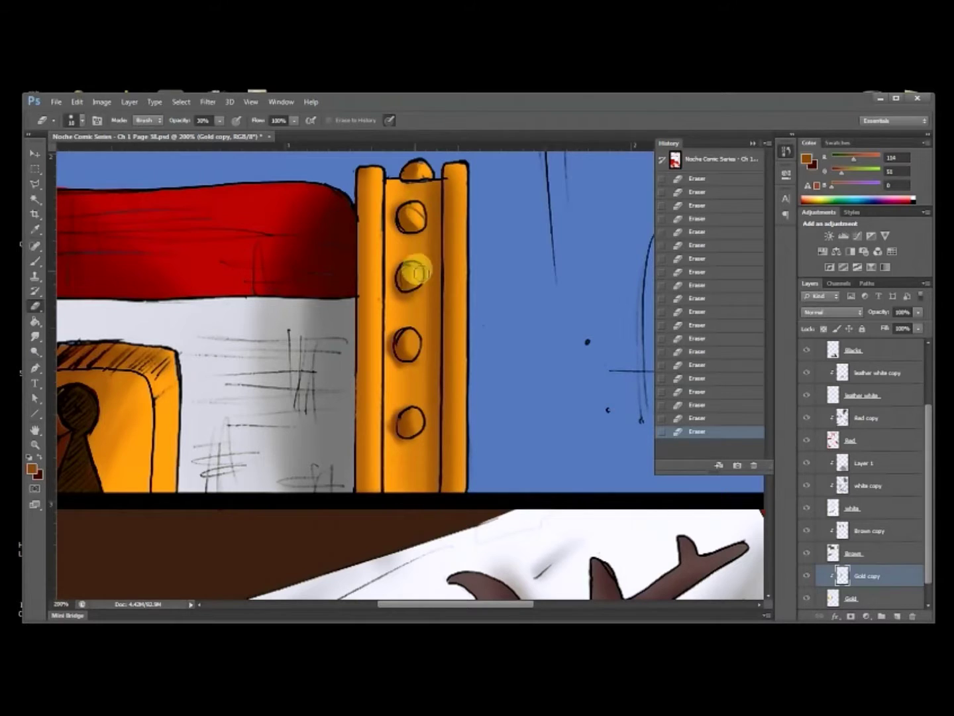
click(419, 335)
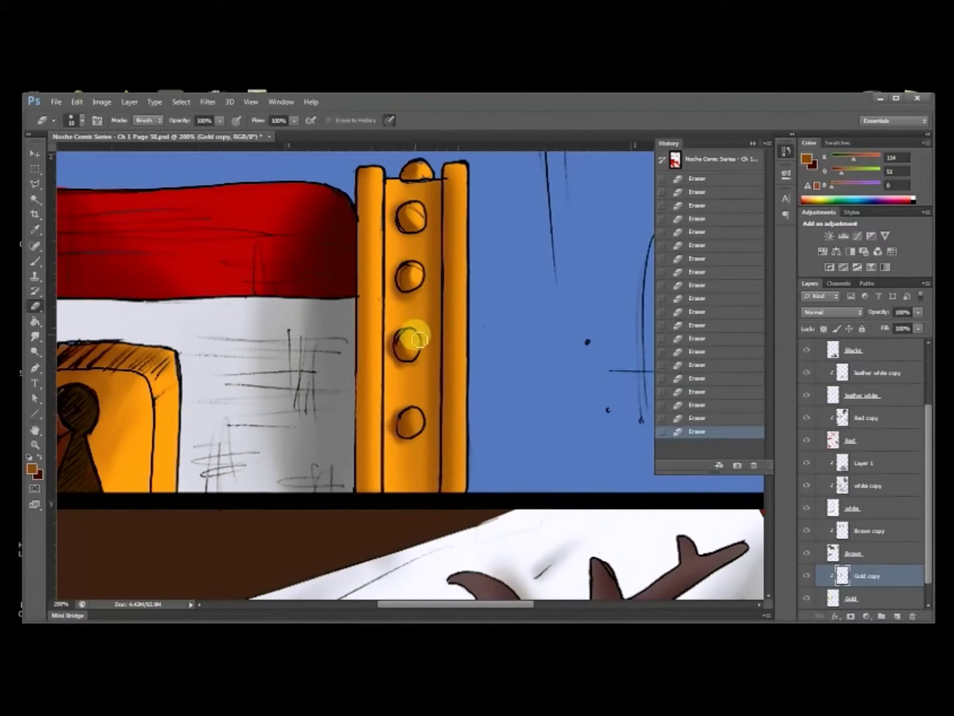
click(413, 420)
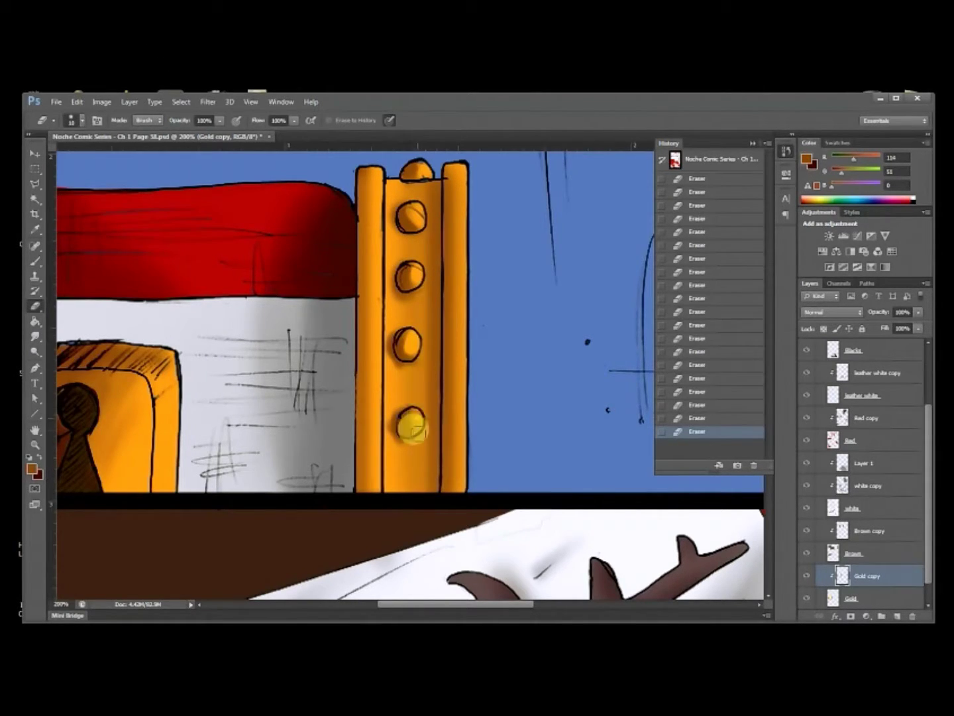
click(237, 120)
click(389, 120)
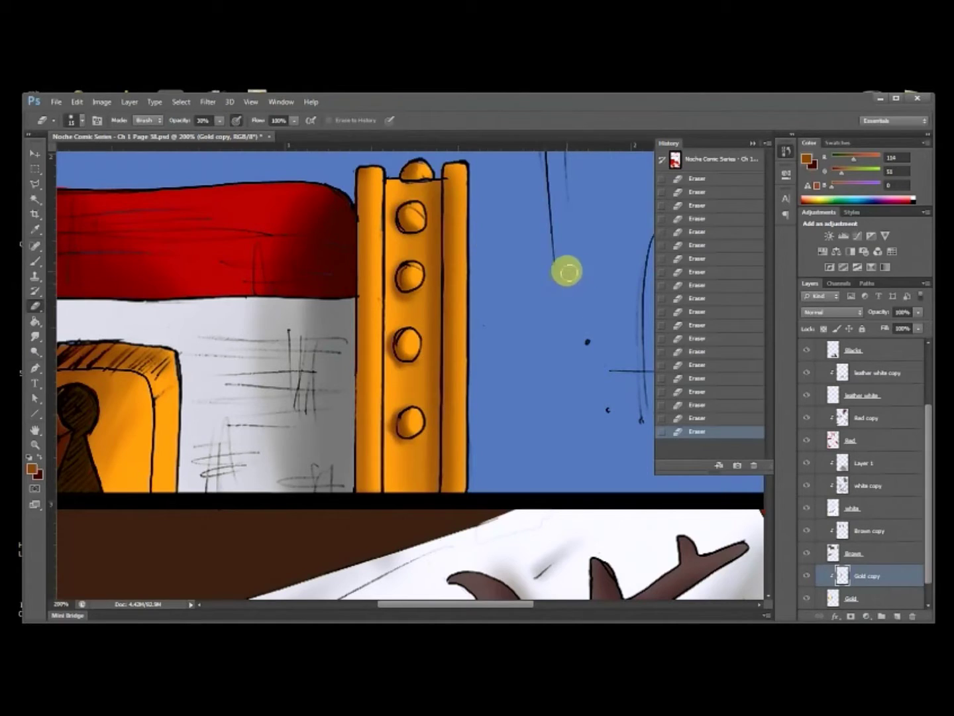
Step: Move the Borders layer out of the Above group to the top of the layer stack and add a new layer inside Above
key(ctrl+0)
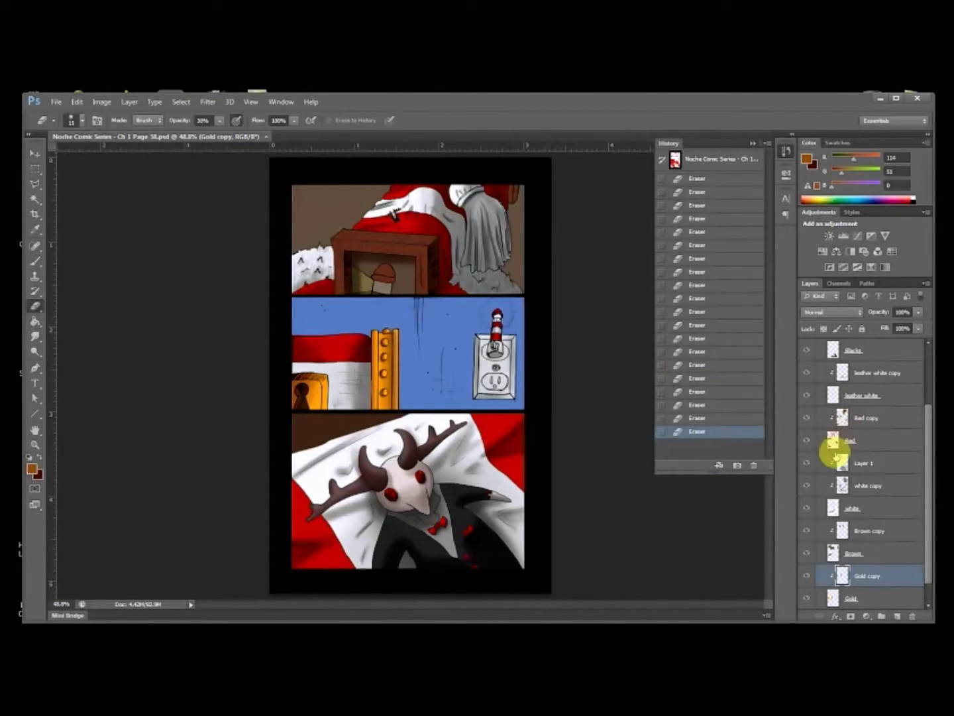
scroll(920, 530, down, 1)
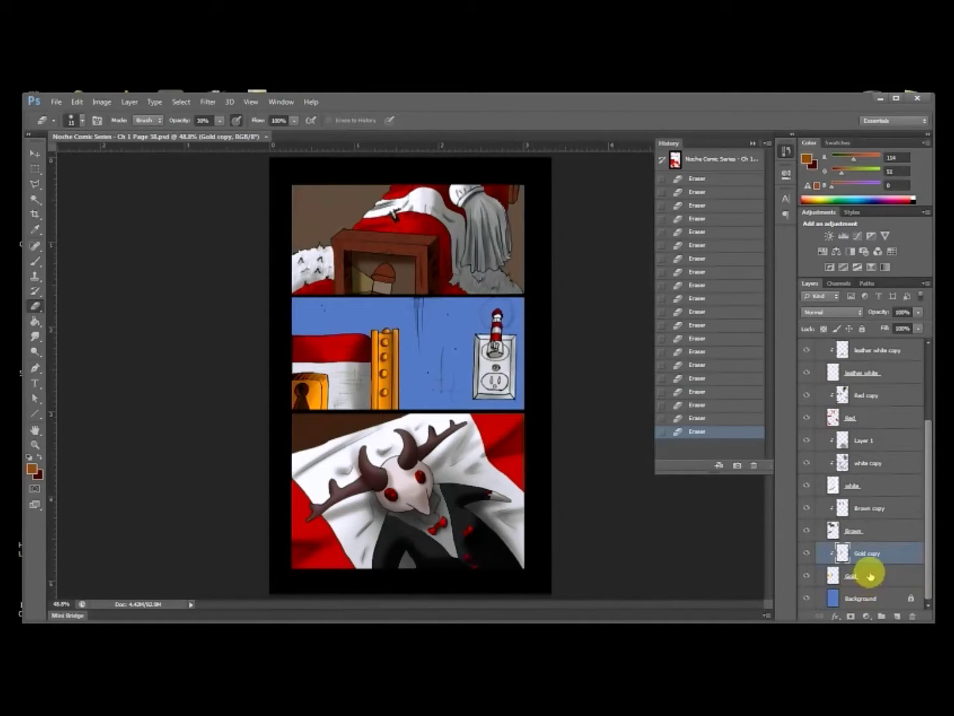
drag(928, 543, 912, 435)
click(822, 395)
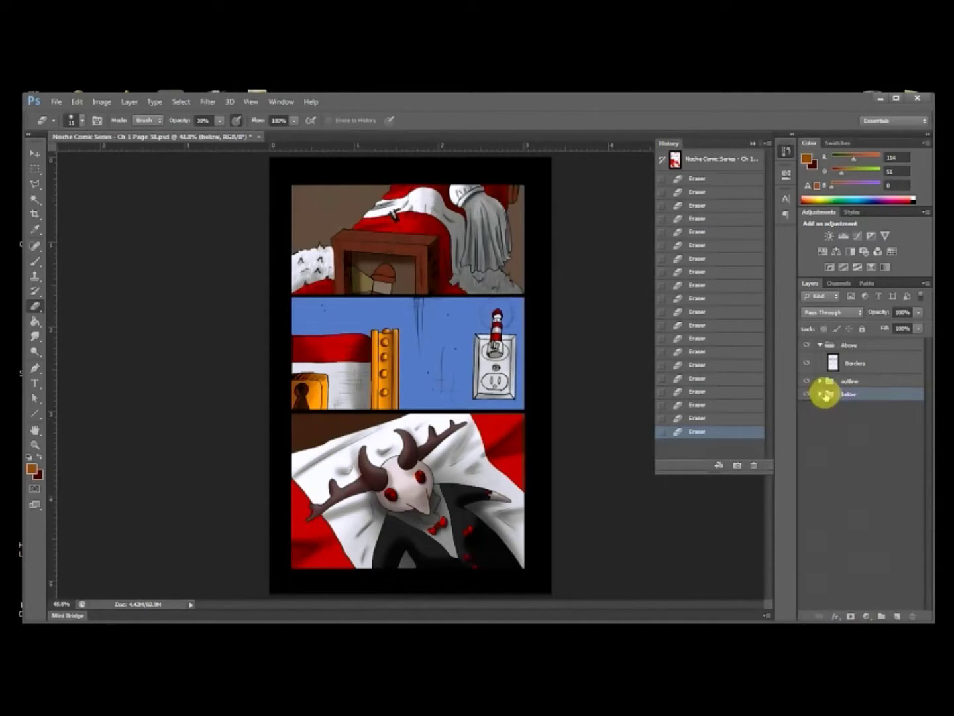
click(851, 364)
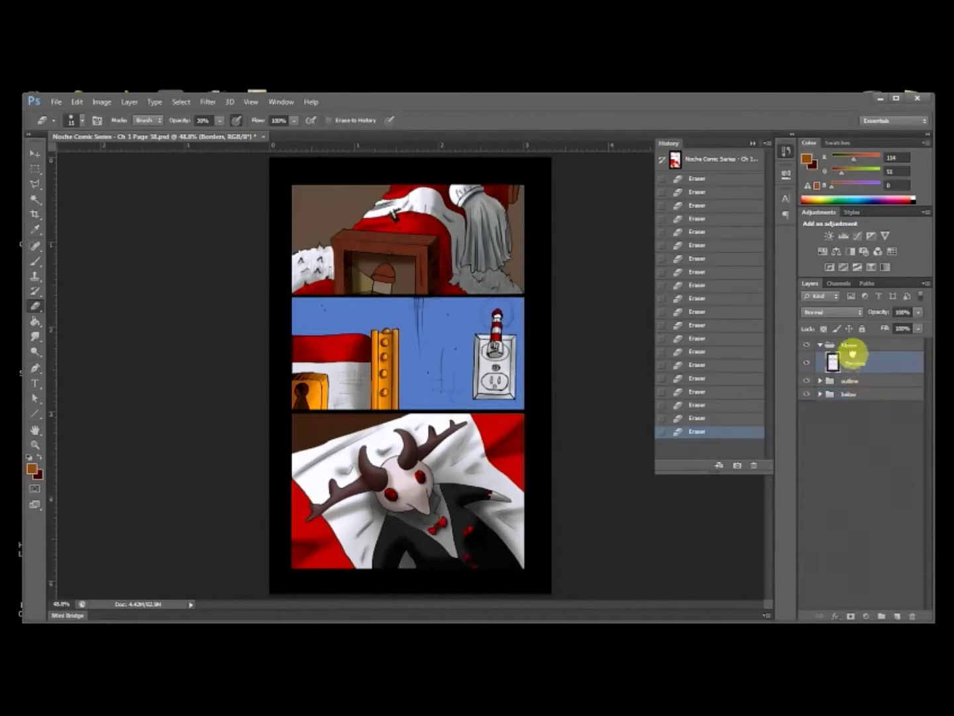
drag(861, 339, 862, 340)
click(856, 371)
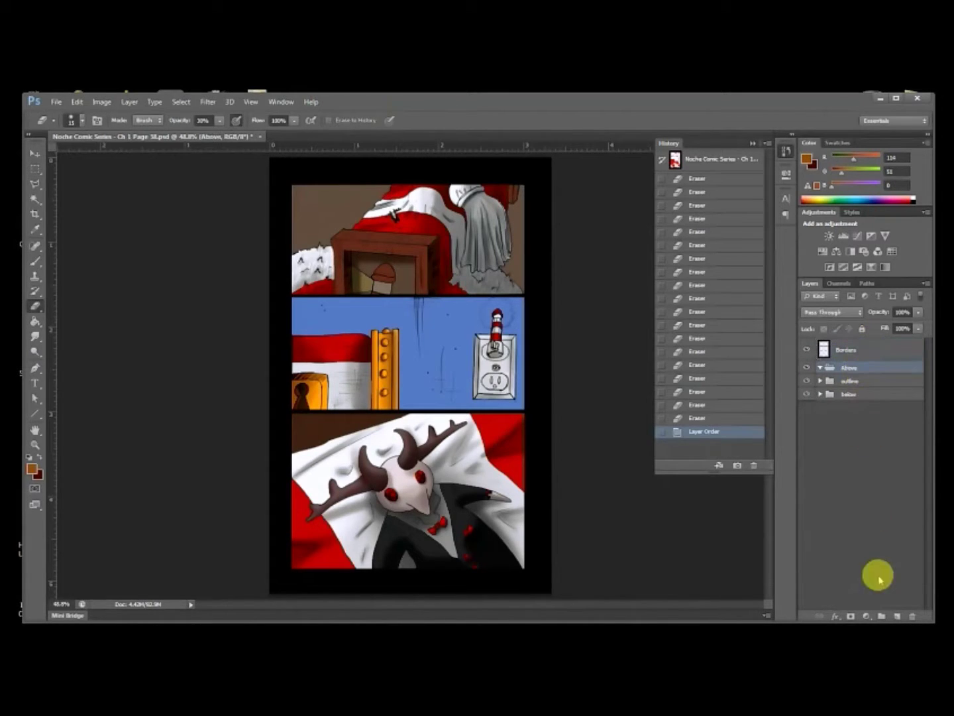
click(896, 615)
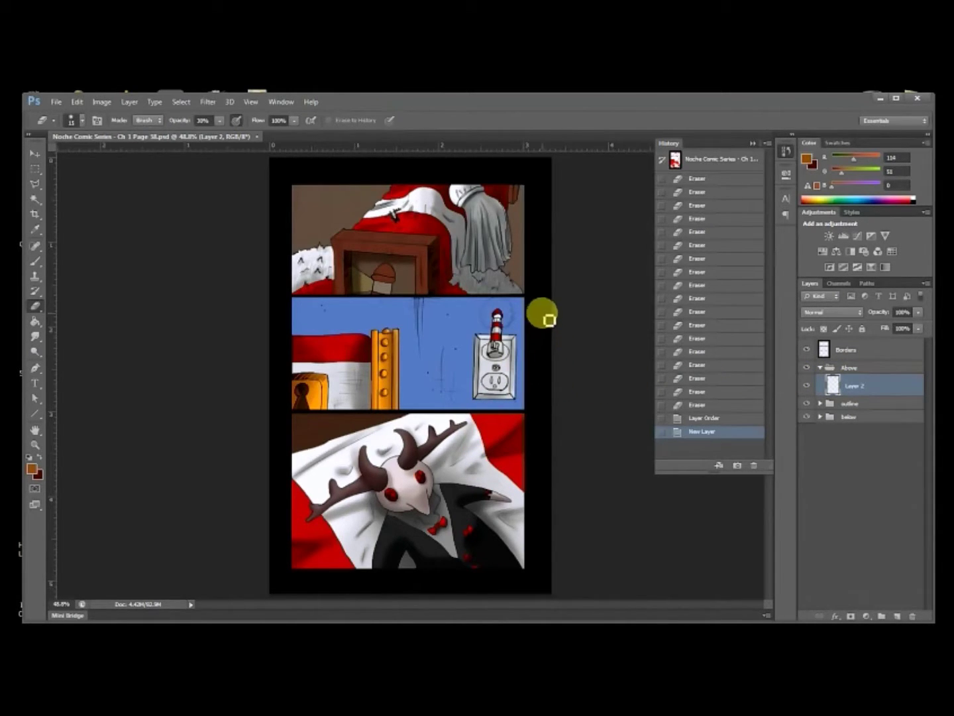
Step: Select the Brown copy layer and set a dark brown, RGB 45, 19, 7, derived from the top panel's wooden frame
click(821, 415)
drag(930, 447, 927, 544)
click(855, 508)
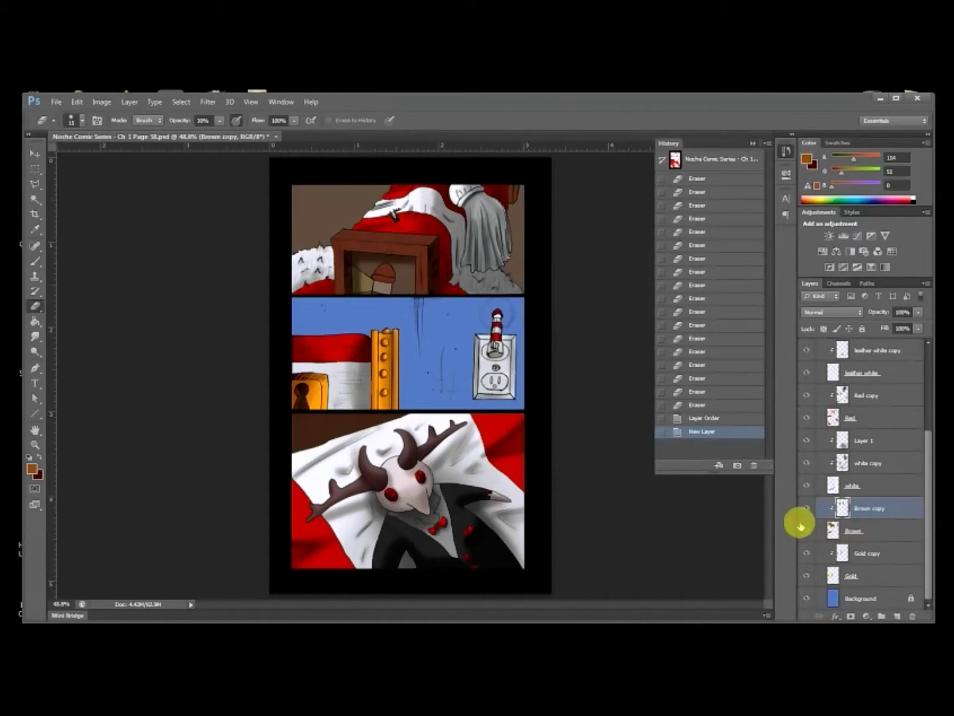
key(ctrl+plus)
key(ctrl+plus)
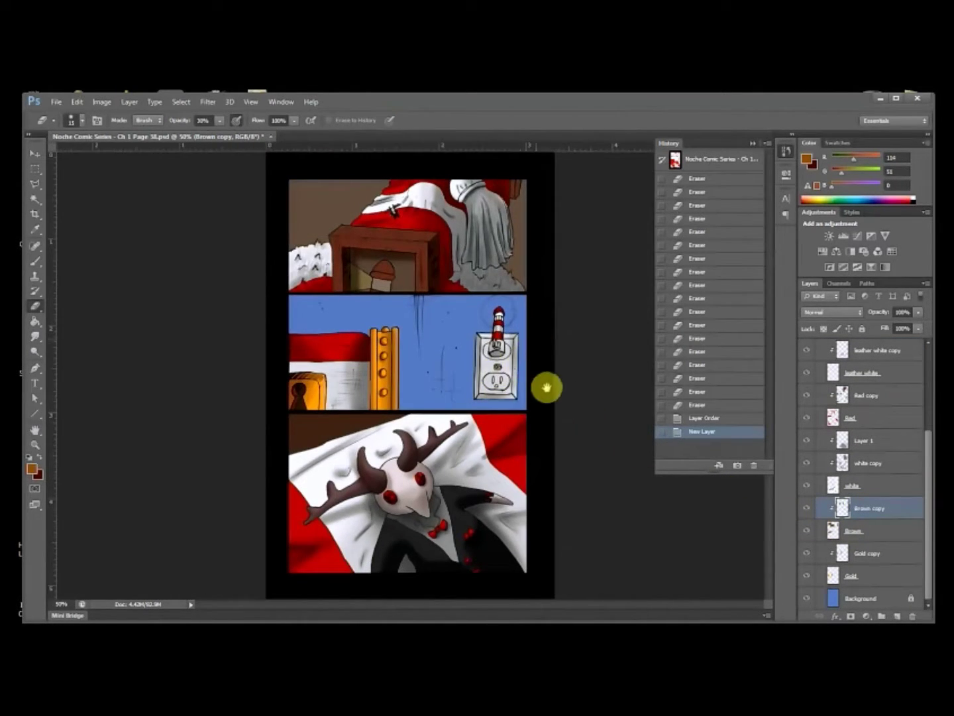
scroll(458, 330, up, 4)
scroll(424, 373, up, 1)
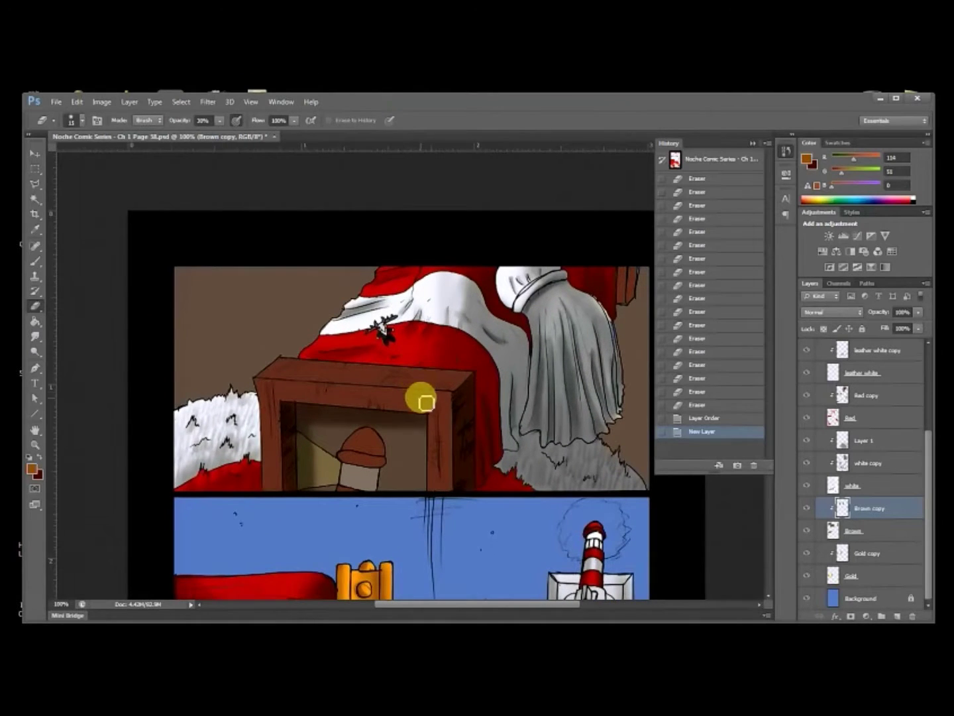
key(i)
click(437, 398)
click(805, 158)
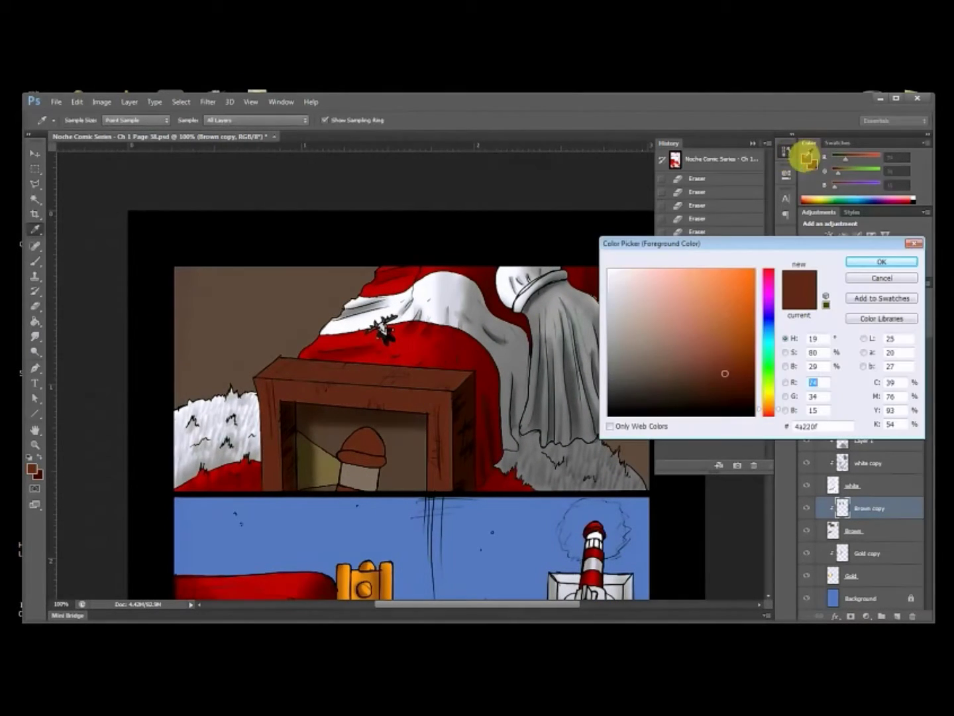
click(876, 264)
key(e)
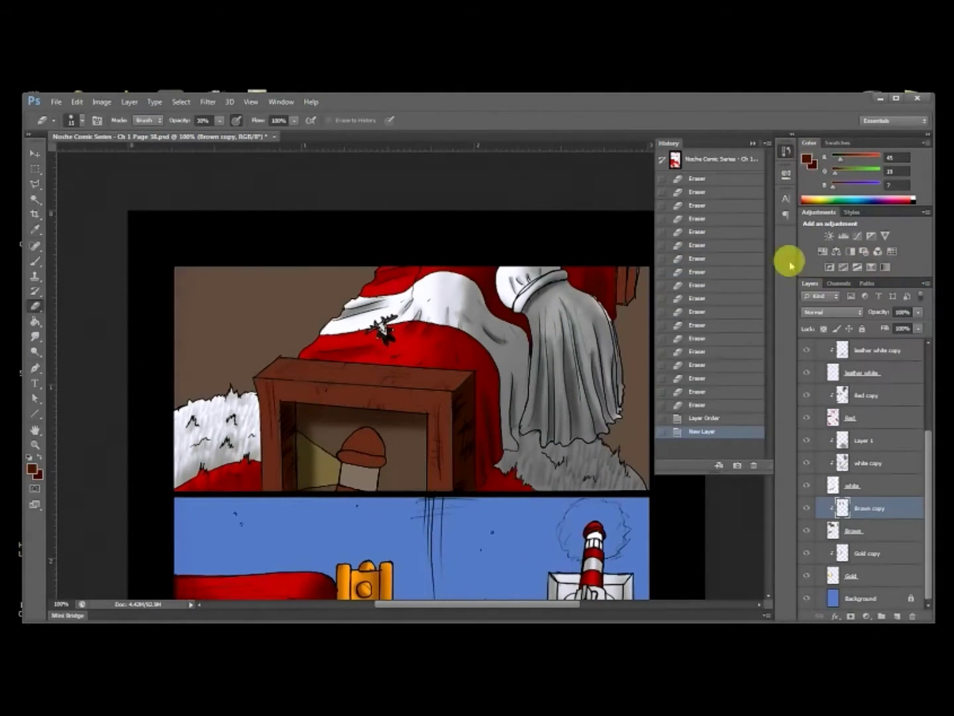
Step: Outline the front face of the wooden frame's upper beam and right-hand post with a polygonal lasso selection
key(l)
click(257, 379)
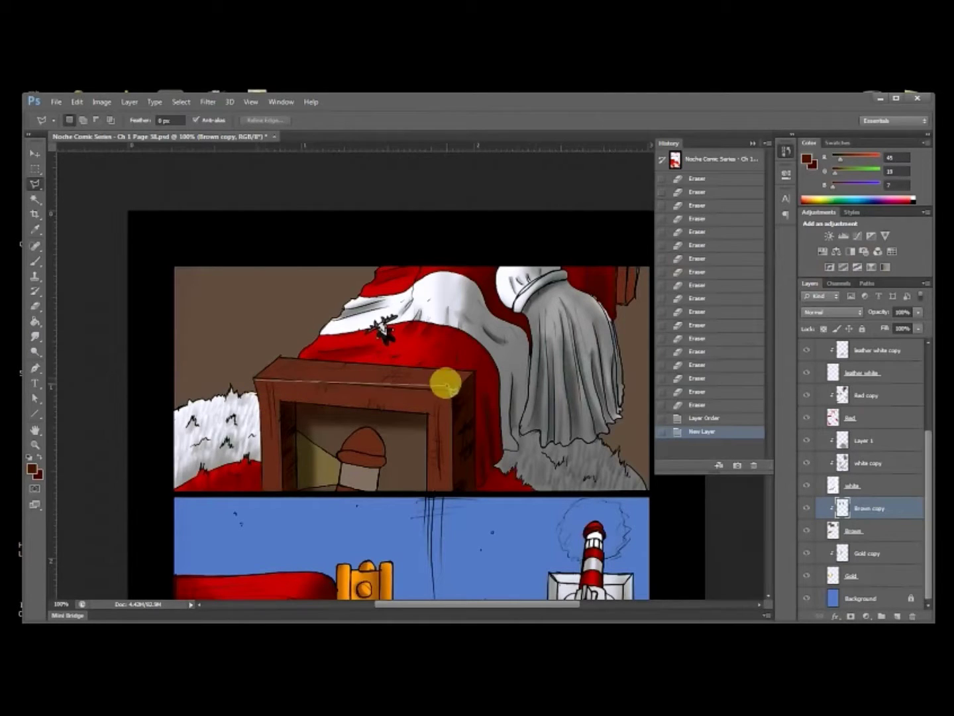
click(453, 392)
click(454, 494)
click(426, 493)
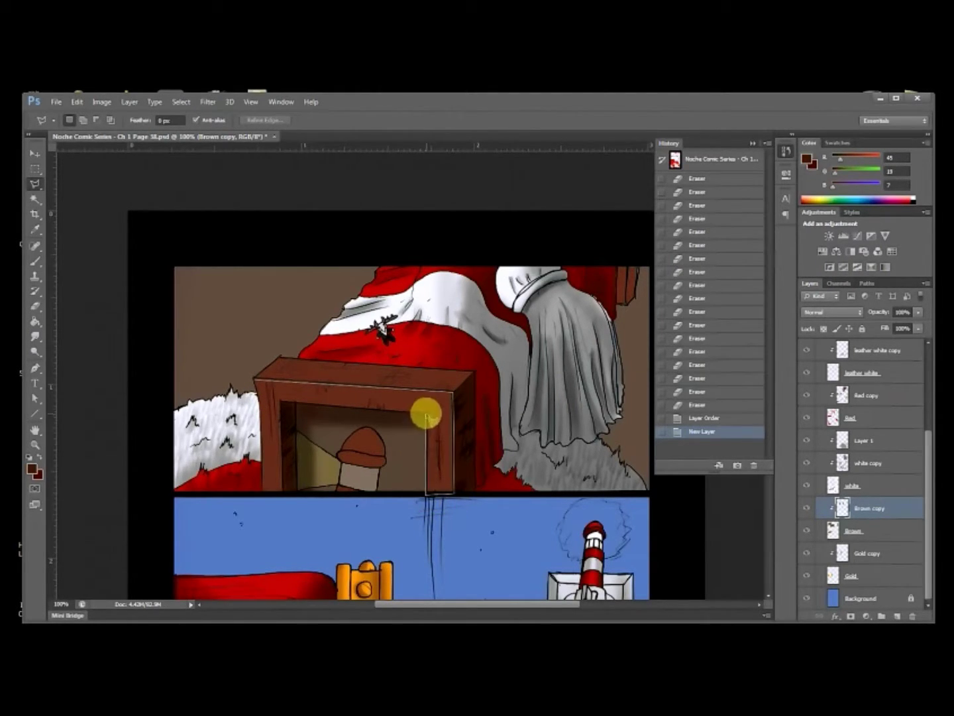
click(427, 414)
click(280, 400)
click(256, 379)
Step: Brush dark brown shading over the selected front face of the wooden frame and deselect it
key(b)
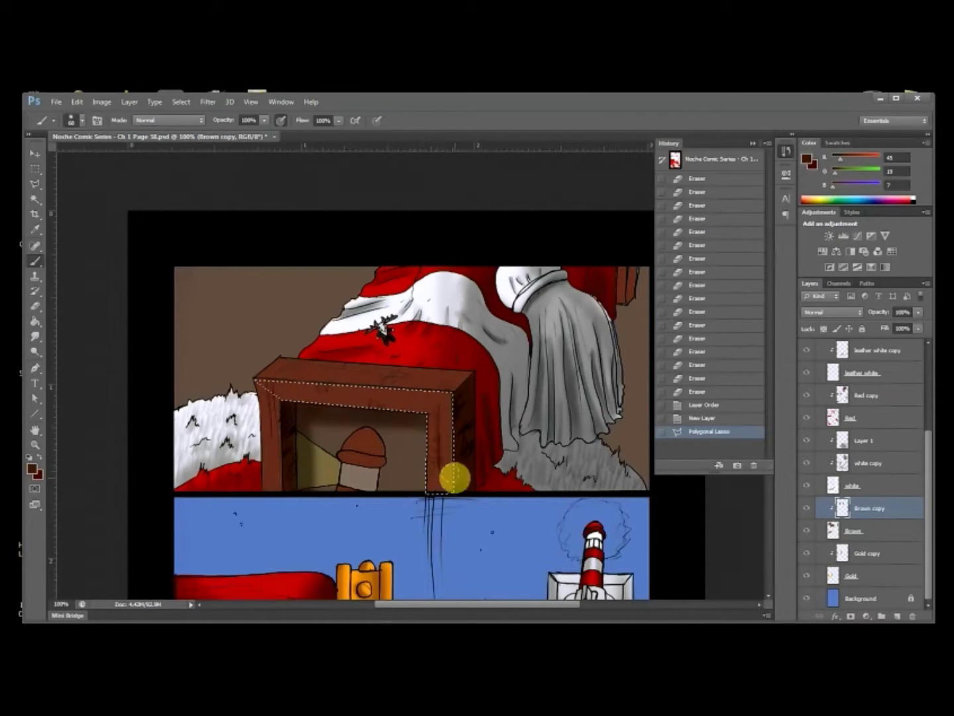
mouse_move(395, 375)
mouse_down()
mouse_move(248, 421)
mouse_move(349, 381)
mouse_move(410, 384)
mouse_move(430, 456)
mouse_up()
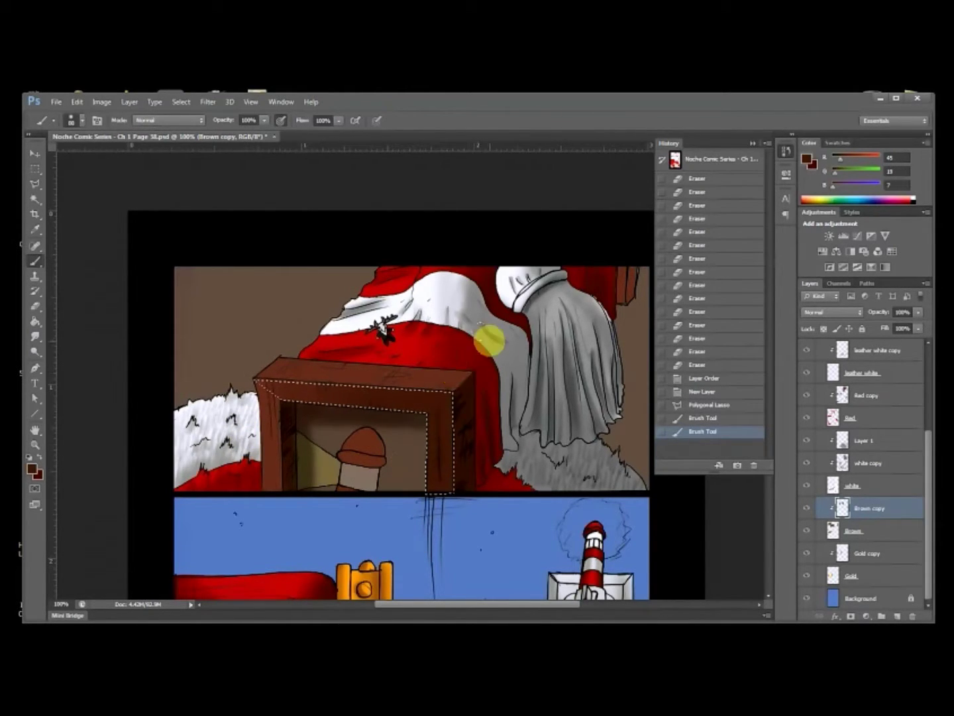
click(904, 313)
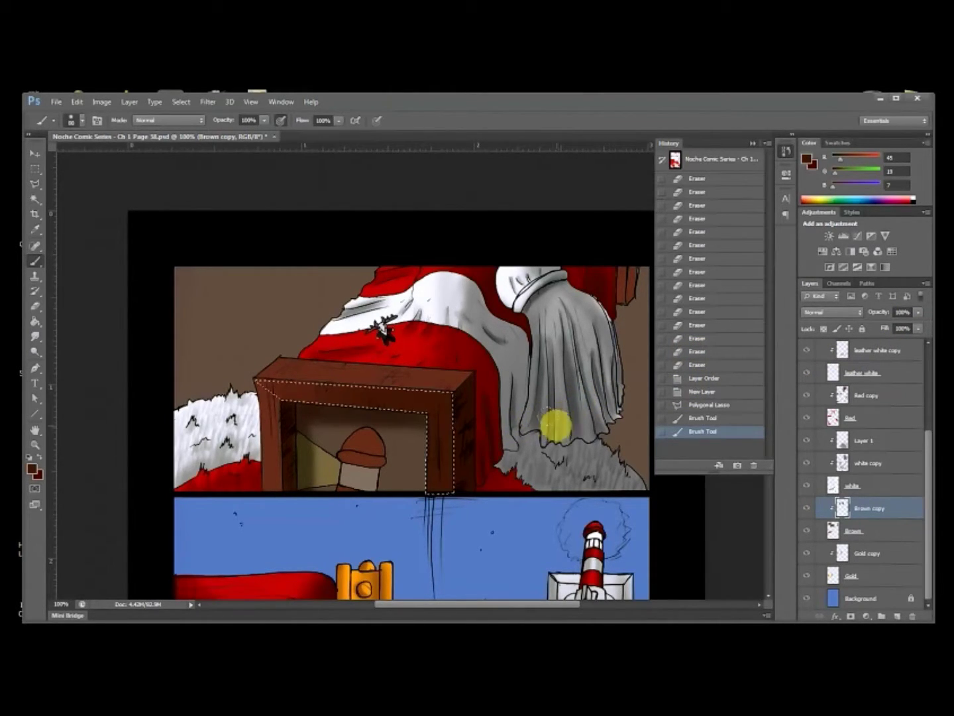
key(m)
key(ctrl+d)
scroll(558, 398, down, 3)
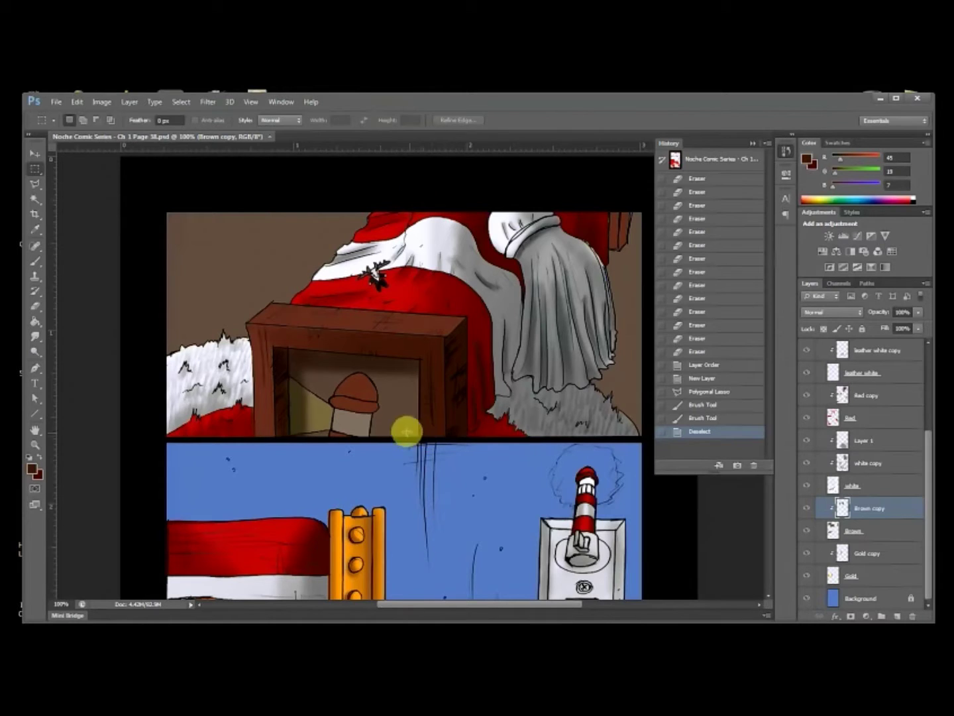
Step: Try moving the Brown copy layer beneath the Brown layer, restore the order, and check the Brown layer's contents
drag(851, 506, 907, 524)
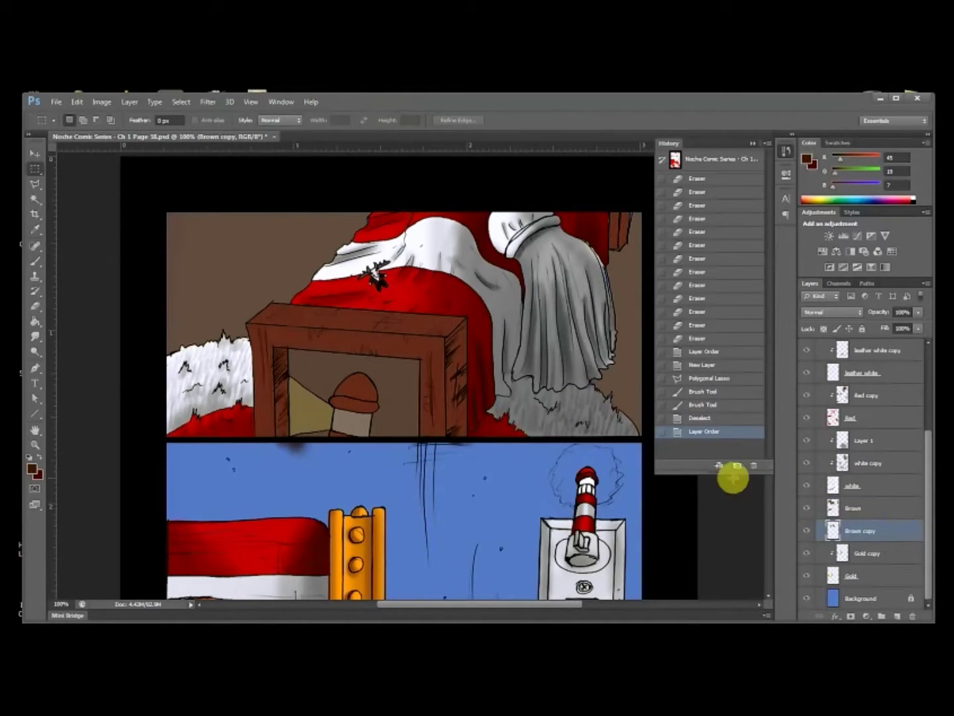
click(701, 418)
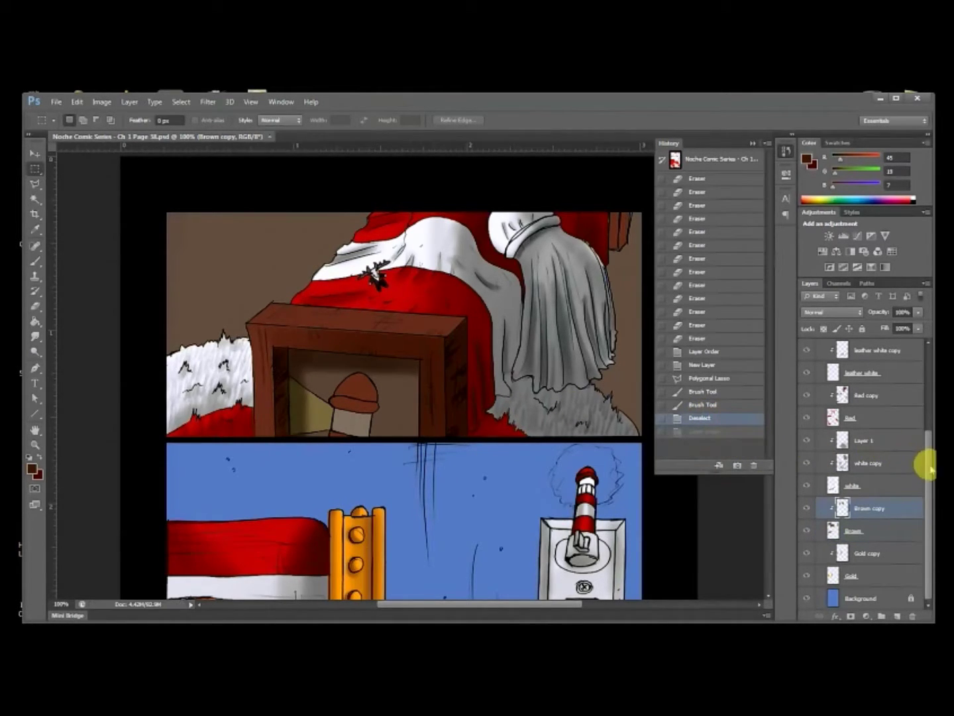
drag(926, 498, 928, 470)
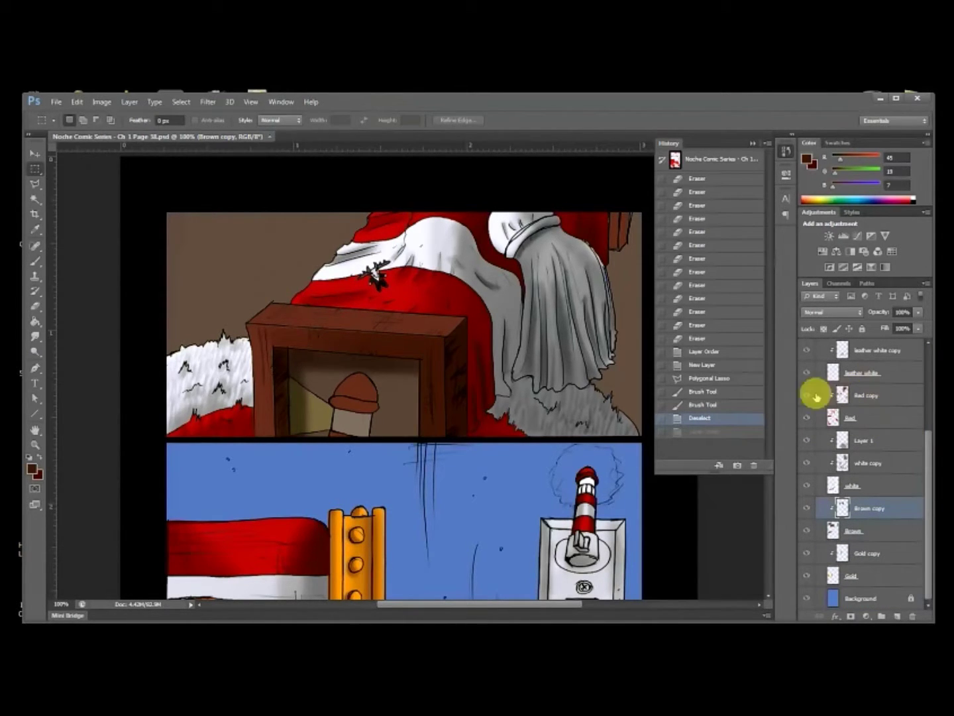
click(809, 532)
click(808, 532)
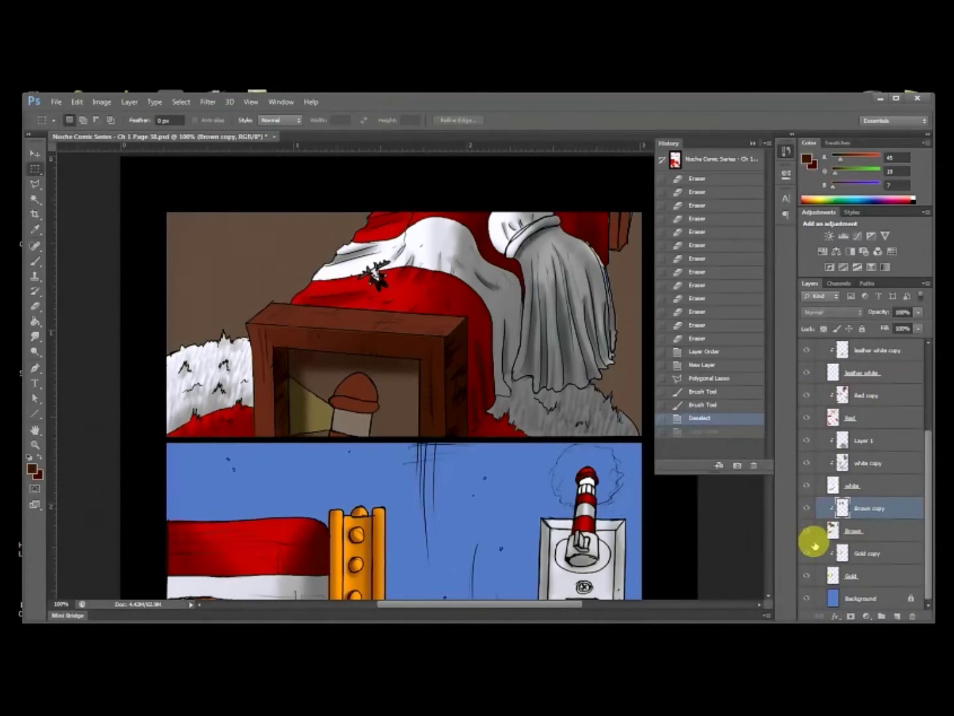
Step: Sample the brown wall colour and set the foreground to a darker brown, RGB 49, 31, 22
key(i)
click(630, 348)
click(806, 158)
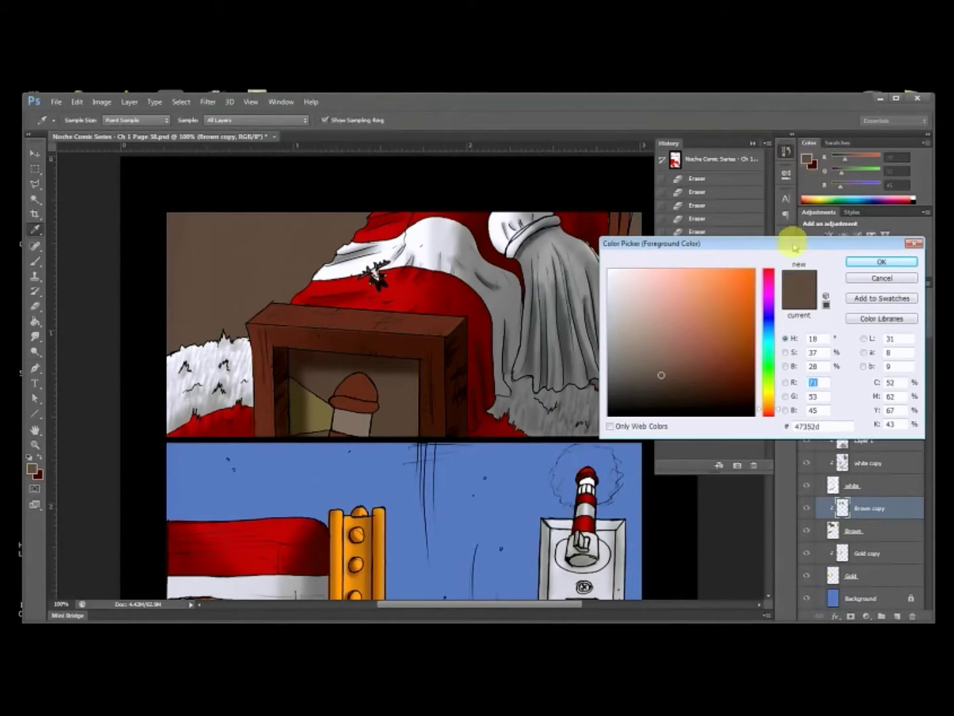
click(683, 385)
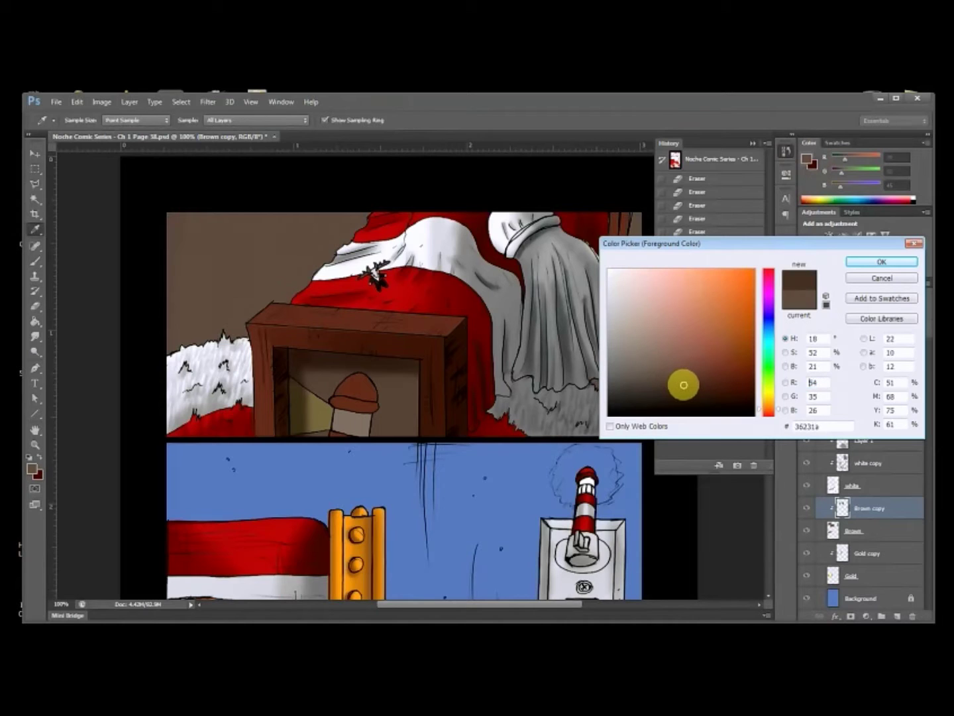
click(856, 263)
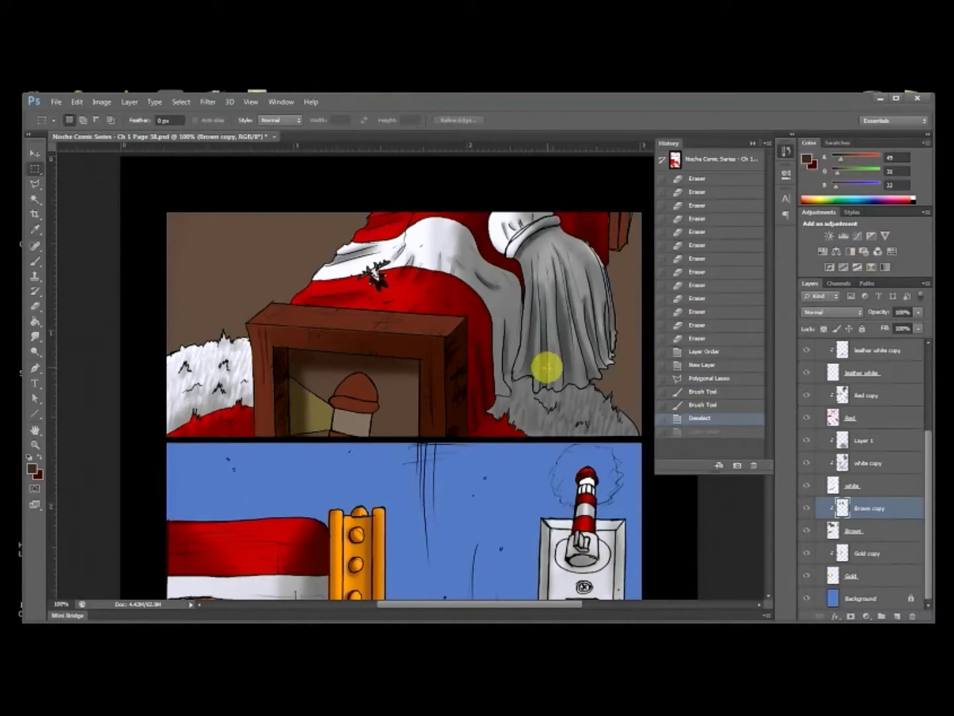
Step: Brush dark brown shadows onto the wall beside the grey drape and along the blanket in the top panel
key(b)
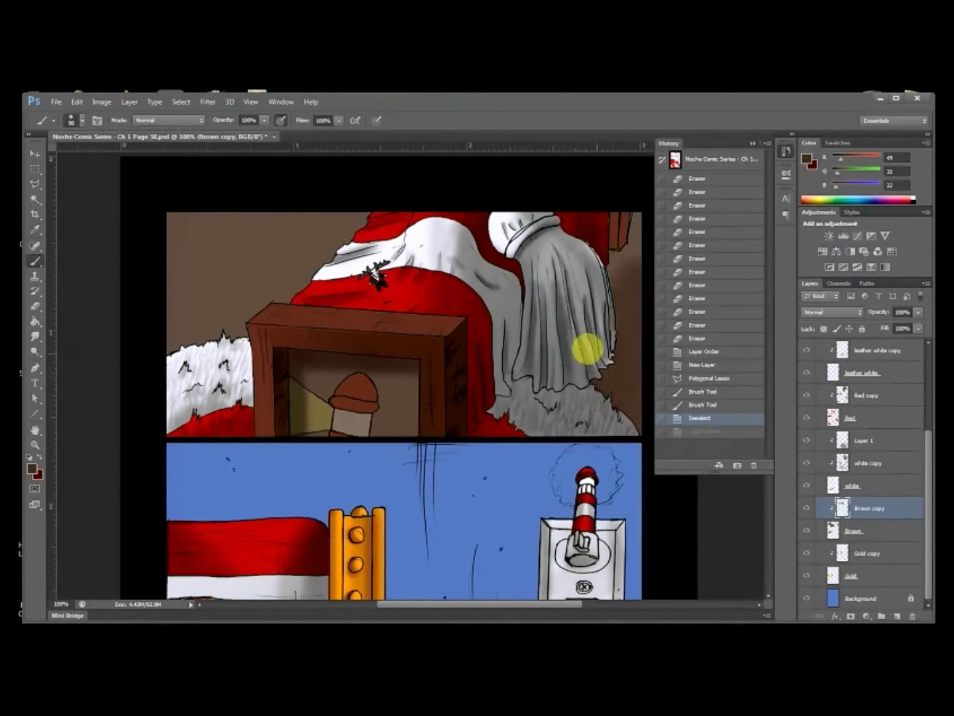
drag(631, 210, 581, 377)
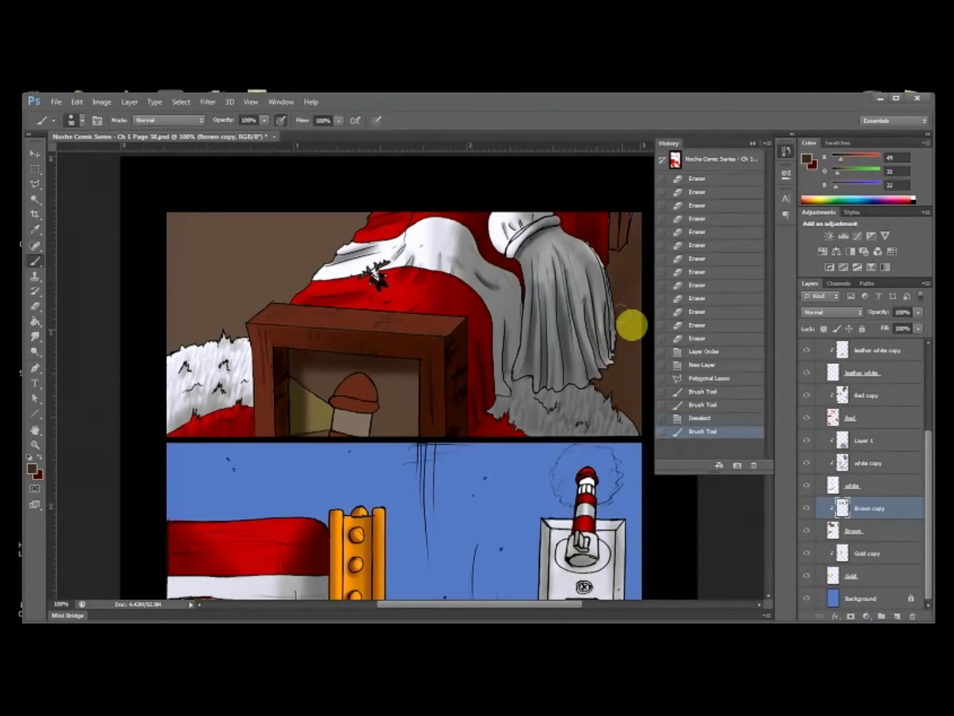
drag(357, 209, 284, 314)
mouse_move(295, 253)
mouse_down()
mouse_move(223, 316)
mouse_move(226, 270)
mouse_move(177, 346)
mouse_move(250, 230)
mouse_move(206, 326)
mouse_up()
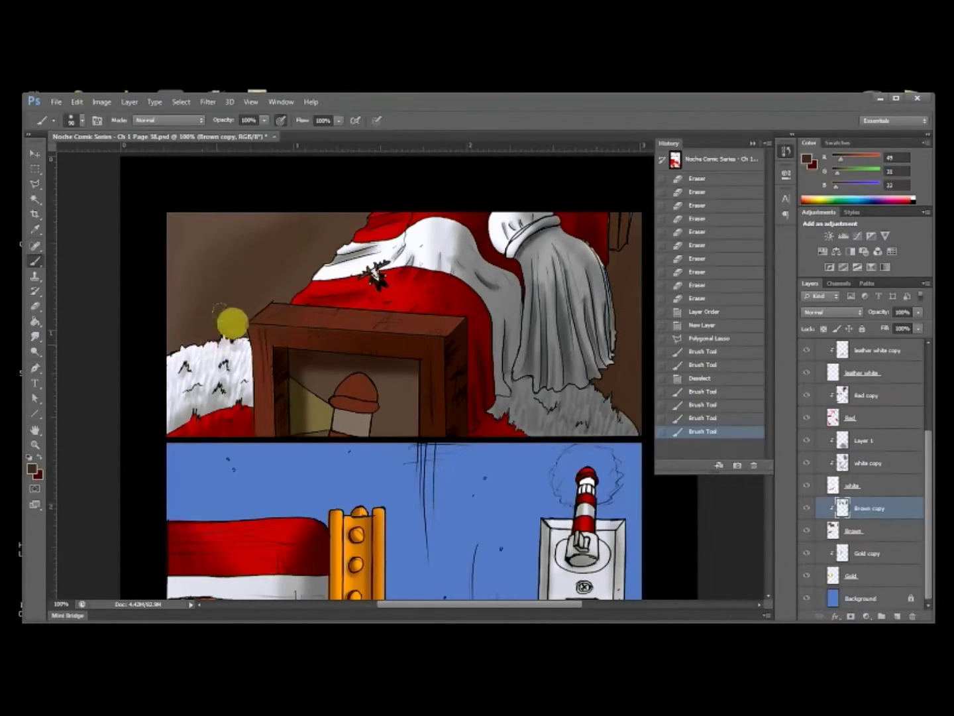
drag(289, 270, 331, 315)
Step: Shade the brown corner above the pillow in the bottom panel and save the file
drag(409, 450, 320, 207)
mouse_move(330, 386)
mouse_down()
mouse_move(530, 582)
mouse_move(504, 615)
mouse_up()
drag(113, 320, 260, 281)
drag(194, 314, 286, 289)
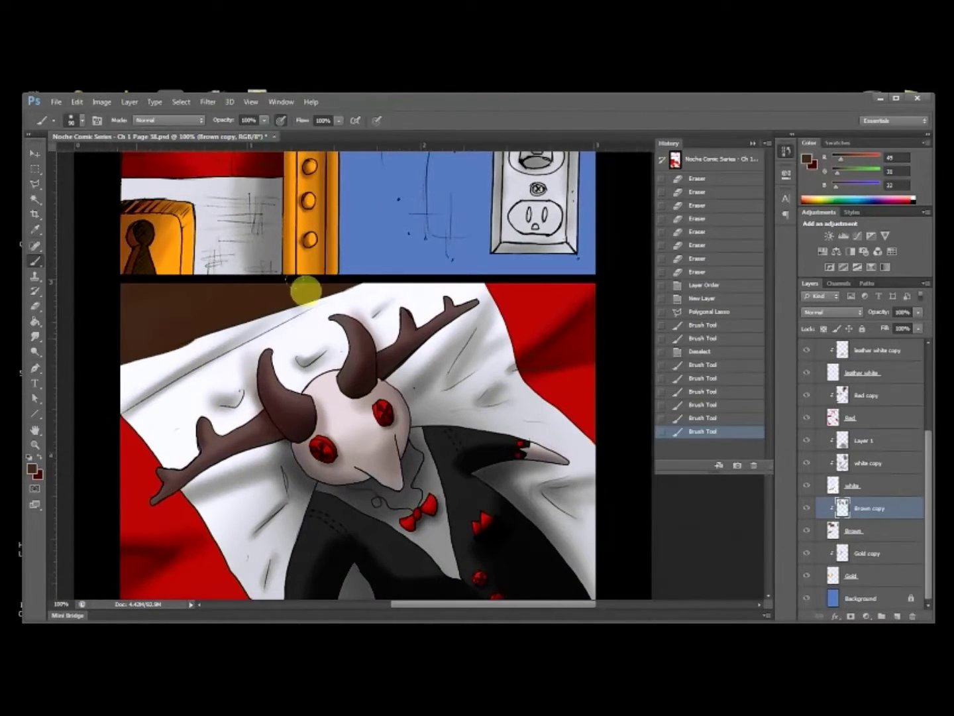
drag(416, 327, 427, 340)
key(ctrl+s)
Step: Collapse the layer group beneath outline and select Layer 2 in the Above group
key(ctrl+0)
scroll(916, 385, up, 3)
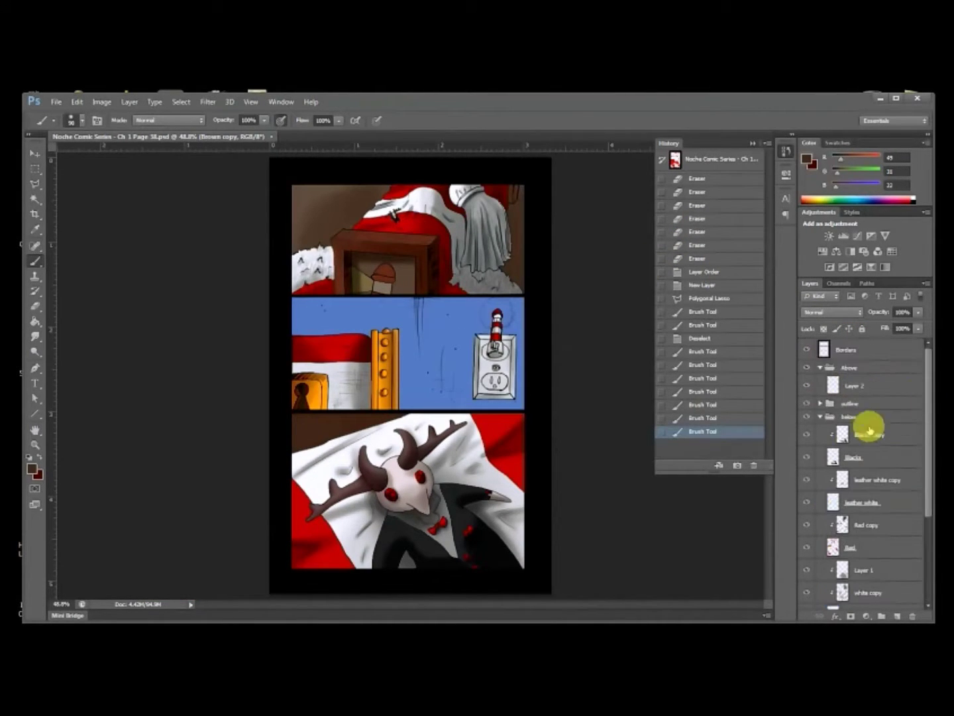
click(808, 417)
click(807, 416)
click(820, 416)
click(856, 383)
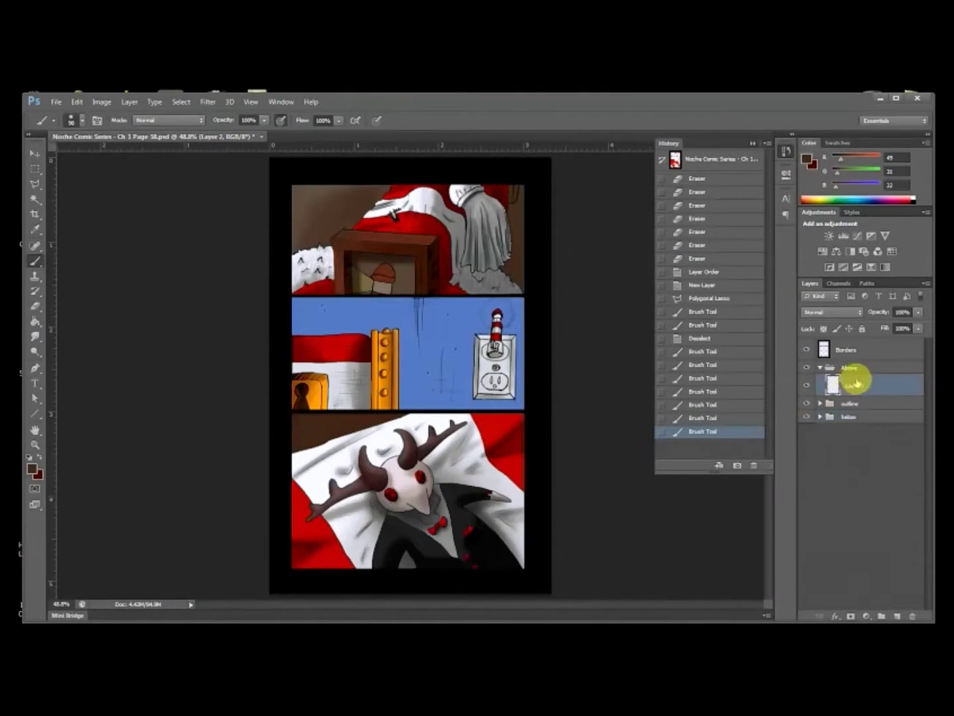
key(m)
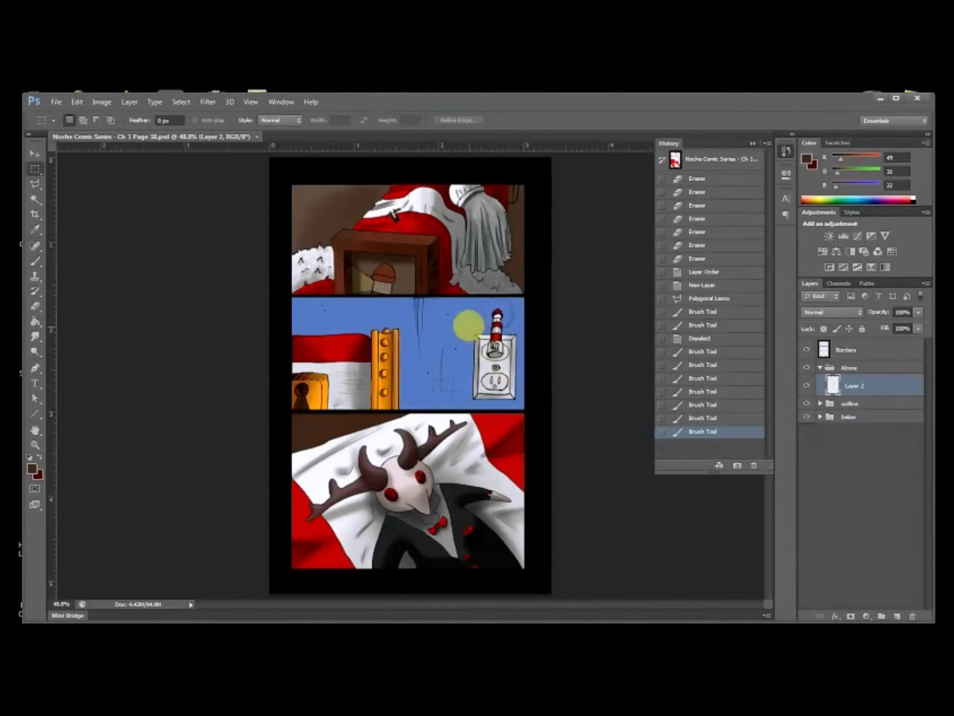
drag(531, 296, 286, 174)
click(460, 330)
Step: Set the foreground colour to bright orange, ff4e00
key(ctrl+plus)
key(ctrl+plus)
drag(497, 271, 514, 438)
key(ctrl+plus)
drag(497, 348, 443, 373)
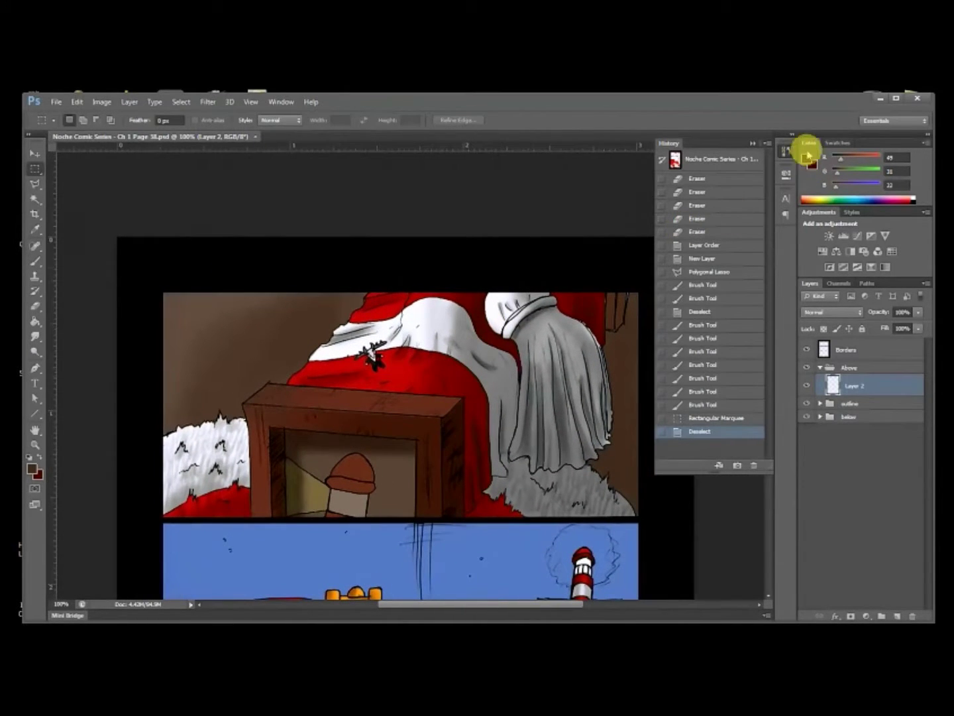
click(807, 161)
drag(741, 296, 755, 271)
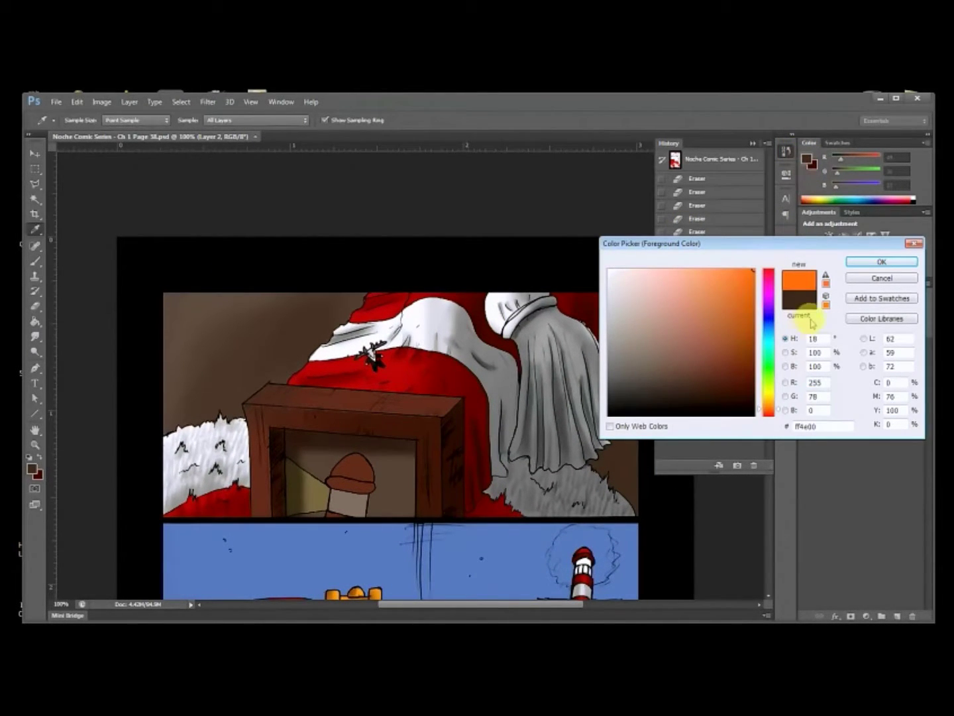
click(852, 268)
Step: Swap the foreground and background colours and set the new foreground to dark blue, RGB 0, 7, 72
key(x)
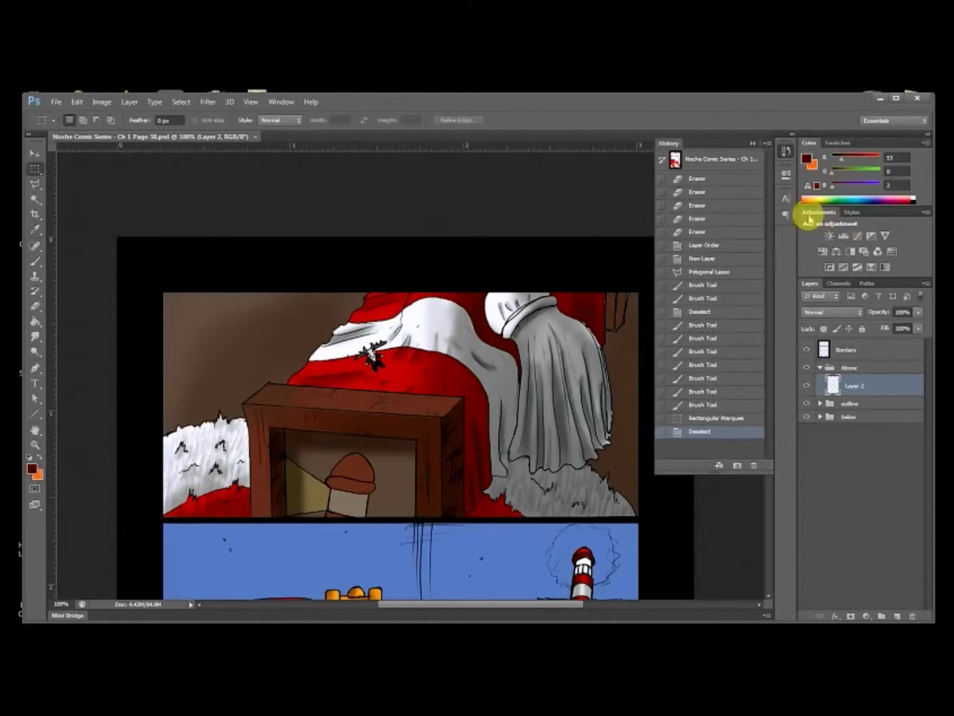
click(808, 160)
click(777, 321)
click(757, 384)
click(879, 266)
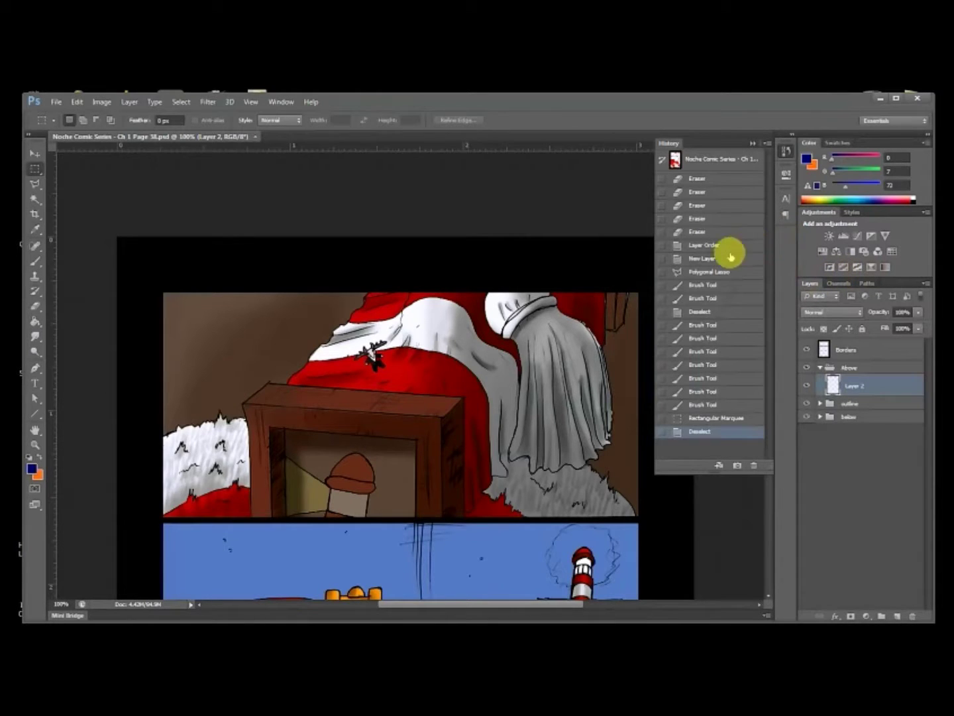
Step: Make orange the foreground colour again and reduce the Brush size to 25 px
drag(552, 376, 574, 359)
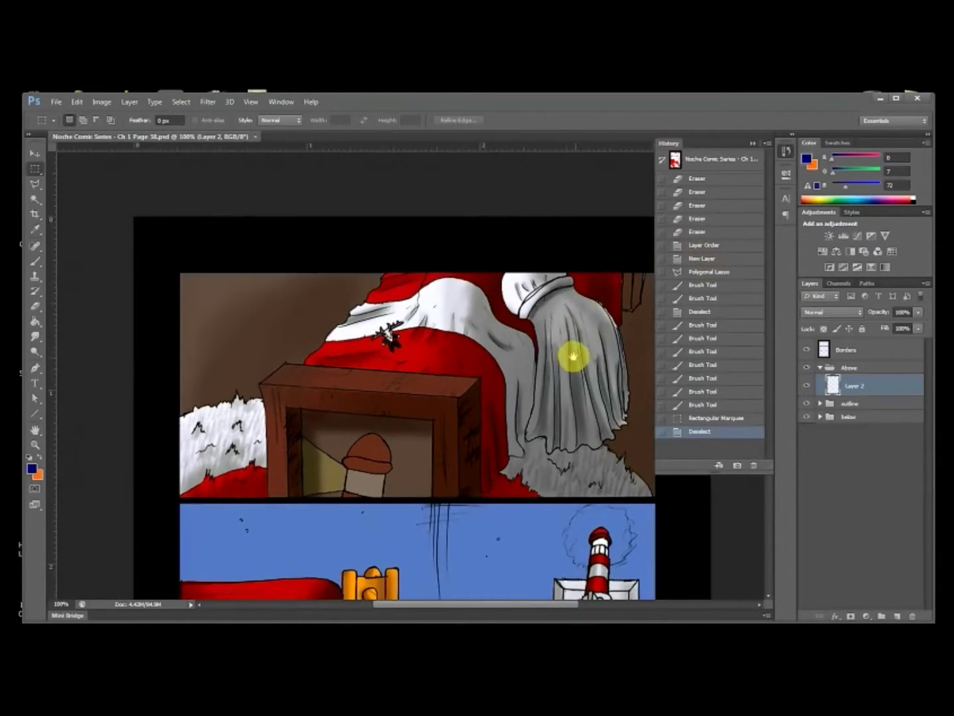
key(x)
key(b)
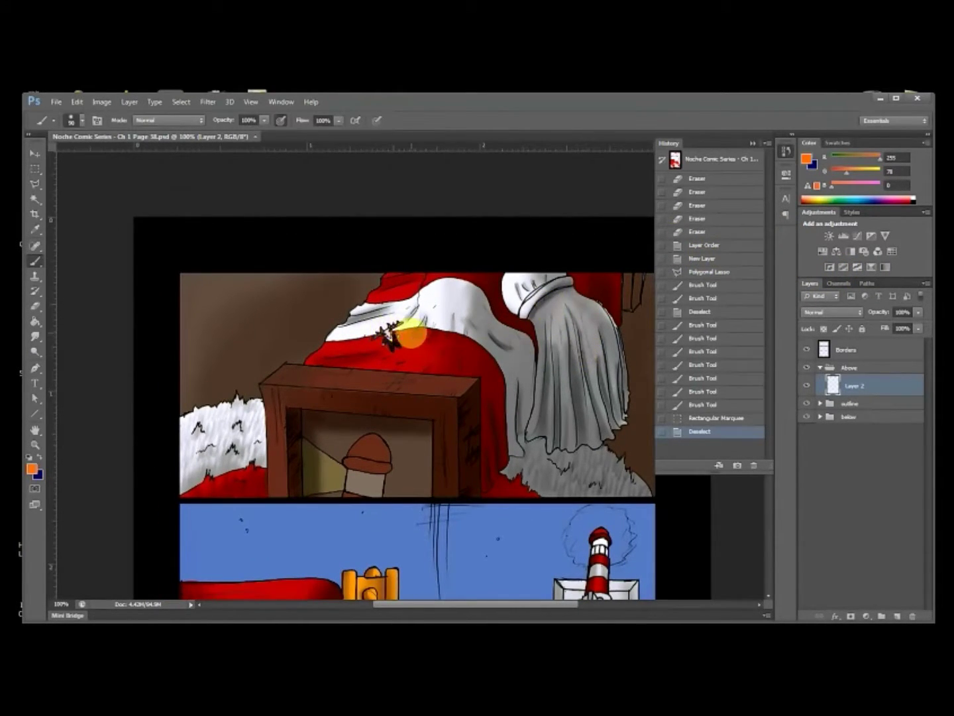
key(bracketleft)
key(bracketleft)
key(bracketleft)
key(bracketleft)
key(bracketleft)
key(bracketleft)
Step: Try an orange stroke on the wooden frame's upper-left corner and undo it
drag(264, 385, 291, 360)
key(ctrl+plus)
key(ctrl+plus)
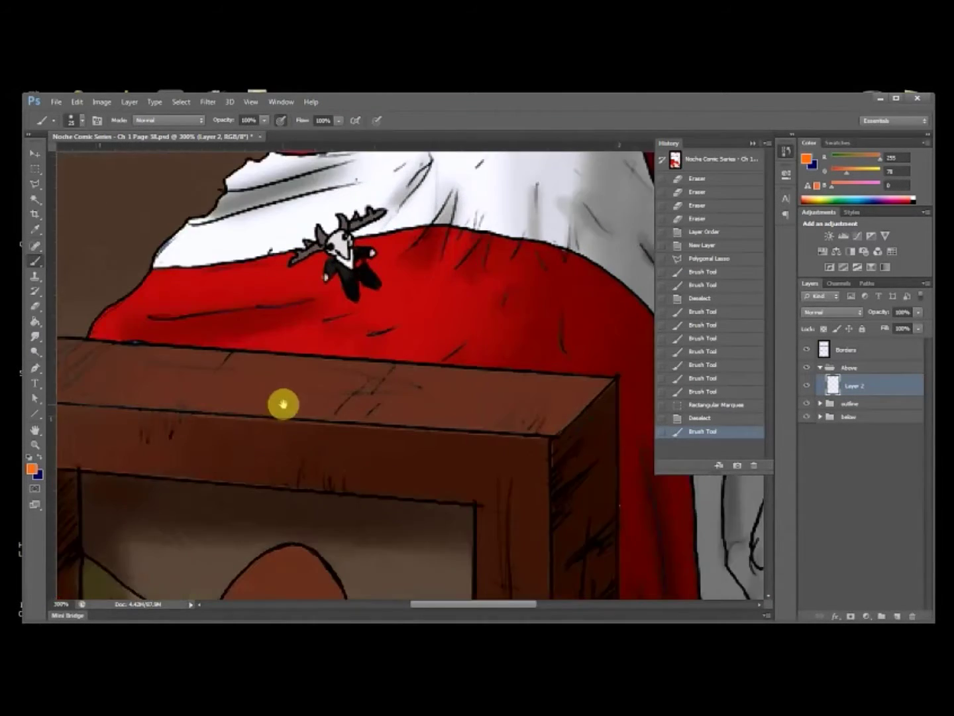
drag(279, 402, 496, 344)
key(ctrl+minus)
click(673, 417)
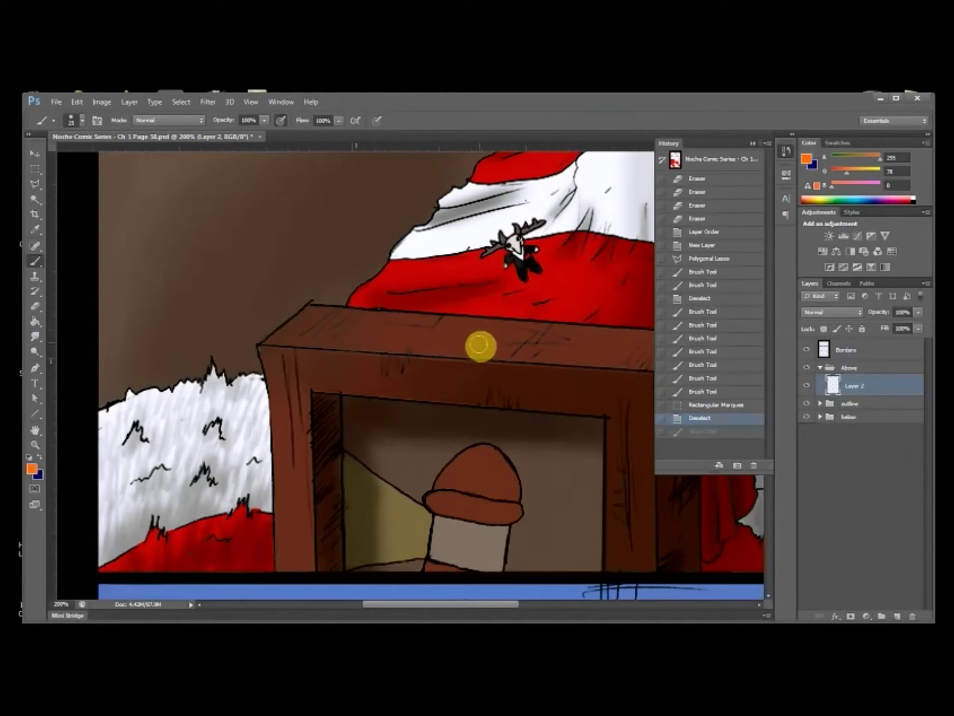
Step: Paint an orange rim light with a smaller brush along the wooden frame's upper-left corner and left edge
key(bracketleft)
drag(268, 342, 307, 307)
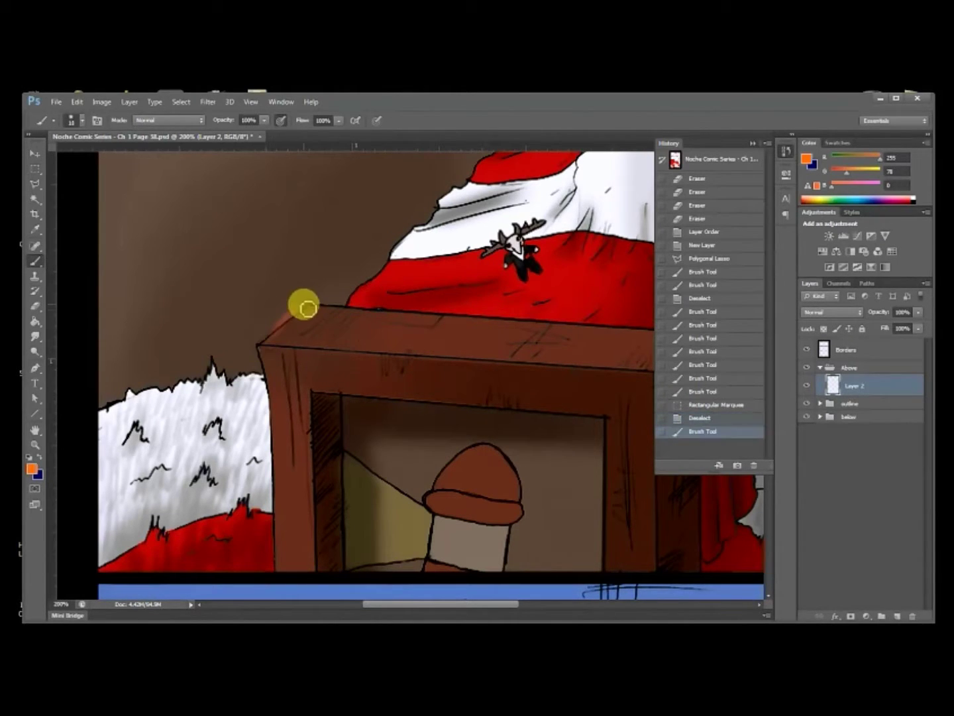
mouse_move(307, 304)
mouse_down()
mouse_move(260, 361)
mouse_move(271, 368)
mouse_move(285, 528)
mouse_up()
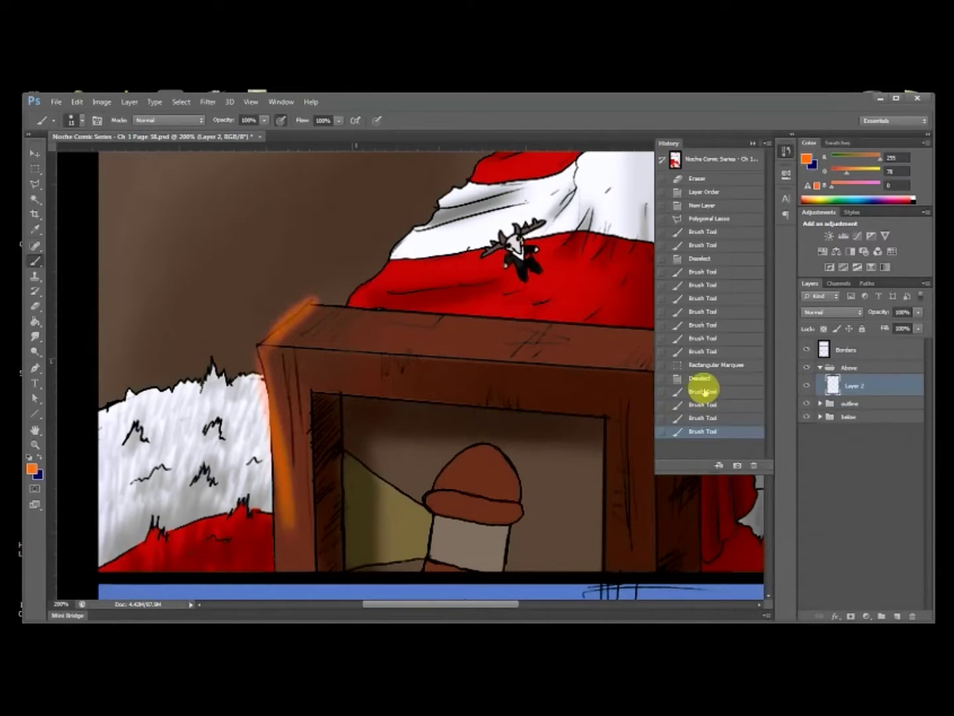
click(688, 418)
drag(264, 348, 278, 581)
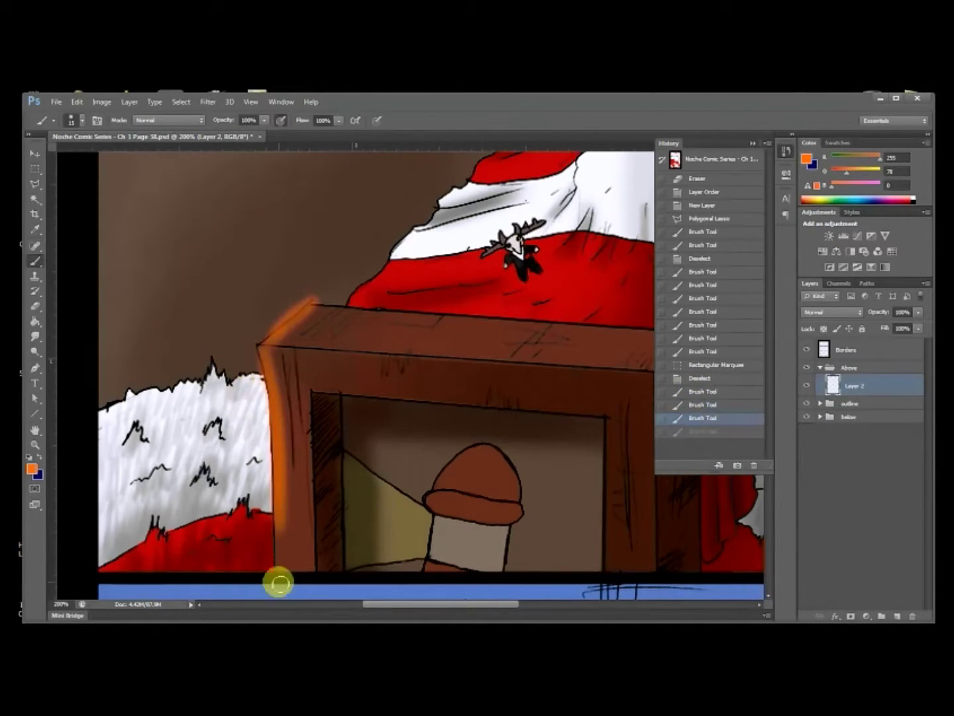
drag(278, 530, 276, 566)
Step: Paint orange light along the blanket's left outline and over the white fold in the top panel
scroll(334, 375, up, 5)
scroll(319, 426, right, 2)
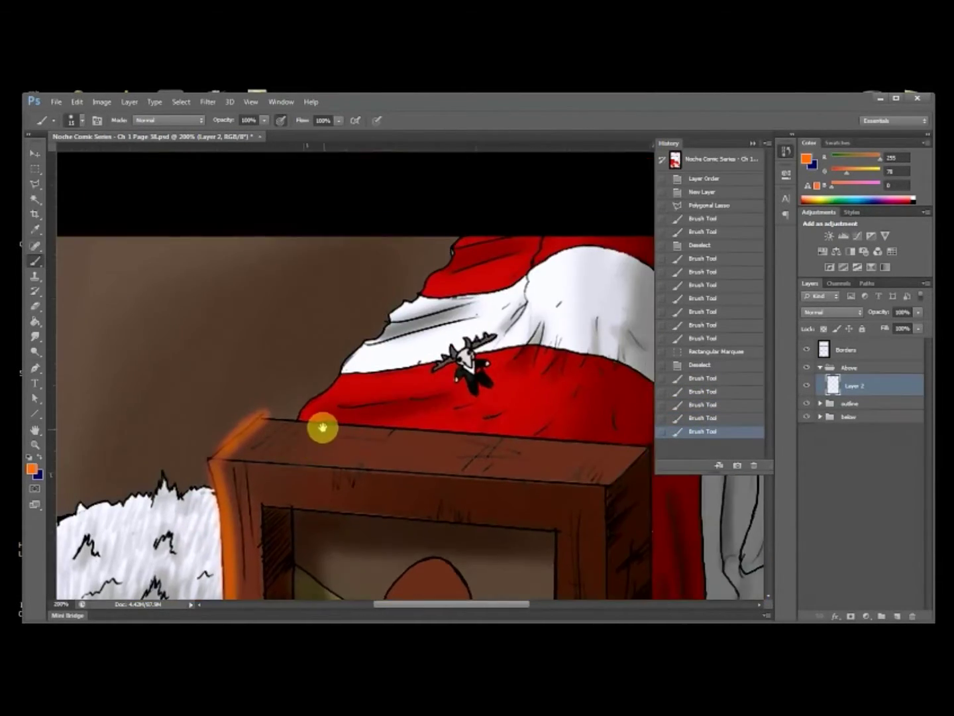
mouse_move(324, 420)
mouse_down()
mouse_move(342, 396)
mouse_move(321, 414)
mouse_move(329, 395)
mouse_move(412, 330)
mouse_move(438, 283)
mouse_up()
key(bracketright)
drag(520, 272, 510, 358)
mouse_move(528, 279)
mouse_down()
mouse_move(516, 335)
mouse_move(567, 267)
mouse_move(527, 288)
mouse_move(515, 351)
mouse_up()
Step: Add small orange highlights around the antlers and body of the tiny horned figure on the blanket
drag(426, 397, 418, 402)
drag(431, 393, 437, 388)
click(448, 385)
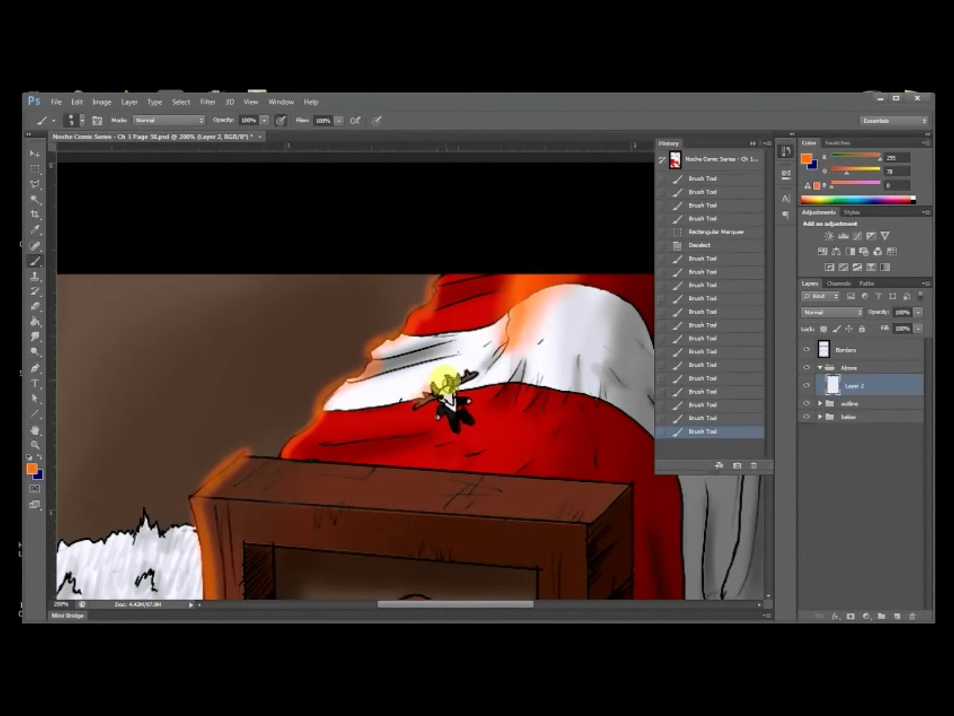
click(441, 408)
click(450, 428)
Step: Paint an orange highlight down the right inner edge of the wooden frame's opening and save the file
scroll(463, 422, down, 6)
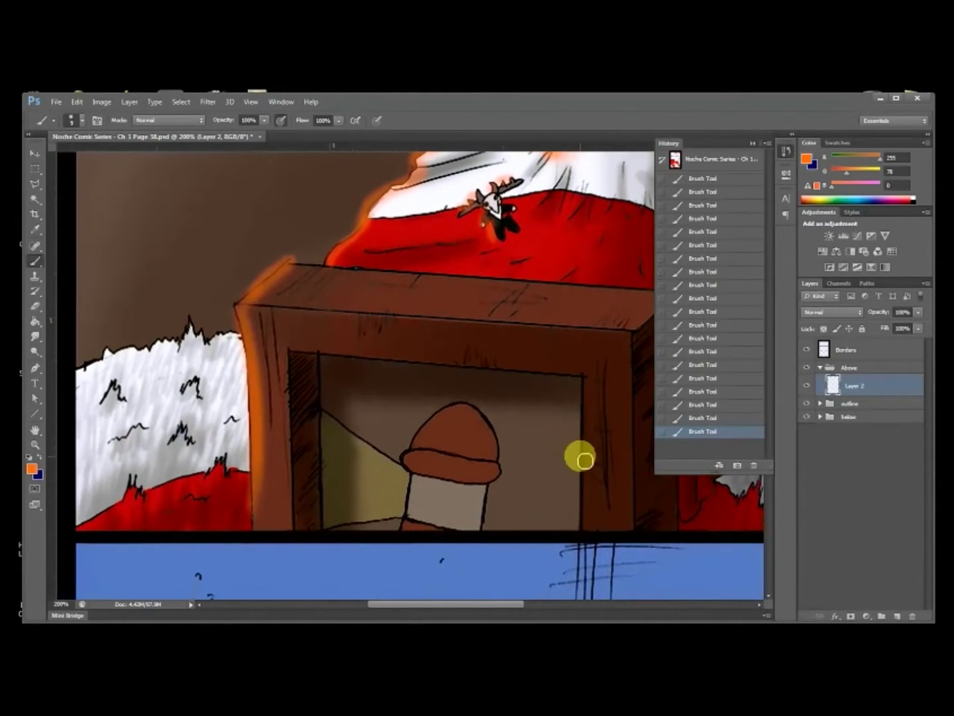
drag(581, 406, 584, 554)
click(688, 418)
scroll(464, 451, down, 2)
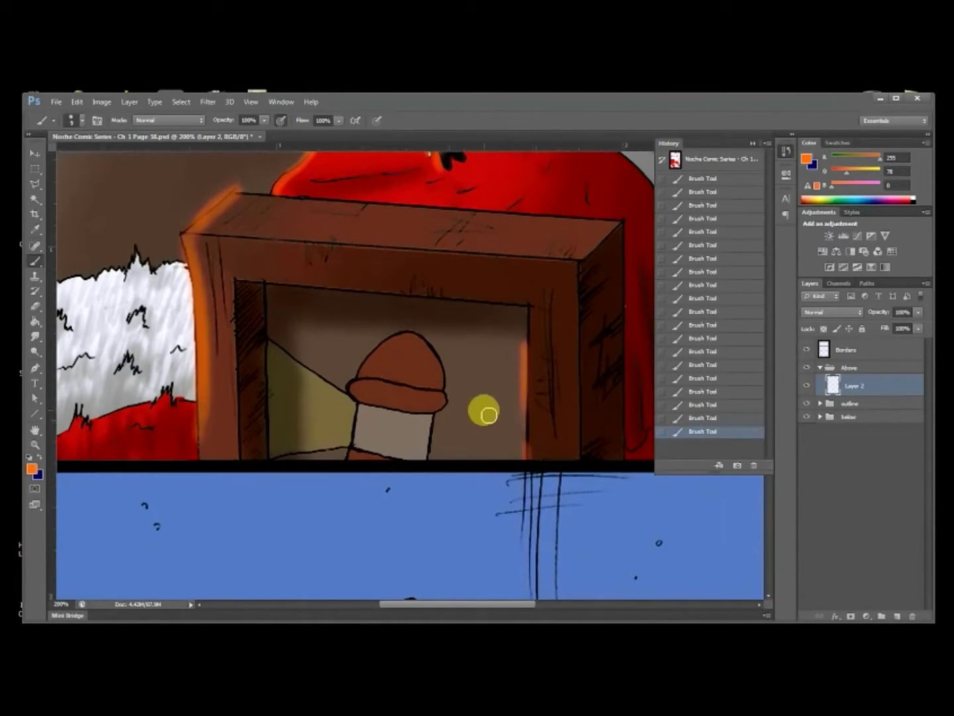
key(ctrl+s)
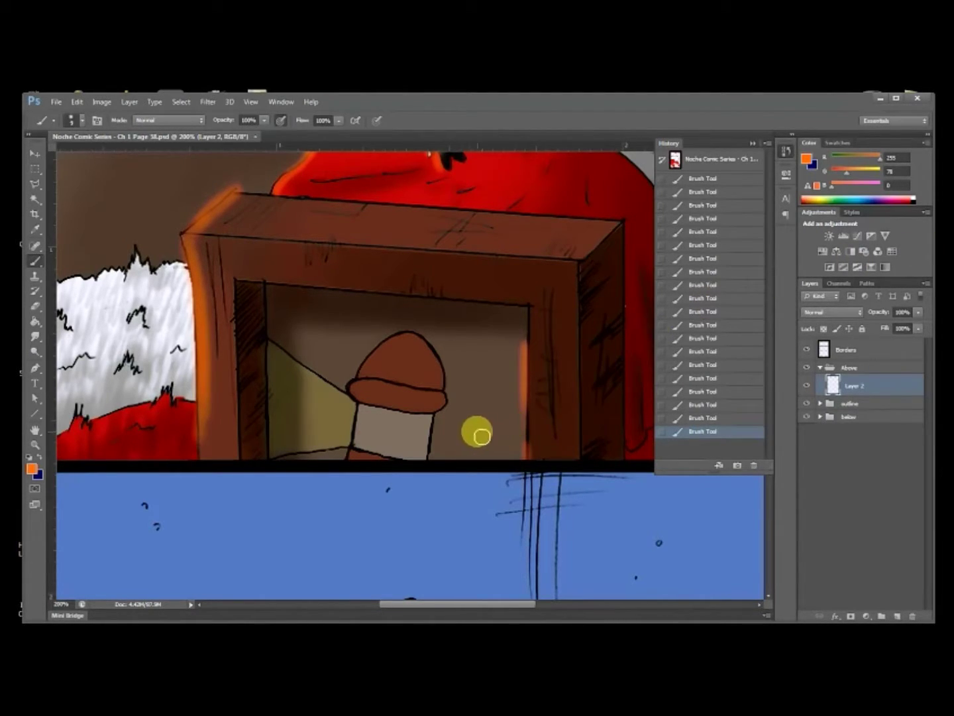
Step: Paint orange light along the white fur's upper edge, its tufts and its border with the red fabric
mouse_move(425, 451)
mouse_down()
mouse_move(454, 435)
mouse_move(440, 433)
mouse_move(492, 475)
mouse_move(444, 484)
mouse_move(365, 378)
mouse_move(400, 551)
mouse_move(399, 624)
mouse_up()
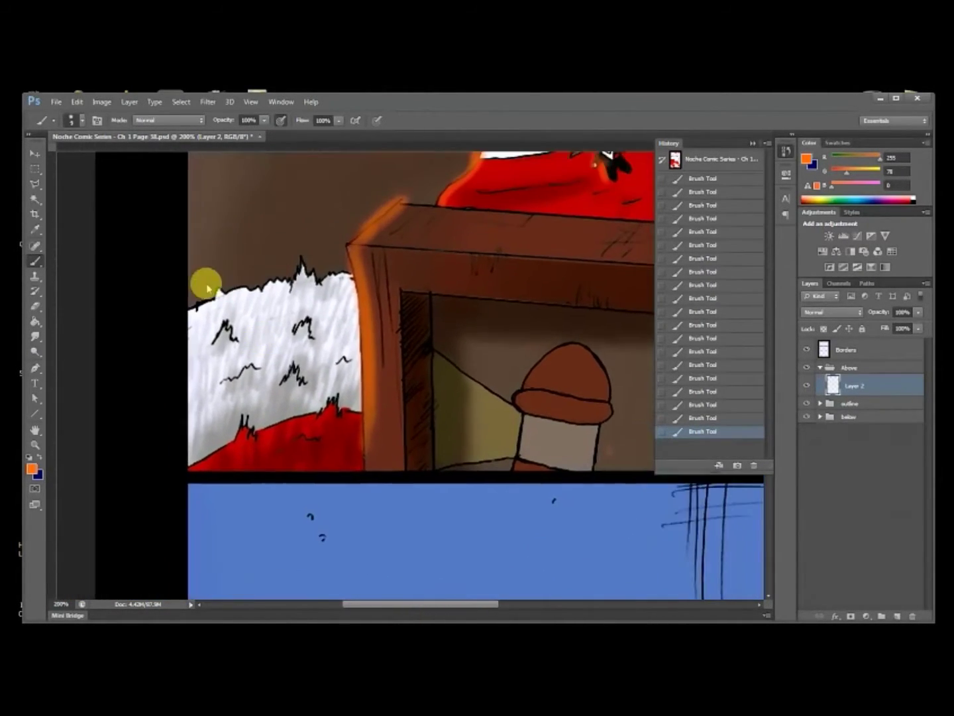
mouse_move(219, 313)
mouse_down()
mouse_move(279, 299)
mouse_move(296, 284)
mouse_move(292, 302)
mouse_move(342, 289)
mouse_up()
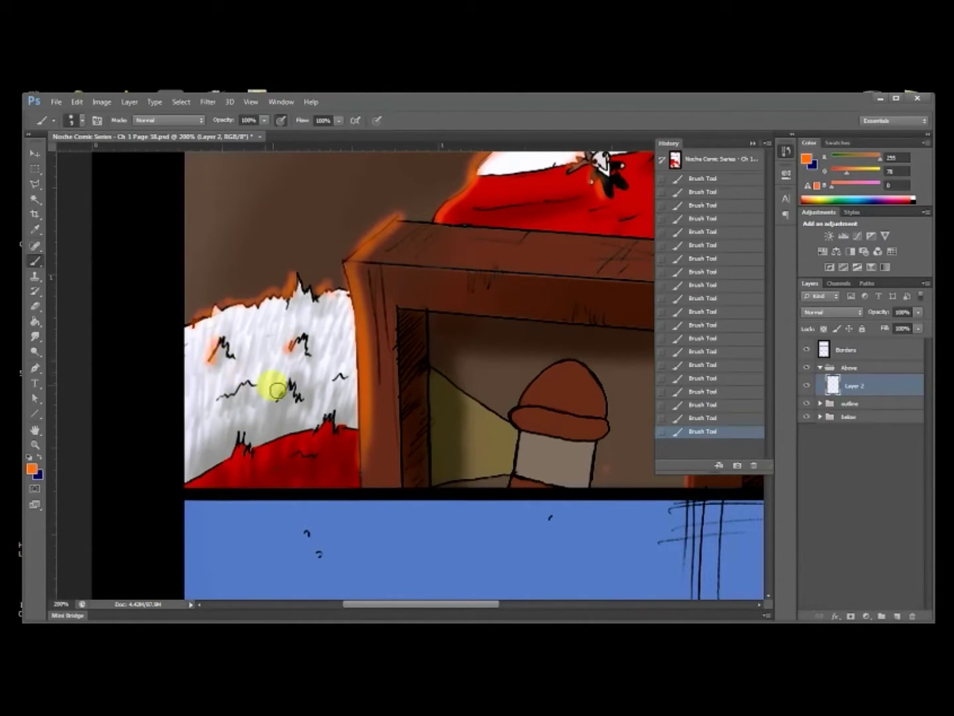
click(240, 462)
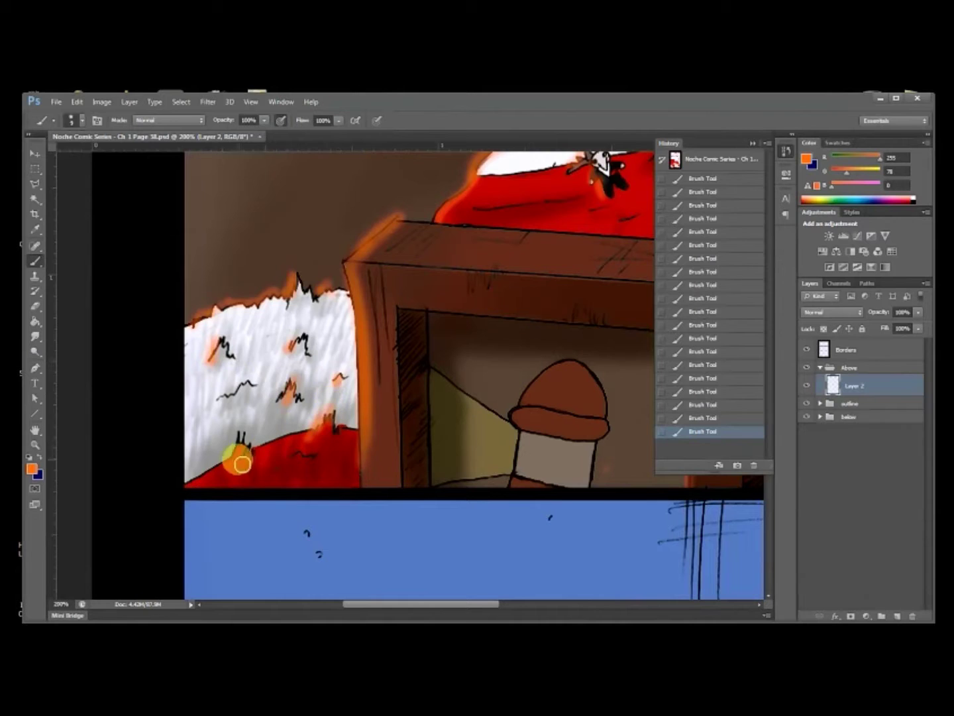
mouse_move(376, 477)
mouse_down()
mouse_move(337, 391)
mouse_move(365, 418)
mouse_up()
Step: Save the file and rename Layer 2 as orange light 1
key(ctrl+minus)
key(ctrl+minus)
key(ctrl+plus)
key(ctrl+s)
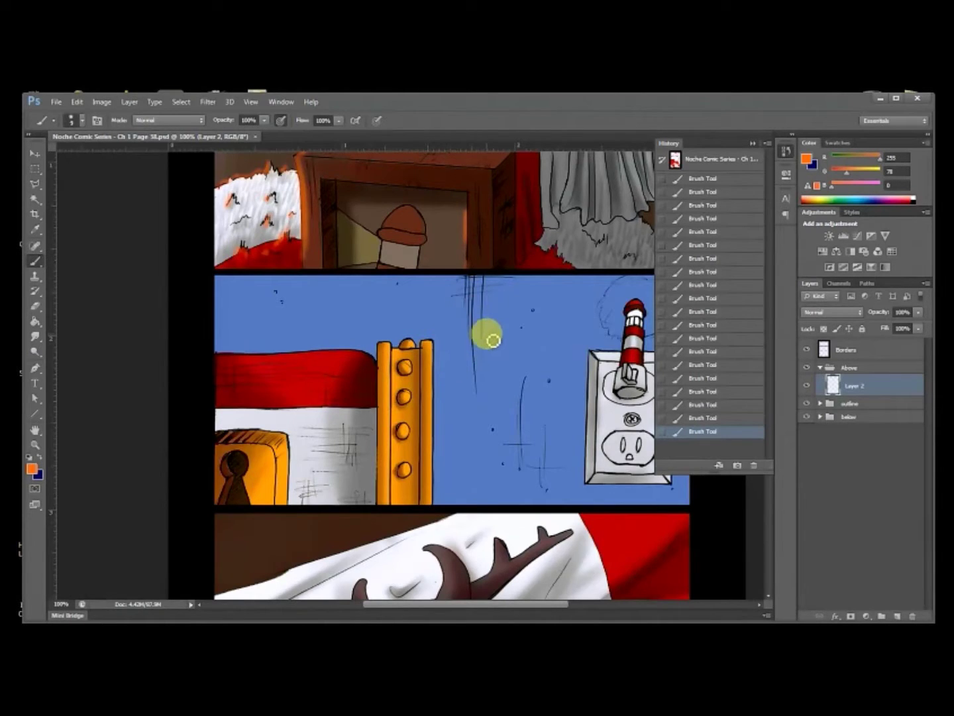
scroll(464, 345, up, 1)
double_click(851, 384)
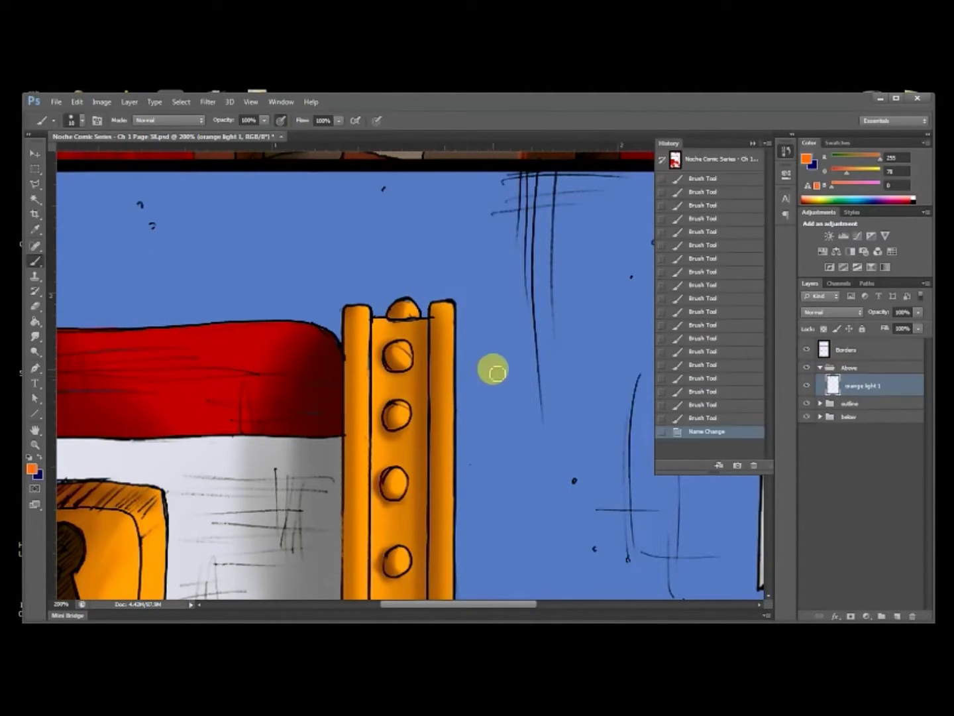
Step: Paint an orange light along the right outer edge of the studded golden post in the middle panel
key(ctrl+minus)
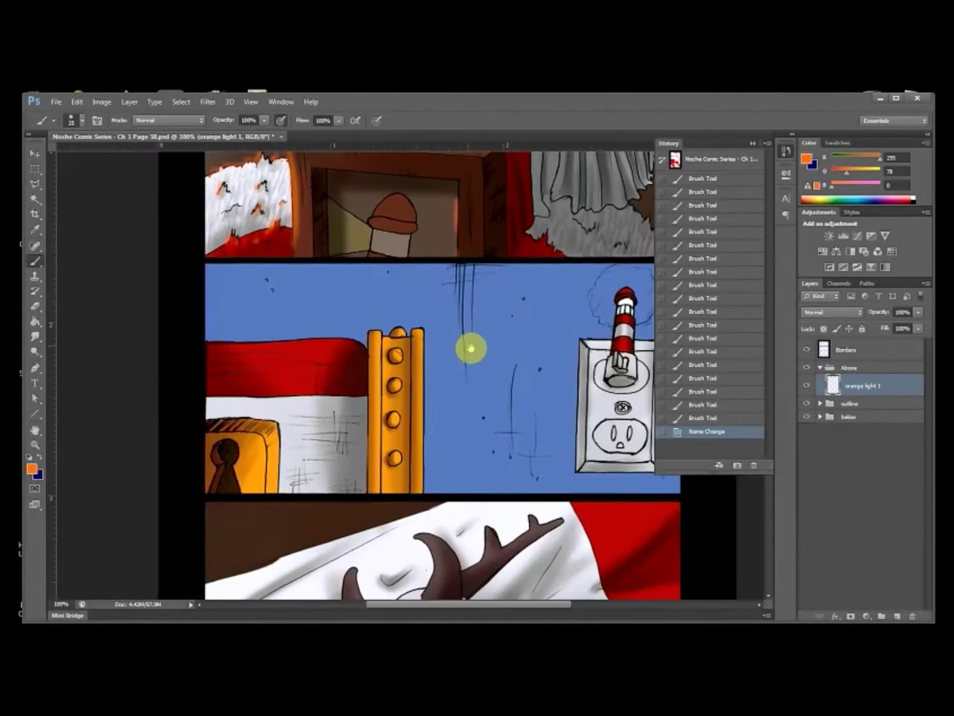
drag(431, 331, 440, 476)
click(720, 419)
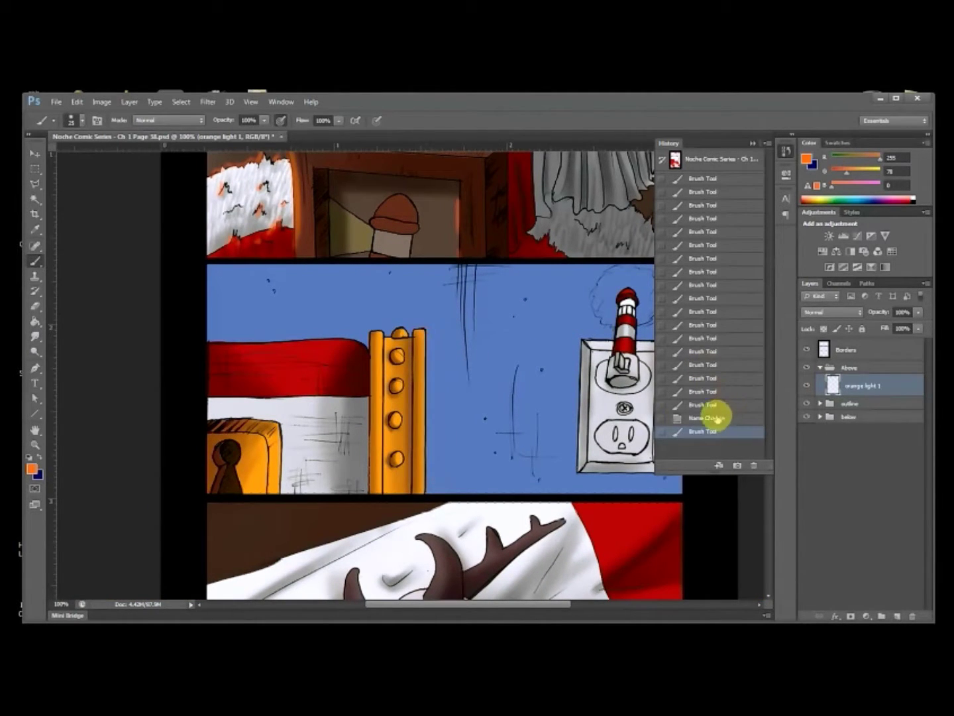
drag(428, 338, 432, 417)
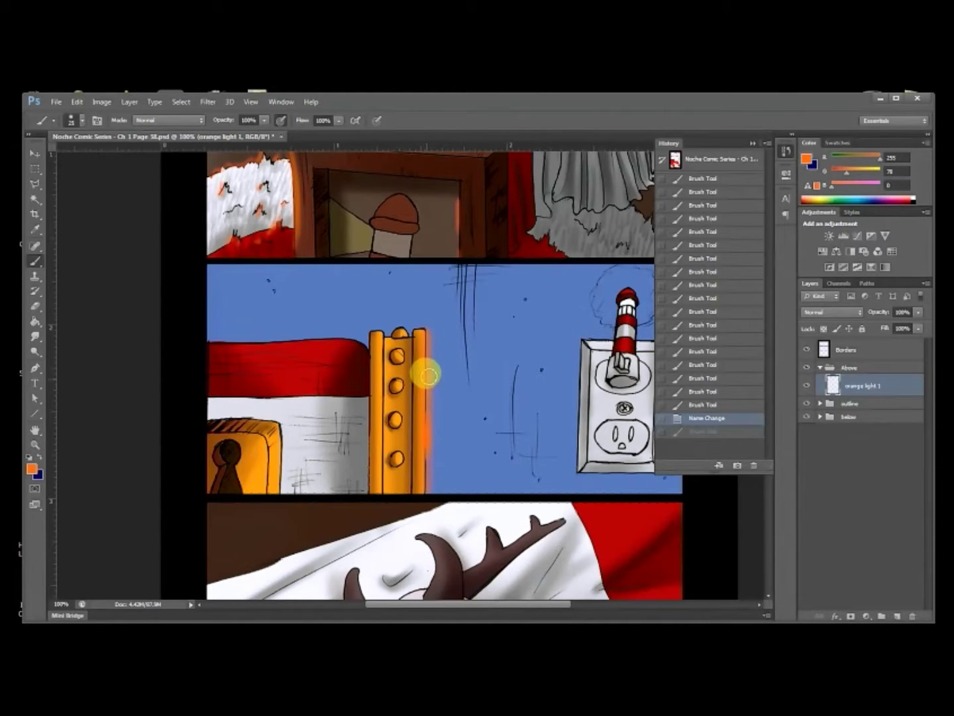
drag(428, 348, 425, 331)
Step: Add orange highlights down the golden post's inner strip and on its round studs
mouse_move(379, 381)
mouse_down()
mouse_move(381, 338)
mouse_move(386, 470)
mouse_up()
drag(385, 346, 385, 458)
click(408, 337)
click(399, 353)
click(405, 360)
click(404, 386)
click(398, 385)
click(401, 395)
click(402, 411)
click(401, 419)
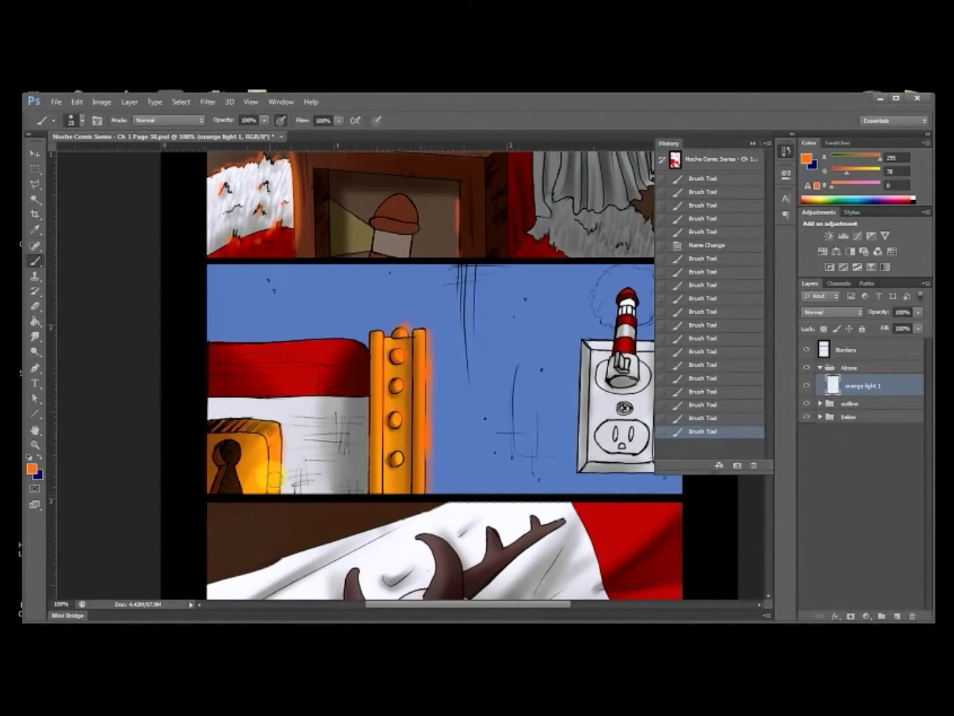
Step: Paint small orange highlights on the keyhole plate, around the keyhole and on the wall outlet's centre screw
mouse_move(274, 479)
mouse_down()
mouse_move(264, 445)
mouse_move(232, 452)
mouse_up()
key(bracketleft)
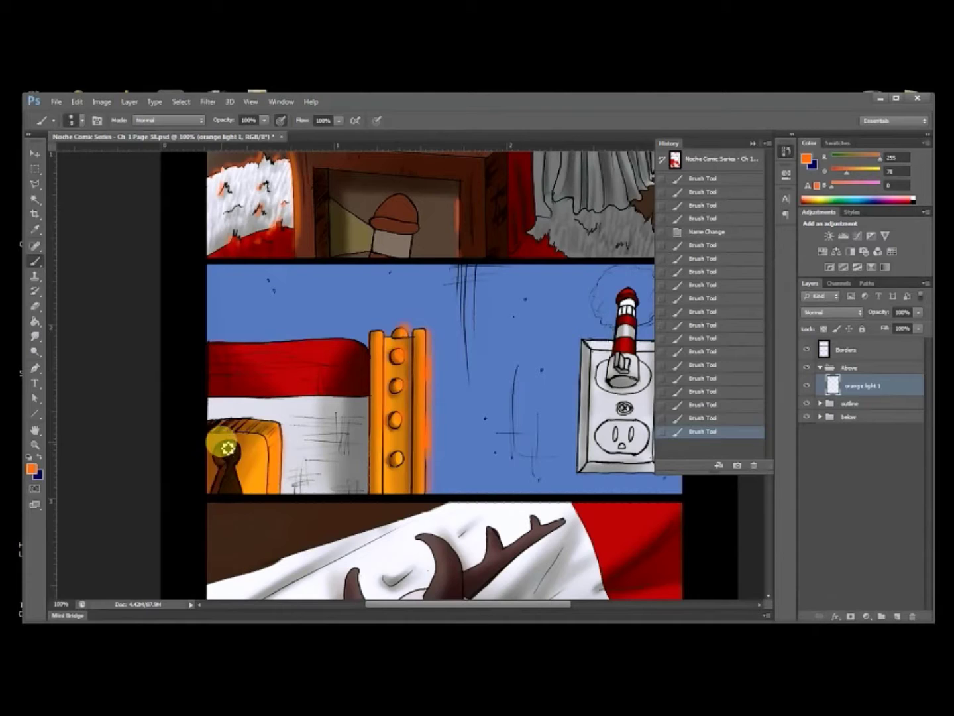
mouse_move(225, 476)
mouse_down()
mouse_move(213, 508)
mouse_move(231, 446)
mouse_move(212, 513)
mouse_move(212, 451)
mouse_up()
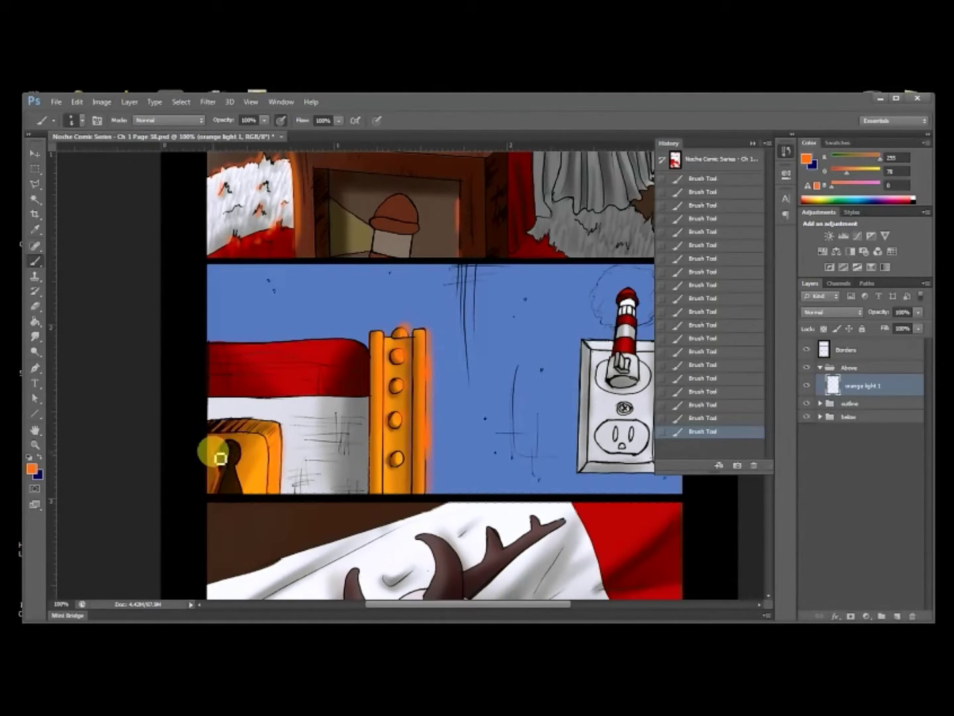
mouse_move(544, 439)
mouse_down()
mouse_move(445, 433)
mouse_move(421, 455)
mouse_up()
Step: Paint orange light with a larger brush along the skull figure's horns, antlers and top of the head
key(bracketright)
key(bracketright)
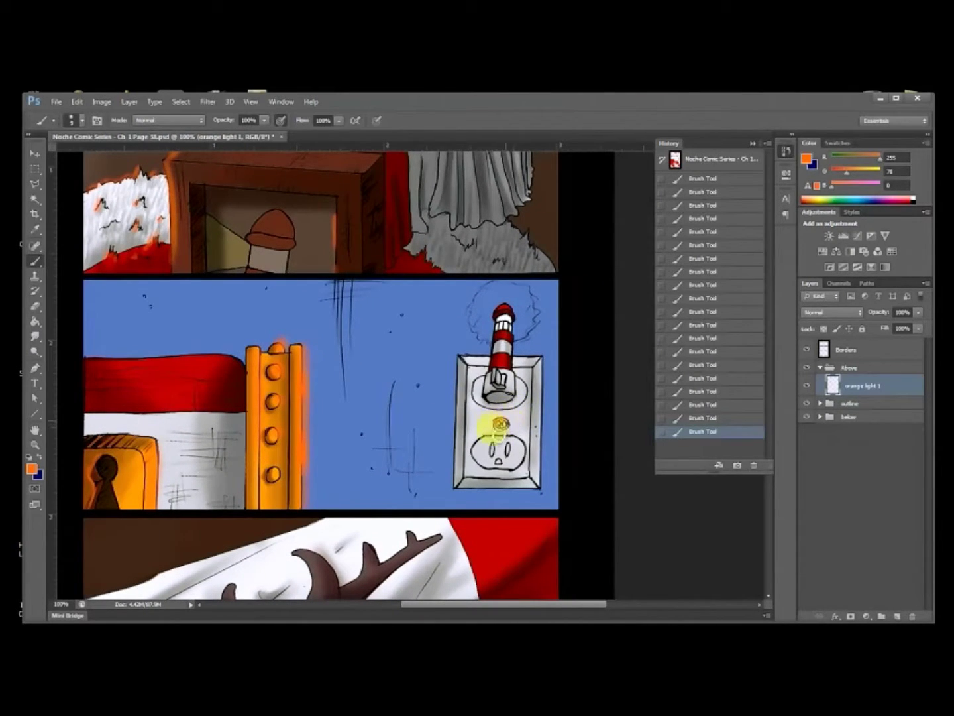
scroll(464, 397, down, 5)
scroll(432, 379, left, 2)
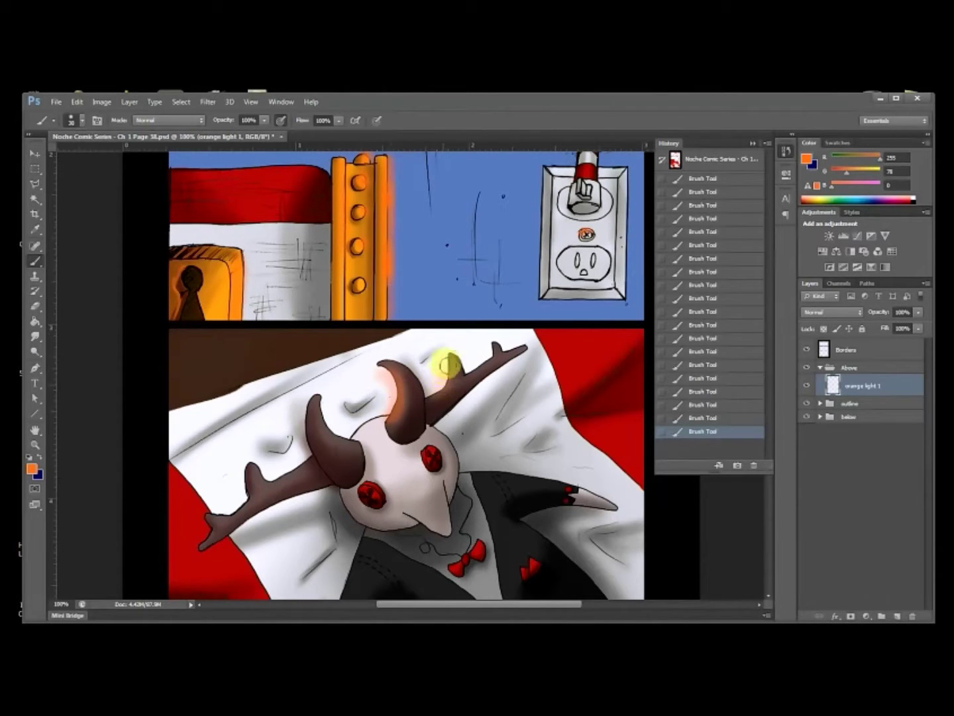
drag(319, 395, 316, 452)
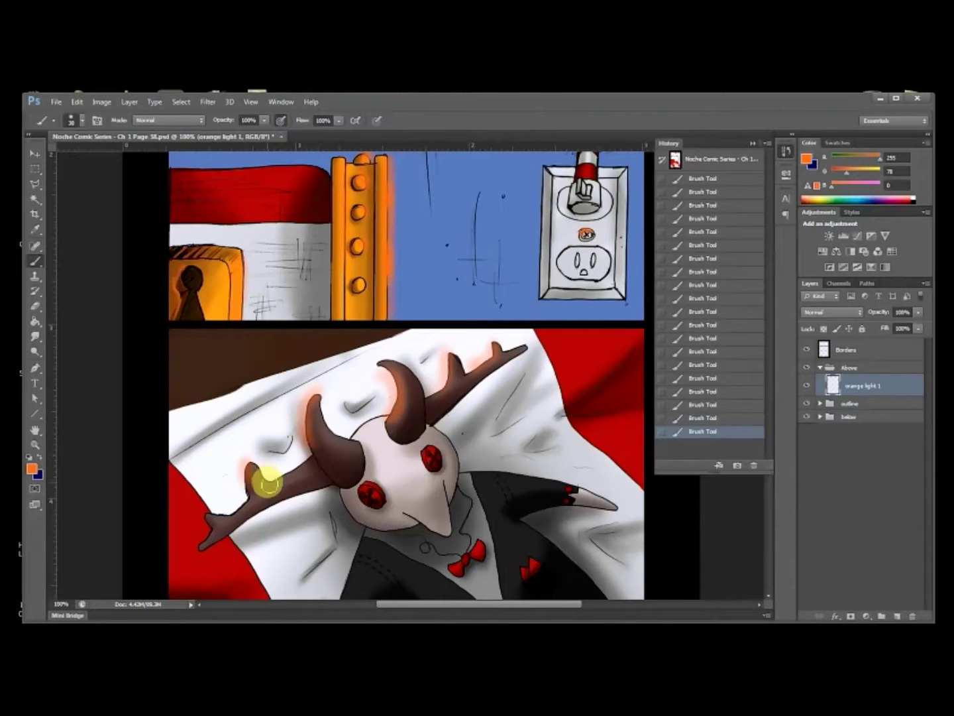
mouse_move(268, 489)
mouse_down()
mouse_move(362, 449)
mouse_move(302, 460)
mouse_up()
drag(503, 364, 361, 438)
drag(456, 415, 462, 352)
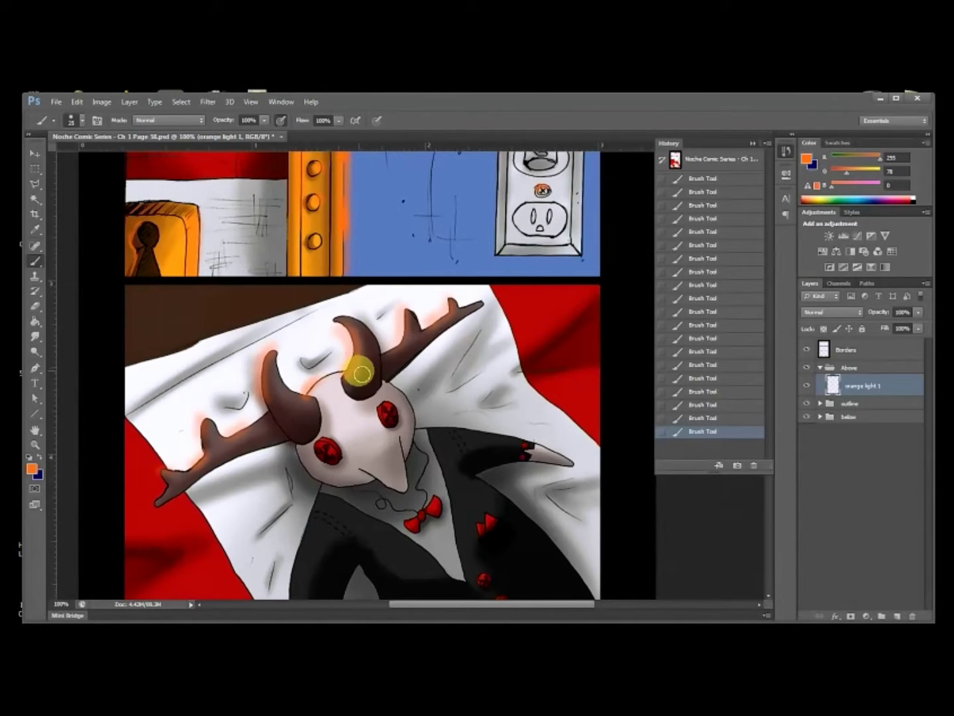
click(698, 421)
drag(306, 396, 346, 373)
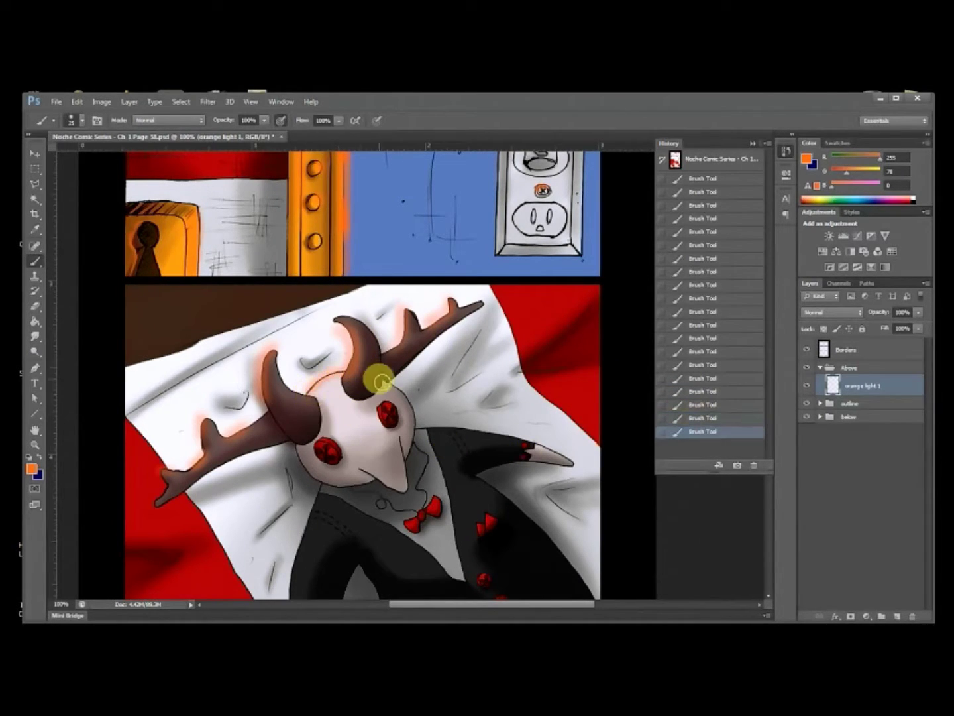
Step: Lower the orange light 1 layer's opacity to 60%
drag(459, 420, 495, 508)
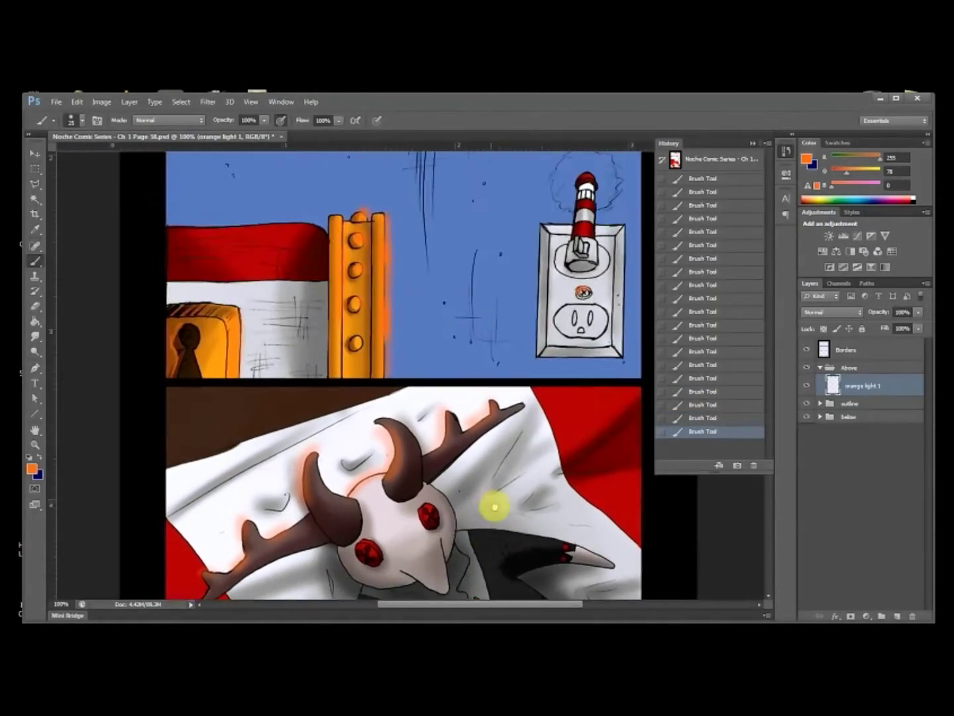
drag(429, 381, 371, 467)
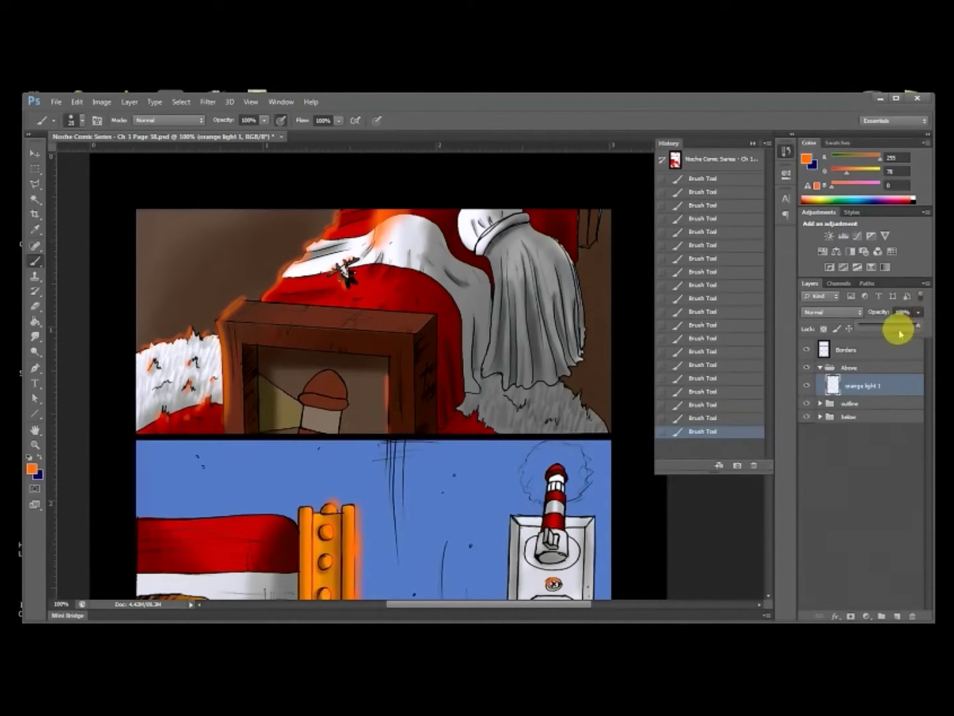
drag(886, 328, 888, 329)
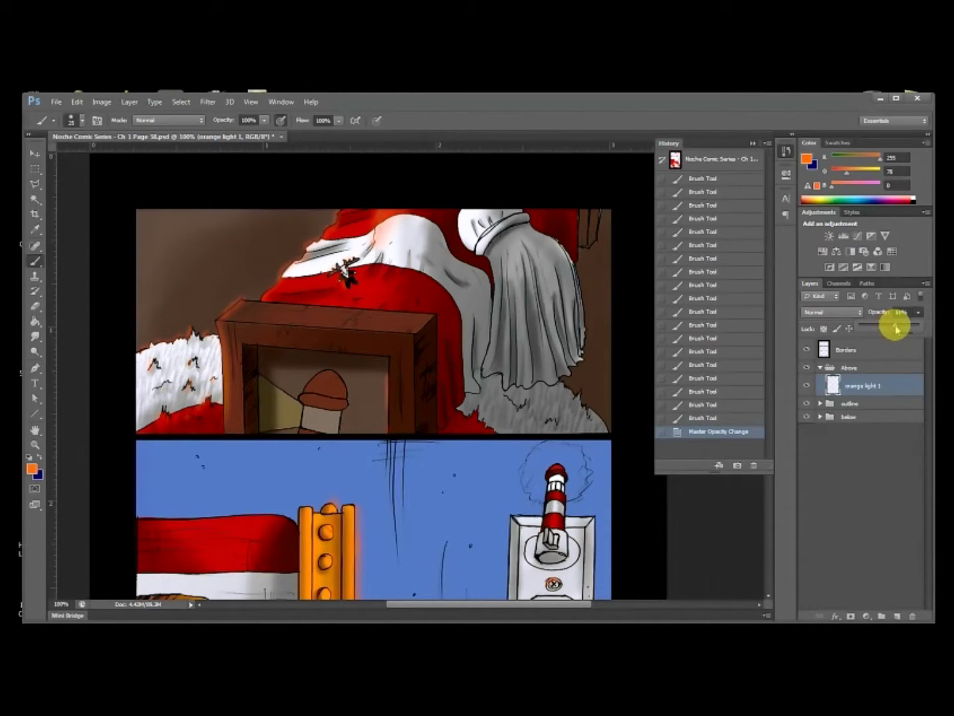
drag(384, 533, 435, 330)
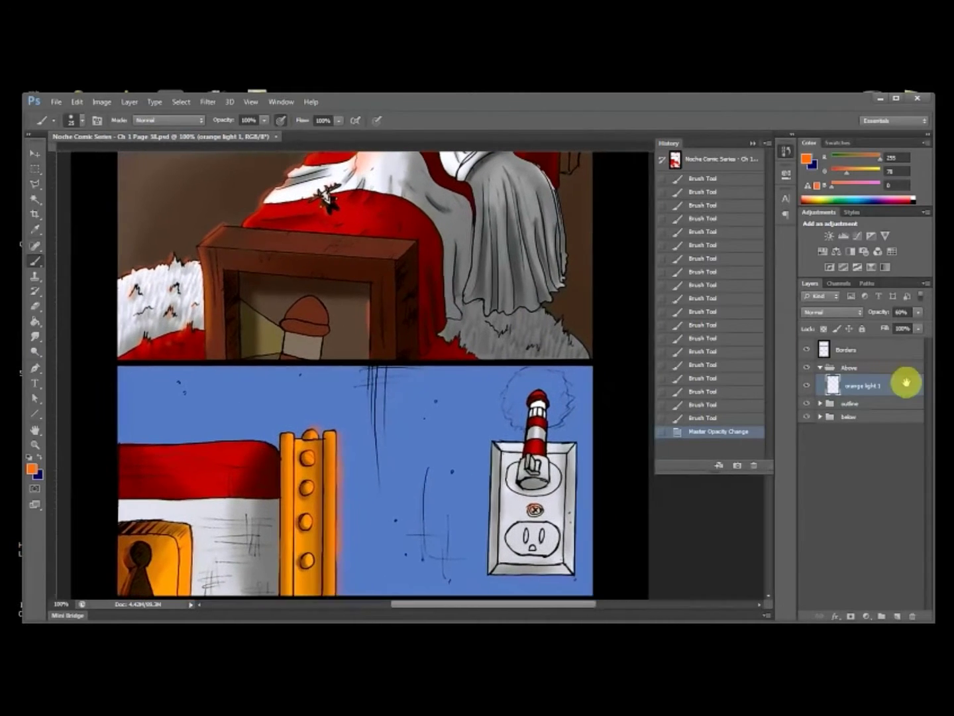
Step: Create a new layer directly beneath orange light 1 and name it nightlight
click(909, 402)
click(897, 616)
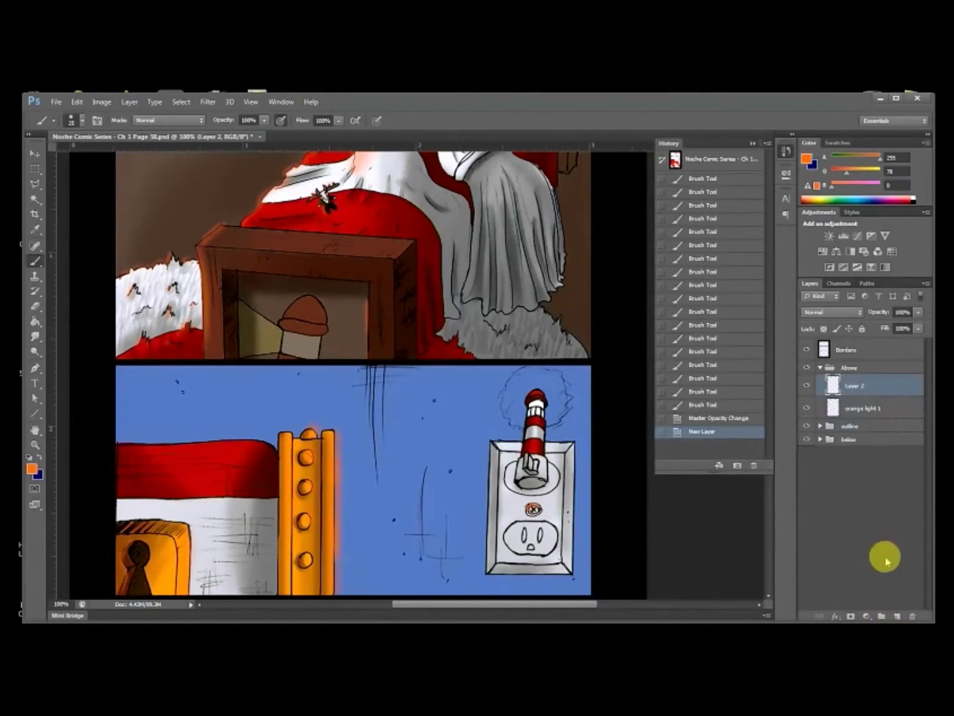
drag(853, 390, 858, 405)
double_click(856, 408)
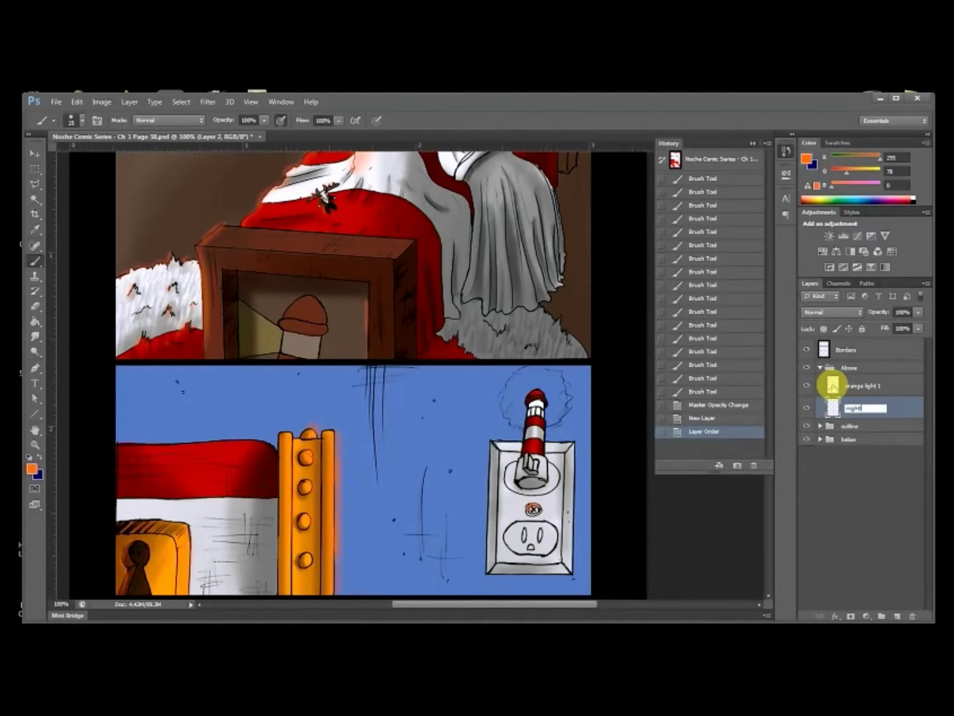
text(nightlight)
key(Return)
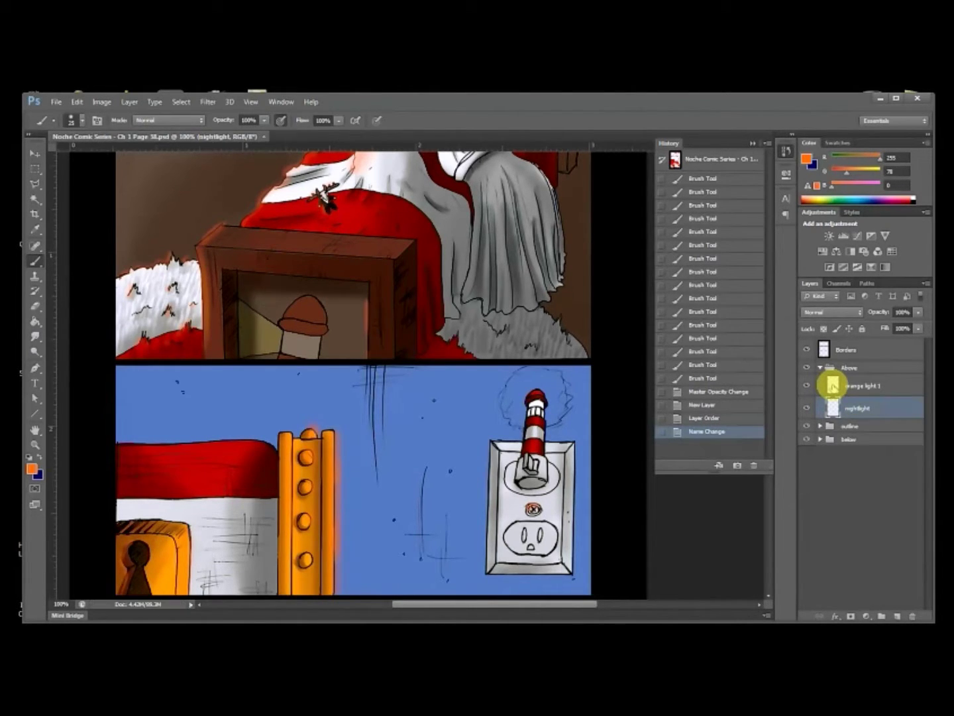
Step: Select the middle panel with a rectangular marquee and set the foreground colour to amber ffa200
key(ctrl+minus)
key(ctrl+minus)
key(m)
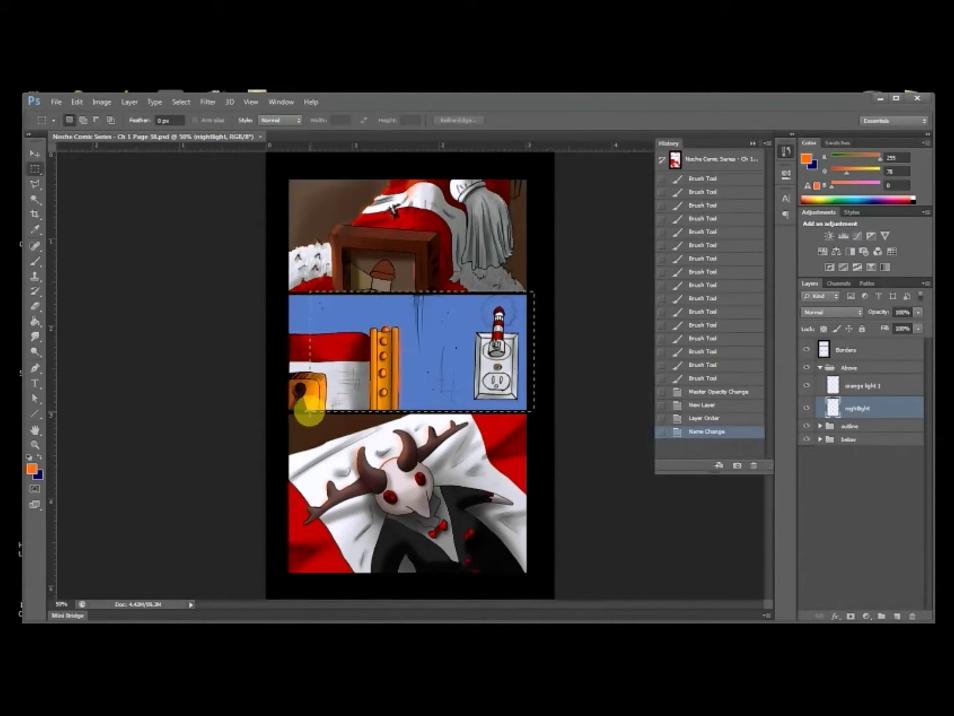
drag(307, 412, 309, 410)
click(806, 158)
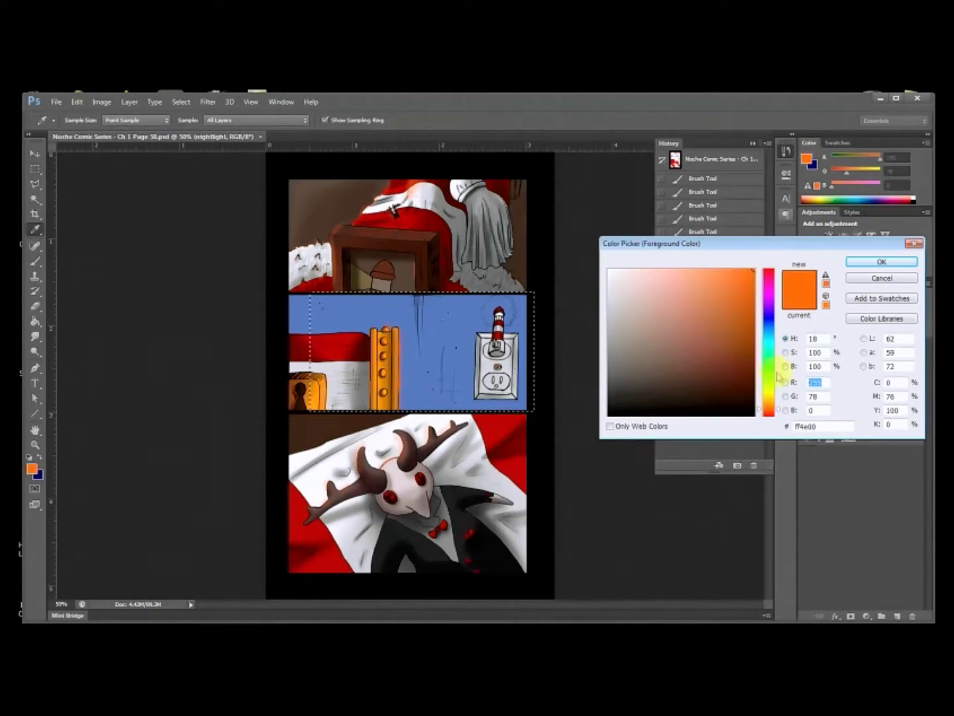
drag(773, 407, 773, 402)
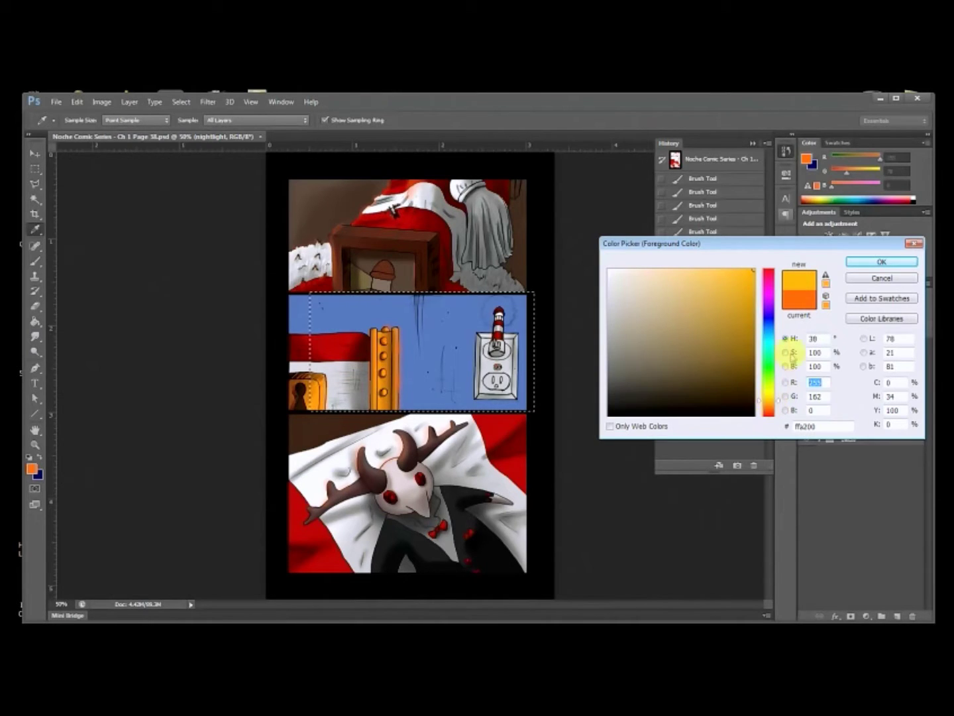
click(862, 262)
Step: Paint a soft amber glow over the lighthouse night light and, at reduced brush opacity, across the wall and outlet around it
key(b)
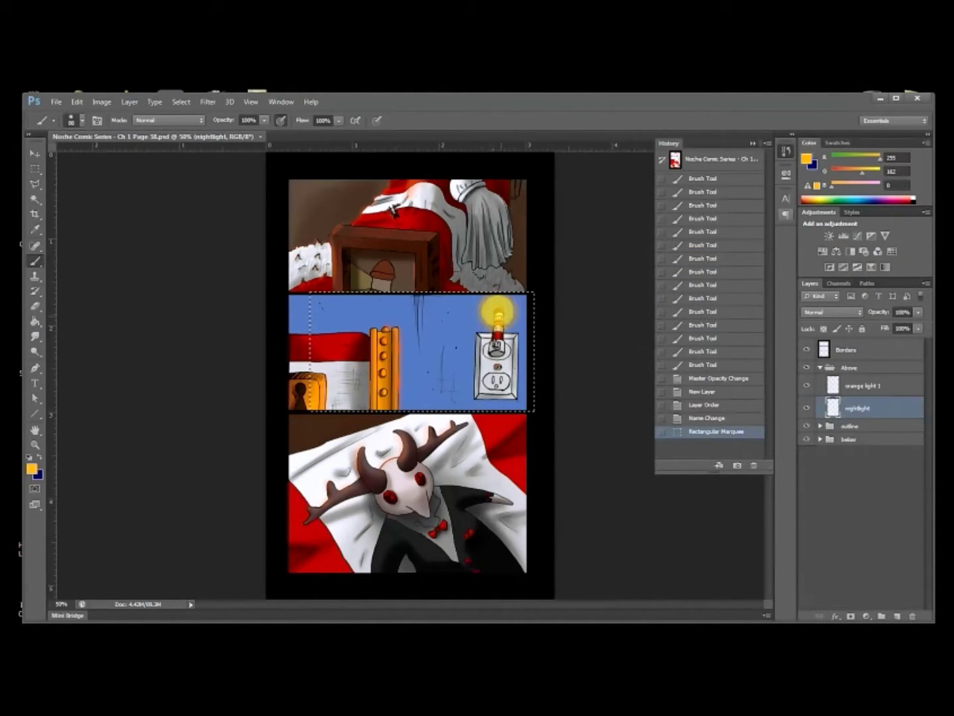
click(499, 316)
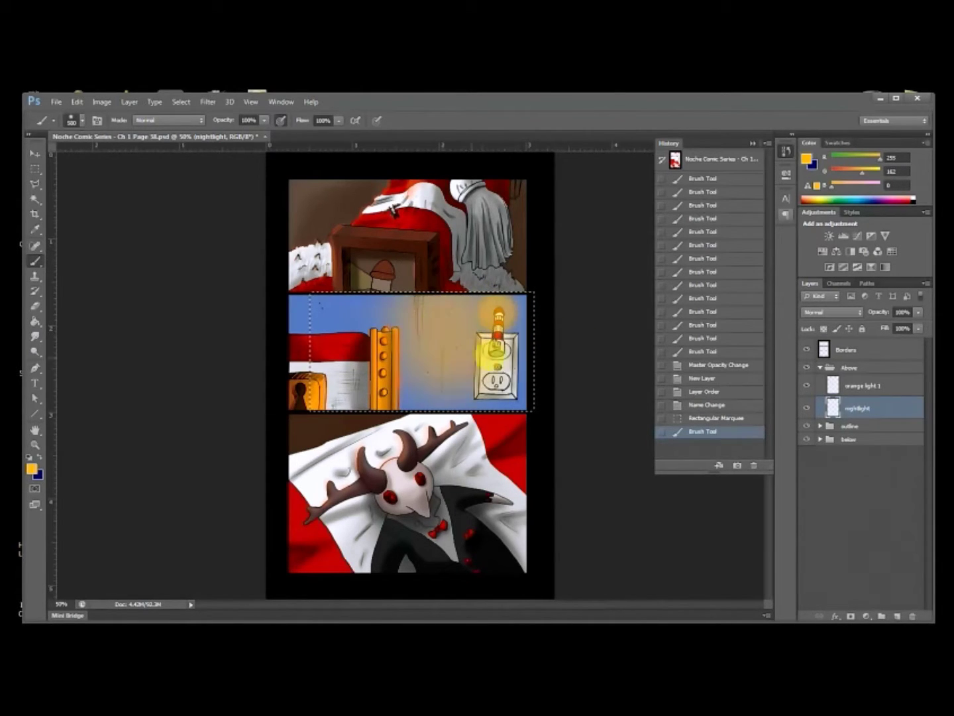
click(695, 418)
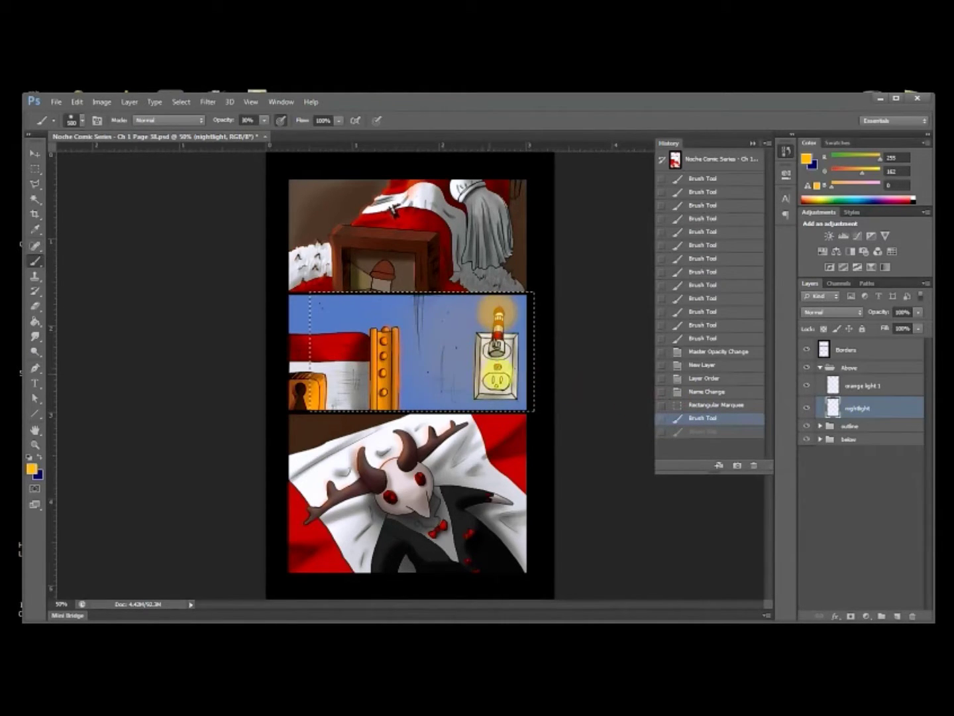
click(695, 432)
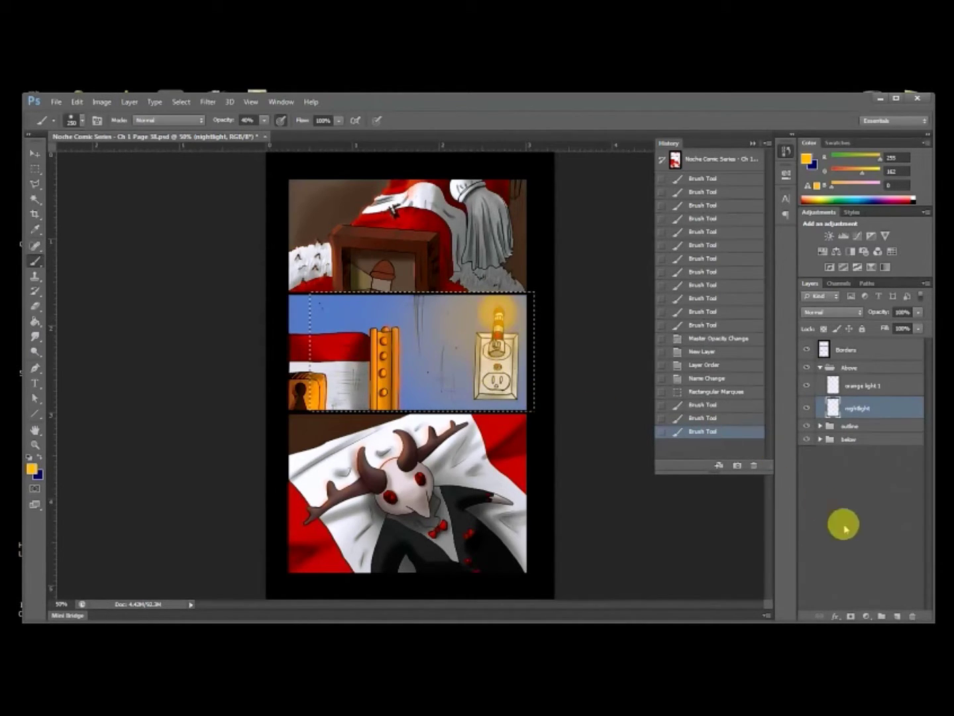
Step: Add a new layer above nightlight and paint amber swirls around the lighthouse with a 15 px brush at 100% opacity
click(896, 616)
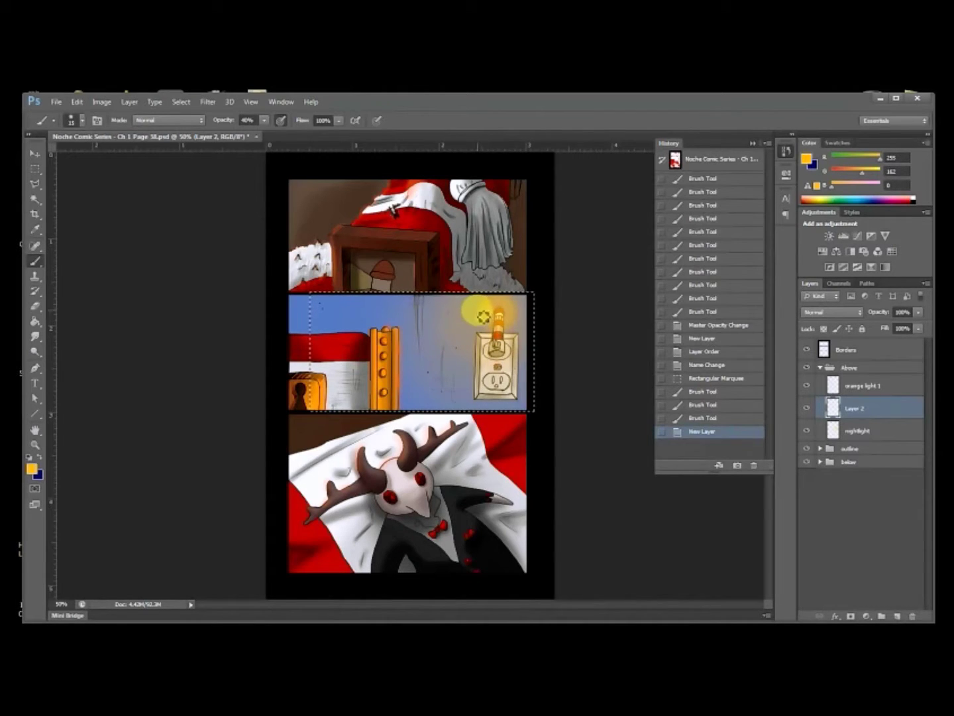
drag(497, 338, 491, 330)
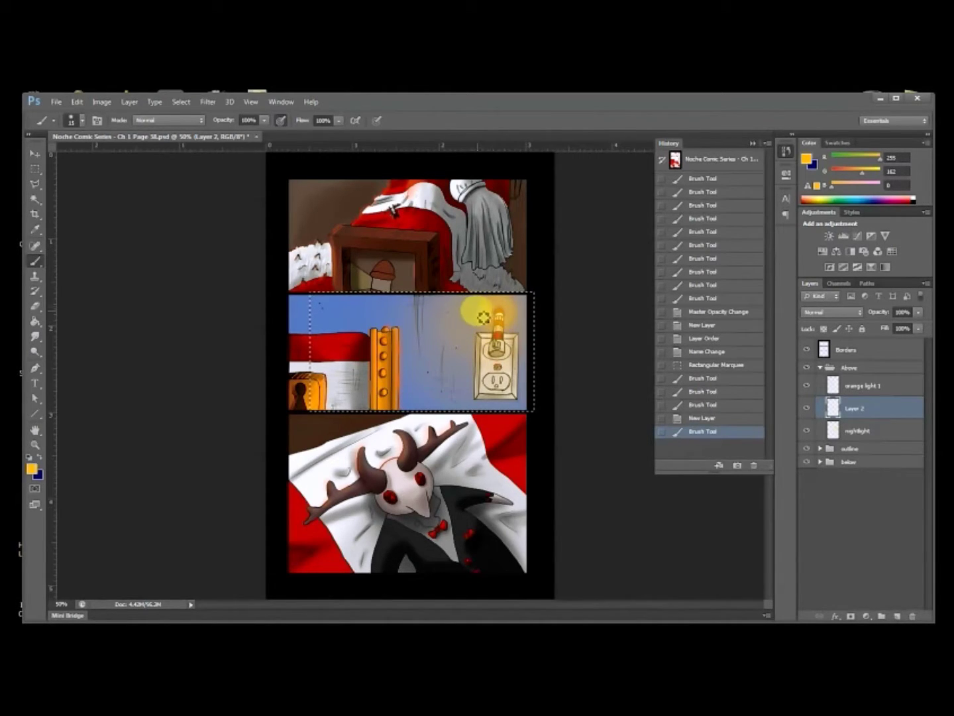
drag(489, 308, 487, 337)
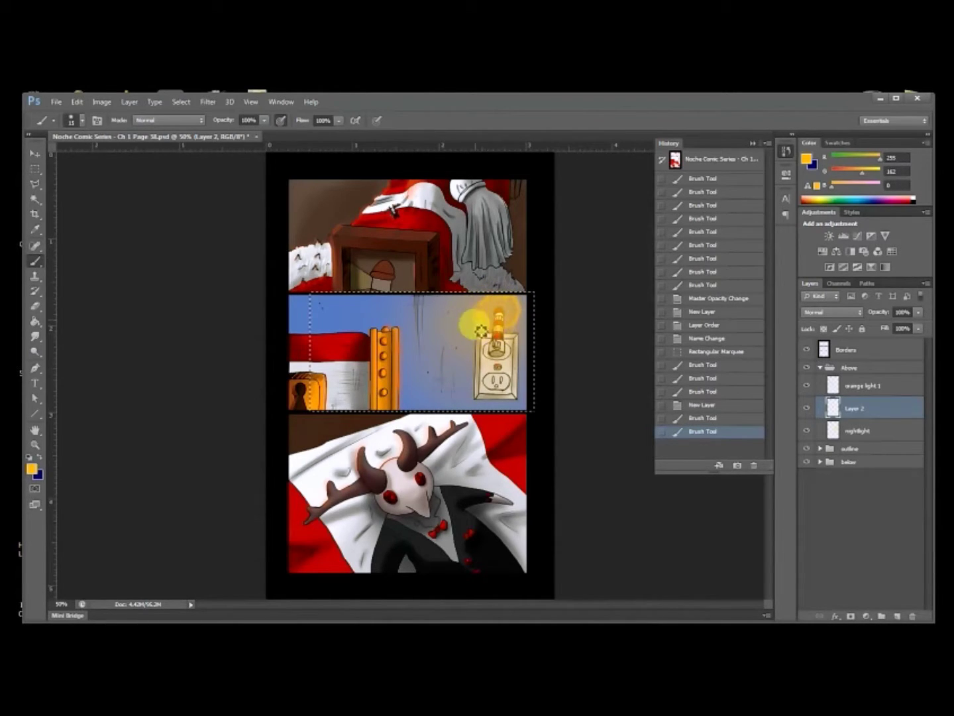
click(516, 325)
click(517, 299)
drag(508, 298, 478, 318)
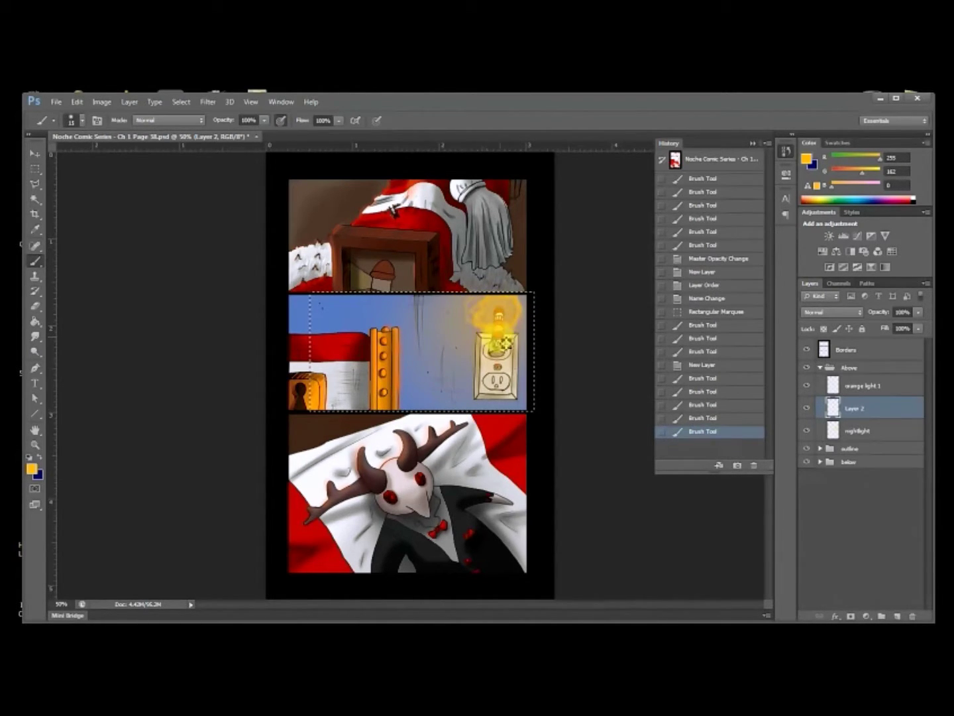
click(528, 323)
click(515, 304)
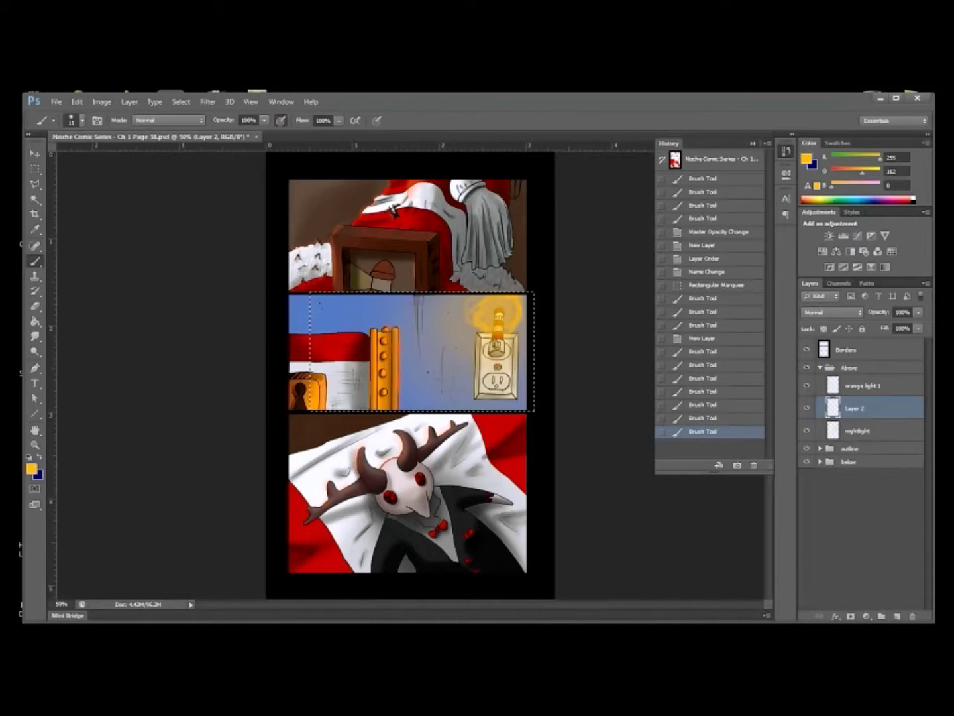
Step: Hide the selection outline to check the glow, show it again and save the file
key(ctrl+d)
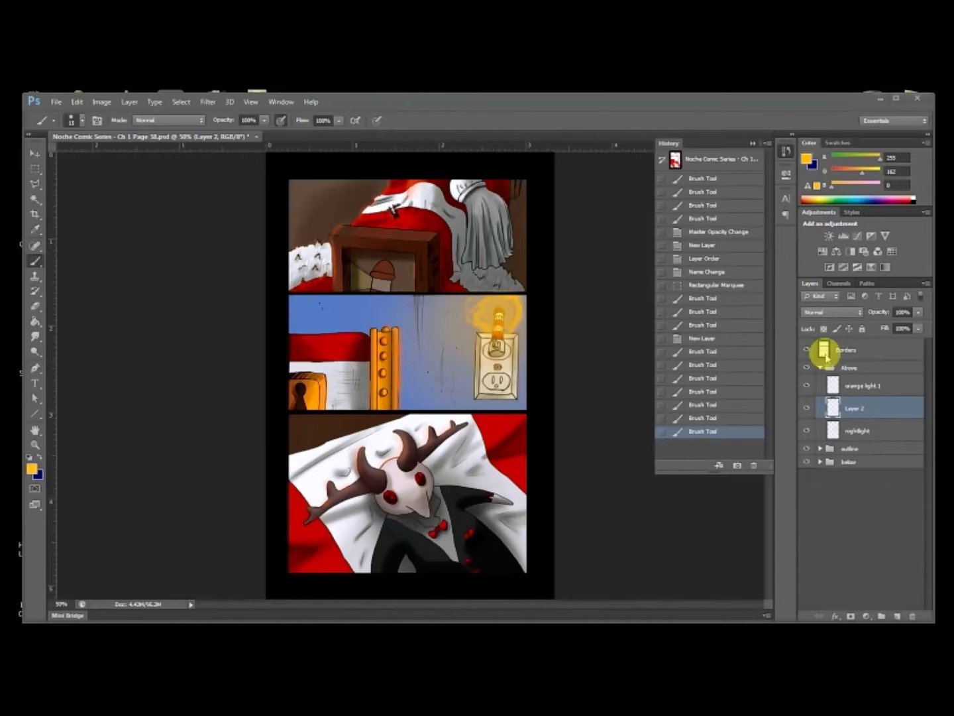
key(ctrl+h)
key(ctrl+s)
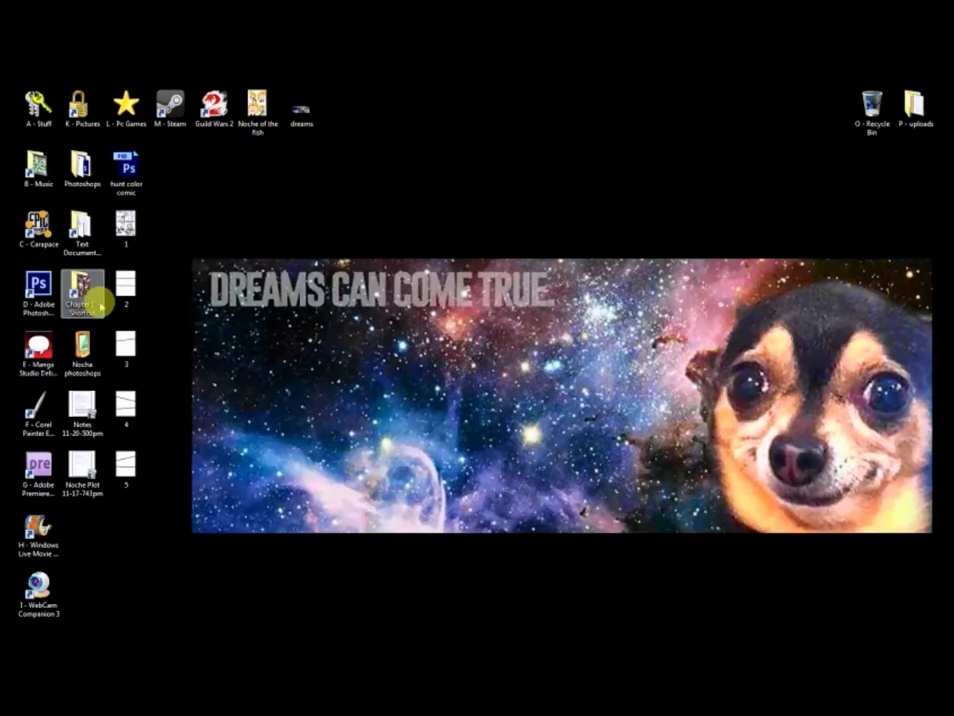
Step: Look over the comic pages in the desktop's Chapter 1 folder, close it and return to the middle panel in Photoshop
double_click(80, 295)
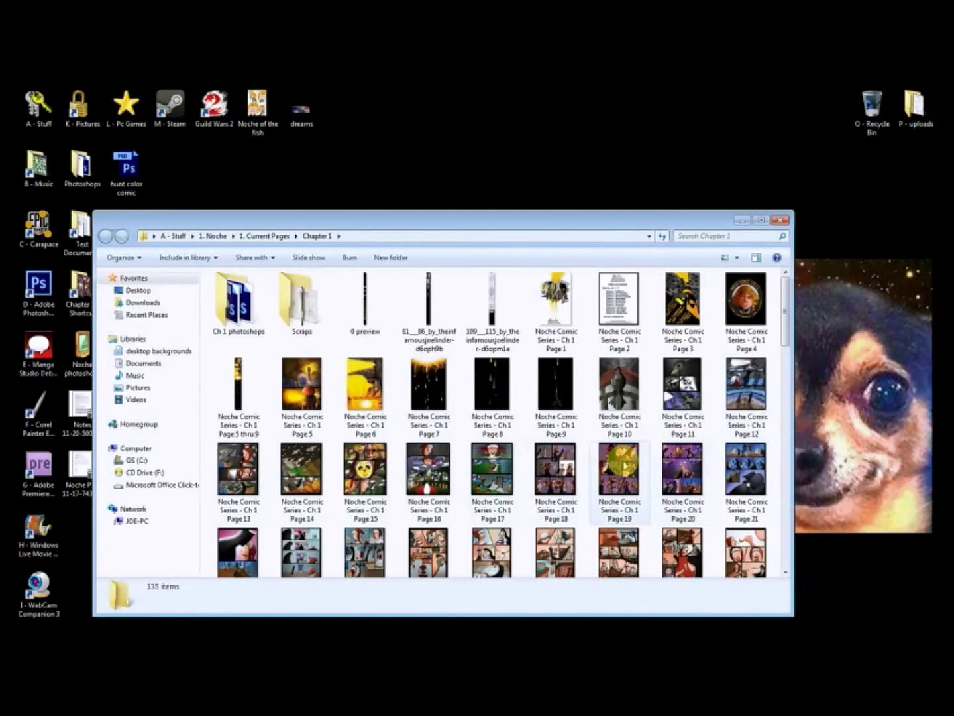
click(779, 219)
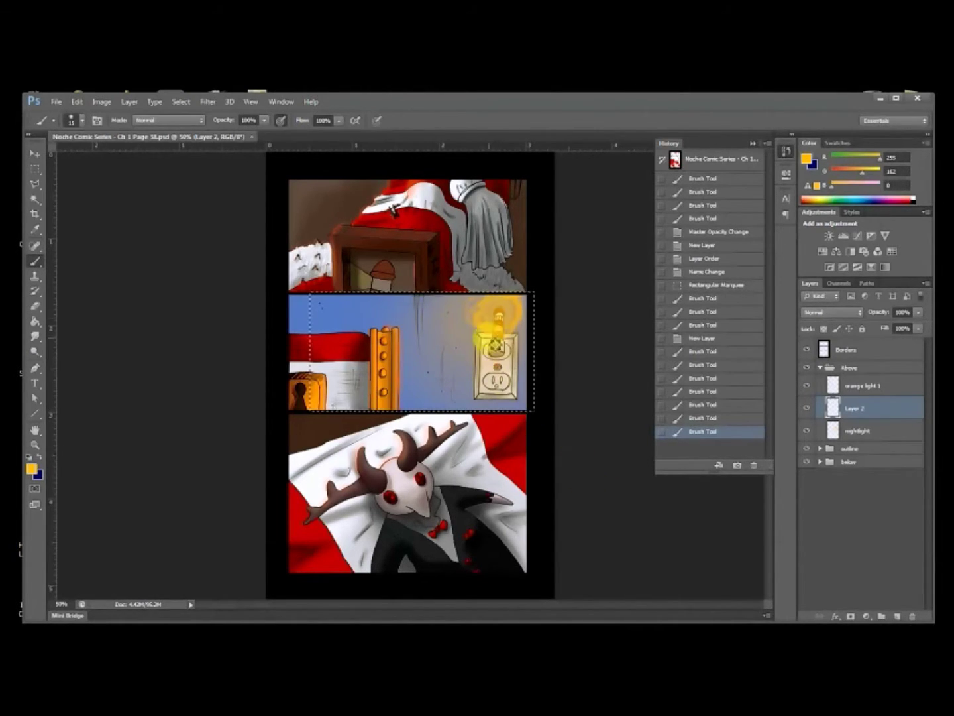
key(ctrl+plus)
key(ctrl+plus)
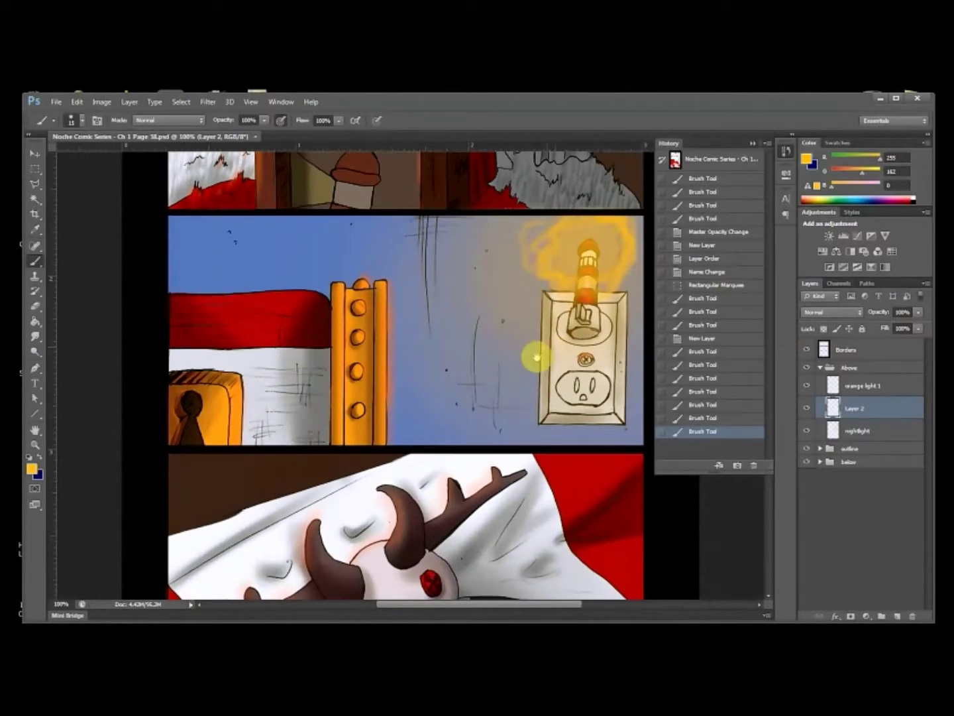
Step: Paint more amber swirls around the top of the lighthouse night light on Layer 2
drag(535, 358, 474, 400)
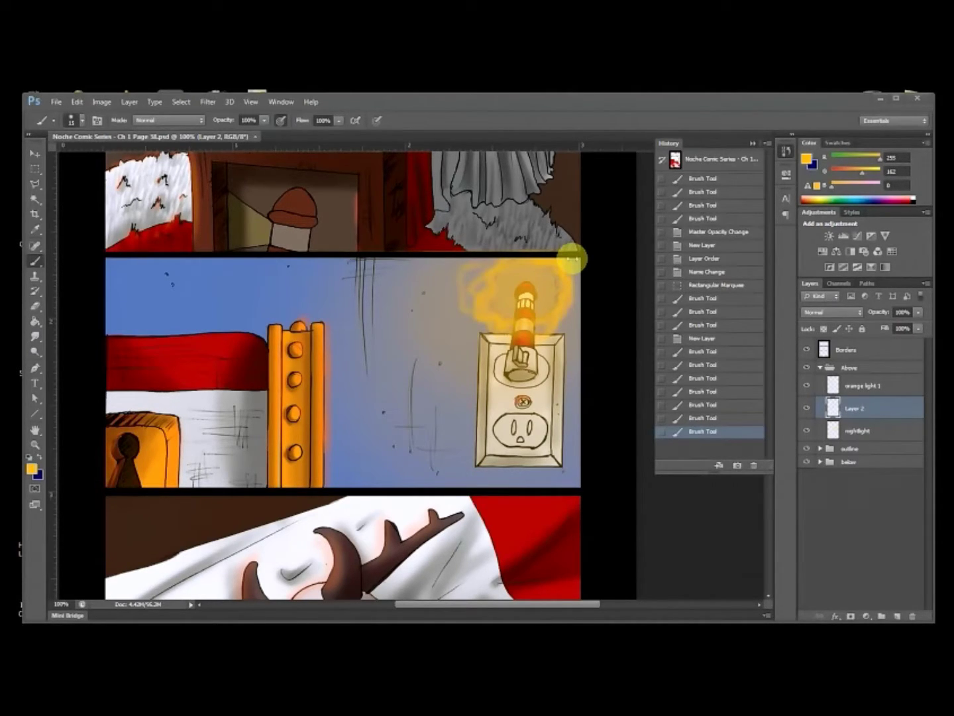
mouse_move(492, 300)
mouse_down()
mouse_move(494, 268)
mouse_move(479, 299)
mouse_up()
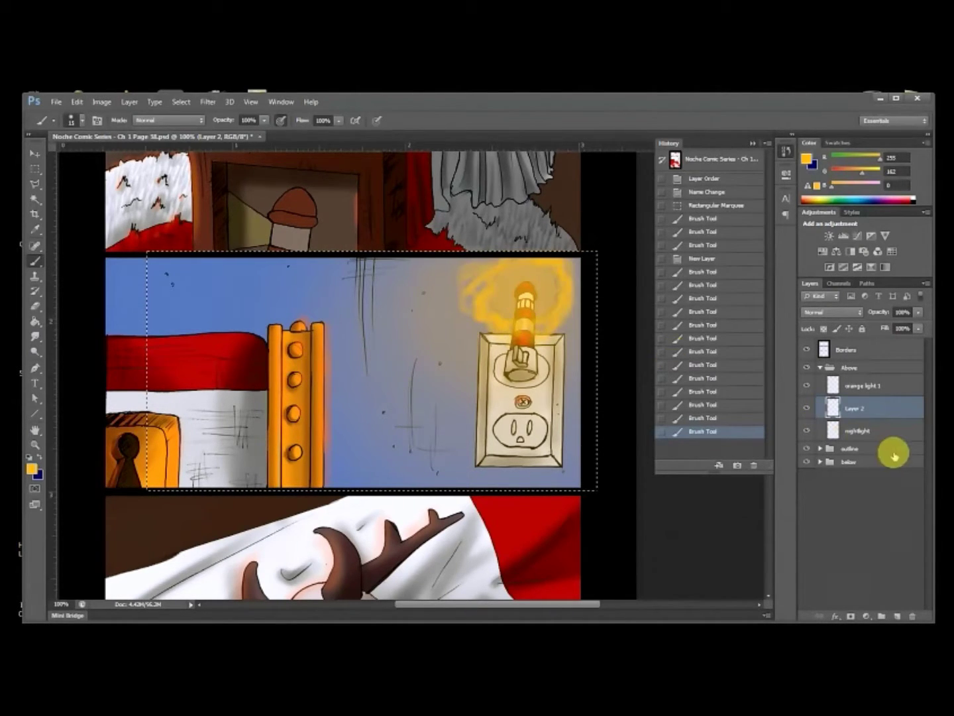
Step: Add a new layer above Layer 2 and paint a broad amber glow around the lighthouse with a 300 px brush
click(867, 615)
key(bracketright)
key(bracketright)
key(bracketright)
key(bracketright)
key(bracketright)
key(bracketright)
key(bracketright)
key(bracketright)
key(bracketright)
key(bracketright)
key(bracketright)
key(bracketright)
key(bracketright)
key(bracketright)
key(bracketright)
key(bracketright)
key(bracketright)
key(bracketright)
key(bracketright)
key(bracketright)
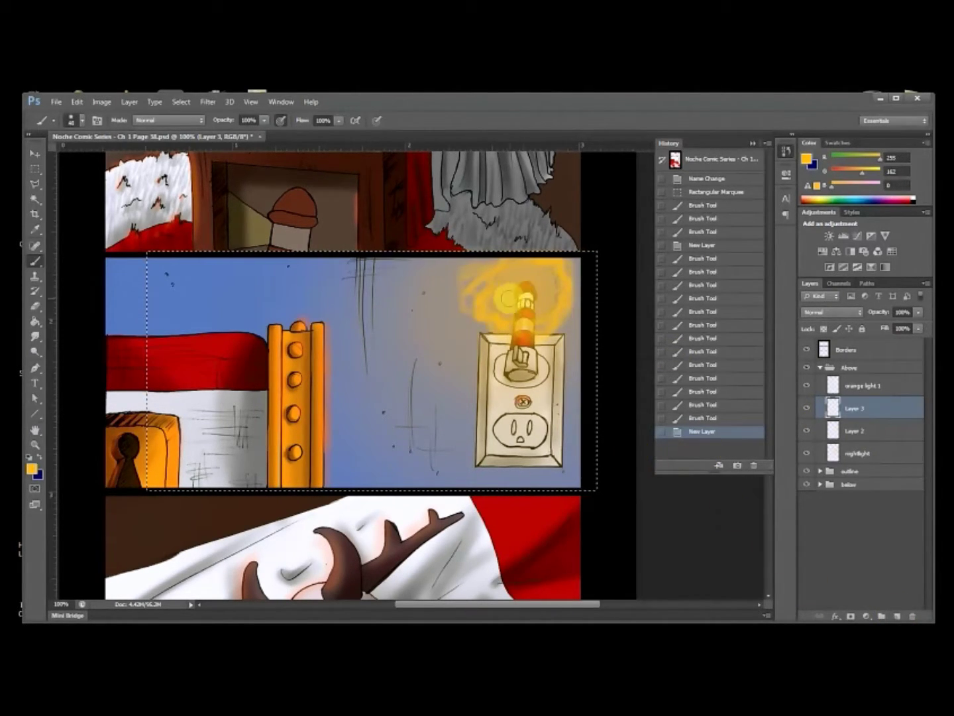
mouse_move(474, 314)
mouse_down()
mouse_move(558, 302)
mouse_move(505, 334)
mouse_move(517, 333)
mouse_up()
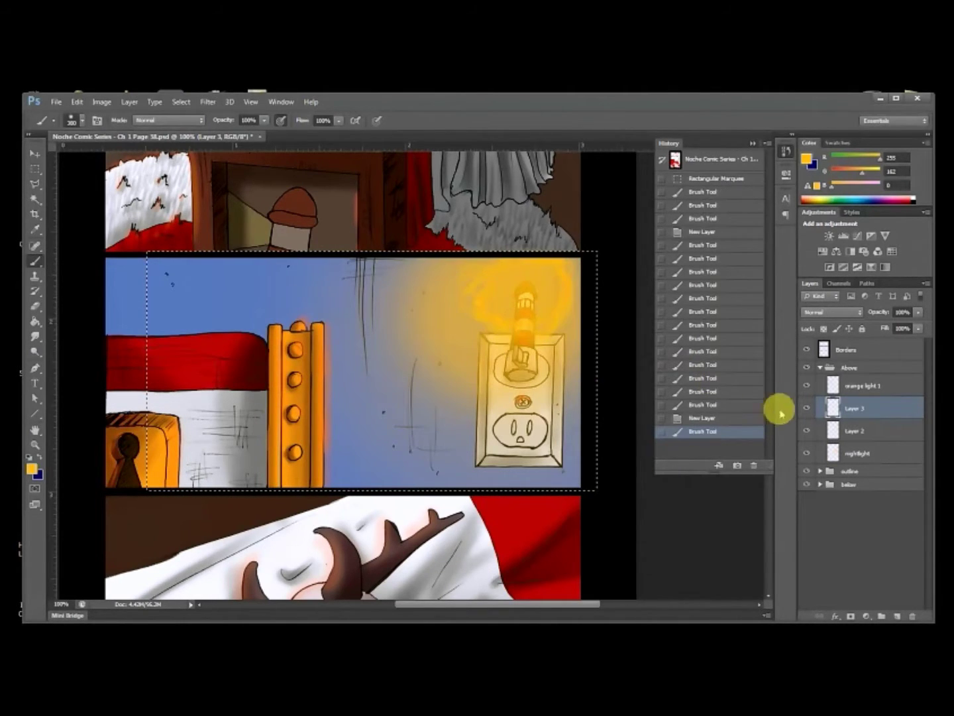
Step: Move Layer 3 to the top of the below group, lower its opacity to 64% and collapse the group
click(821, 485)
click(821, 485)
drag(857, 492, 859, 487)
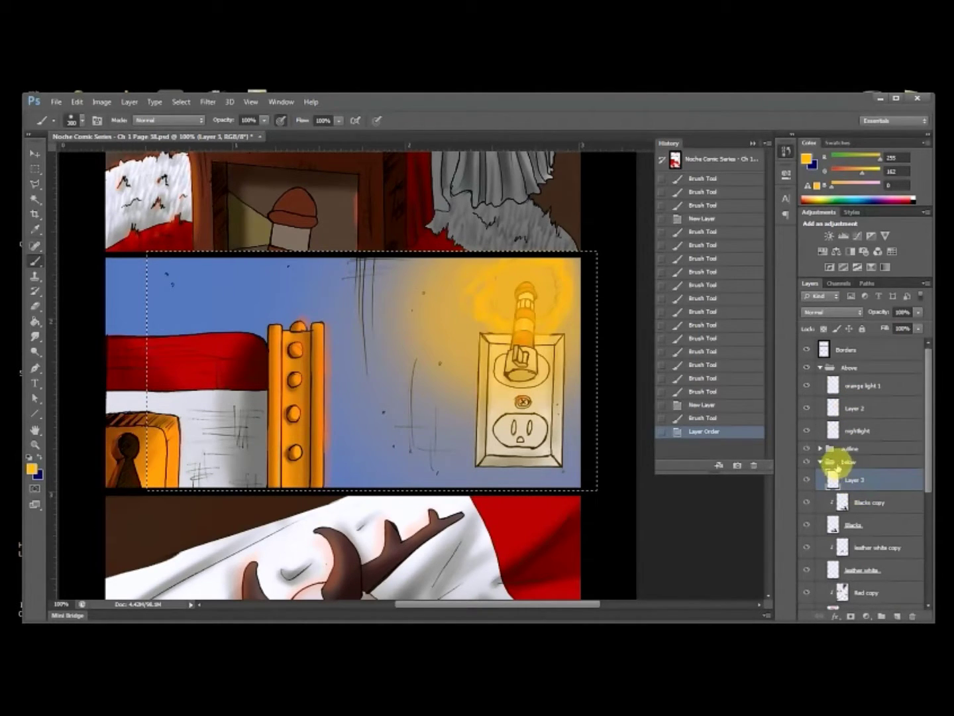
click(919, 312)
drag(917, 326, 899, 324)
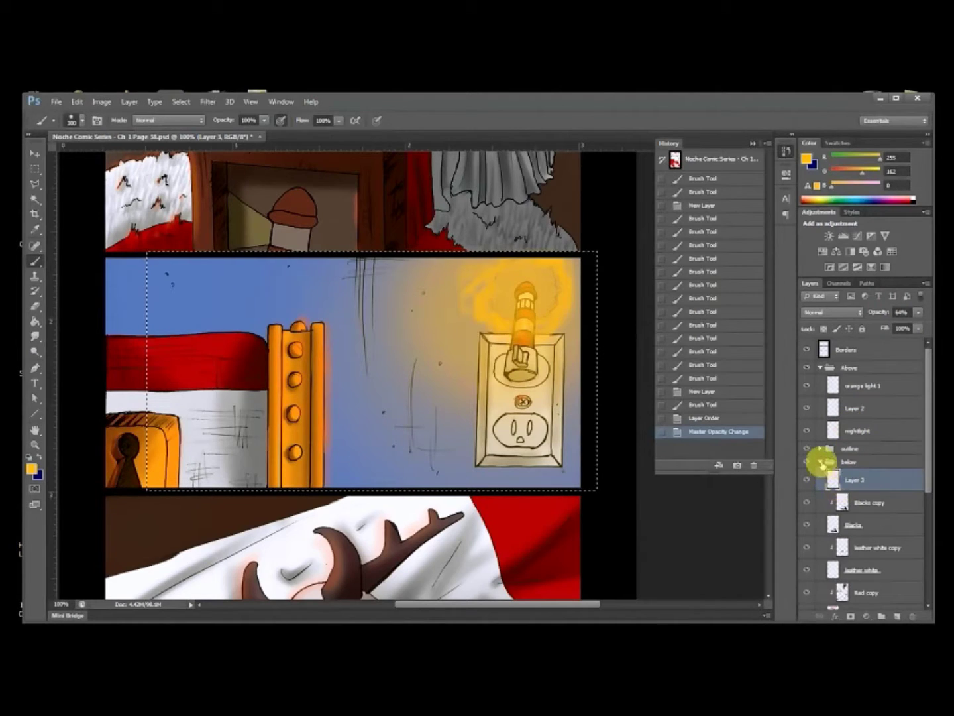
click(820, 462)
Step: Save the file and clear the selection around the middle panel
drag(530, 429, 523, 475)
key(ctrl+s)
key(m)
key(ctrl+d)
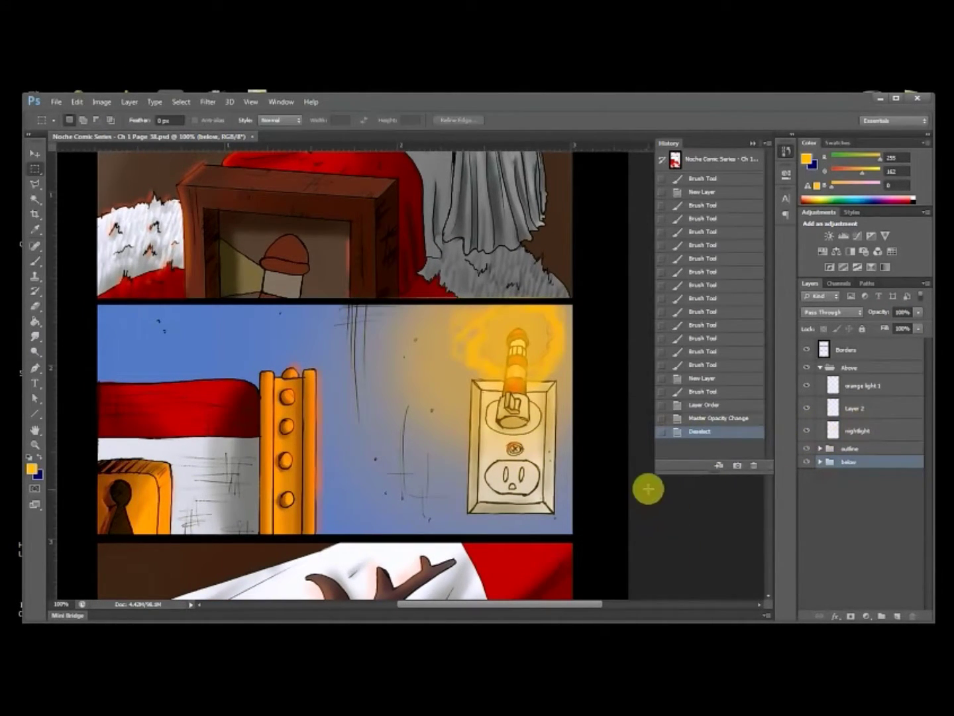
Step: Add a new layer above orange light 1 in the Above group
click(851, 368)
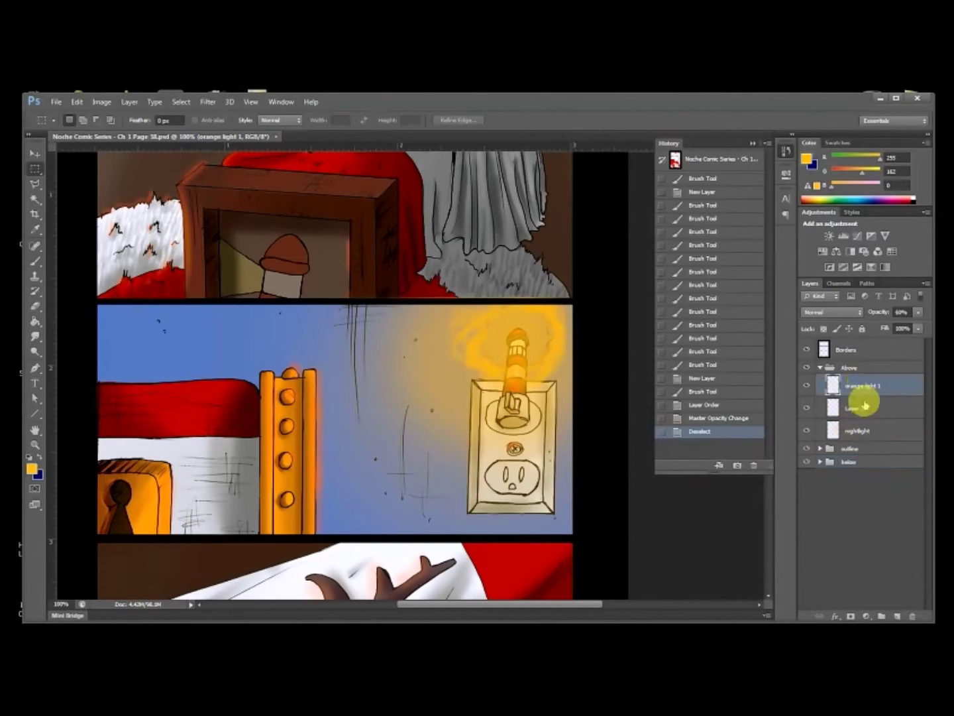
click(897, 616)
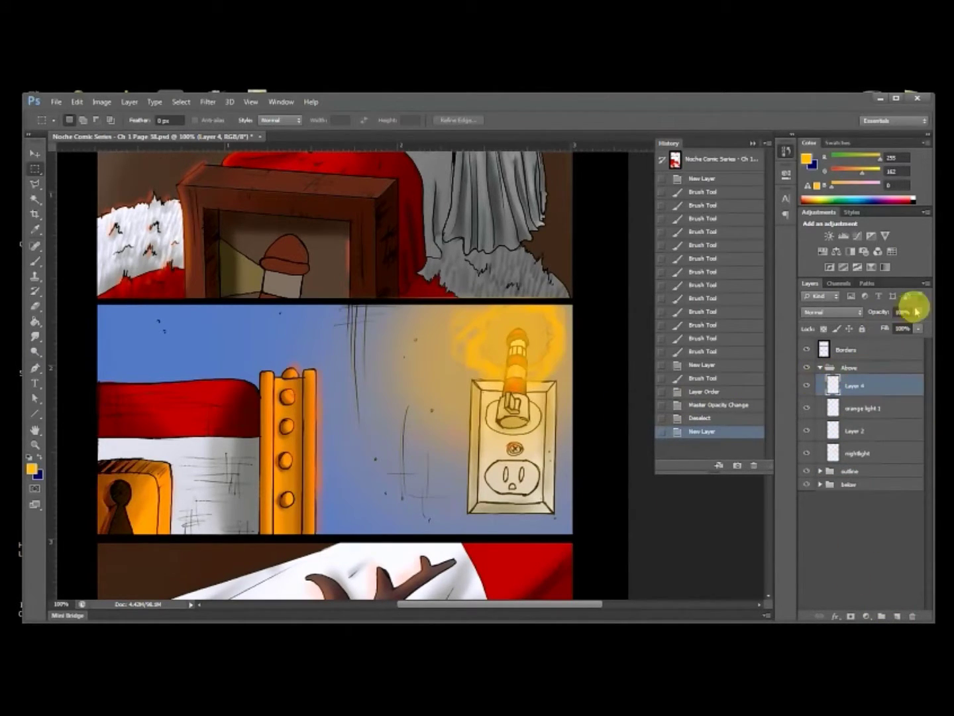
Step: Raise orange light 1 to 100% opacity, sample the orange rim light beside the gold post, and revert the opacity change
click(869, 405)
click(917, 313)
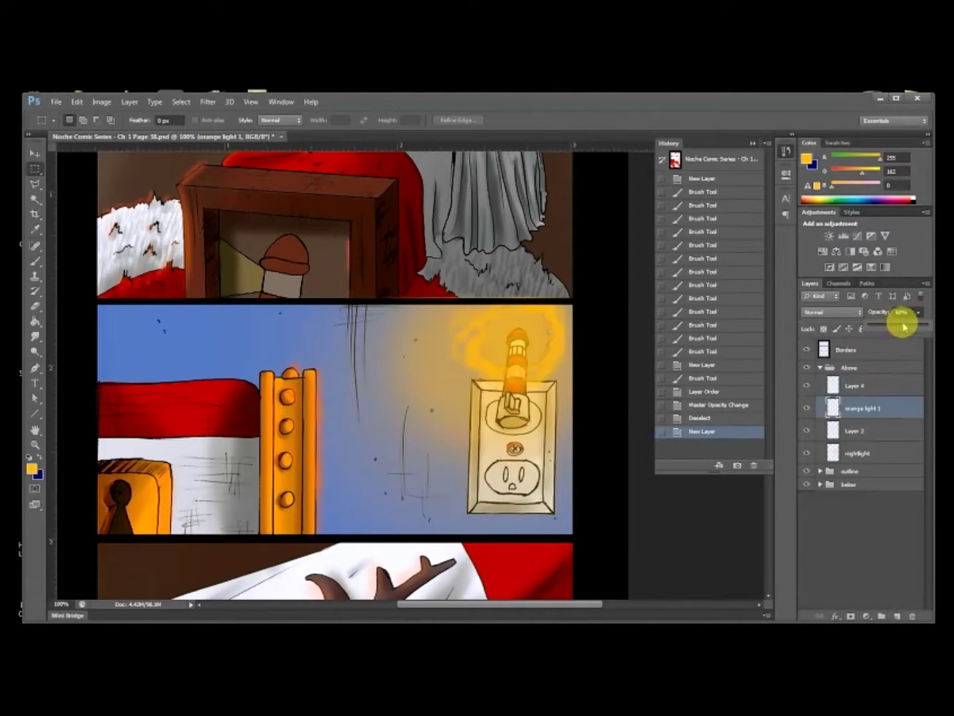
drag(903, 326, 928, 326)
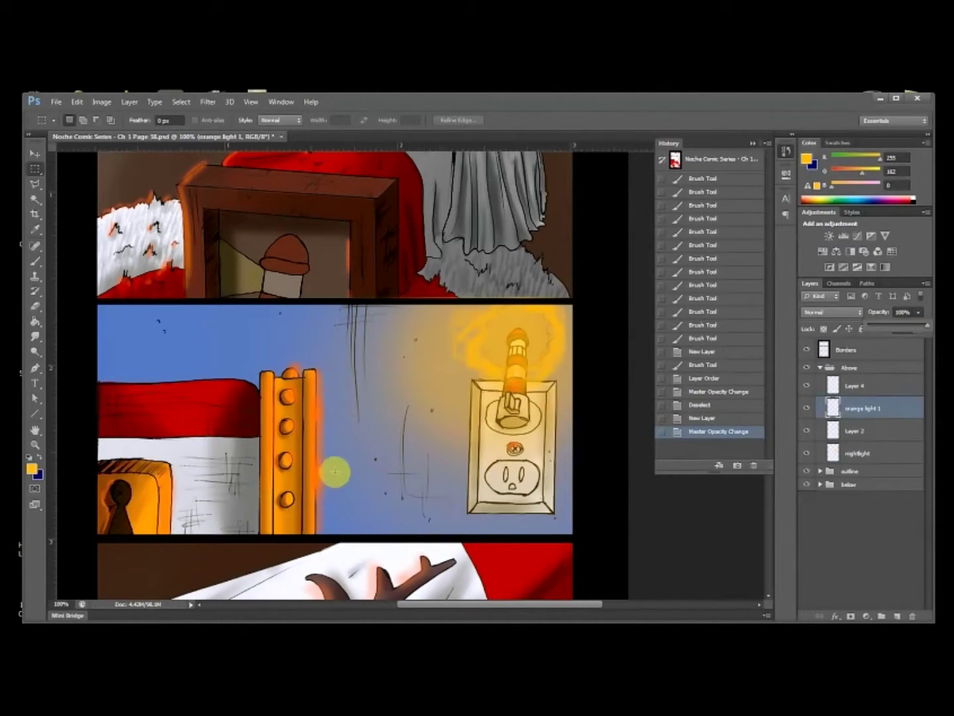
key(i)
click(313, 409)
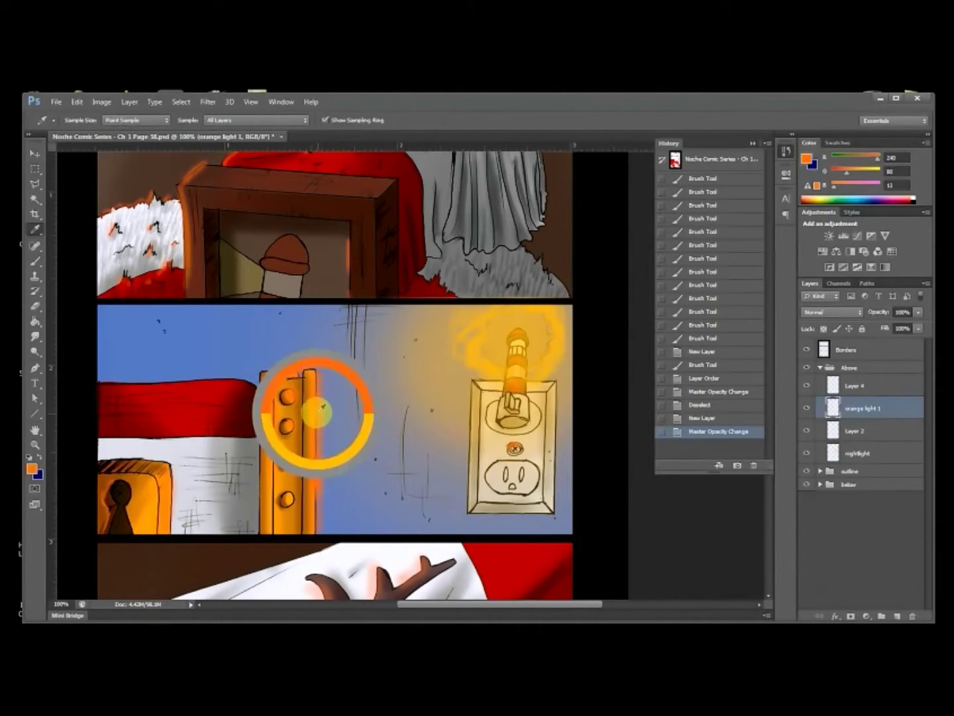
key(m)
click(712, 417)
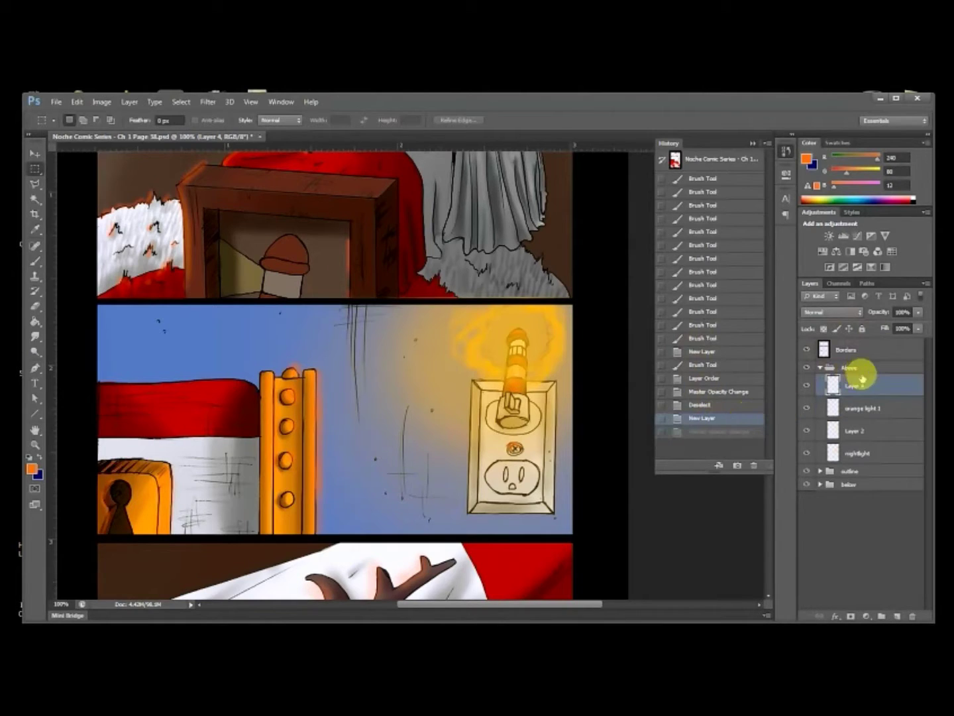
Step: Save the file and set the foreground colour to the saturated orange f74a00 for the brush
key(ctrl+s)
key(b)
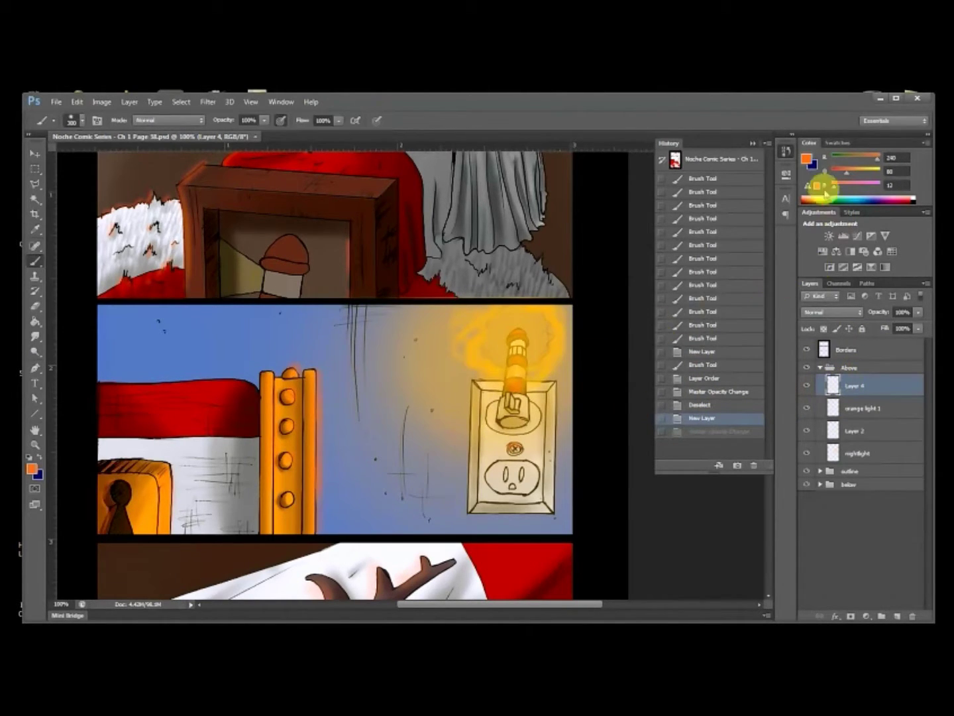
click(808, 158)
drag(747, 284, 756, 272)
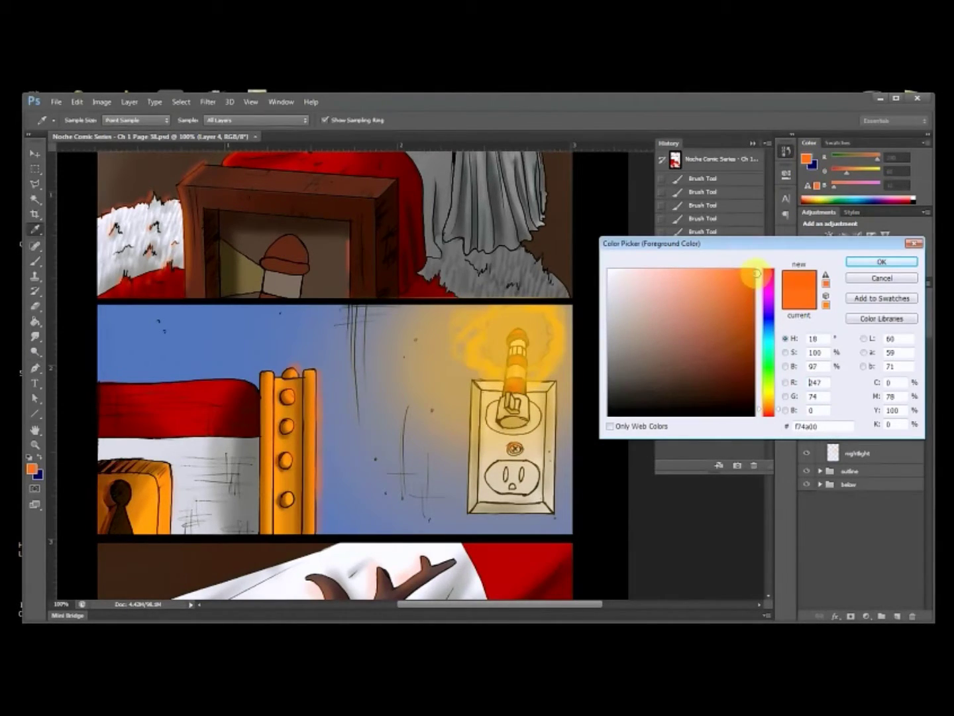
click(880, 261)
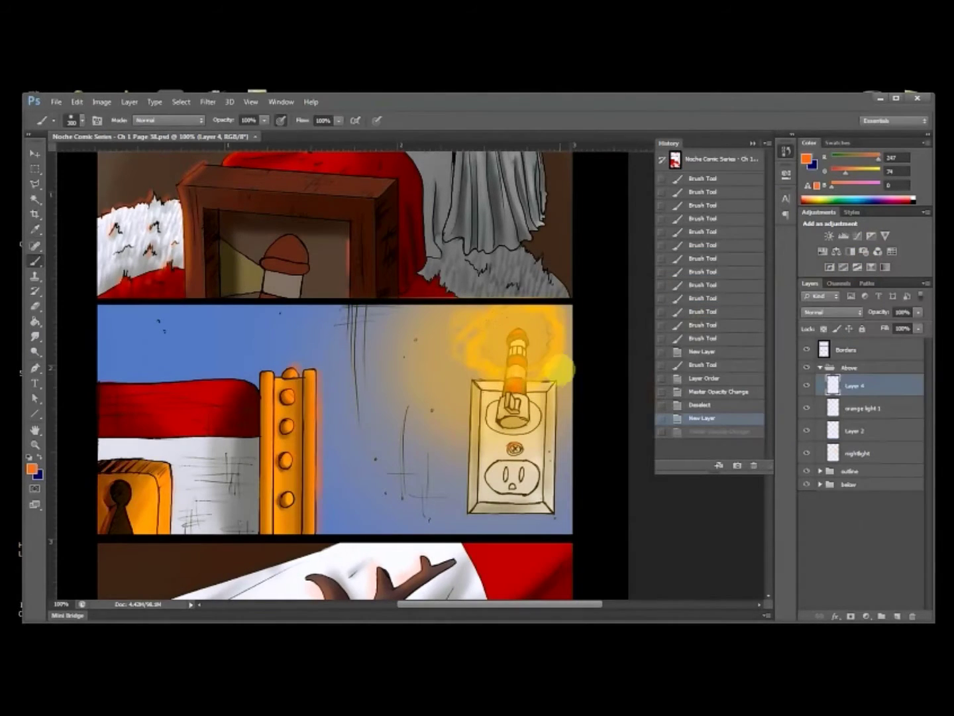
Step: Paint a soft orange glow on Layer 4 along the gold post and the keyhole plate in the middle panel
scroll(413, 390, down, 1)
key(bracketleft)
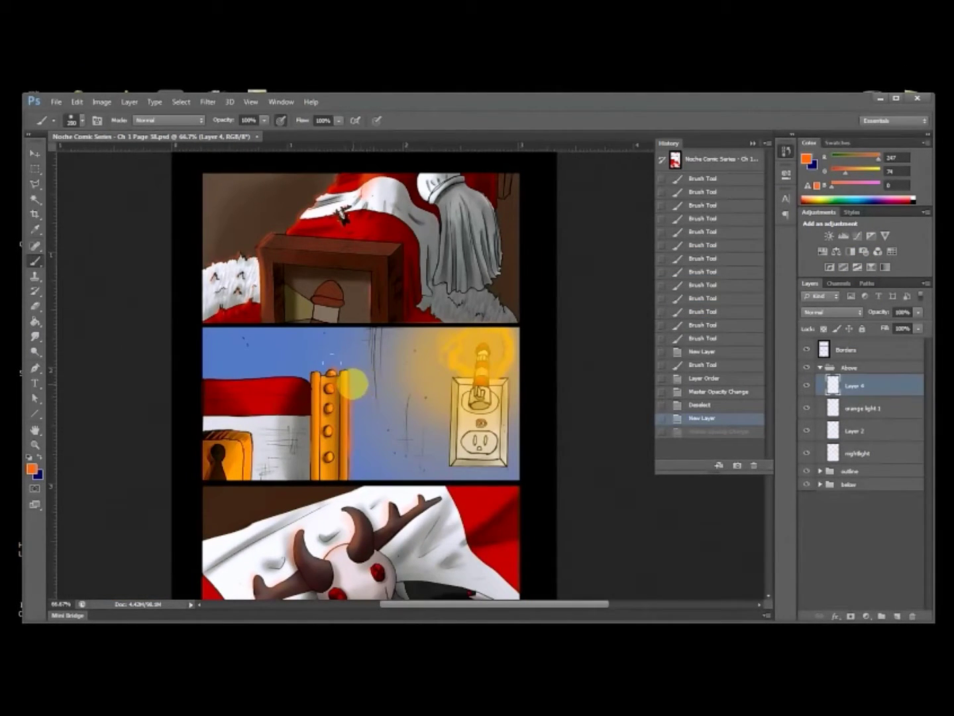
drag(353, 374, 356, 447)
drag(338, 377, 337, 468)
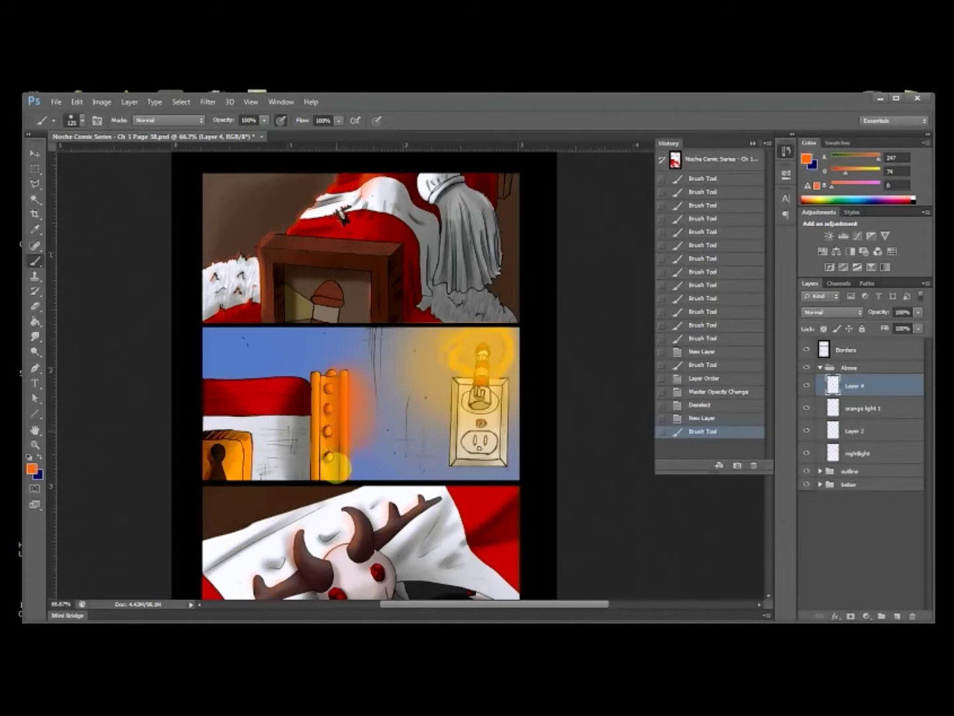
click(350, 451)
drag(247, 442, 247, 488)
Step: Paint an orange glow over the blanket, wooden frame, draped cloth and white fur in the top panel with a 125 px brush
mouse_move(331, 262)
mouse_down()
mouse_move(291, 373)
mouse_move(252, 345)
mouse_move(222, 356)
mouse_move(241, 369)
mouse_move(293, 284)
mouse_move(332, 270)
mouse_move(350, 308)
mouse_move(384, 274)
mouse_move(389, 364)
mouse_up()
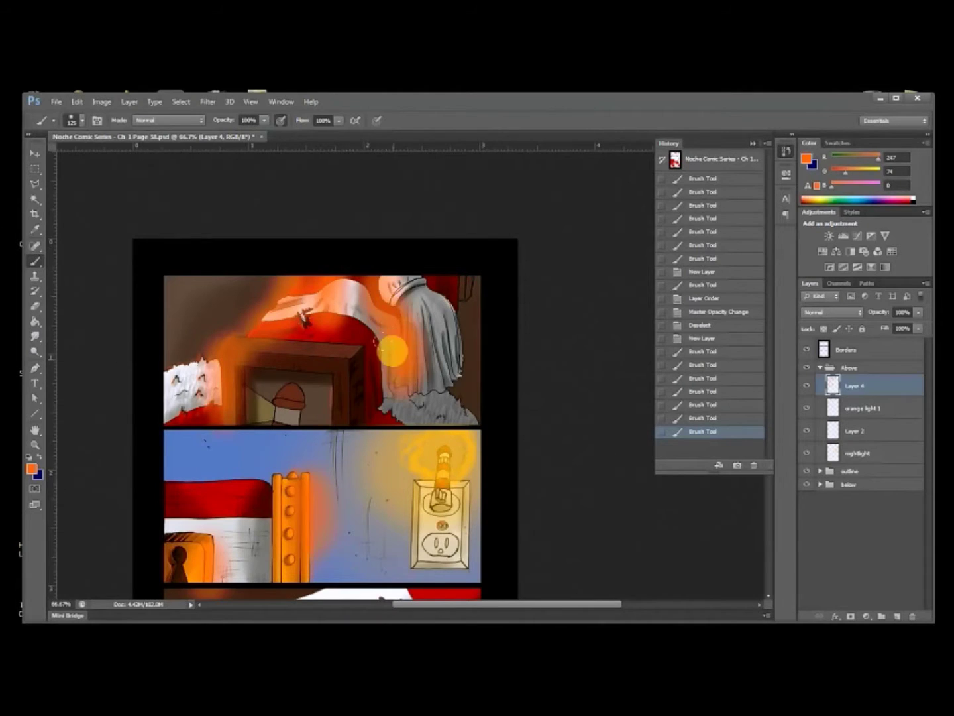
mouse_move(178, 409)
mouse_down()
mouse_move(198, 365)
mouse_move(203, 400)
mouse_up()
key(bracketleft)
key(bracketleft)
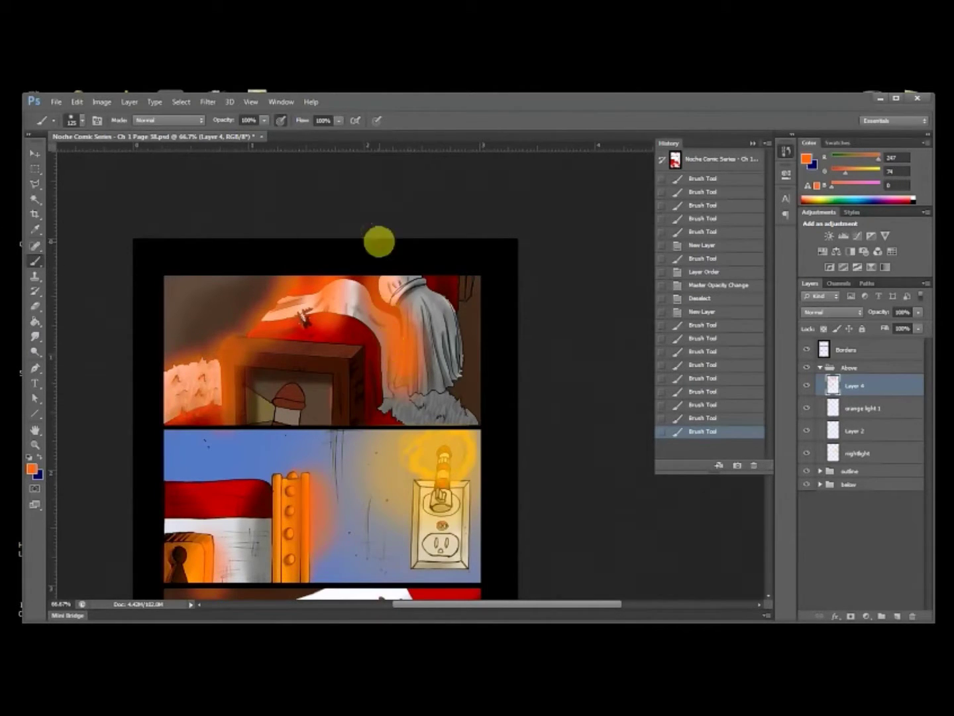
Step: On orange light 1, add rim light along the draped cloth in the top panel with a smaller brush
click(868, 405)
key(bracketleft)
key(bracketleft)
key(bracketleft)
key(bracketleft)
key(bracketleft)
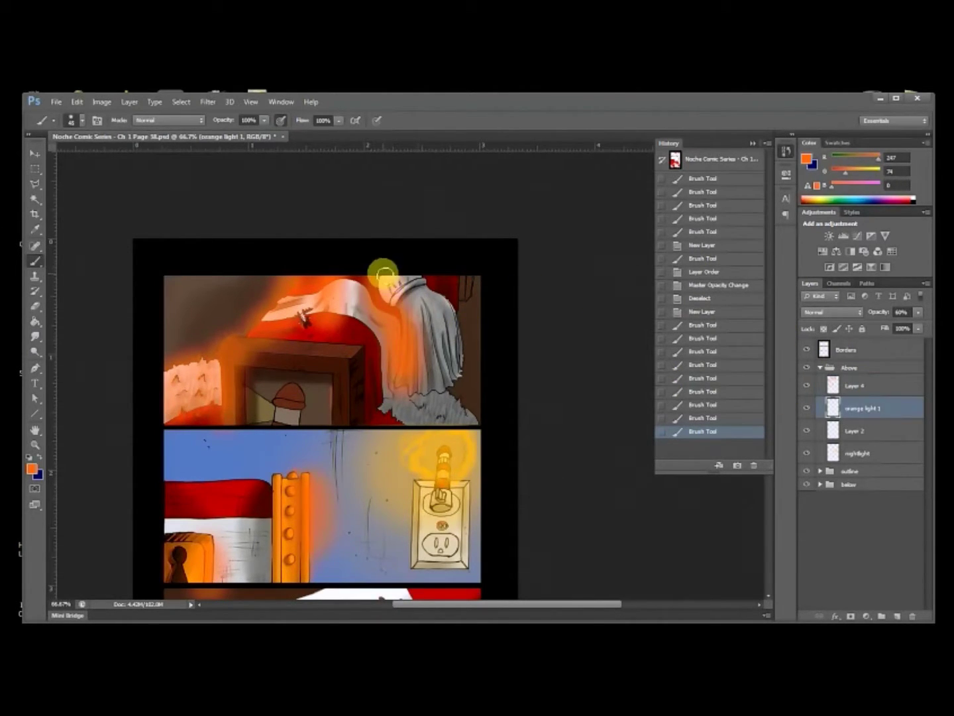
drag(383, 273, 405, 291)
drag(461, 395, 477, 331)
key(bracketleft)
key(bracketleft)
key(bracketleft)
key(bracketleft)
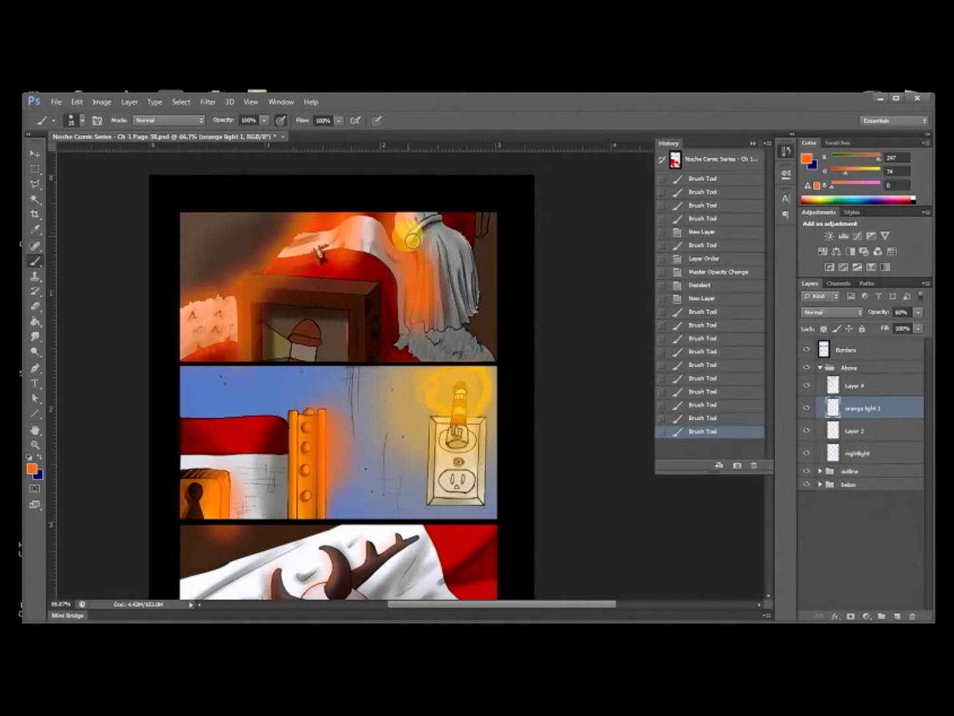
Step: On Layer 4, paint an orange glow over the antlers and skull in the bottom panel with a 100 px brush, undoing the last stroke
scroll(438, 312, down, 5)
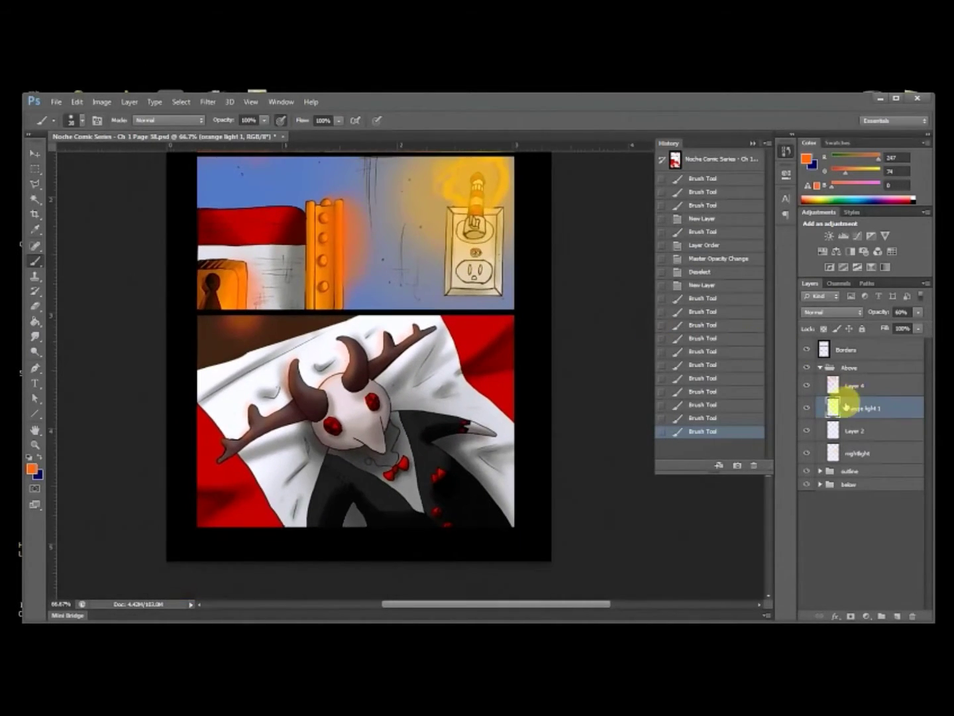
click(854, 386)
key(bracketright)
key(bracketright)
key(bracketright)
key(bracketright)
key(bracketright)
key(bracketright)
key(bracketright)
mouse_move(337, 385)
mouse_down()
mouse_move(325, 405)
mouse_move(332, 381)
mouse_move(347, 378)
mouse_move(332, 401)
mouse_move(343, 395)
mouse_move(325, 337)
mouse_move(393, 340)
mouse_move(373, 353)
mouse_move(412, 337)
mouse_up()
mouse_move(282, 385)
mouse_down()
mouse_move(207, 379)
mouse_move(403, 289)
mouse_move(211, 397)
mouse_move(397, 326)
mouse_up()
click(713, 419)
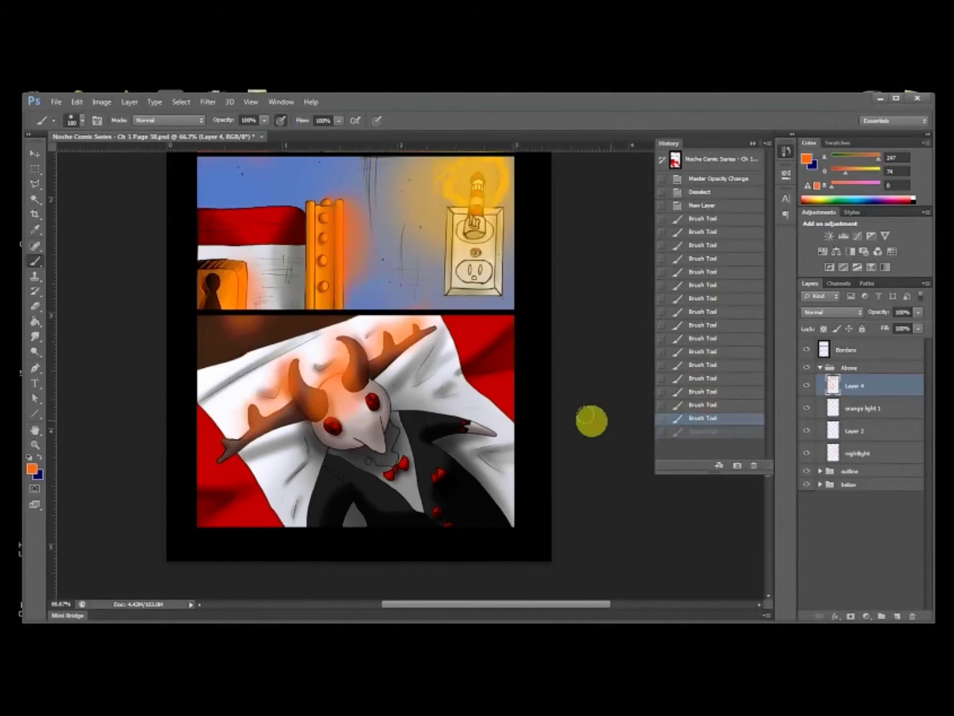
Step: Paint orange glow across the pillow and red blanket and, with a 45 px brush, around the character's claw and shoulder
mouse_move(206, 380)
mouse_down()
mouse_move(370, 316)
mouse_move(213, 402)
mouse_move(355, 349)
mouse_move(475, 329)
mouse_move(438, 328)
mouse_move(509, 343)
mouse_move(496, 329)
mouse_move(456, 373)
mouse_up()
drag(498, 438, 468, 449)
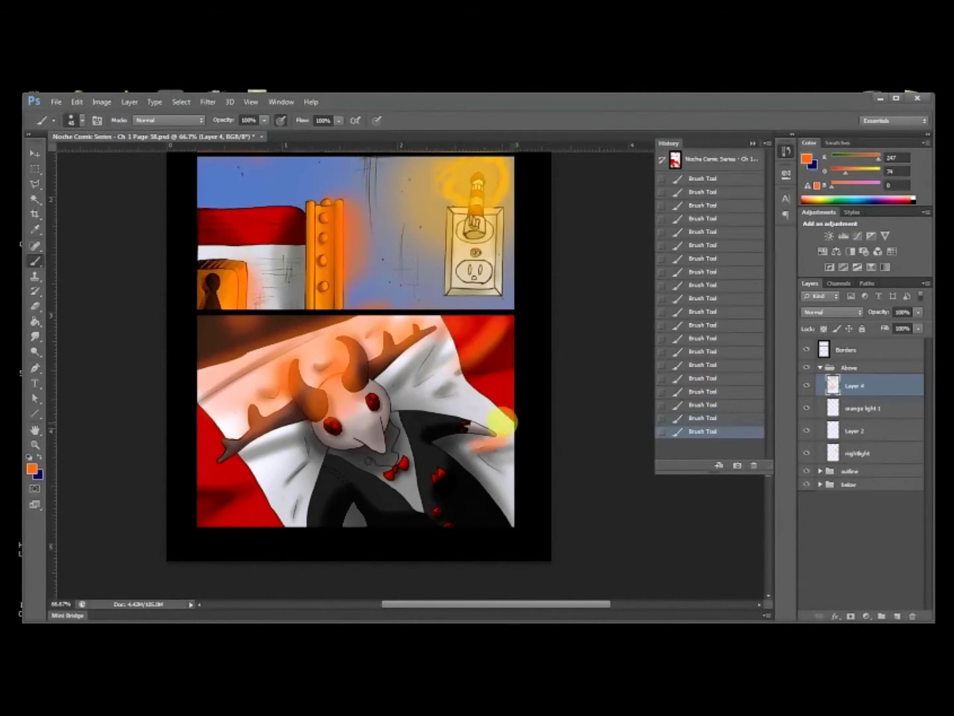
drag(432, 413, 481, 425)
drag(327, 455, 306, 524)
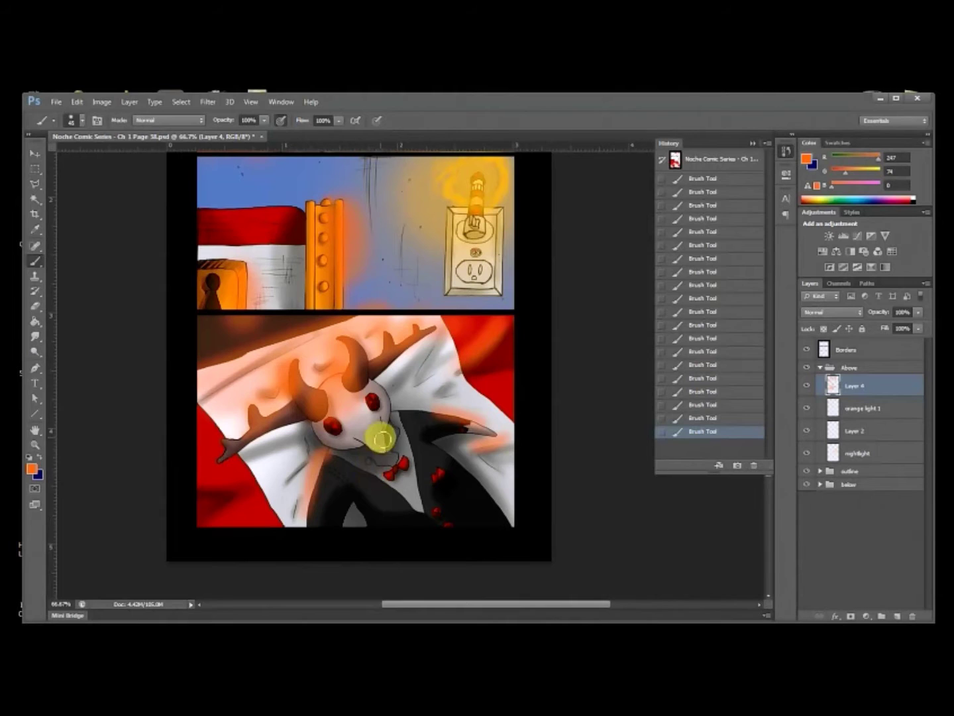
Step: Save the file and dab orange highlights on the bow tie, buttons and sheet folds with a 30 px brush
key([)
key([)
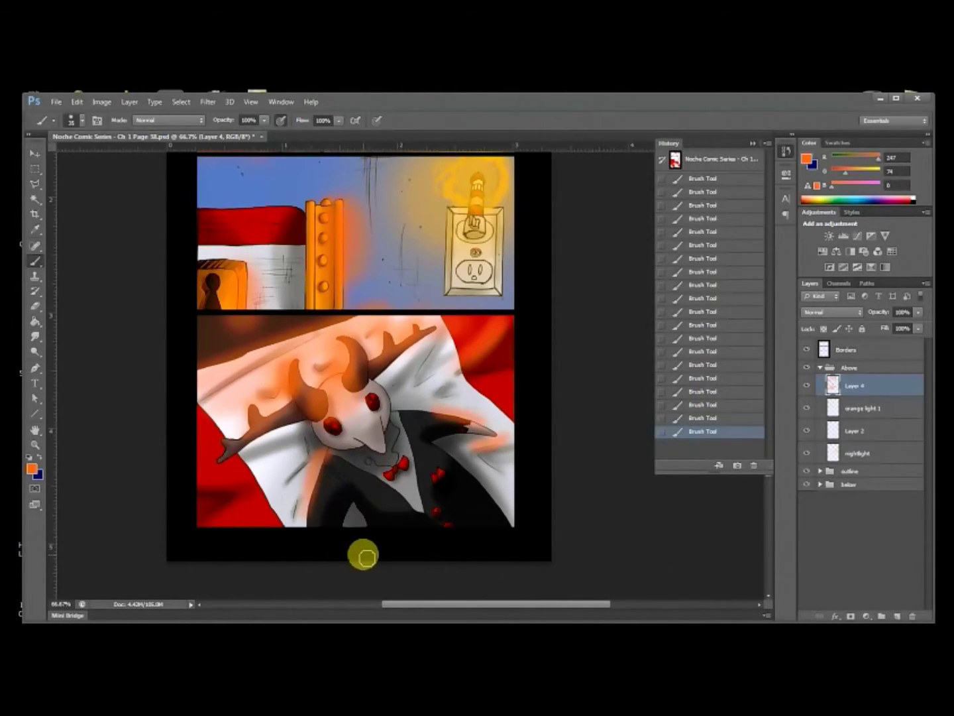
key(ctrl+s)
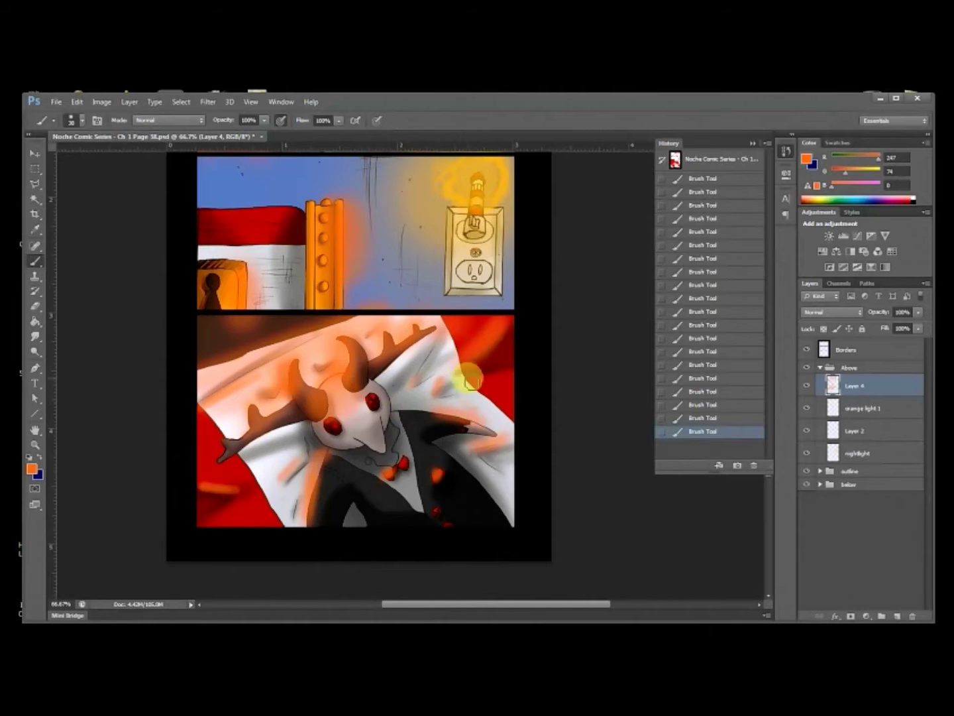
Step: Undo the last stroke in the top panel and paint orange along the wooden frame's right side with a 45 px brush
drag(520, 312, 524, 456)
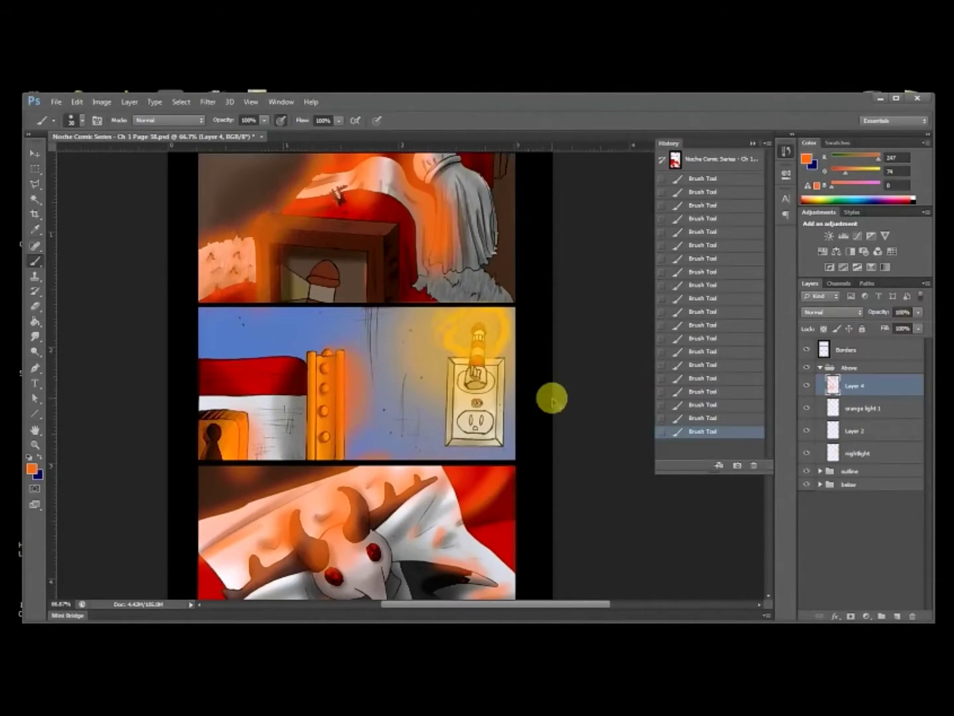
key(ctrl+minus)
key(bracketright)
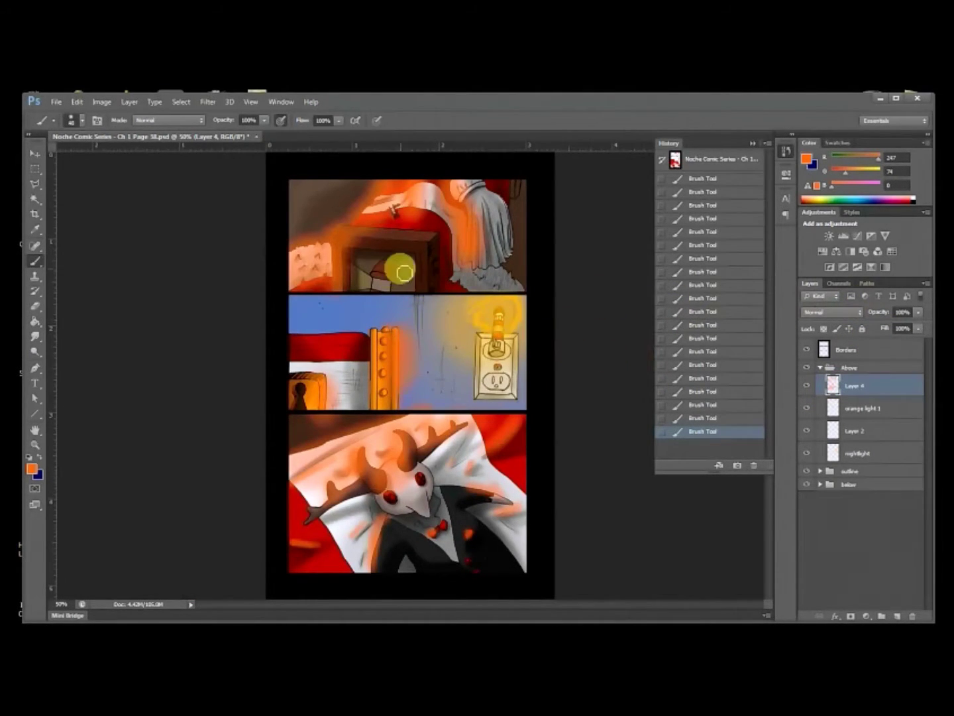
click(702, 418)
drag(413, 259, 415, 305)
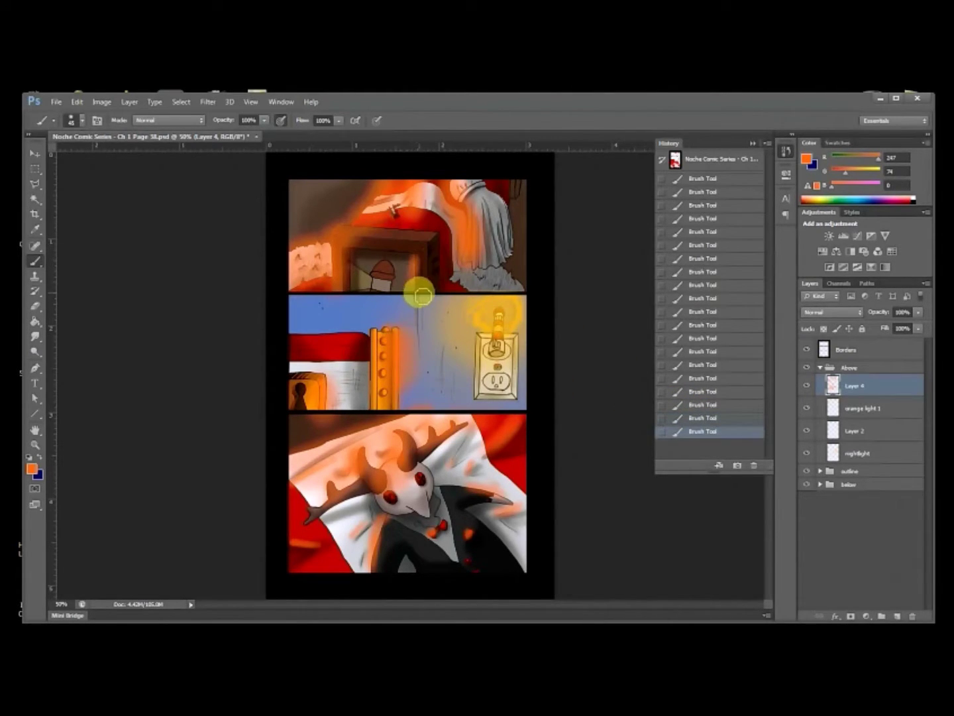
Step: Lower the opacity of Layer 4 to 39% and check the softened orange glow across the panels
drag(919, 312, 877, 325)
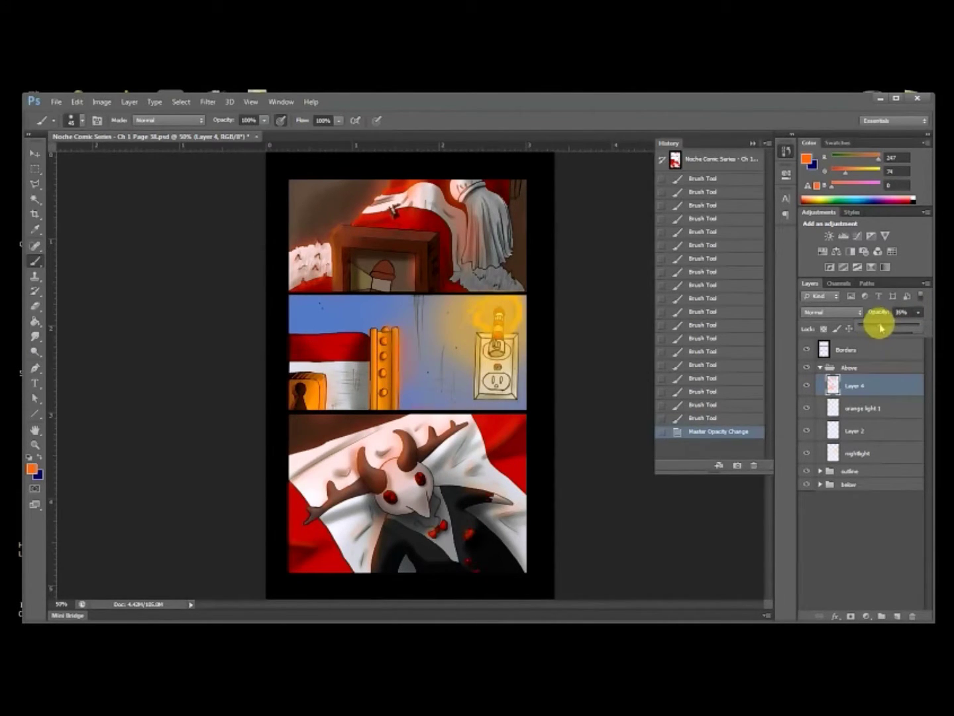
key(ctrl+plus)
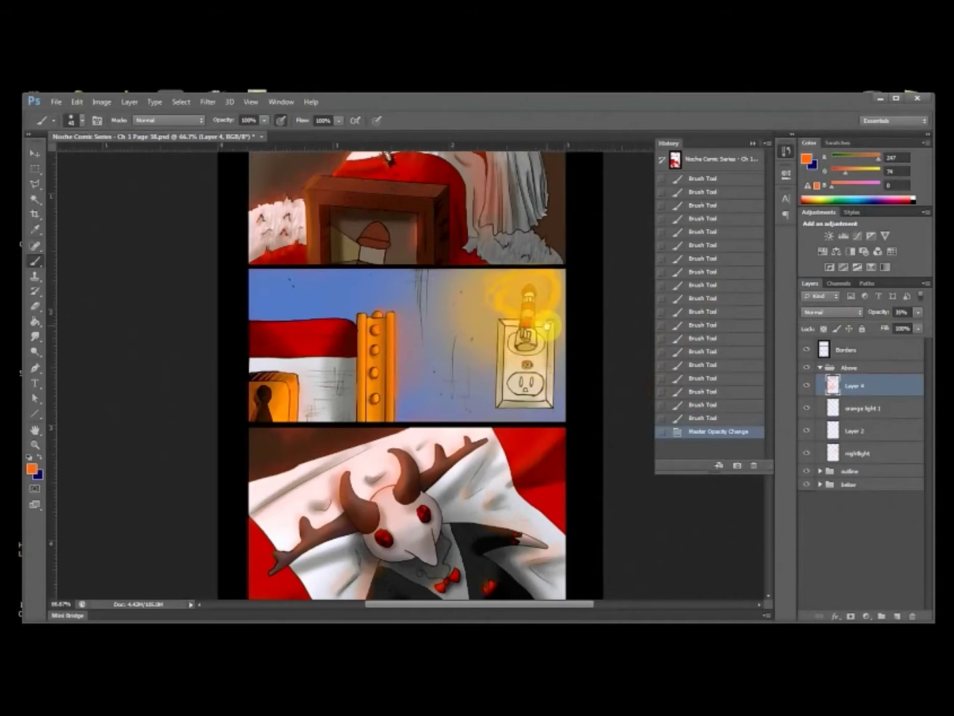
key(ctrl+plus)
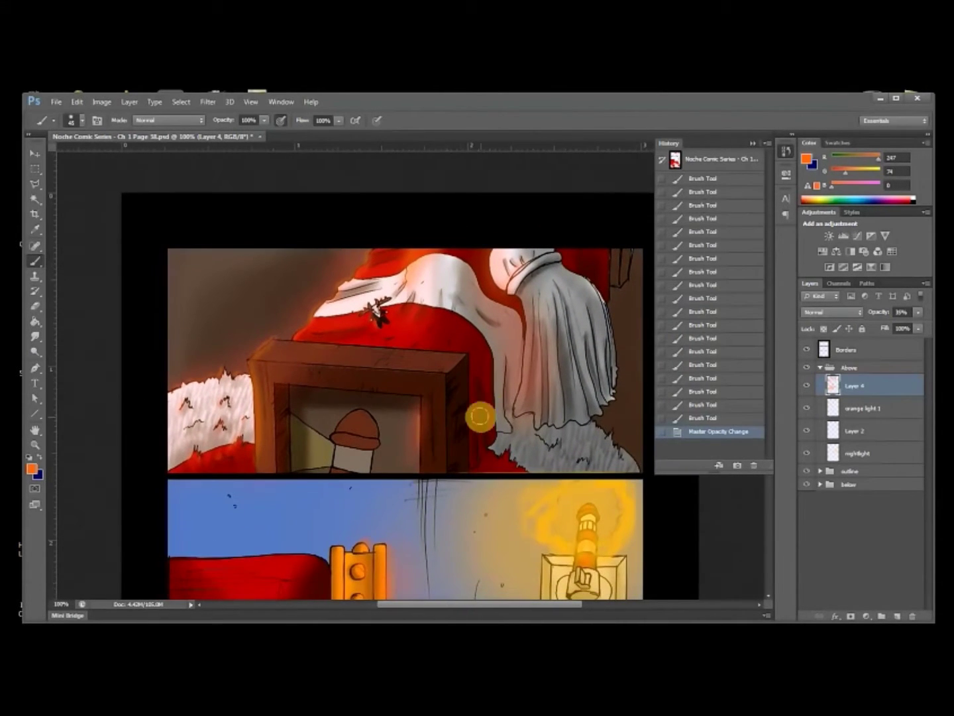
drag(479, 415, 464, 383)
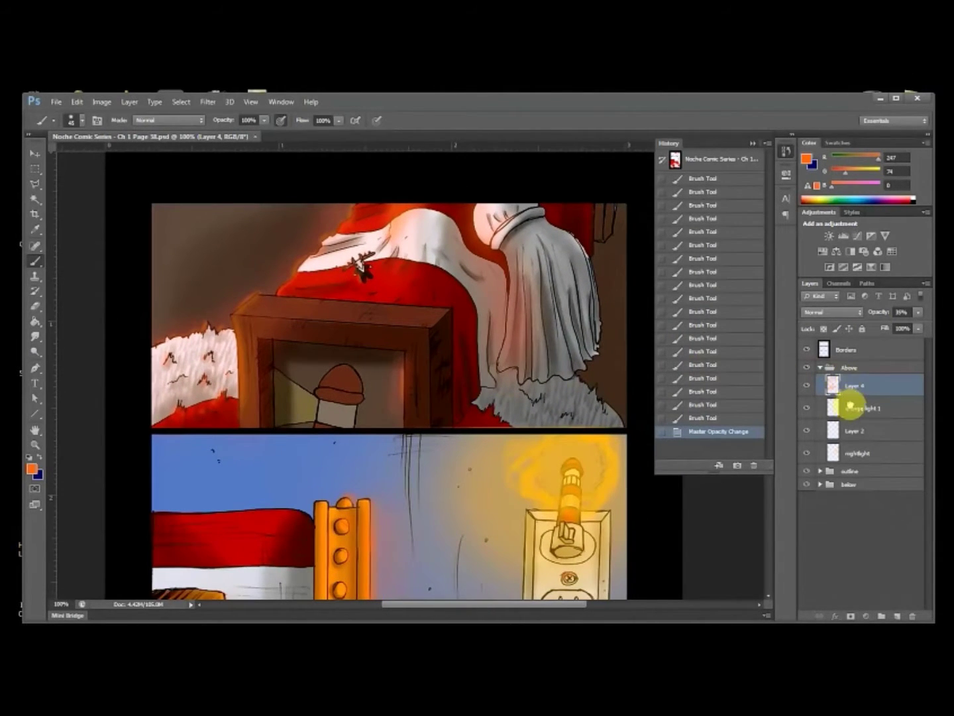
Step: Add a layer above Layer 4 and paint dark blue shadow over the top panel's tassel, its dark side and inside the wooden frame
click(850, 409)
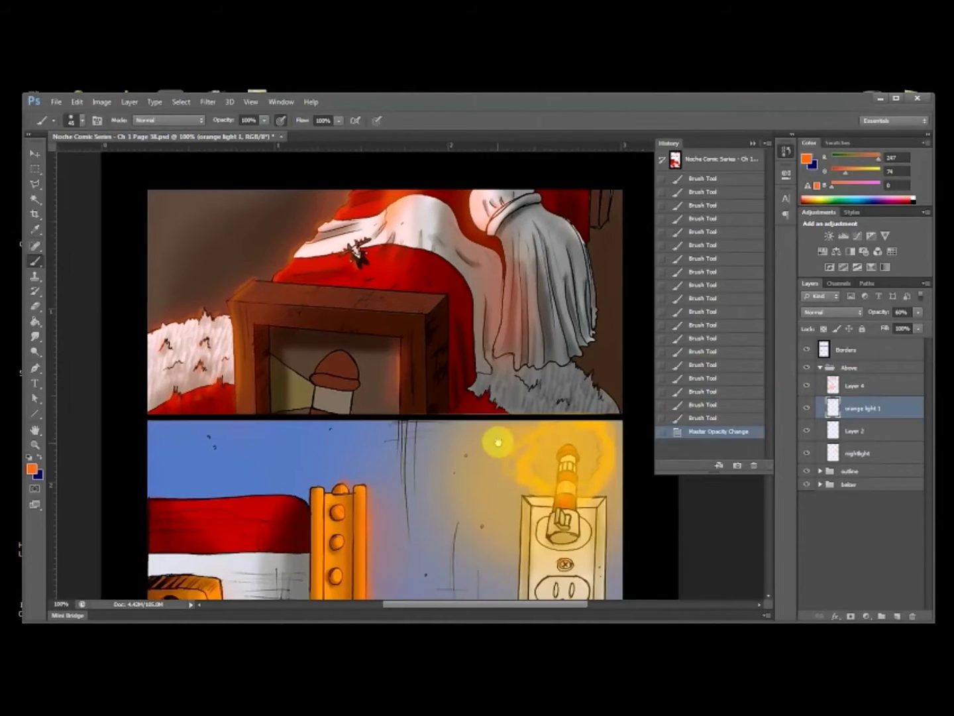
click(836, 384)
click(896, 616)
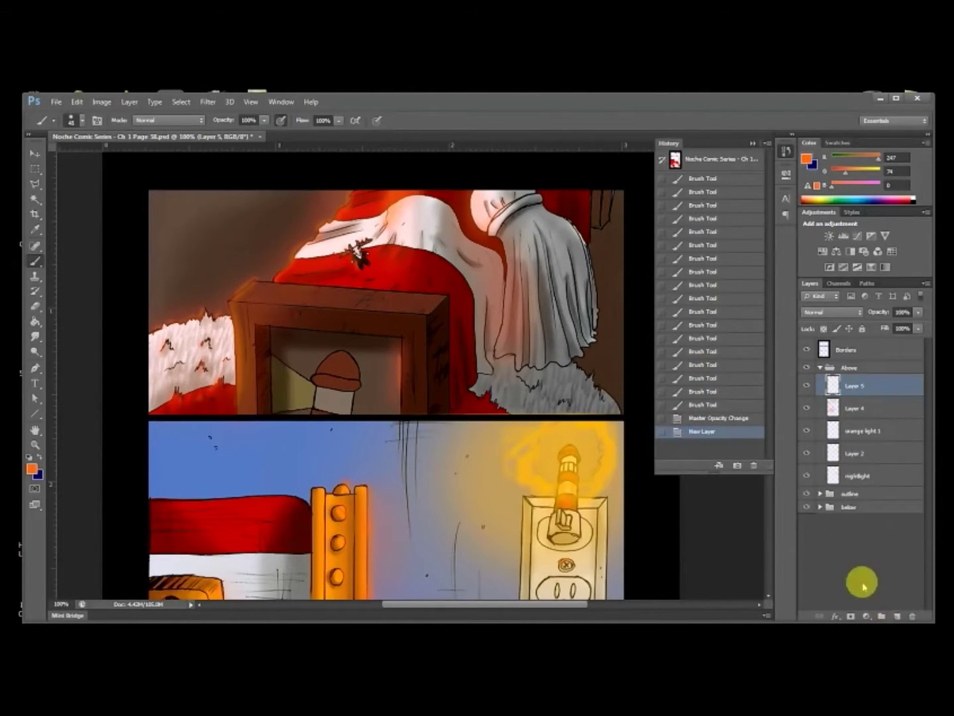
key(x)
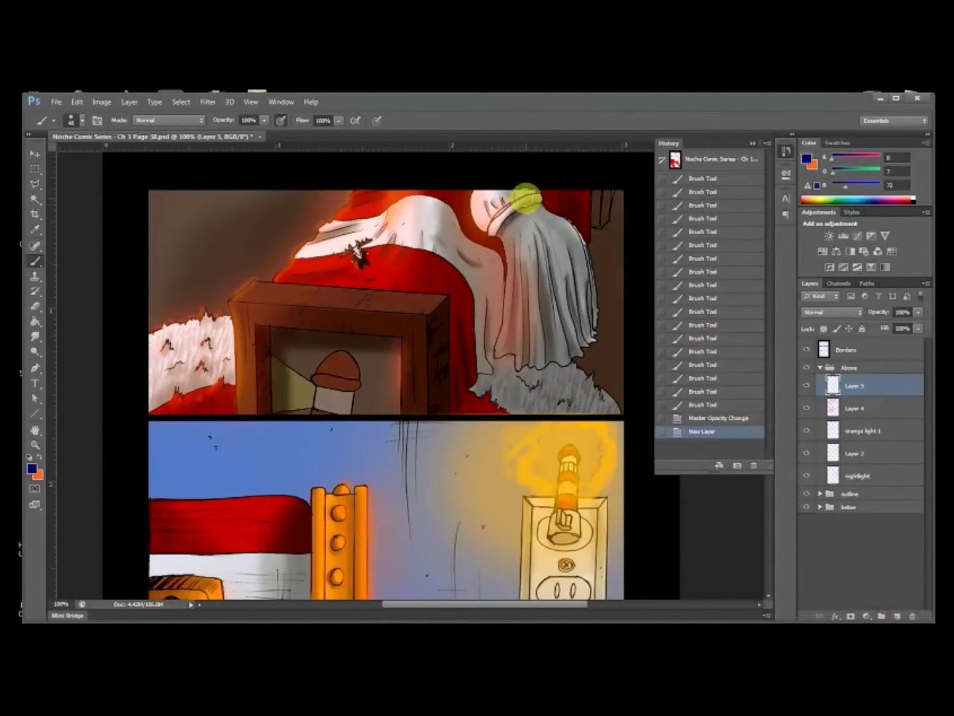
mouse_move(522, 190)
mouse_down()
mouse_move(575, 250)
mouse_move(584, 338)
mouse_up()
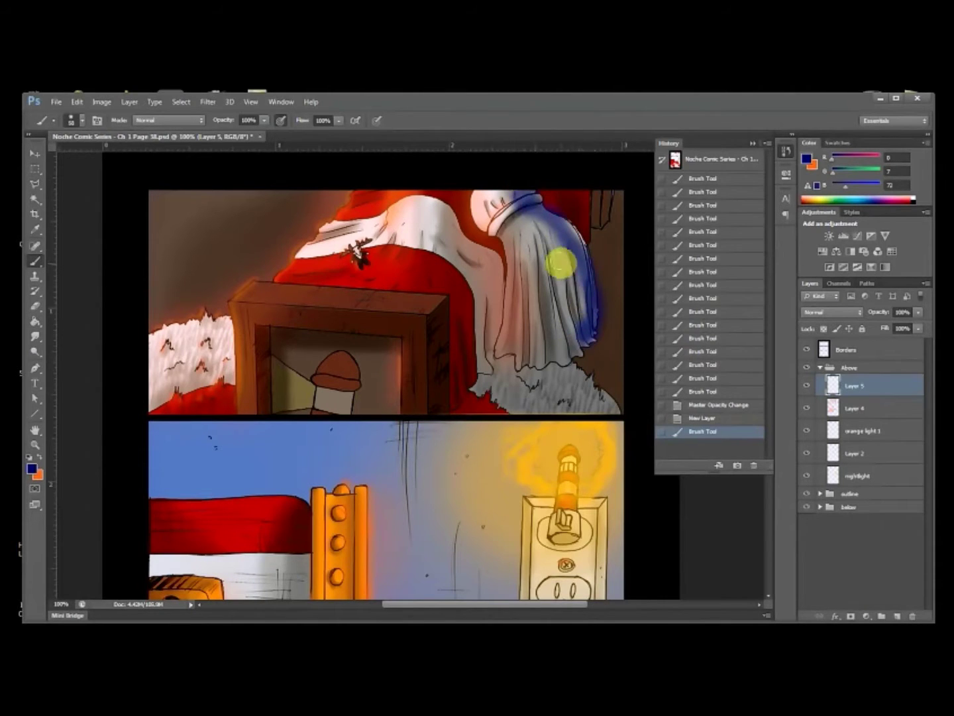
mouse_move(531, 187)
mouse_down()
mouse_move(560, 331)
mouse_move(557, 319)
mouse_move(469, 394)
mouse_up()
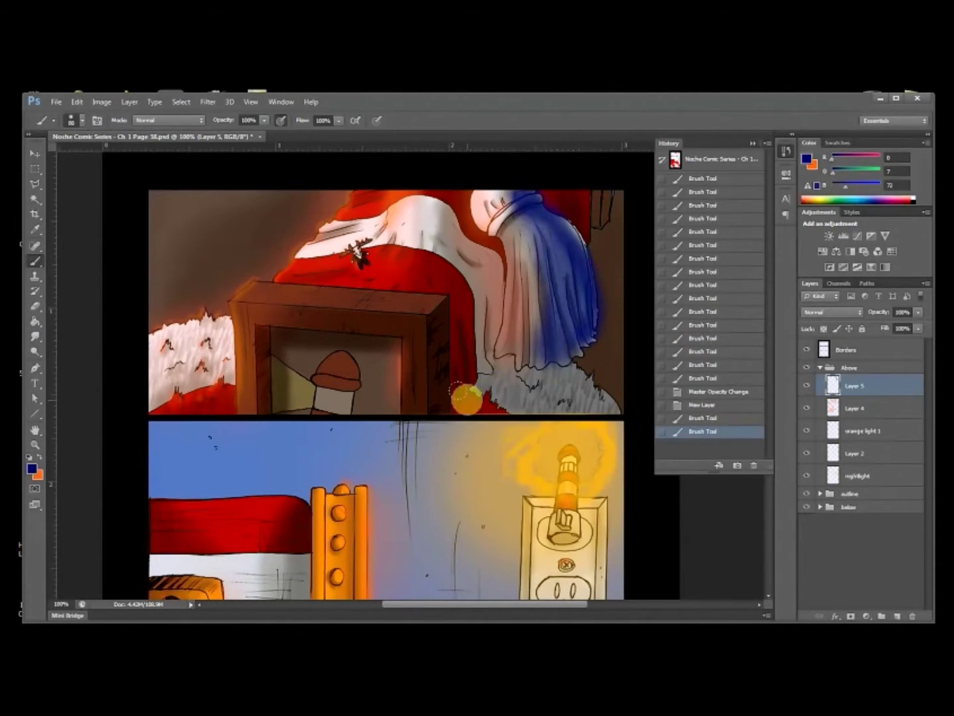
mouse_move(481, 305)
mouse_down()
mouse_move(484, 271)
mouse_move(441, 288)
mouse_move(456, 255)
mouse_move(451, 202)
mouse_move(418, 268)
mouse_move(449, 277)
mouse_move(486, 258)
mouse_move(504, 292)
mouse_move(465, 395)
mouse_move(568, 388)
mouse_move(557, 379)
mouse_move(513, 394)
mouse_move(567, 382)
mouse_move(545, 360)
mouse_move(593, 338)
mouse_move(594, 195)
mouse_move(560, 182)
mouse_move(537, 200)
mouse_move(625, 241)
mouse_up()
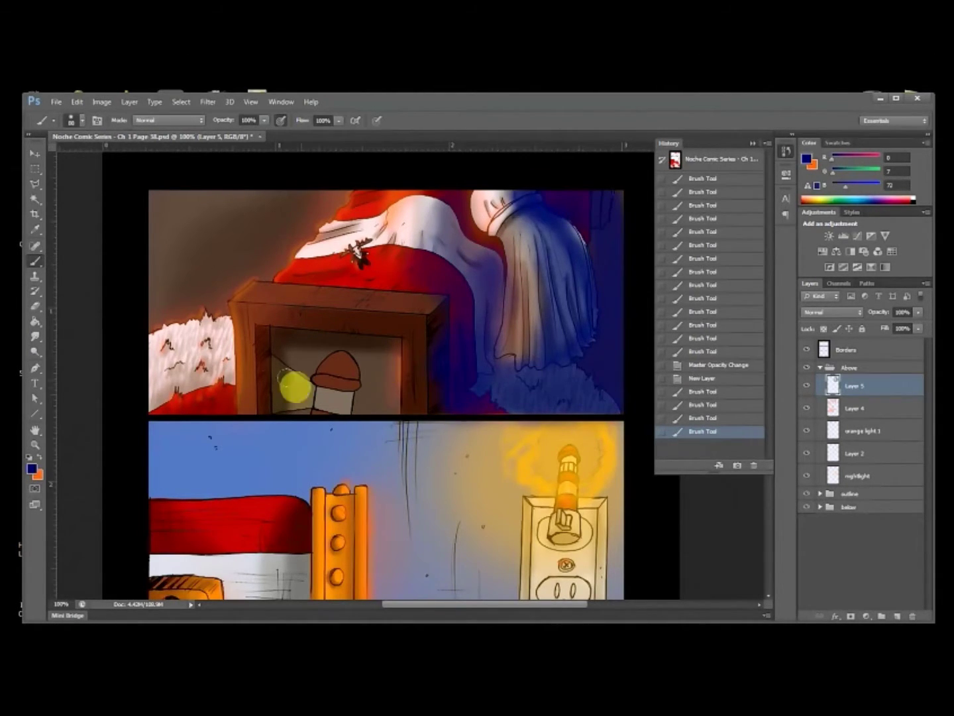
mouse_move(284, 369)
mouse_down()
mouse_move(277, 409)
mouse_move(287, 351)
mouse_move(305, 346)
mouse_move(374, 427)
mouse_up()
drag(365, 364, 366, 360)
Step: Paint dark blue shadow at 60% brush opacity beside the bedpost and around the keyhole in the middle panel with a 50 px brush
key(6)
scroll(295, 228, down, 5)
scroll(294, 229, left, 2)
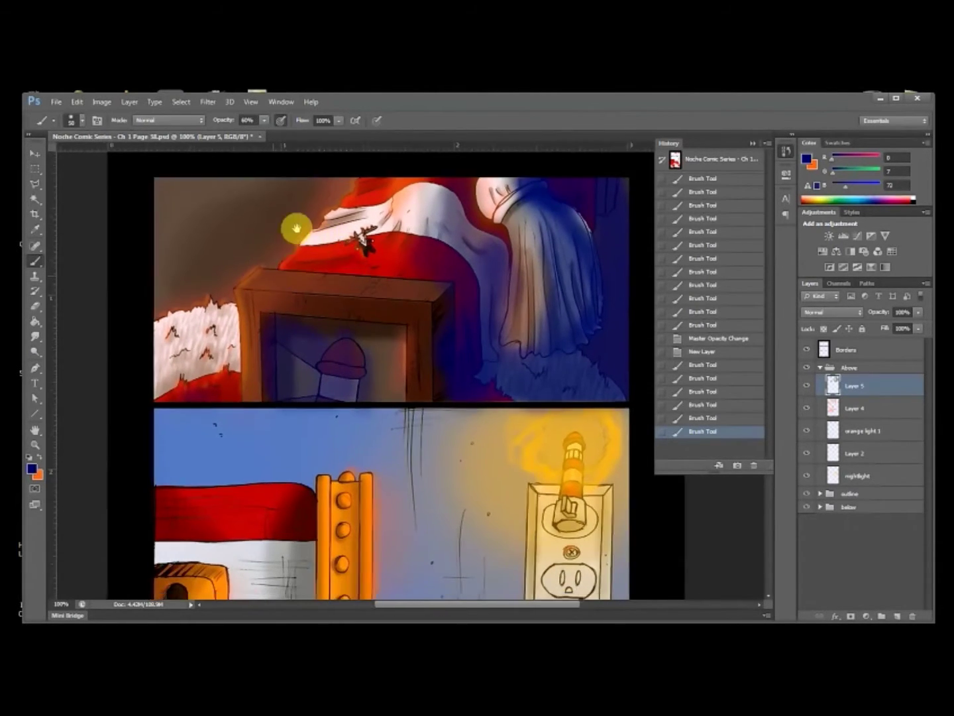
mouse_move(366, 485)
mouse_down()
mouse_move(355, 372)
mouse_move(355, 516)
mouse_move(358, 374)
mouse_move(335, 464)
mouse_up()
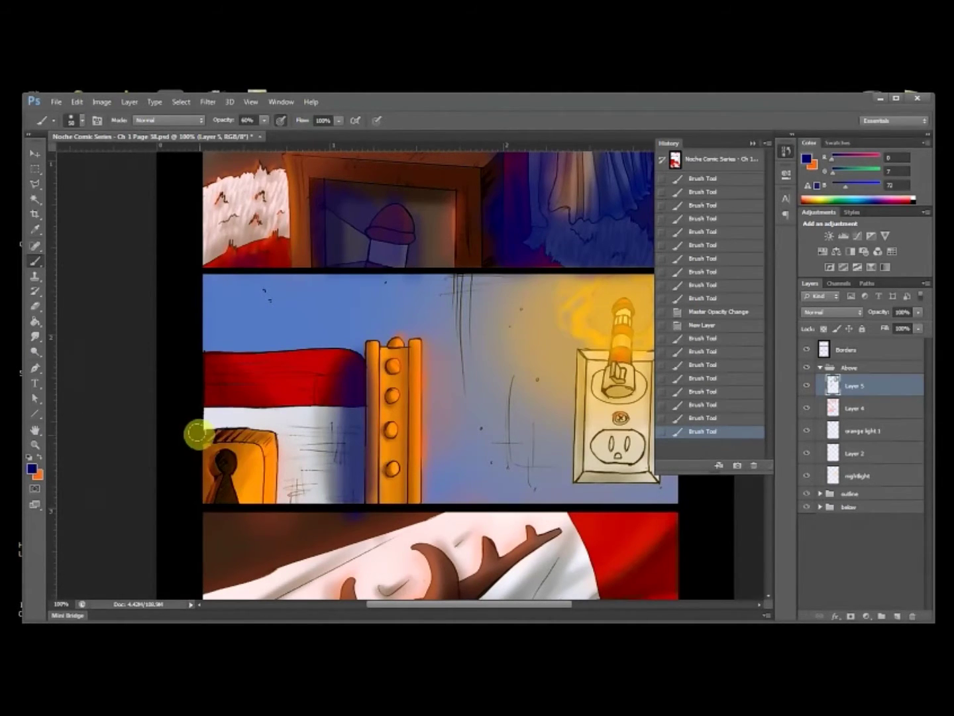
mouse_move(214, 434)
mouse_down()
mouse_move(205, 454)
mouse_move(193, 446)
mouse_move(194, 472)
mouse_move(243, 450)
mouse_move(206, 383)
mouse_move(214, 430)
mouse_move(205, 363)
mouse_move(230, 425)
mouse_up()
drag(218, 414, 249, 428)
mouse_move(247, 427)
mouse_down()
mouse_move(218, 418)
mouse_move(235, 425)
mouse_up()
mouse_move(409, 447)
mouse_down()
mouse_move(228, 366)
mouse_move(224, 332)
mouse_up()
drag(245, 465, 318, 275)
Step: Paint dark blue shadow over the character's suit, lower skull and the red blanket in the bottom panel, enlarging the brush from 80 to 125 px
key(bracketright)
key(bracketright)
key(bracketright)
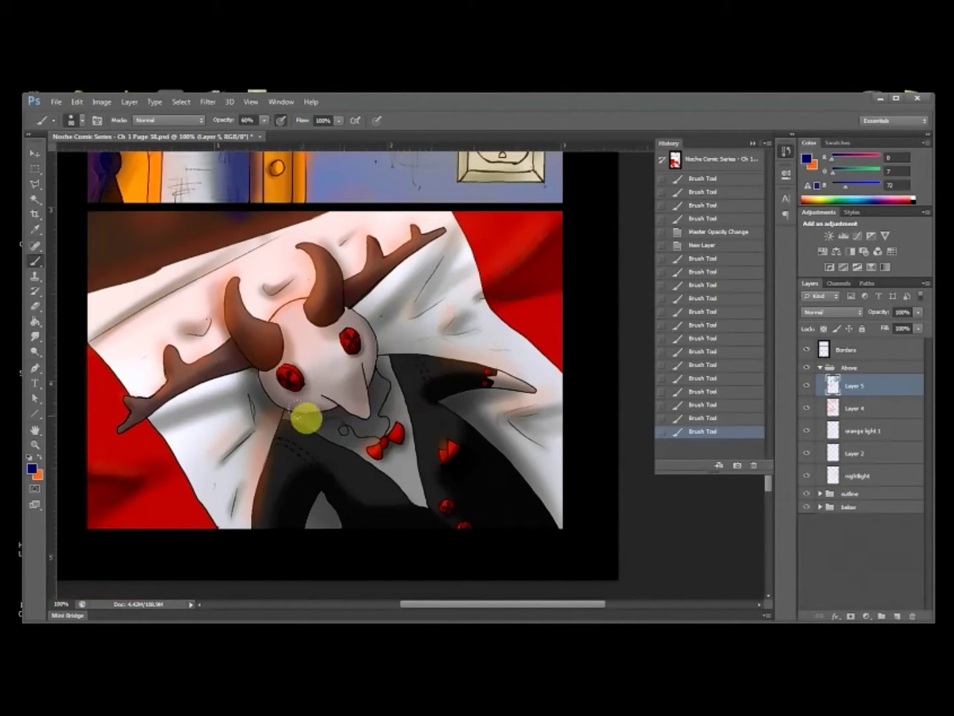
mouse_move(307, 419)
mouse_down()
mouse_move(359, 325)
mouse_move(295, 388)
mouse_move(314, 396)
mouse_move(355, 385)
mouse_move(364, 404)
mouse_move(391, 390)
mouse_move(410, 446)
mouse_move(375, 513)
mouse_move(465, 492)
mouse_move(489, 526)
mouse_move(464, 533)
mouse_move(460, 392)
mouse_move(552, 513)
mouse_move(391, 403)
mouse_move(466, 389)
mouse_move(349, 451)
mouse_move(325, 539)
mouse_move(294, 504)
mouse_move(319, 513)
mouse_move(357, 423)
mouse_move(351, 417)
mouse_move(302, 445)
mouse_move(350, 510)
mouse_move(415, 493)
mouse_move(312, 484)
mouse_up()
mouse_move(131, 470)
mouse_down()
mouse_move(97, 482)
mouse_move(77, 530)
mouse_up()
key(bracketright)
key(bracketright)
key(bracketright)
key(bracketright)
mouse_move(535, 494)
mouse_down()
mouse_move(427, 453)
mouse_move(136, 534)
mouse_move(324, 342)
mouse_move(105, 452)
mouse_up()
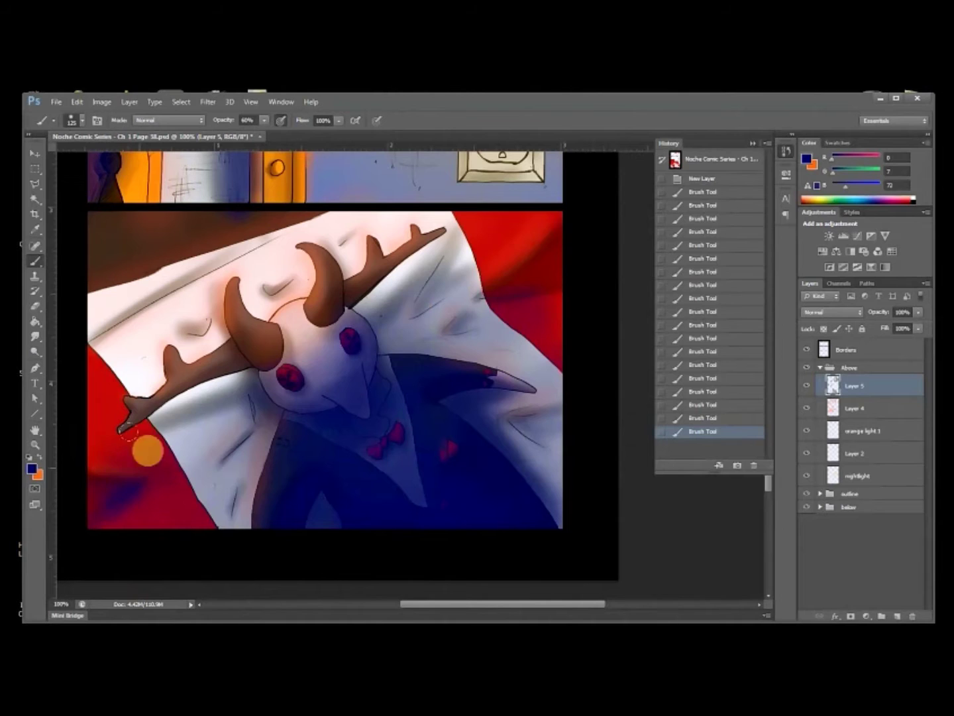
Step: Step back one stroke and paint dark blue shadow over the sheet folds and red blanket around the character with an 80 px brush
click(715, 416)
mouse_move(238, 499)
mouse_down()
mouse_move(107, 537)
mouse_move(141, 481)
mouse_move(129, 465)
mouse_move(236, 386)
mouse_move(177, 375)
mouse_up()
key(bracketleft)
key(bracketleft)
drag(370, 321, 438, 254)
drag(553, 242, 496, 289)
drag(568, 298, 497, 338)
drag(563, 283, 488, 334)
drag(551, 343, 534, 390)
drag(539, 259, 491, 443)
Step: Lower the opacity of Layer 5 to 25% and compare the page with Layer 5 and Layer 4 hidden and shown
key(ctrl+minus)
key(ctrl+minus)
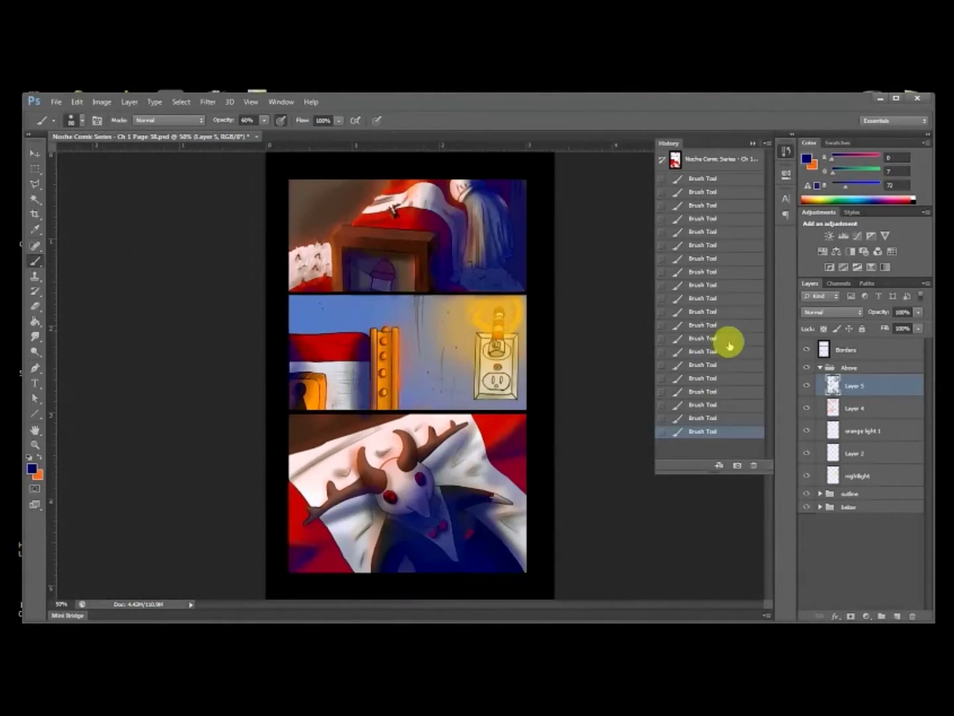
click(918, 312)
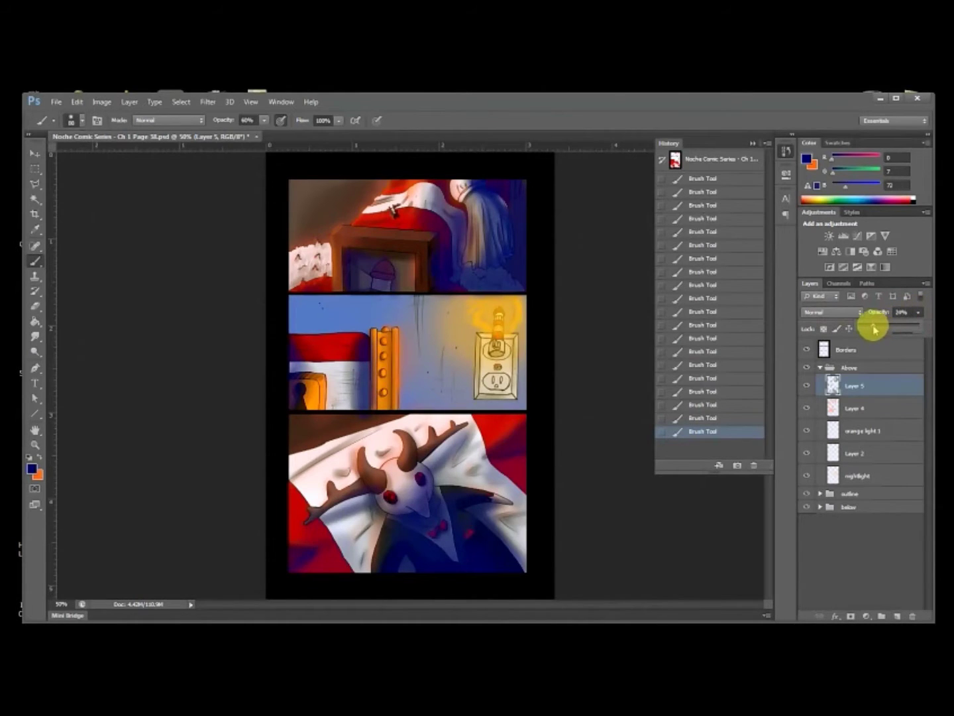
drag(875, 330, 866, 329)
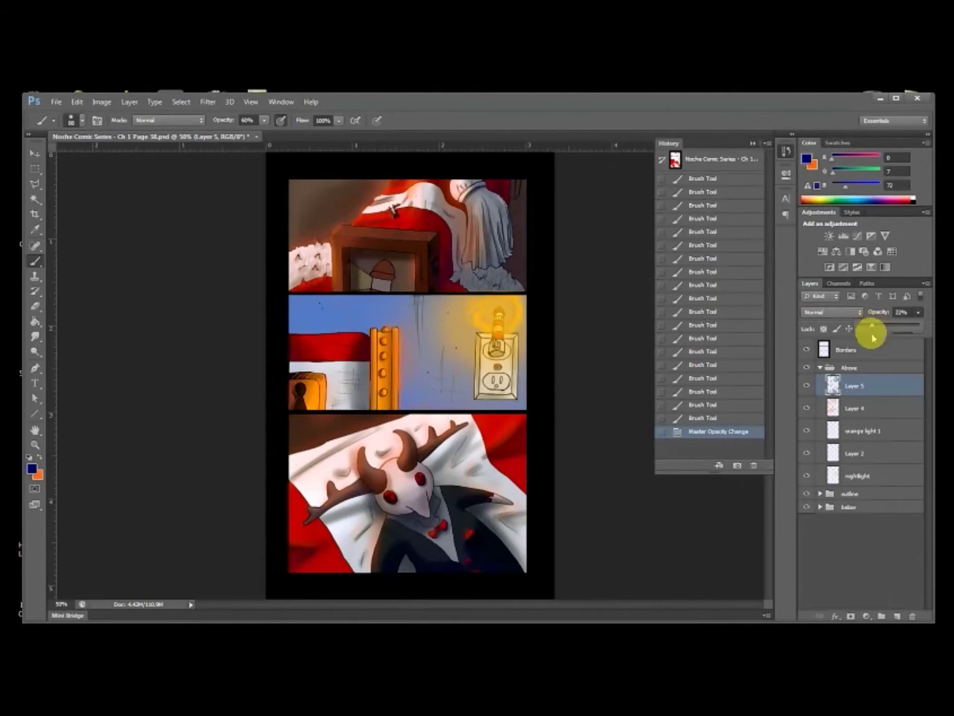
click(807, 386)
click(808, 385)
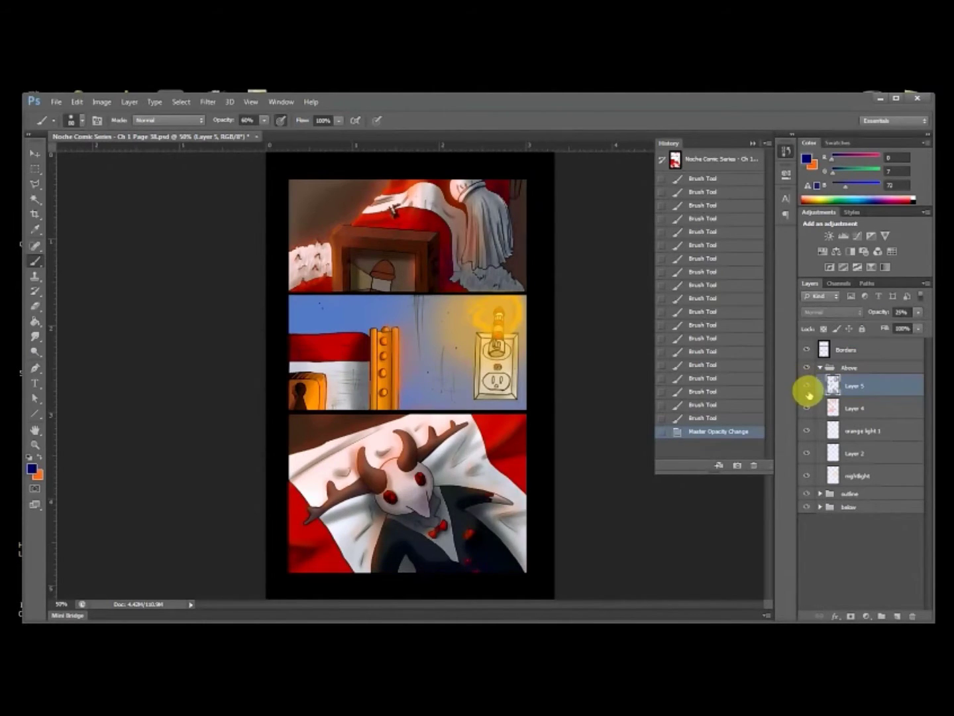
click(808, 408)
click(808, 409)
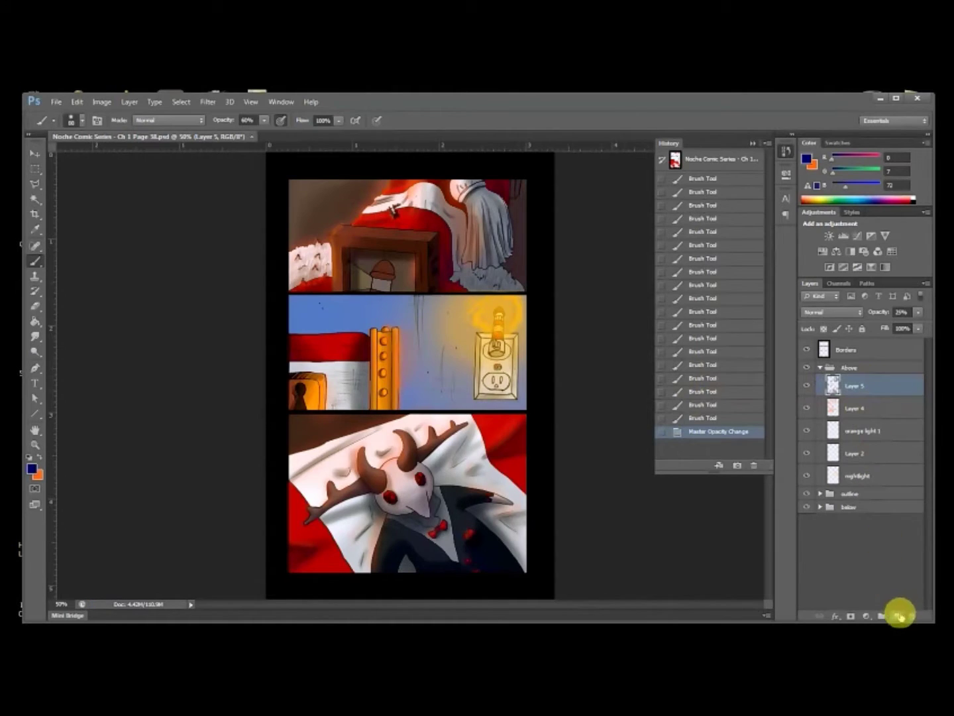
Step: Add a layer above Layer 5, set white as foreground and black as background, and marquee-select the top panel
click(898, 616)
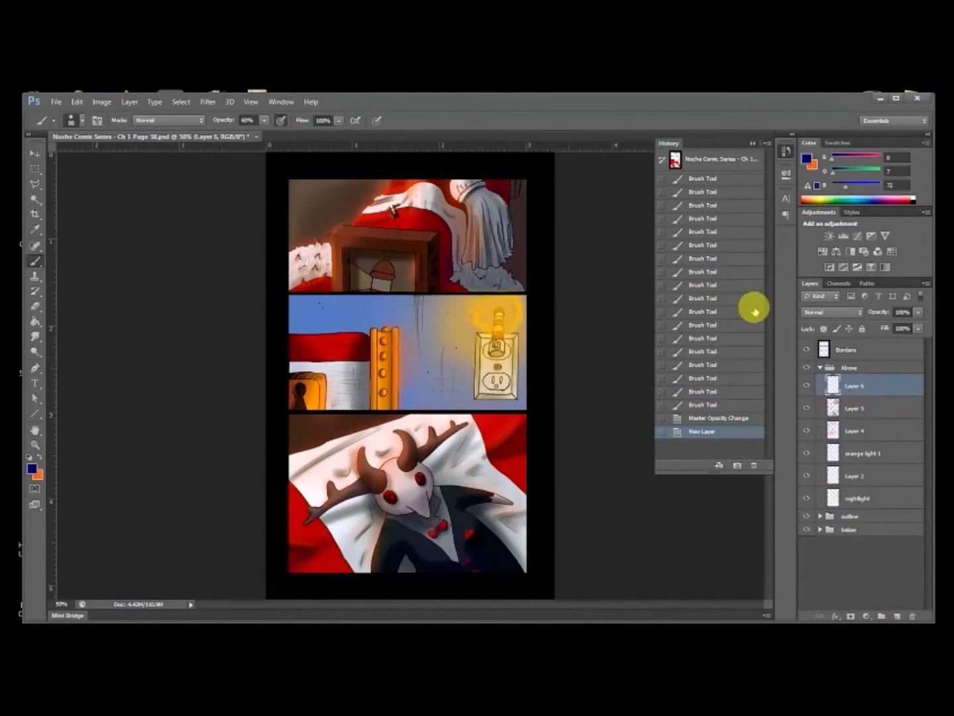
click(917, 196)
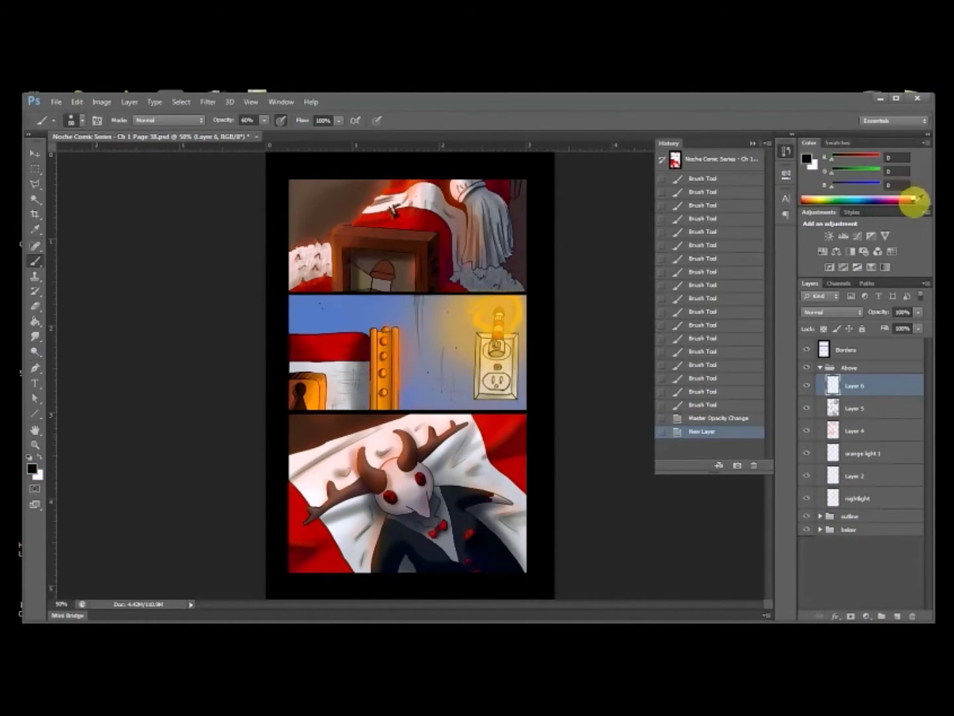
key(x)
key(g)
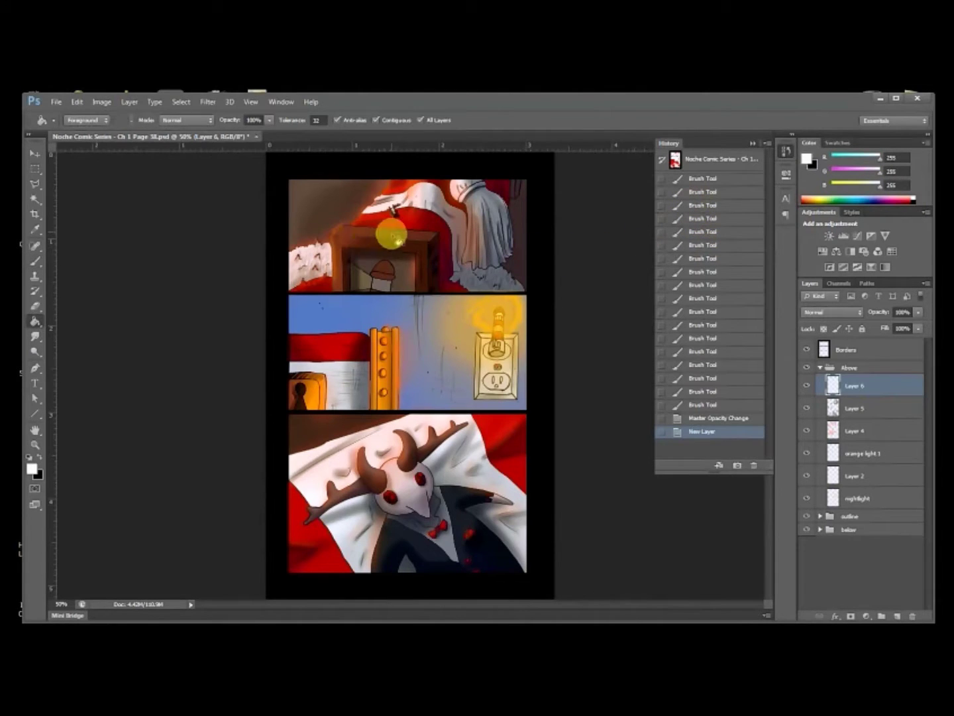
key(m)
drag(534, 291, 267, 162)
key(Down)
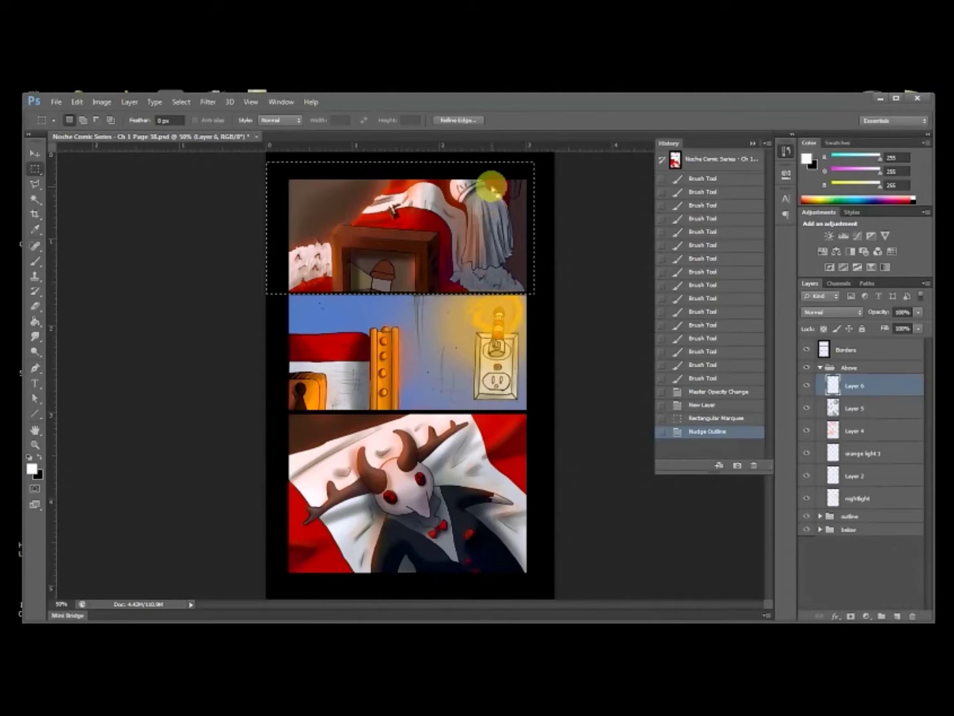
Step: Fill the selected top panel with a white-to-black linear gradient that darkens toward the tassel side
key(ctrl+plus)
drag(462, 305, 460, 409)
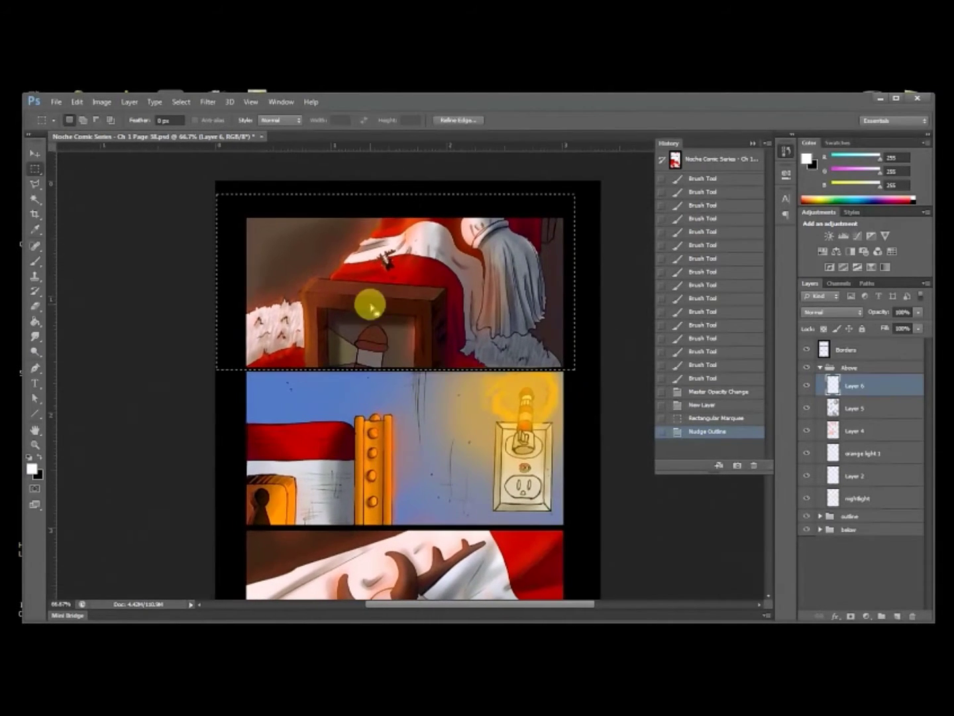
key(g)
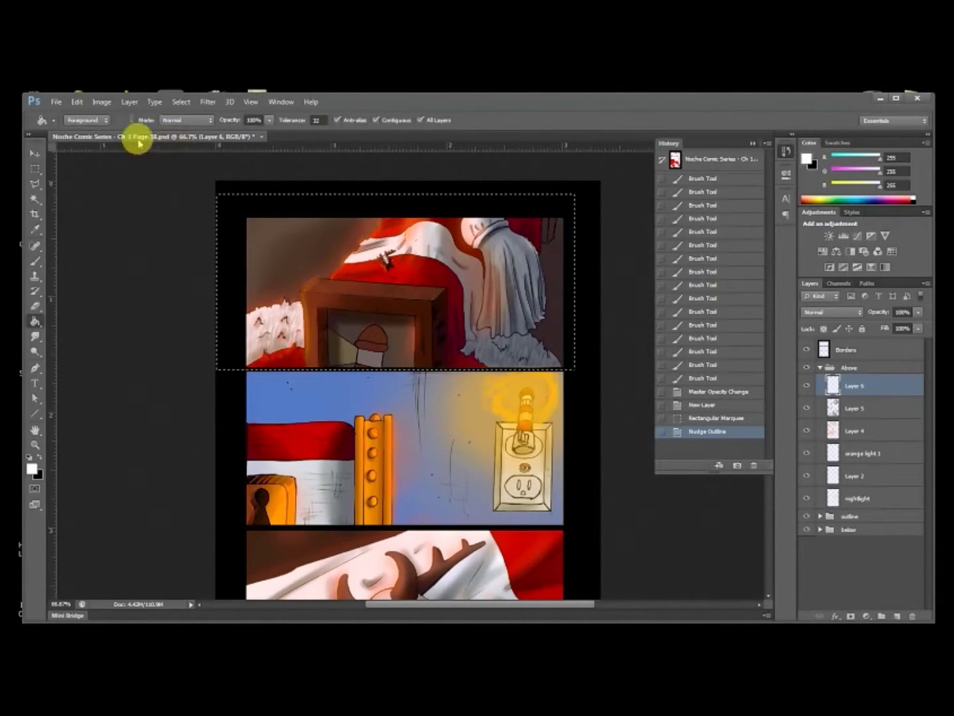
key(shift+g)
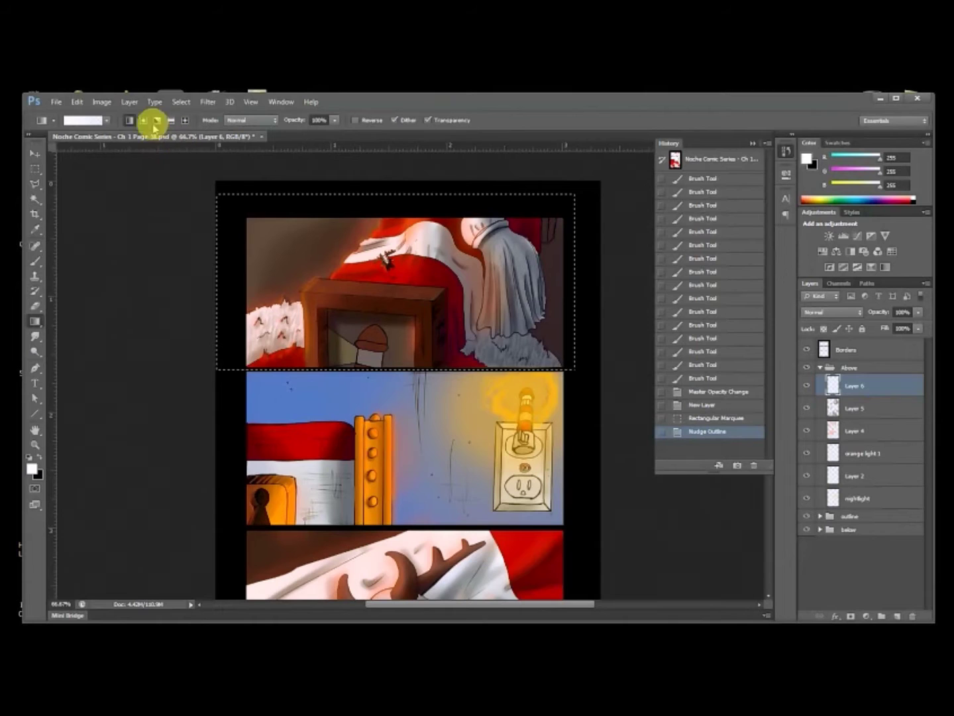
click(105, 121)
click(246, 256)
drag(288, 261, 550, 312)
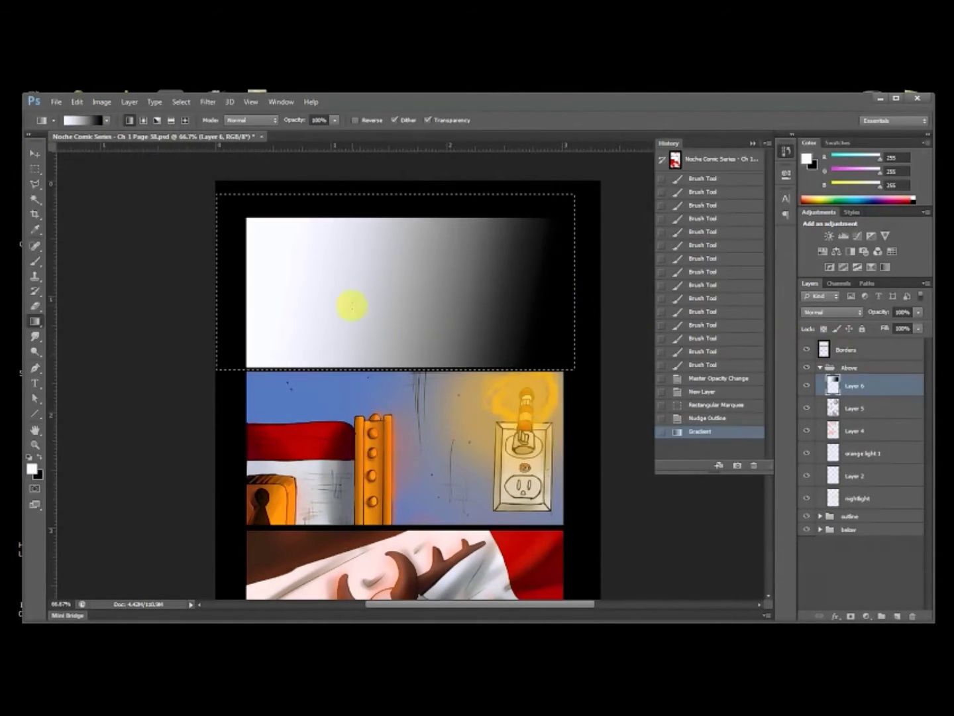
drag(459, 340, 449, 342)
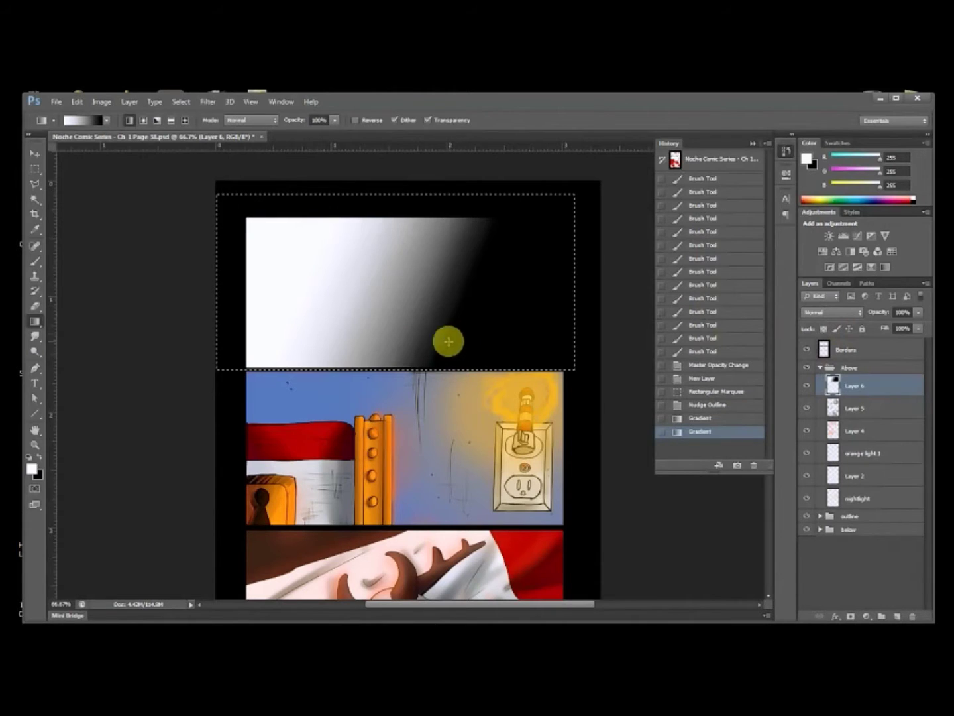
Step: Set the blend mode of Layer 6 to Overlay and its opacity to 21%
click(832, 311)
click(837, 460)
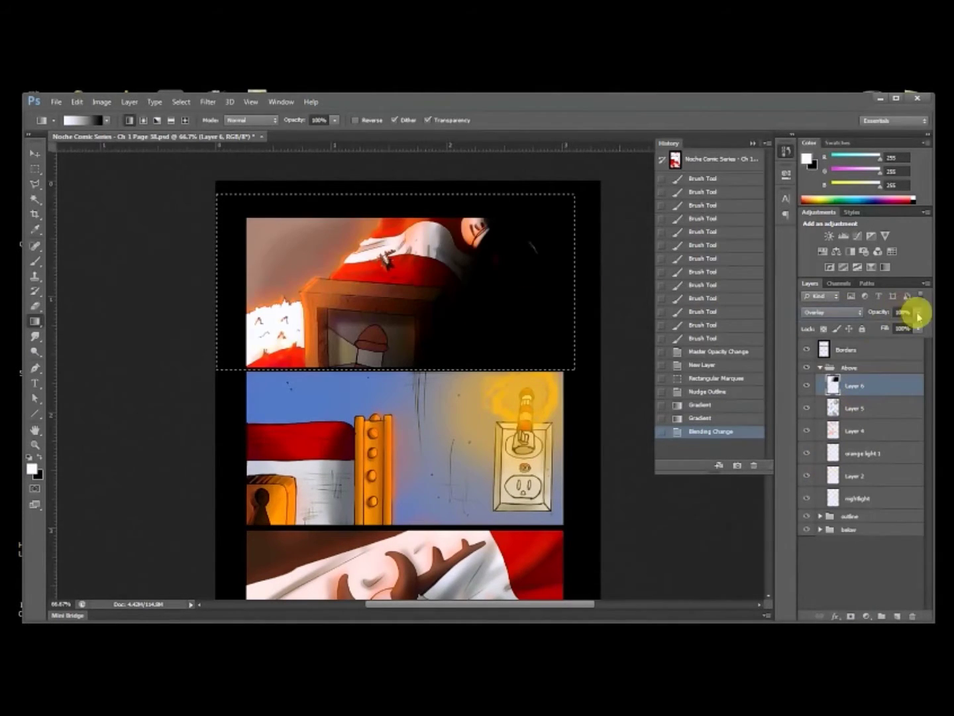
click(917, 313)
click(868, 326)
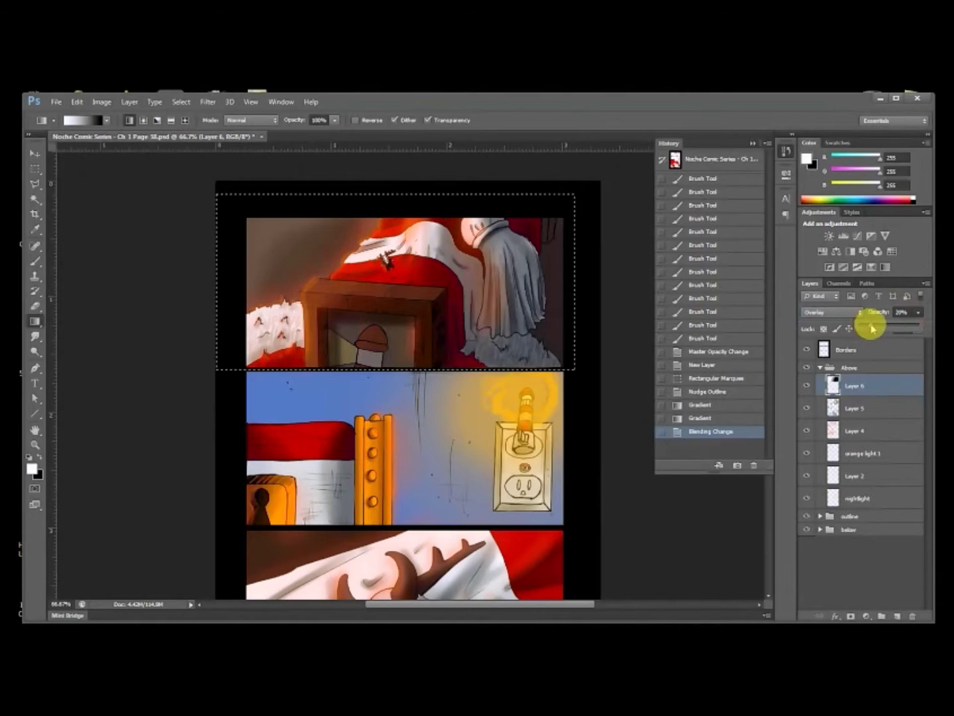
drag(869, 325, 870, 325)
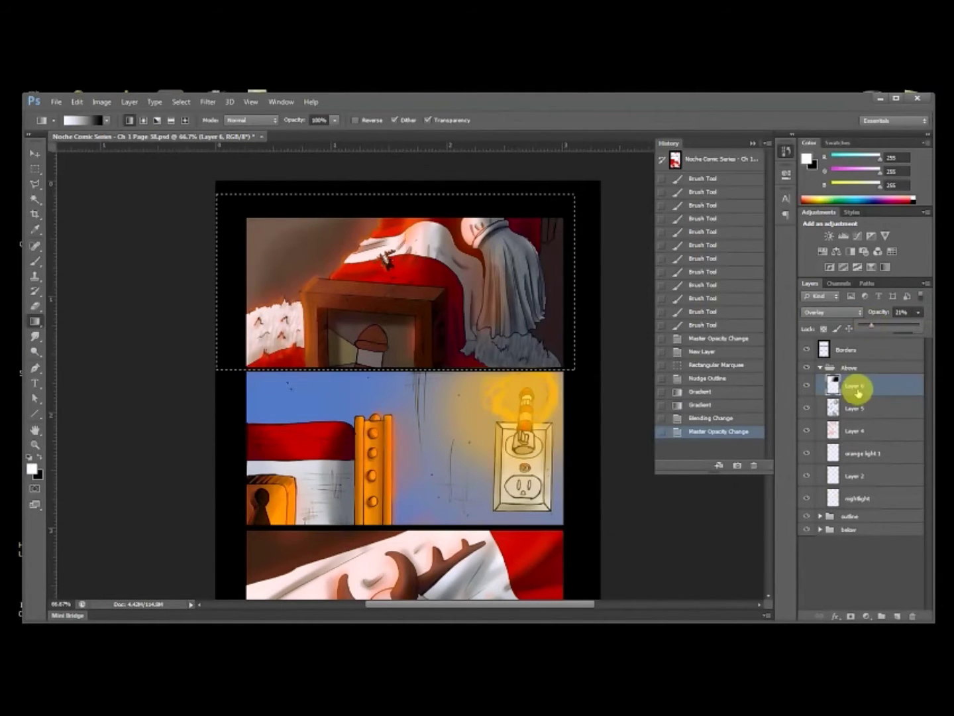
Step: Marquee-select the middle panel instead and fill it with a white-to-black radial gradient spreading from the night light
drag(464, 481, 438, 406)
key(m)
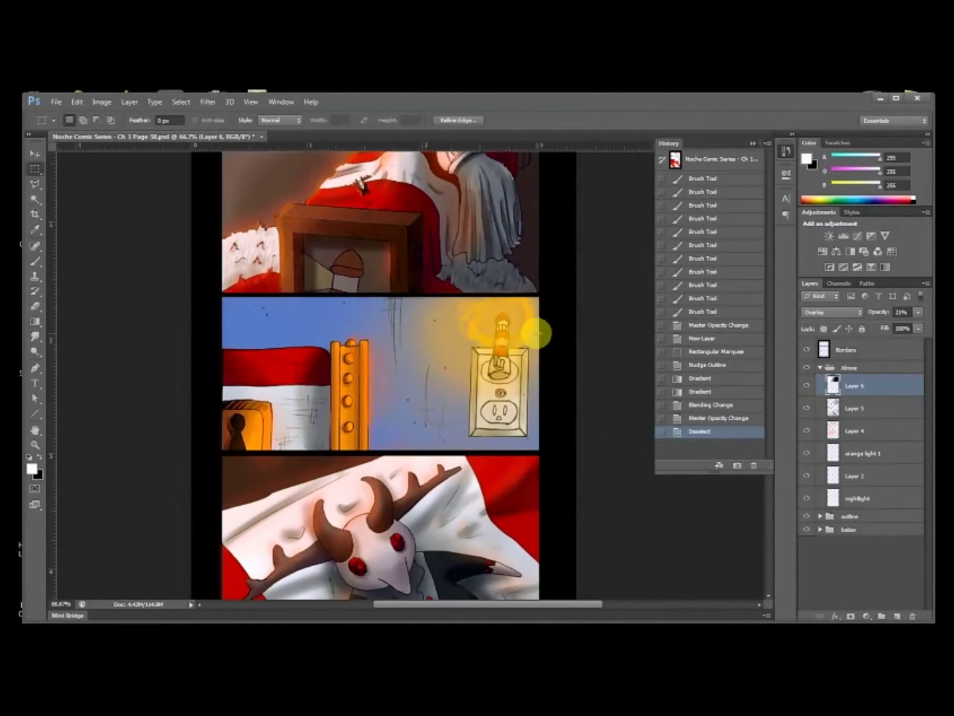
drag(550, 292, 192, 451)
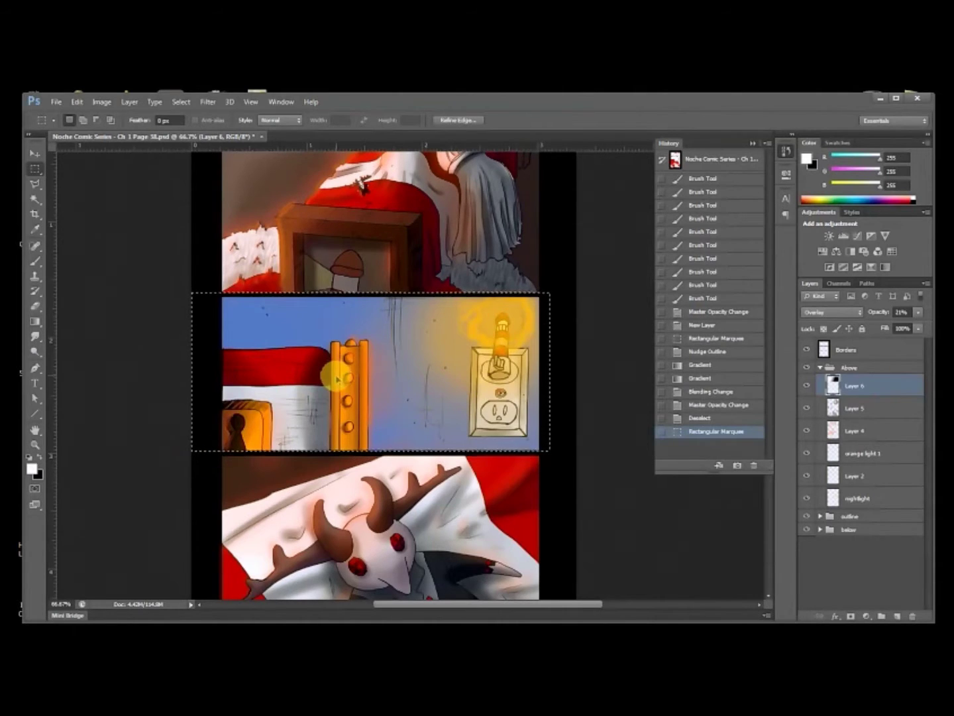
drag(338, 375, 346, 379)
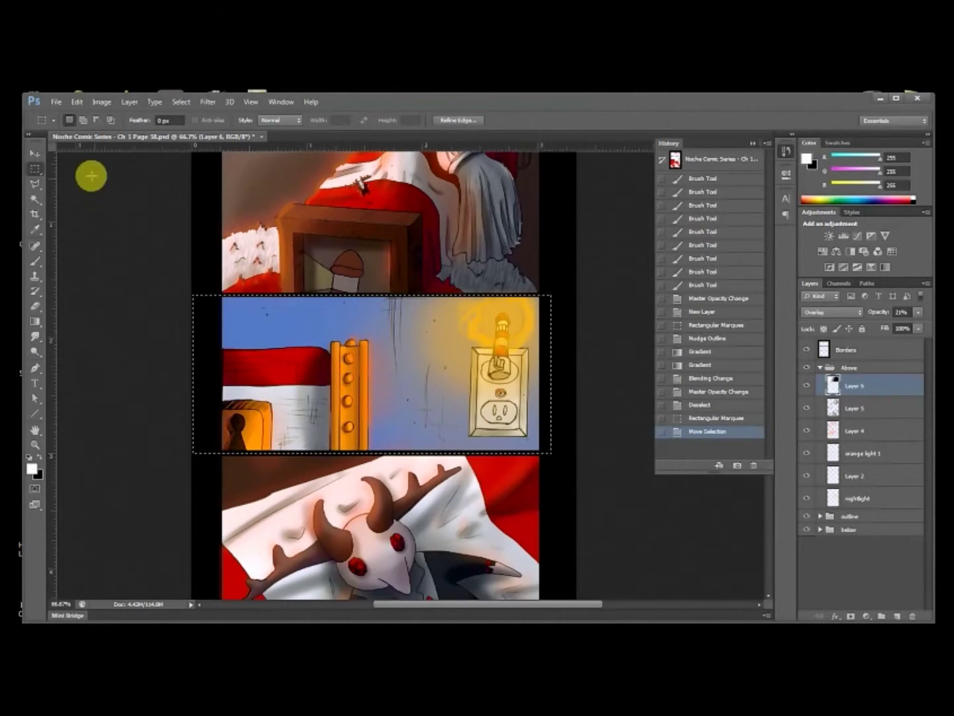
key(g)
click(142, 121)
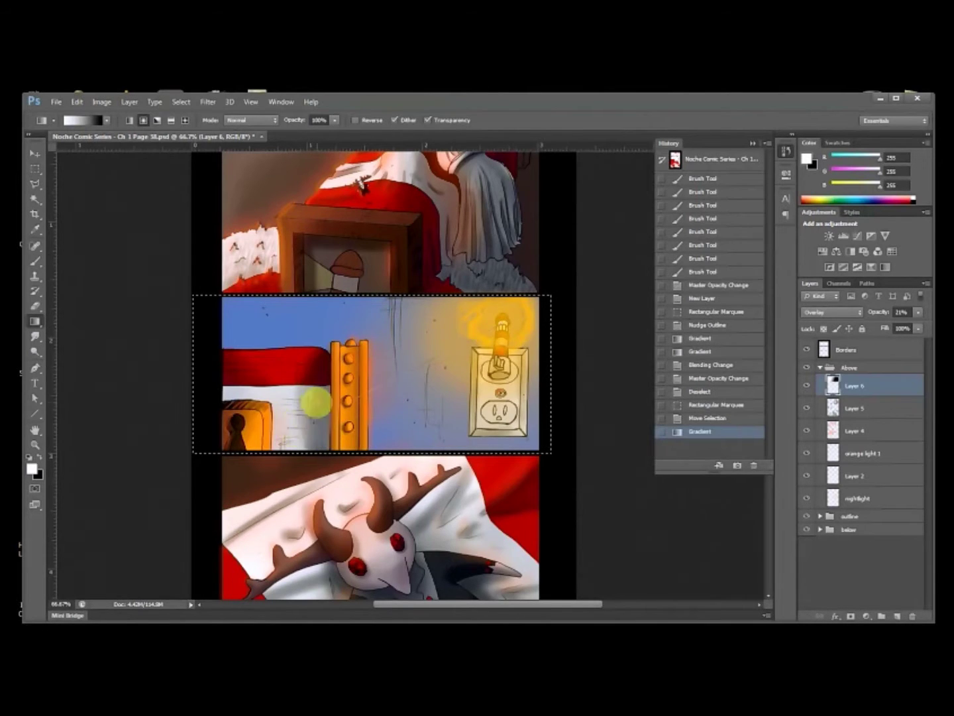
drag(301, 412, 291, 416)
Step: Cut the middle panel's gradient from Layer 6 onto its own layer, set that layer's opacity to 12% and clear the selection
right_click(435, 373)
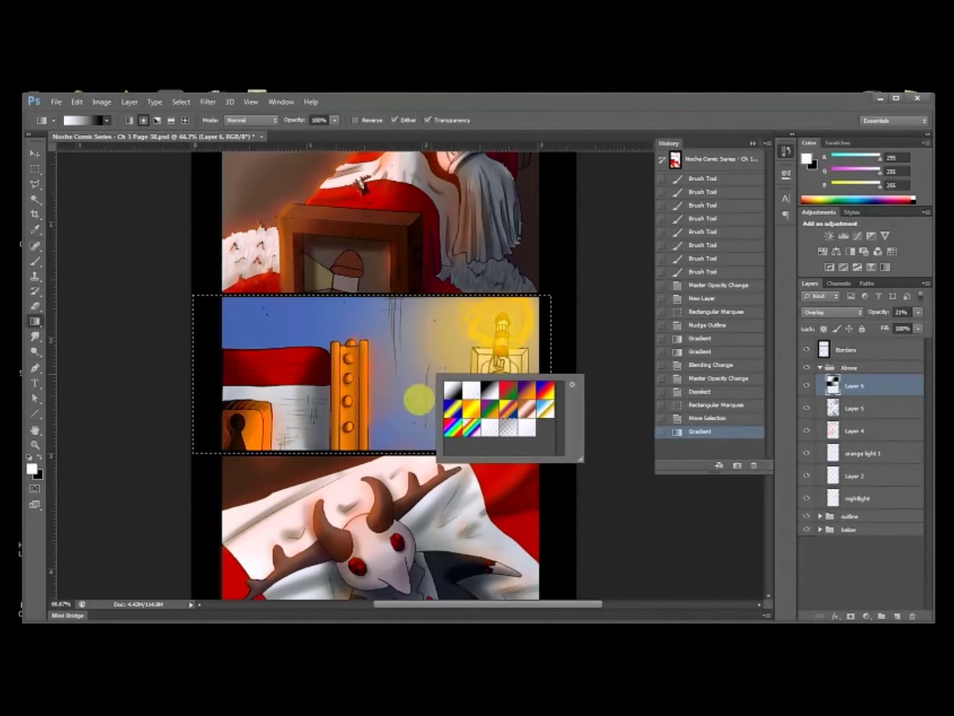
click(861, 386)
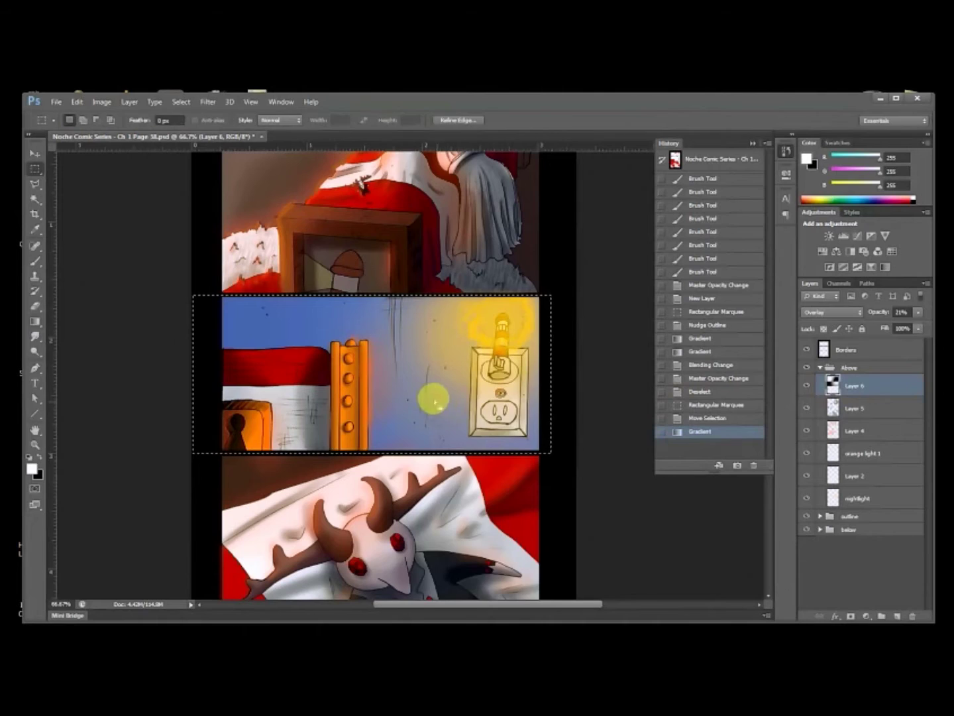
key(m)
right_click(427, 397)
click(466, 503)
drag(917, 317, 876, 323)
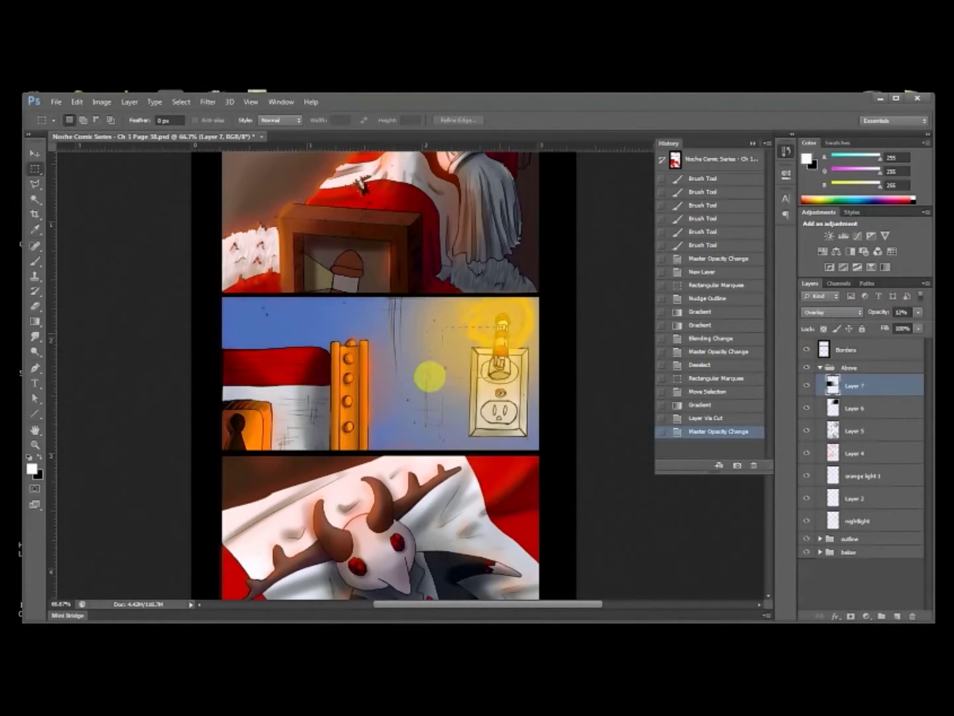
drag(419, 387, 418, 387)
click(558, 311)
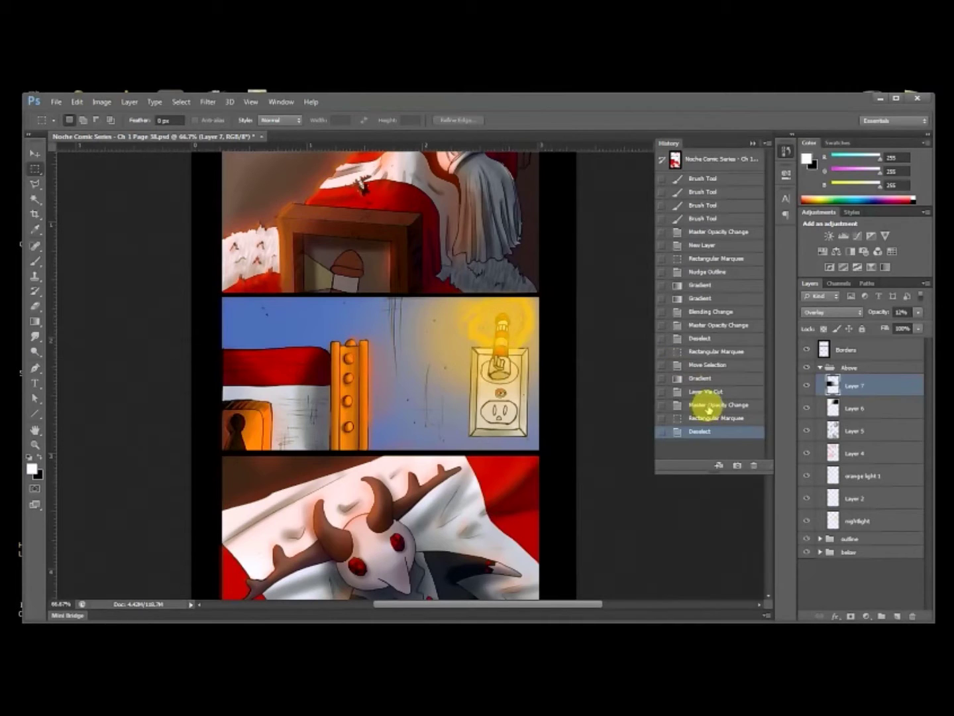
Step: Marquee-select the whole middle panel on Layer 7 and clear the gradient inside it
click(688, 417)
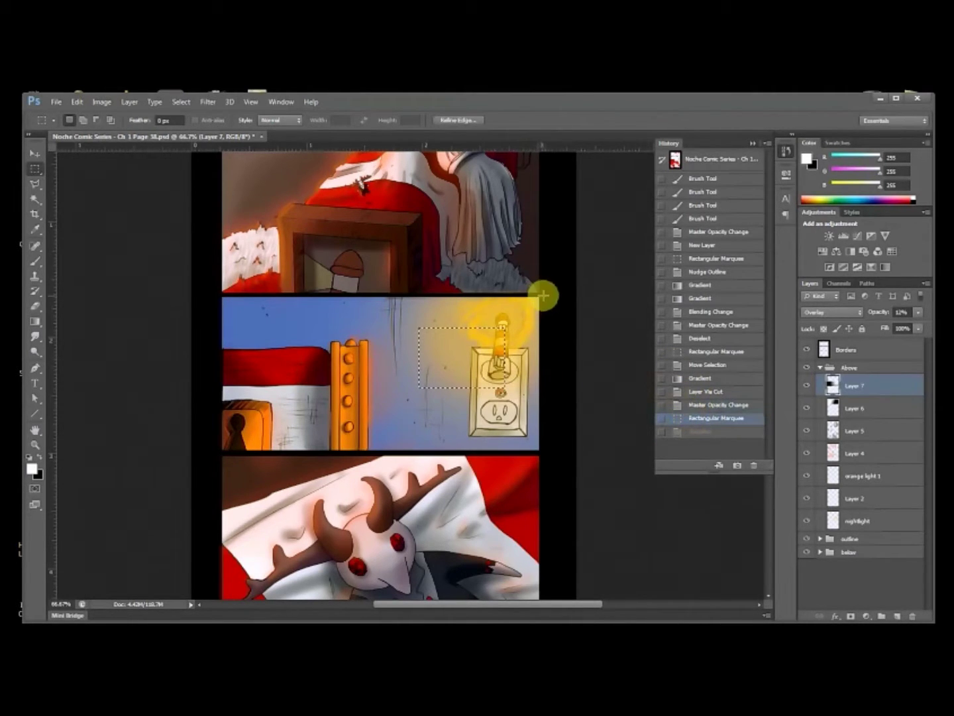
drag(200, 455, 202, 452)
key(g)
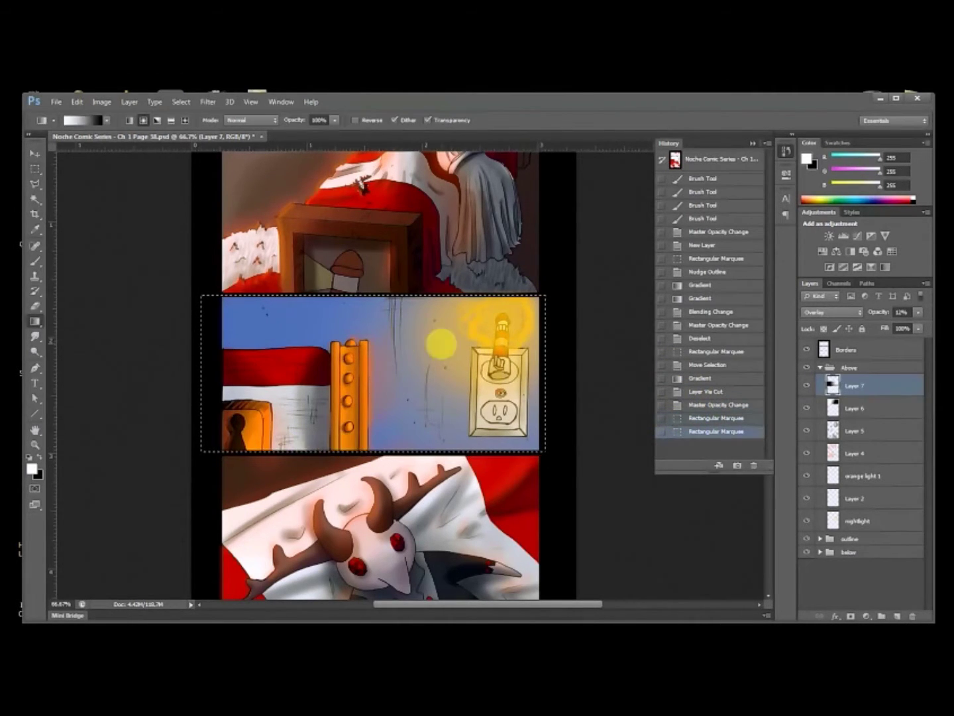
drag(427, 373, 479, 338)
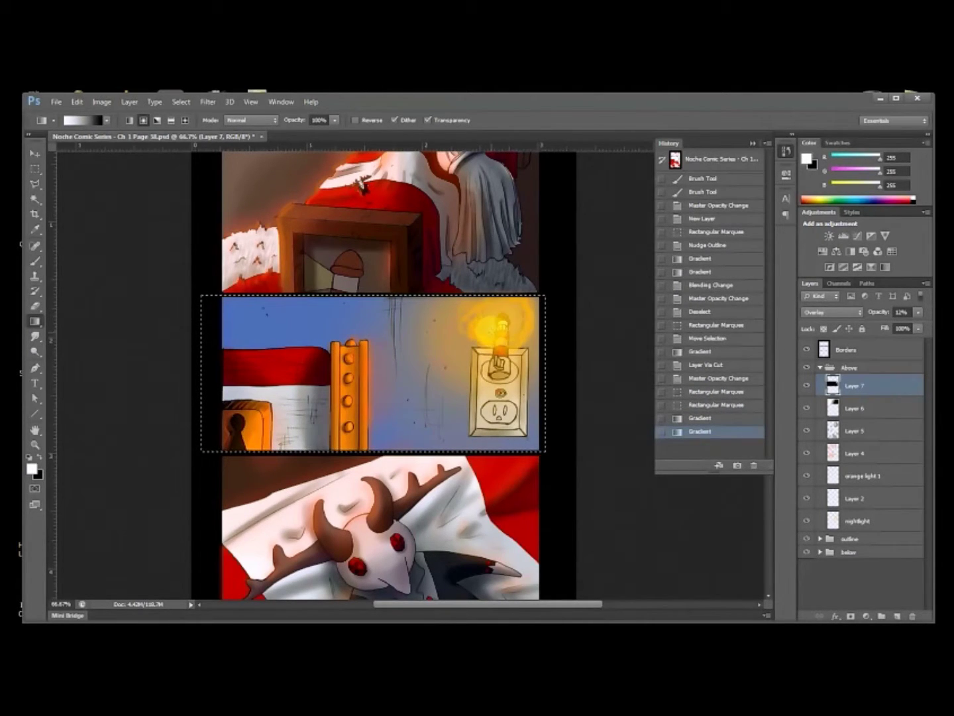
click(711, 406)
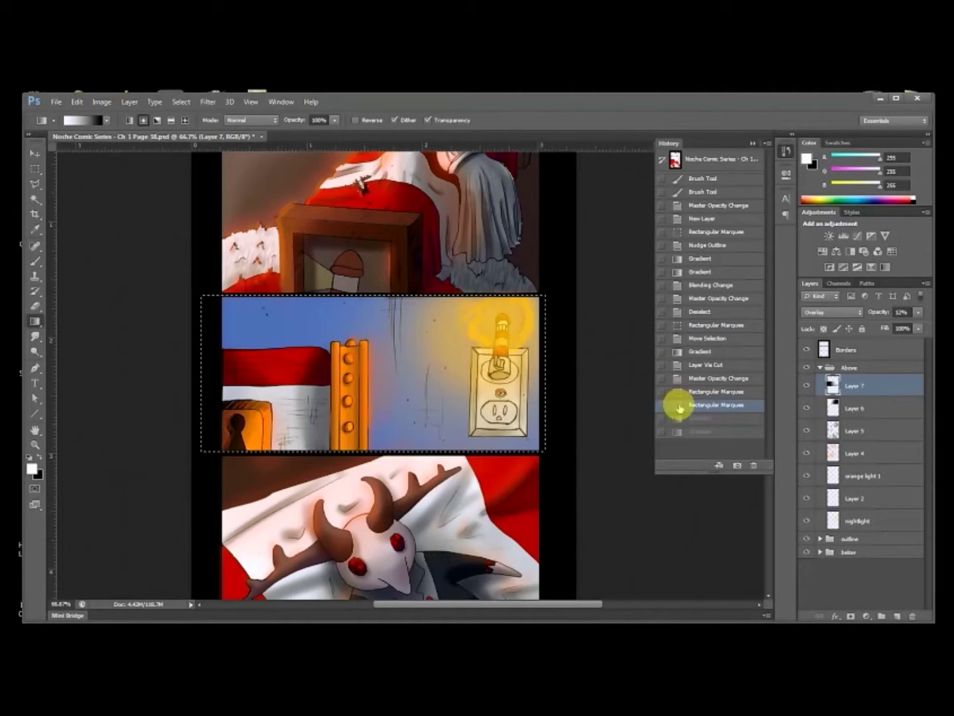
key(Delete)
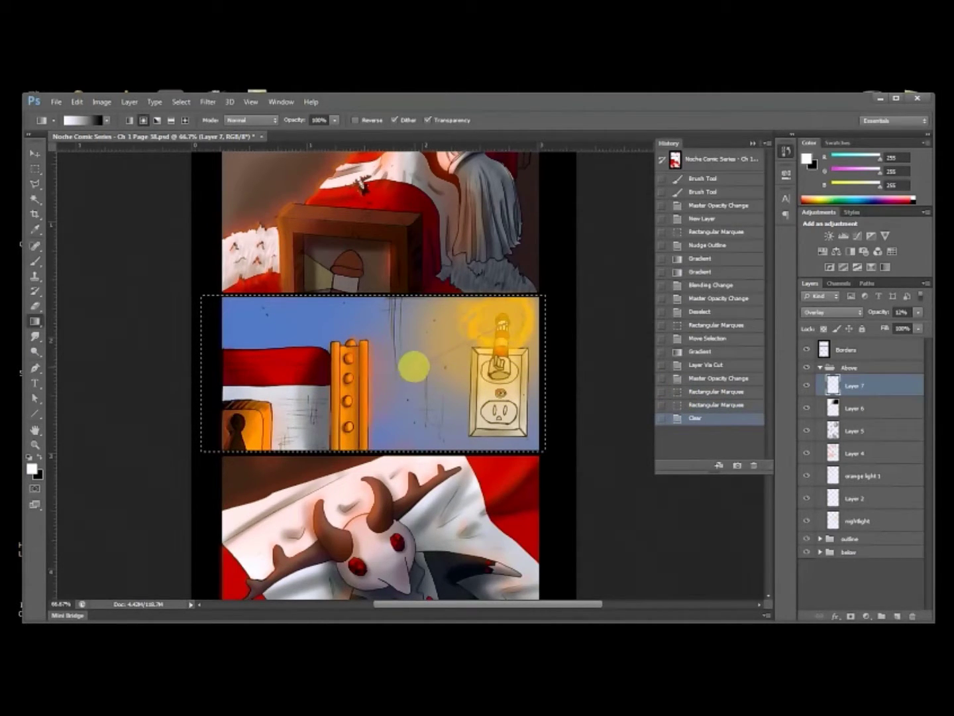
Step: Fill the middle panel on Layer 7 with a white-to-black radial gradient and set the layer's opacity to 43%
drag(414, 367, 430, 360)
click(920, 313)
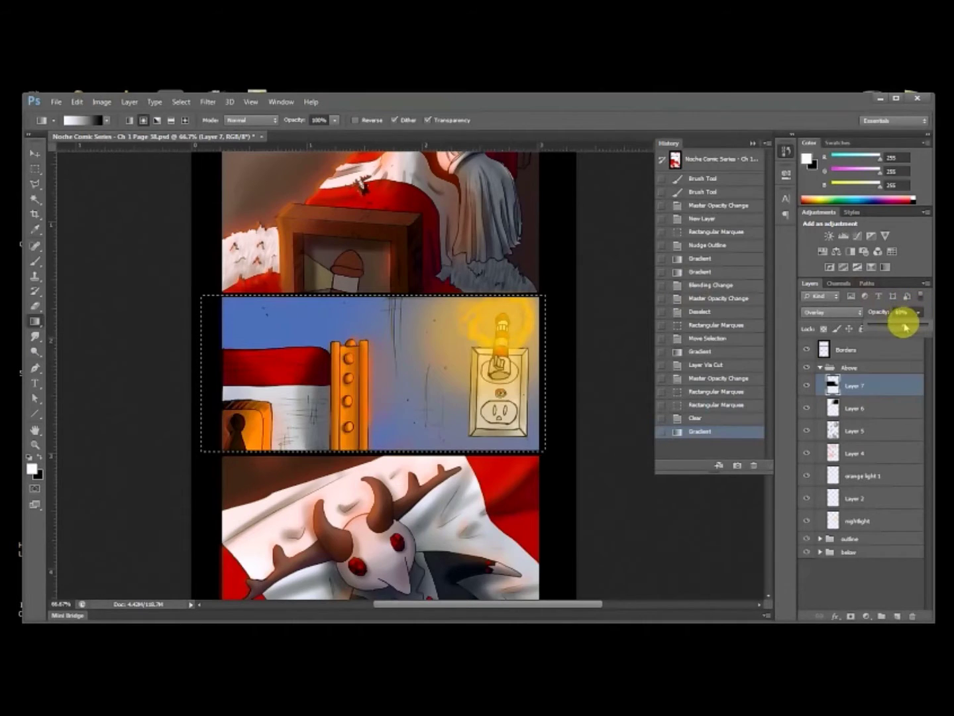
drag(906, 326, 904, 326)
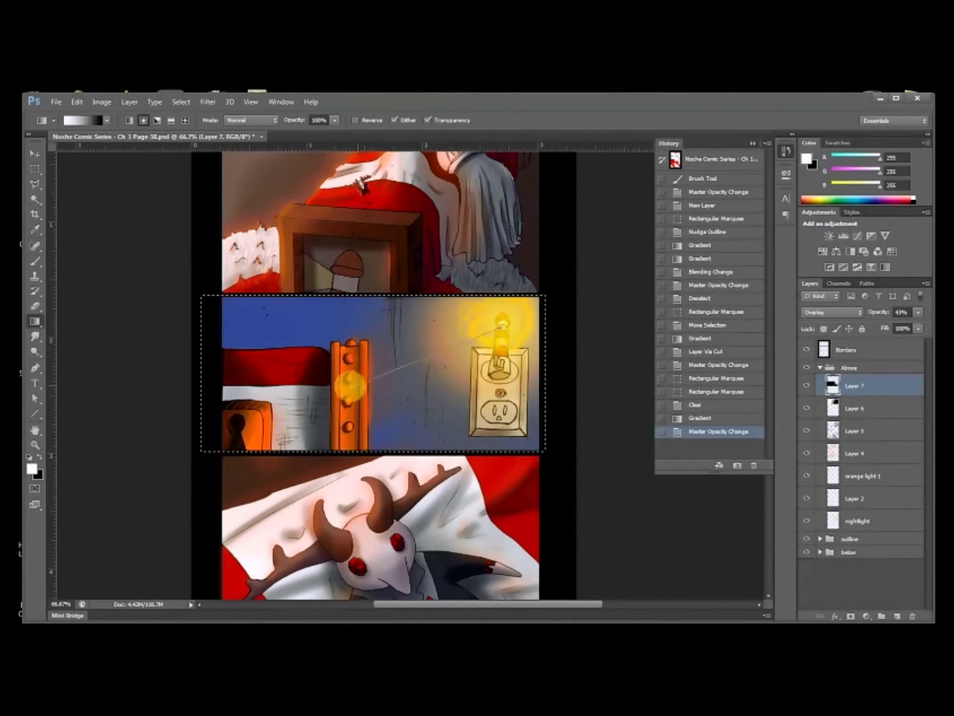
Step: Redraw the middle panel's radial gradient from the night light toward the bed with a wider spread and raise Layer 7's opacity to 91%
drag(351, 386, 349, 388)
drag(477, 323, 475, 327)
drag(312, 383, 300, 397)
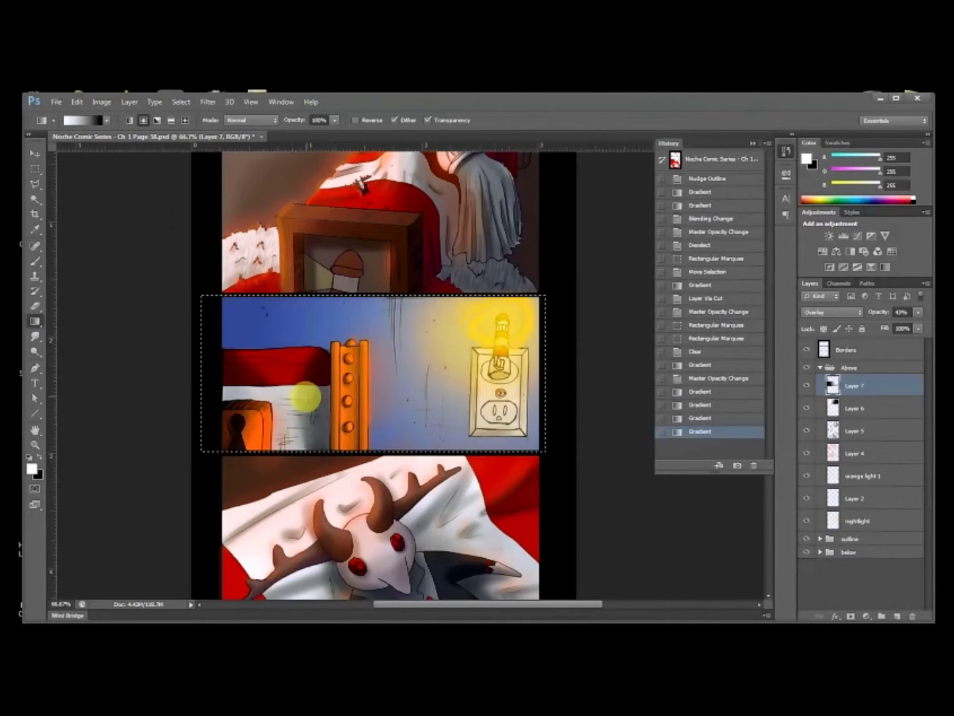
drag(251, 422, 266, 424)
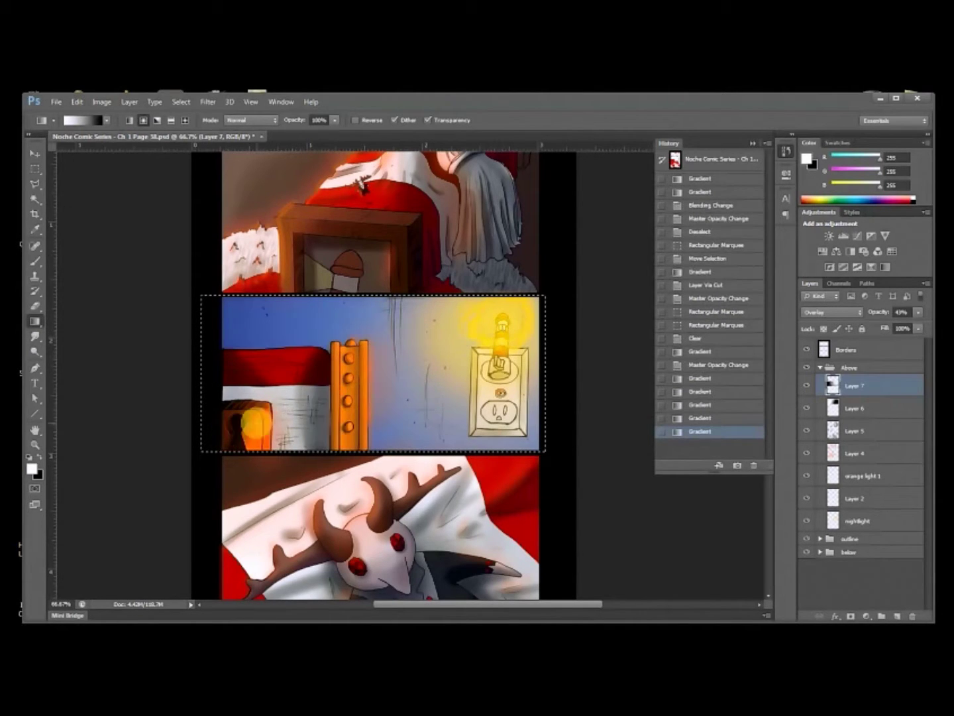
drag(887, 328, 917, 324)
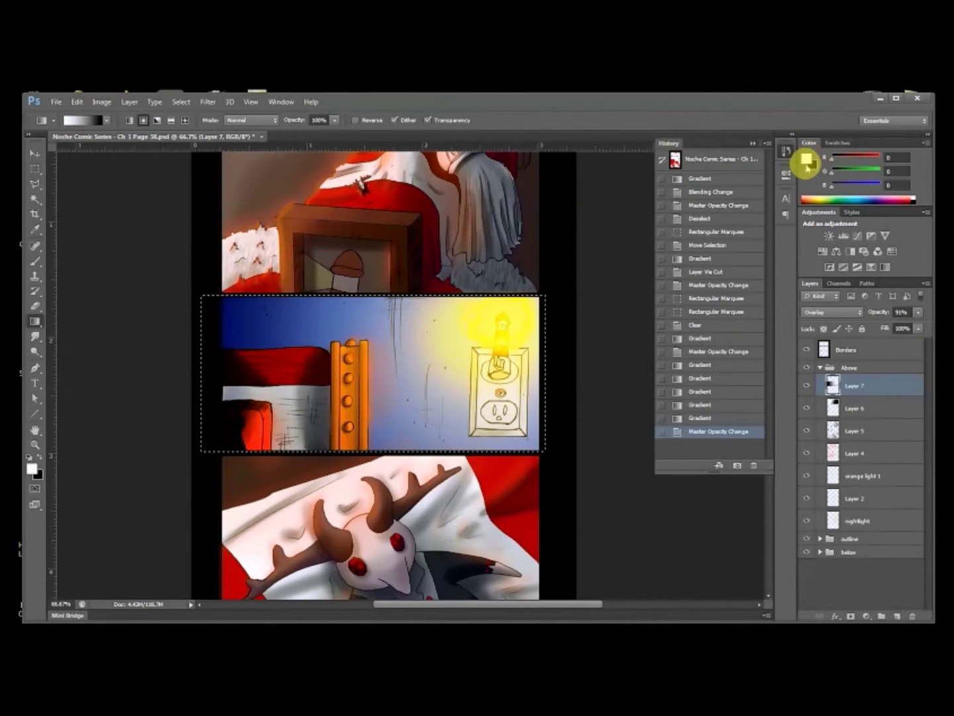
Step: Set the foreground colour to mid grey (RGB 127) and refill the middle panel with a grey-to-black radial gradient
click(805, 161)
click(601, 348)
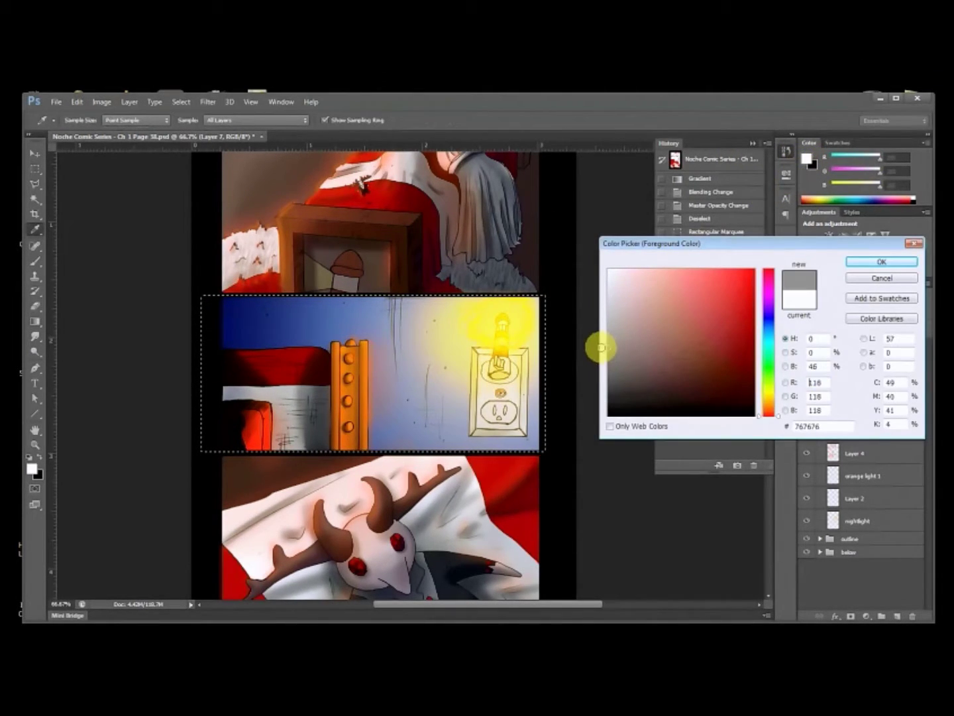
click(868, 261)
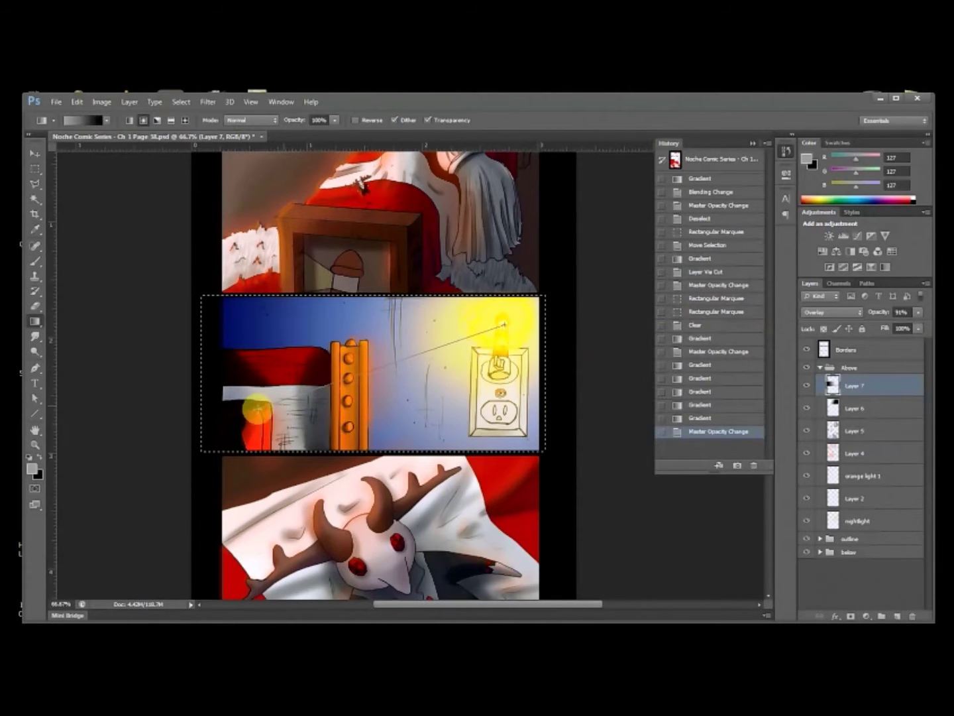
drag(256, 408, 257, 407)
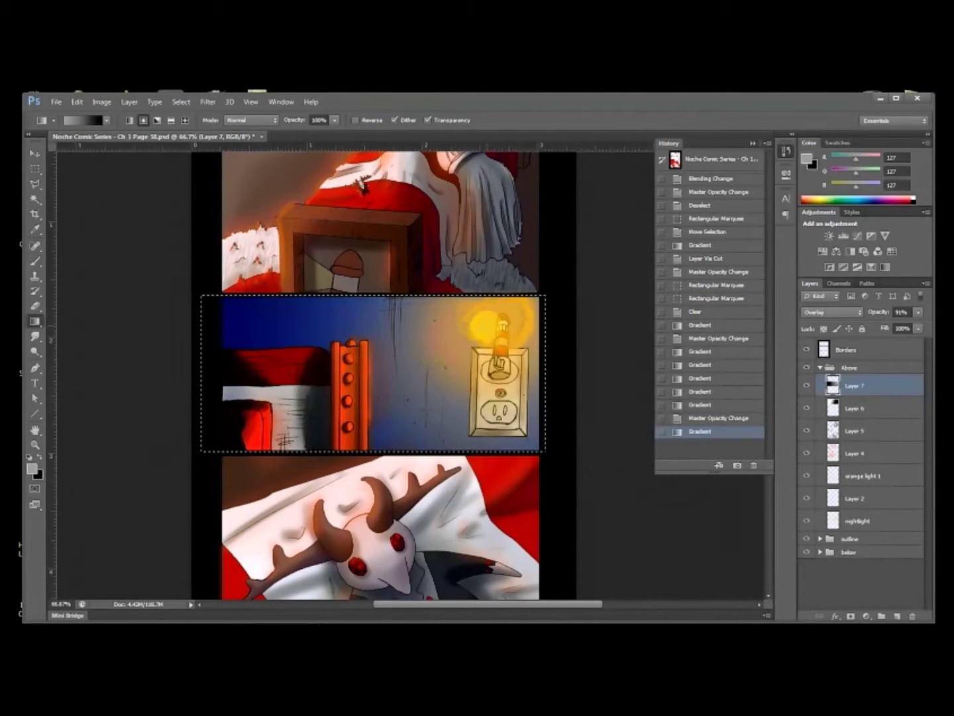
Step: Set the foreground colour to light grey b7b7b7 and try radial gradients of different lengths over the middle panel
click(808, 160)
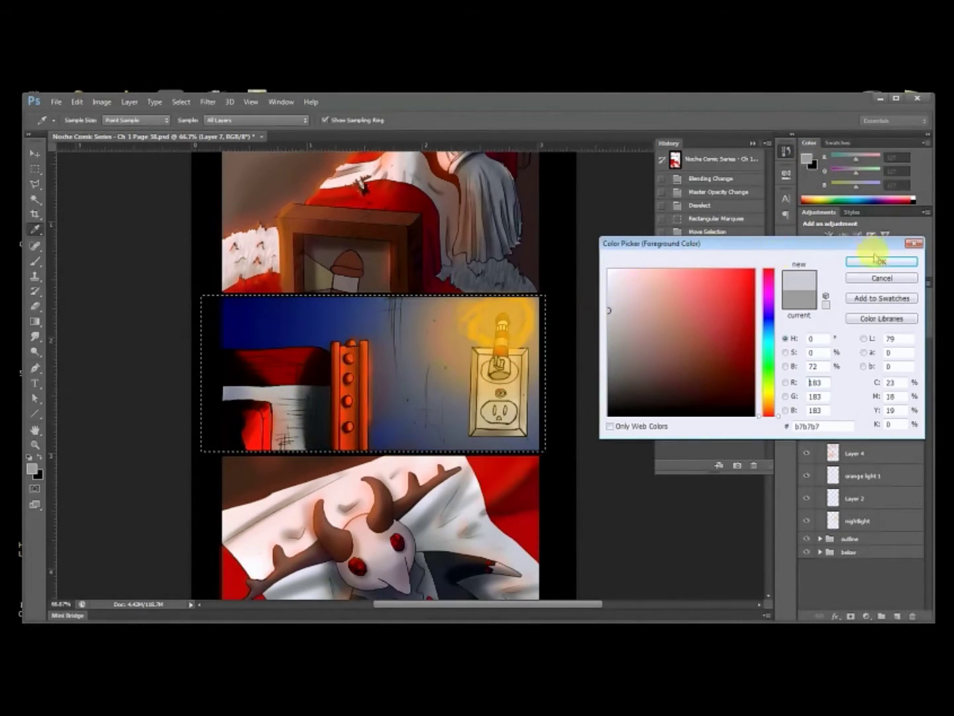
click(874, 260)
drag(233, 415, 236, 415)
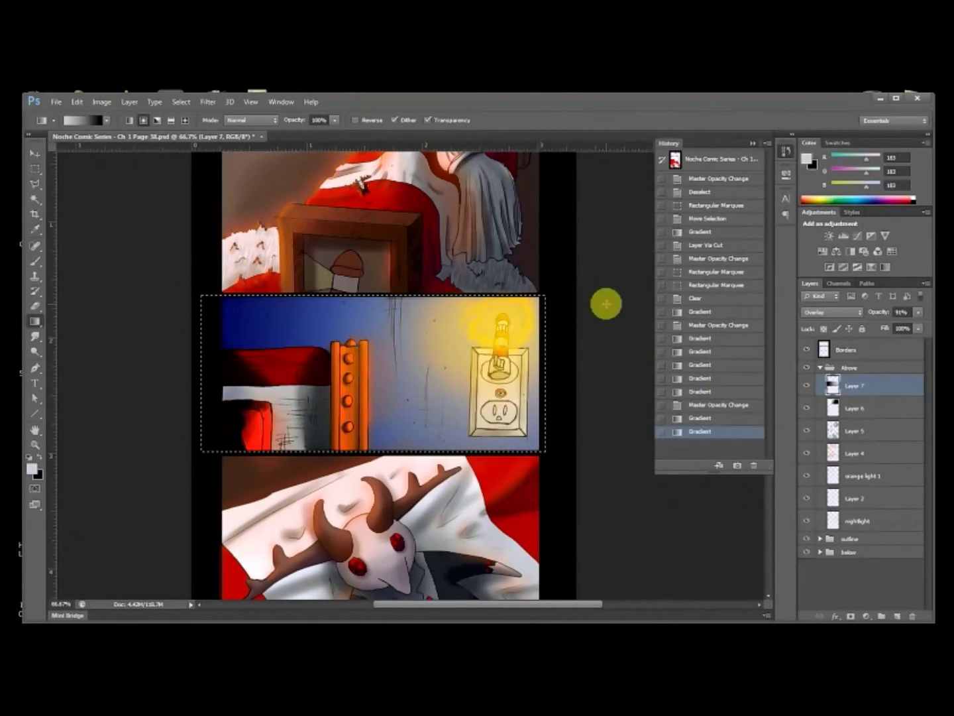
drag(138, 459, 138, 459)
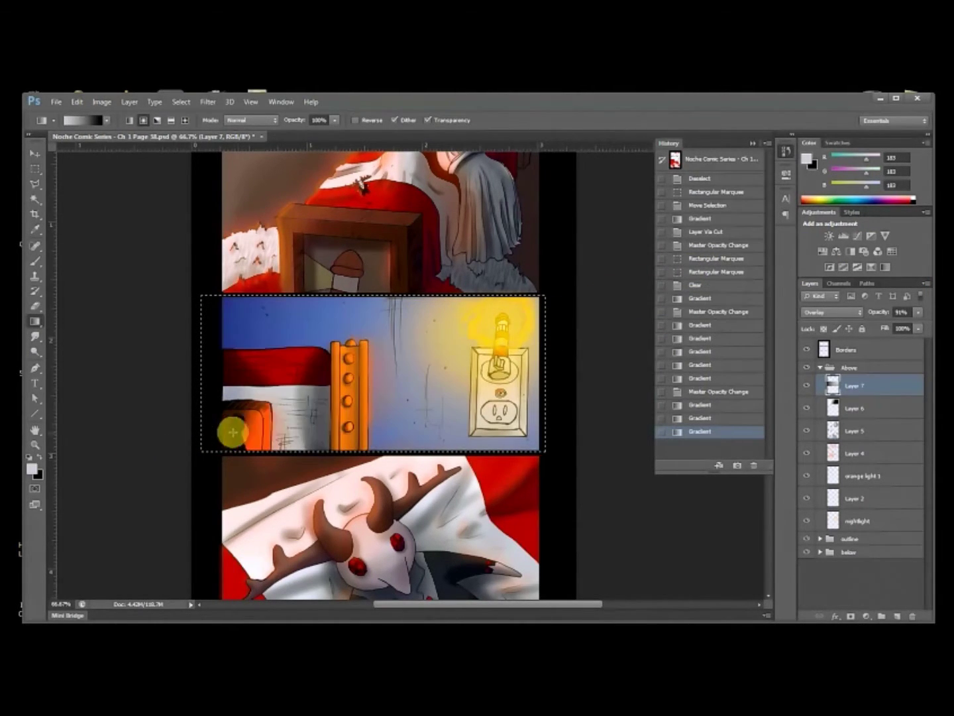
drag(251, 431, 251, 431)
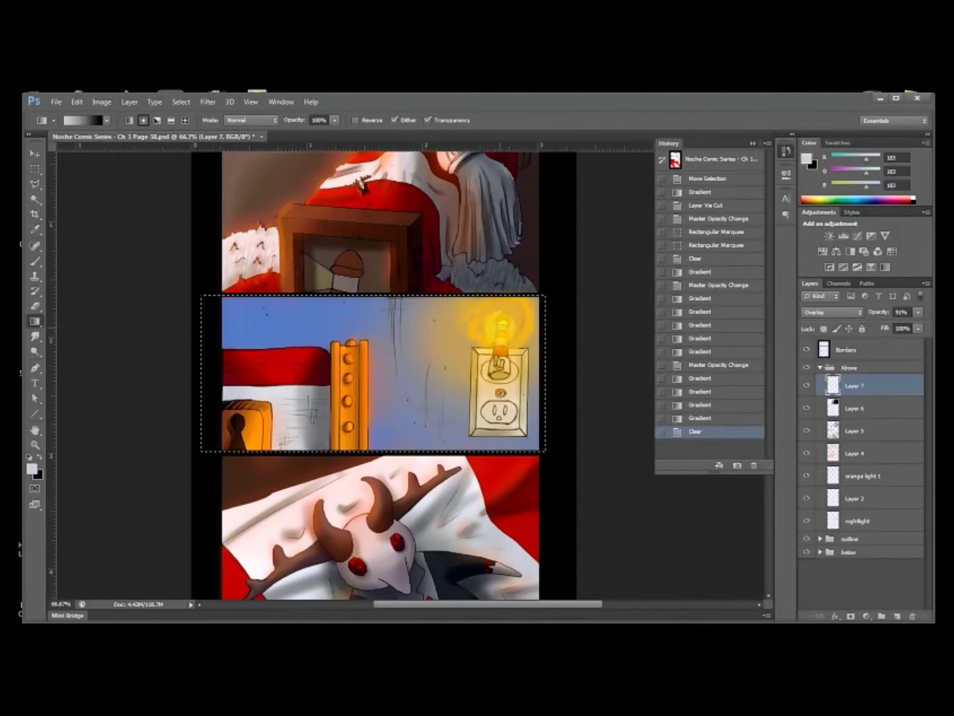
Step: Replace the middle panel's gradient on Layer 7 with a fresh light-grey-to-black radial one and set the layer's opacity to 56%
drag(193, 457, 194, 457)
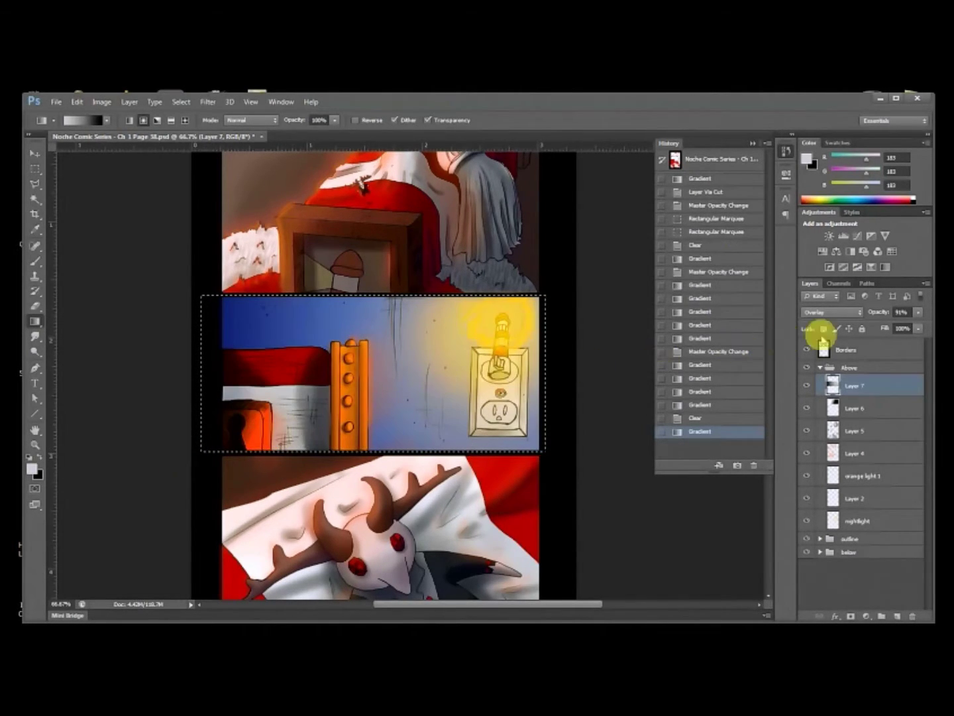
click(918, 312)
drag(898, 326, 895, 328)
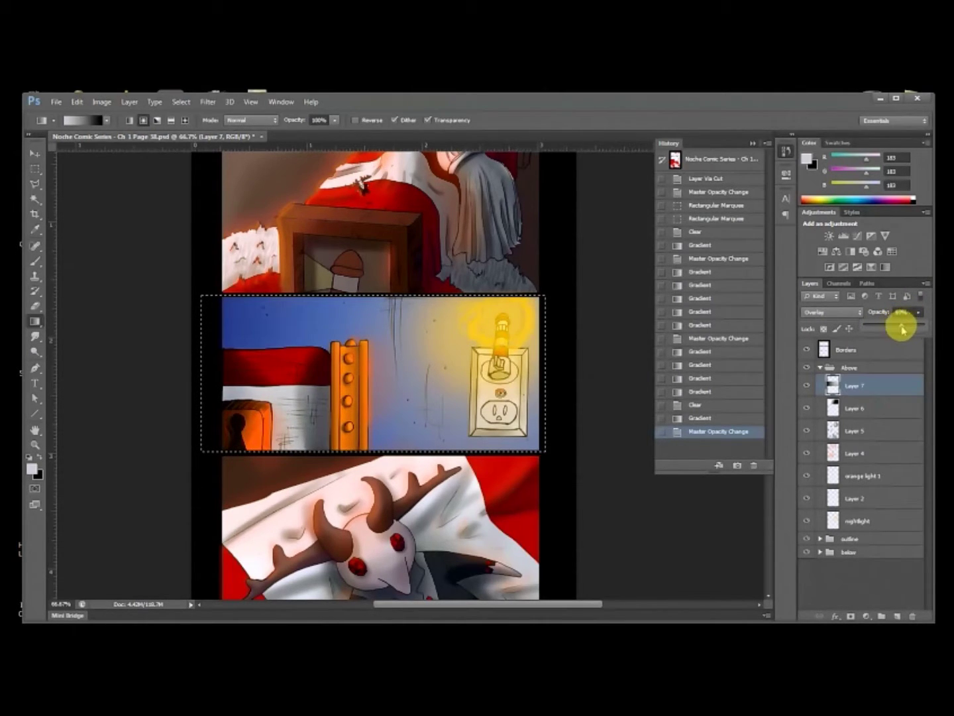
click(880, 388)
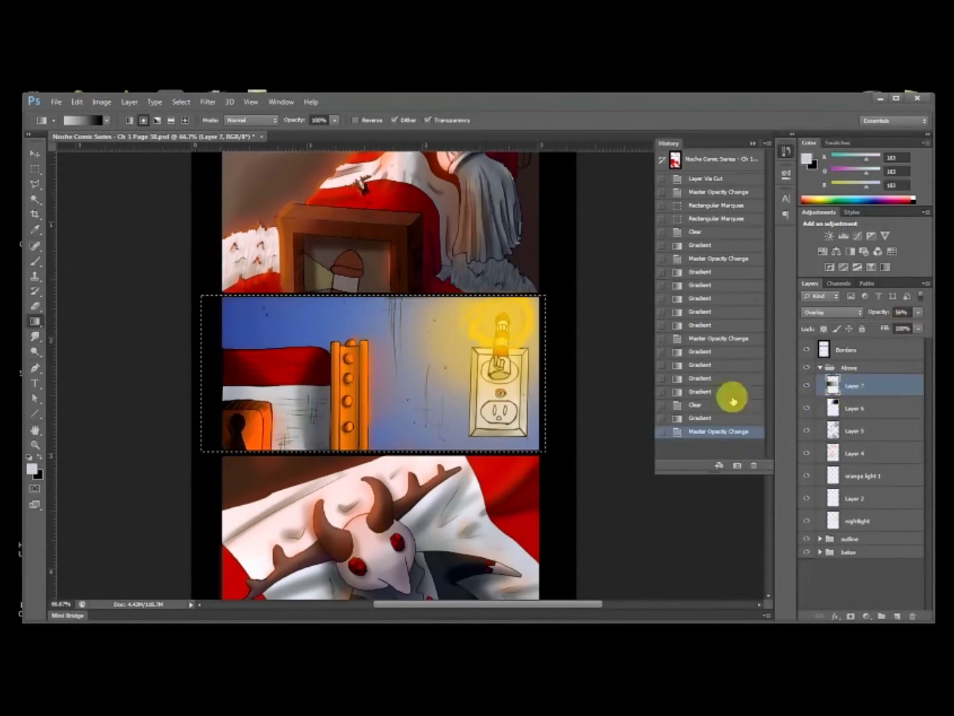
Step: Add a new layer and fill the selected middle panel with a white-to-black radial gradient centred on the night light
click(898, 616)
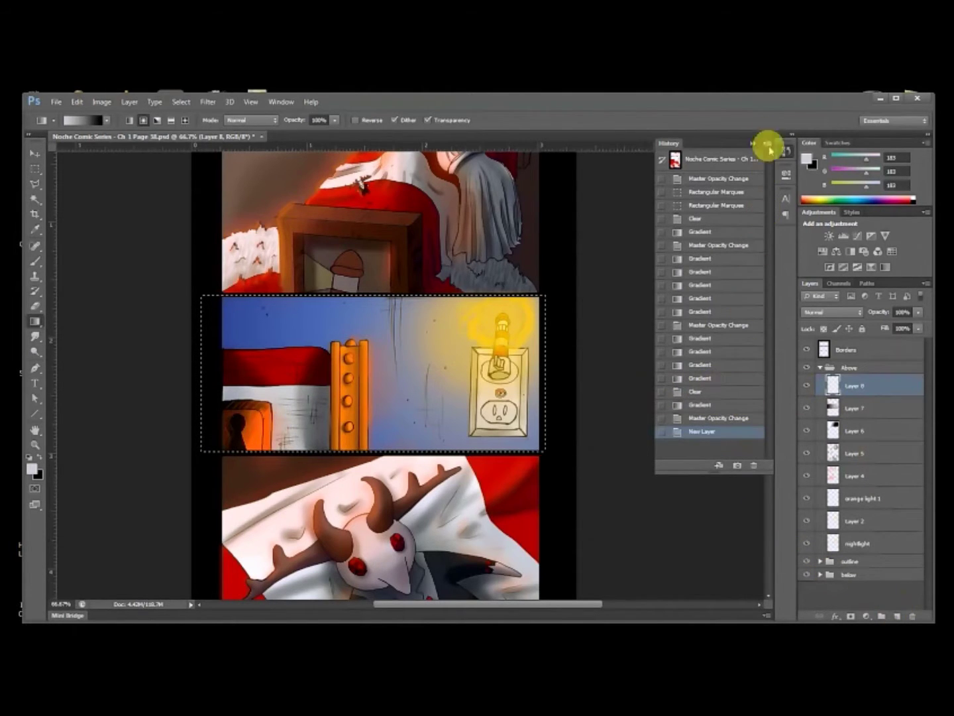
click(805, 159)
click(881, 262)
key(g)
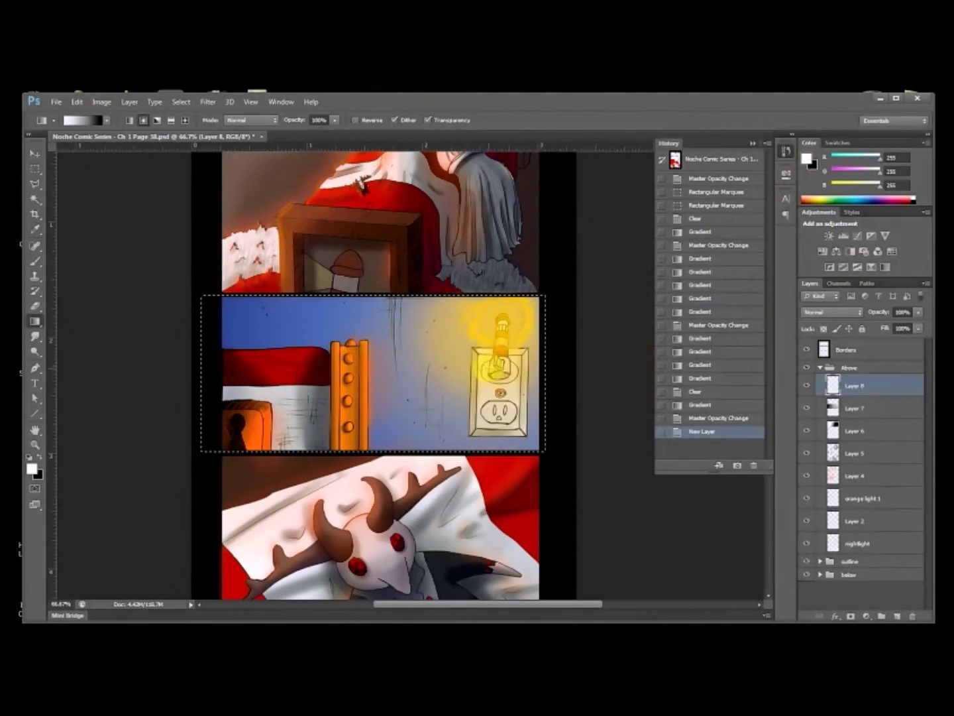
drag(360, 417, 367, 423)
Step: Set Layer 8 to Overlay, undoing a trial of Multiply, and lower its opacity to 29%
click(859, 313)
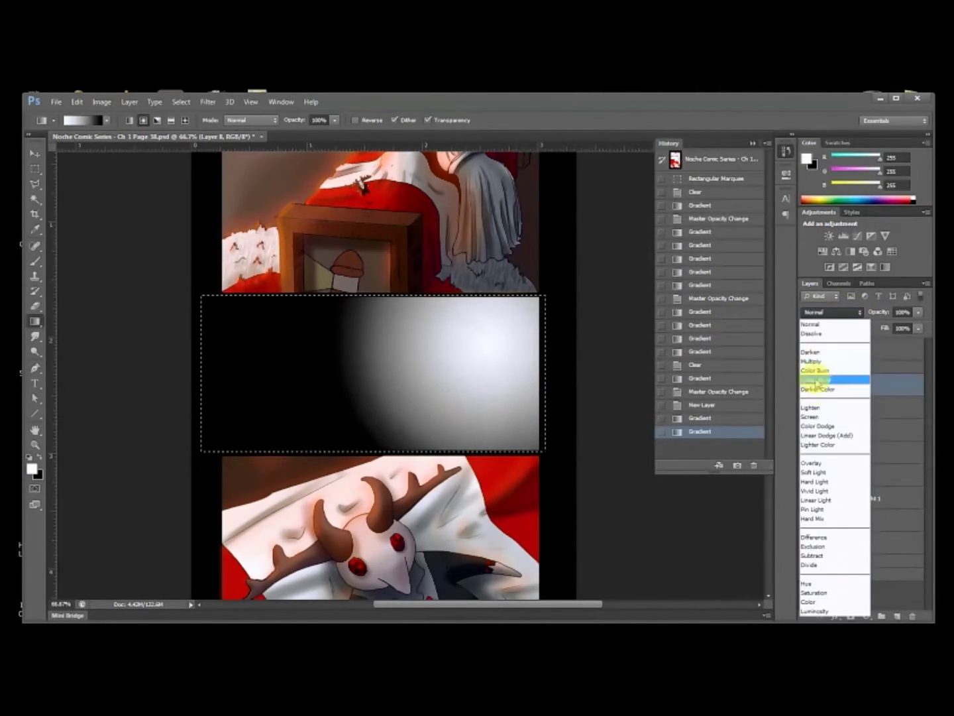
click(812, 464)
click(818, 313)
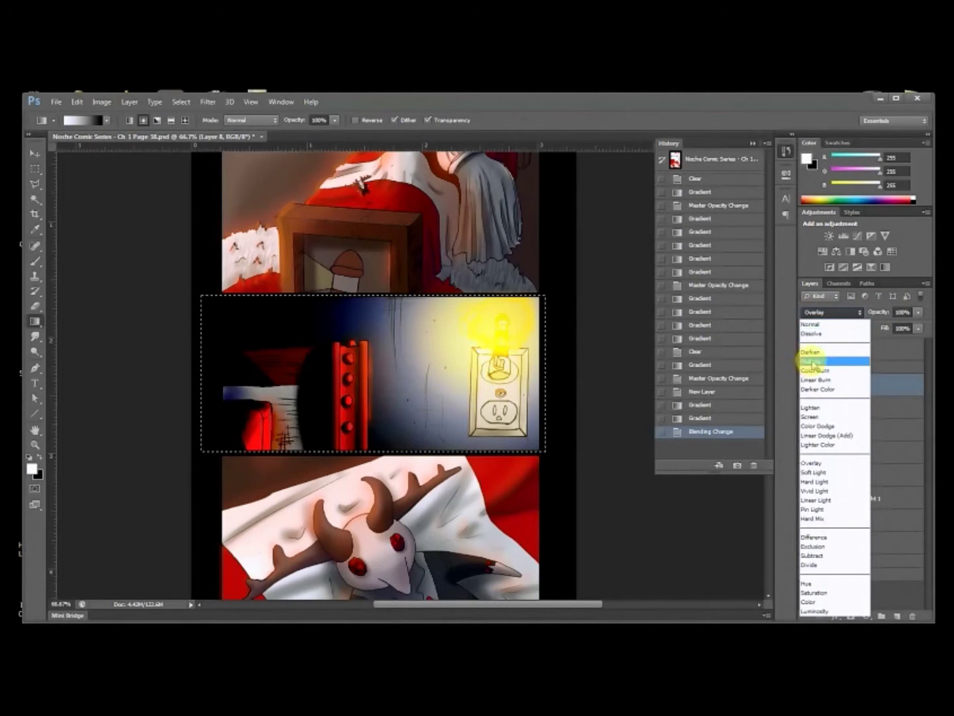
click(815, 362)
click(838, 311)
click(719, 416)
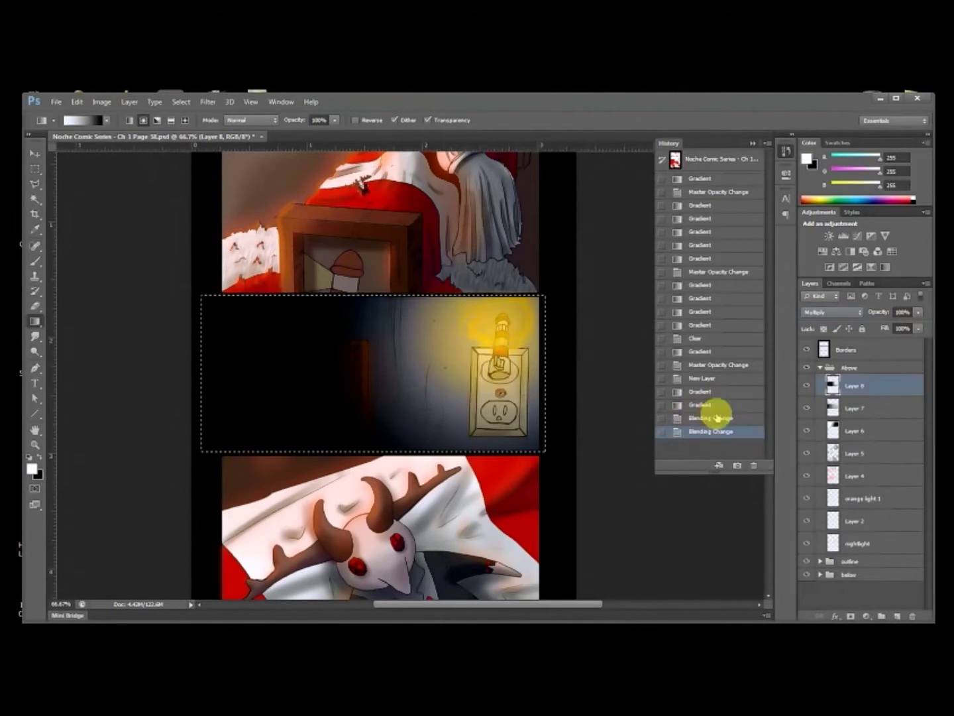
drag(919, 312, 874, 327)
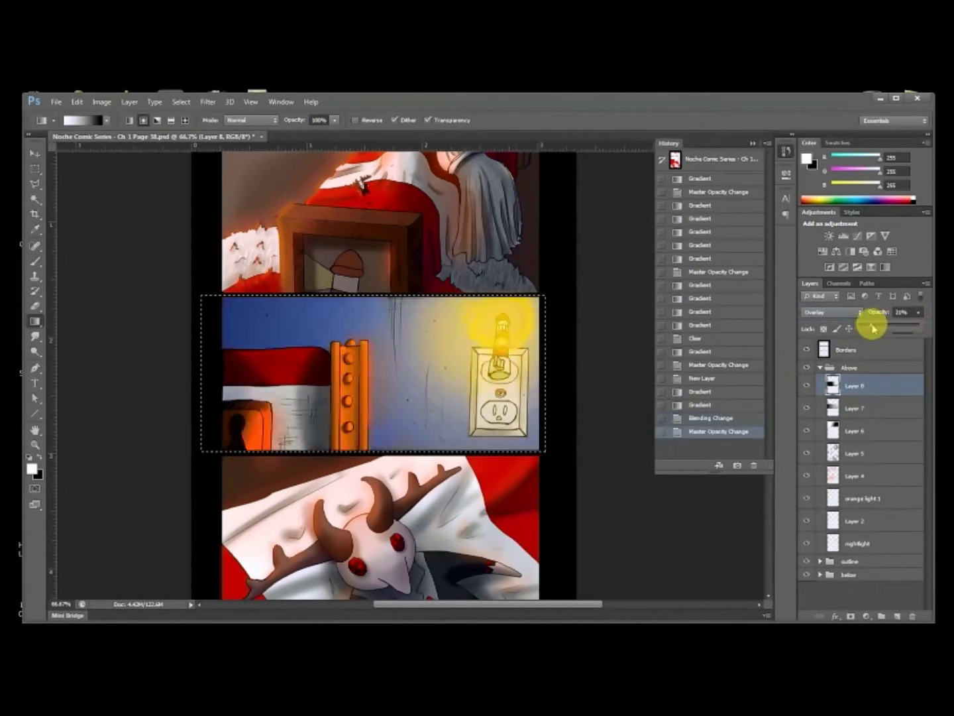
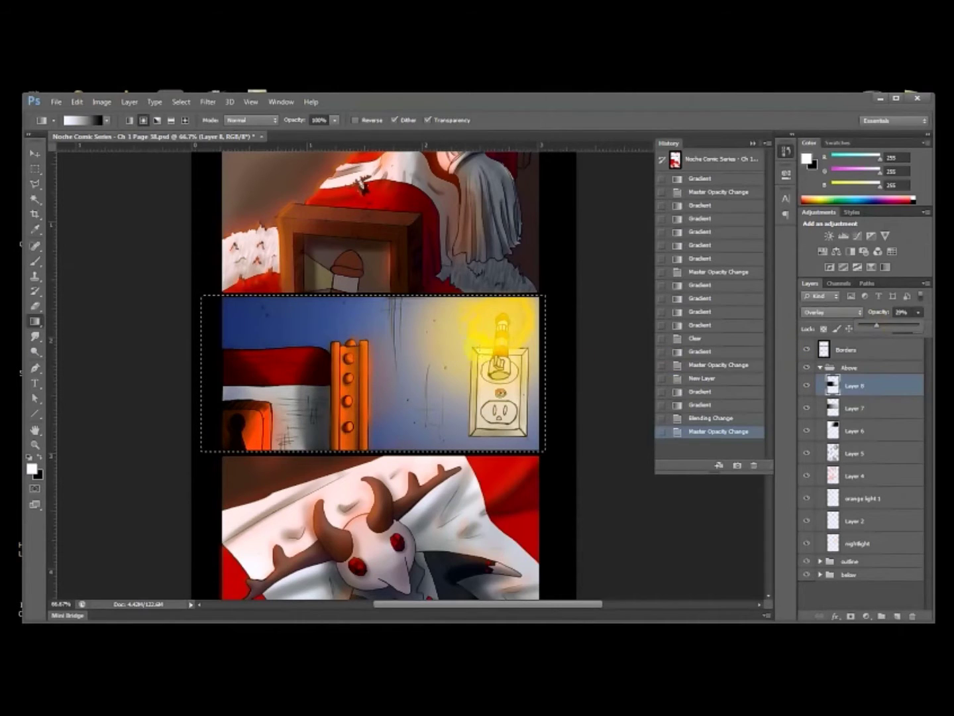
Step: Redraw the radial gradient on Layer 8 from the night light toward the bed and clear the selection
drag(426, 378, 403, 391)
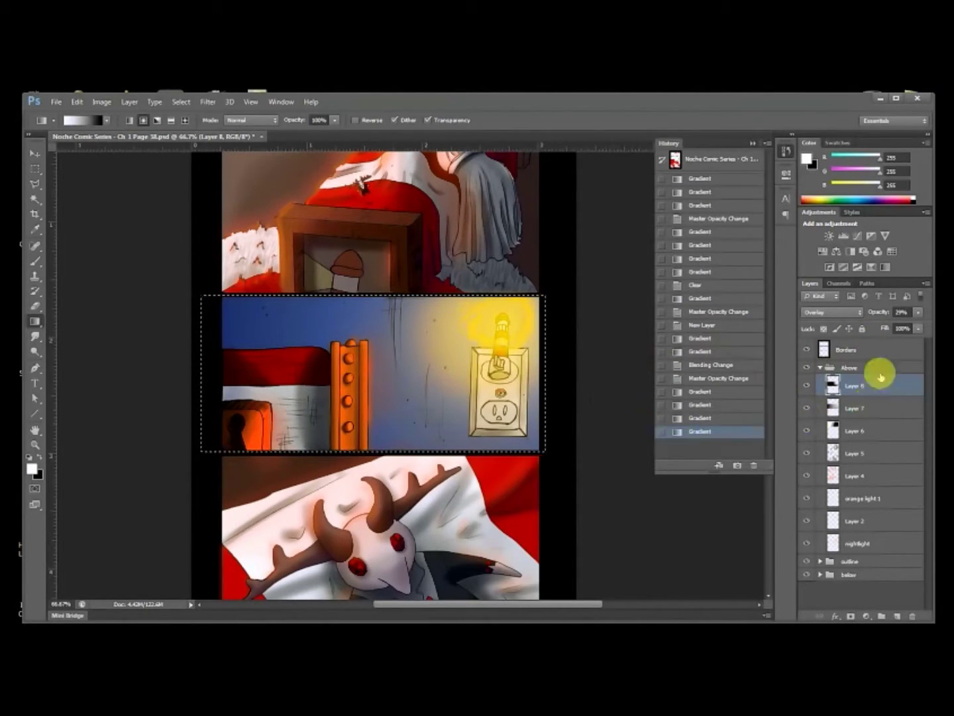
click(815, 405)
click(808, 402)
key(m)
key(ctrl+d)
Step: Set the opacity of Layer 7 to 45% and of Layer 8 to 28%
drag(563, 348, 572, 411)
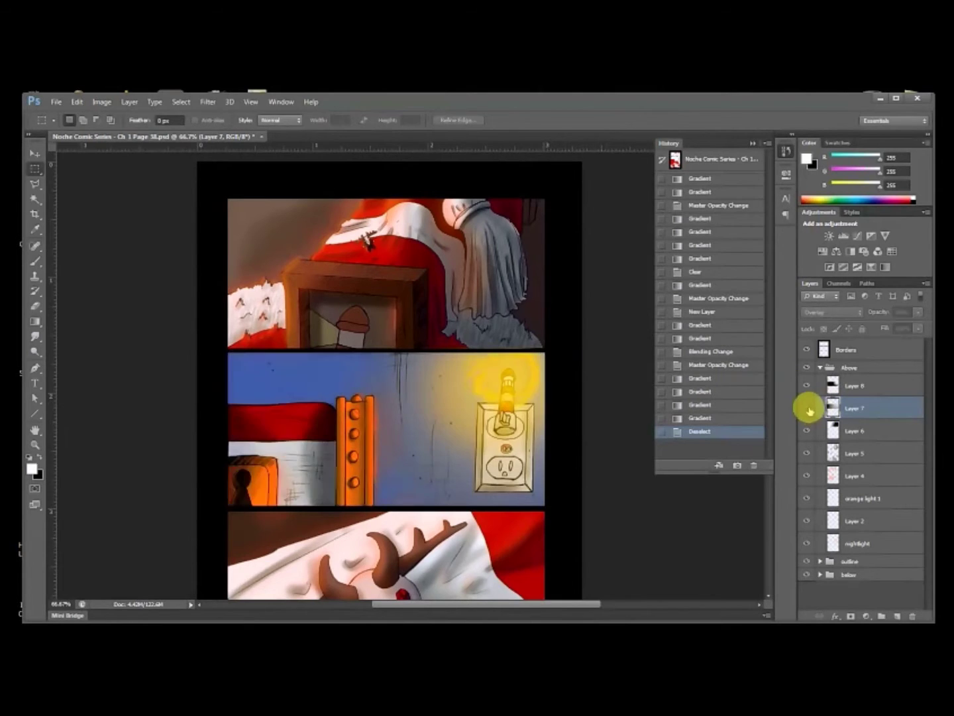
drag(901, 328, 896, 328)
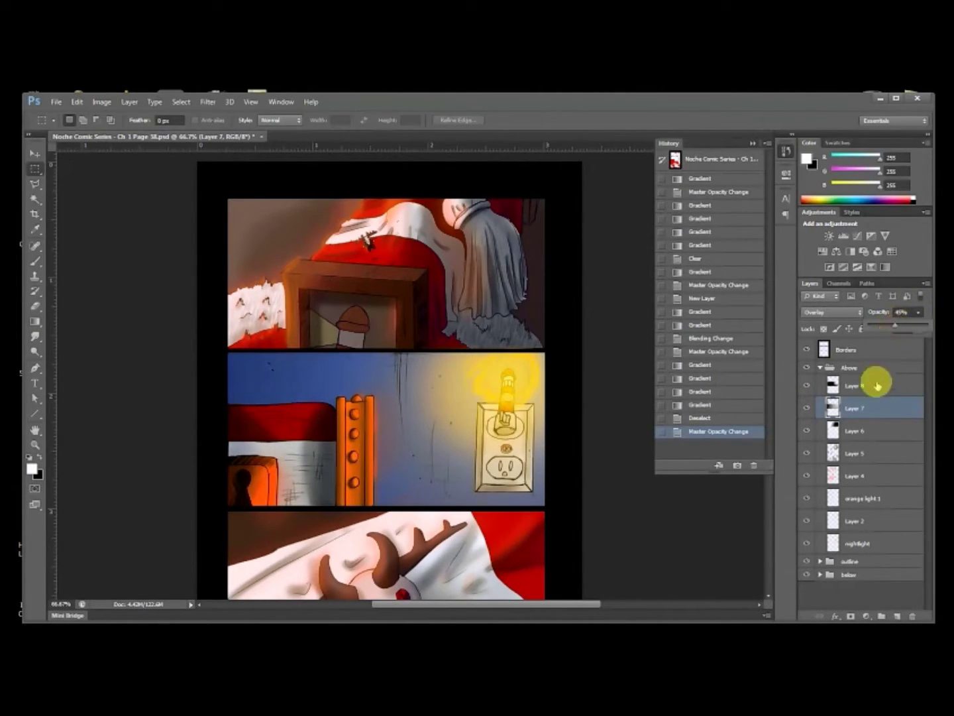
click(865, 385)
click(917, 313)
mouse_move(886, 325)
mouse_down()
mouse_move(878, 325)
mouse_move(885, 328)
mouse_up()
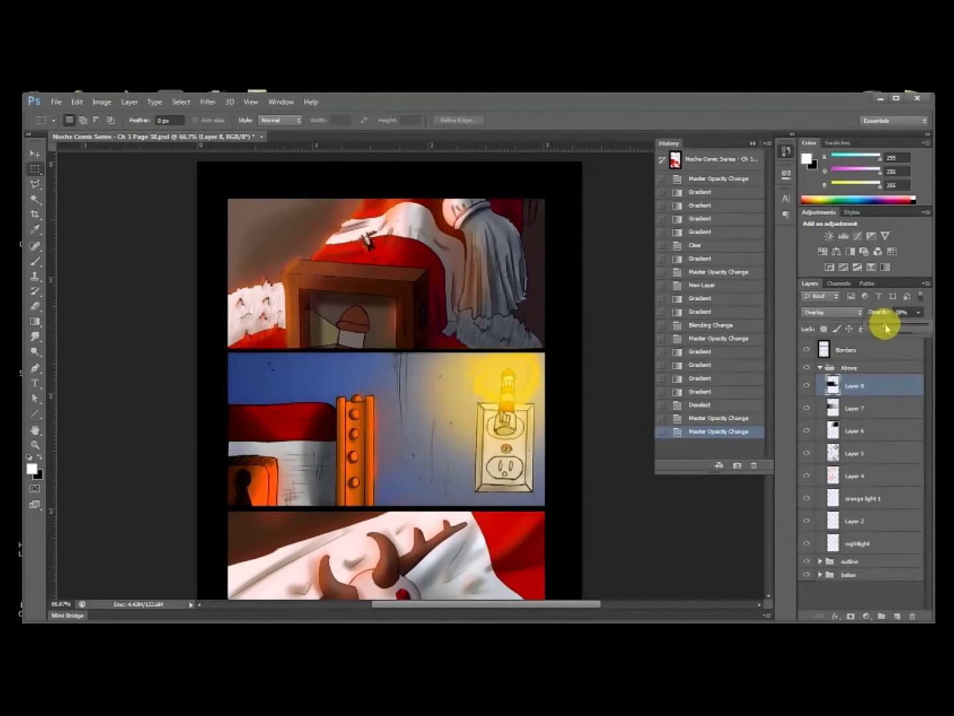
Step: Compare the full page with Layer 4 and the nightlight layer switched off and on, and lower the nightlight layer's opacity
mouse_move(549, 439)
mouse_down()
mouse_move(552, 391)
mouse_move(536, 442)
mouse_move(539, 487)
mouse_move(544, 430)
mouse_up()
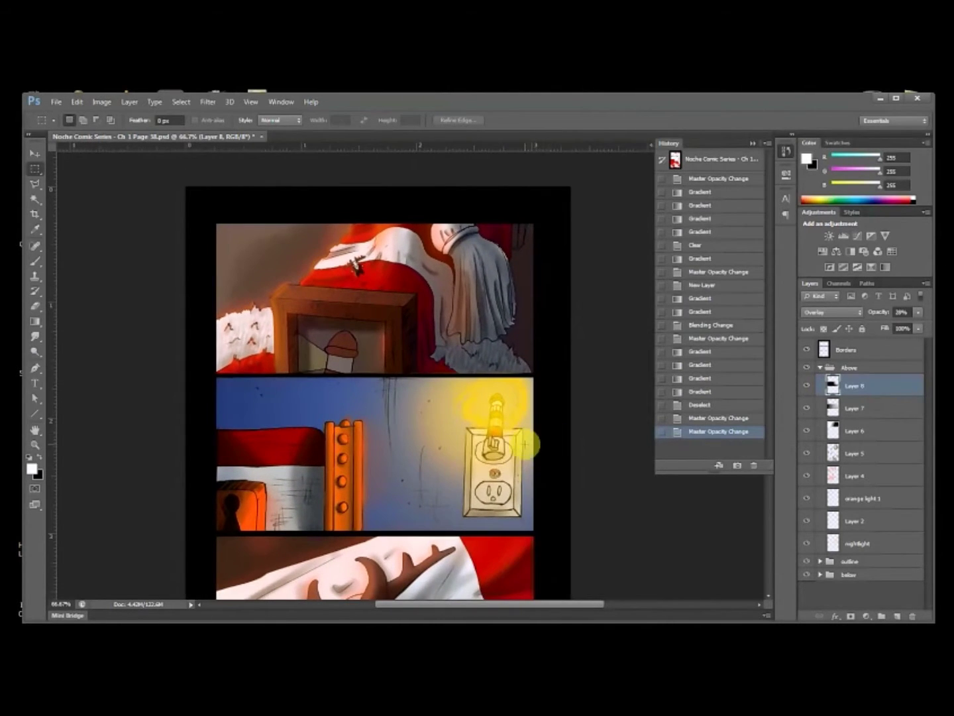
key(ctrl+minus)
key(ctrl+0)
click(807, 475)
click(807, 476)
click(807, 542)
click(807, 543)
click(859, 539)
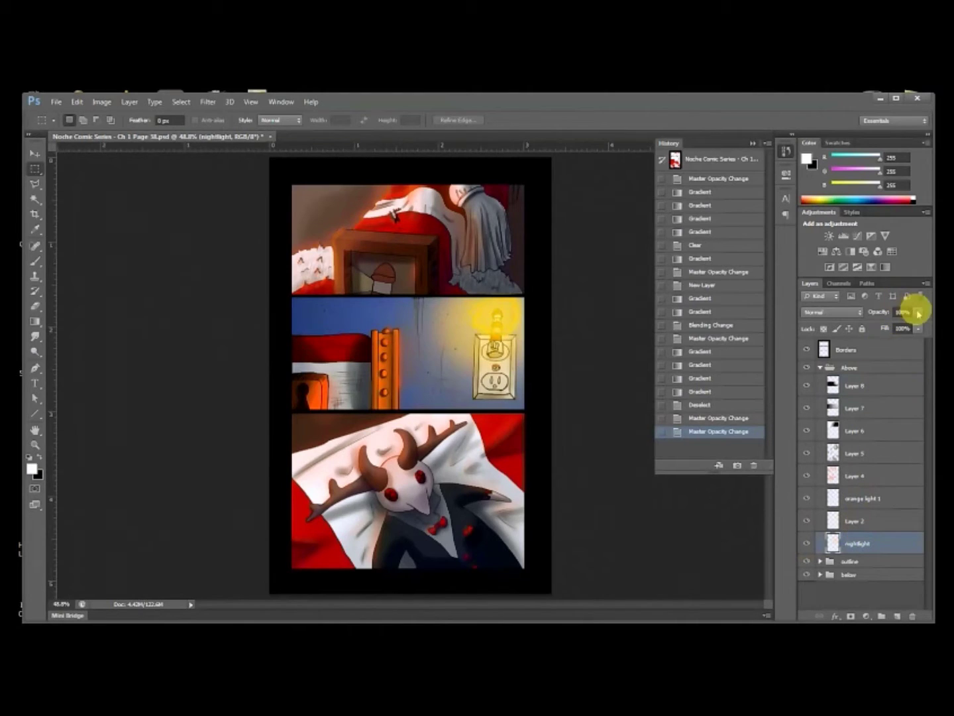
drag(913, 326, 908, 328)
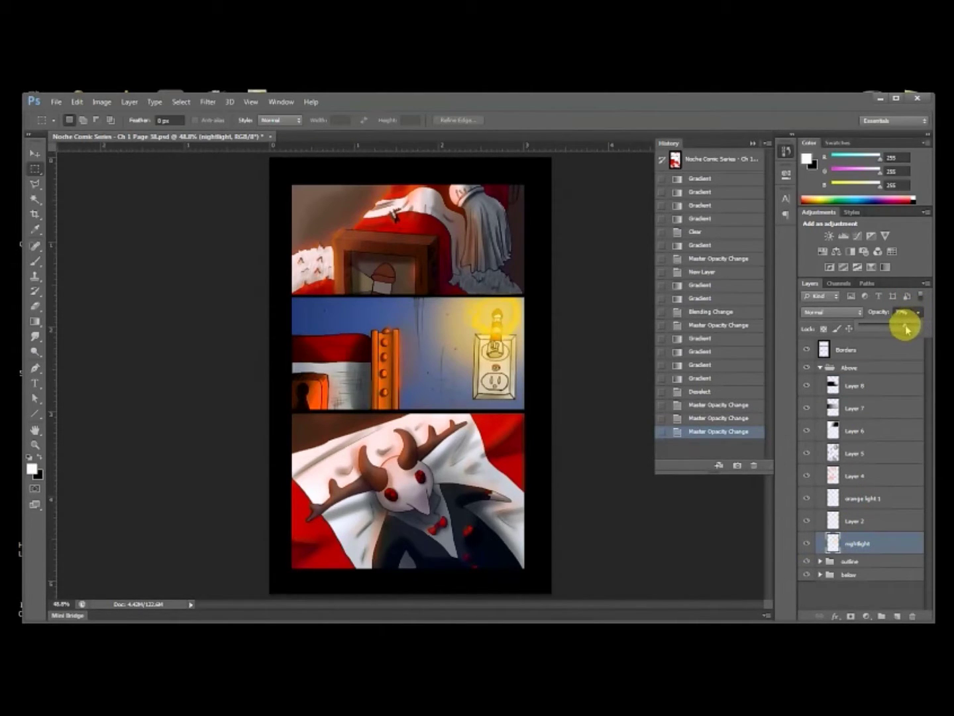
click(870, 523)
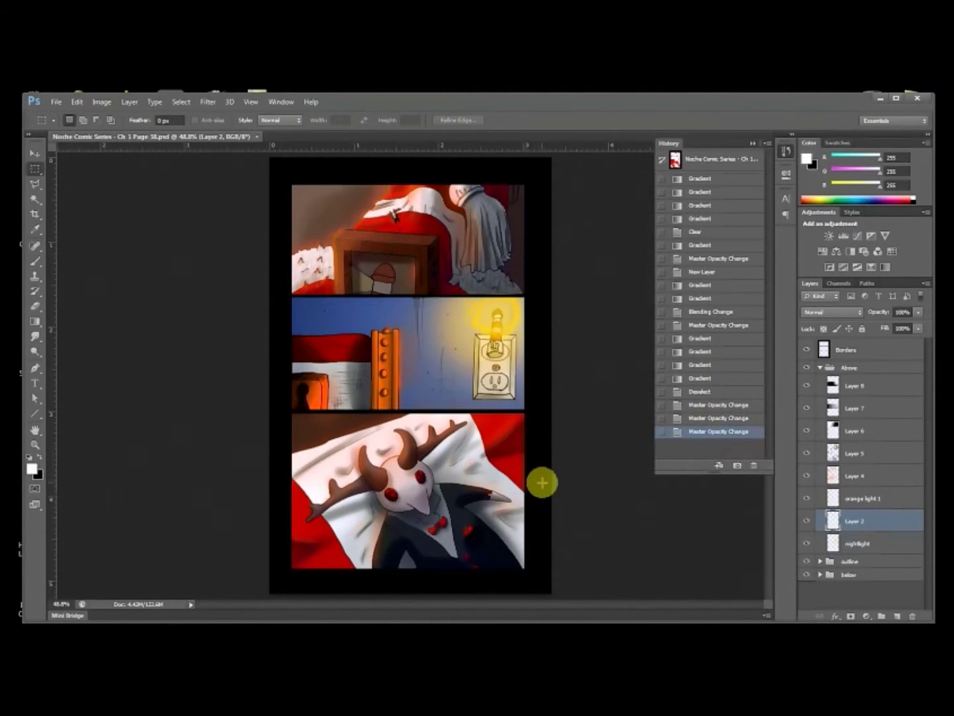
Step: Add a new layer above Layer 8 and draw a rectangular selection around the bottom panel
key(ctrl+plus)
key(ctrl+plus)
drag(537, 498, 525, 373)
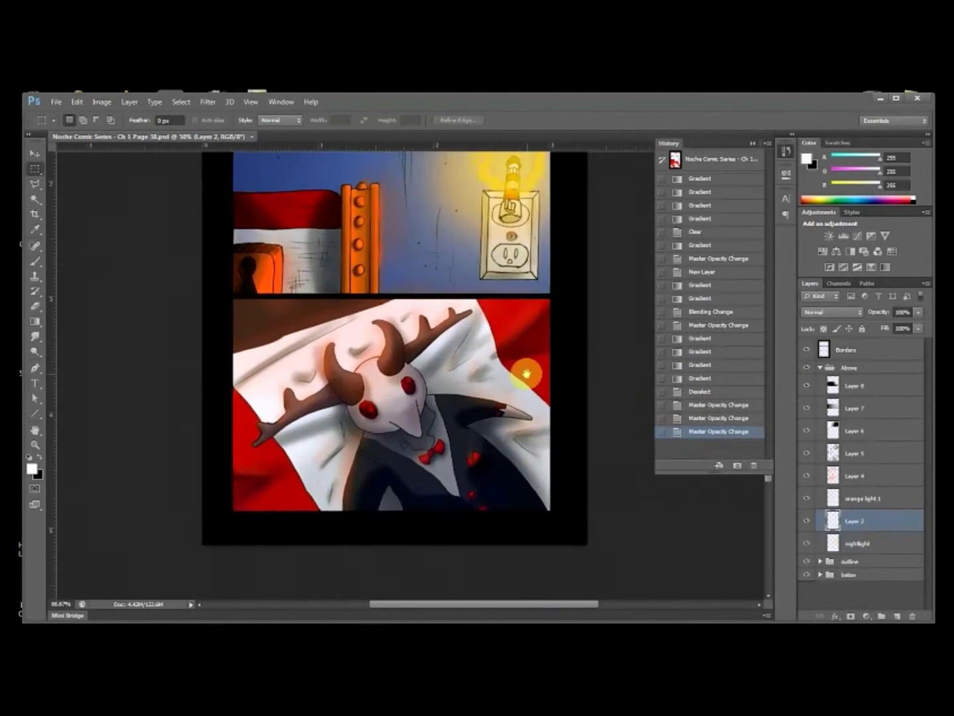
click(862, 388)
click(897, 617)
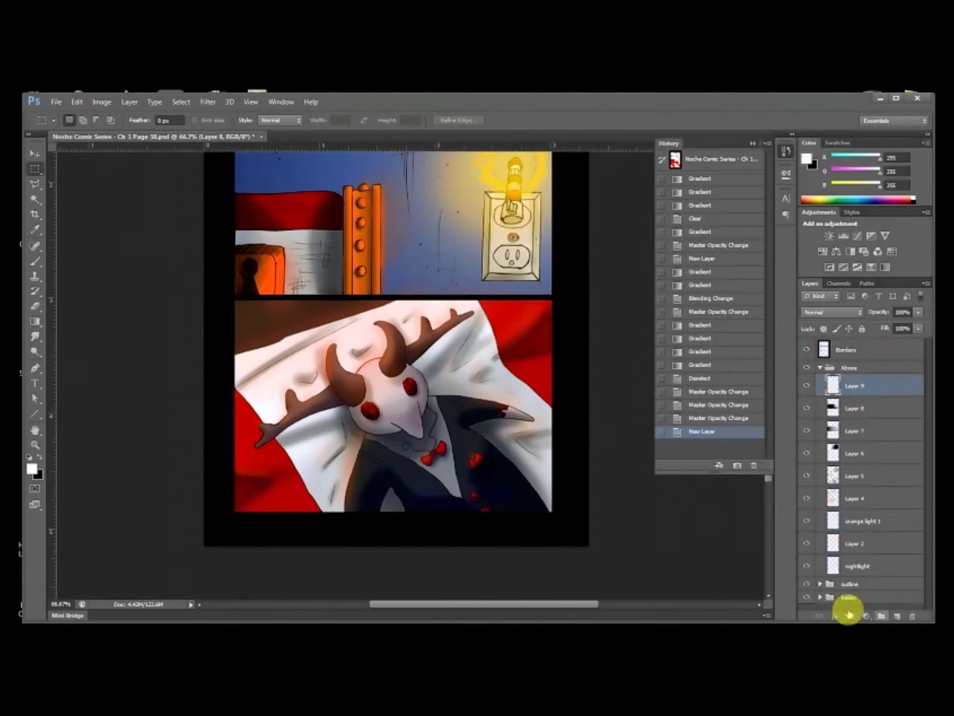
drag(573, 524, 220, 297)
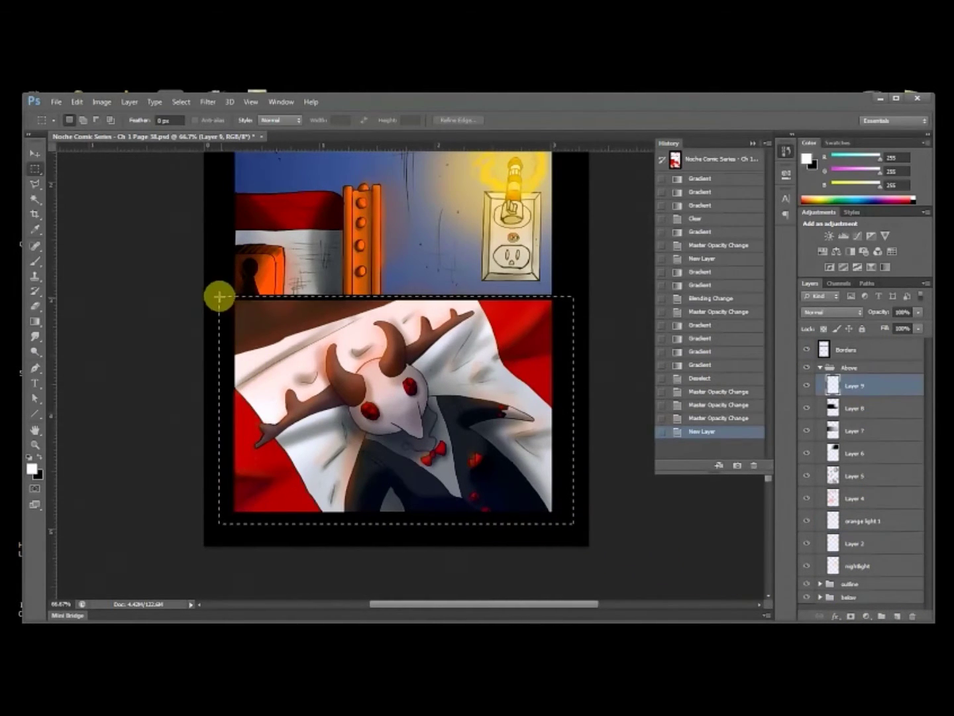
Step: Fill the selected bottom panel with a linear white-to-black gradient running diagonally, redrawing it so black covers the lower right half
key(g)
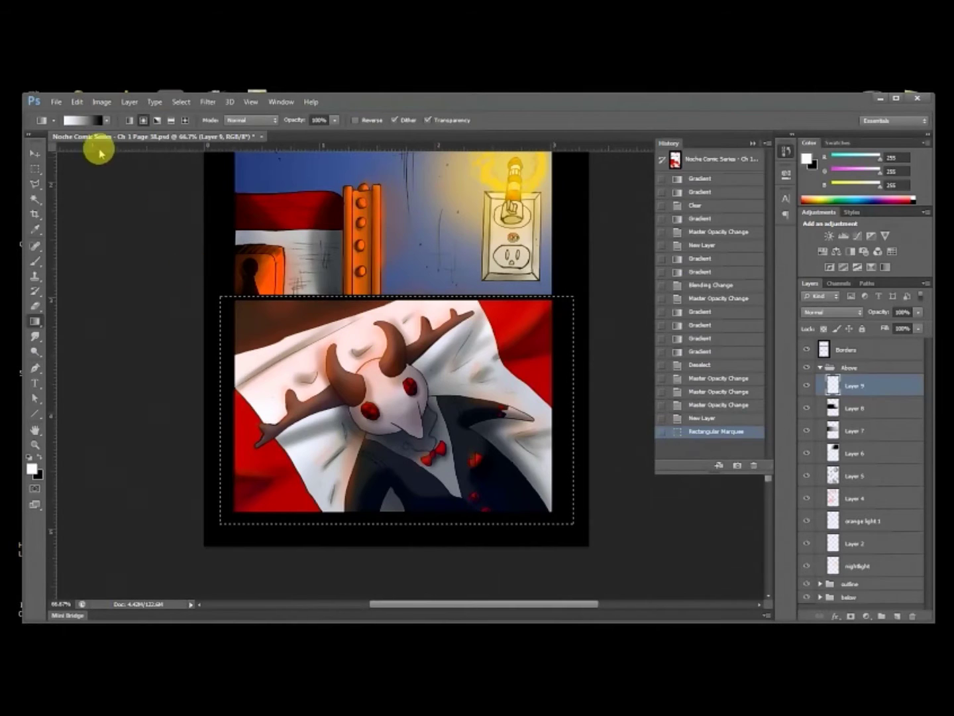
click(129, 120)
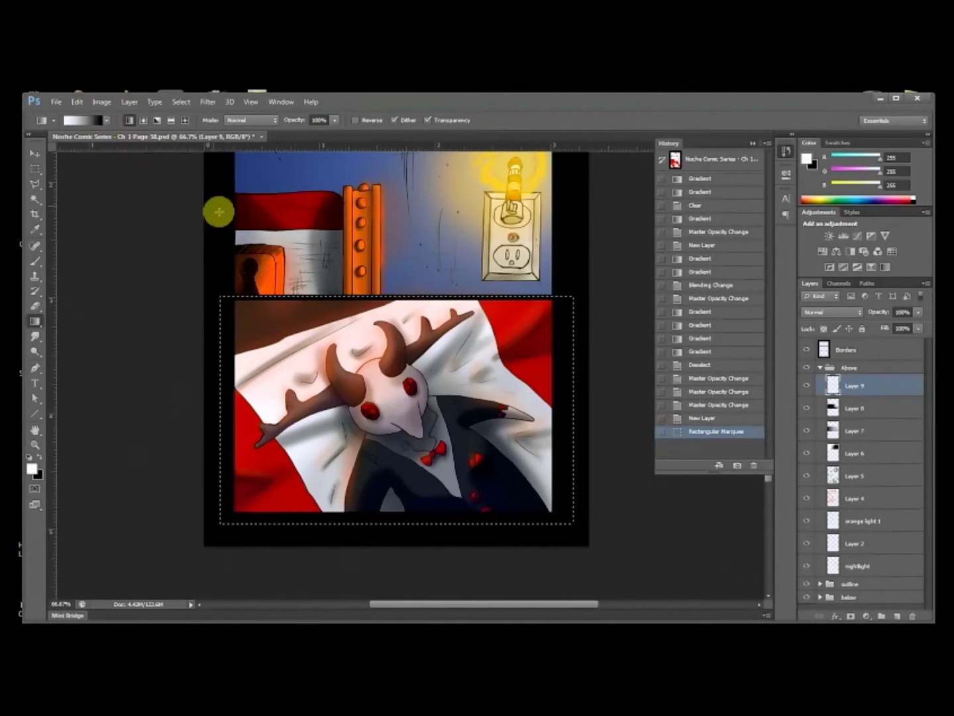
drag(452, 521, 452, 522)
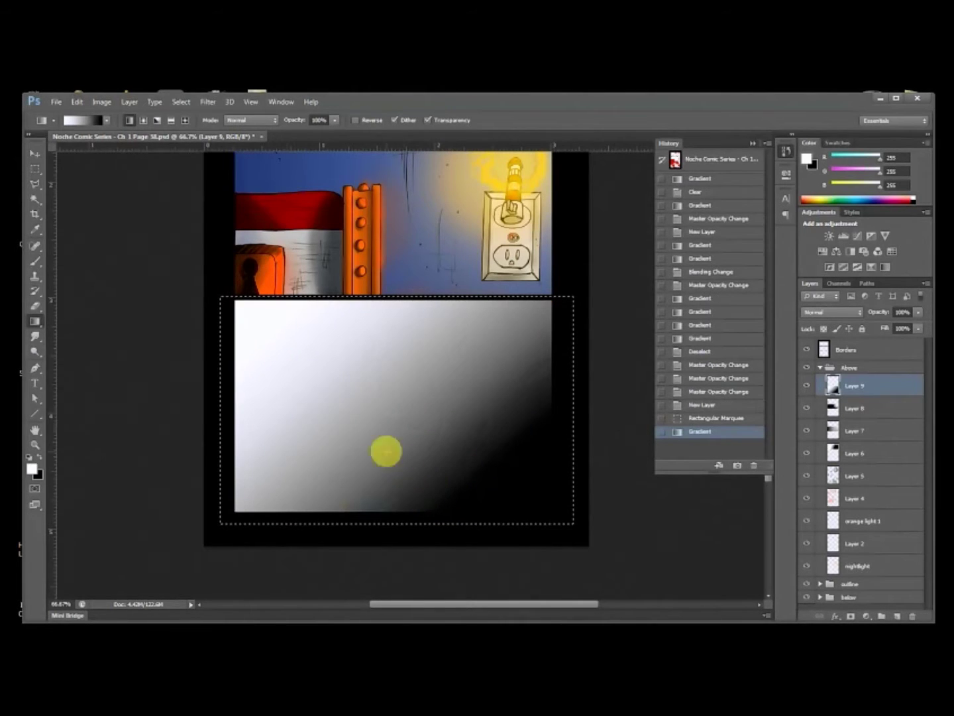
drag(334, 469, 337, 450)
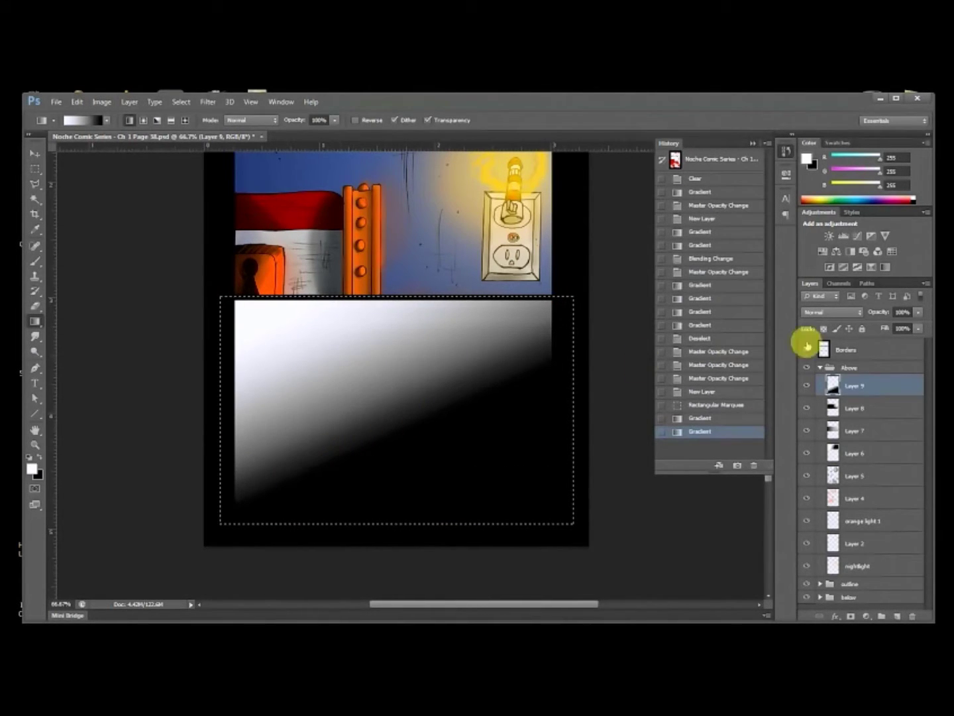
Step: Set Layer 9 to Overlay at 22% opacity and clear the selection
click(832, 312)
click(814, 457)
click(919, 312)
drag(918, 326, 885, 327)
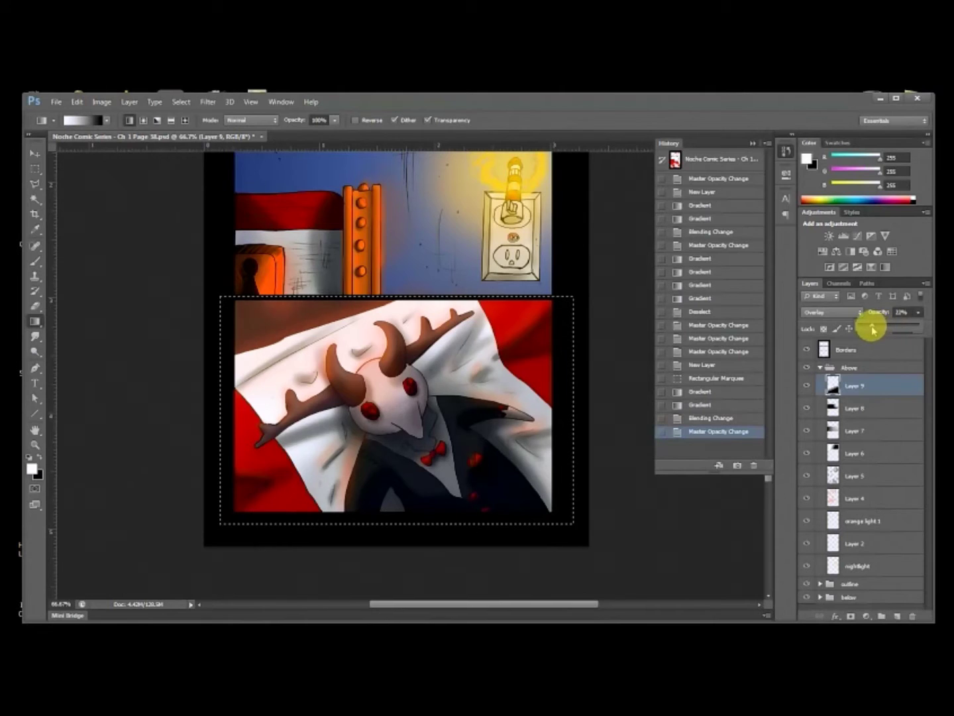
drag(874, 329, 838, 328)
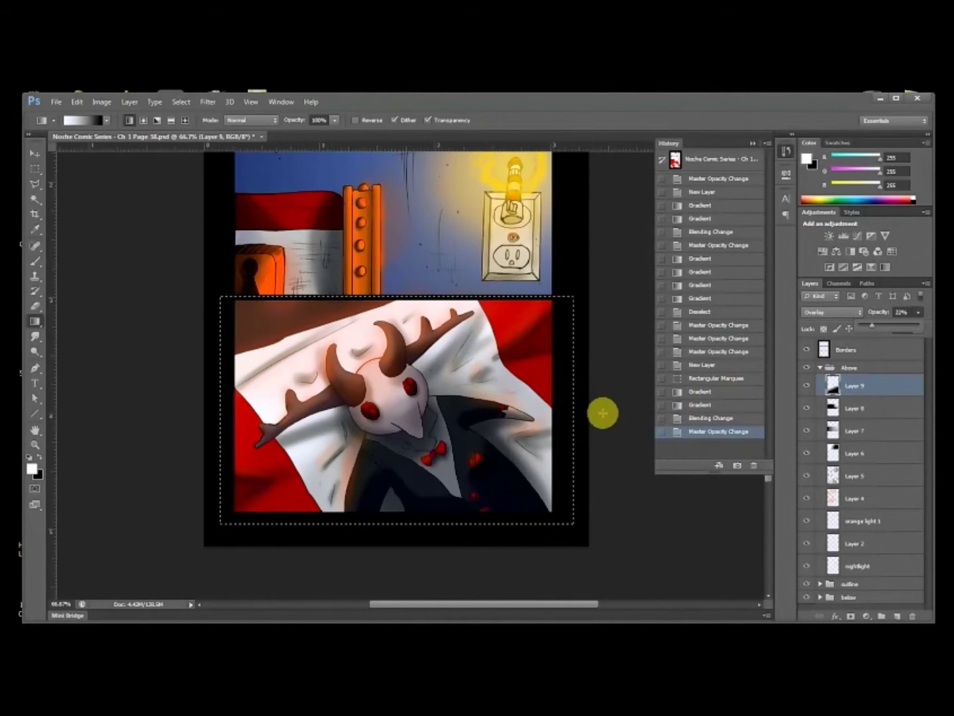
key(m)
key(ctrl+d)
Step: Erase Layer 8's gradient over the orange bedpost and keyhole block in the middle panel with the Eraser at 60% opacity
drag(603, 409, 587, 466)
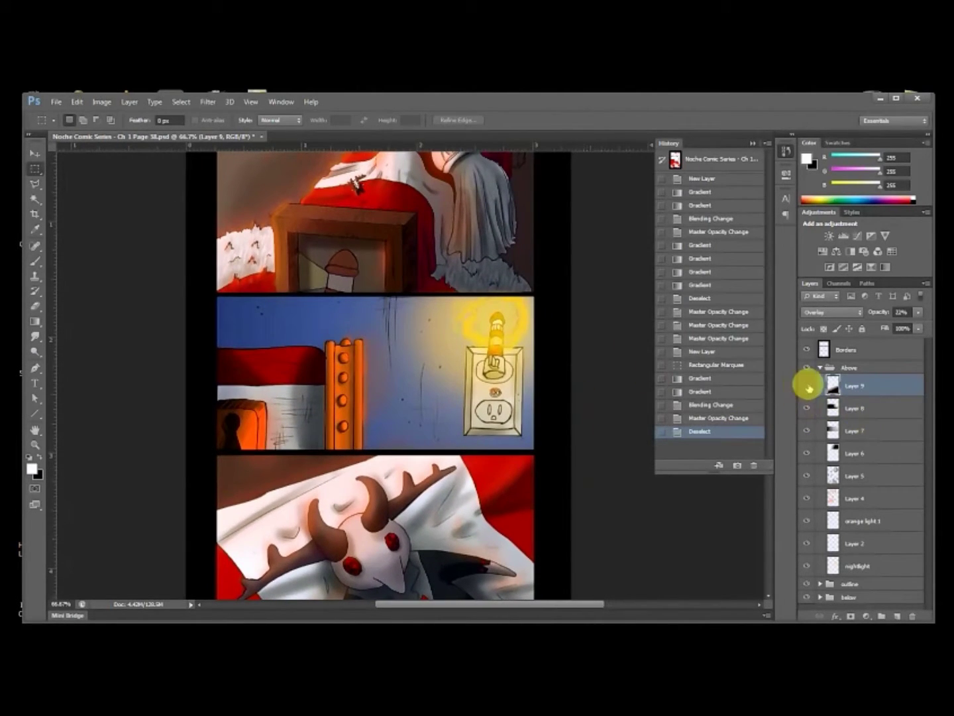
click(808, 409)
click(808, 409)
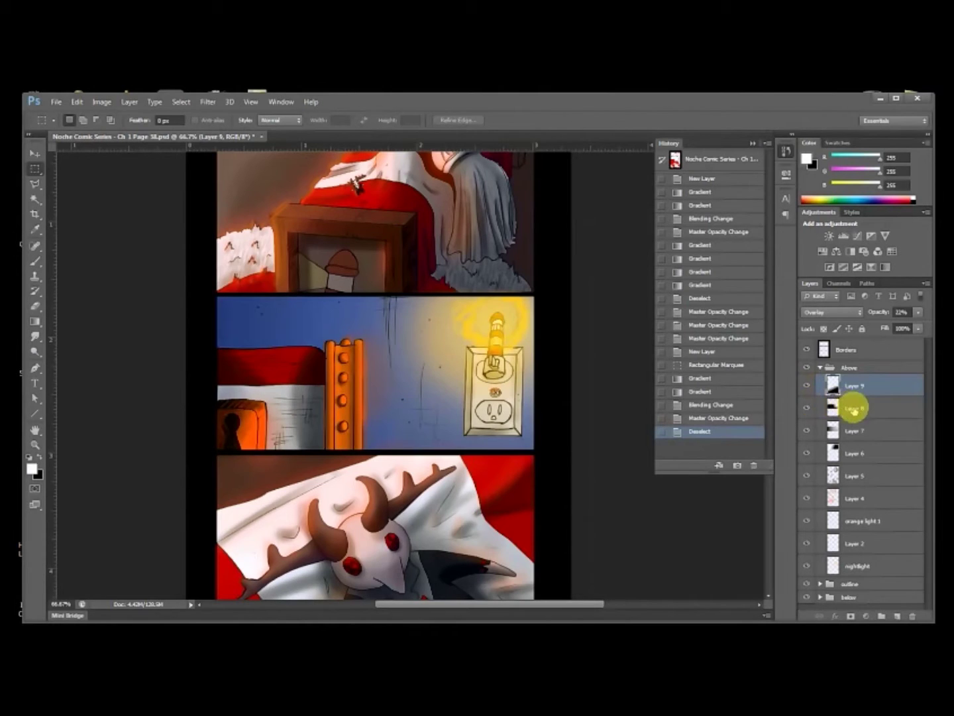
click(853, 408)
key(e)
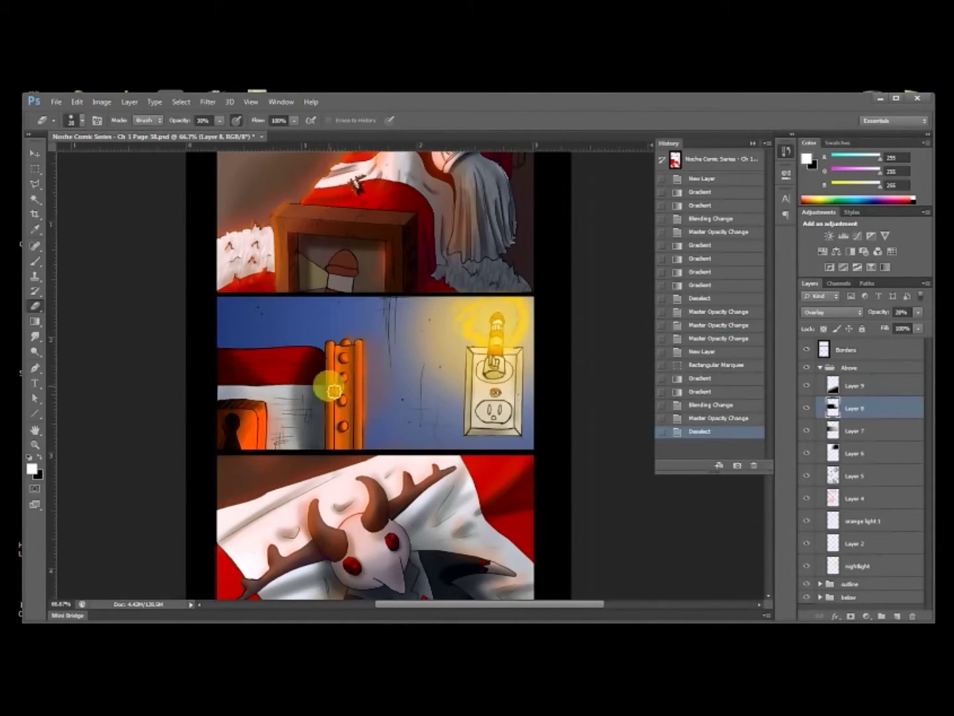
key(6)
mouse_move(353, 375)
mouse_down()
mouse_move(350, 413)
mouse_move(335, 387)
mouse_move(336, 428)
mouse_move(349, 434)
mouse_move(343, 371)
mouse_move(328, 397)
mouse_move(337, 424)
mouse_move(332, 453)
mouse_up()
mouse_move(340, 355)
mouse_down()
mouse_move(345, 449)
mouse_move(319, 417)
mouse_move(254, 412)
mouse_move(227, 445)
mouse_move(235, 444)
mouse_move(253, 404)
mouse_move(257, 449)
mouse_move(219, 409)
mouse_move(245, 443)
mouse_move(225, 447)
mouse_move(218, 427)
mouse_move(247, 474)
mouse_up()
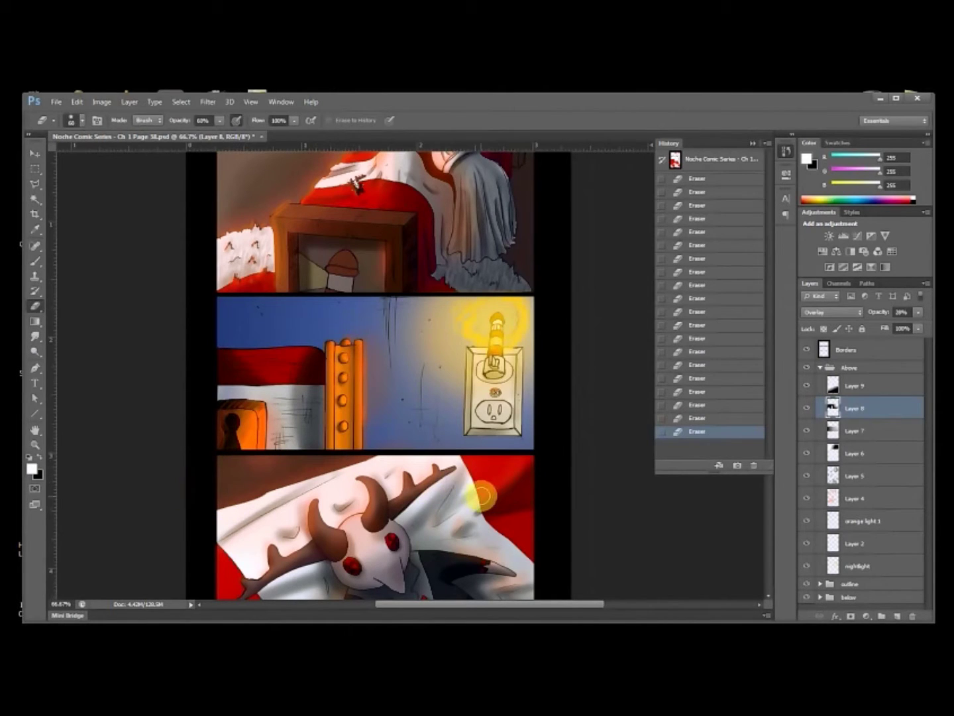
Step: Try clearing Layer 8 inside a selection of the bottom panel, and step back to the last eraser stroke
key(m)
mouse_move(547, 453)
mouse_down()
mouse_move(179, 629)
mouse_move(177, 583)
mouse_up()
key(Delete)
scroll(460, 275, up, 2)
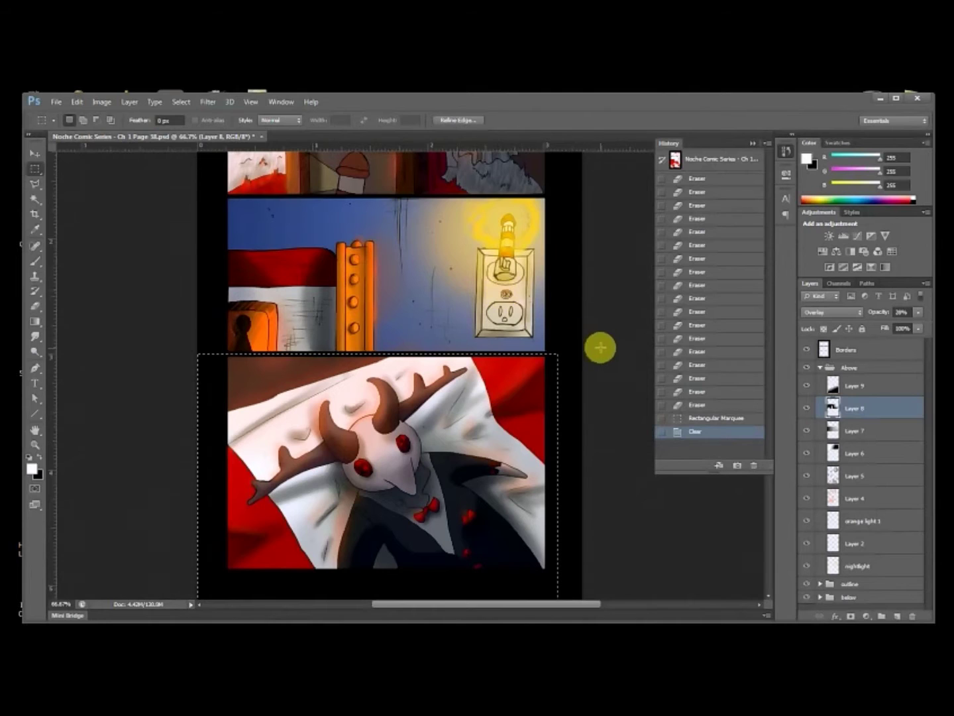
click(701, 405)
mouse_move(701, 405)
mouse_down()
mouse_move(702, 248)
mouse_move(709, 415)
mouse_move(714, 405)
mouse_up()
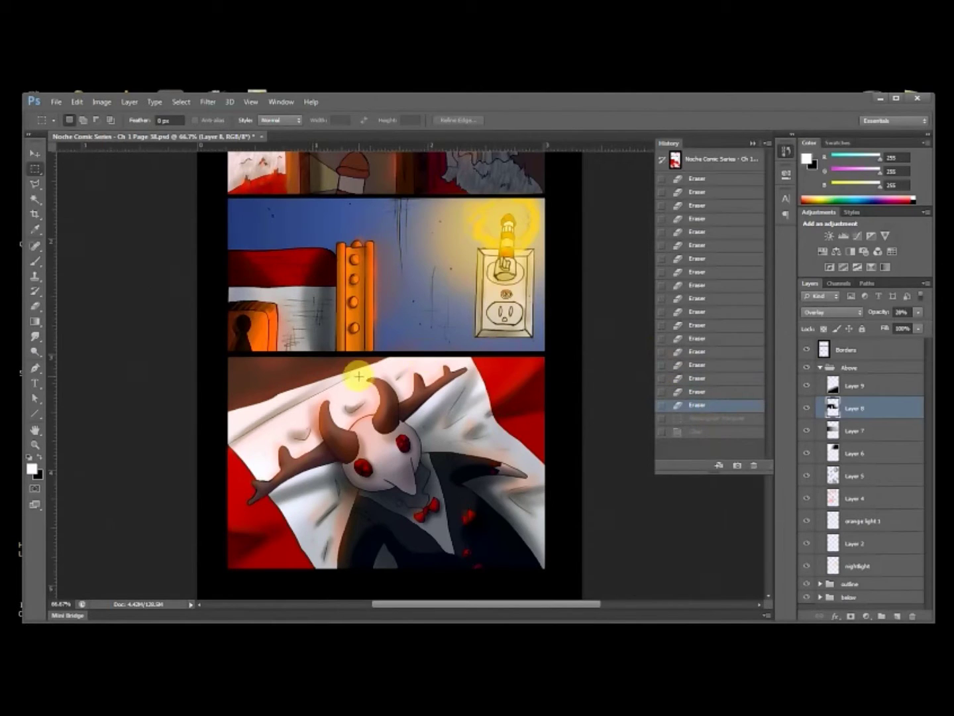
Step: Erase Layer 7's gradient over the orange bed parts in the middle panel
click(808, 431)
click(820, 431)
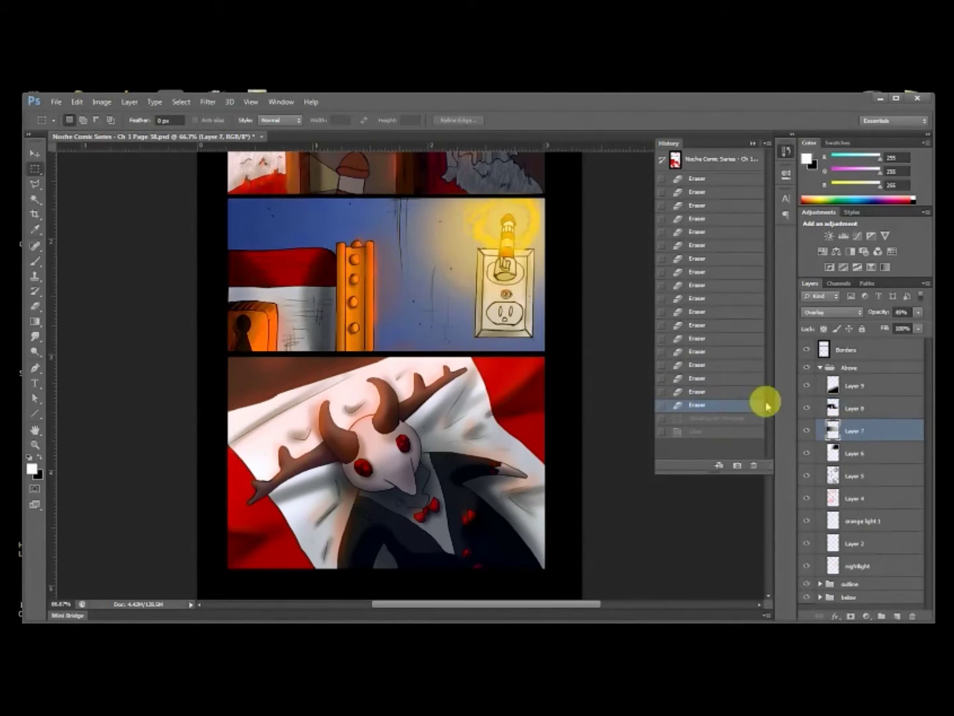
key(e)
click(266, 331)
click(265, 328)
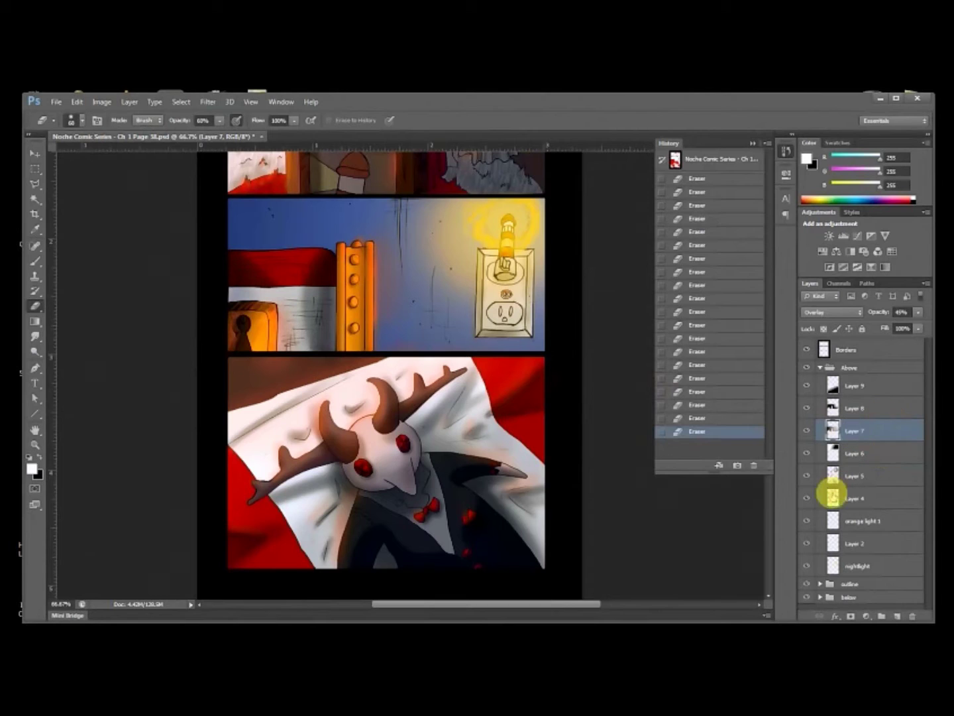
Step: Select Layer 4 and set the Eraser's opacity to 100%
click(807, 499)
click(808, 499)
click(865, 497)
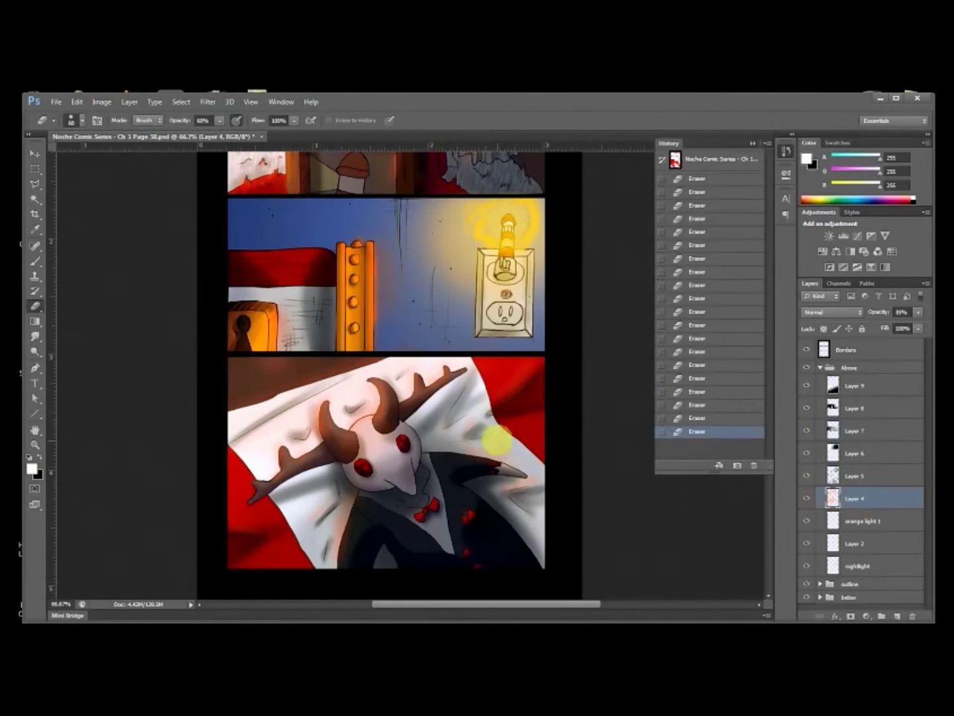
key(0)
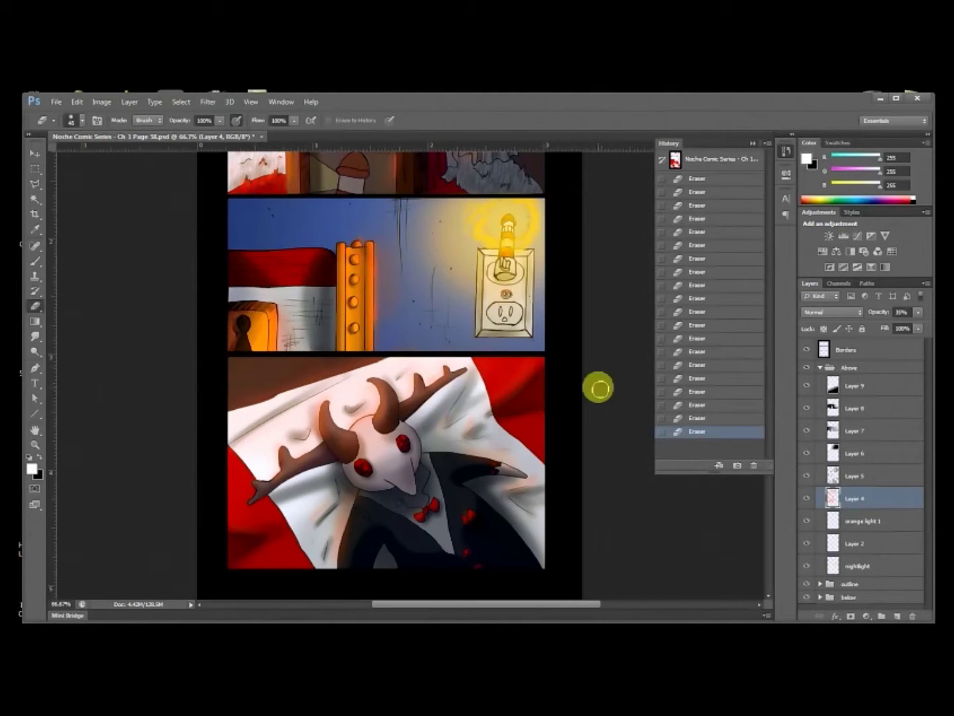
Step: Compare the artwork with Layer 4 hidden and shown, and view the full page
click(806, 502)
click(806, 502)
click(807, 503)
click(806, 503)
click(806, 504)
click(806, 505)
click(806, 507)
click(806, 507)
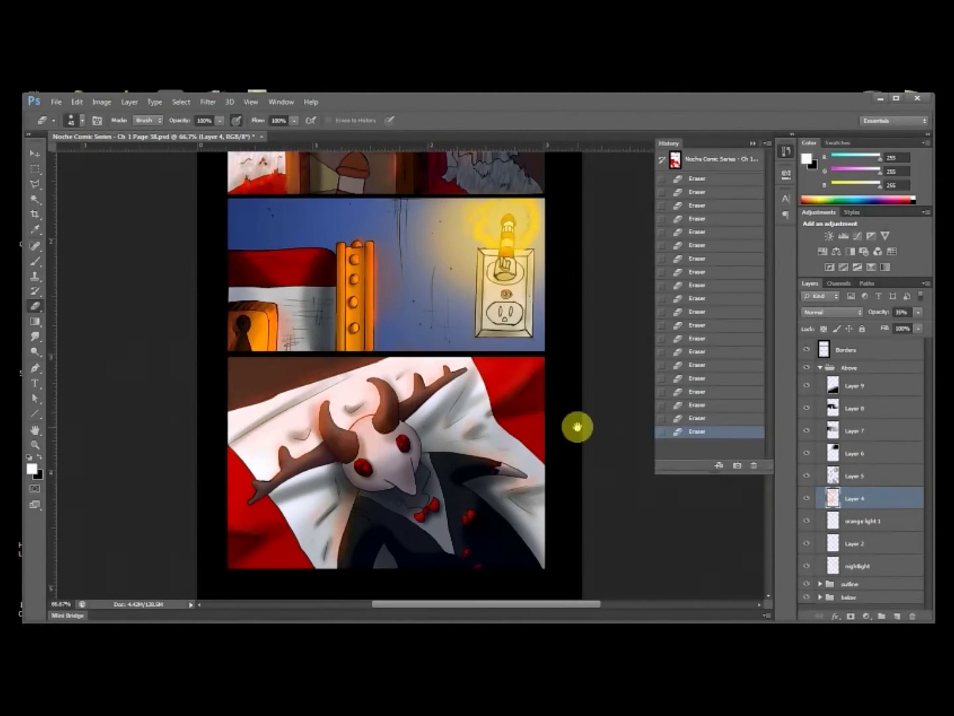
scroll(560, 445, up, 5)
key(ctrl+0)
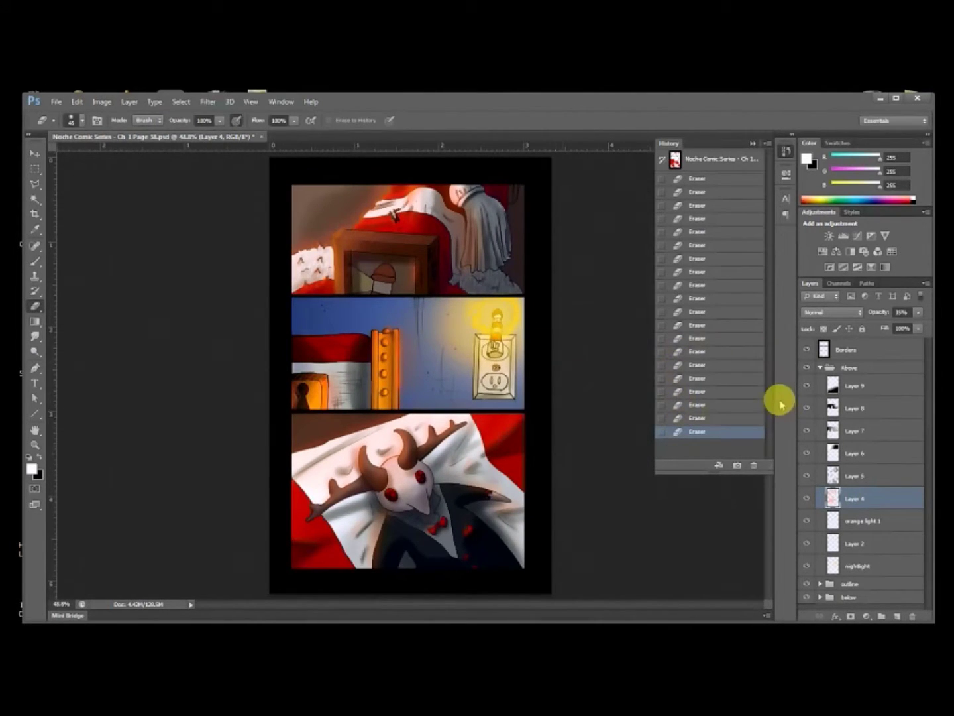
Step: Add a new layer above Layer 9 and fill it with white using the Paint Bucket with All Layers switched off
click(858, 387)
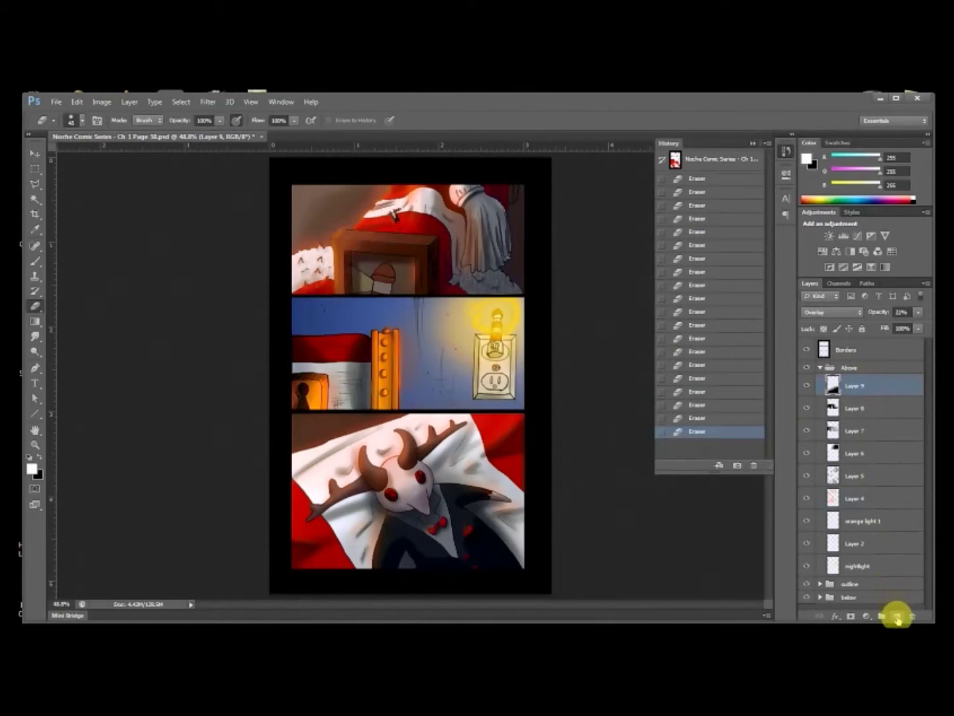
click(898, 617)
key(g)
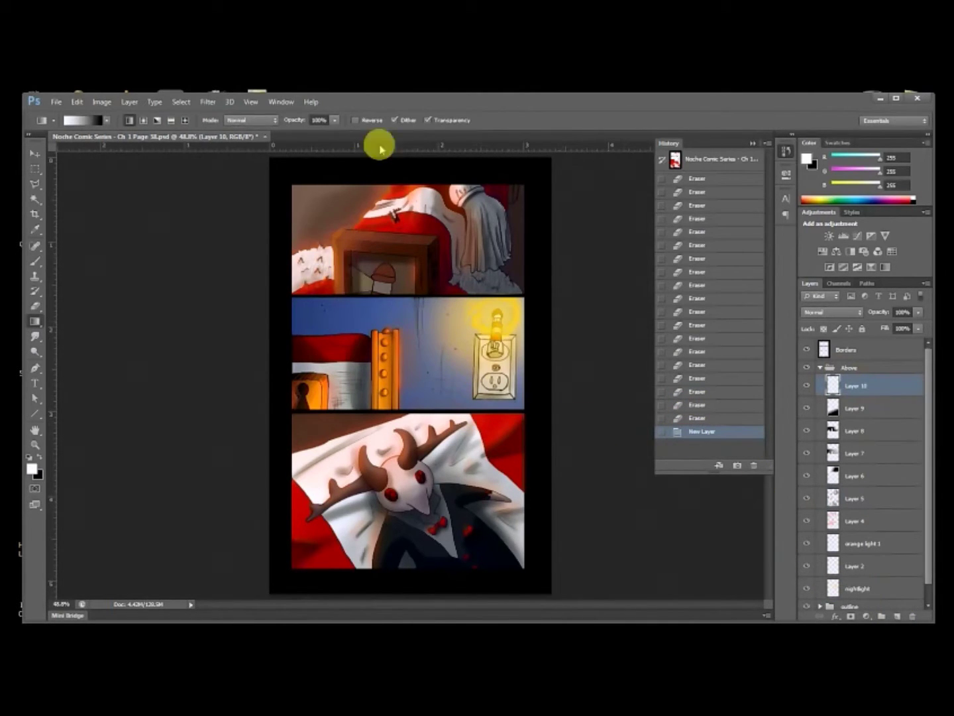
key(shift+g)
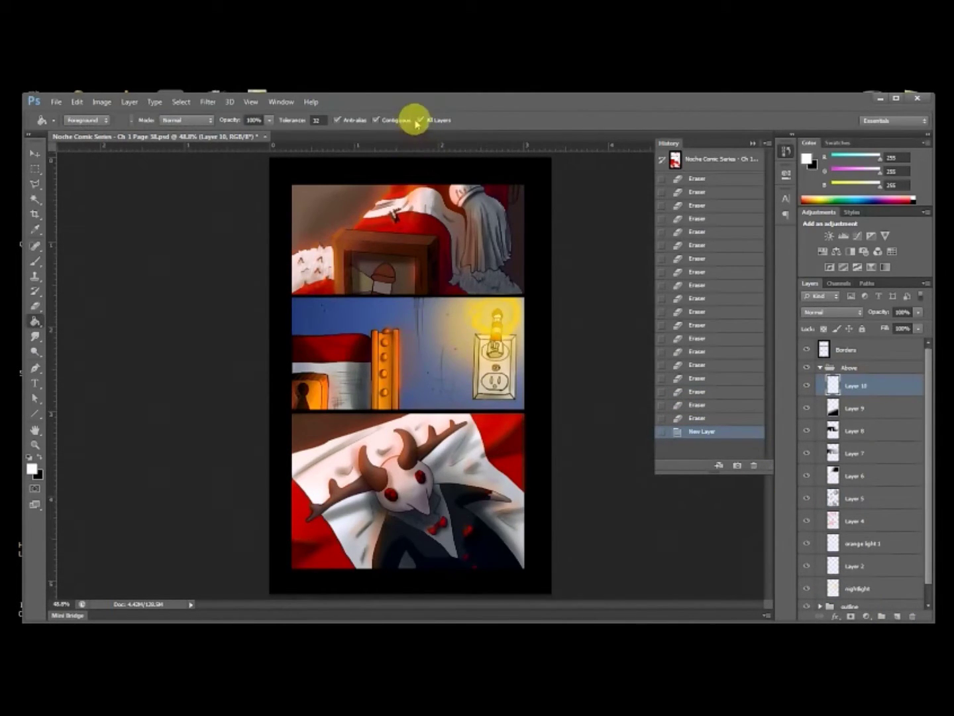
click(419, 120)
click(411, 212)
Step: Set the white Layer 10 to Overlay, compare the page with it hidden and shown, and set its opacity to 18%
click(842, 313)
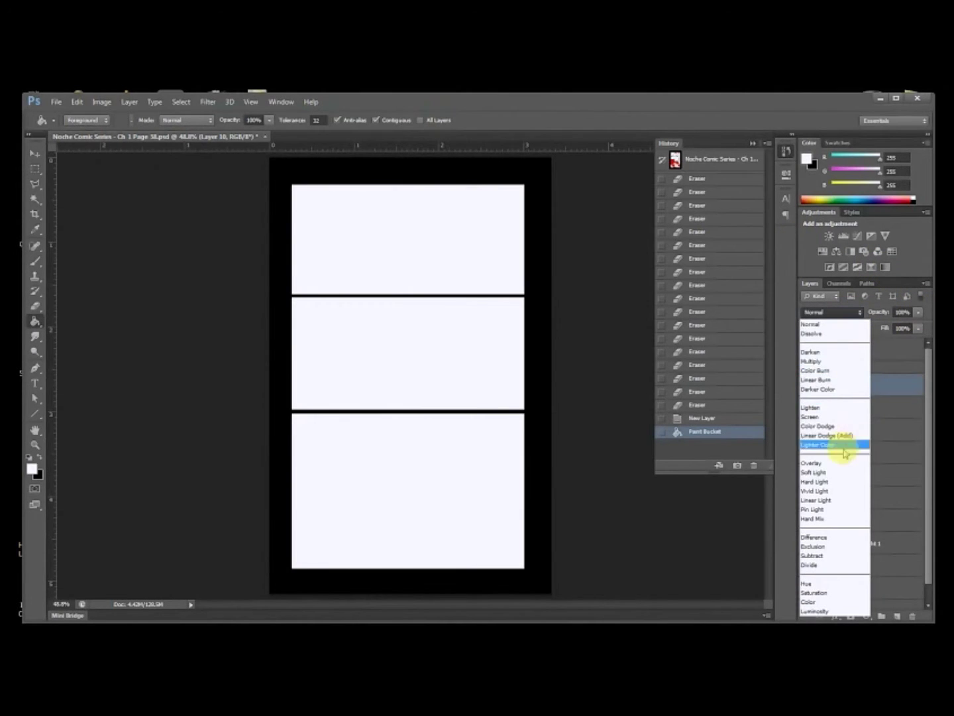
click(829, 462)
drag(863, 327, 866, 328)
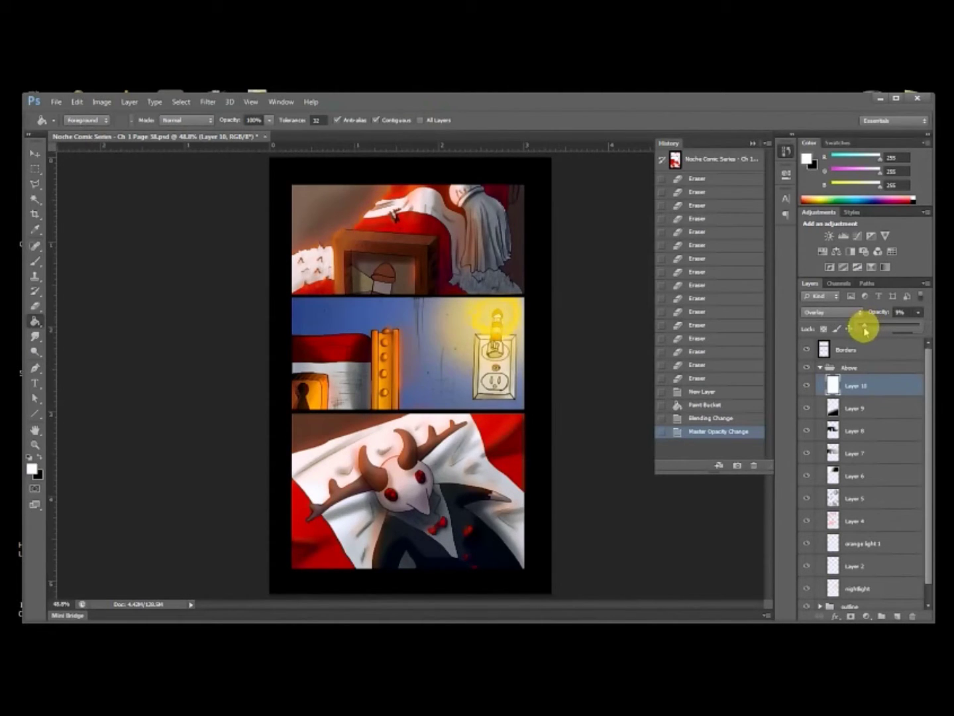
click(808, 385)
click(807, 386)
click(808, 385)
click(808, 385)
click(919, 312)
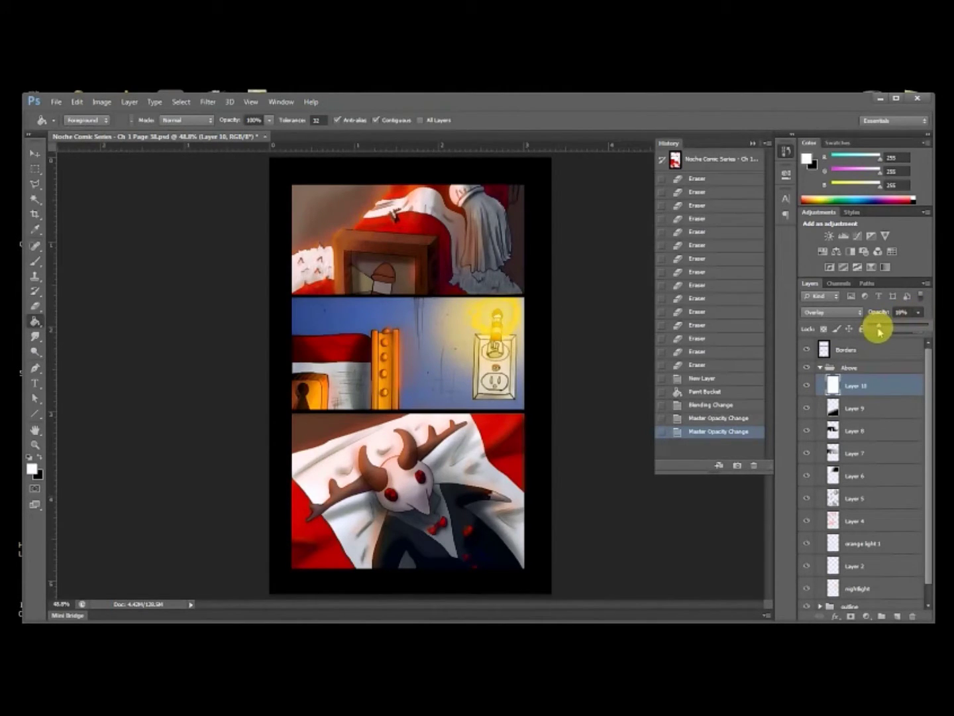
Step: Select the top panel's area on Layer 10 and cut it to its own layer
key(m)
drag(528, 294, 268, 158)
right_click(399, 241)
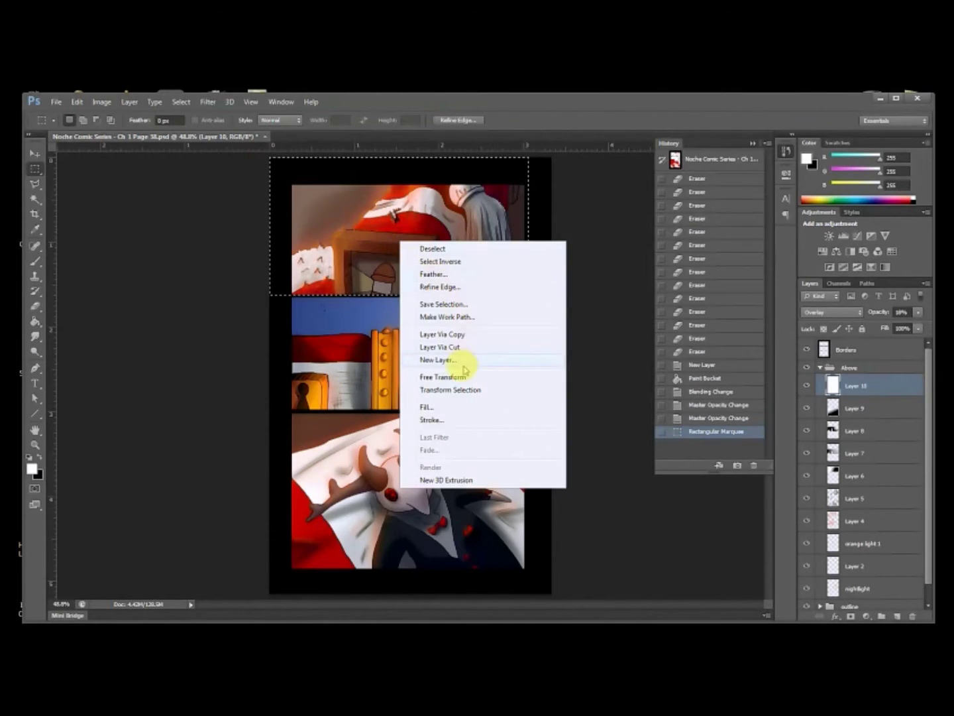
click(457, 347)
Step: Compare the lower panels with Layer 10 hidden and shown, and set its opacity to 10%
click(855, 402)
click(808, 407)
click(807, 408)
click(918, 313)
mouse_move(875, 329)
mouse_down()
mouse_move(862, 325)
mouse_move(875, 328)
mouse_up()
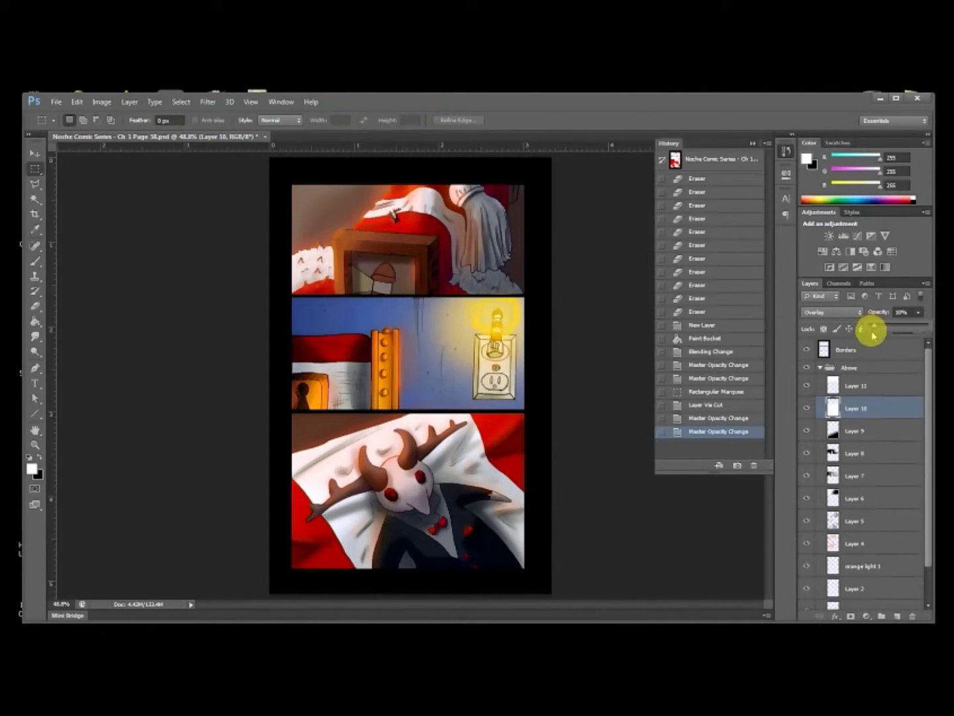
Step: Cut the bottom panel's area of Layer 10 to its own layer and delete the remaining Layer 10
drag(535, 410, 270, 606)
right_click(400, 517)
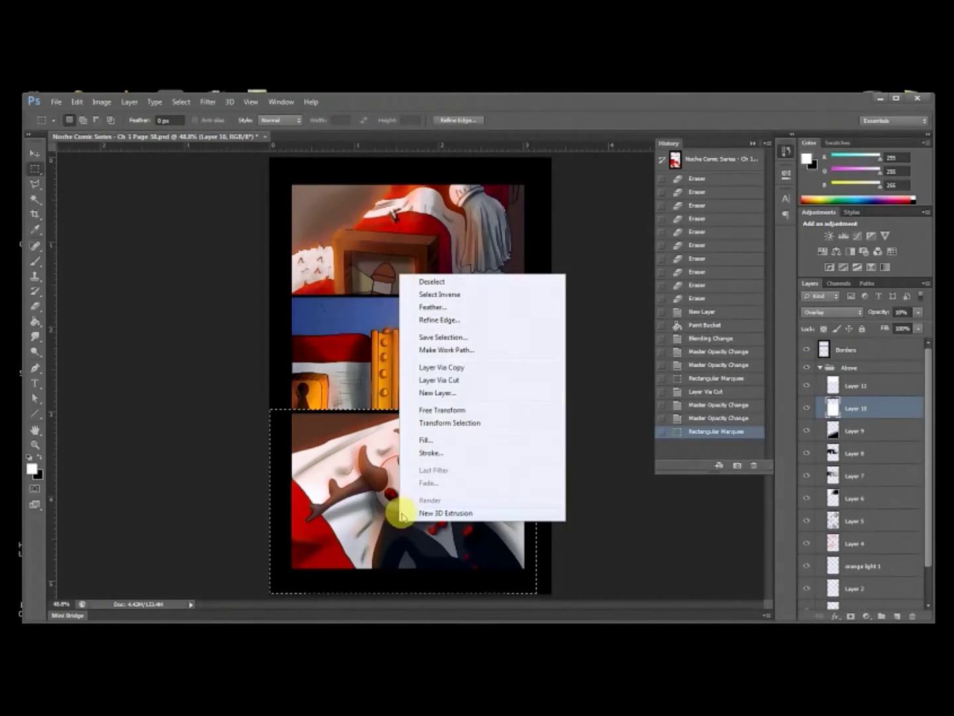
click(454, 380)
click(859, 429)
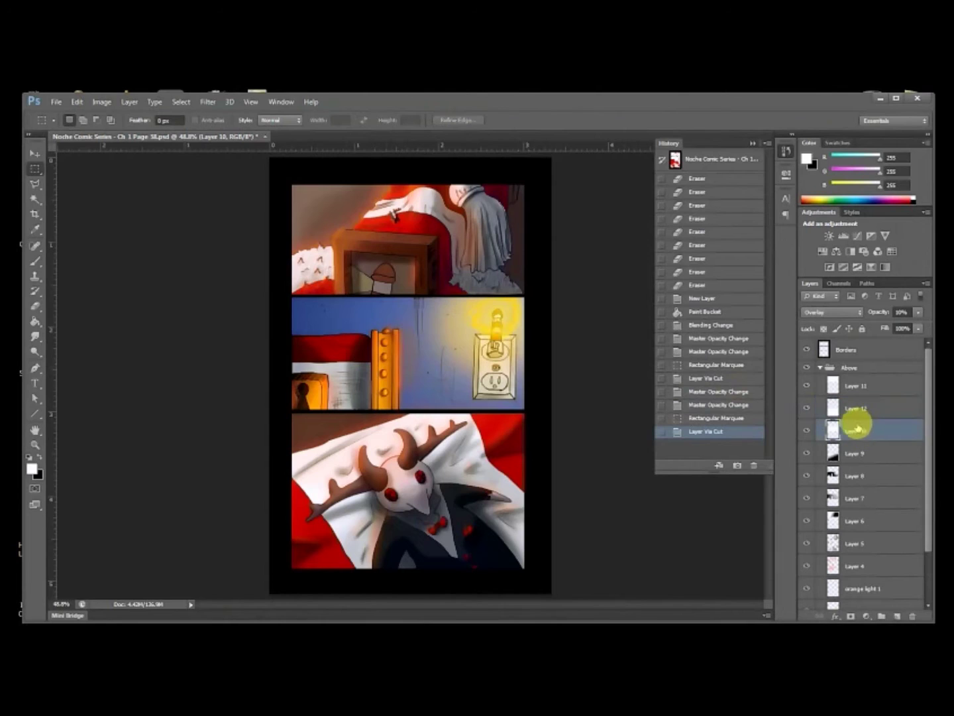
key(Delete)
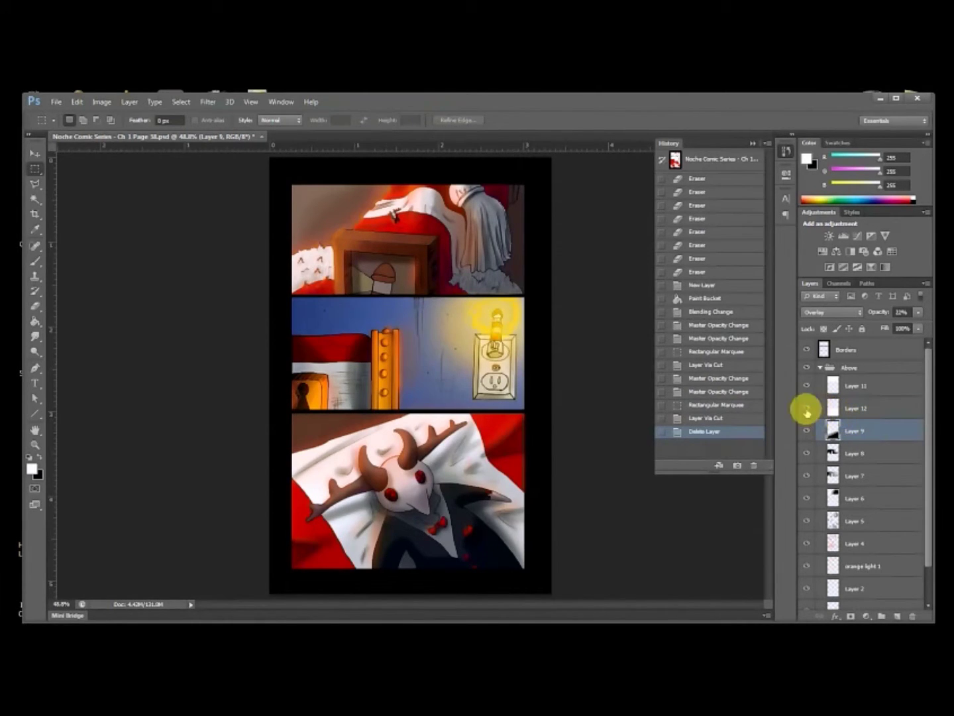
Step: Compare the top panel with Layer 11 hidden and shown, and save the document
click(806, 386)
click(806, 386)
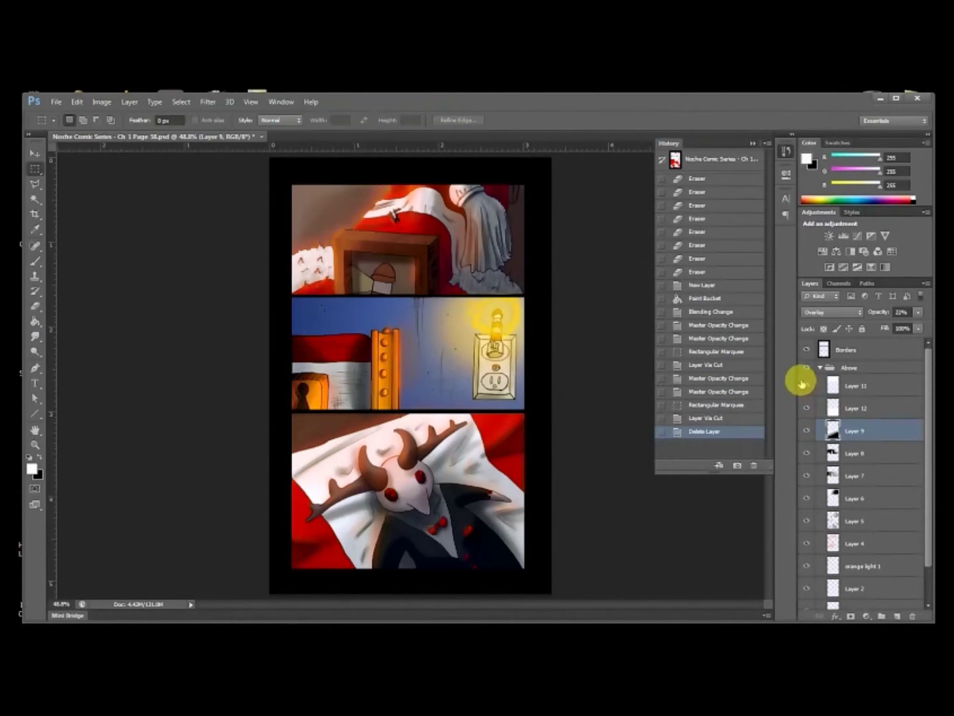
key(ctrl+s)
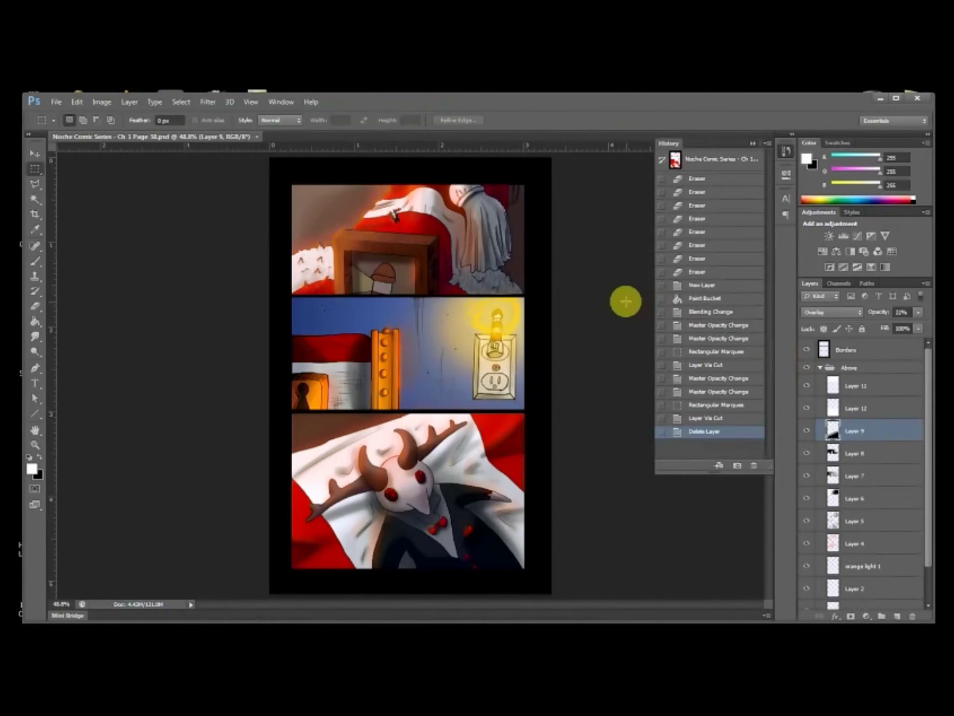
Step: Check the page's pixel dimensions and document size without changing them
click(104, 102)
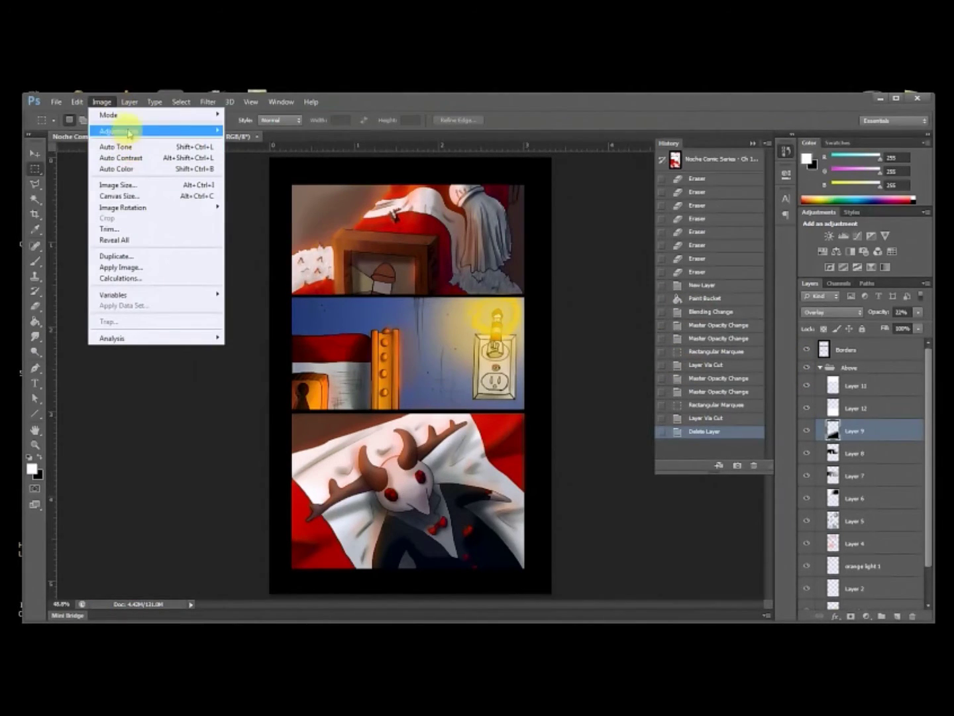
click(137, 190)
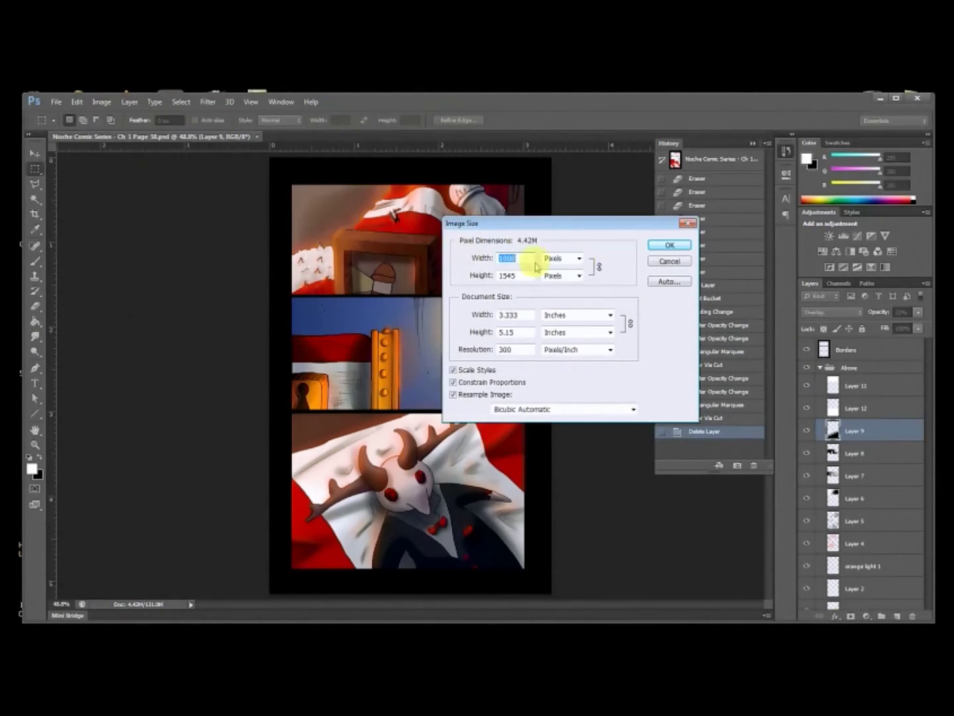
click(670, 262)
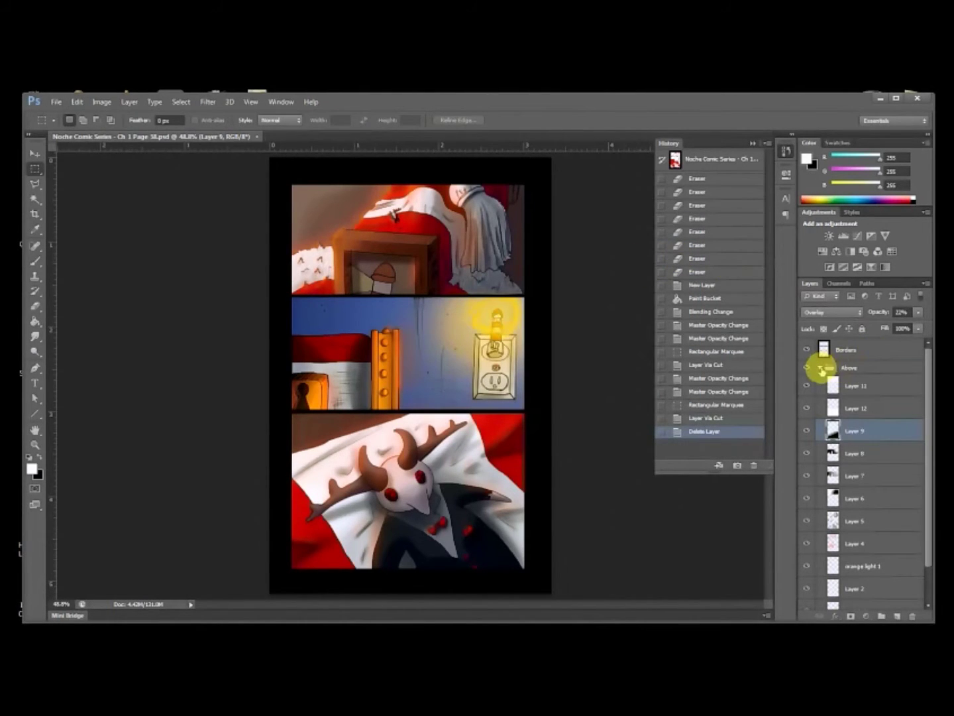
Step: Collapse the Above layer group, crop a thin strip off the page's upper edge and save the document
click(820, 368)
key(ctrl+s)
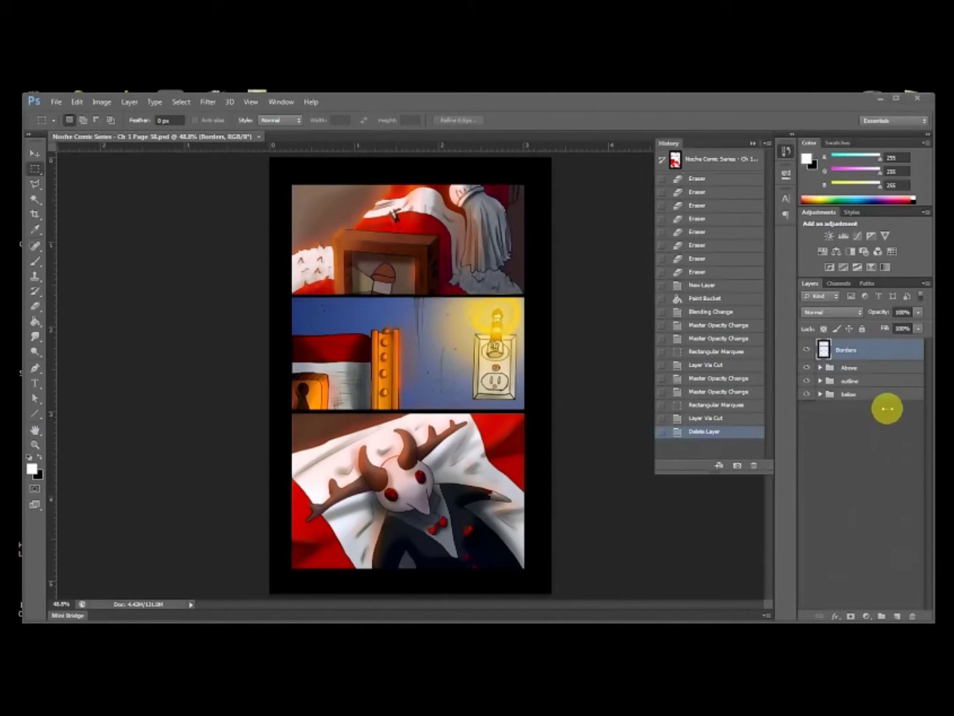
click(35, 214)
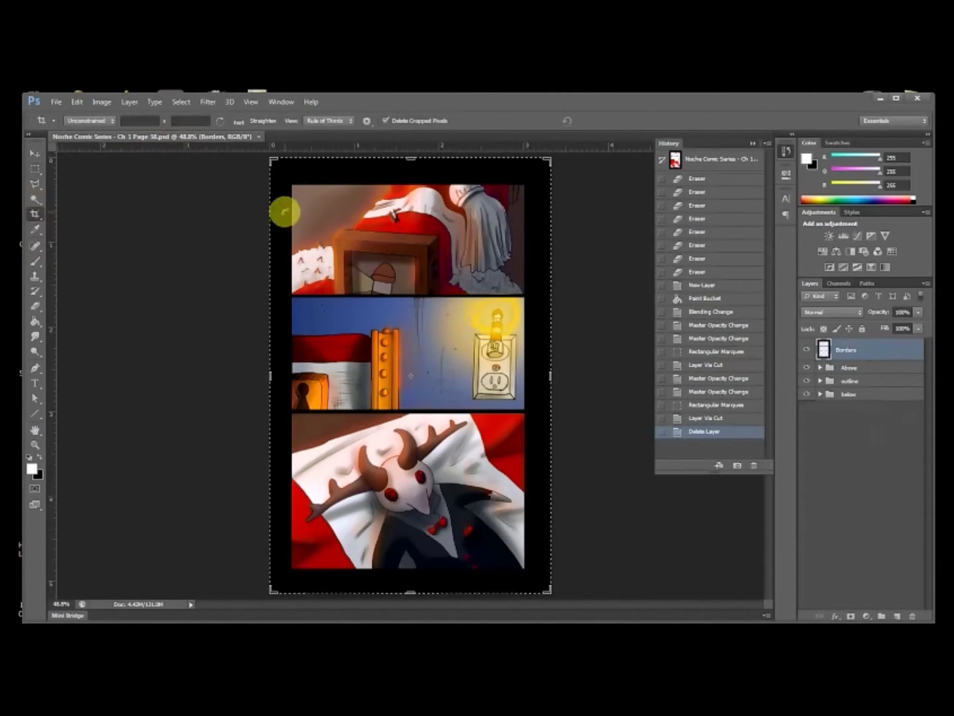
drag(405, 157, 411, 166)
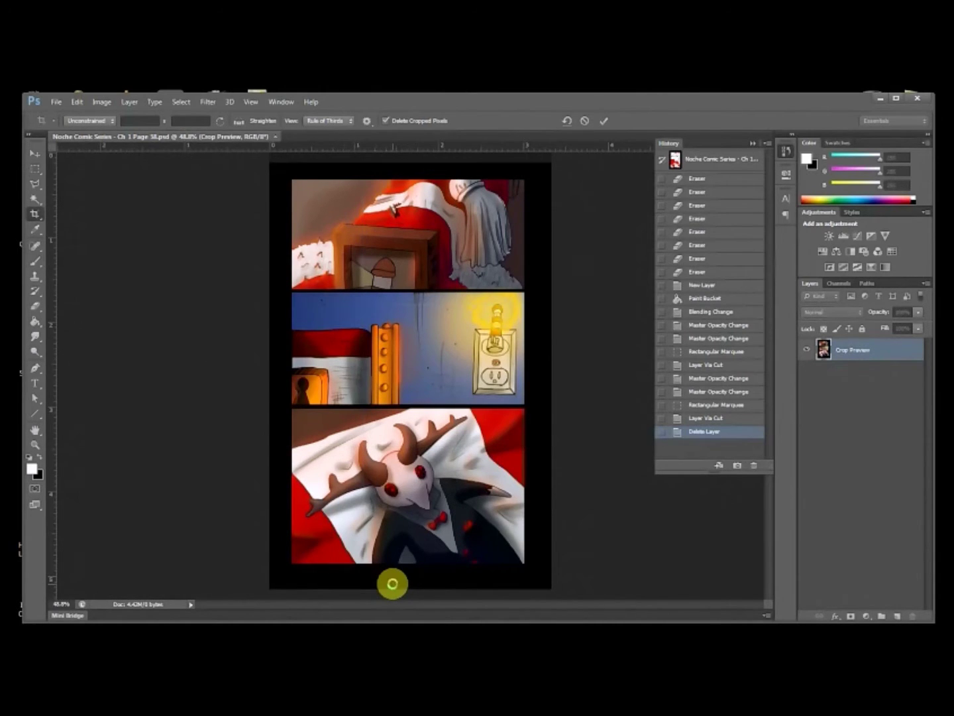
key(Return)
key(m)
key(ctrl+s)
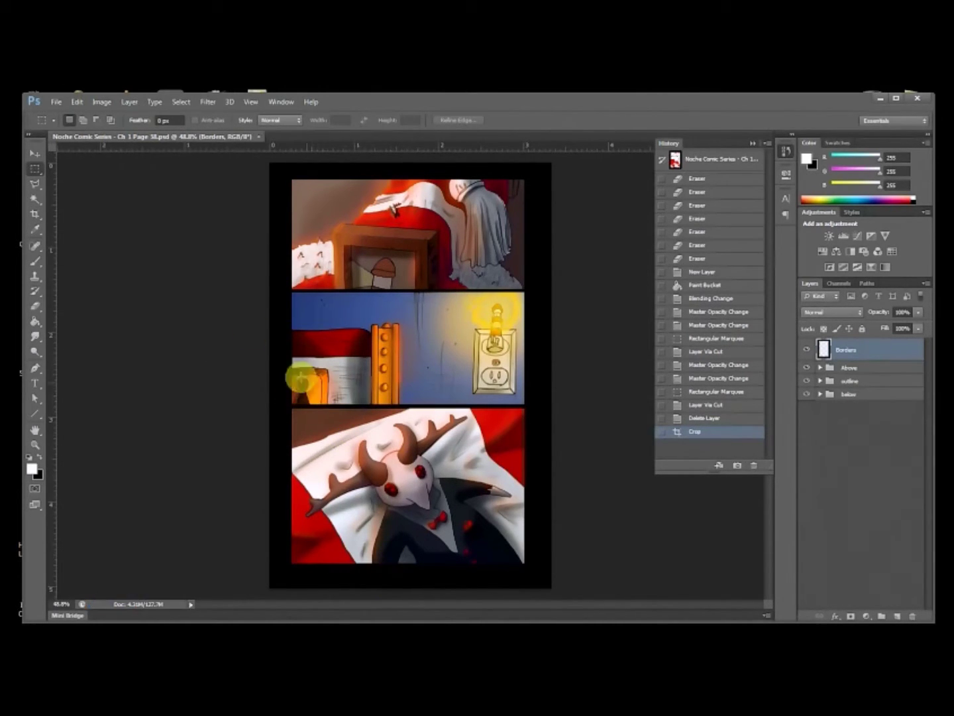
Step: Convert the page to CMYK Color, merging all its layers into one
click(106, 107)
mouse_move(199, 114)
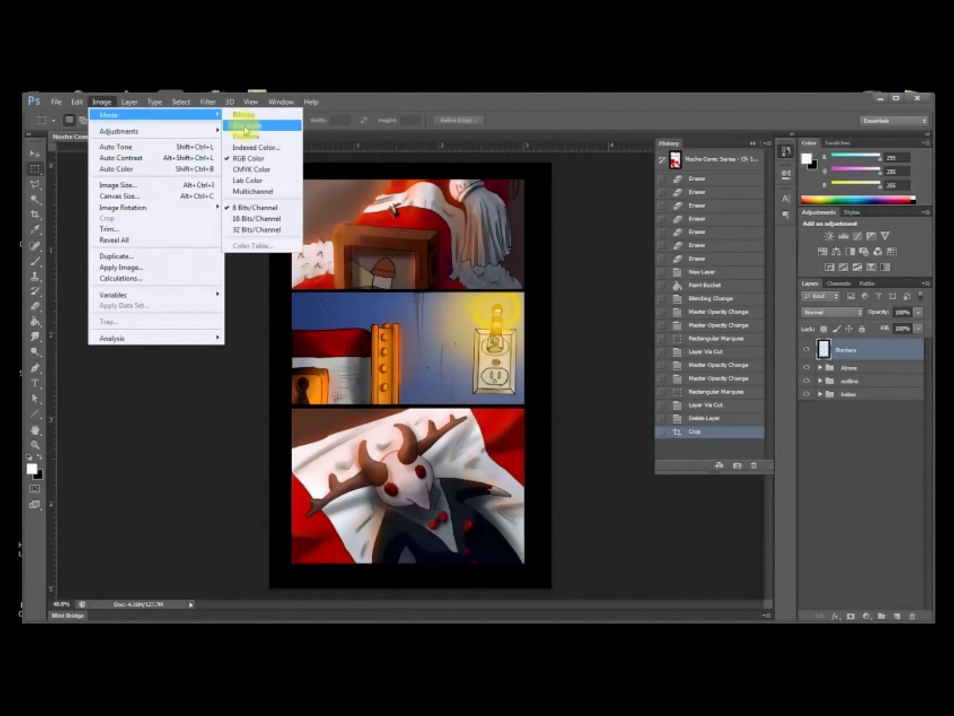
click(252, 169)
key(Return)
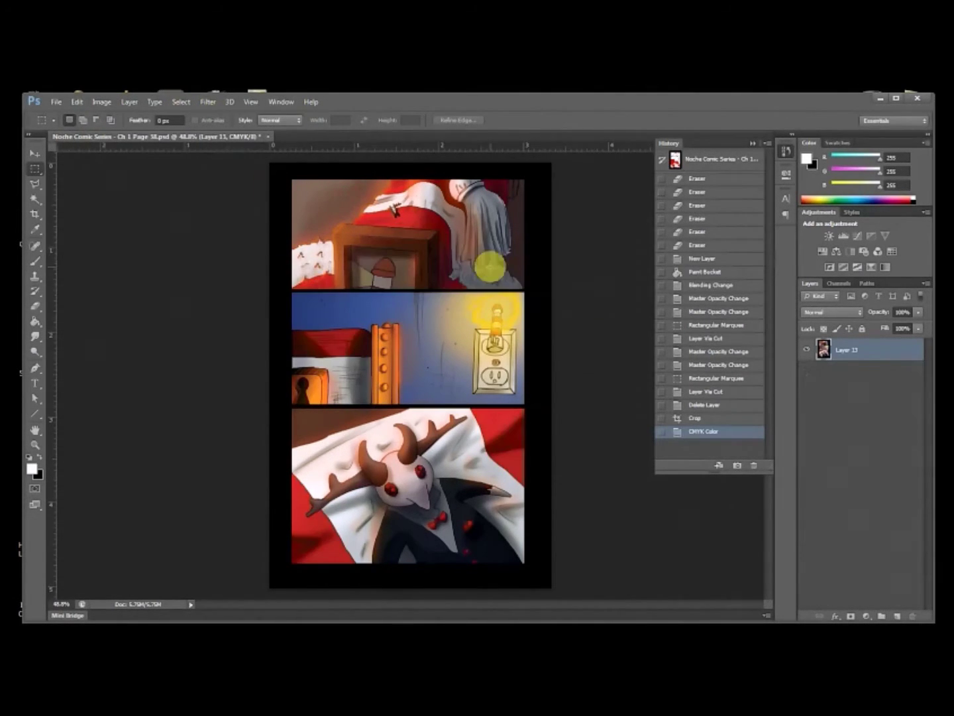
Step: Duplicate the merged Layer 13 into a new document
right_click(846, 352)
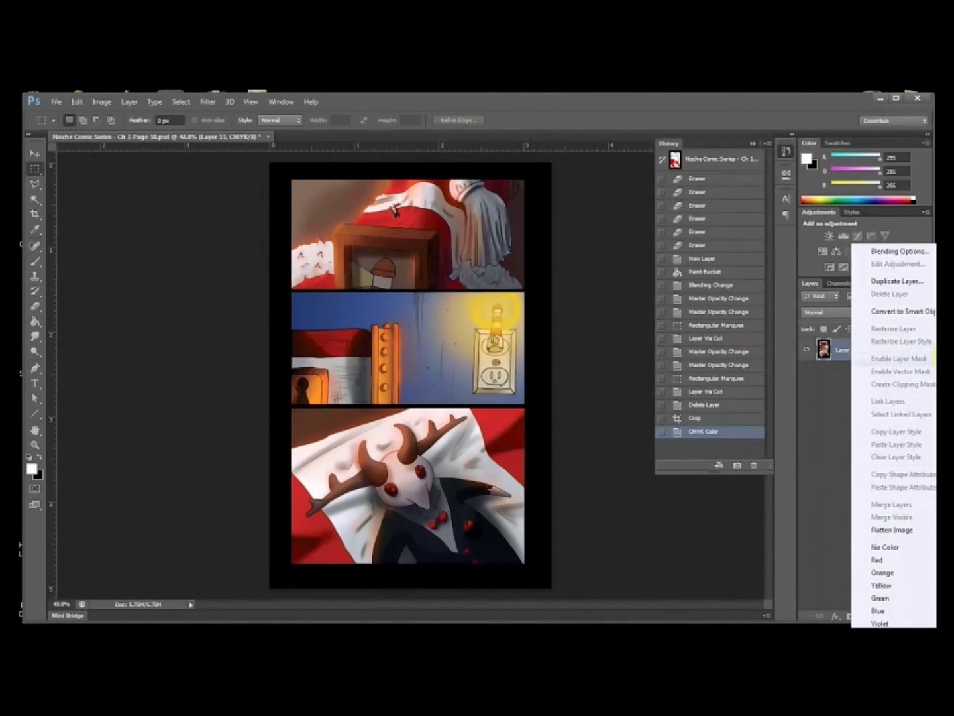
click(906, 283)
click(613, 321)
click(584, 341)
key(Return)
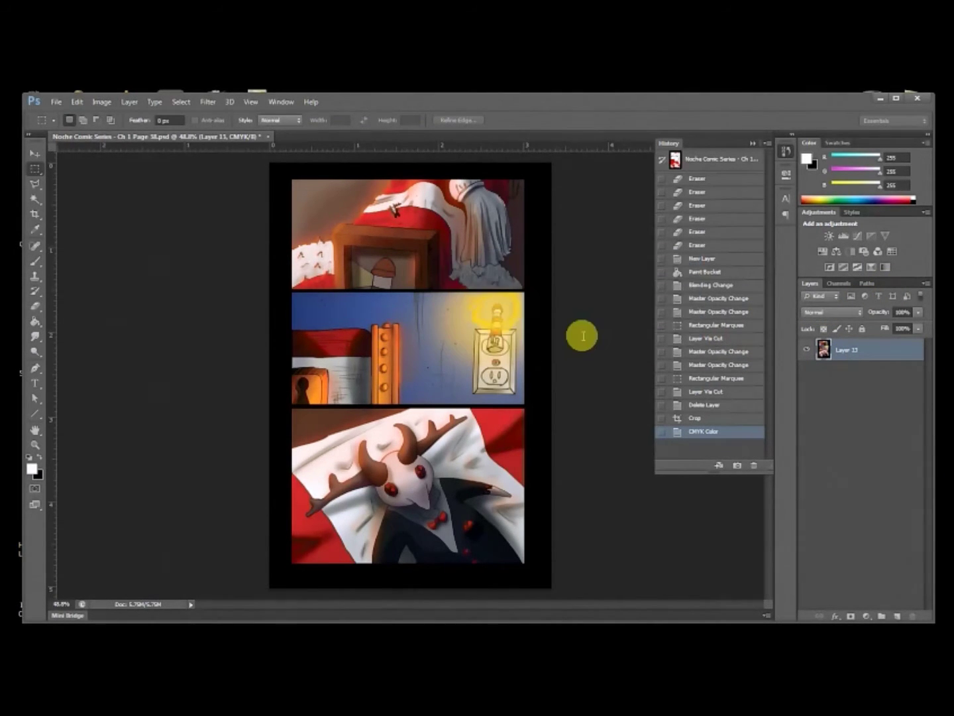
Step: Revert the comic page to its cropped RGB state and duplicate Layer 13 from the new document back into it
click(224, 137)
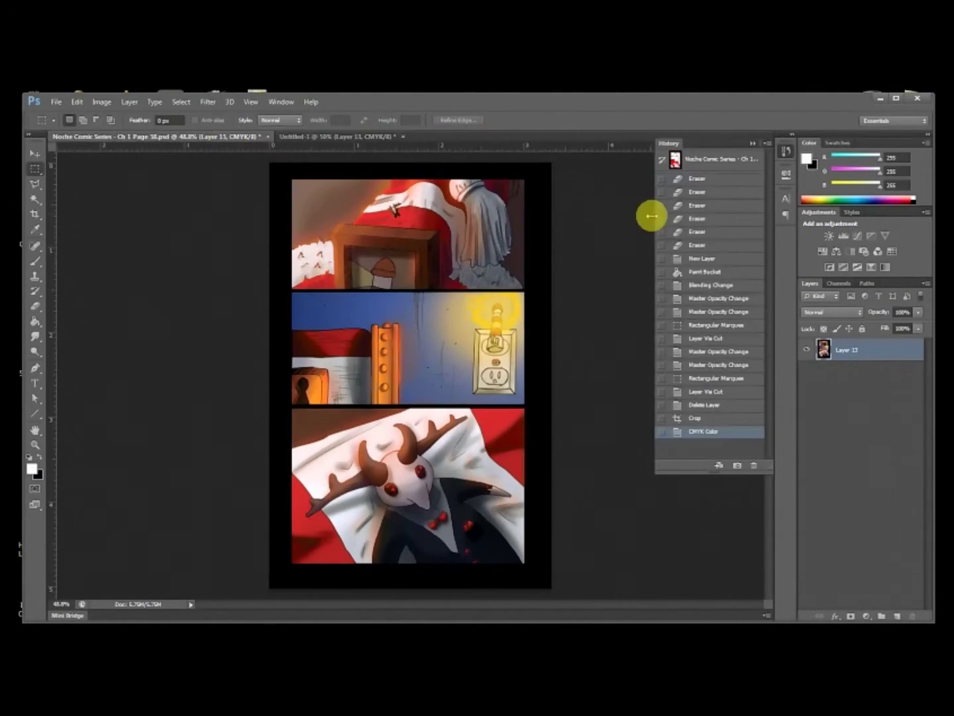
click(695, 418)
click(335, 136)
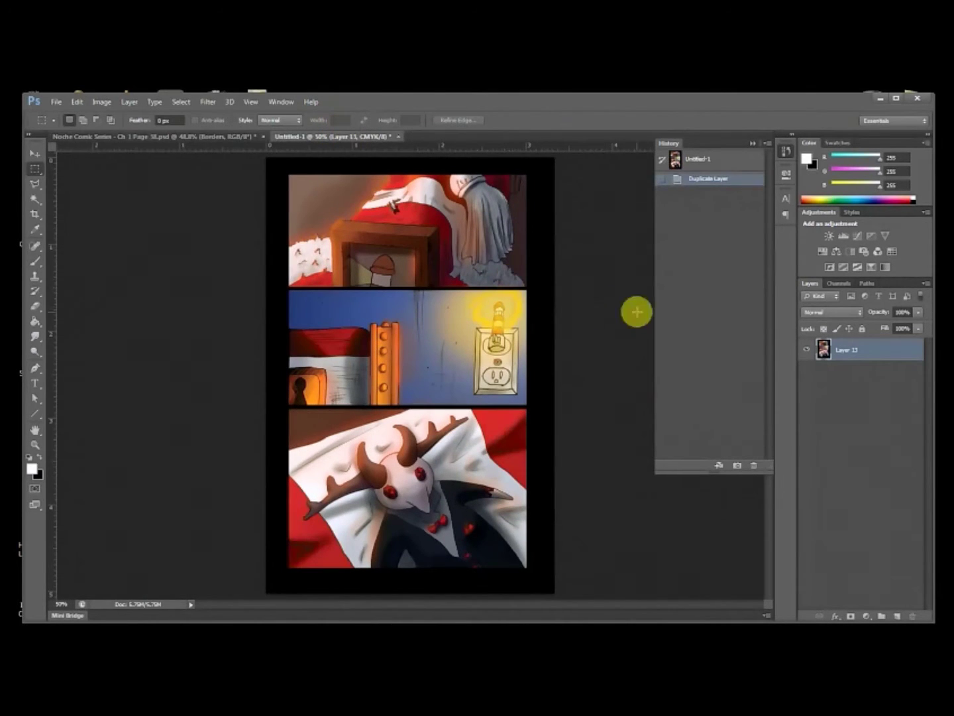
right_click(847, 351)
click(880, 279)
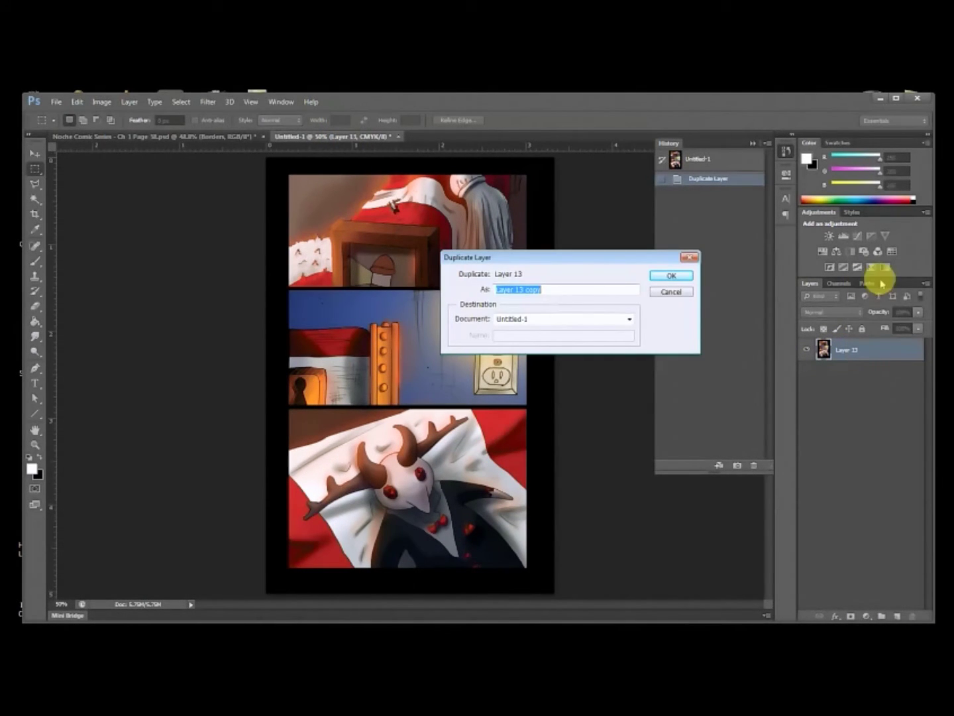
click(534, 320)
click(518, 331)
key(Return)
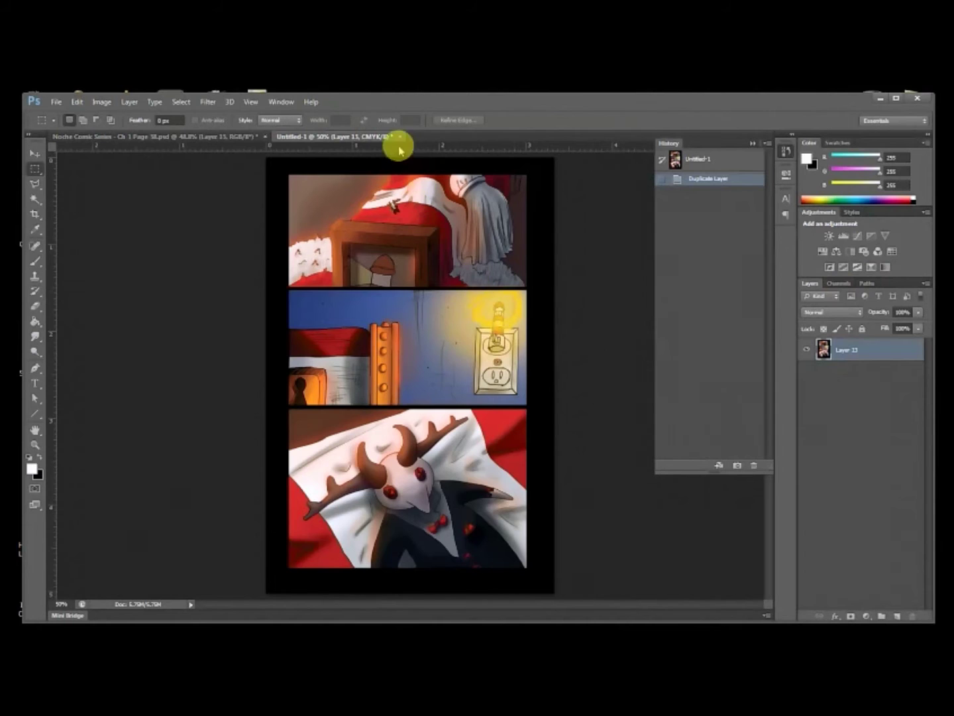
Step: Close Untitled-1 without saving and compare the comic page with Layer 13 hidden and shown
click(398, 137)
click(457, 302)
click(807, 350)
click(807, 349)
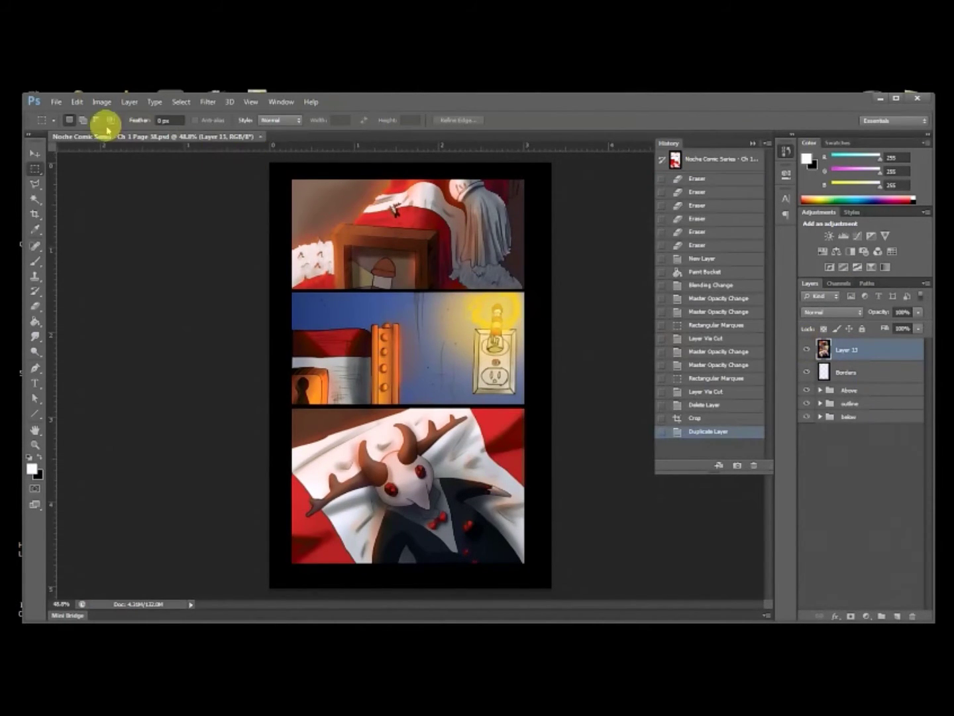
Step: Save the page as the JPEG file Noche Comic Series - Ch 1 Page 38 at Maximum quality
click(57, 101)
click(109, 243)
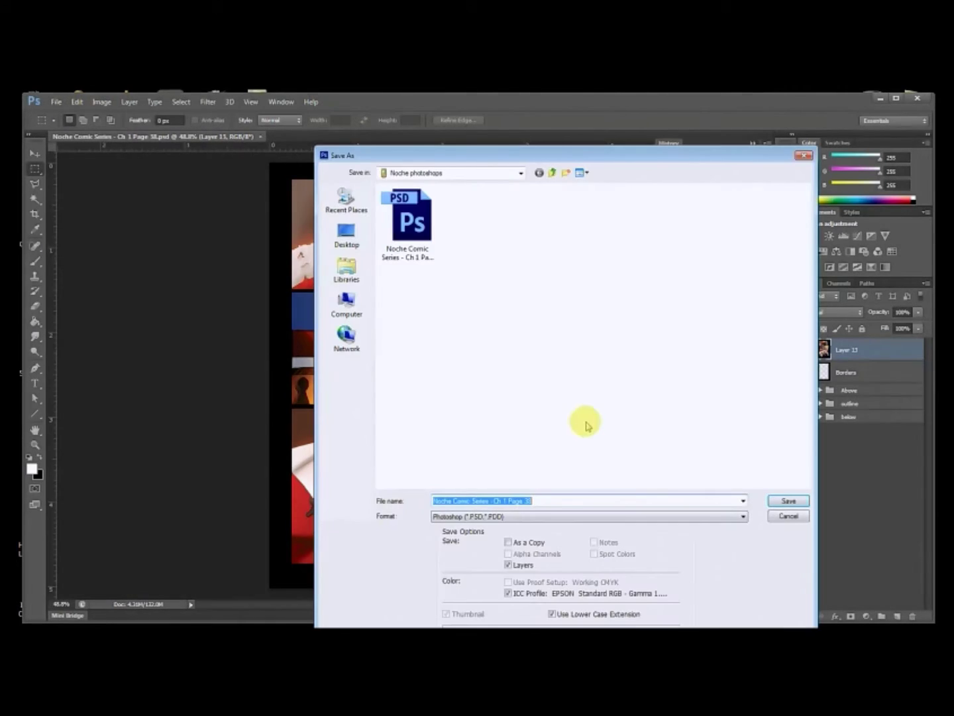
click(553, 516)
click(515, 594)
key(Return)
key(Return)
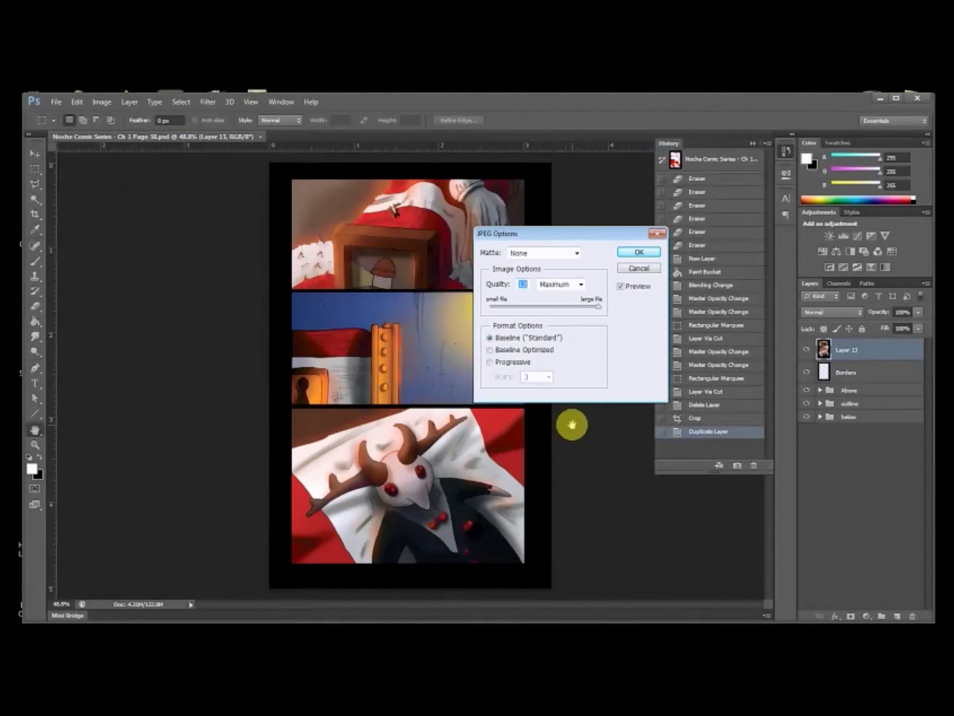
key(Return)
Step: Switch to the Noche photoshops folder, compare the Page 35 and Page 38 JPEGs in the photo viewer, and close both windows
key(alt+Tab)
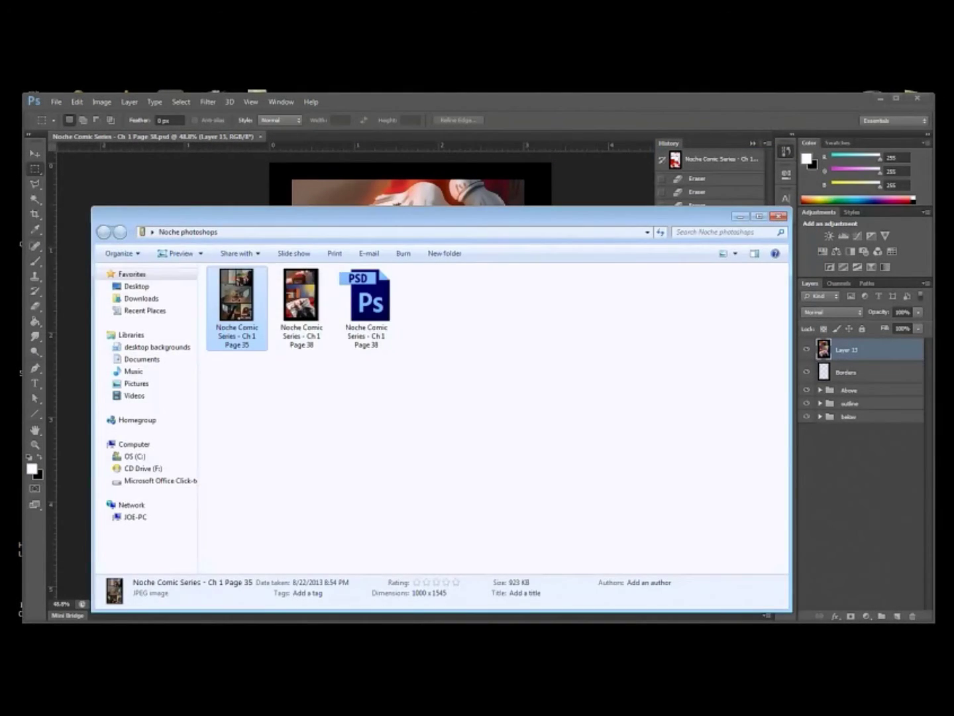
double_click(232, 340)
key(Right)
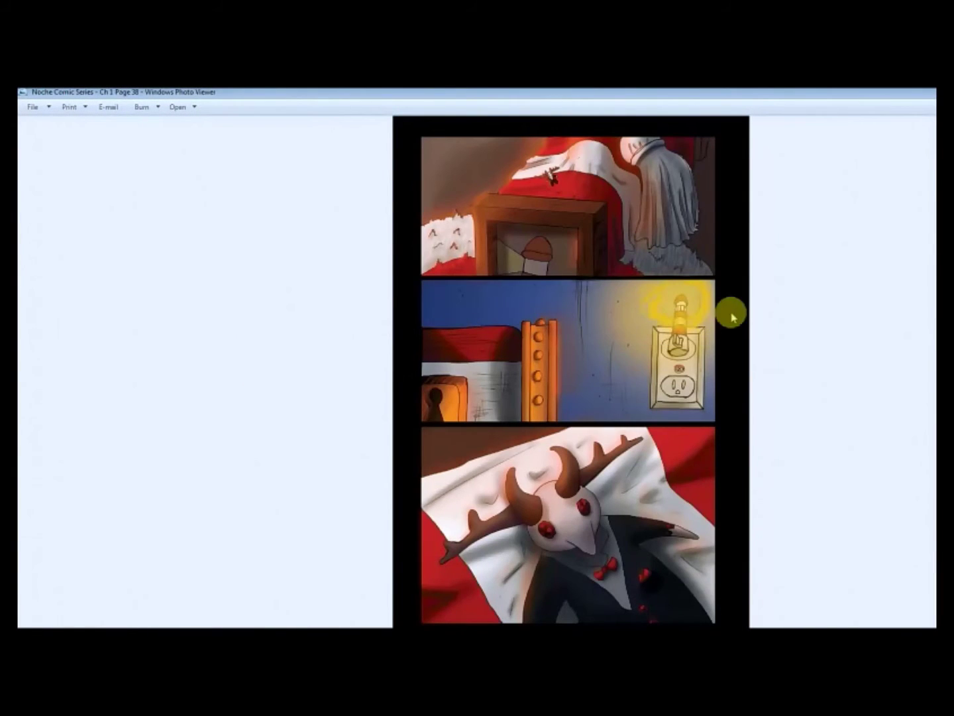
key(Left)
key(alt+F4)
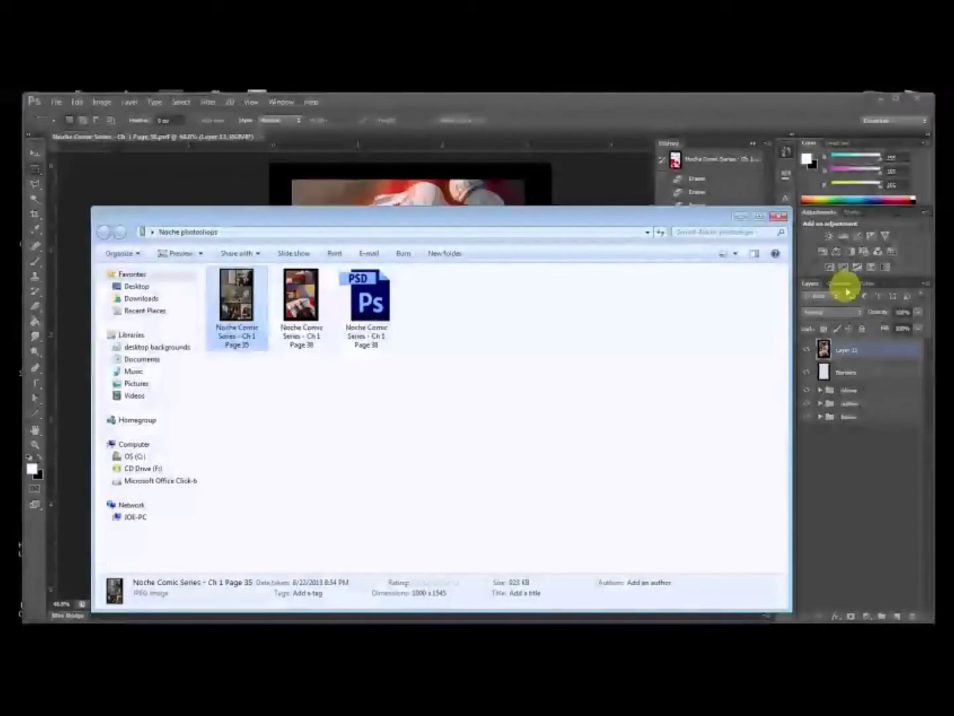
click(623, 303)
click(780, 217)
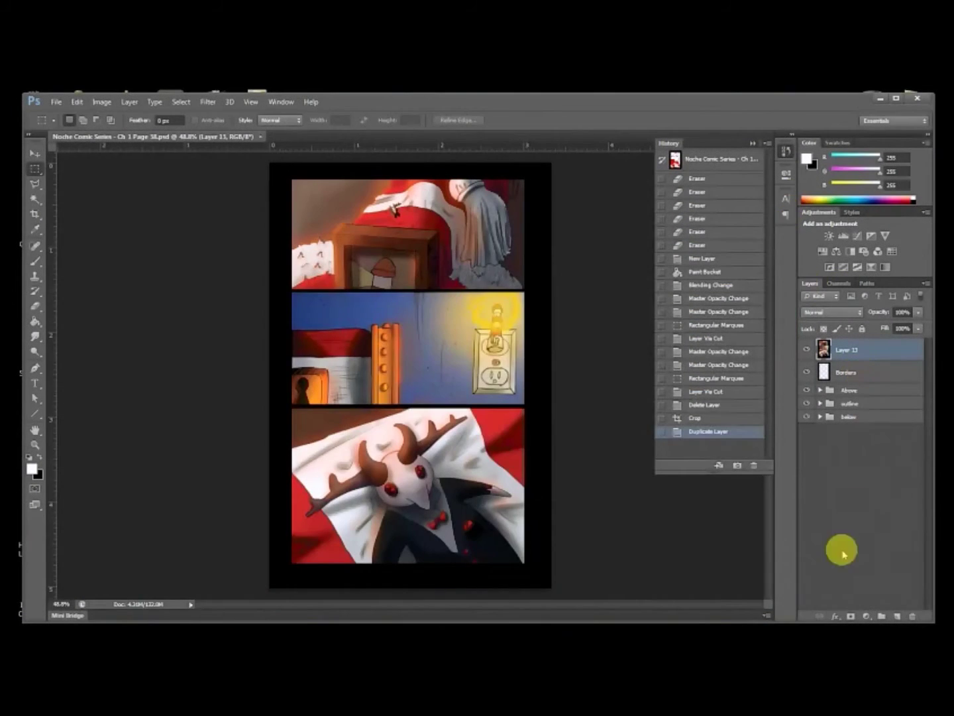
Step: Add a new layer and draw a 222 x 145 px ellipse in the bottom panel with the Speech Bubble preset
click(896, 615)
drag(34, 412, 63, 422)
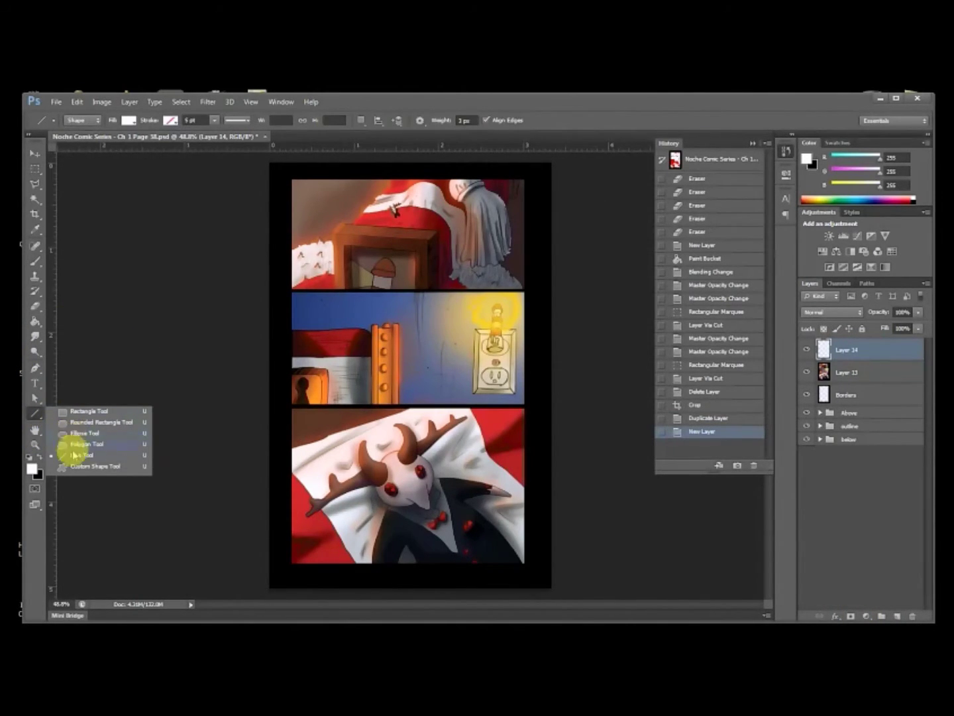
click(72, 433)
click(50, 120)
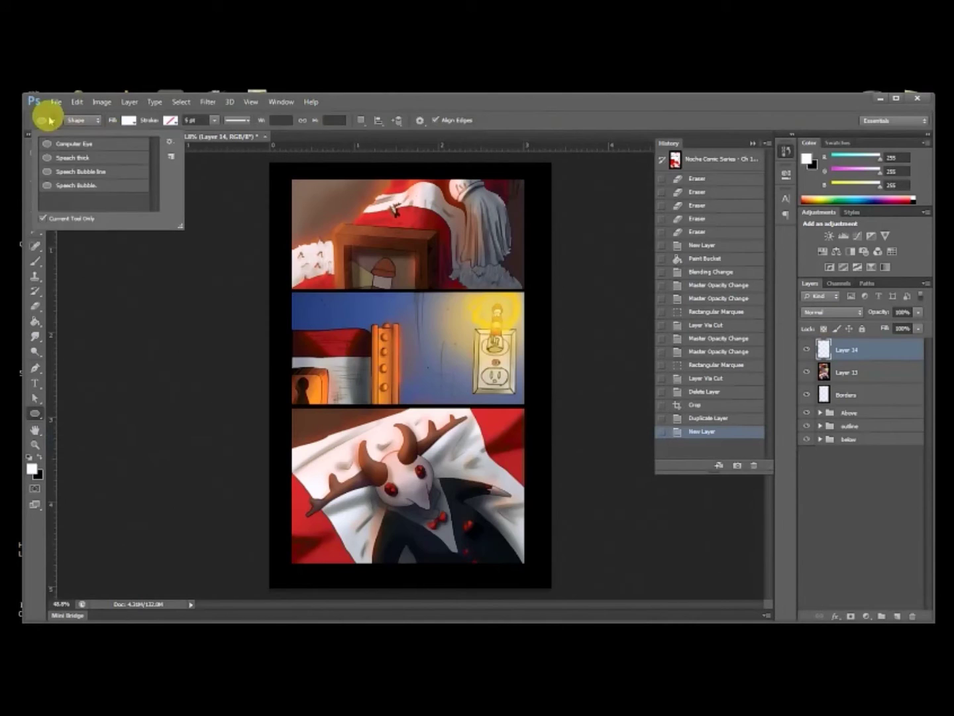
click(70, 185)
click(237, 316)
click(386, 464)
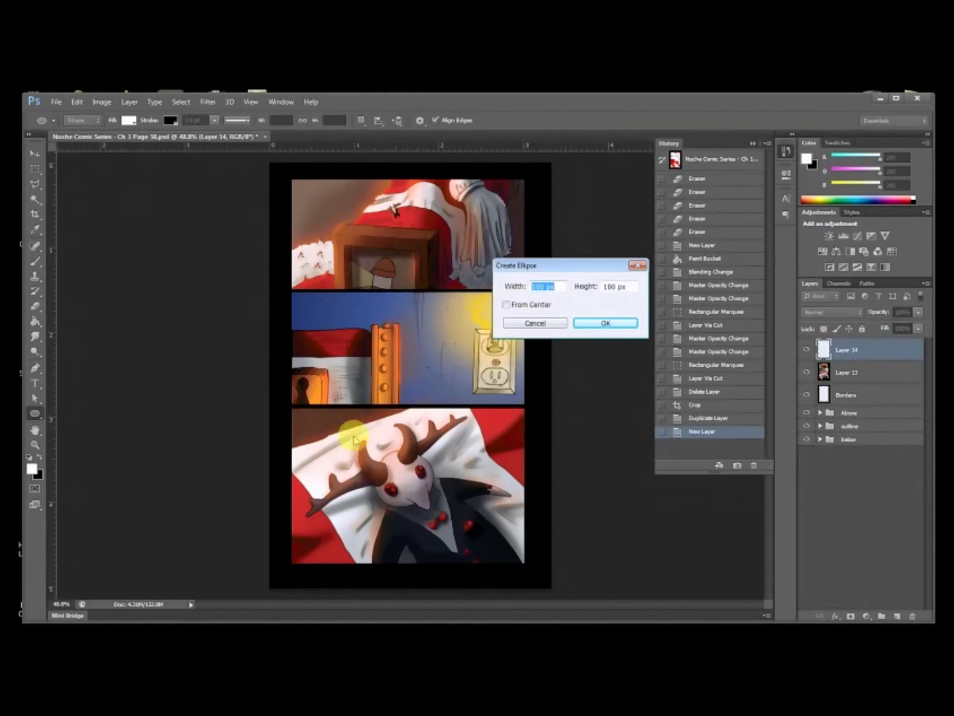
click(543, 325)
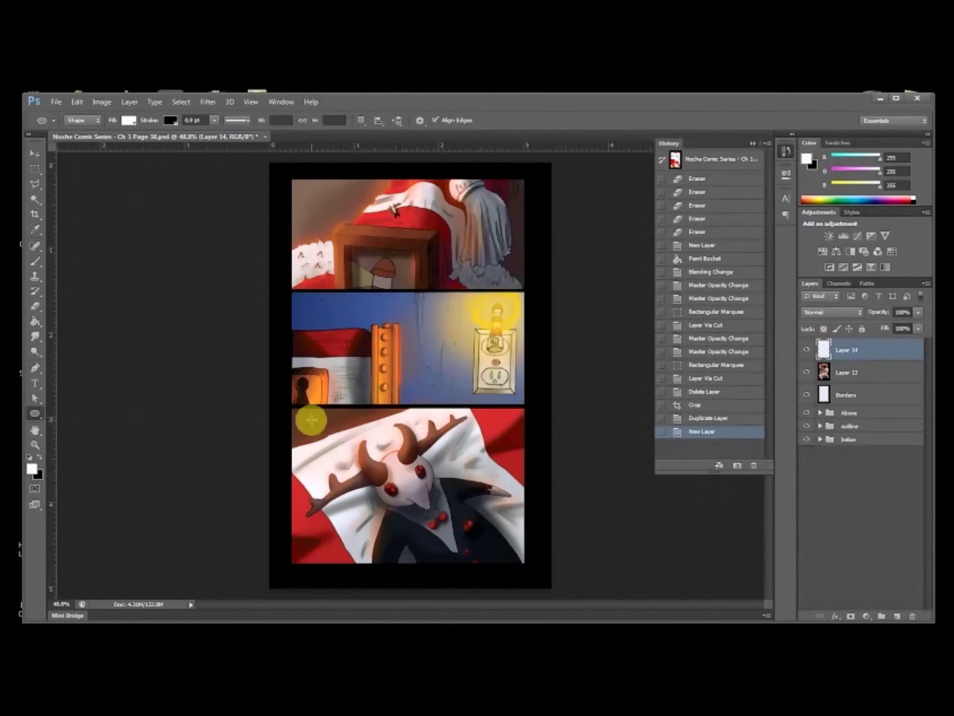
drag(369, 458, 370, 459)
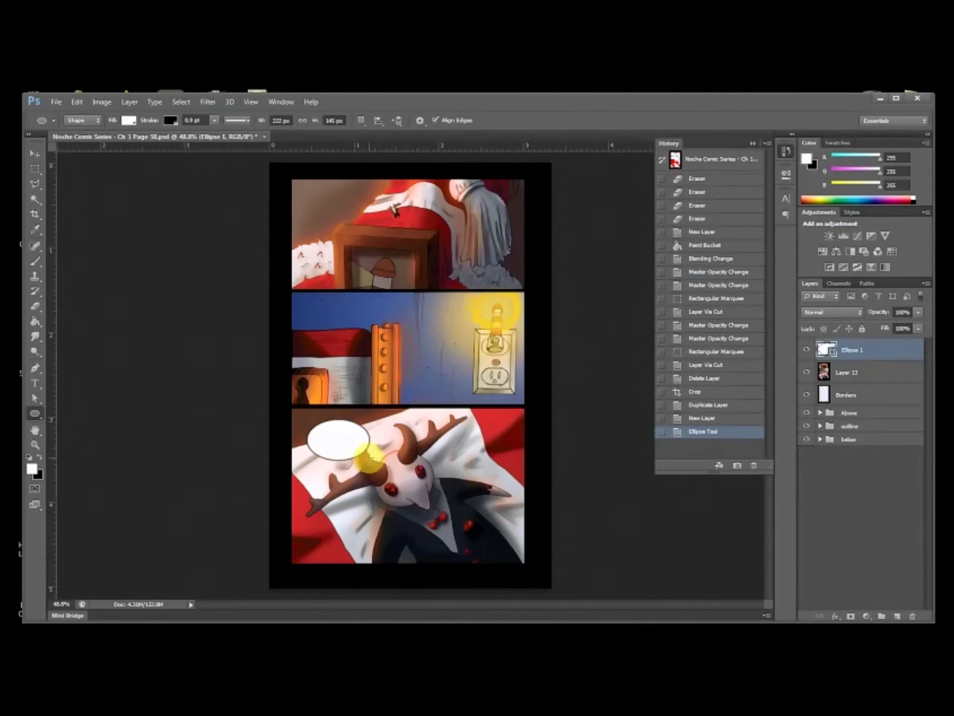
Step: Move the speech bubble ellipse into the bottom panel's upper left corner with Free Transform Path
right_click(358, 447)
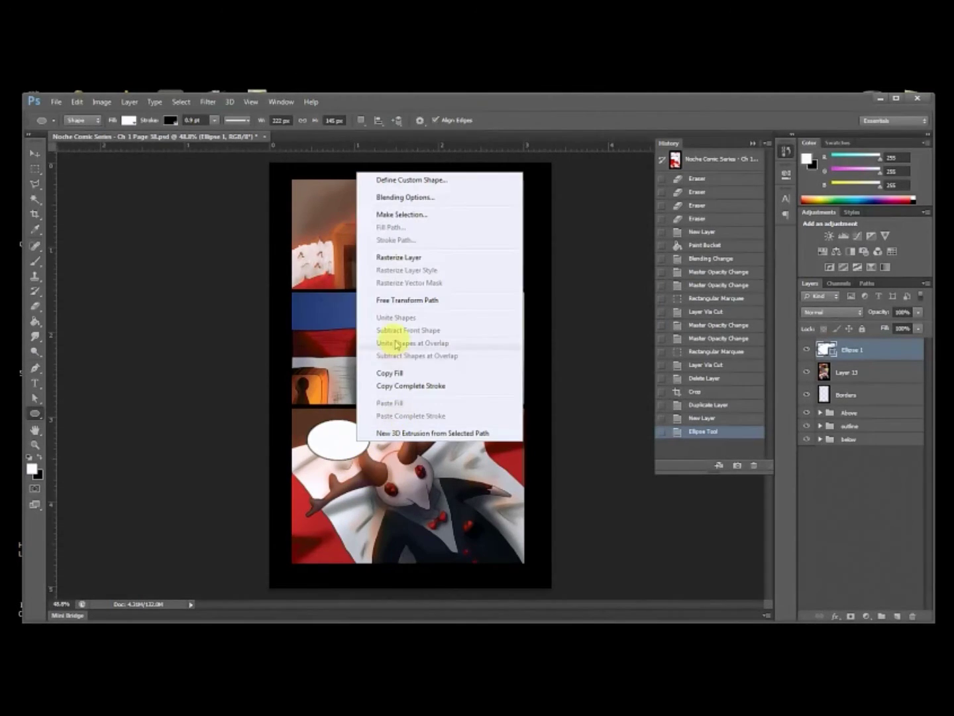
click(396, 300)
mouse_move(342, 430)
mouse_down()
mouse_move(322, 421)
mouse_move(343, 435)
mouse_up()
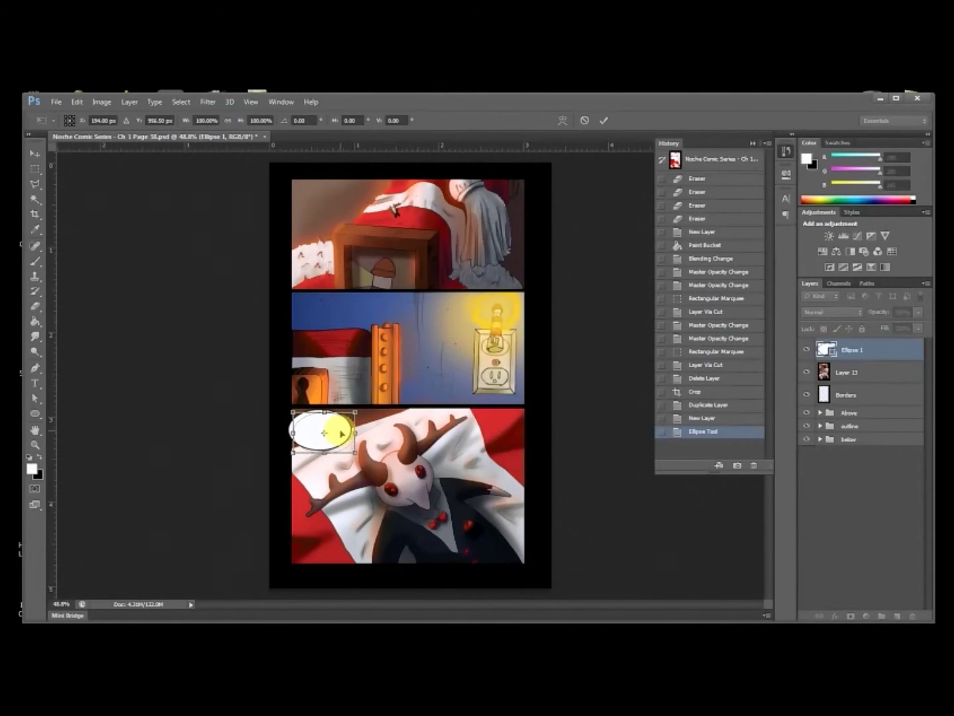
key(Return)
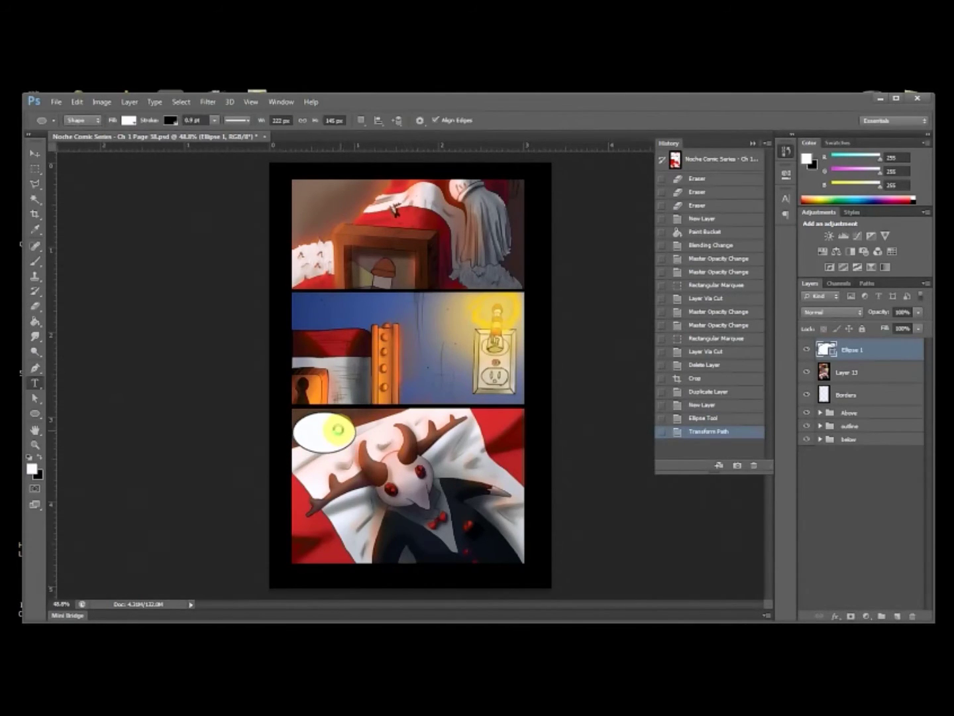
Step: Enter the text "Kill me" in black inside the speech bubble
key(t)
key(d)
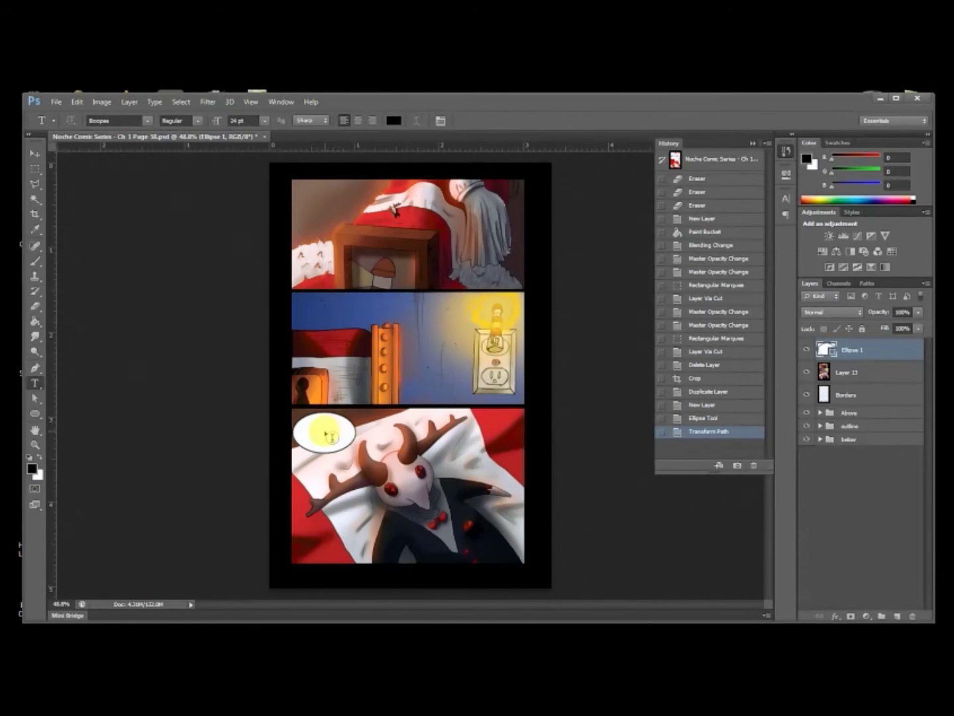
click(326, 436)
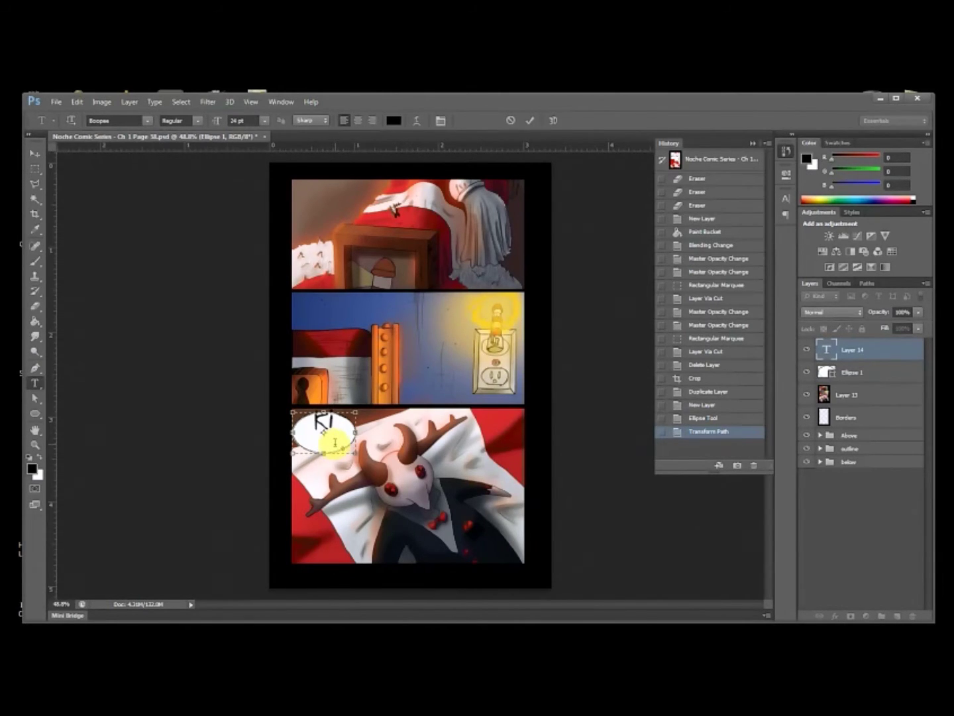
Step: Set the size of all the speech bubble's text to 11 pt
key(ctrl+a)
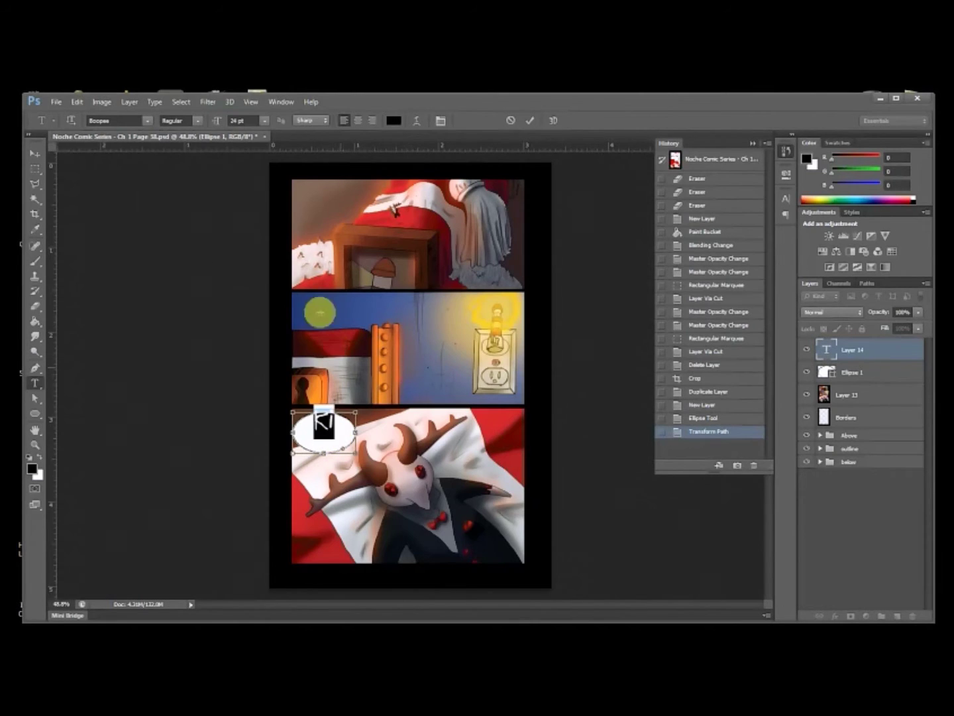
click(264, 123)
click(255, 176)
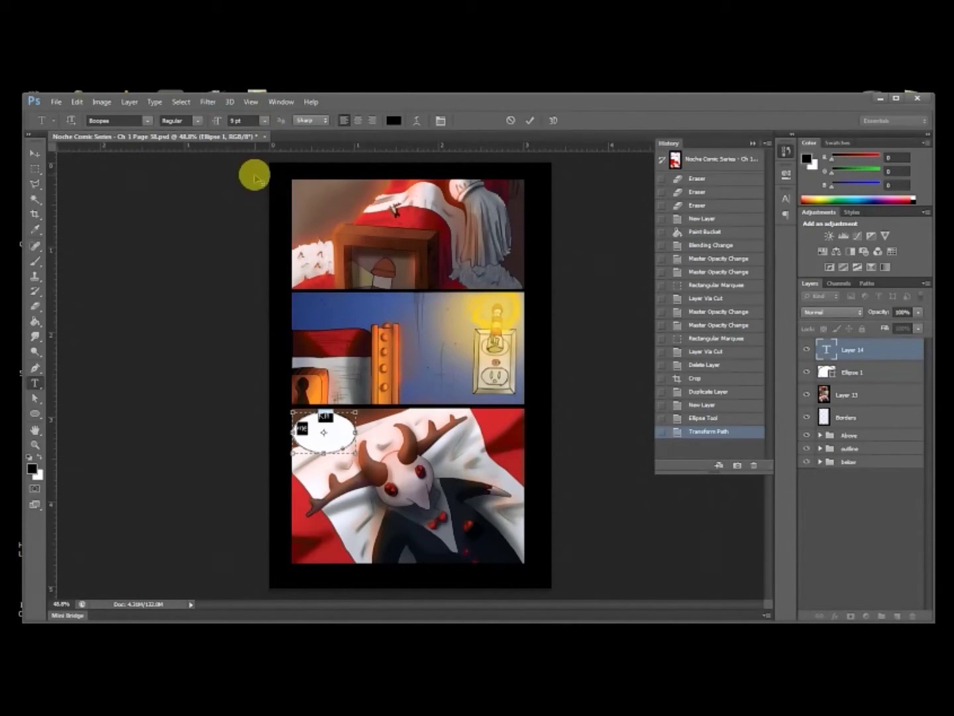
click(263, 121)
click(257, 210)
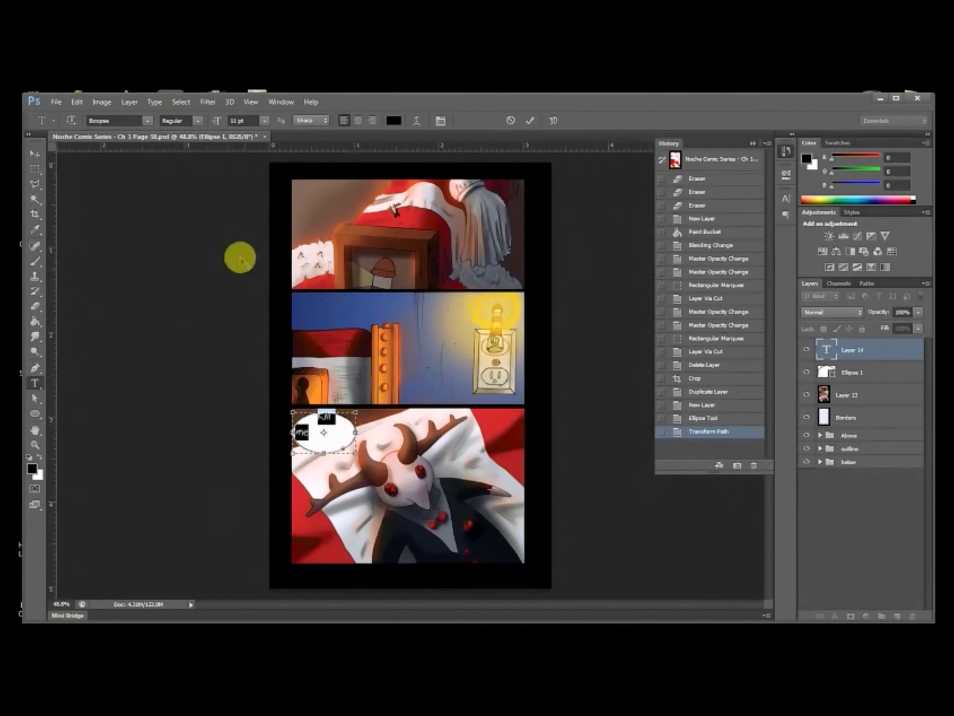
Step: Centre-align the speech bubble's text and commit the text edit
click(358, 121)
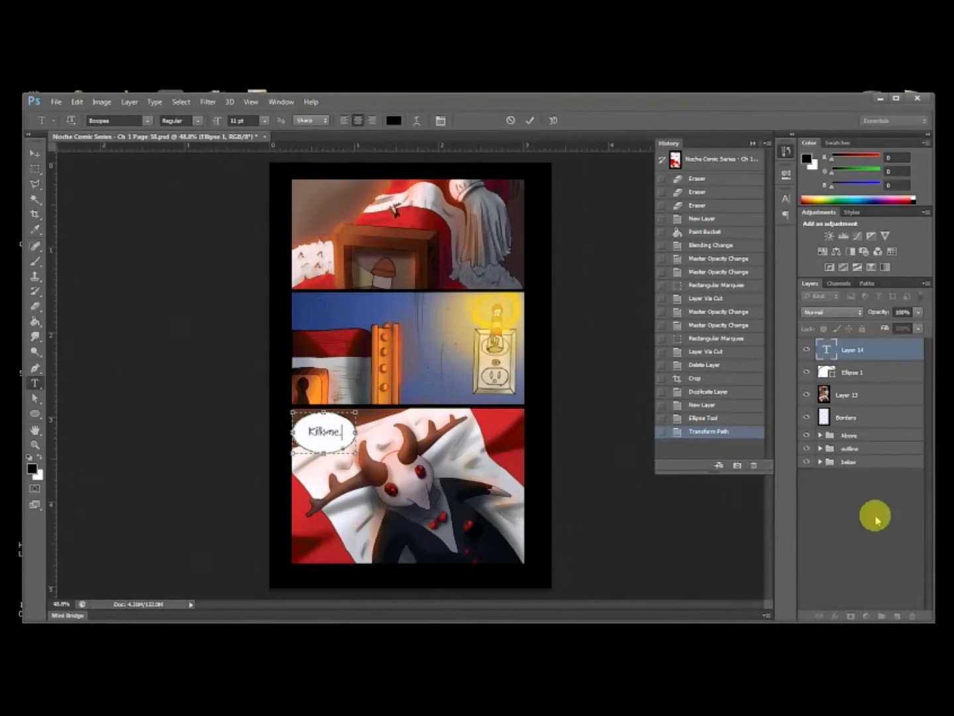
click(863, 353)
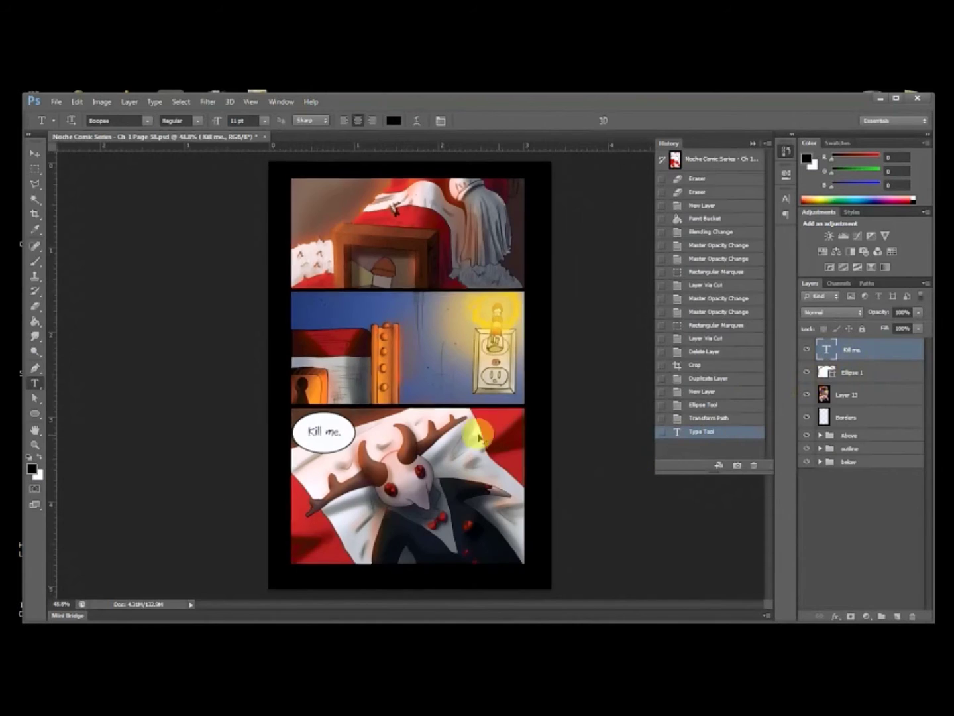
key(ctrl+plus)
key(ctrl+plus)
key(ctrl+plus)
scroll(388, 313, down, 3)
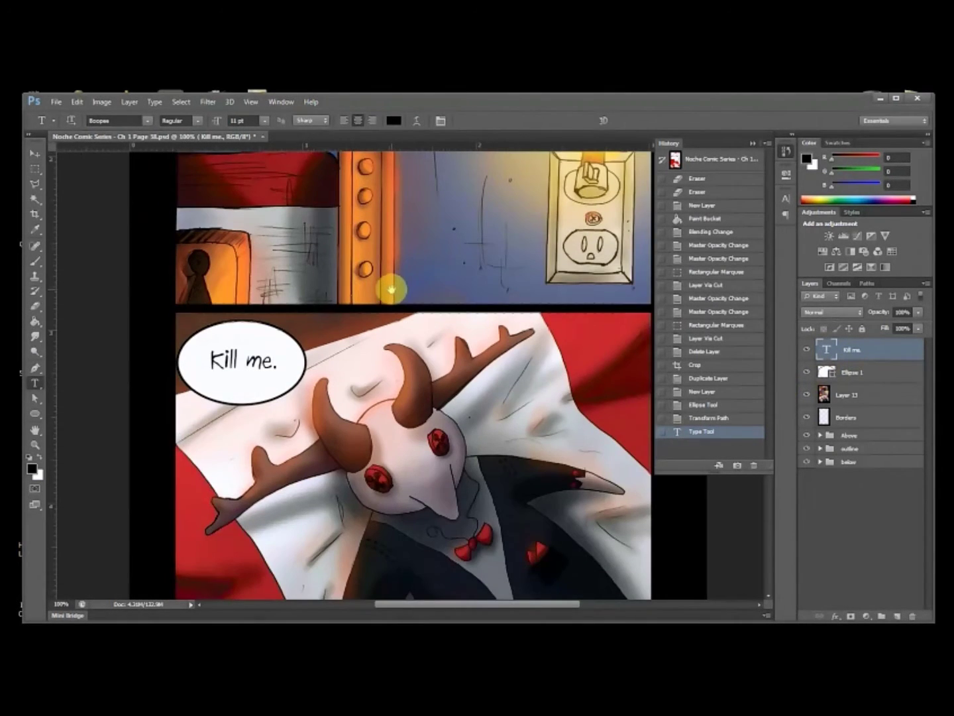
drag(392, 284, 403, 263)
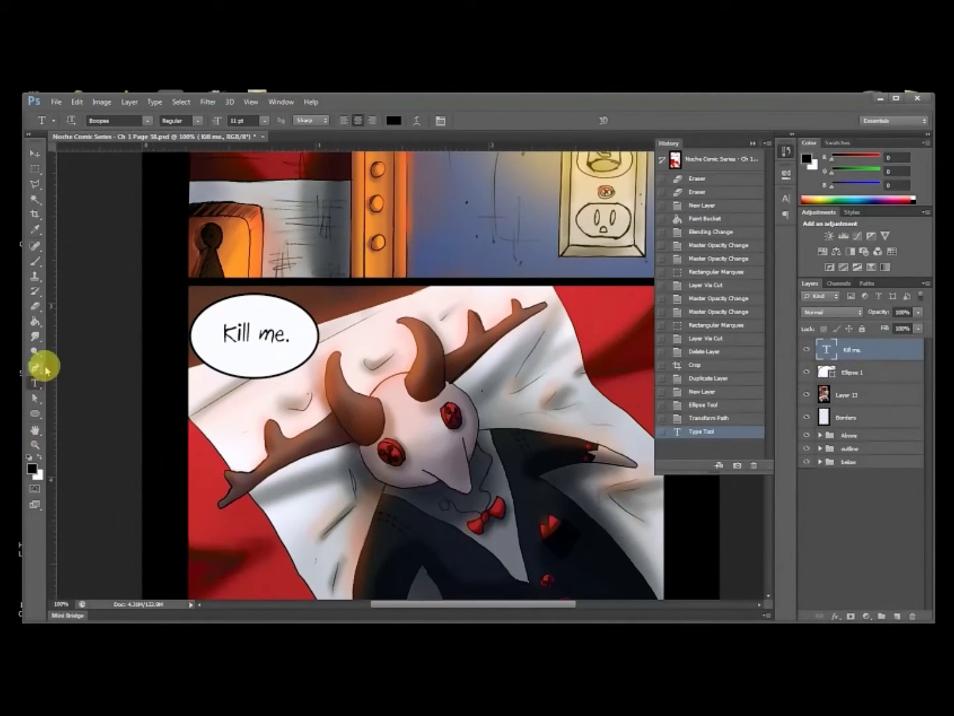
Step: Try scaling down the speech bubble from its text layer with Free Transform and undo the change
click(36, 170)
right_click(293, 347)
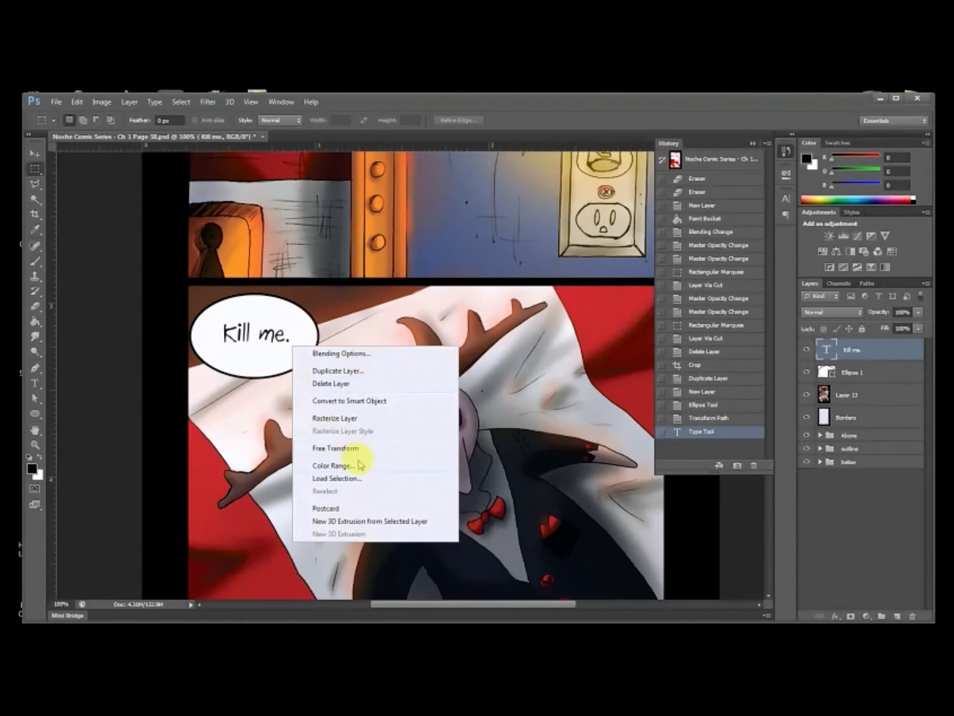
click(361, 450)
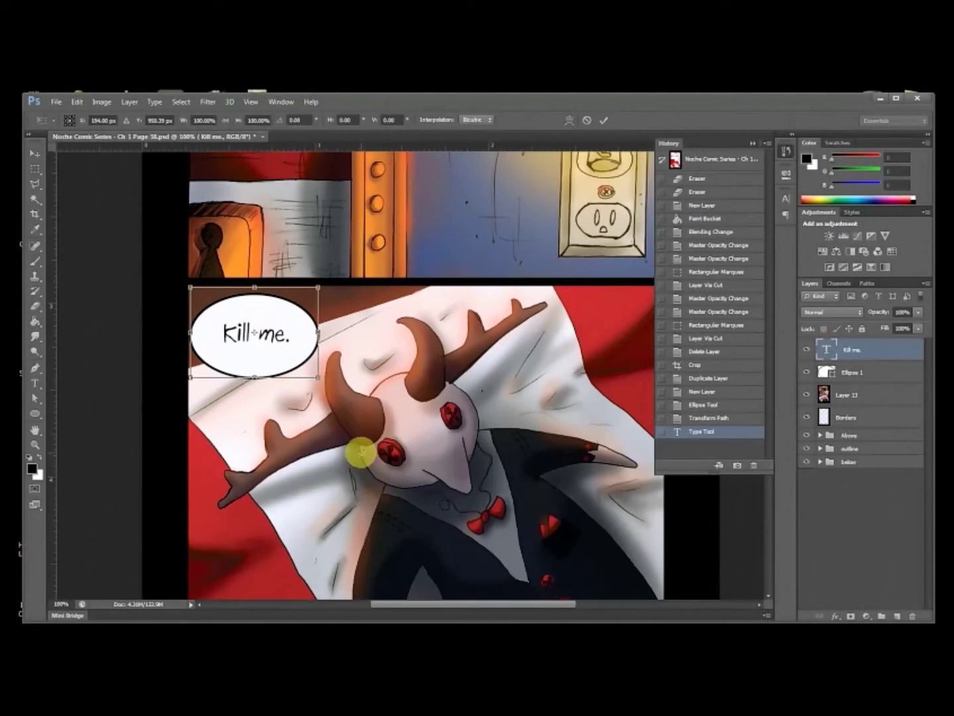
mouse_move(190, 287)
mouse_down()
mouse_move(210, 303)
mouse_move(202, 299)
mouse_up()
key(Return)
click(716, 417)
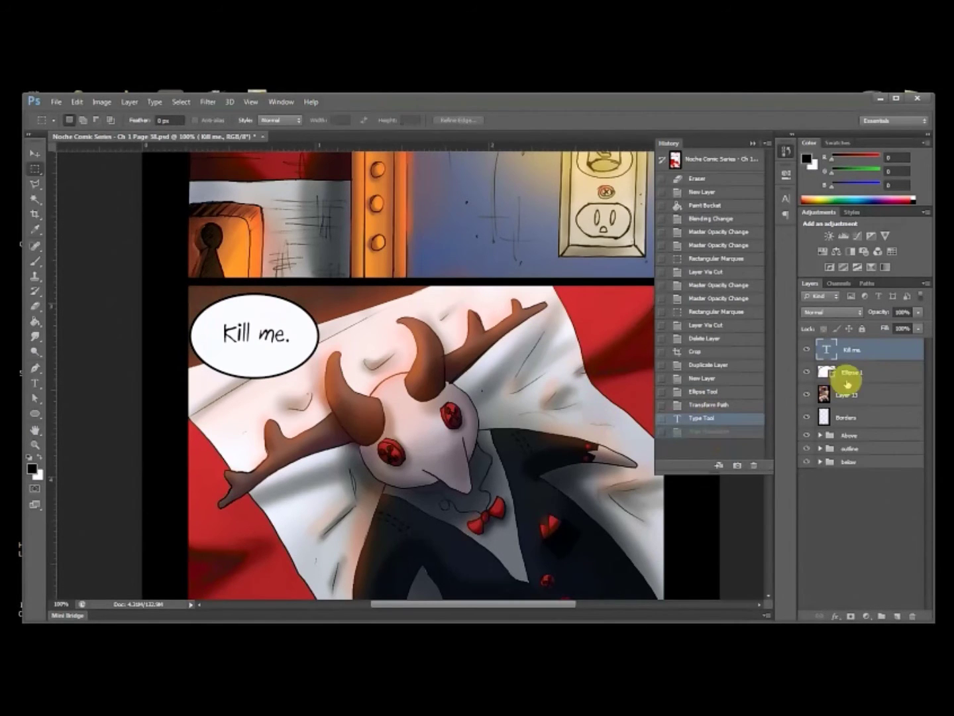
Step: Shrink the speech bubble ellipse from both corners with a path transform so it fits closely around the text
click(831, 379)
right_click(227, 342)
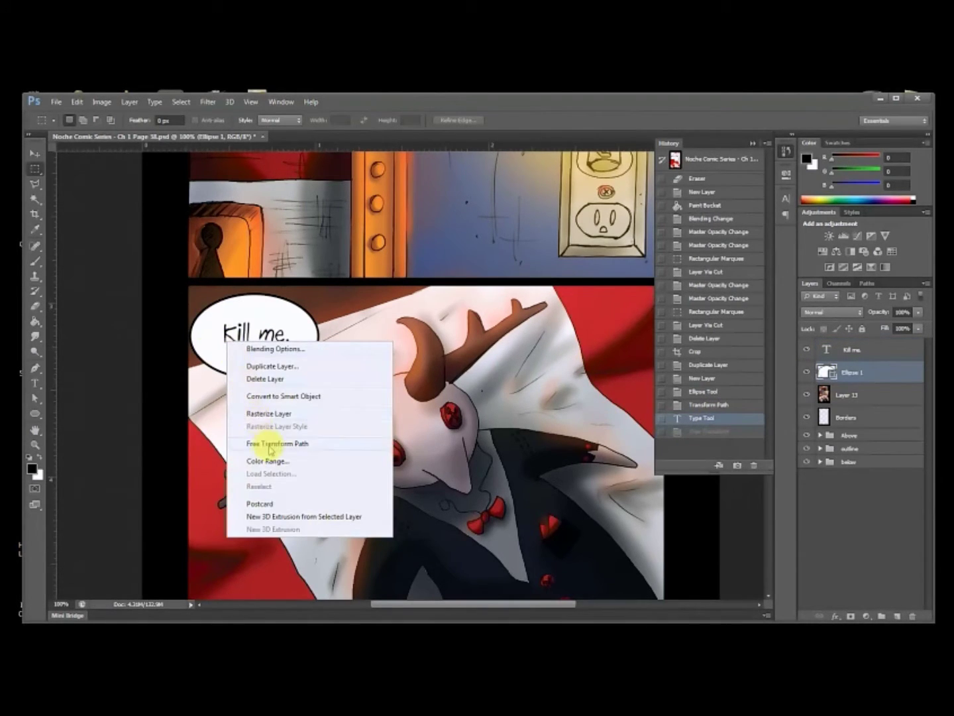
key(Escape)
key(ctrl+t)
drag(192, 295, 218, 308)
drag(302, 367, 291, 358)
key(Return)
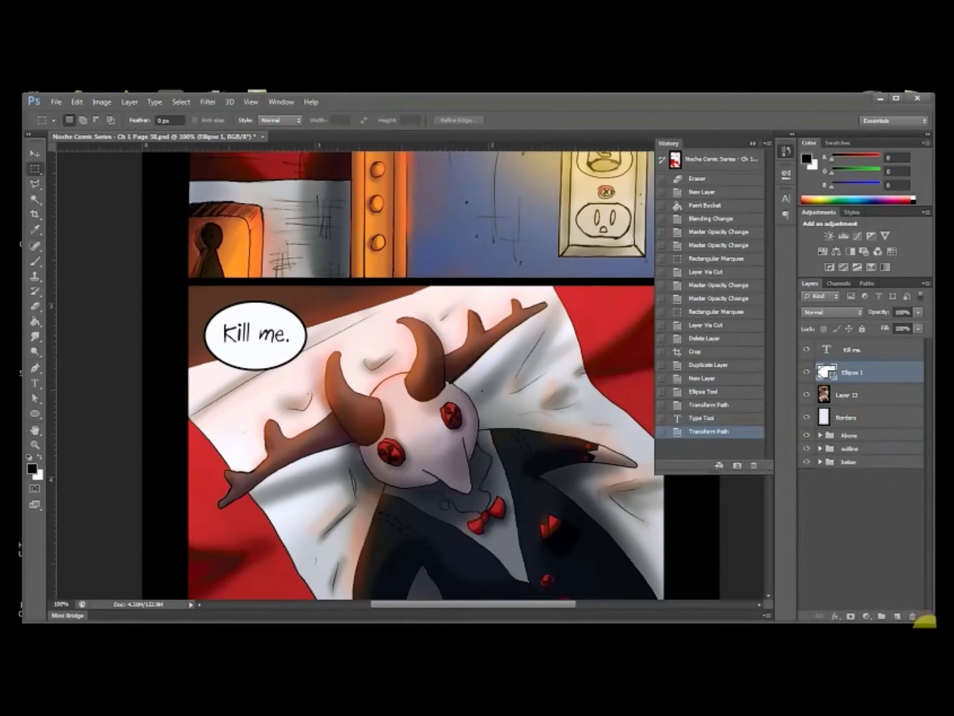
Step: Add a new layer above the ellipse and set the Brush to 100% opacity with pen pressure controlling its size
click(896, 617)
key(b)
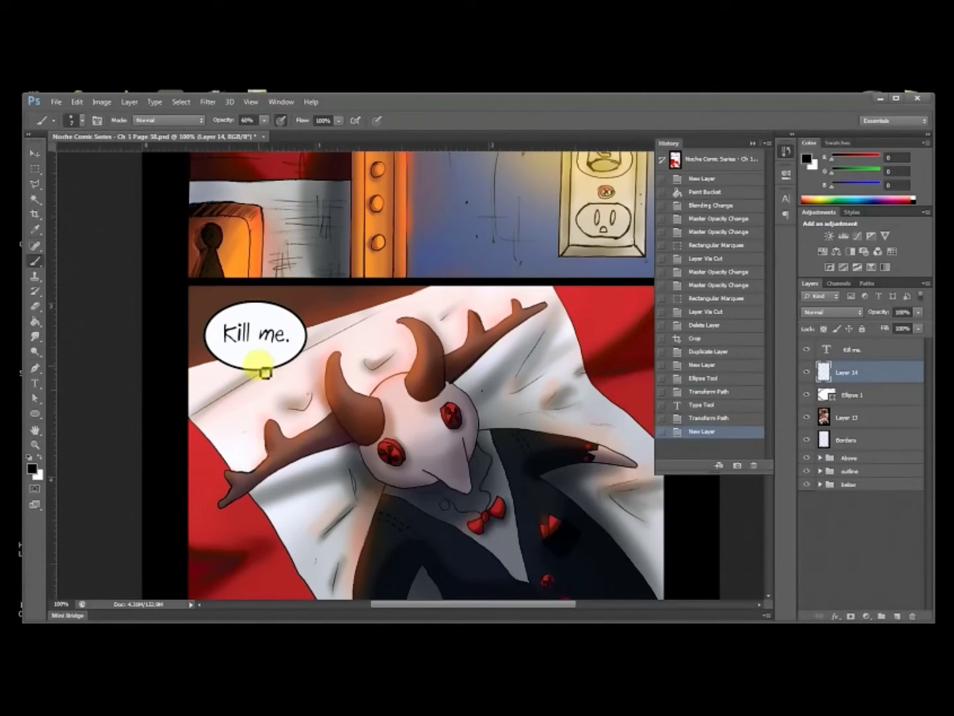
drag(294, 383, 306, 378)
click(703, 418)
click(377, 120)
key(0)
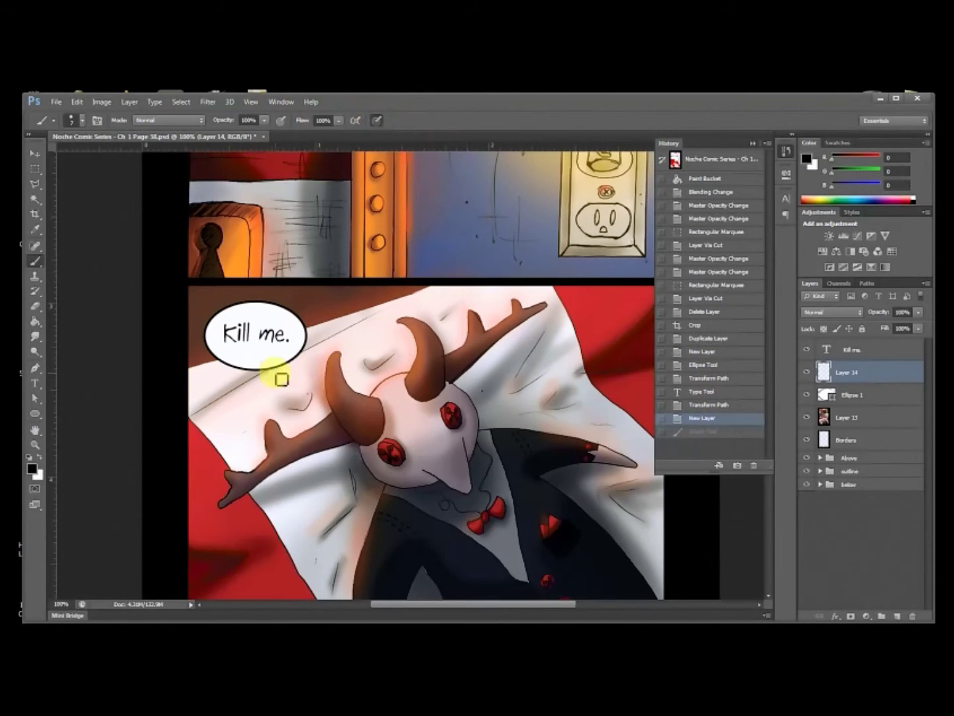
Step: Paint a black curved tail outline at the speech bubble's lower edge, pointing towards the character, and close it across the top
drag(262, 368, 285, 384)
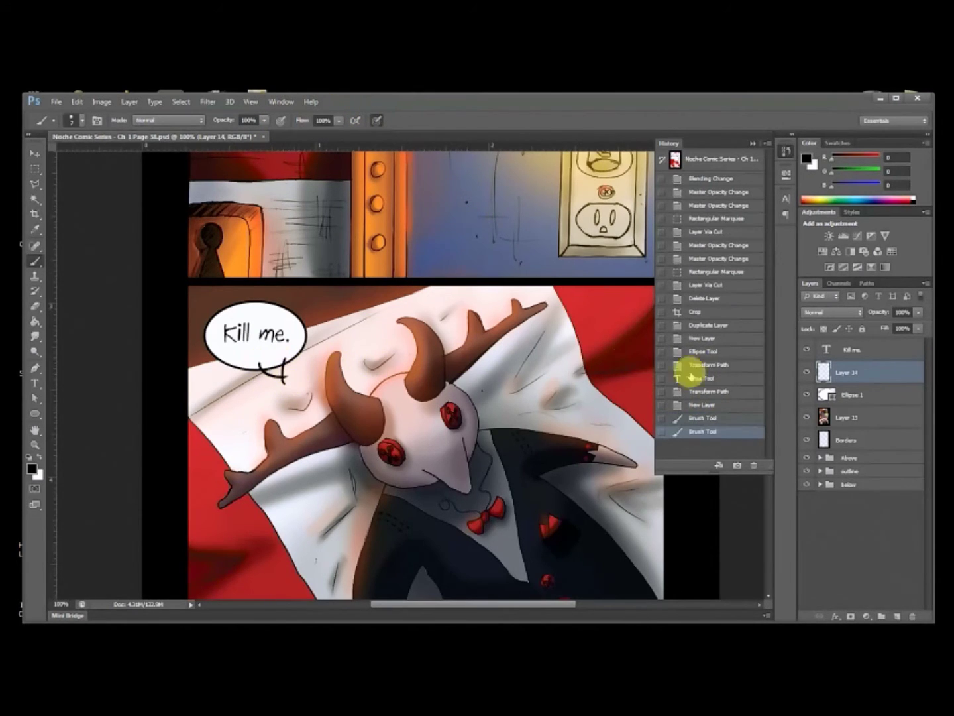
click(703, 404)
drag(253, 364, 286, 378)
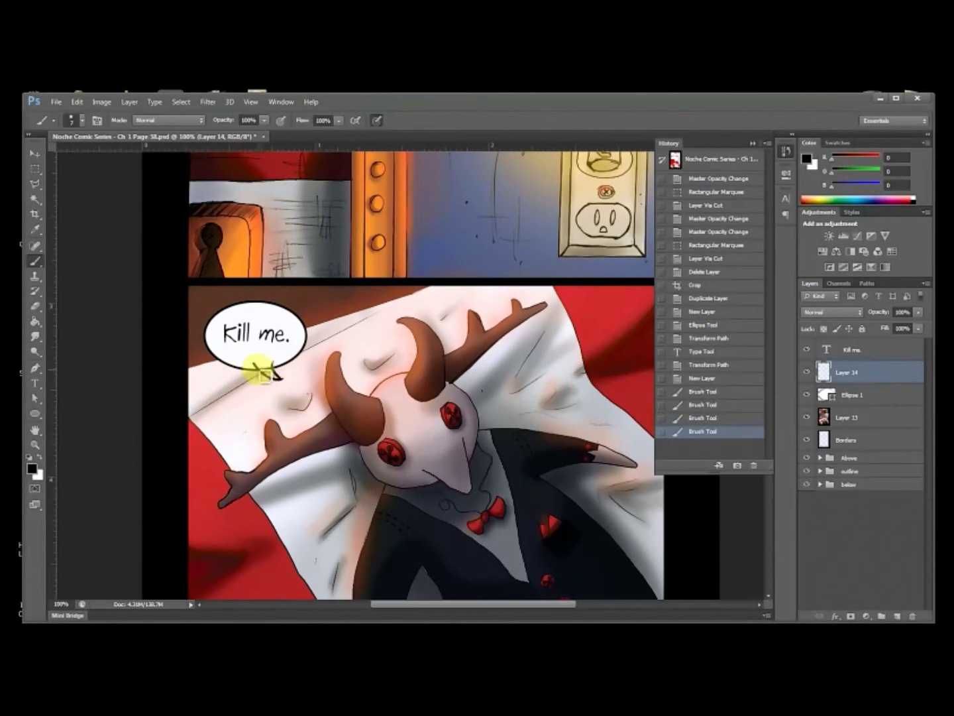
key(ctrl+plus)
key(ctrl+plus)
drag(207, 346, 558, 318)
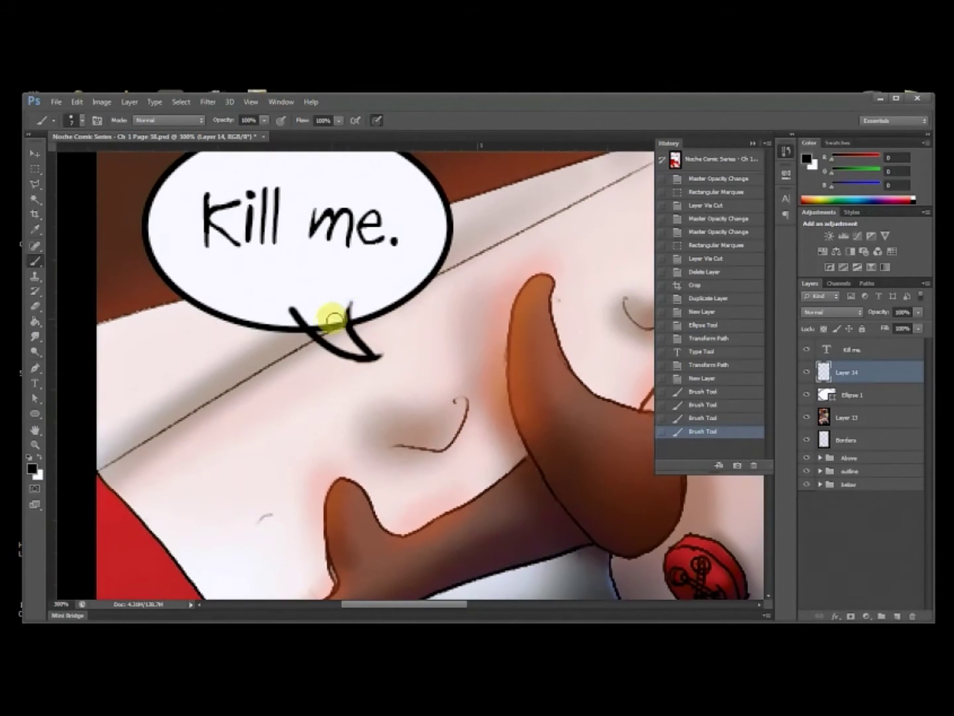
drag(296, 308, 349, 308)
Step: Fill the bubble's tail with white and paint out the black lines separating it from the bubble
key(g)
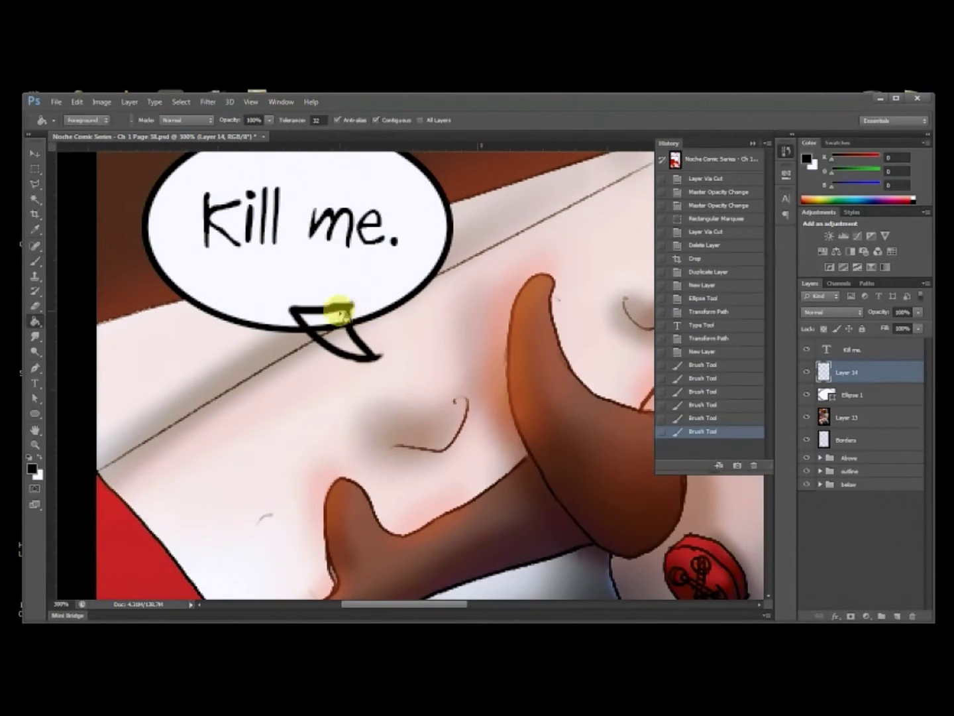
key(x)
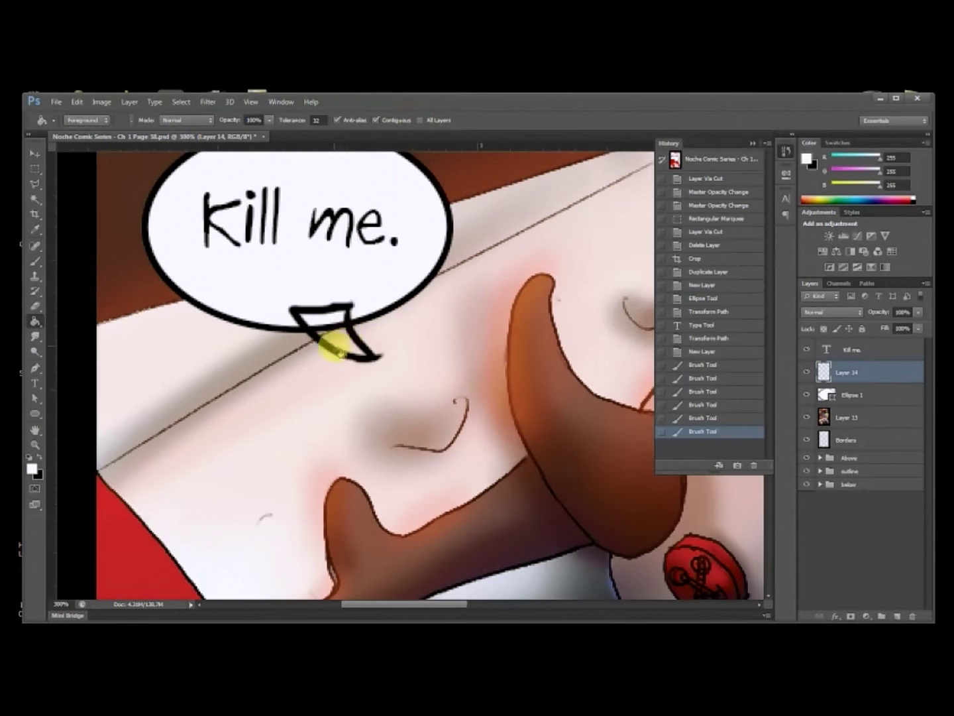
click(331, 338)
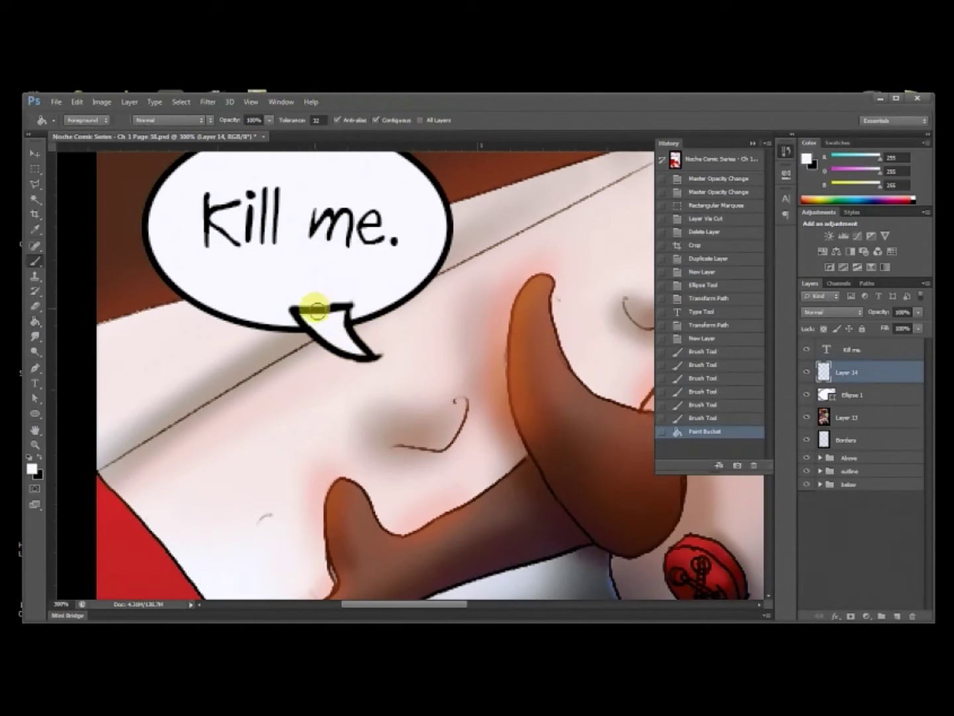
key(b)
mouse_move(295, 318)
mouse_down()
mouse_move(317, 320)
mouse_move(360, 308)
mouse_move(326, 303)
mouse_up()
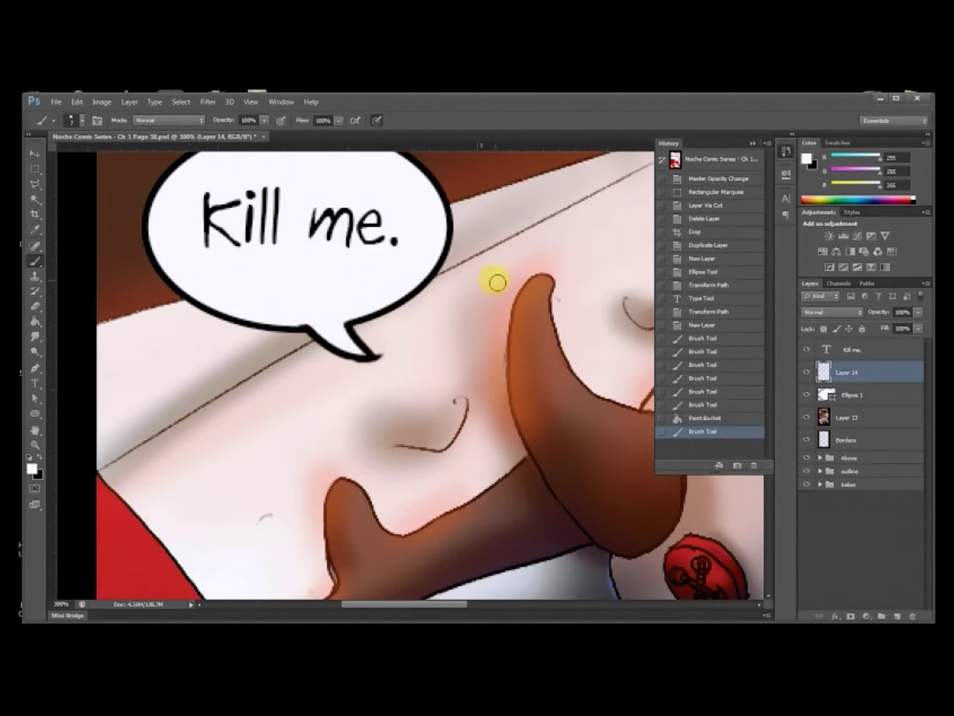
Step: Save the page as the Photoshop file "kill me.psd" in the desktop folder P - uploads
key(ctrl+0)
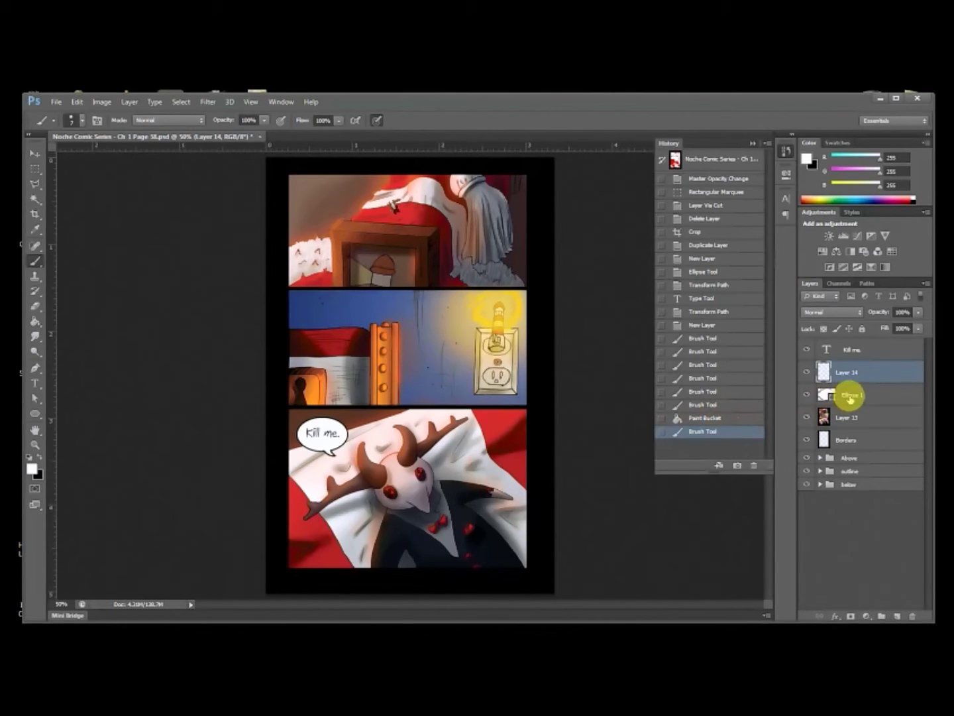
shift+click(849, 349)
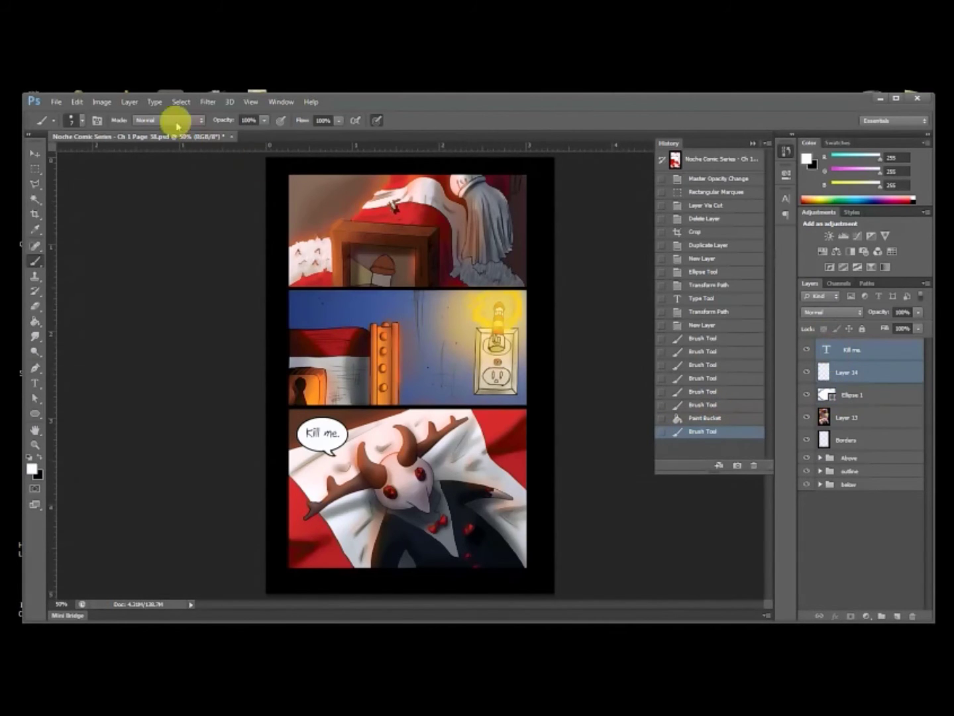
click(56, 101)
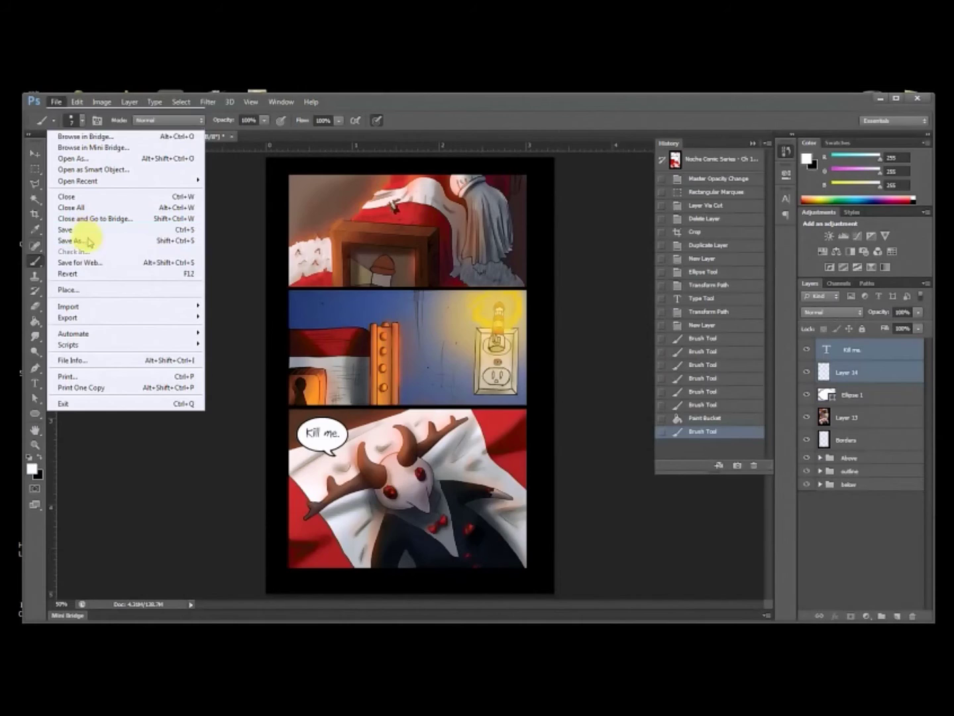
click(89, 241)
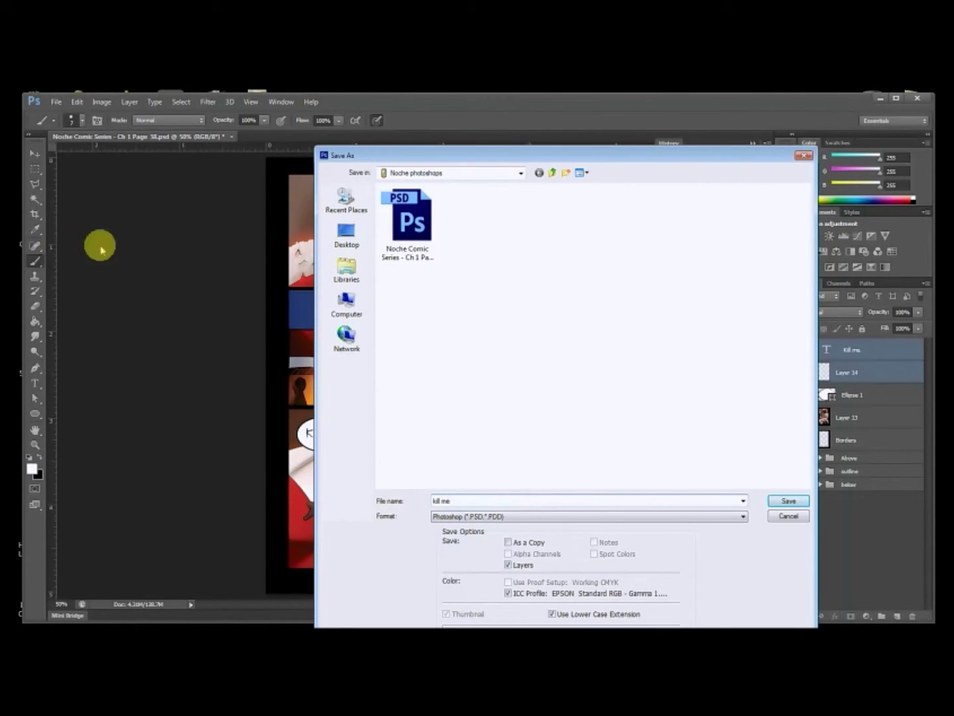
click(346, 233)
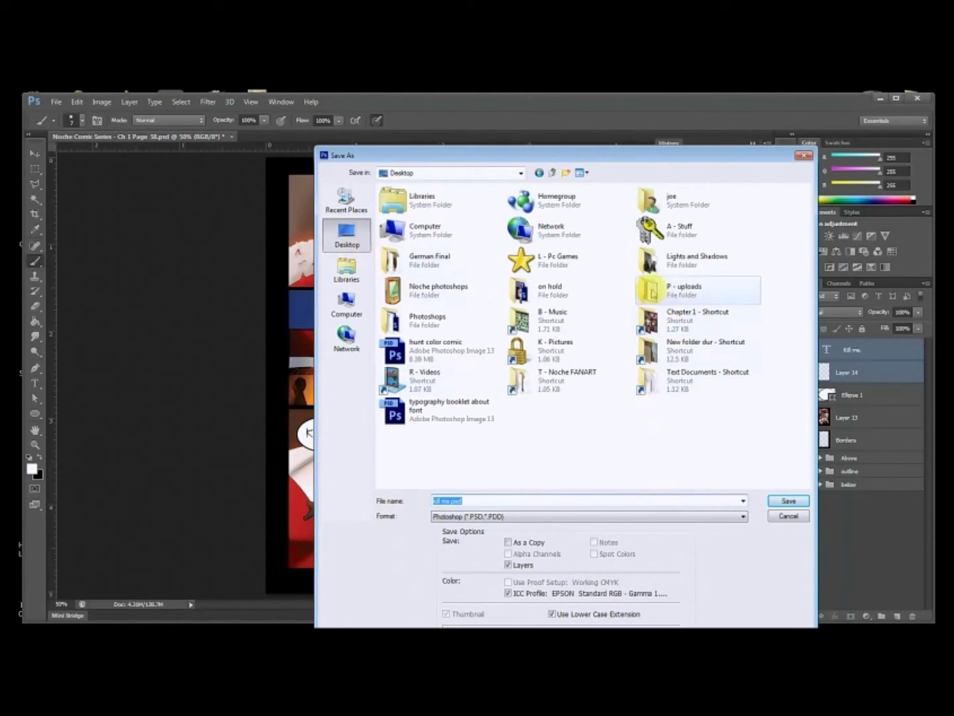
double_click(651, 297)
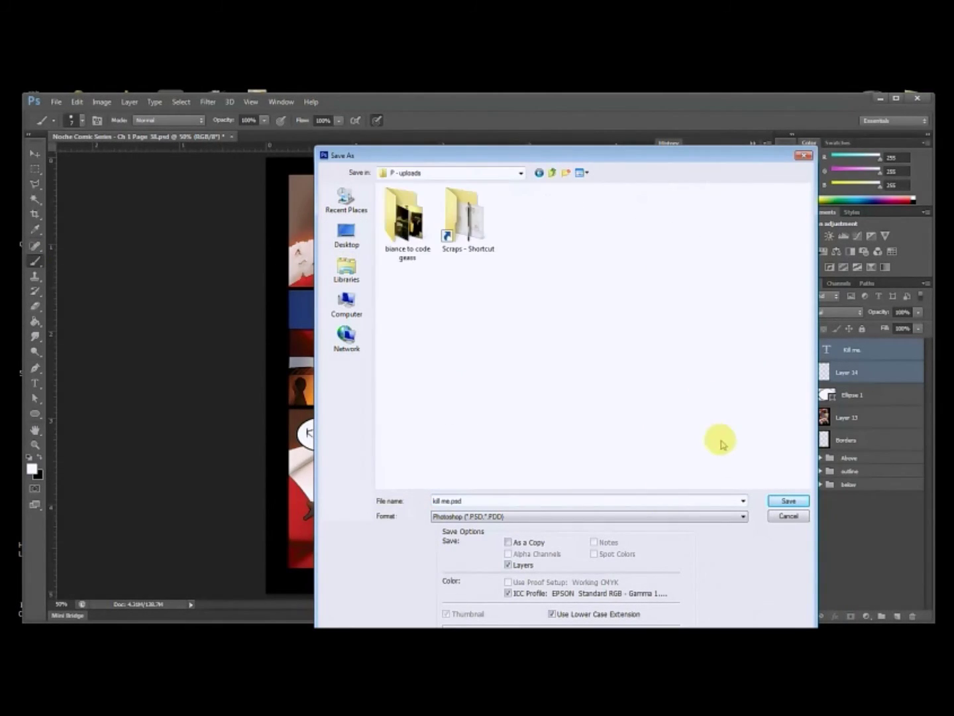
click(787, 502)
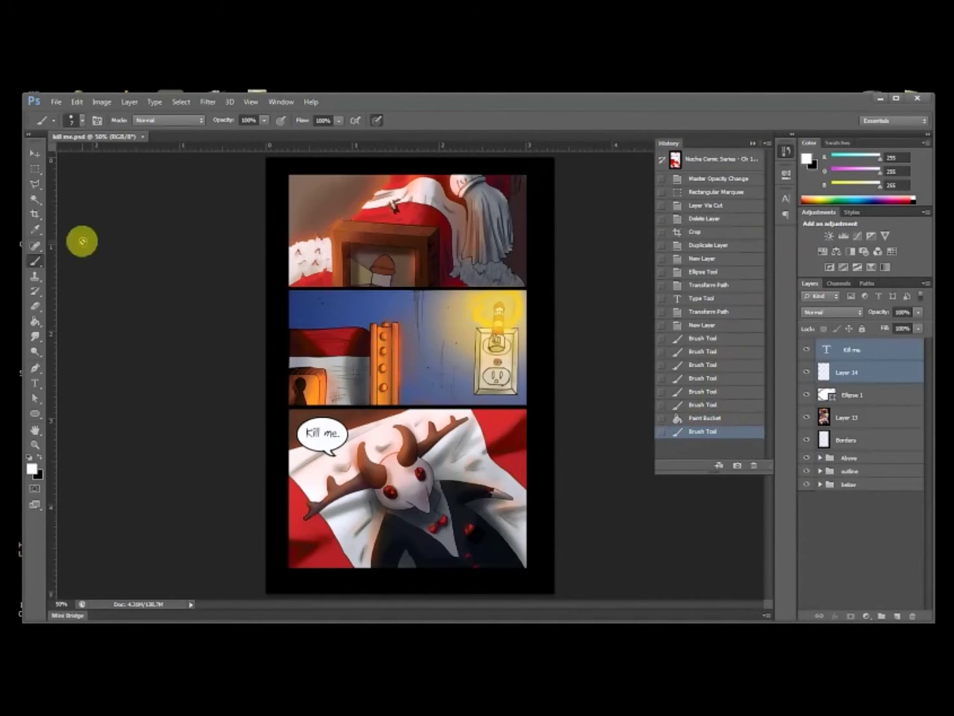
Step: Crop the canvas to the bottom panel and save a flat image copy named "kill me" in P - uploads
click(35, 214)
drag(415, 162, 405, 277)
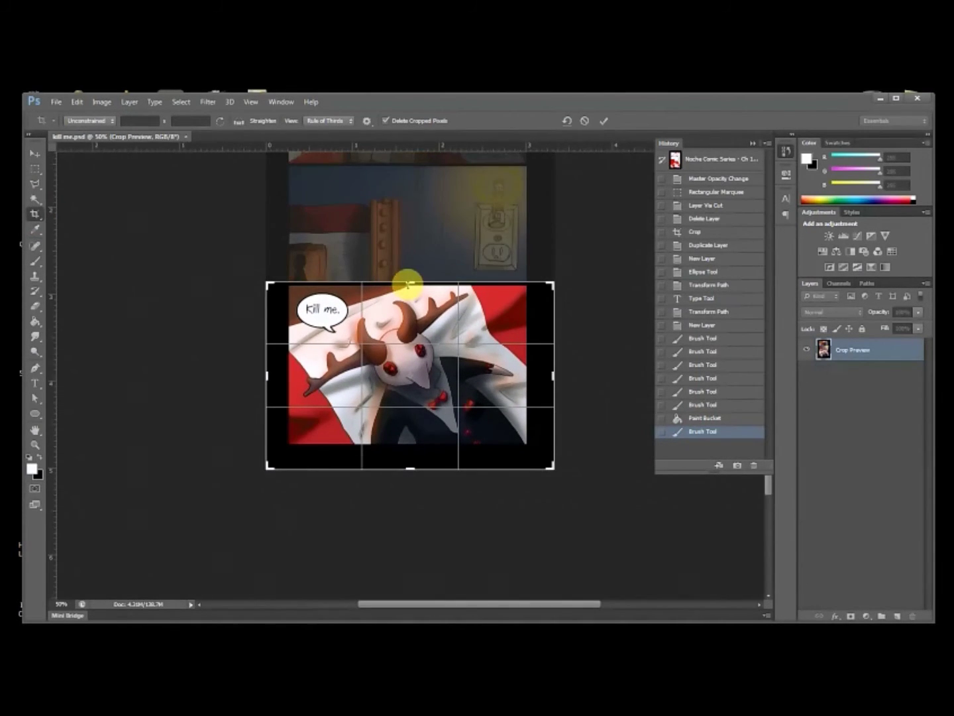
key(Return)
click(61, 102)
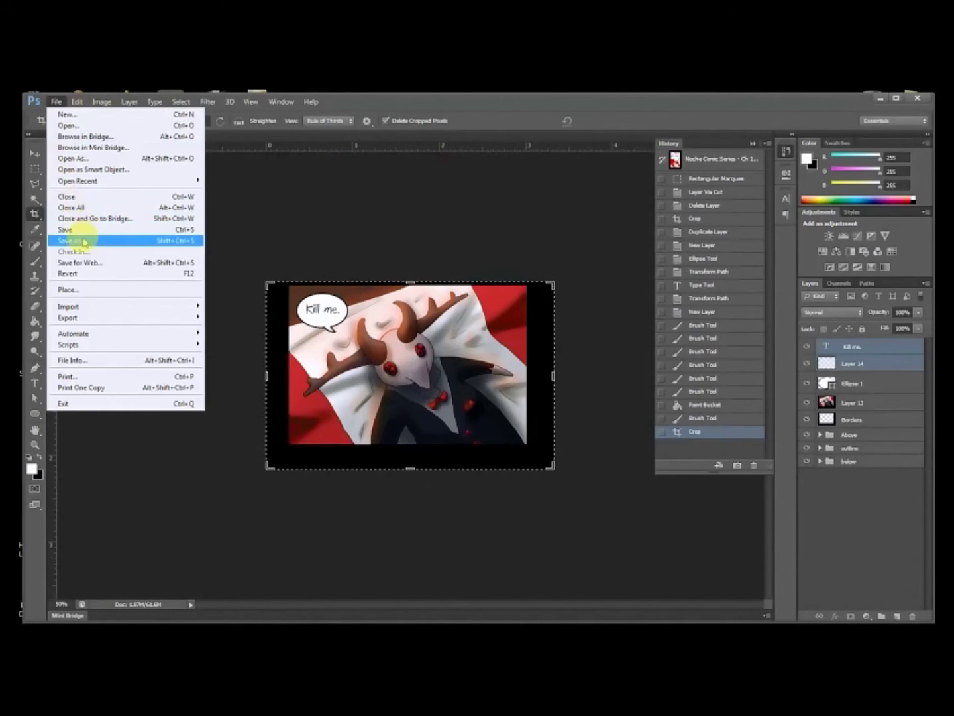
click(65, 240)
click(490, 516)
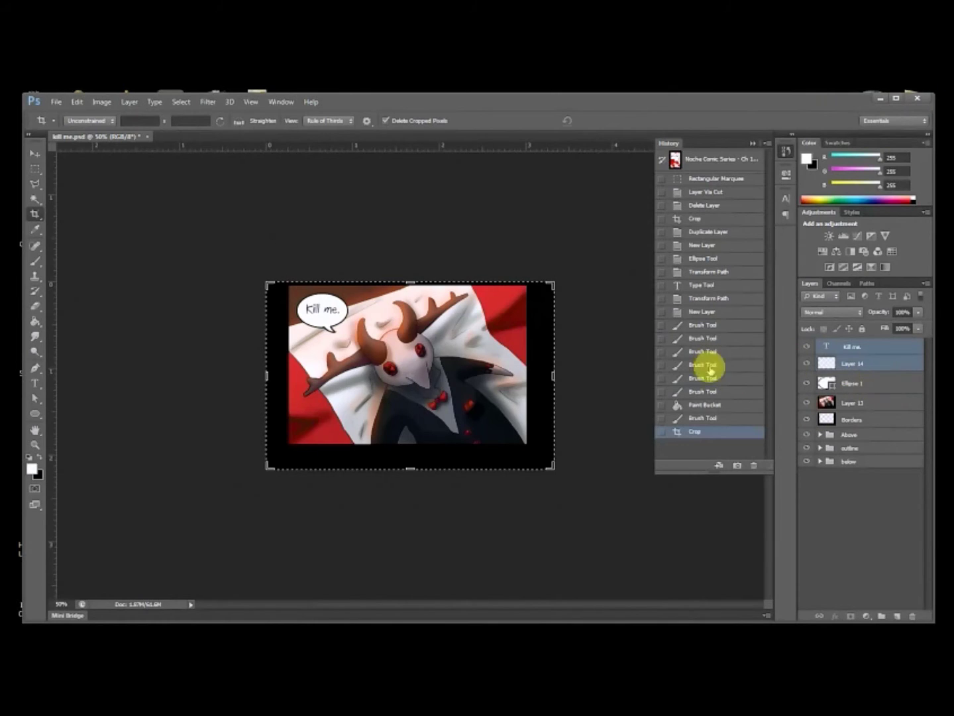
Step: Undo the crop and delete the speech bubble's text, tail and ellipse layers
click(693, 419)
shift+click(856, 396)
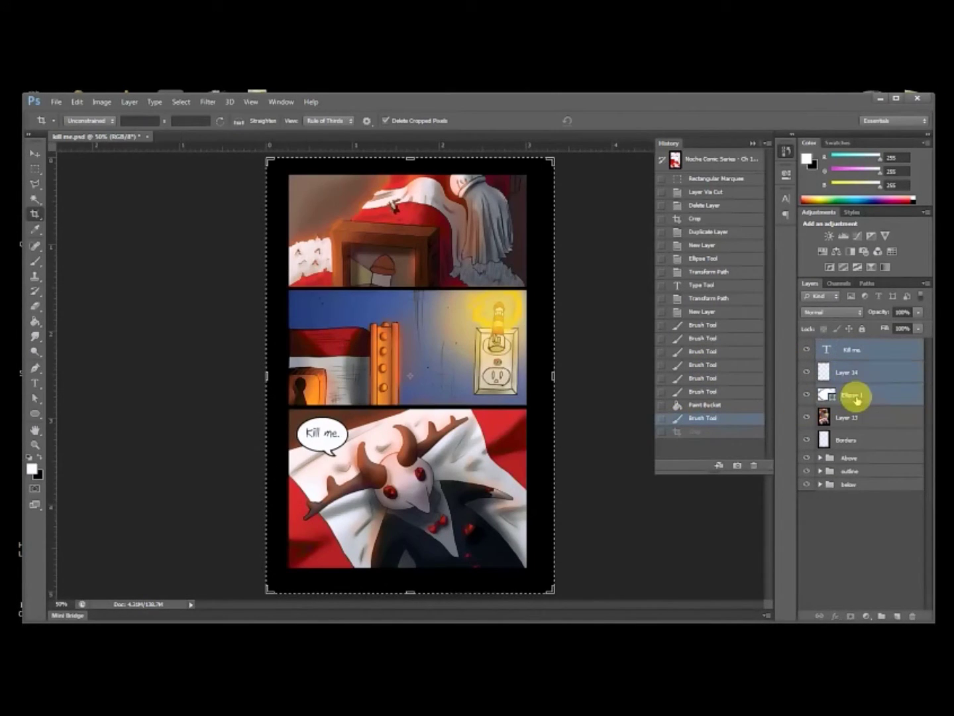
key(Delete)
key(m)
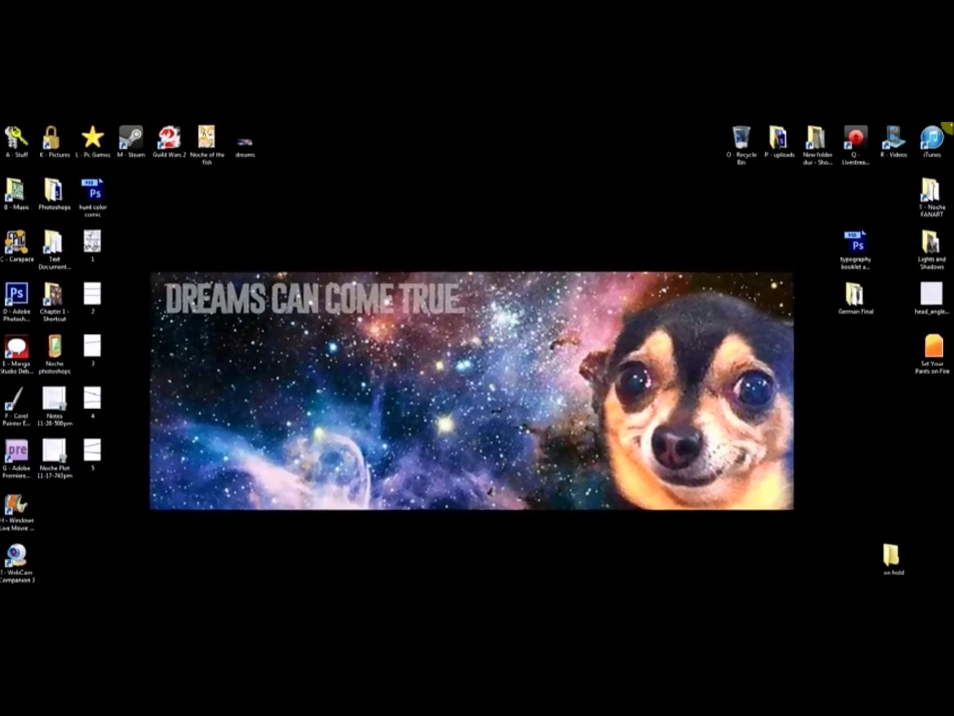
Step: Delete the Photoshop file "kill me" from the P - uploads folder, empty the Recycle Bin and close the folder
double_click(776, 140)
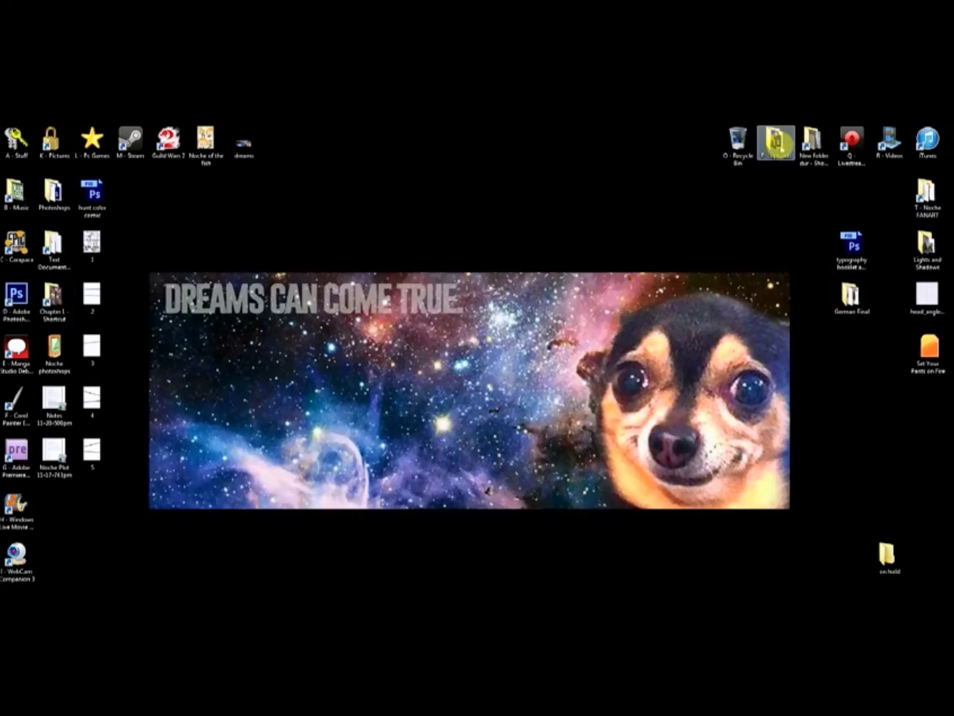
click(567, 318)
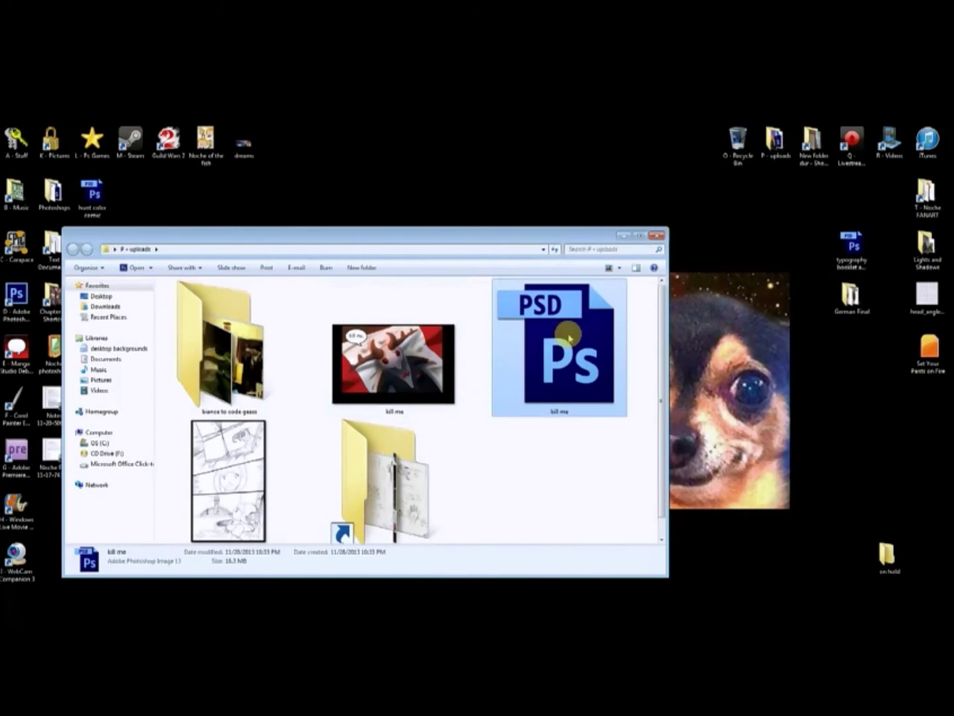
key(Delete)
right_click(729, 155)
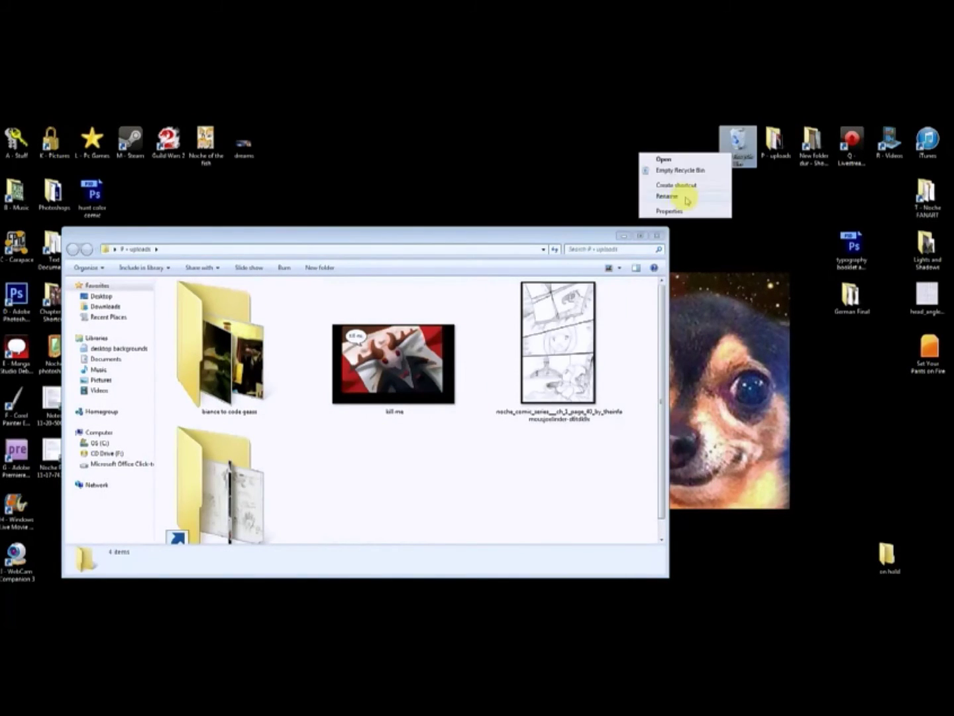
click(674, 171)
key(Return)
click(658, 236)
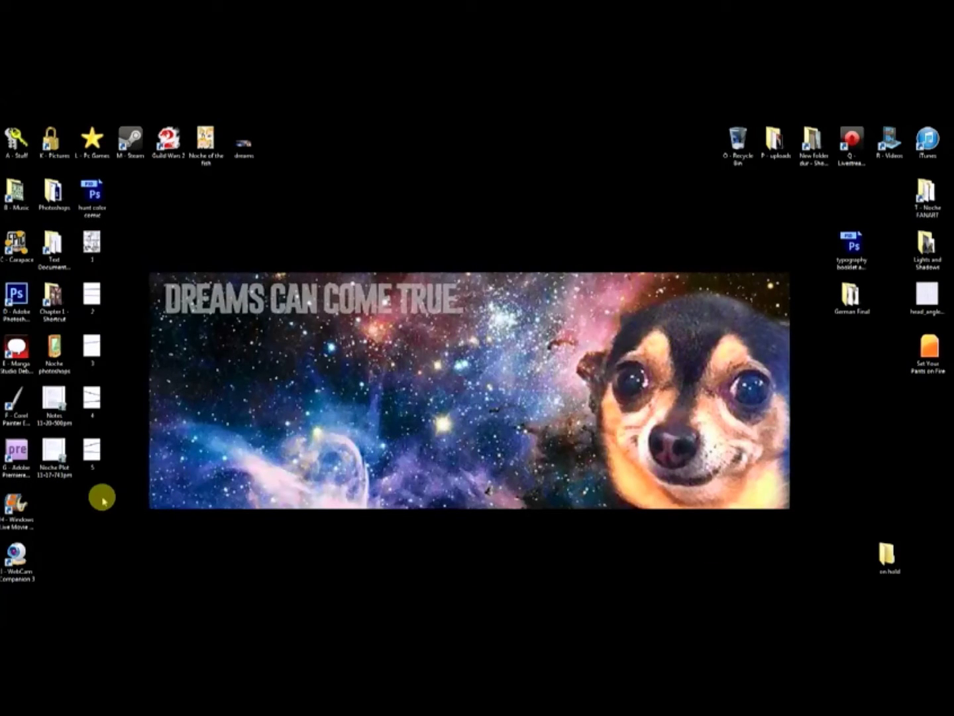
Step: Copy the Page 38 JPEG from the Noche photoshops folder into the Chapter 1 folder, replacing the existing file, and close Chapter 1
double_click(60, 345)
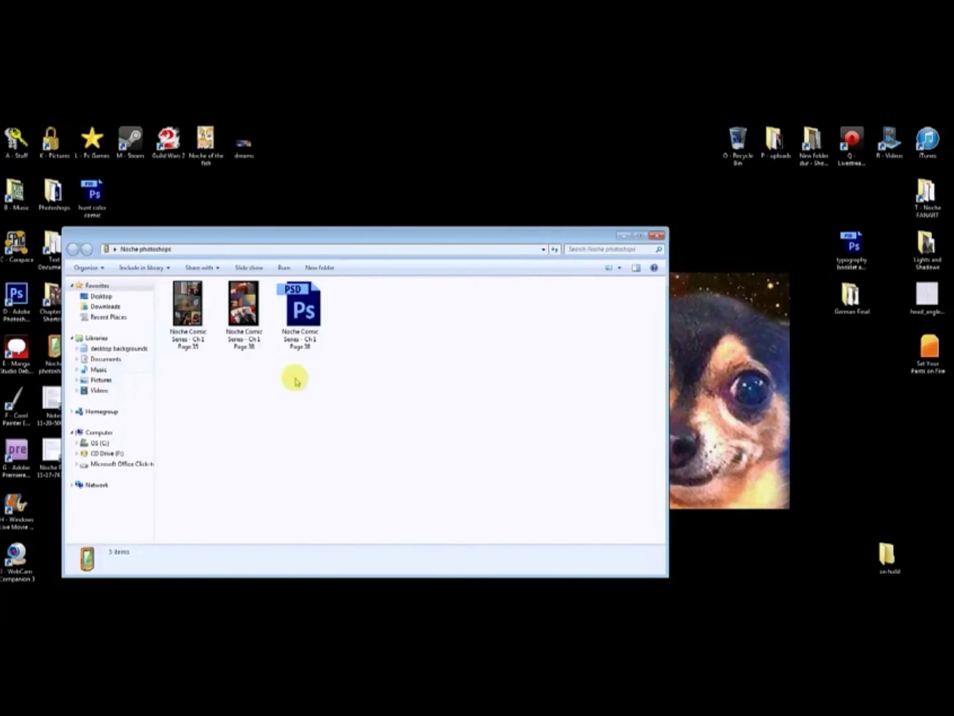
click(256, 320)
drag(220, 240, 341, 238)
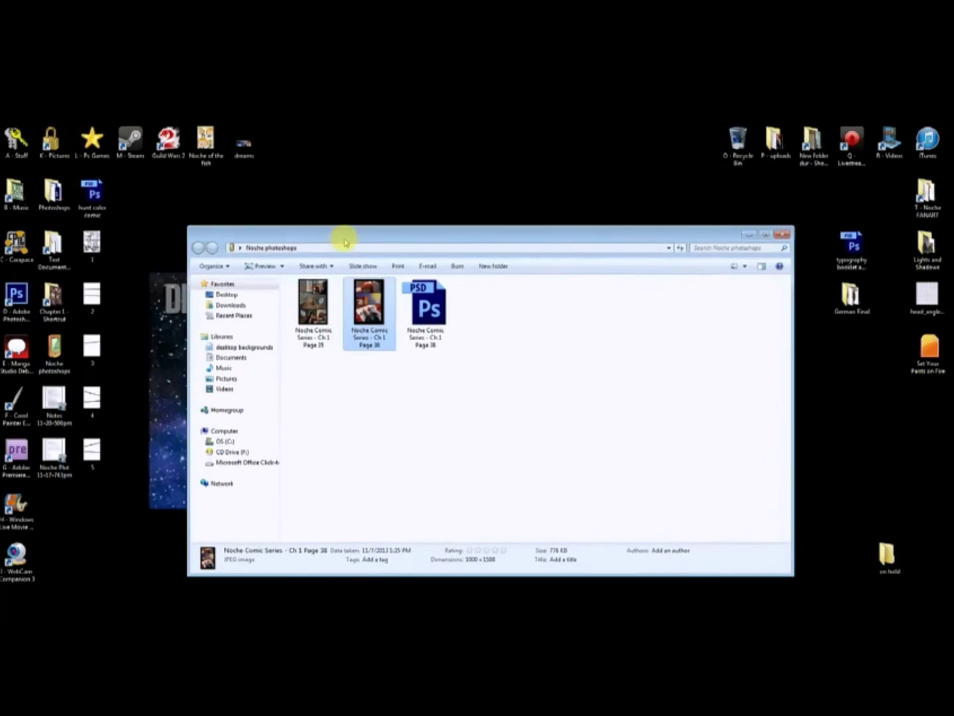
double_click(57, 298)
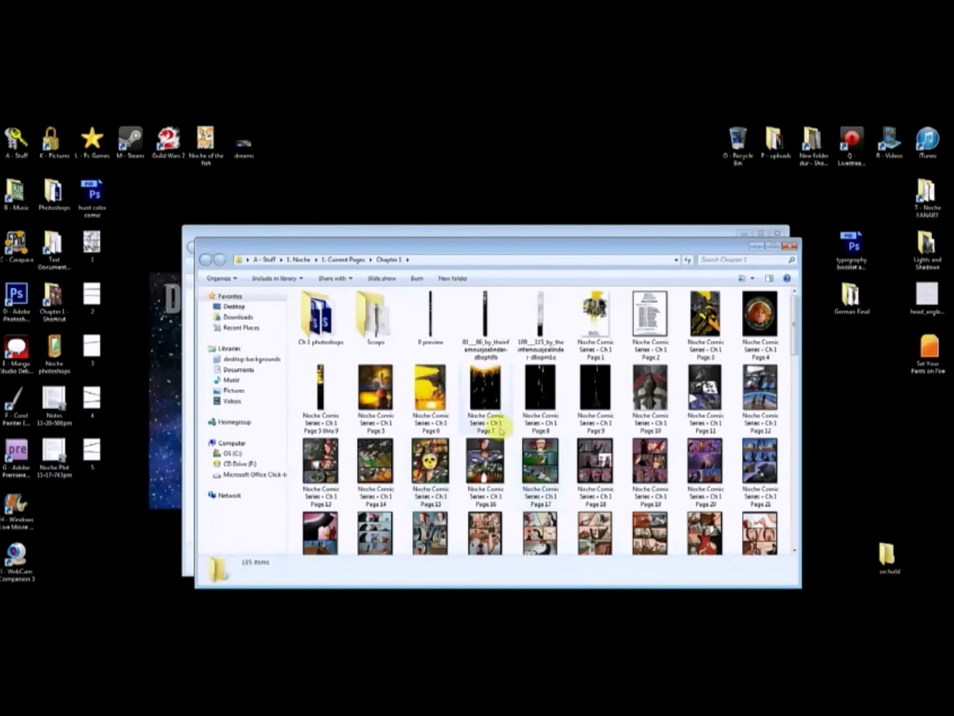
key(ctrl+v)
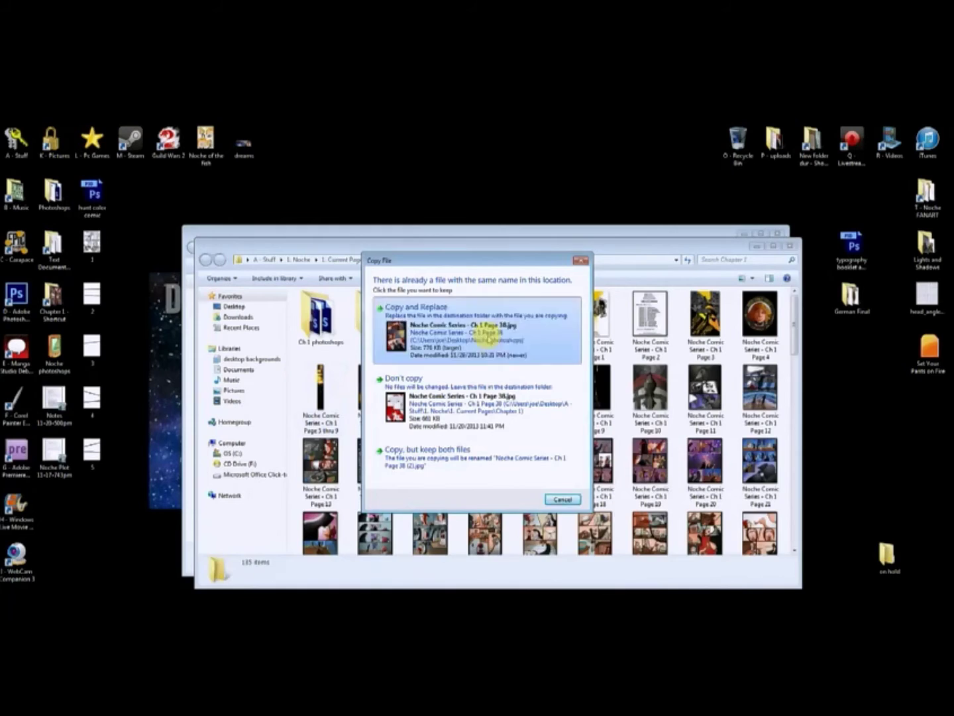
click(486, 335)
click(786, 247)
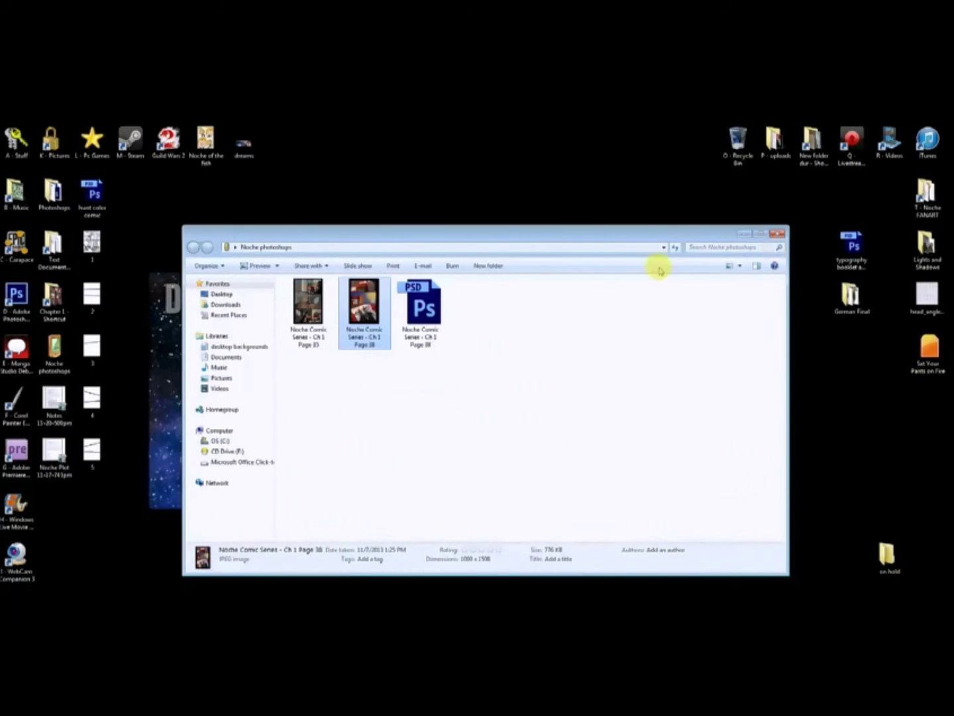
Step: Switch to the web browser and open the Noche Comic Series stack on Sta.sh in a new tab
click(457, 433)
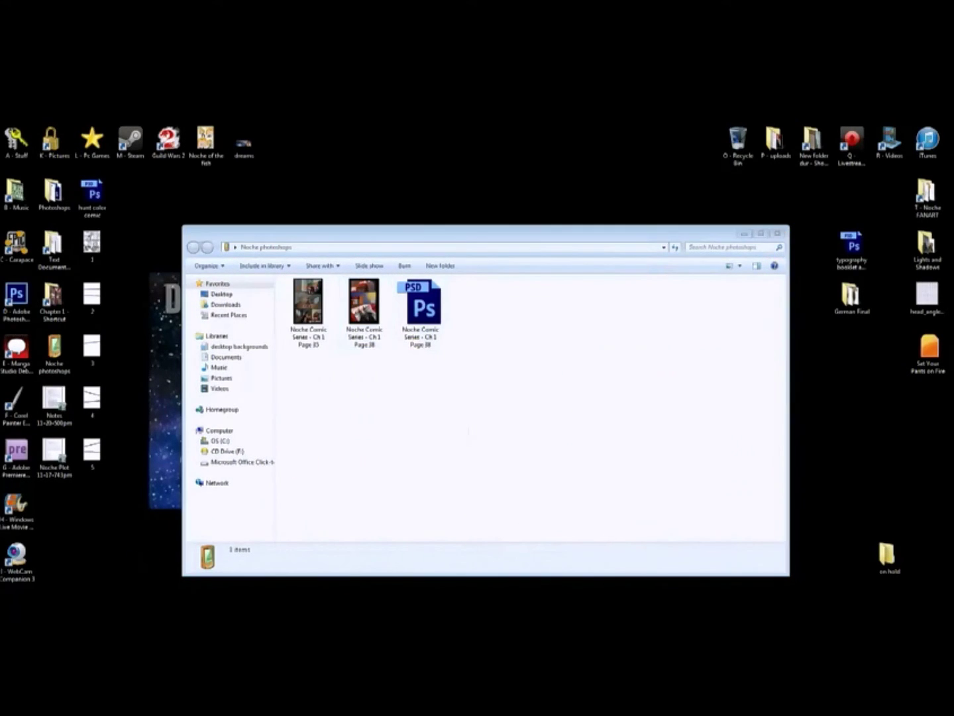
click(481, 159)
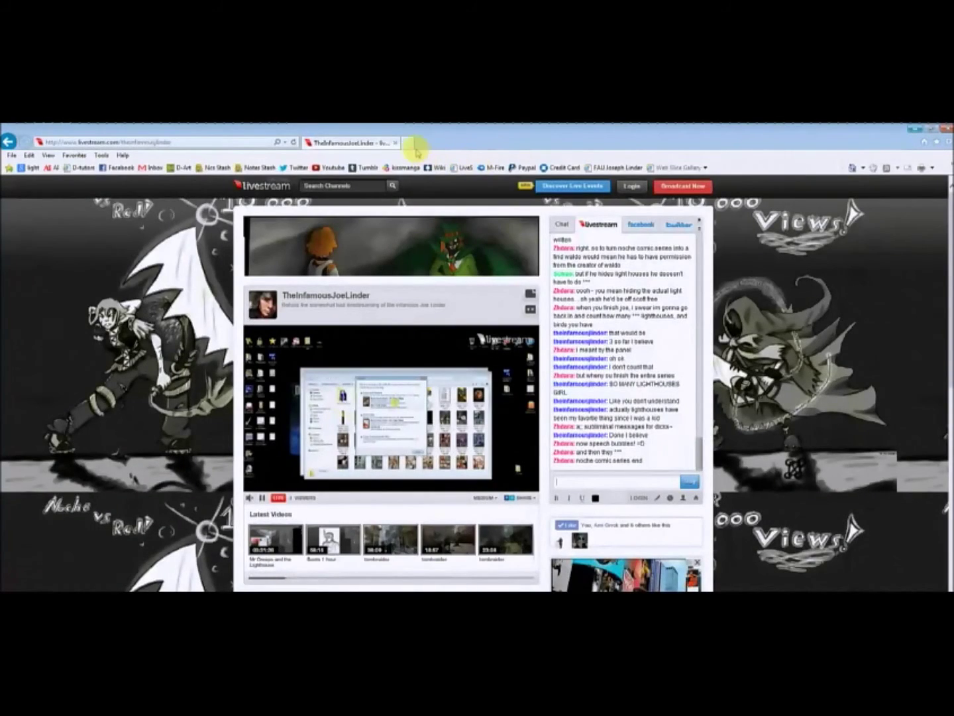
click(408, 144)
click(213, 168)
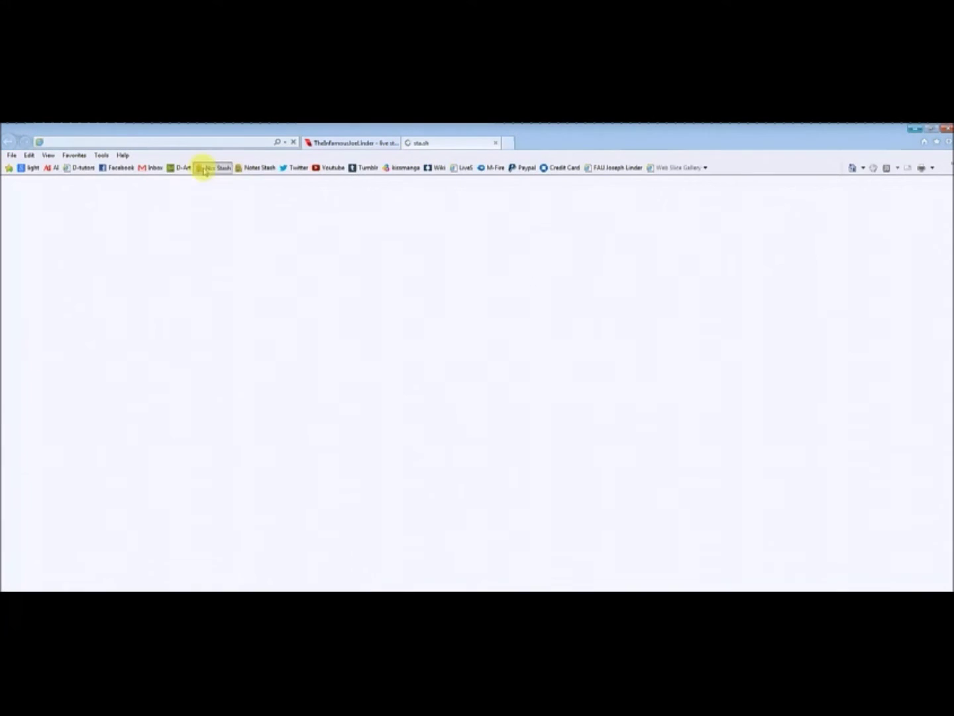
Step: Upload the Page 38 JPEG from the Noche photoshops folder to the Noche Comic Series stack and minimize the folder window
click(188, 590)
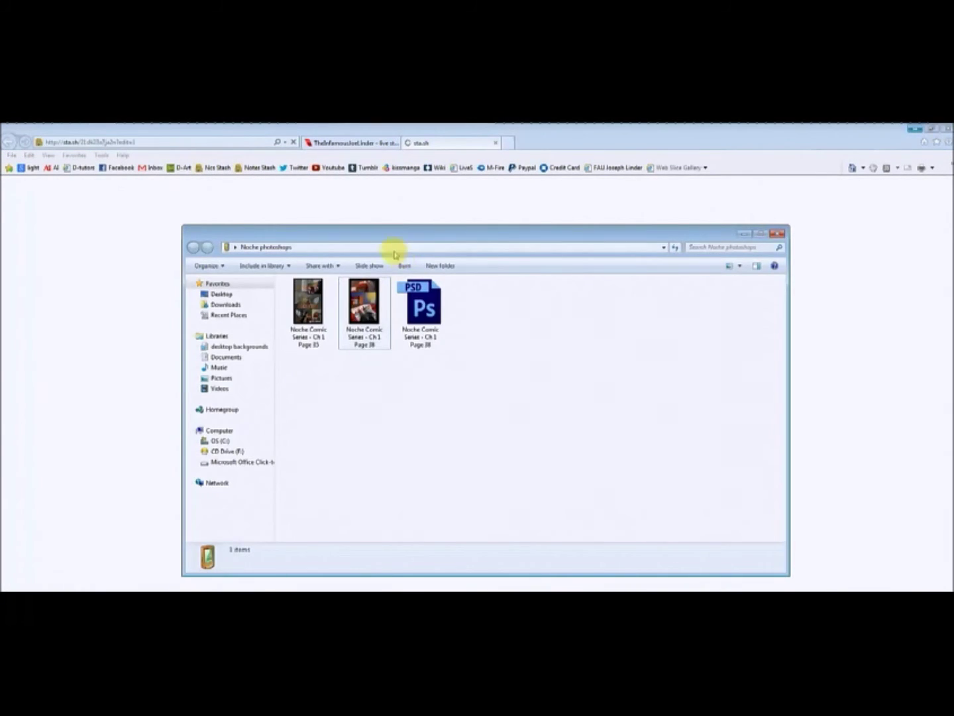
drag(382, 243, 424, 240)
drag(418, 298, 58, 312)
click(785, 230)
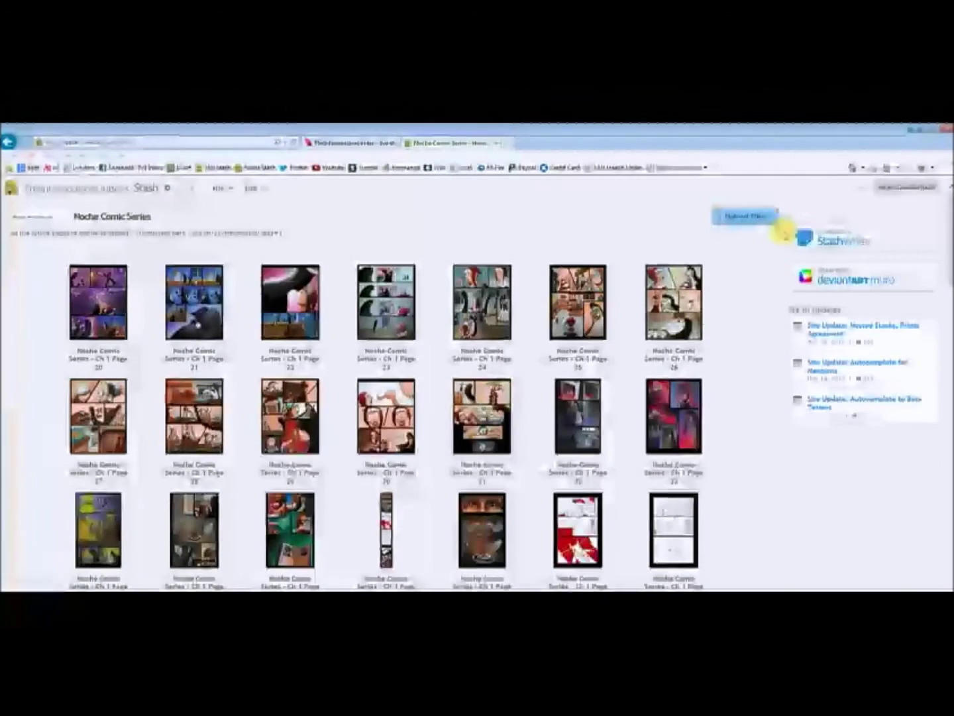
key(ctrl+minus)
mouse_move(48, 271)
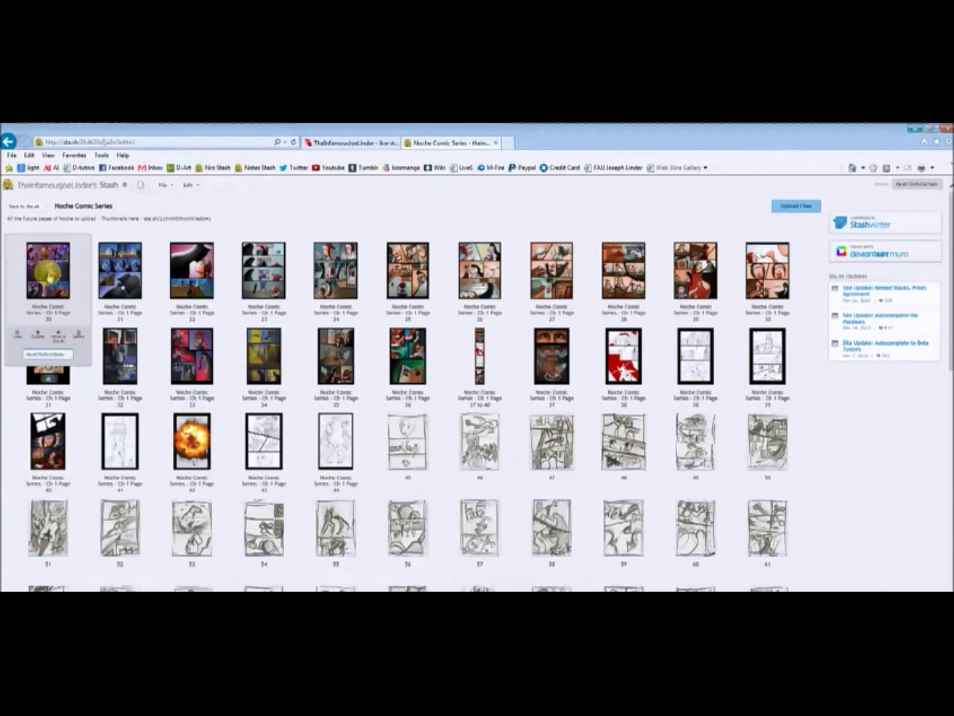
key(alt+Tab)
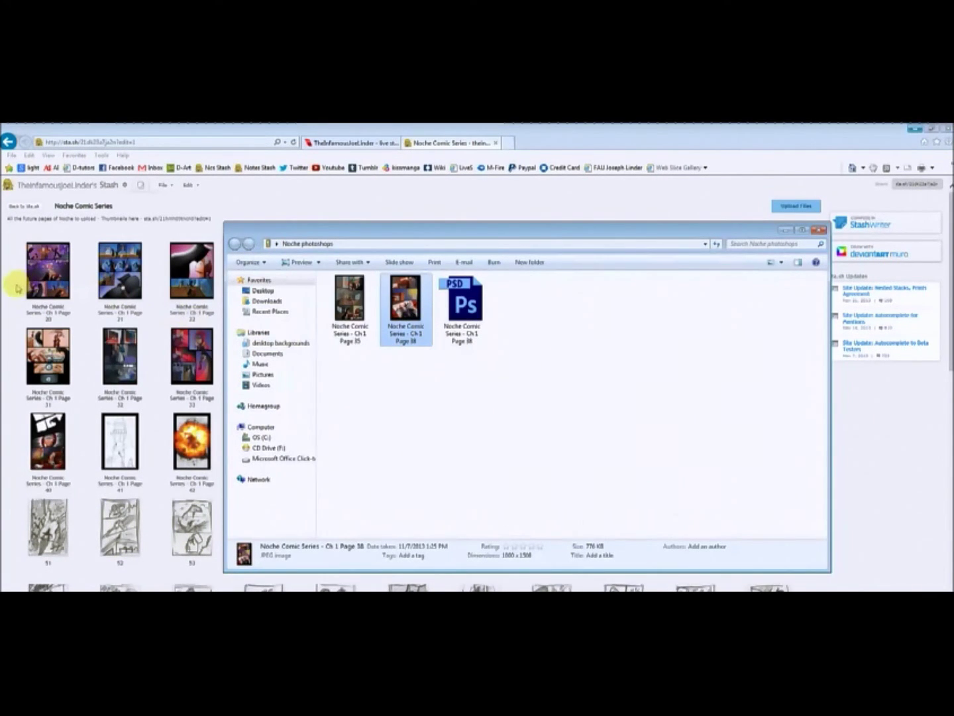
drag(17, 287, 18, 288)
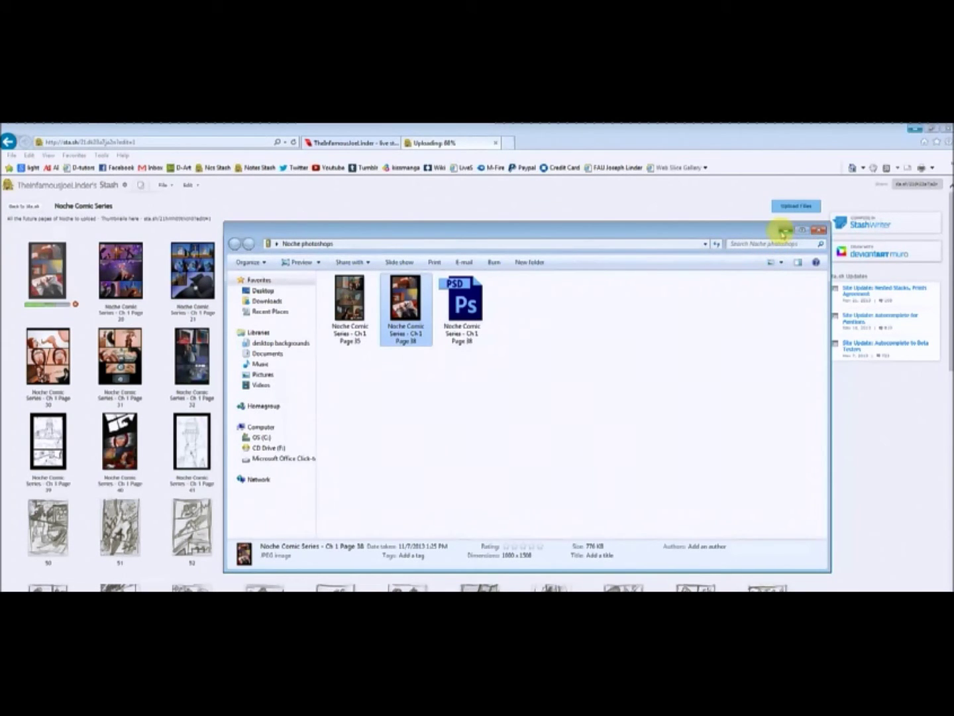
click(784, 232)
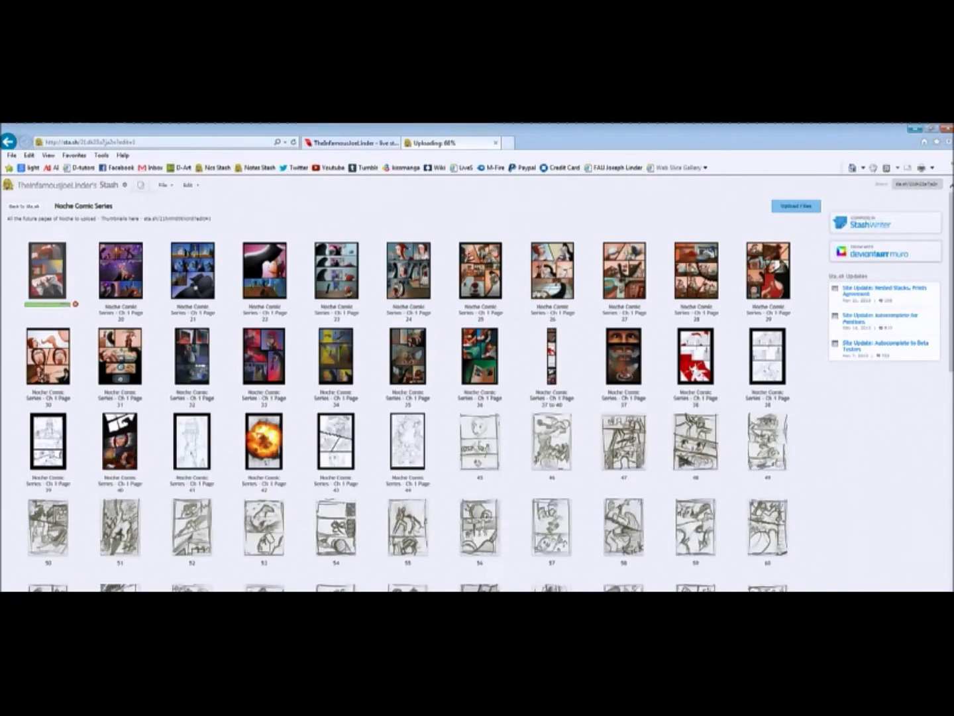
key(alt+Tab)
drag(224, 227, 93, 230)
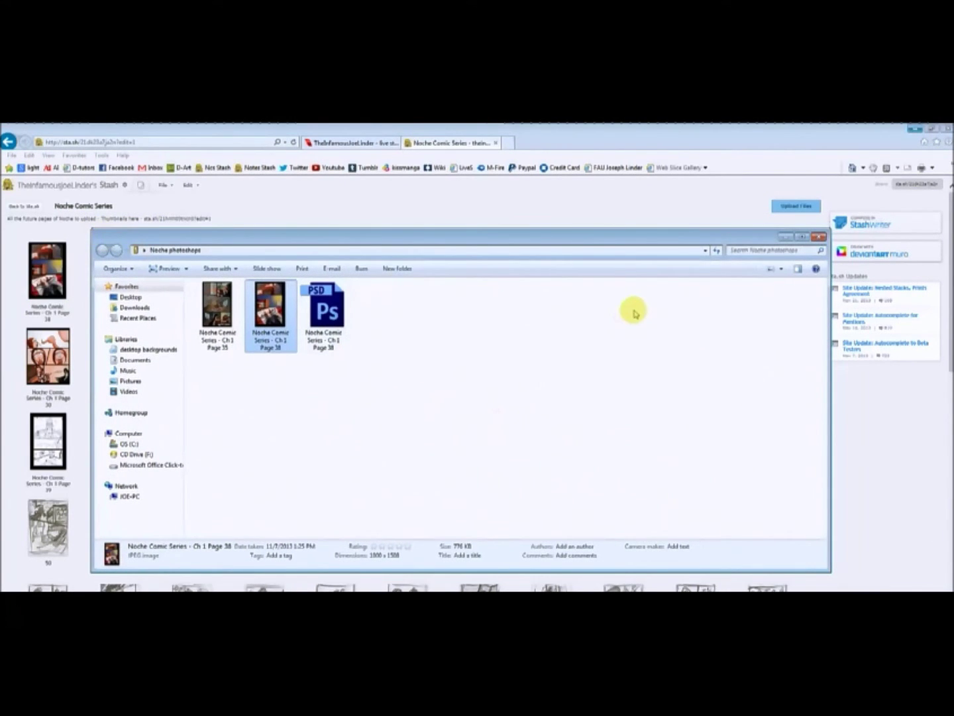
click(785, 235)
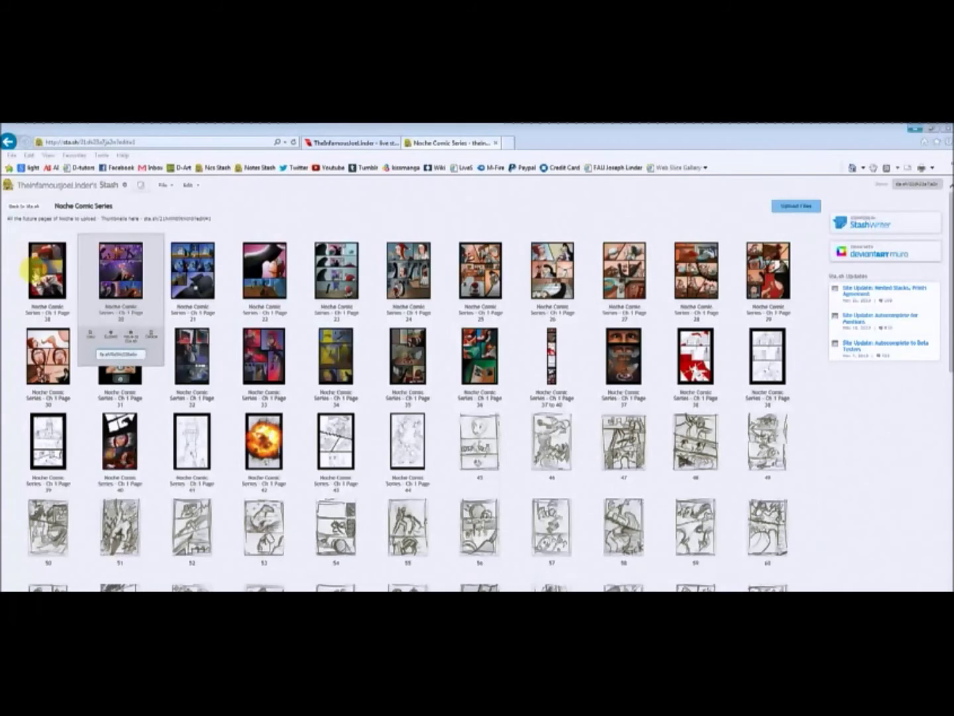
Step: Move the uploaded coloured Page 38 directly after Page 37 and delete the two older Page 38 versions from the stack
mouse_move(44, 276)
mouse_down()
mouse_move(725, 340)
mouse_move(677, 351)
mouse_move(715, 379)
mouse_up()
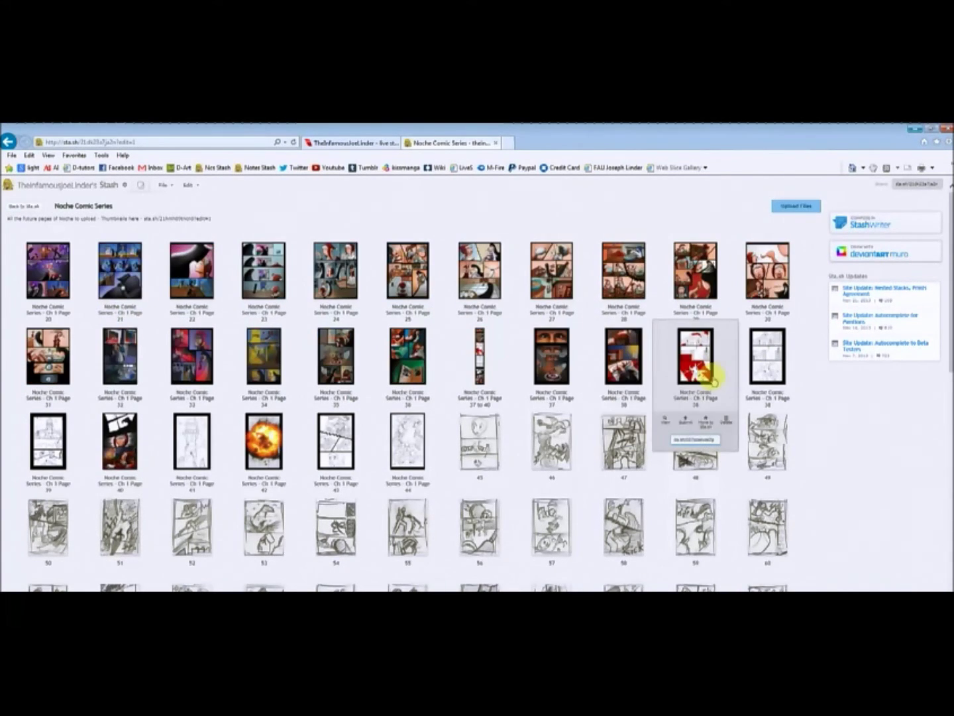
click(725, 423)
click(725, 425)
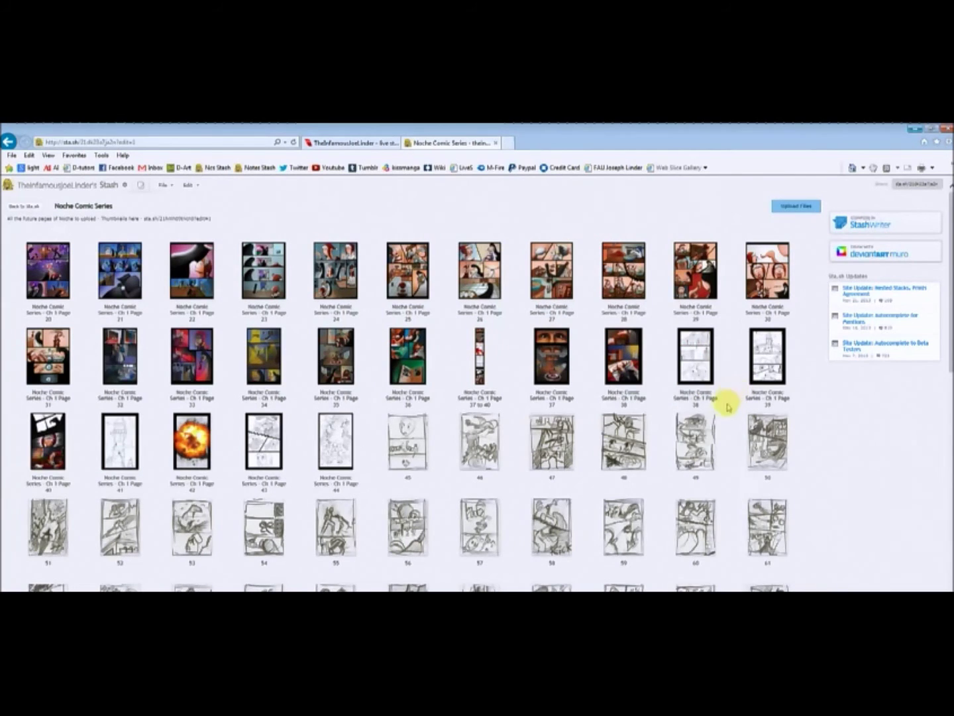
click(725, 423)
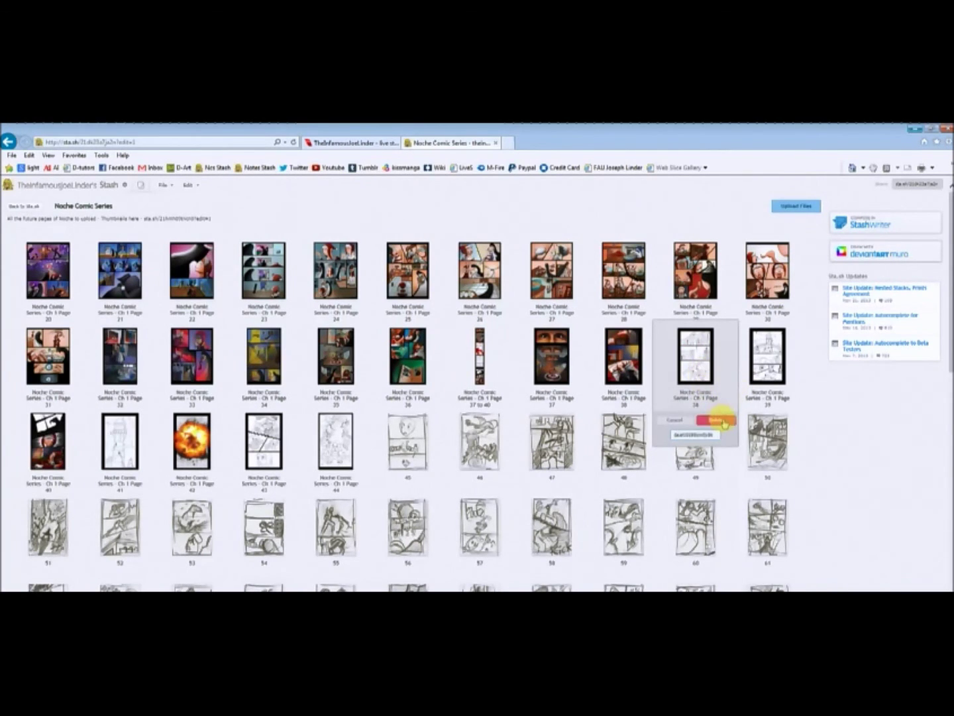
click(724, 423)
Step: Open the newly uploaded coloured Page 38 from the stack
click(623, 346)
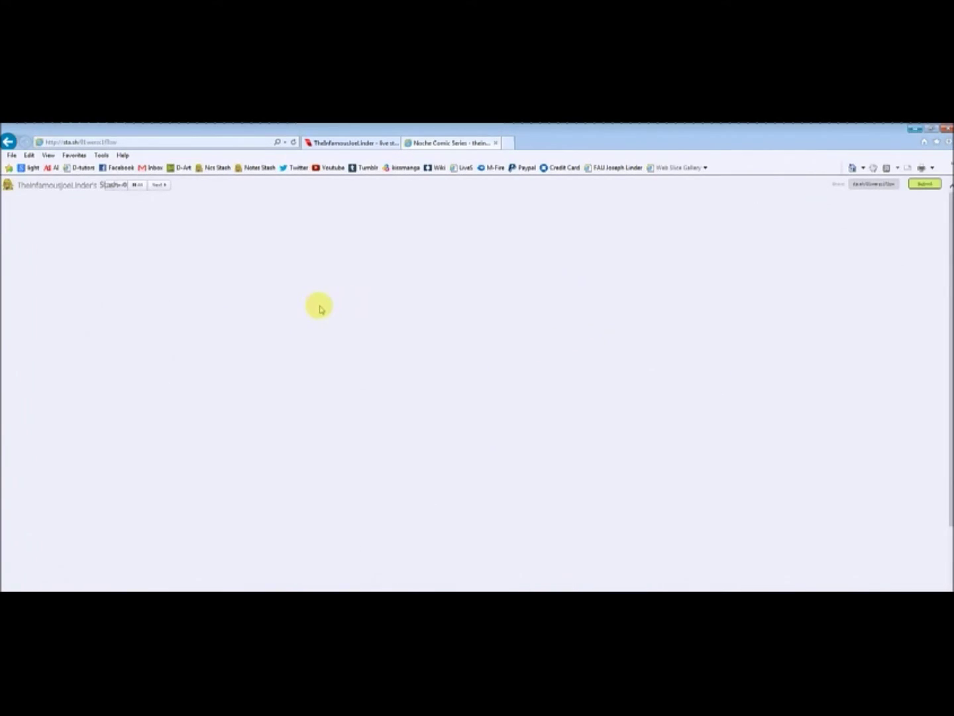